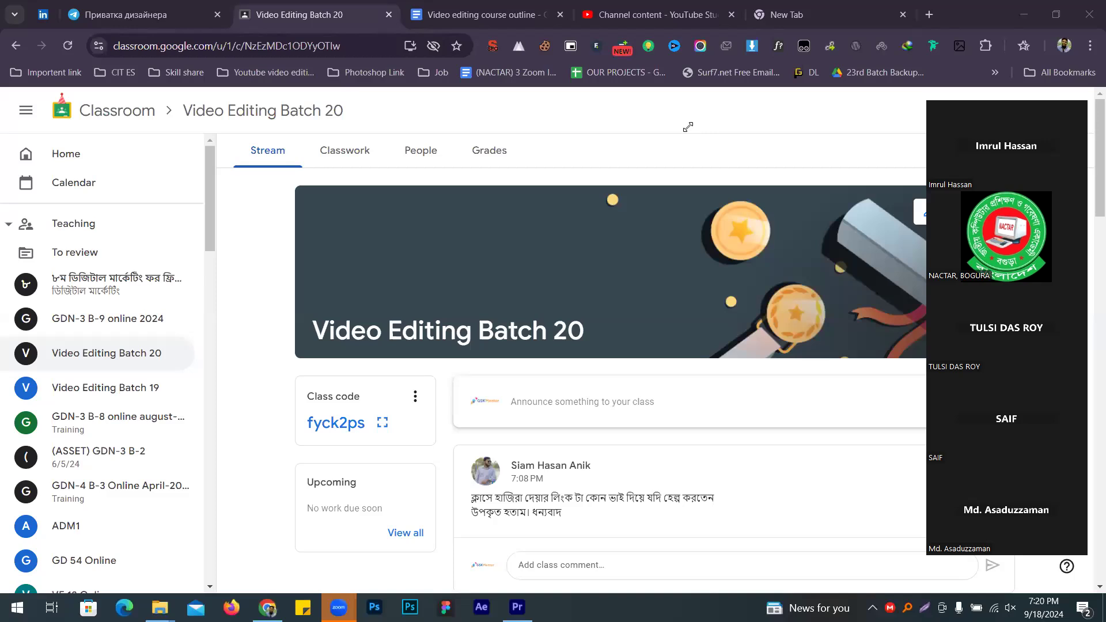
# Step: Create a Material in Video Editing Batch 20 with the Docs link as description and title 'Class Roster'
pyautogui.click(345, 150)
pyautogui.click(429, 197)
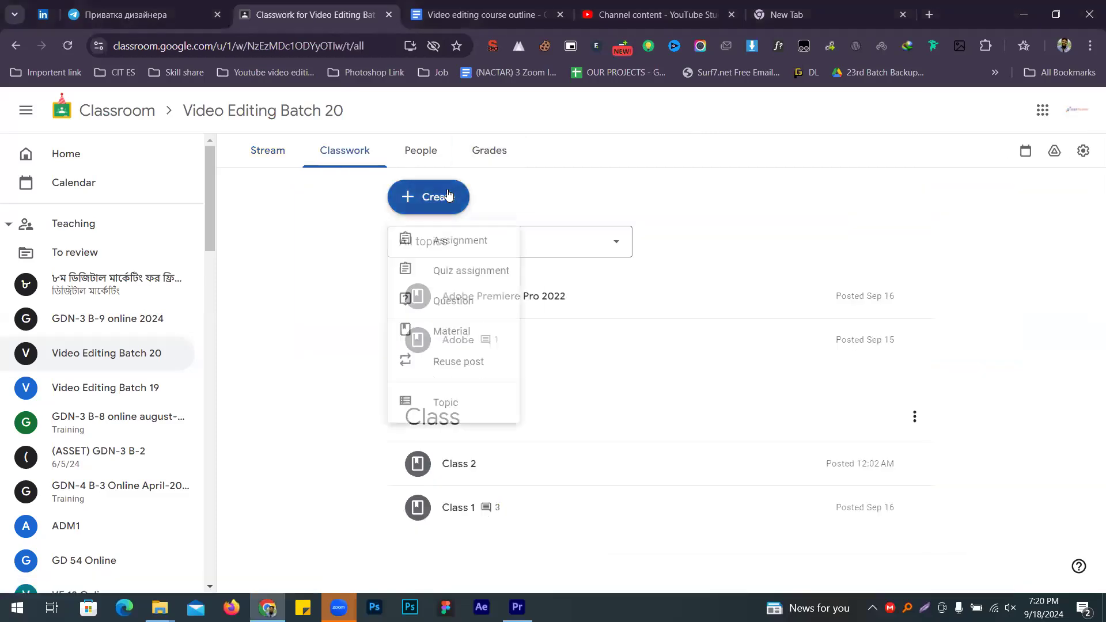
pyautogui.click(470, 345)
pyautogui.click(247, 254)
pyautogui.click(188, 197)
pyautogui.write('Class')
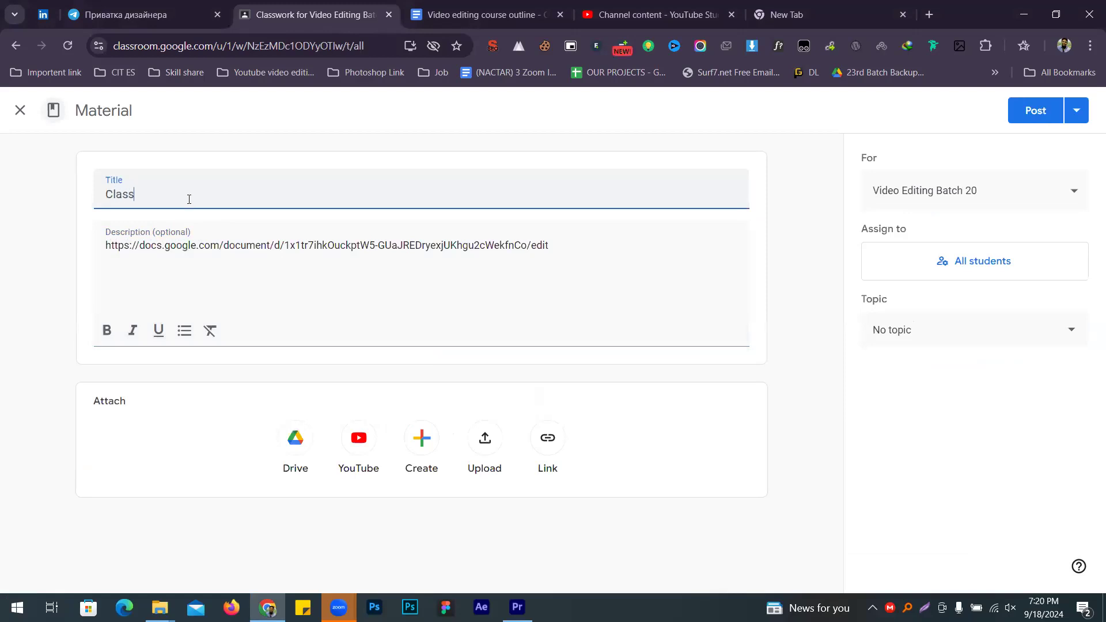
pyautogui.write(' Roster')
# Step: Move the course outline tab to the end of the tab bar and scroll to its topics table
pyautogui.click(525, 5)
pyautogui.moveTo(490, 14); pyautogui.dragTo(833, 15)
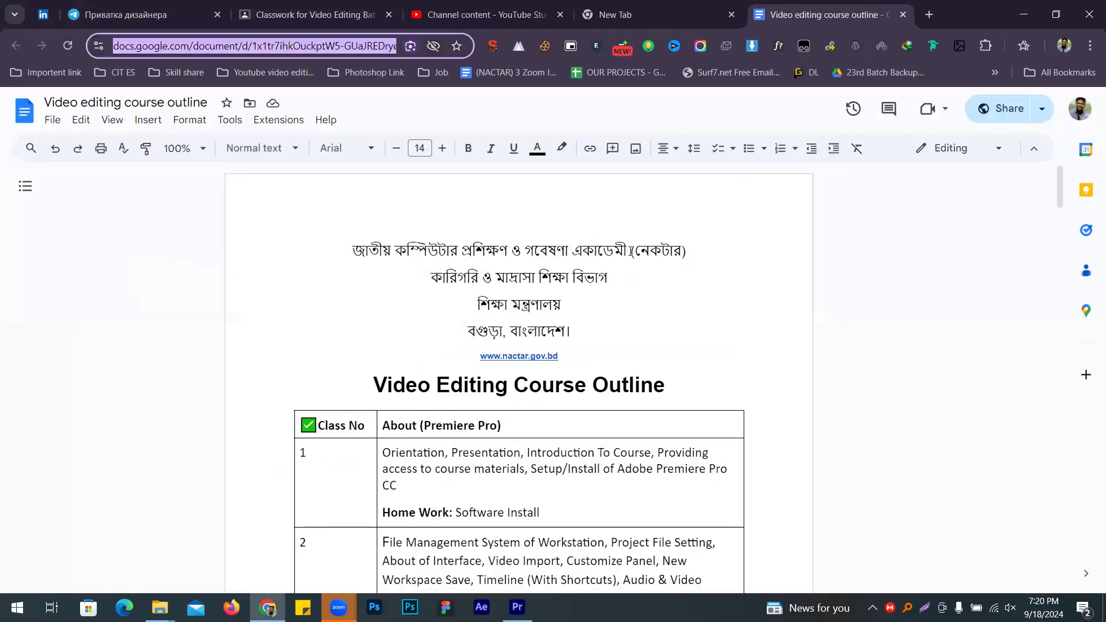
pyautogui.scroll(-6, 632, 252)
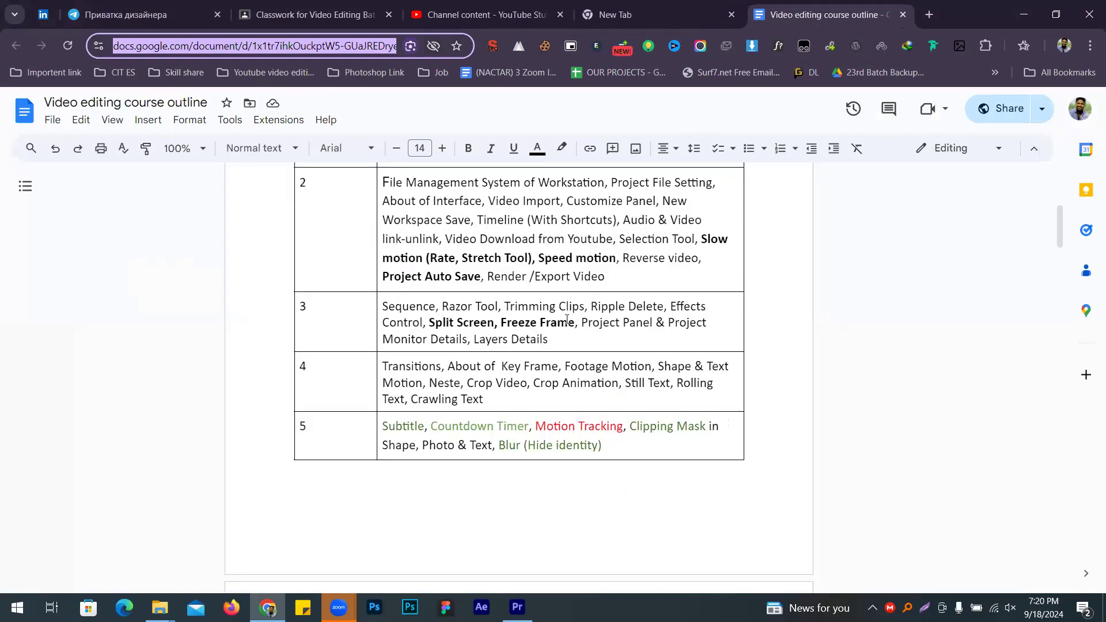
# Step: Highlight the class 3 and class 4 topic text, then switch to Premiere Pro
pyautogui.tripleClick(567, 320)
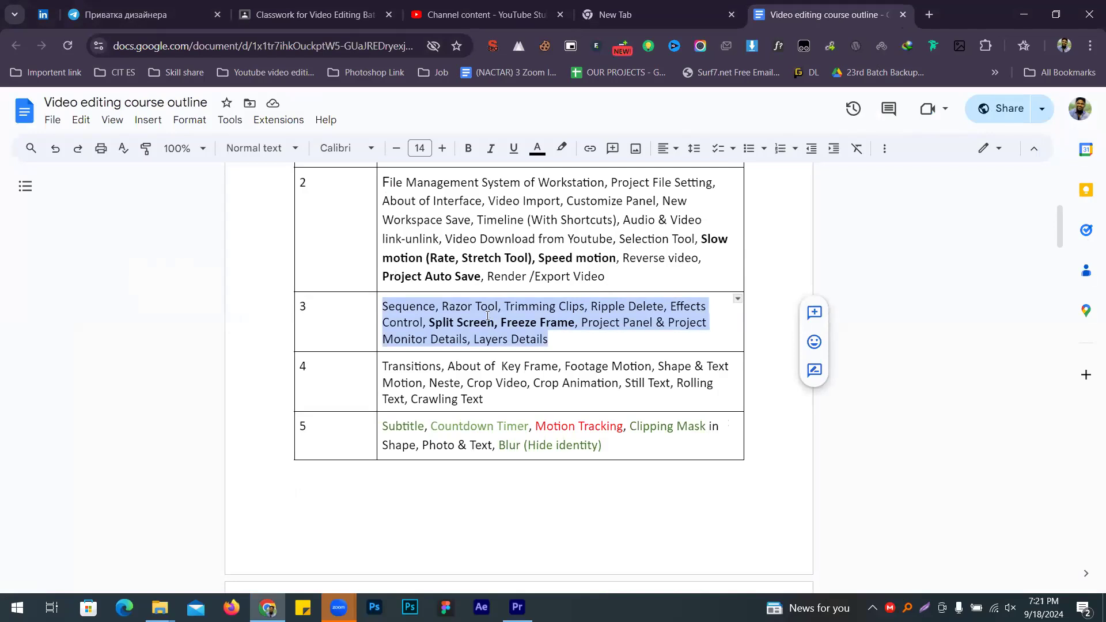
pyautogui.doubleClick(413, 364)
pyautogui.moveTo(461, 366); pyautogui.dragTo(648, 368)
pyautogui.click(686, 366)
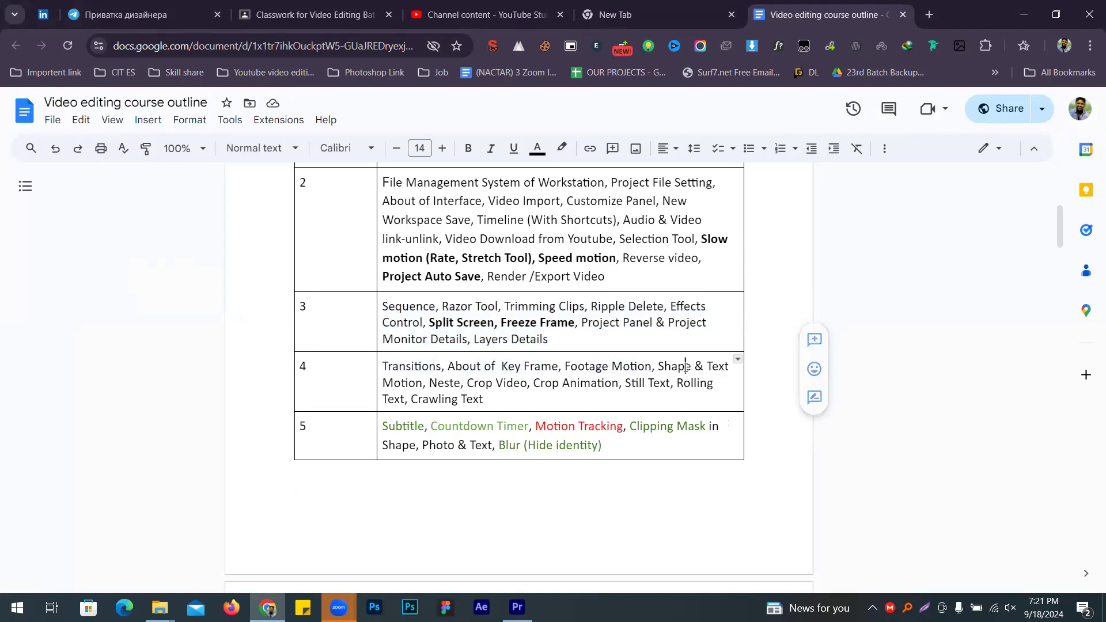
pyautogui.moveTo(496, 399); pyautogui.dragTo(383, 364)
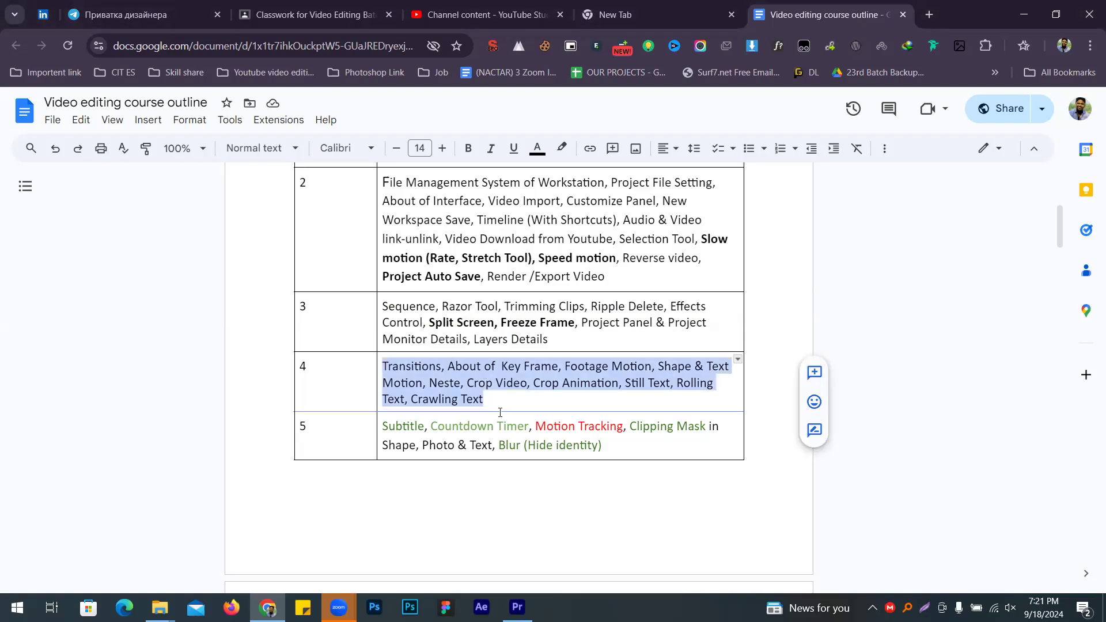
pyautogui.click(475, 412)
pyautogui.click(479, 392)
pyautogui.moveTo(517, 398); pyautogui.dragTo(381, 366)
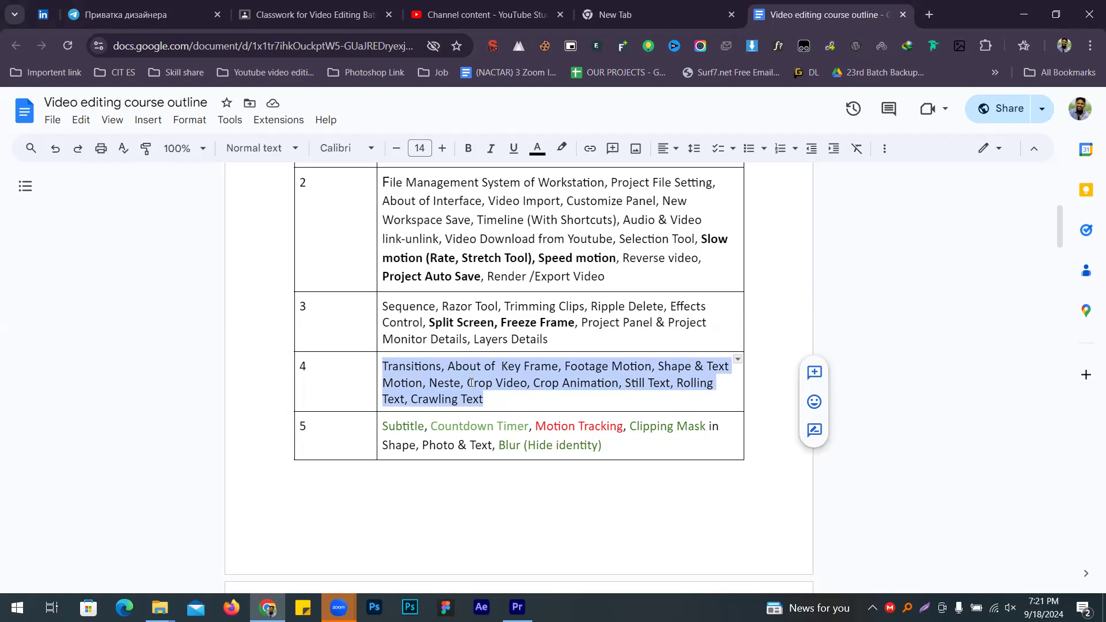
pyautogui.hotkey('alt', 'Tab')
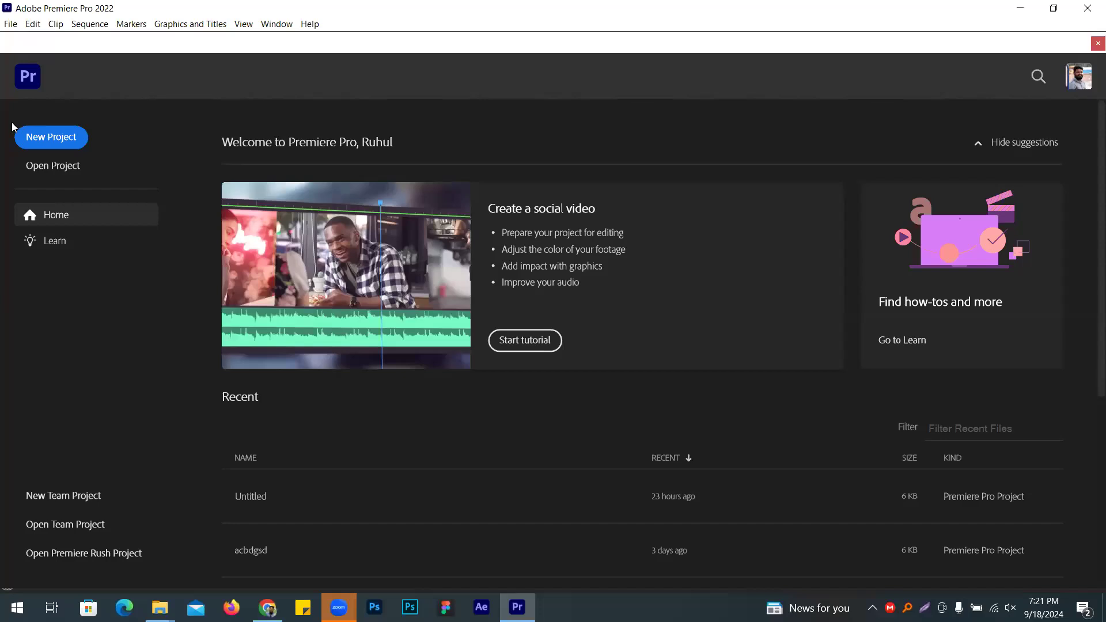
# Step: Create a new Untitled project in Editing\Class 1, replacing the existing file, then open a new Chrome tab
pyautogui.click(41, 141)
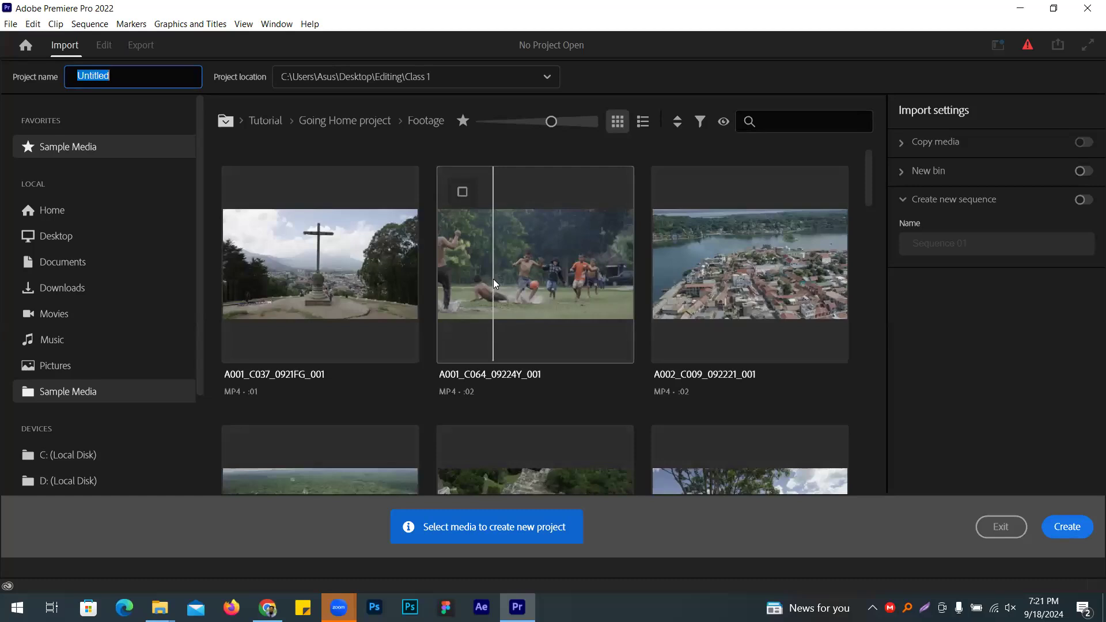
pyautogui.click(1069, 528)
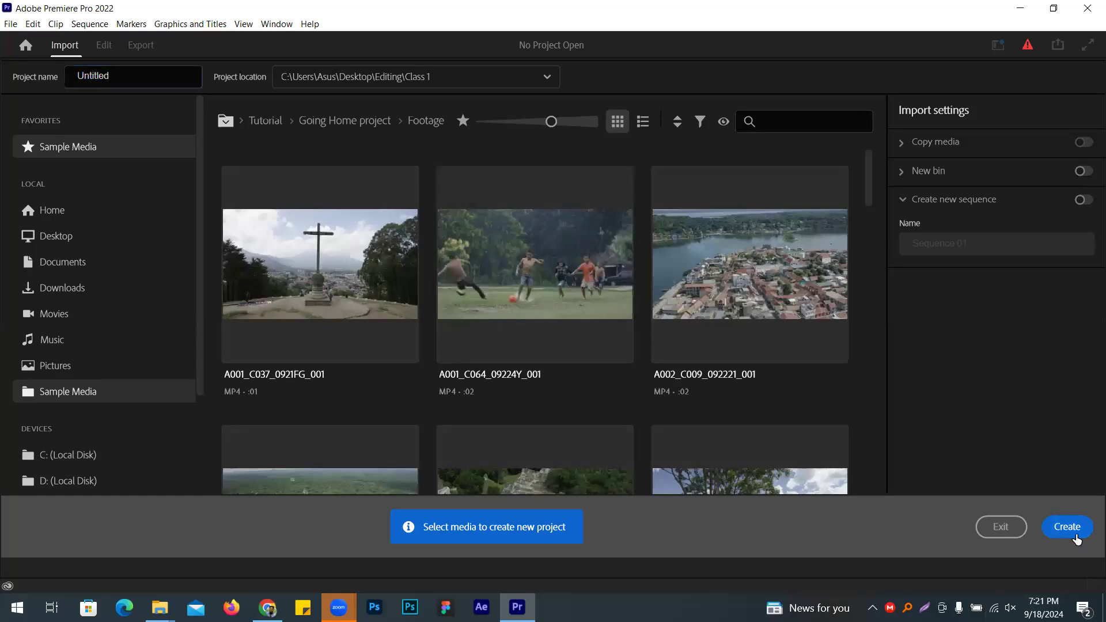
pyautogui.click(644, 325)
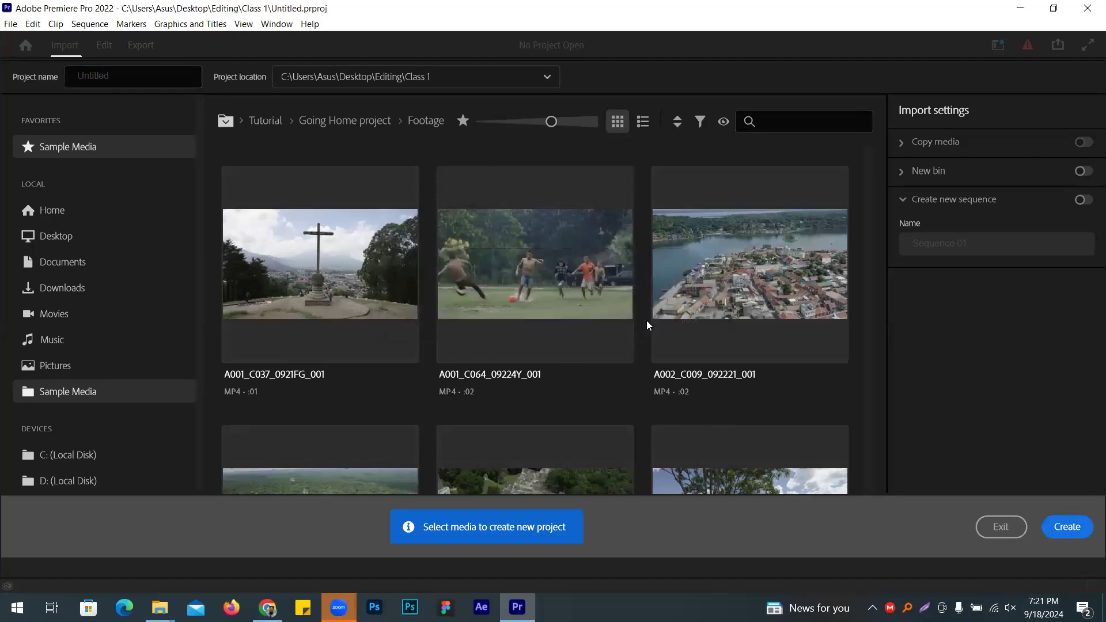
pyautogui.click(267, 608)
pyautogui.click(929, 13)
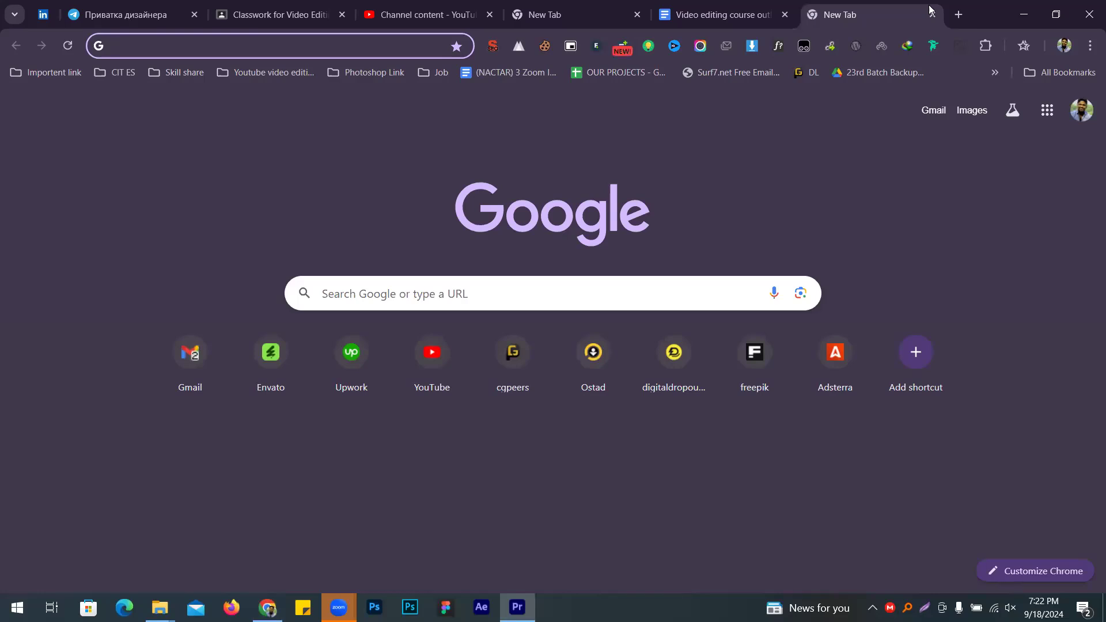
# Step: Search Google for 'shoe adidas'
pyautogui.click(416, 287)
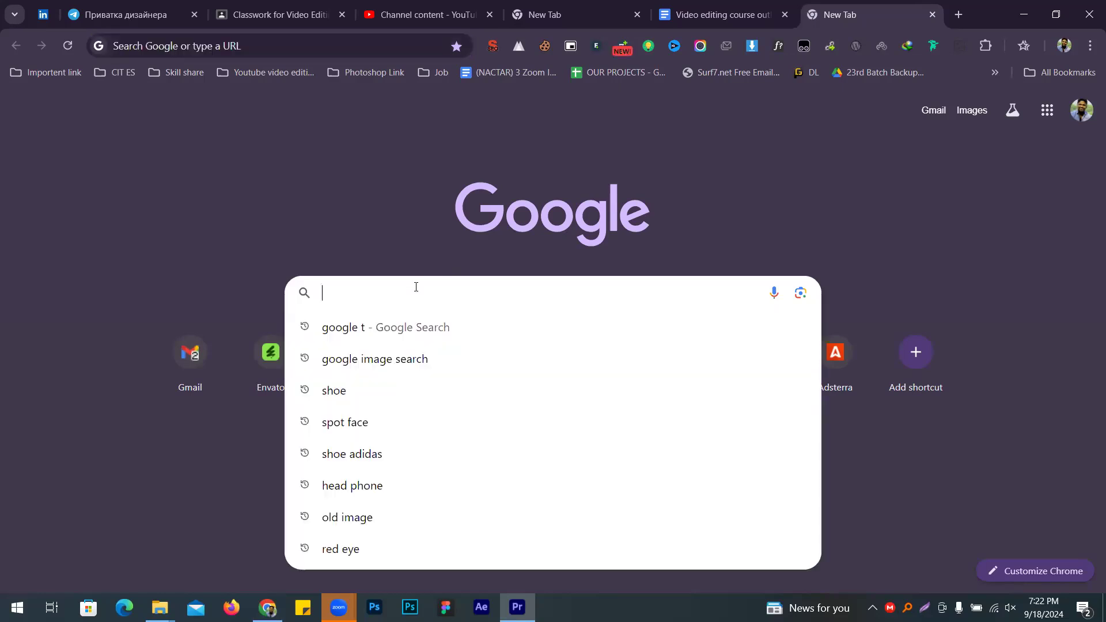
pyautogui.write('adi')
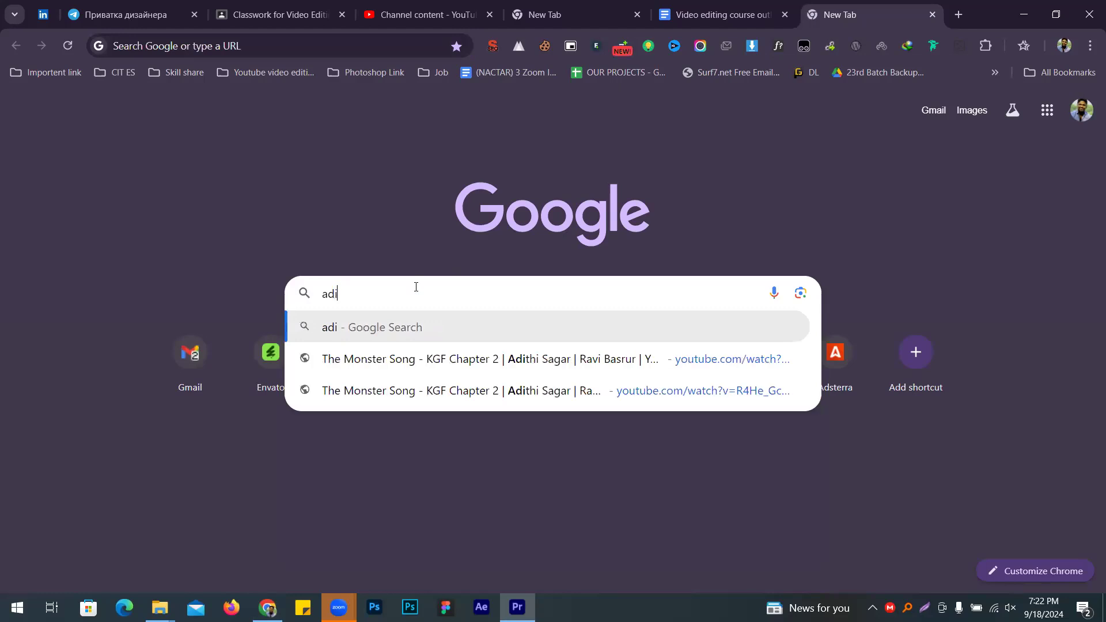
pyautogui.press('BackSpace')
pyautogui.press('BackSpace')
pyautogui.press('BackSpace')
pyautogui.write('shoe')
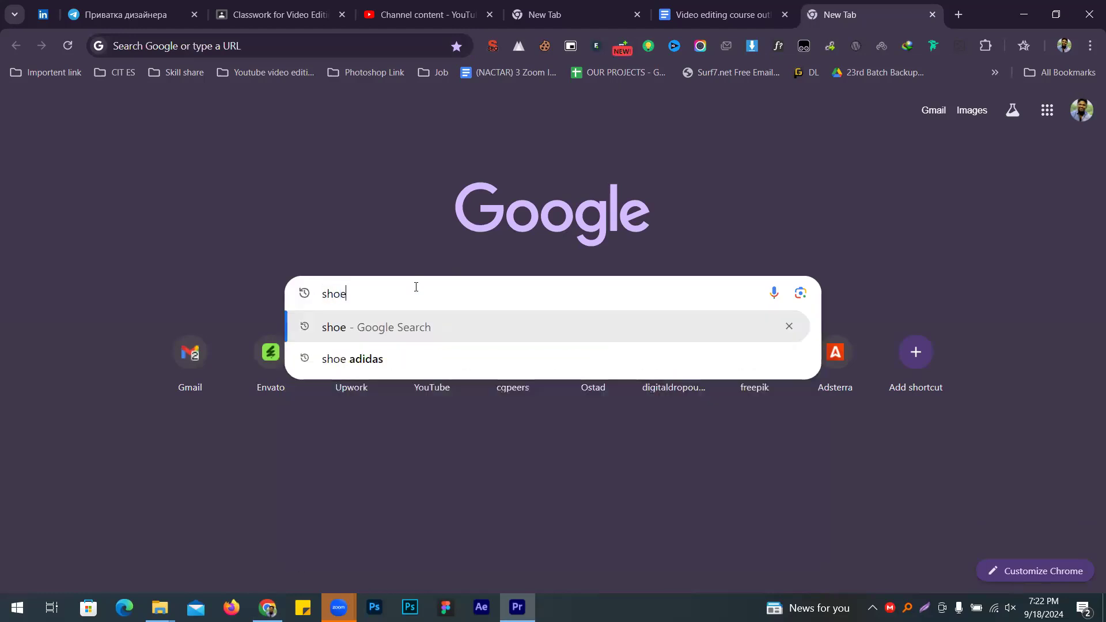
pyautogui.press('Down')
pyautogui.press('Return')
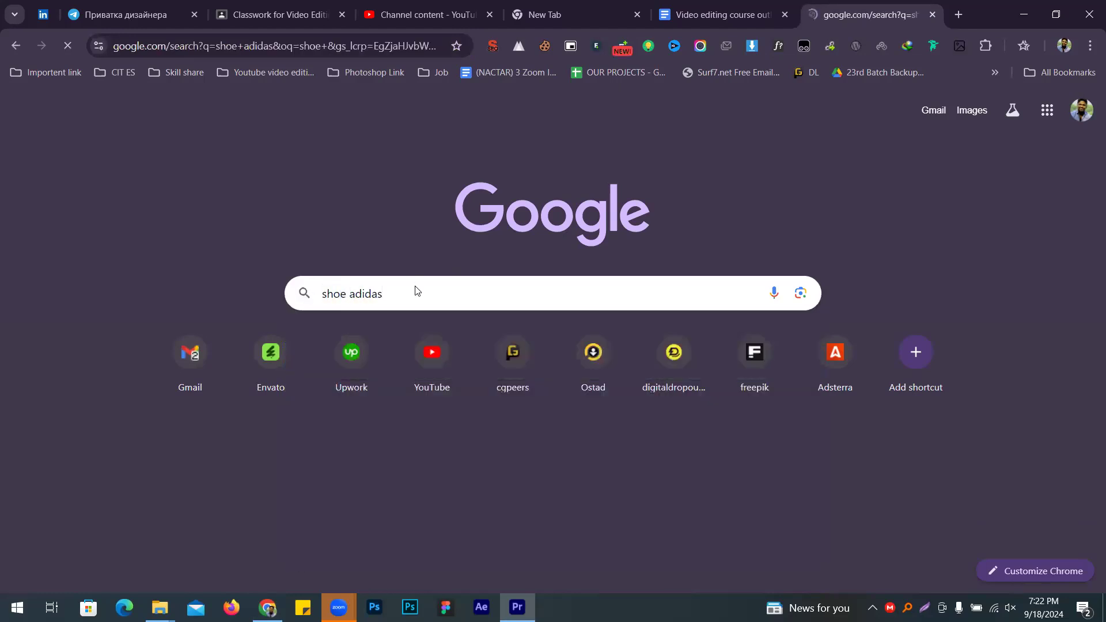
# Step: Switch to image results and open the black Adidas GALAXY 6 running shoe preview
pyautogui.click(192, 168)
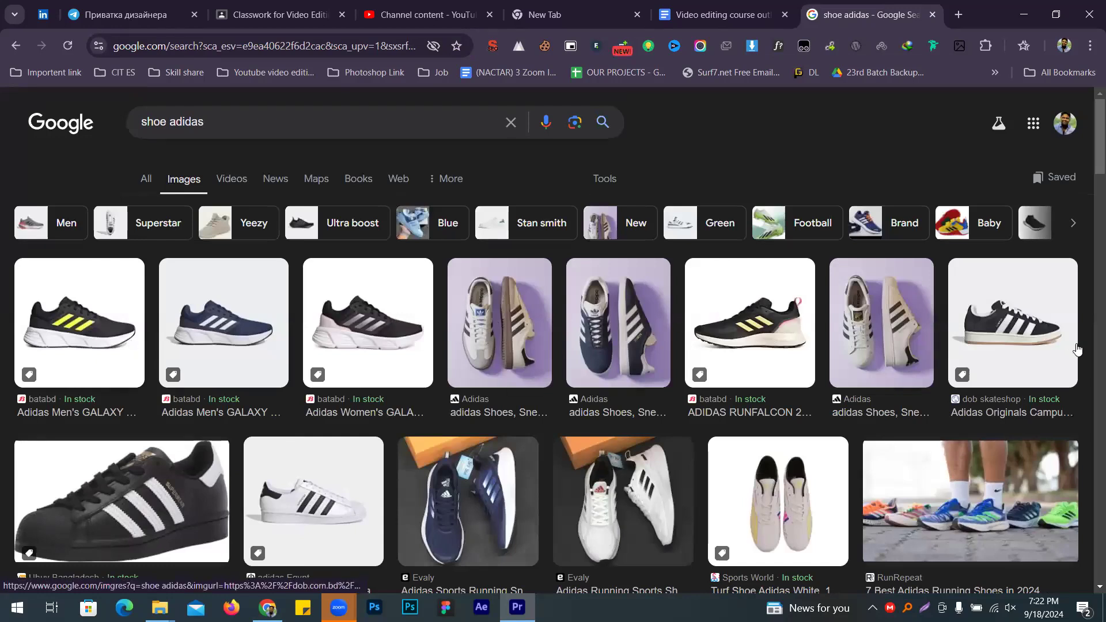
pyautogui.scroll(-5, 729, 310)
pyautogui.scroll(-4, 729, 309)
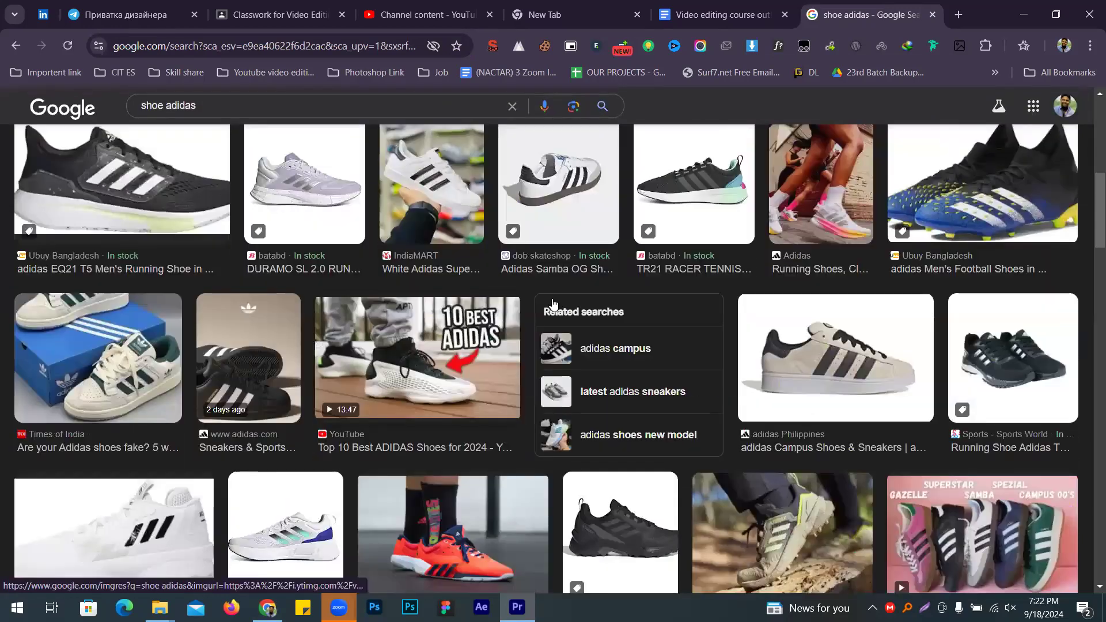
pyautogui.scroll(-7, 181, 325)
pyautogui.scroll(8, 427, 265)
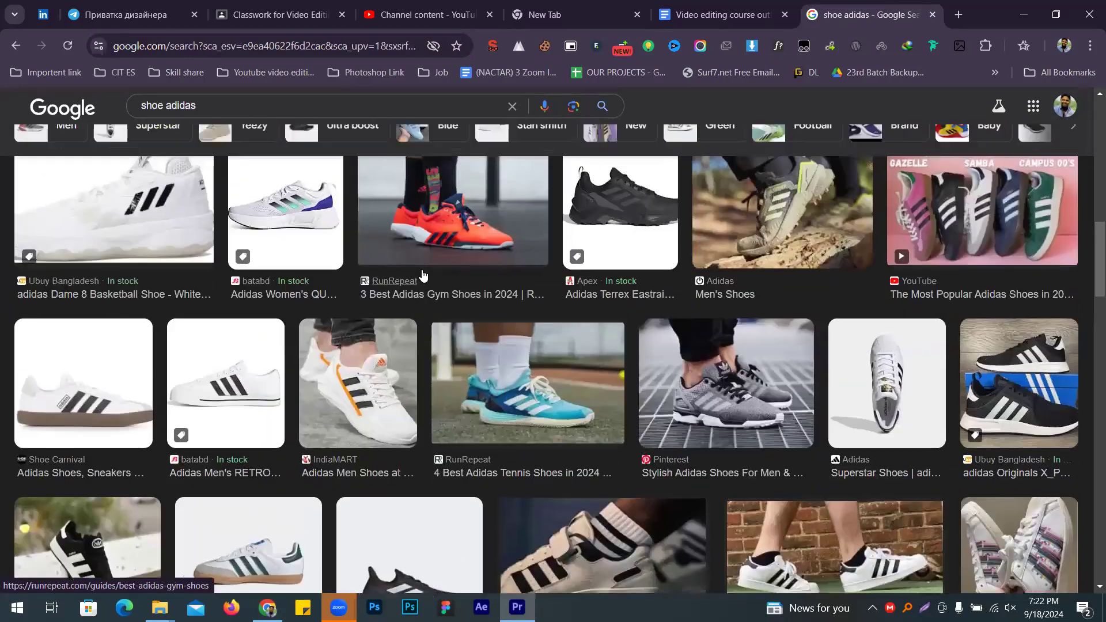
pyautogui.scroll(5, 381, 271)
pyautogui.click(64, 315)
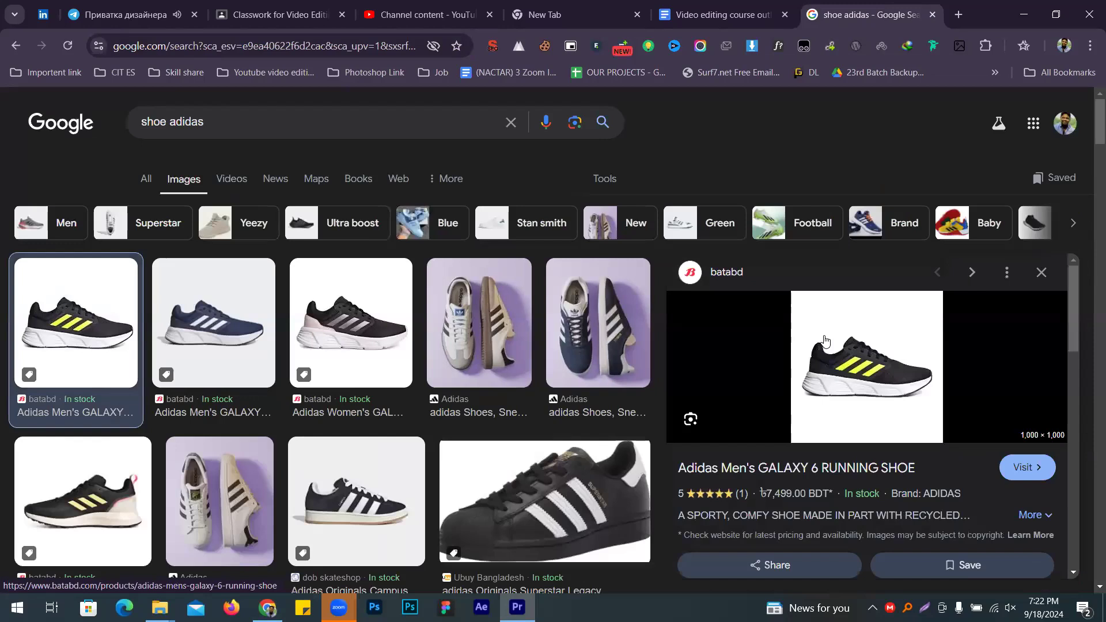
# Step: Start saving the GALAXY 6 preview image as a JPG
pyautogui.rightClick(825, 340)
pyautogui.scroll(-3, 903, 288)
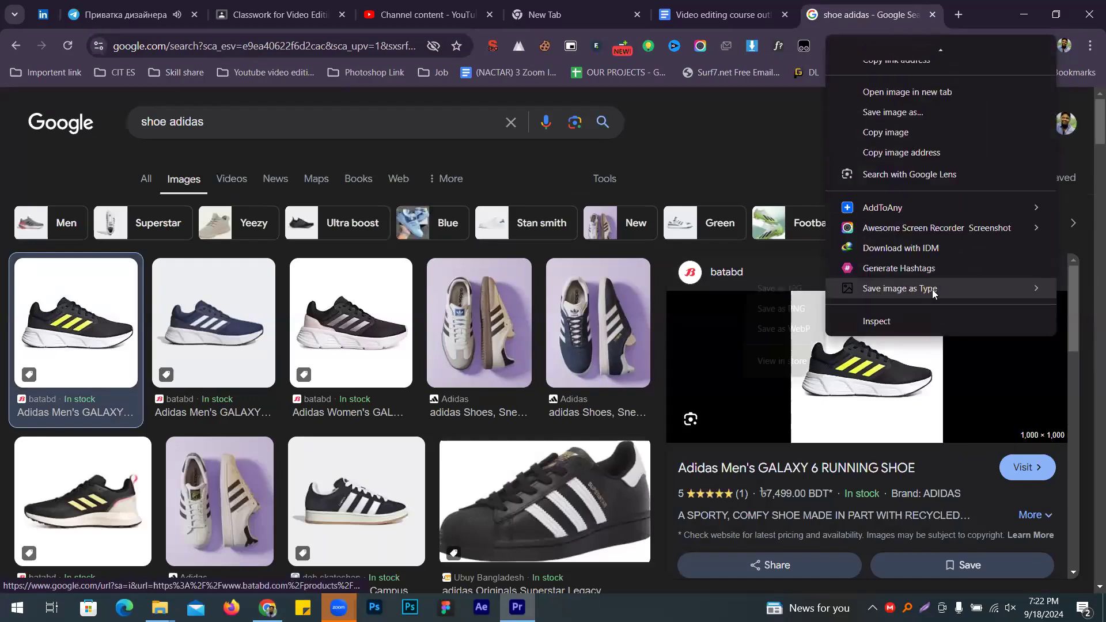
pyautogui.moveTo(928, 288)
pyautogui.click(749, 290)
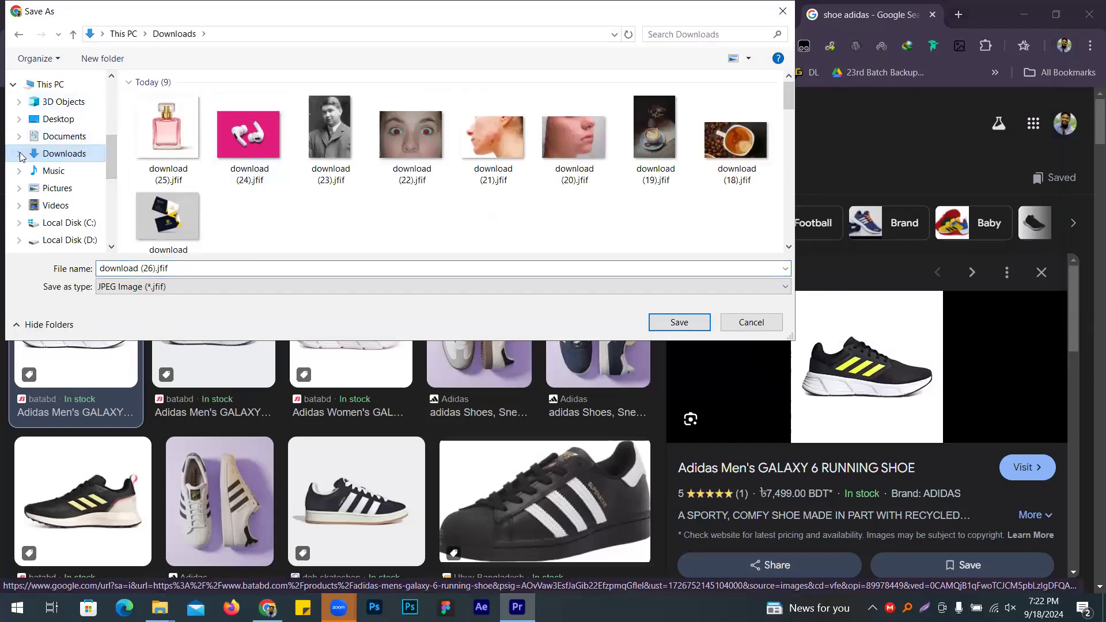
# Step: Save it as 1 in a new Shoe folder inside Desktop\Editing
pyautogui.click(58, 119)
pyautogui.scroll(-5, 397, 133)
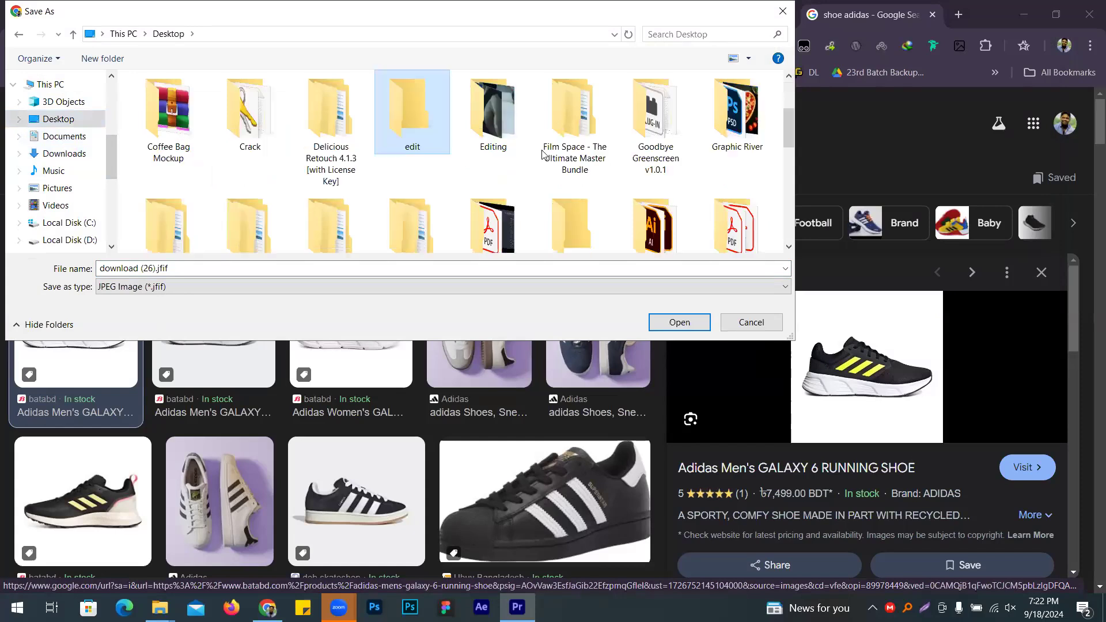
pyautogui.doubleClick(474, 124)
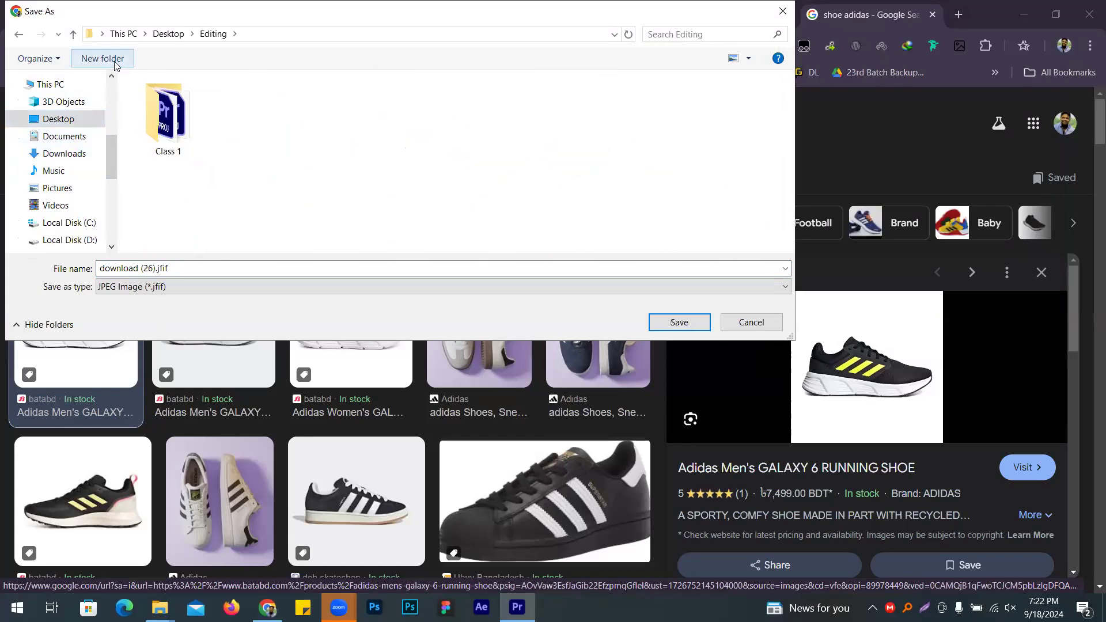
pyautogui.write('Shoe')
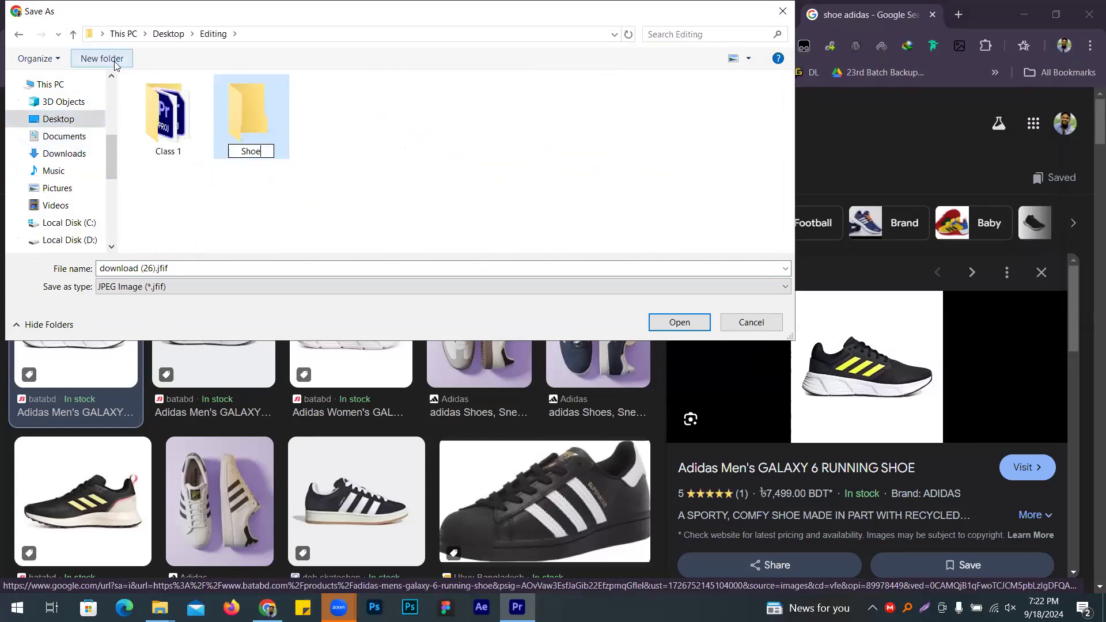
pyautogui.press('Return')
pyautogui.press('Return')
pyautogui.tripleClick(151, 268)
pyautogui.write('1')
pyautogui.press('Return')
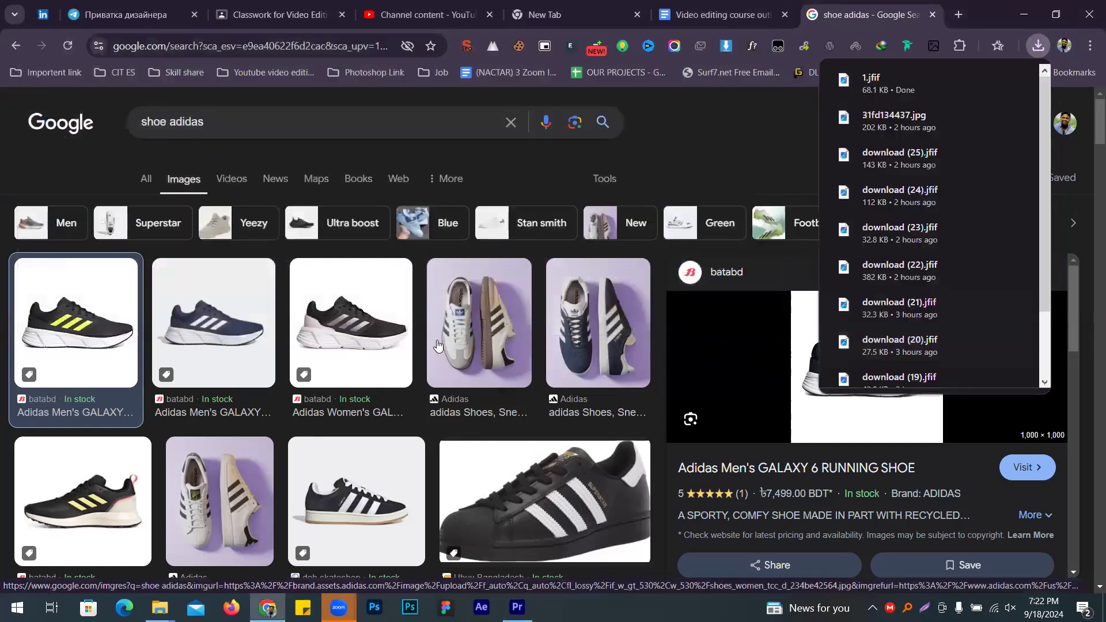
# Step: Save the navy GALAXY 6 shoe image as JPG named 2
pyautogui.press('Right')
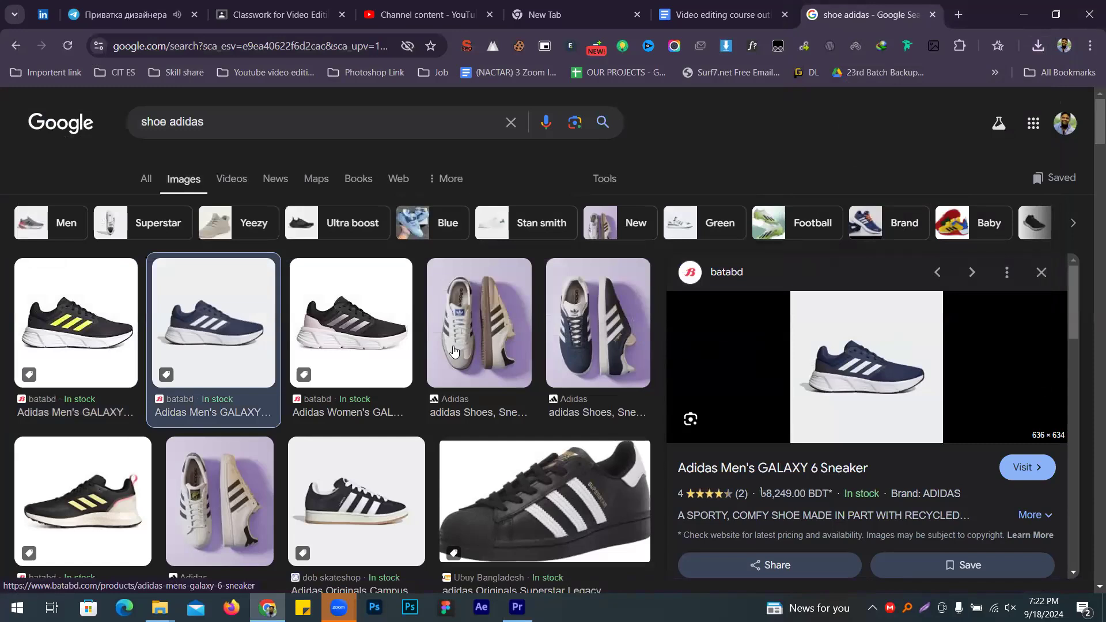
pyautogui.rightClick(845, 334)
pyautogui.scroll(-3, 937, 270)
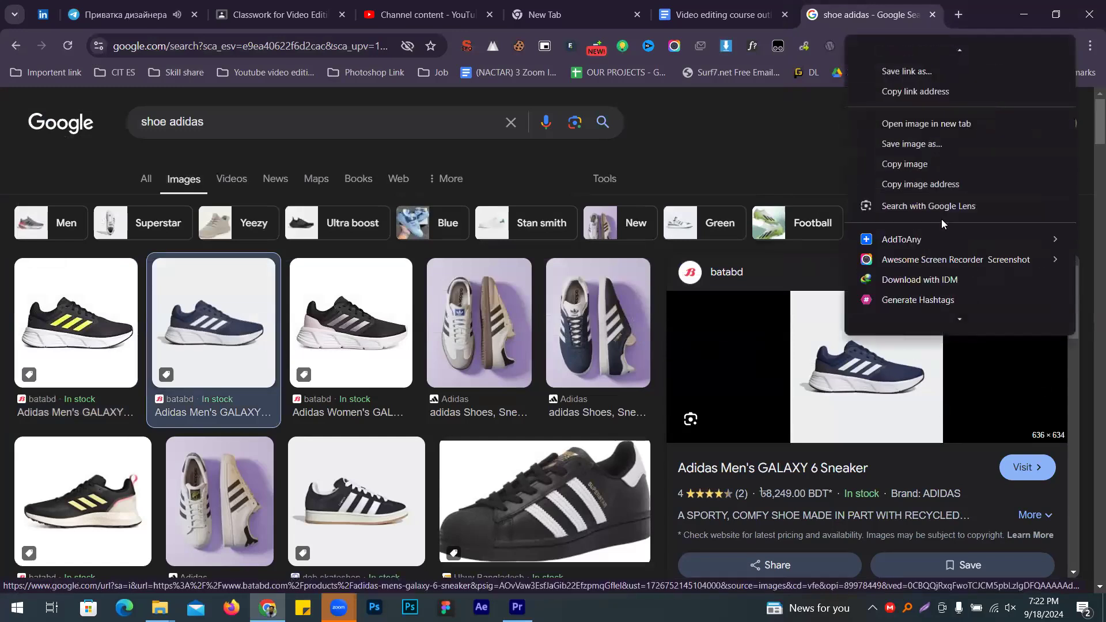
pyautogui.moveTo(887, 287)
pyautogui.click(819, 295)
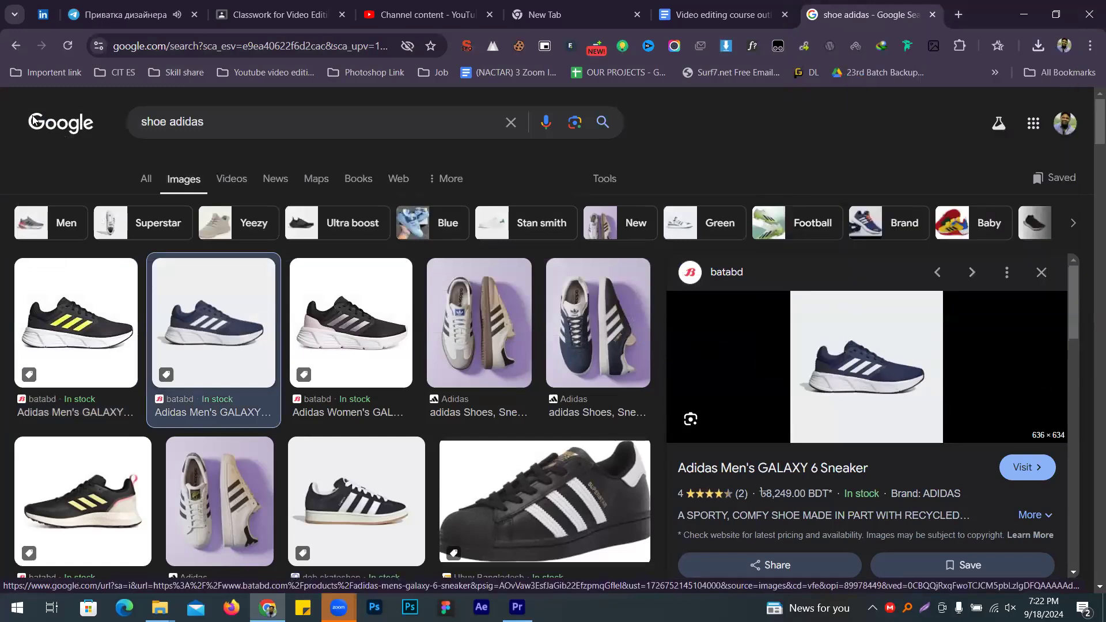
pyautogui.write('2')
pyautogui.press('Return')
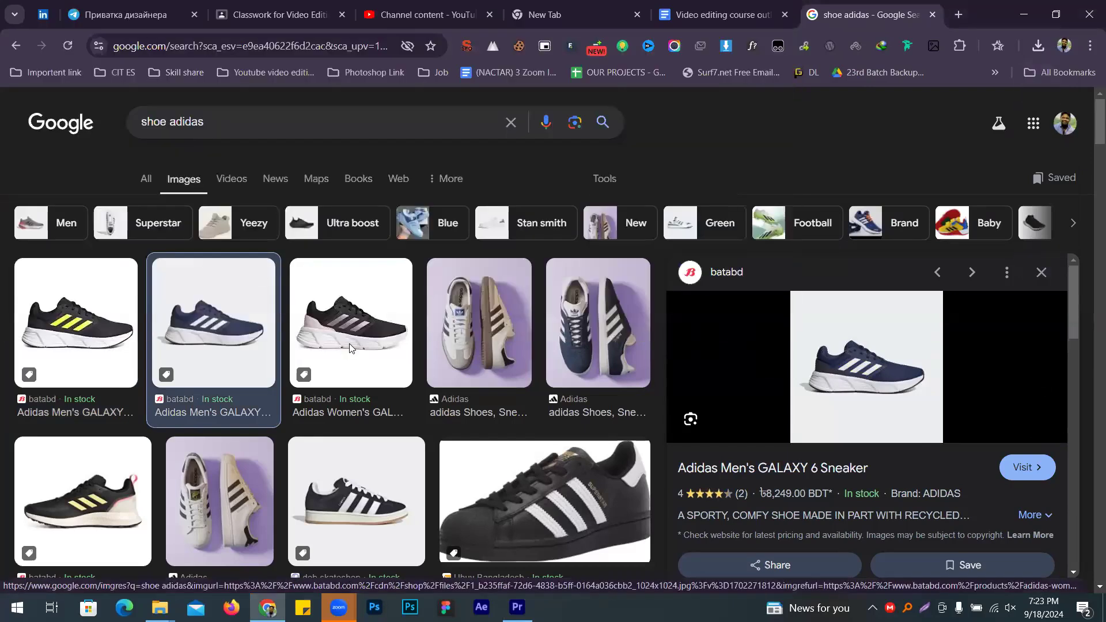
# Step: Save the Women's GALAXY 6 running shoe image as JPG named 3
pyautogui.click(349, 347)
pyautogui.rightClick(847, 352)
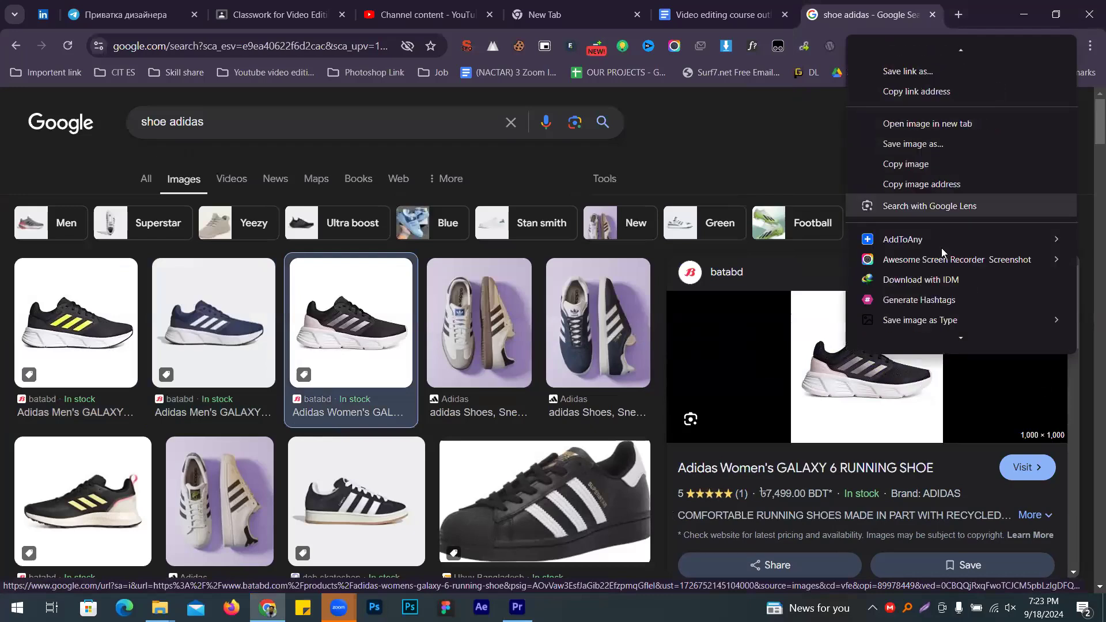
pyautogui.scroll(-1, 942, 248)
pyautogui.moveTo(922, 306)
pyautogui.click(805, 305)
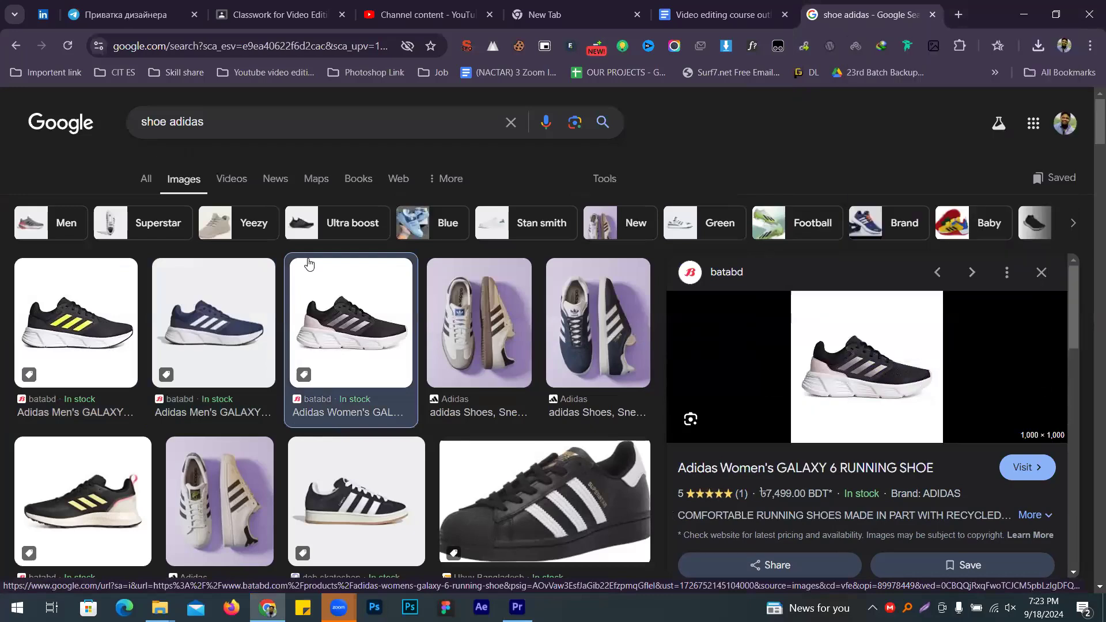
pyautogui.write('3')
pyautogui.press('Return')
# Step: Save the ADIDAS RUNFALCON 2.0 shoe image as JPG named 4
pyautogui.scroll(-4, 161, 323)
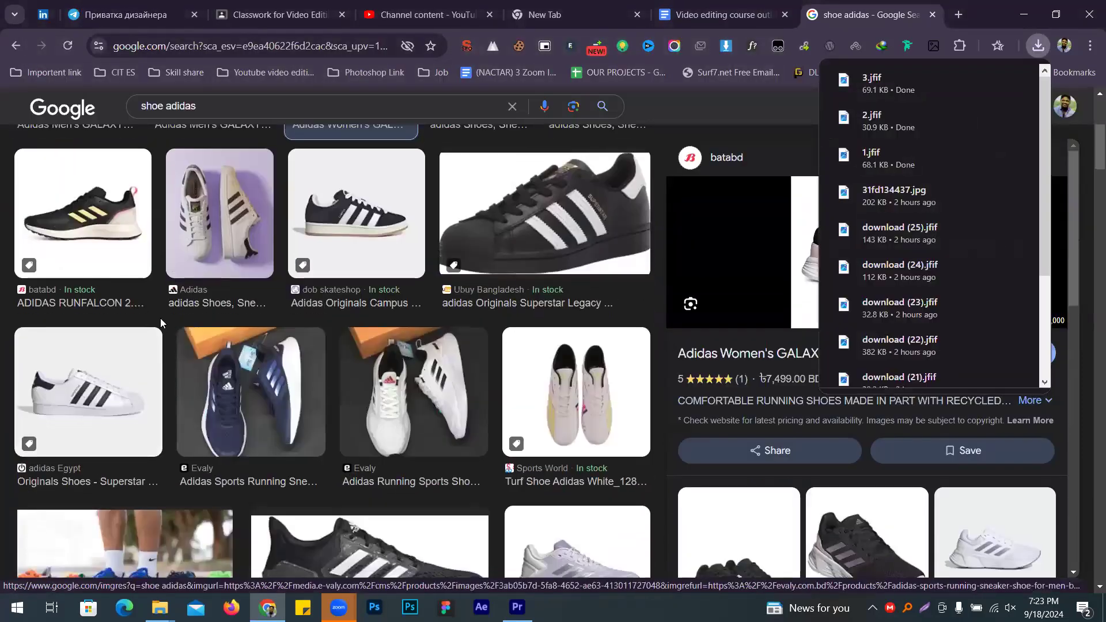
pyautogui.click(127, 254)
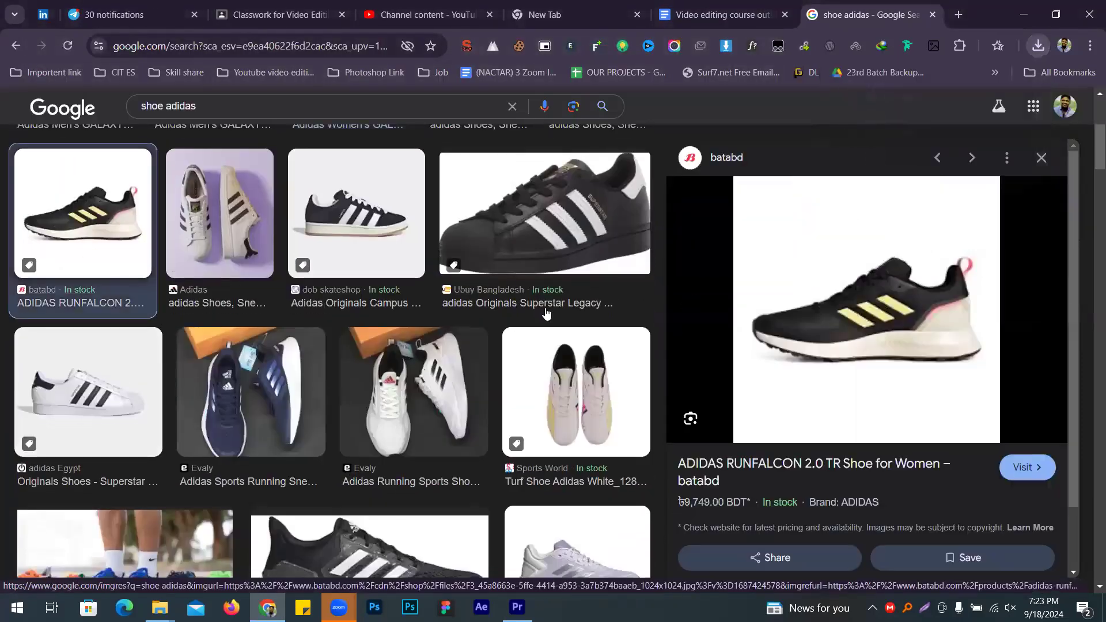
pyautogui.rightClick(918, 275)
pyautogui.scroll(-3, 772, 484)
pyautogui.moveTo(772, 511)
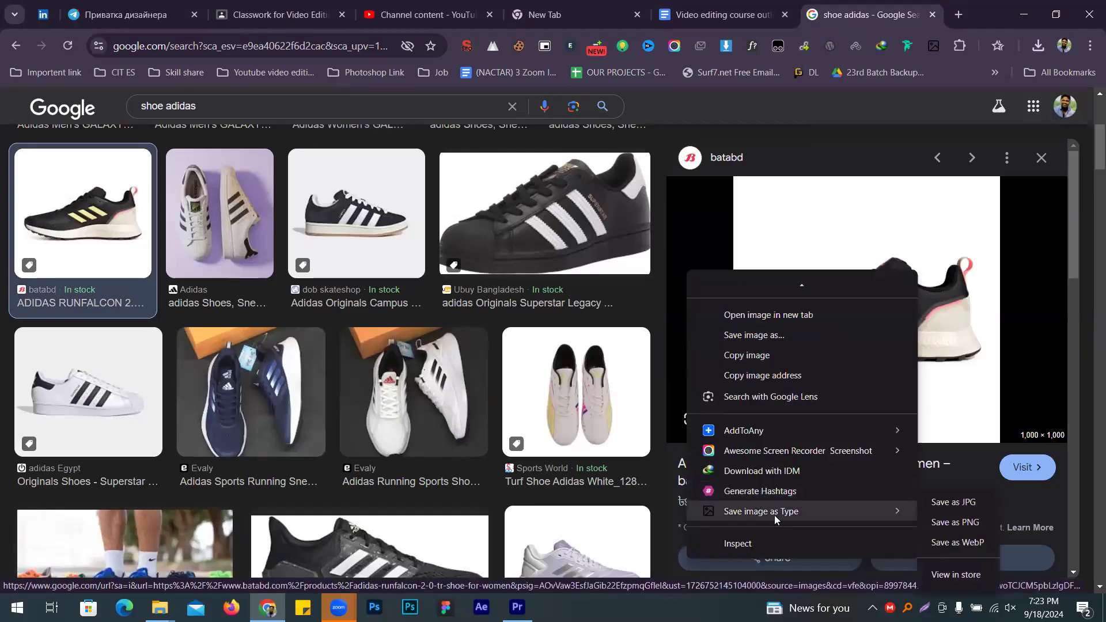
pyautogui.click(954, 501)
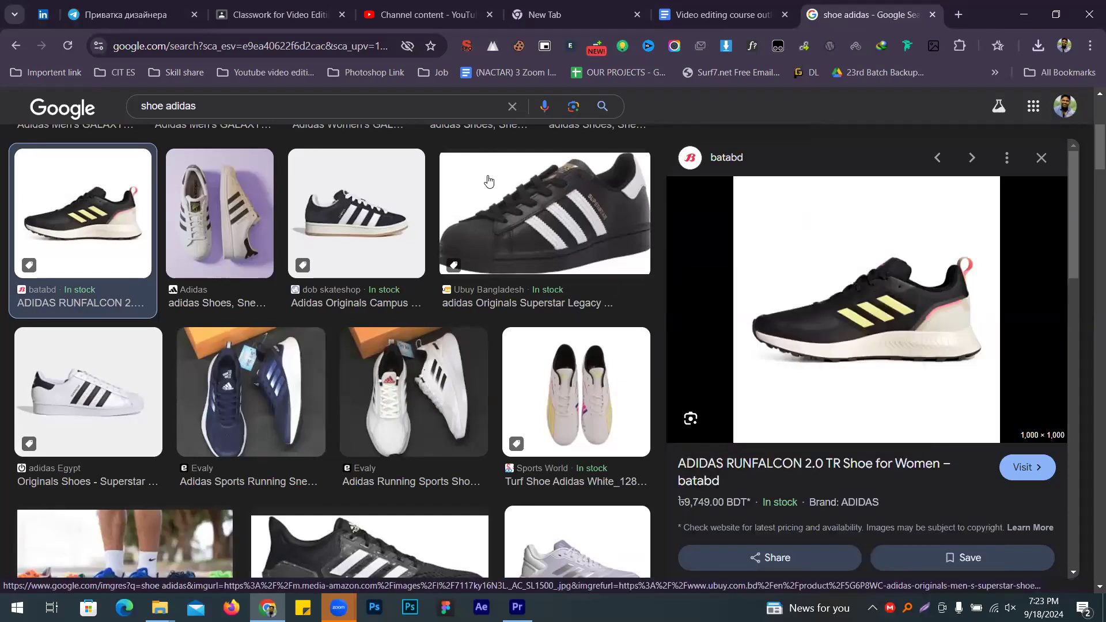
pyautogui.write('4')
pyautogui.press('Return')
# Step: Save the lilac DURAMO SL 2.0 running shoe image as JPG named 5
pyautogui.scroll(-5, 853, 311)
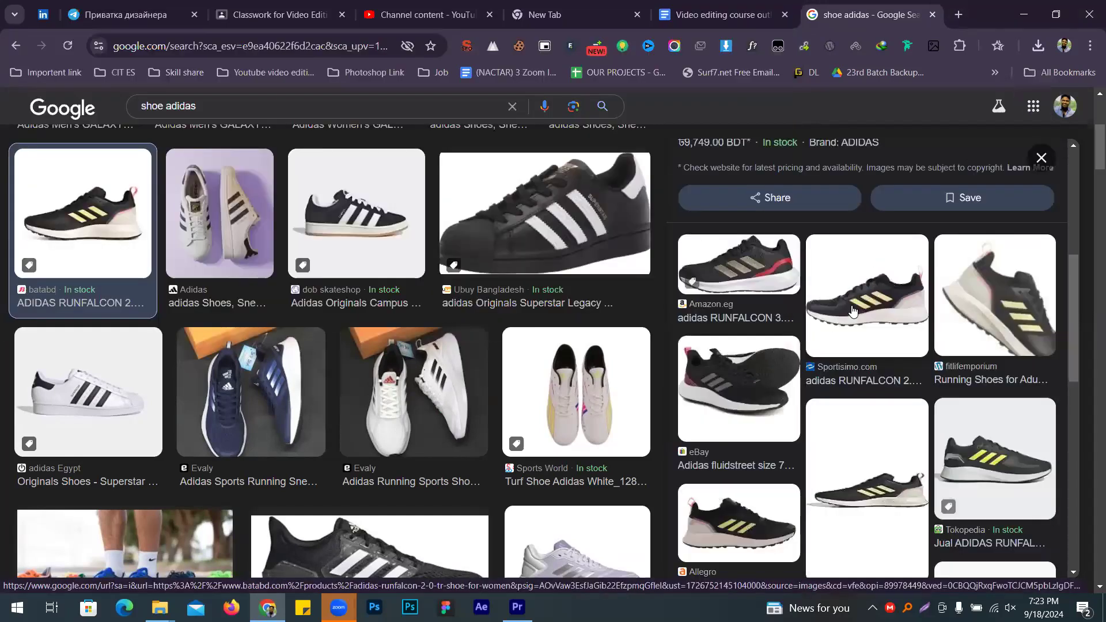
pyautogui.scroll(-4, 983, 405)
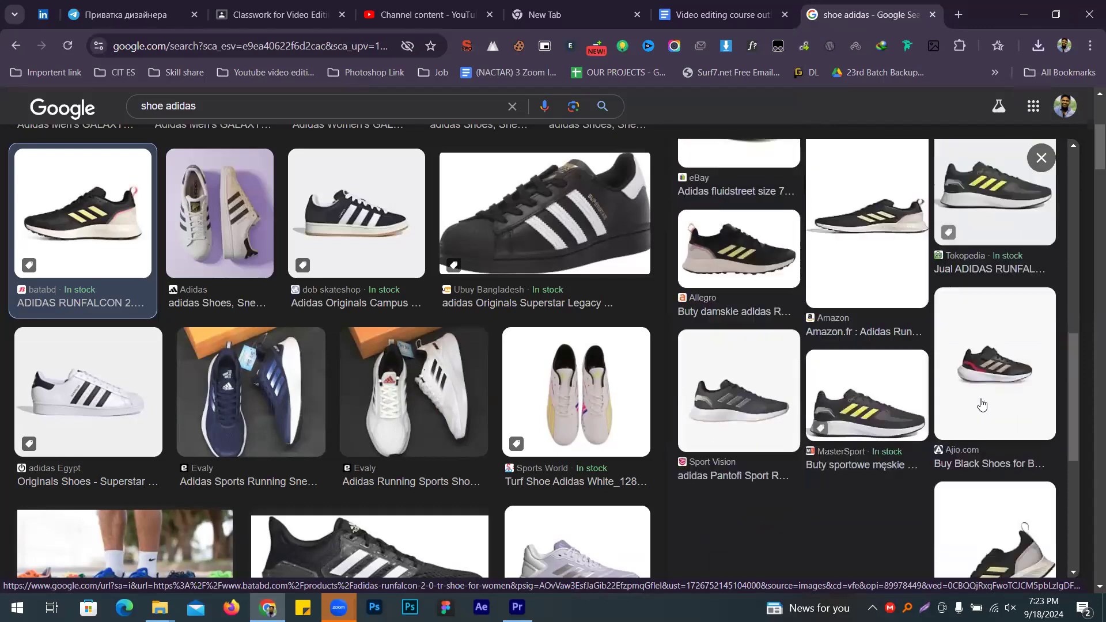
pyautogui.scroll(-5, 864, 402)
pyautogui.scroll(-2, 380, 393)
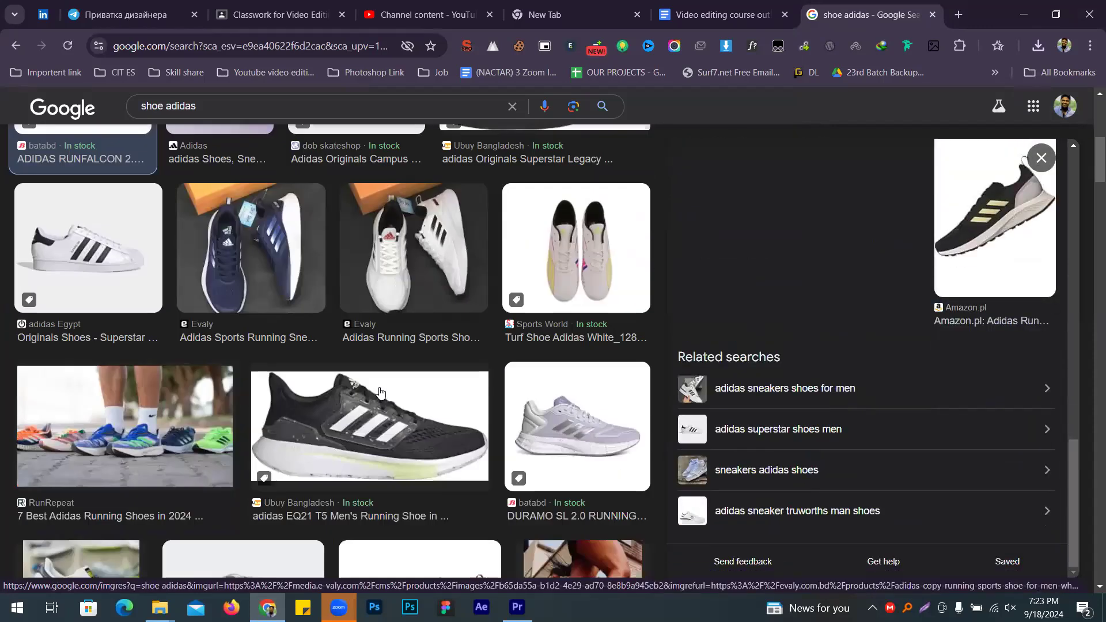
pyautogui.scroll(-2, 397, 374)
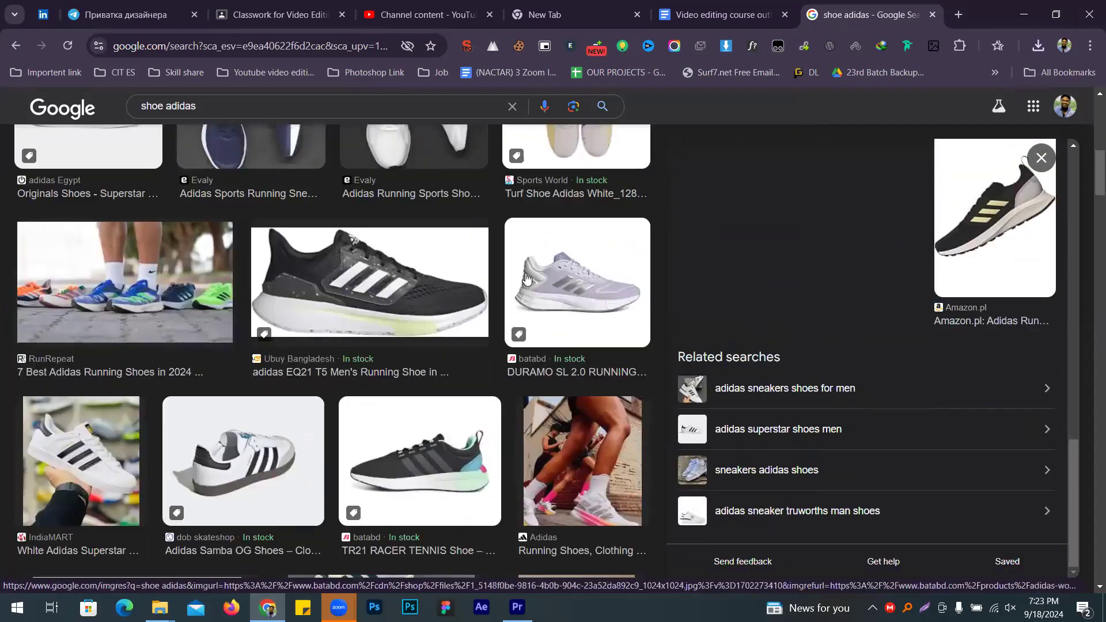
pyautogui.click(526, 278)
pyautogui.rightClick(810, 276)
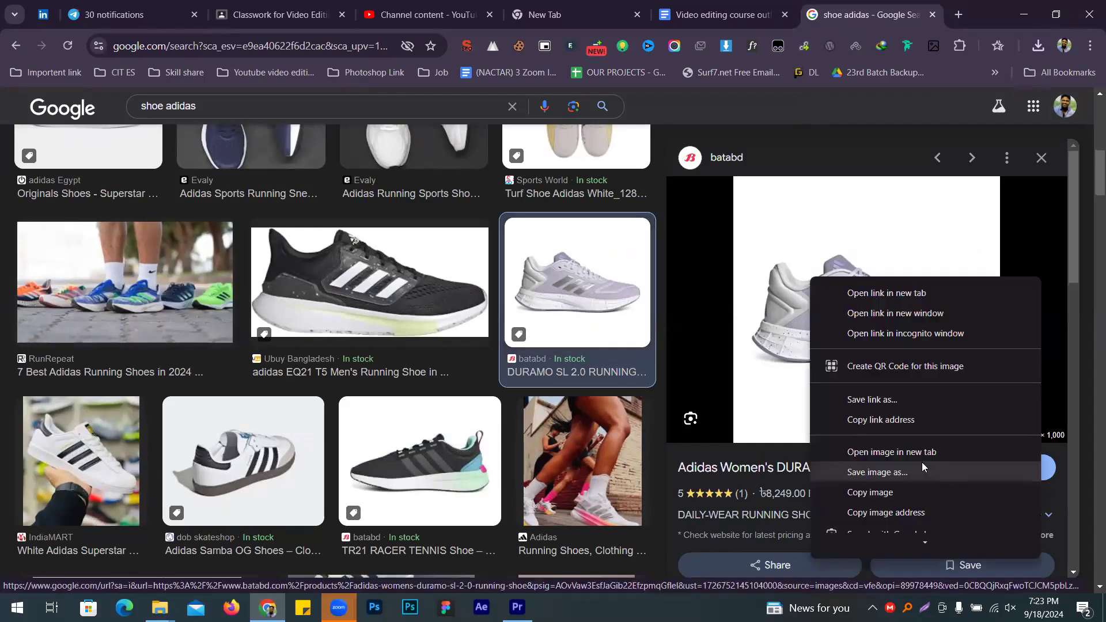
pyautogui.scroll(-3, 922, 466)
pyautogui.moveTo(867, 510)
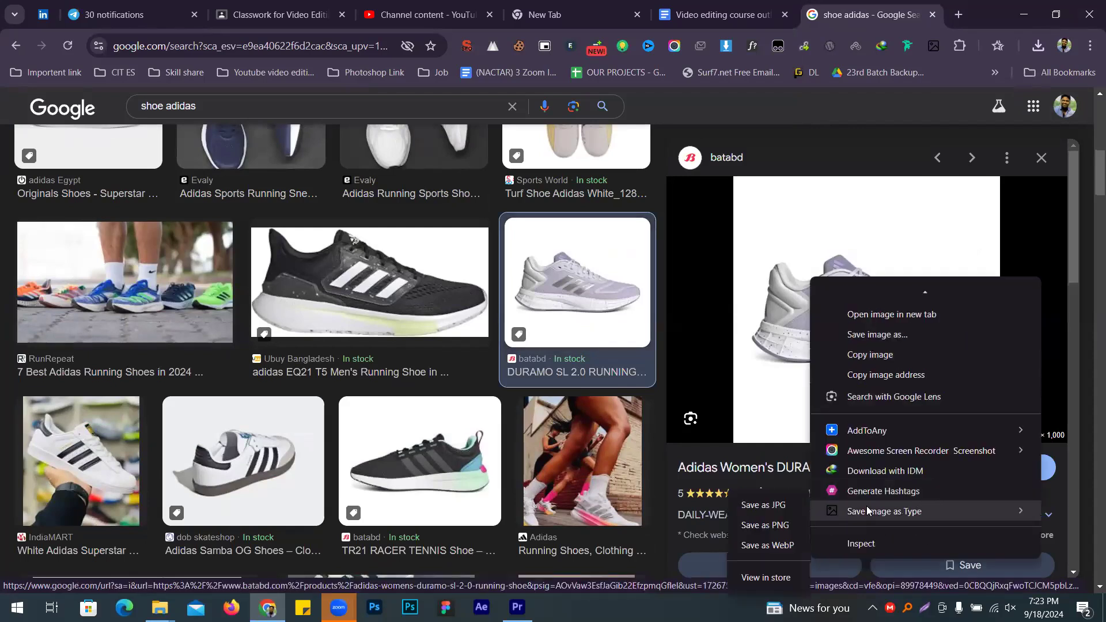
pyautogui.click(780, 506)
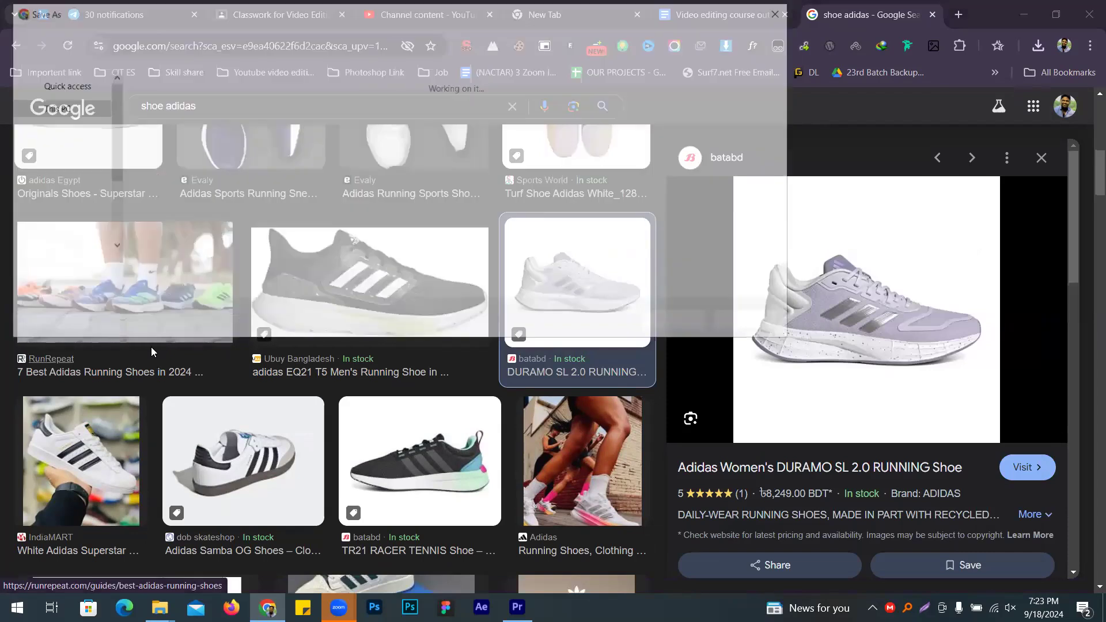
pyautogui.write('5')
pyautogui.press('Return')
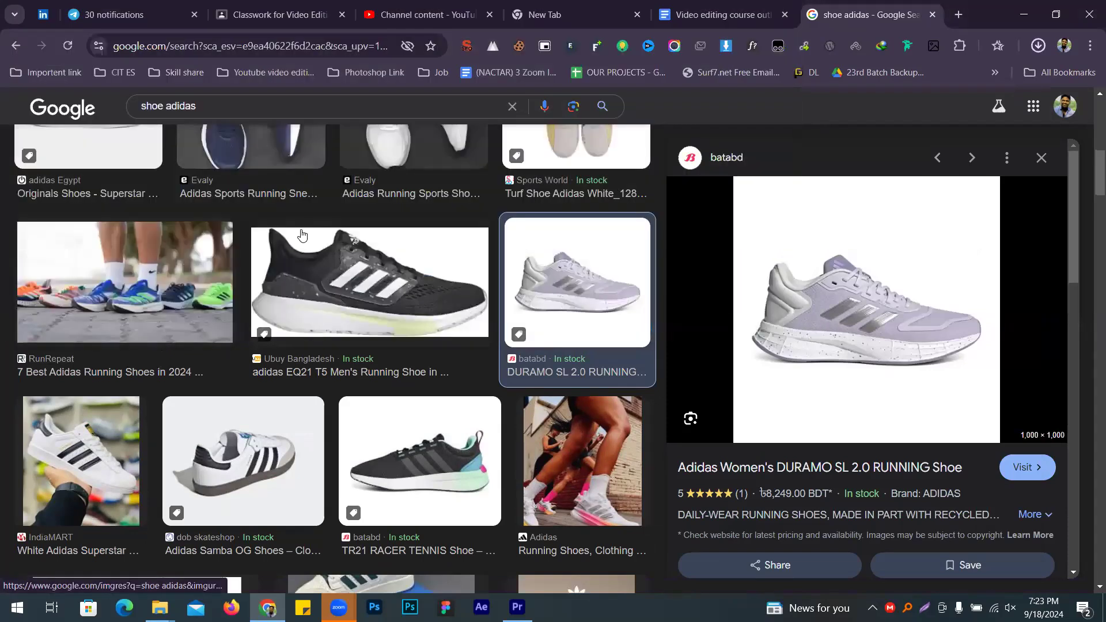
# Step: Save the beige adidas Campus shoe image as JPG named 6
pyautogui.scroll(-3, 409, 263)
pyautogui.scroll(-6, 410, 264)
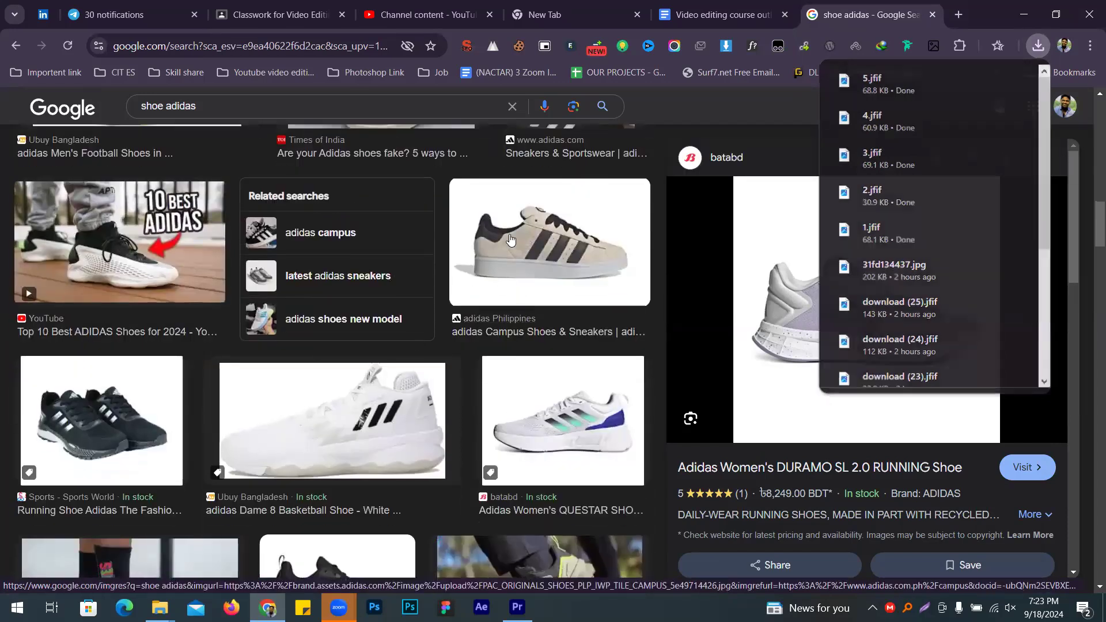
pyautogui.click(548, 253)
pyautogui.rightClick(845, 249)
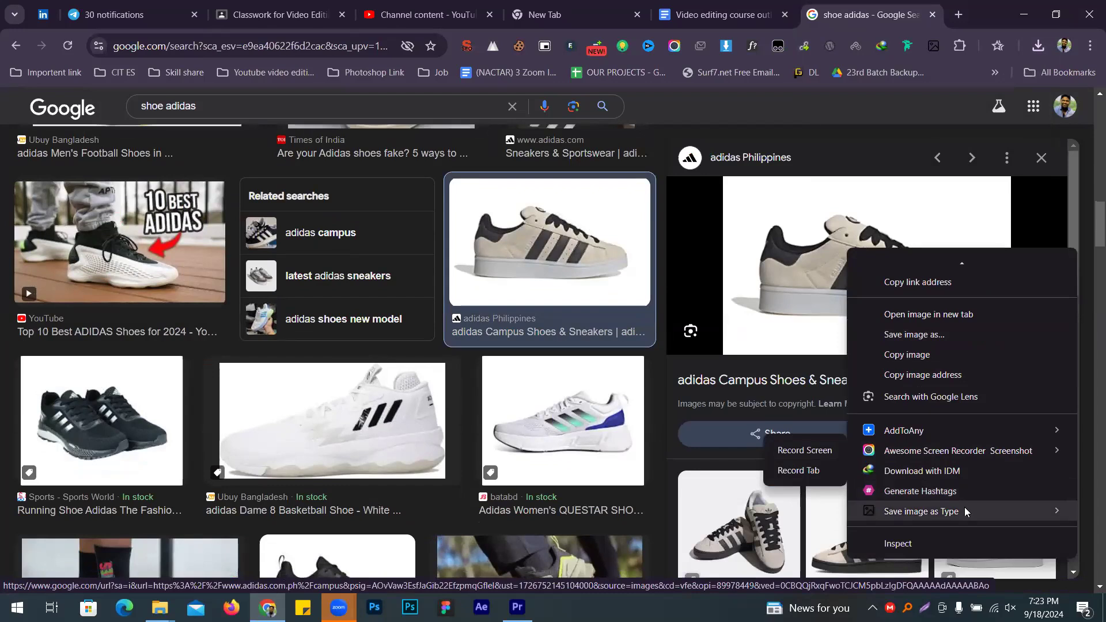
pyautogui.moveTo(968, 511)
pyautogui.click(816, 504)
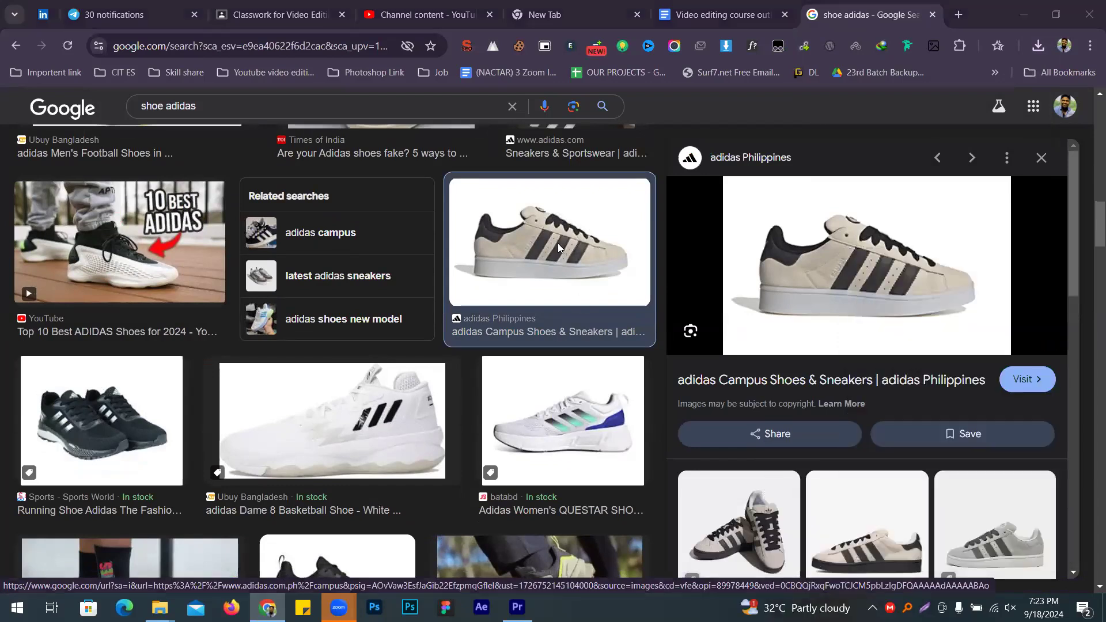
pyautogui.write('6')
pyautogui.press('Return')
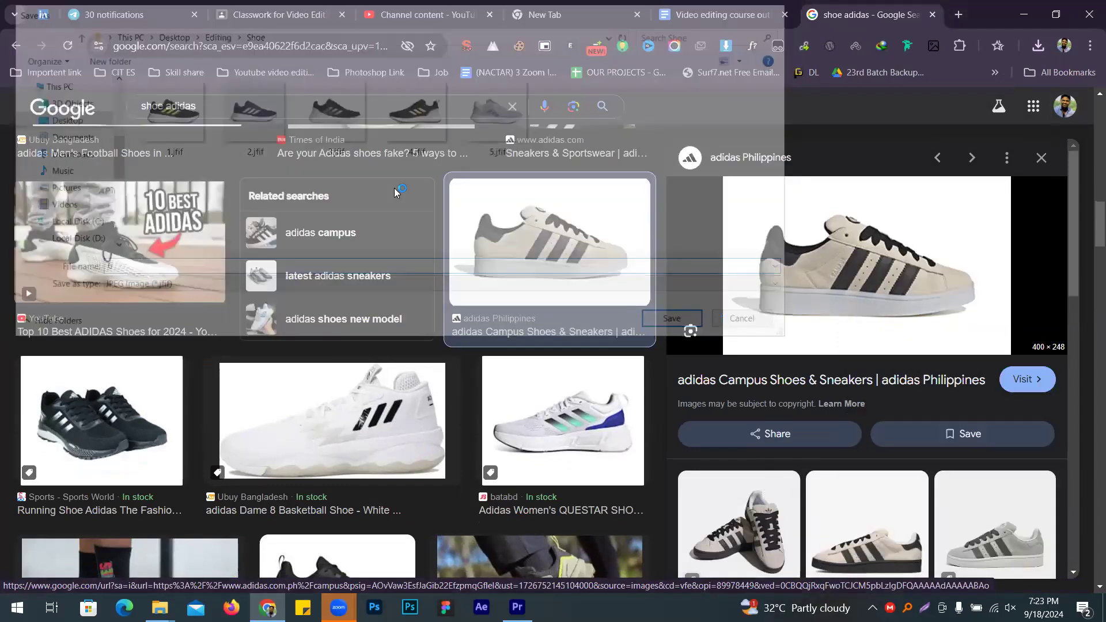
# Step: Save the grey Campus 00s shoe image as JPG named 7
pyautogui.scroll(-3, 997, 293)
pyautogui.click(1001, 397)
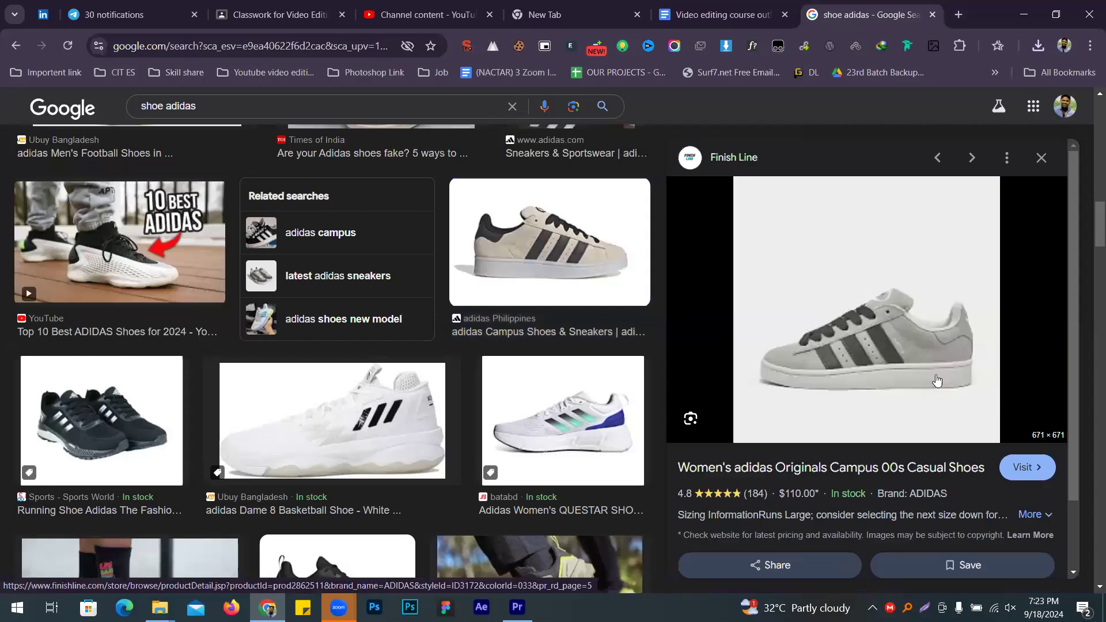
pyautogui.rightClick(861, 295)
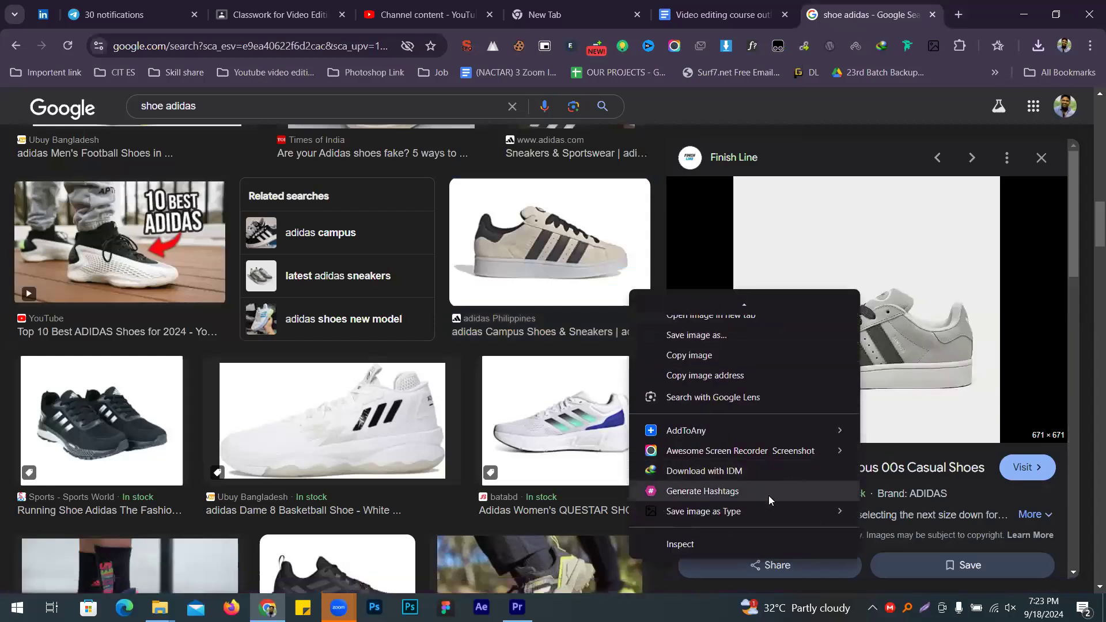
pyautogui.moveTo(763, 510)
pyautogui.click(896, 507)
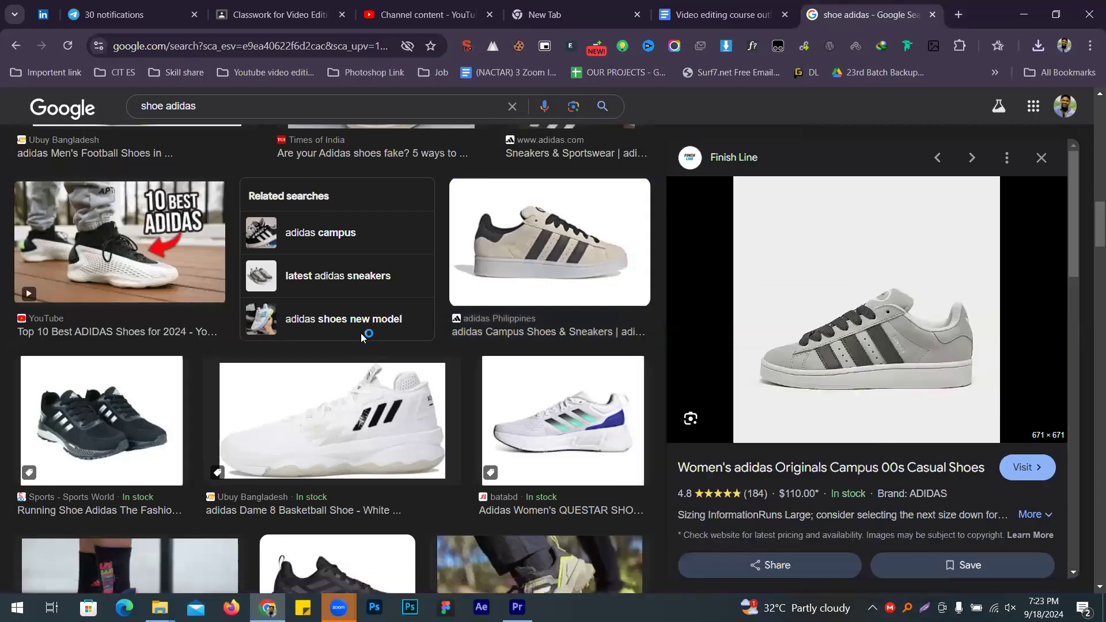
pyautogui.write('7')
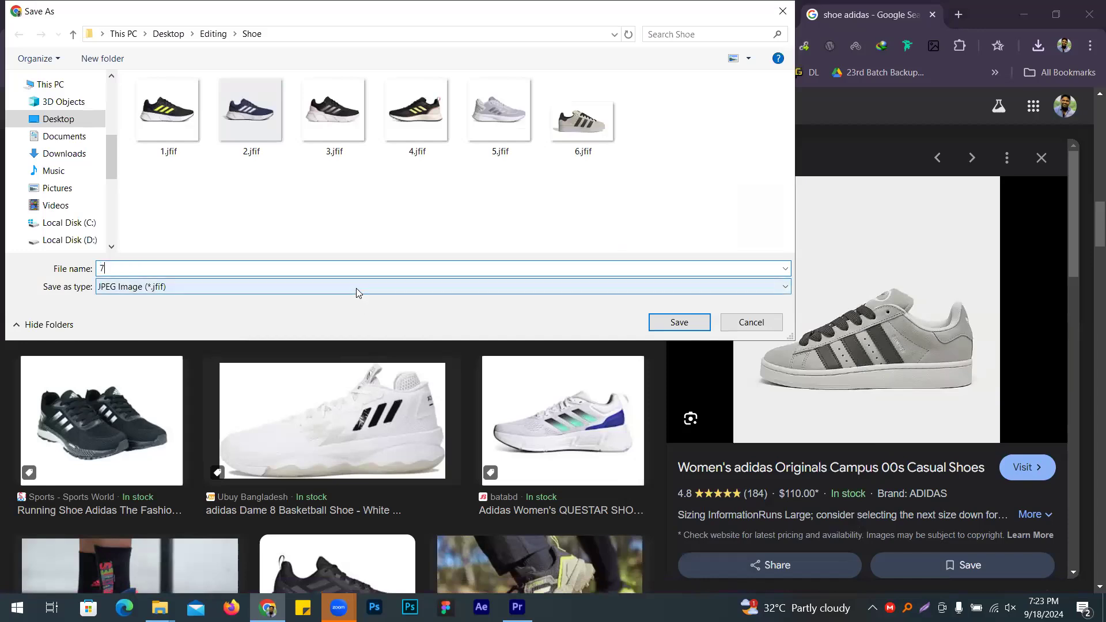
pyautogui.press('Return')
# Step: Save the Women's QUESTAR shoe image as JPG named 8
pyautogui.scroll(-3, 838, 265)
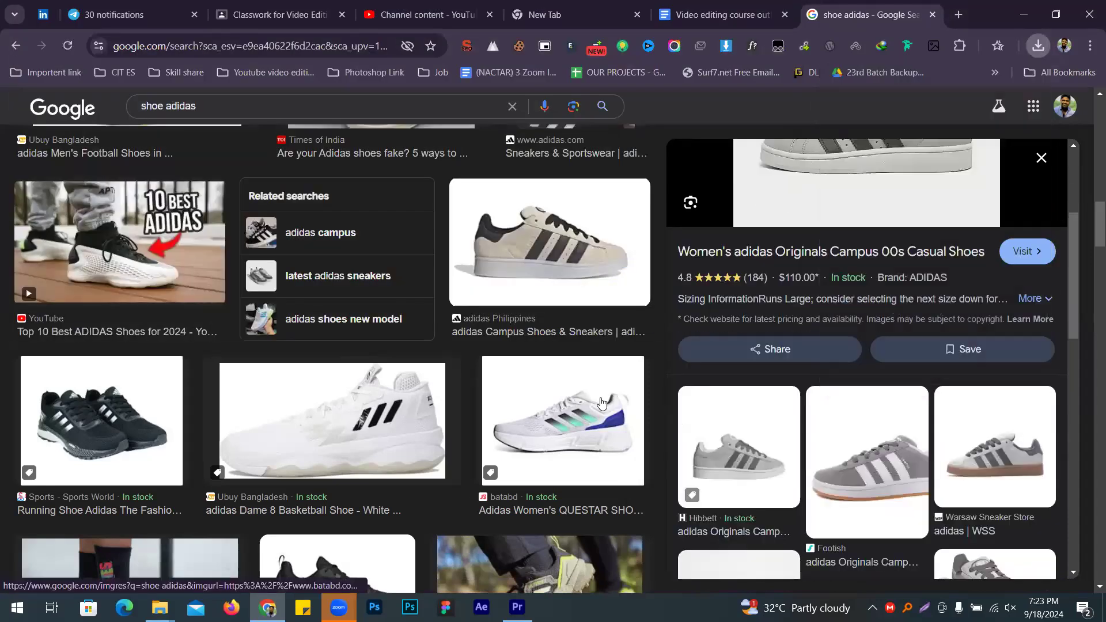
pyautogui.click(563, 421)
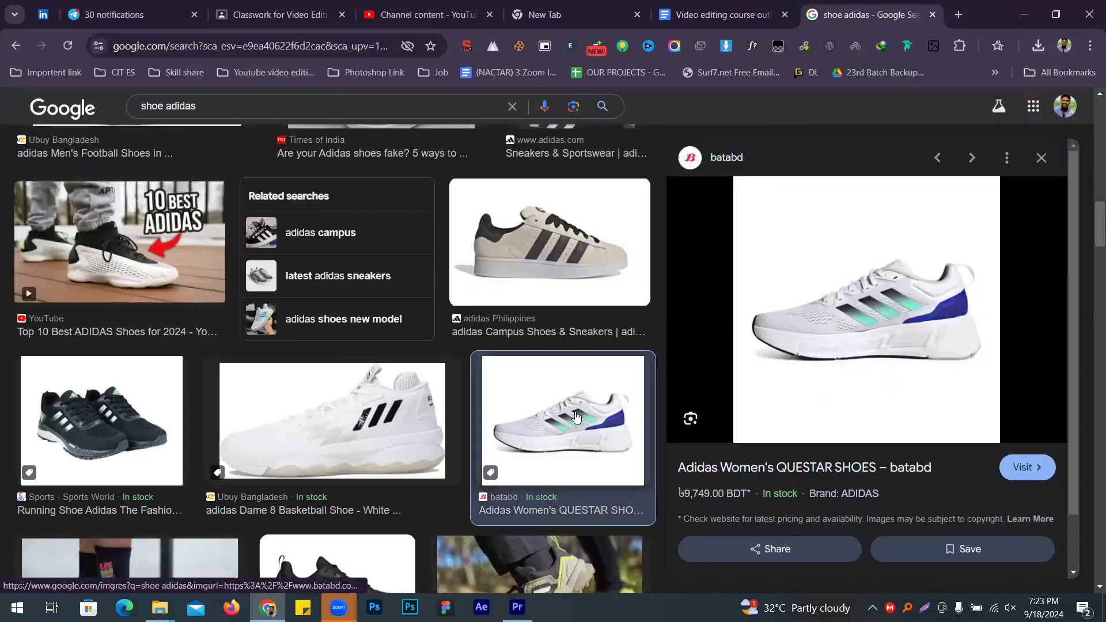
pyautogui.rightClick(834, 288)
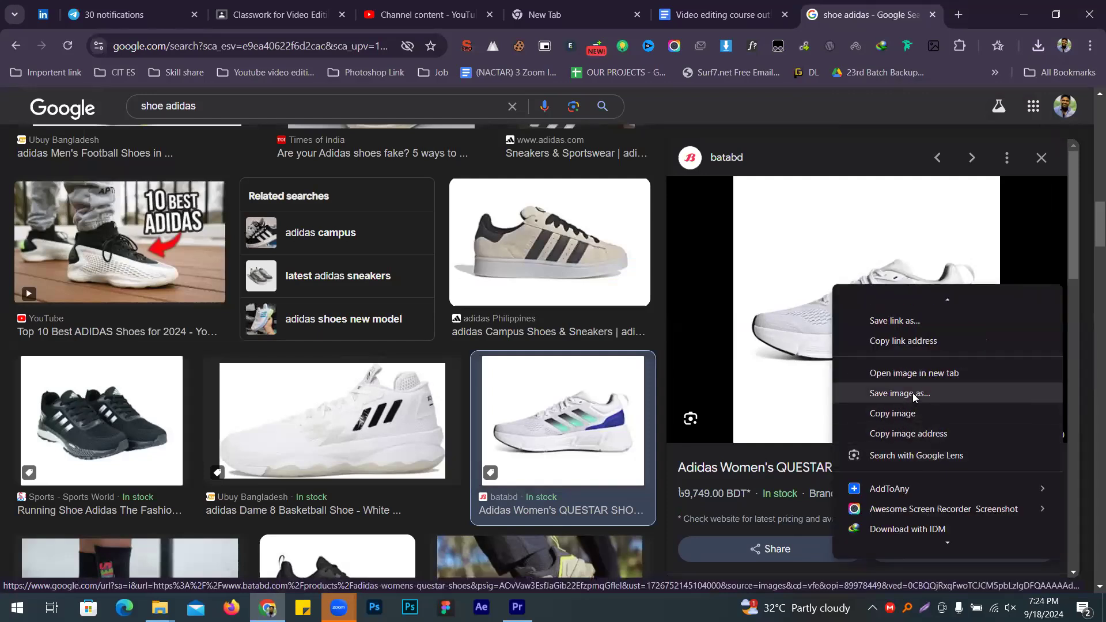
pyautogui.scroll(-2, 919, 427)
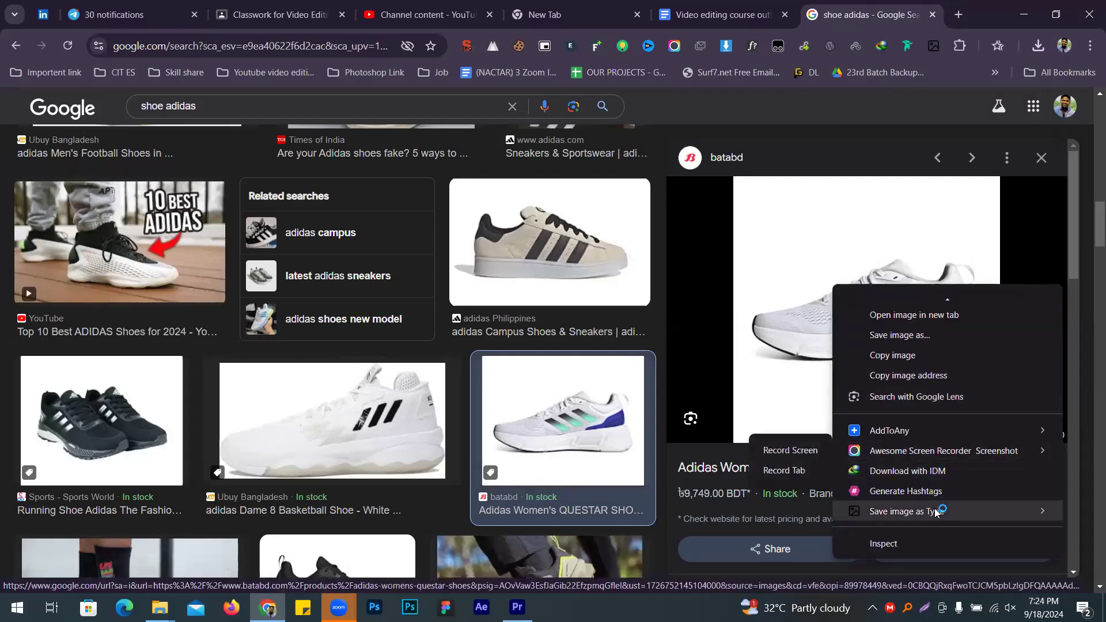
pyautogui.moveTo(937, 512)
pyautogui.click(775, 504)
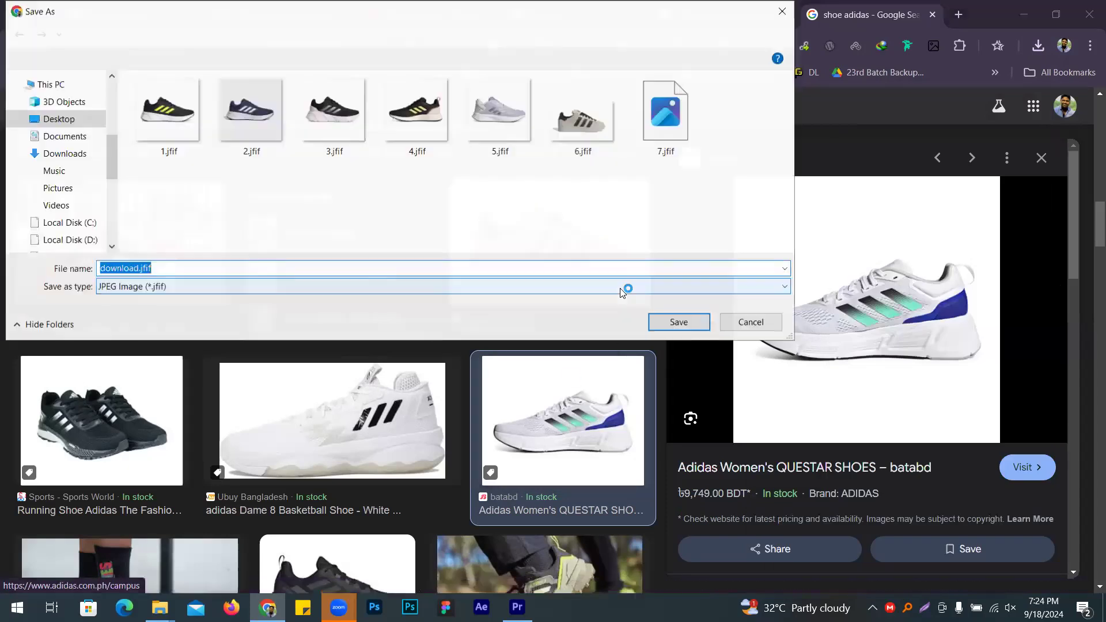
pyautogui.press('BackSpace')
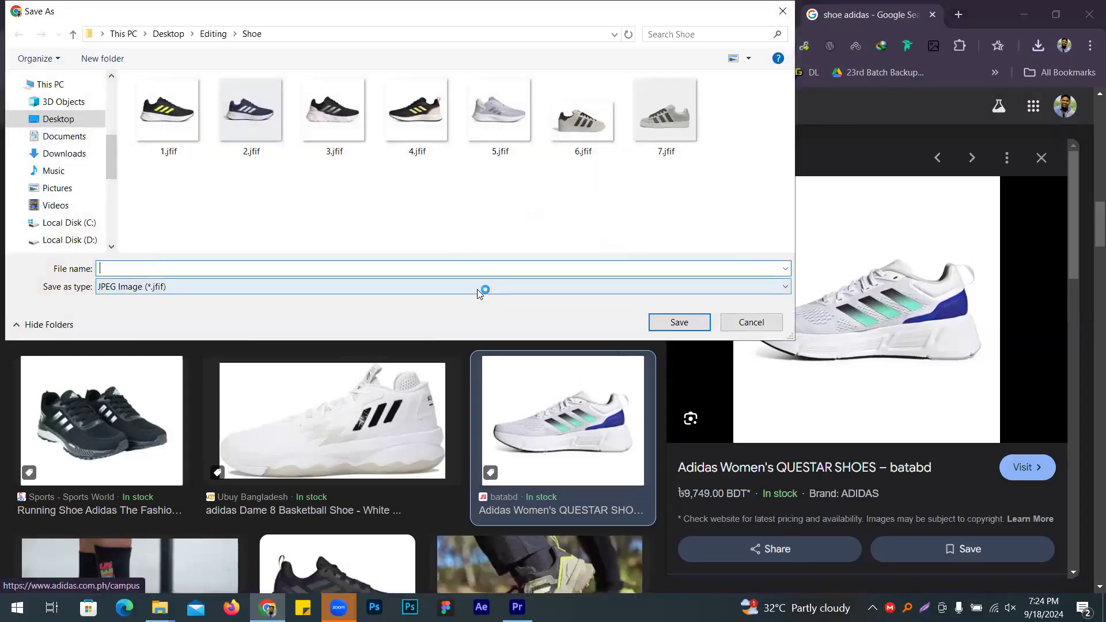
pyautogui.press('Return')
# Step: Save the Adidas Terrex Eastrail hiking shoe image as JPG named 9
pyautogui.scroll(-6, 315, 266)
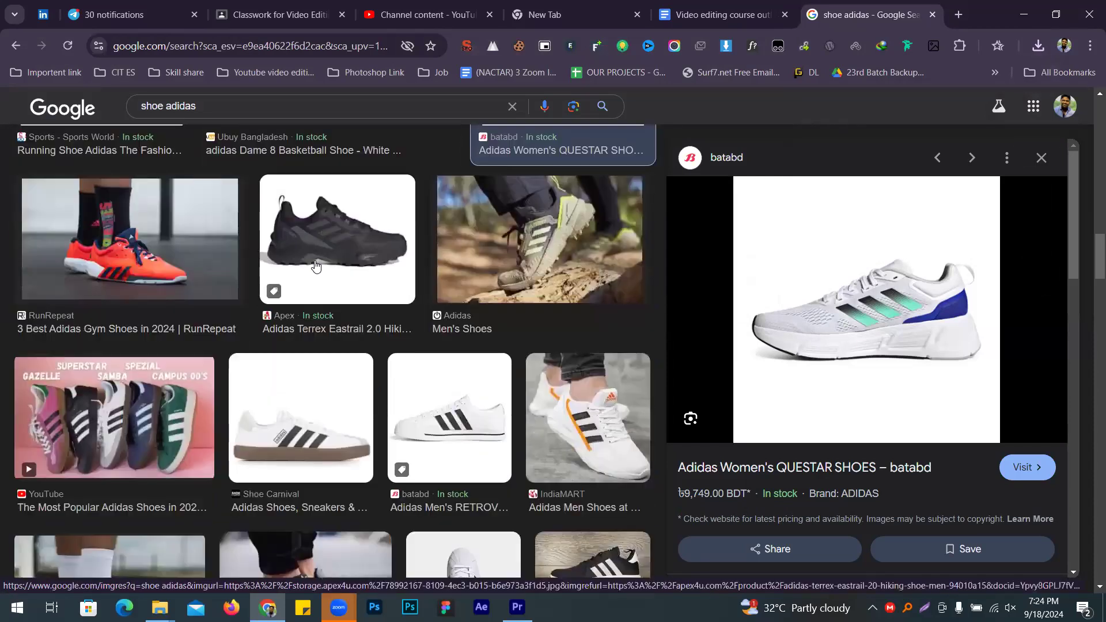
pyautogui.click(315, 265)
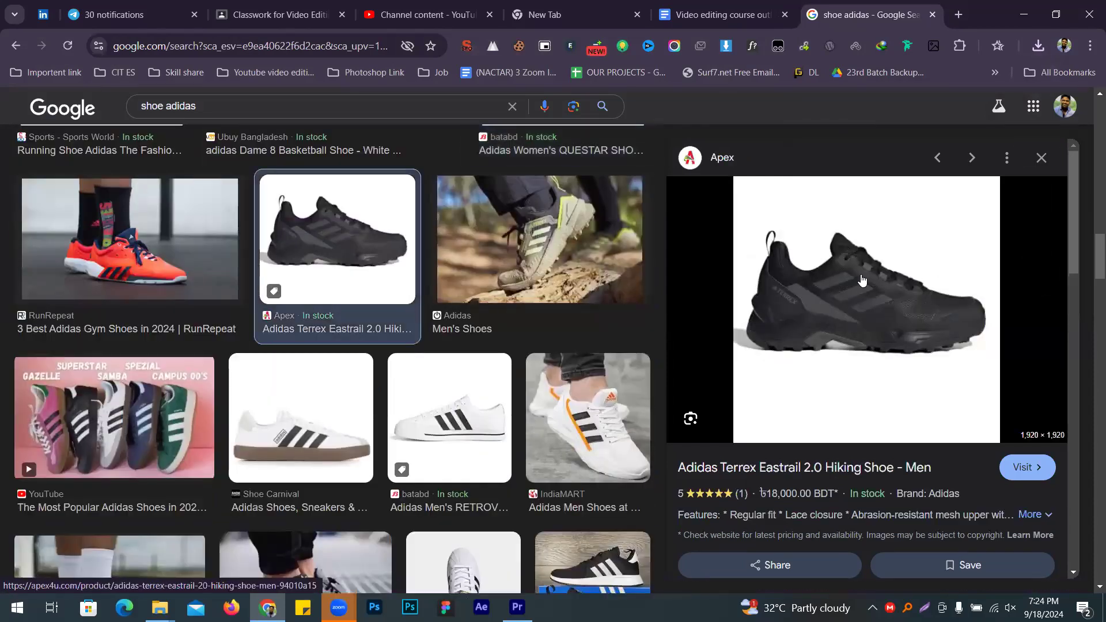
pyautogui.rightClick(865, 365)
pyautogui.scroll(-2, 741, 461)
pyautogui.moveTo(733, 507)
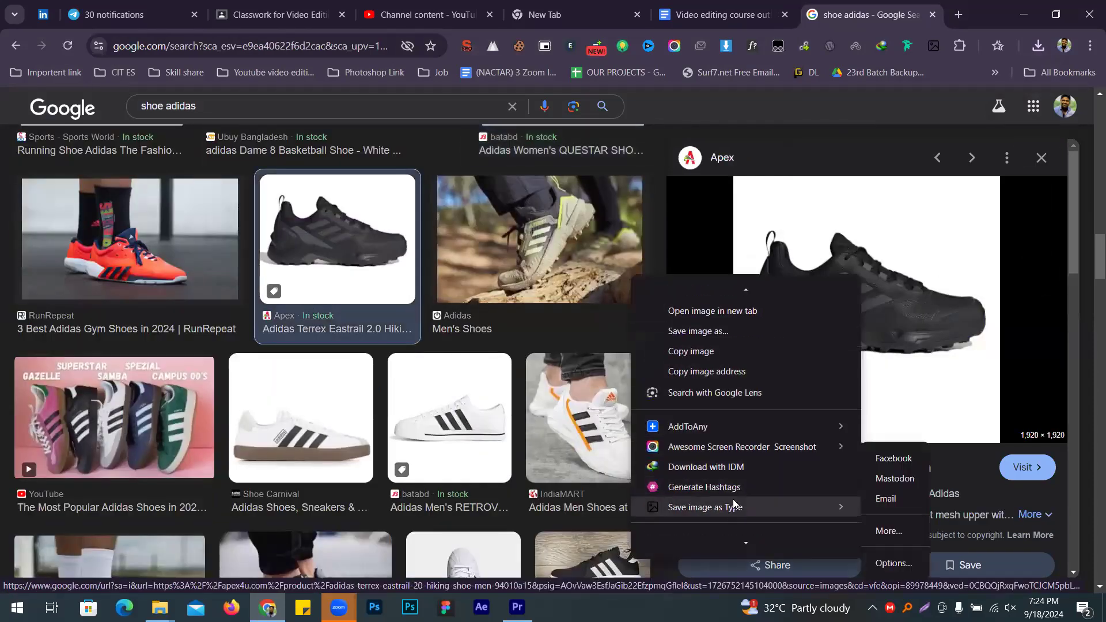
pyautogui.click(892, 507)
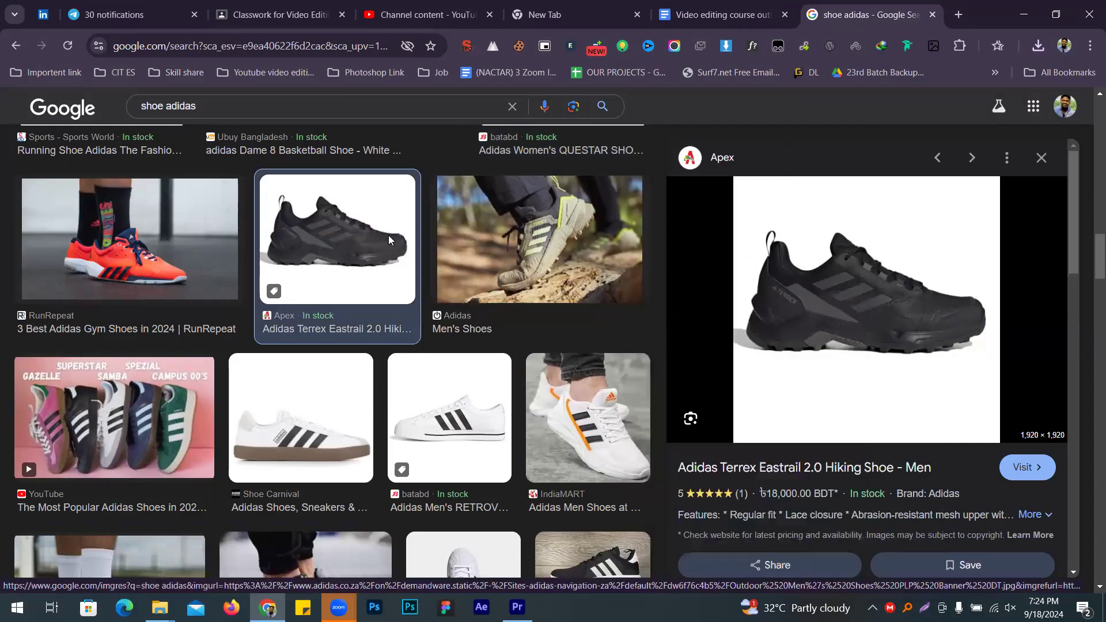
pyautogui.write('9')
pyautogui.press('Return')
# Step: Save the white gum-sole shoe image as JPG named 10
pyautogui.scroll(-5, 807, 277)
pyautogui.click(321, 448)
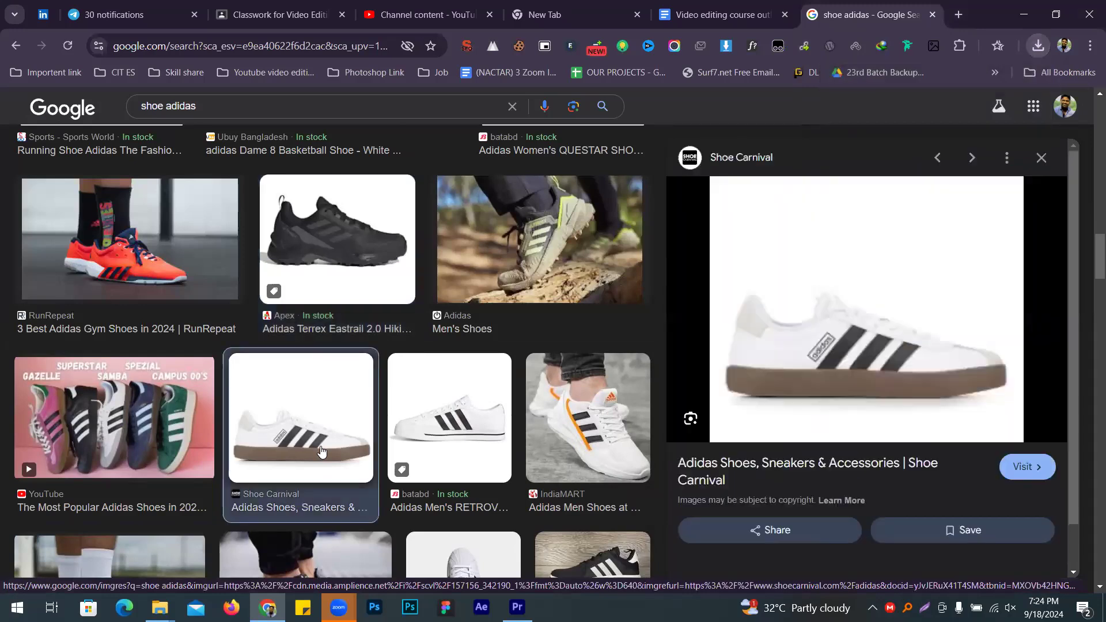
pyautogui.rightClick(875, 326)
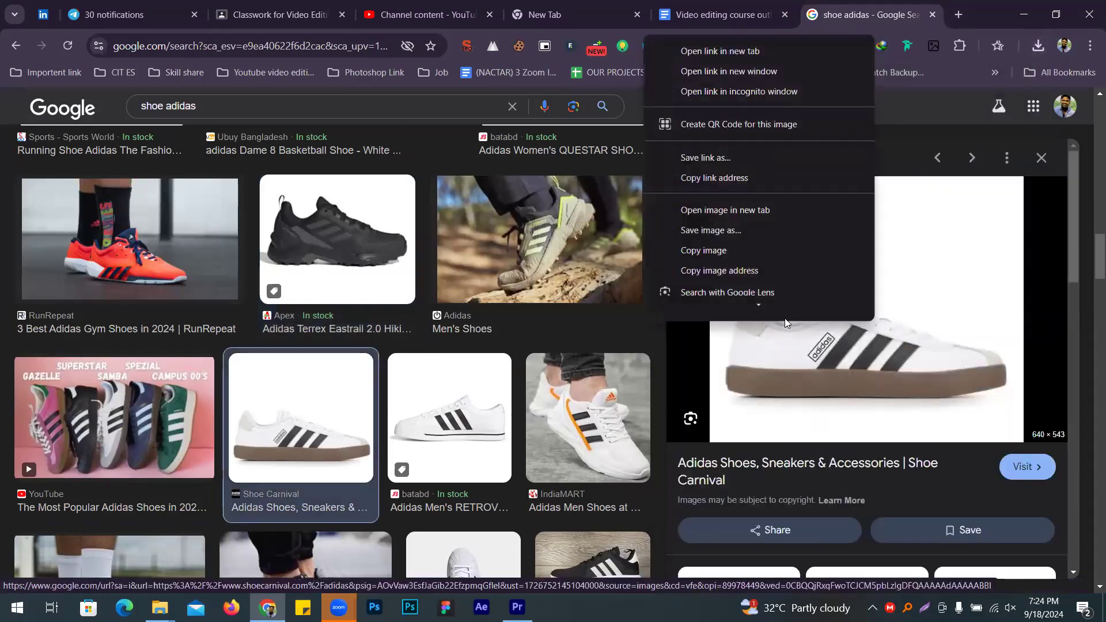
pyautogui.moveTo(865, 273)
pyautogui.click(916, 271)
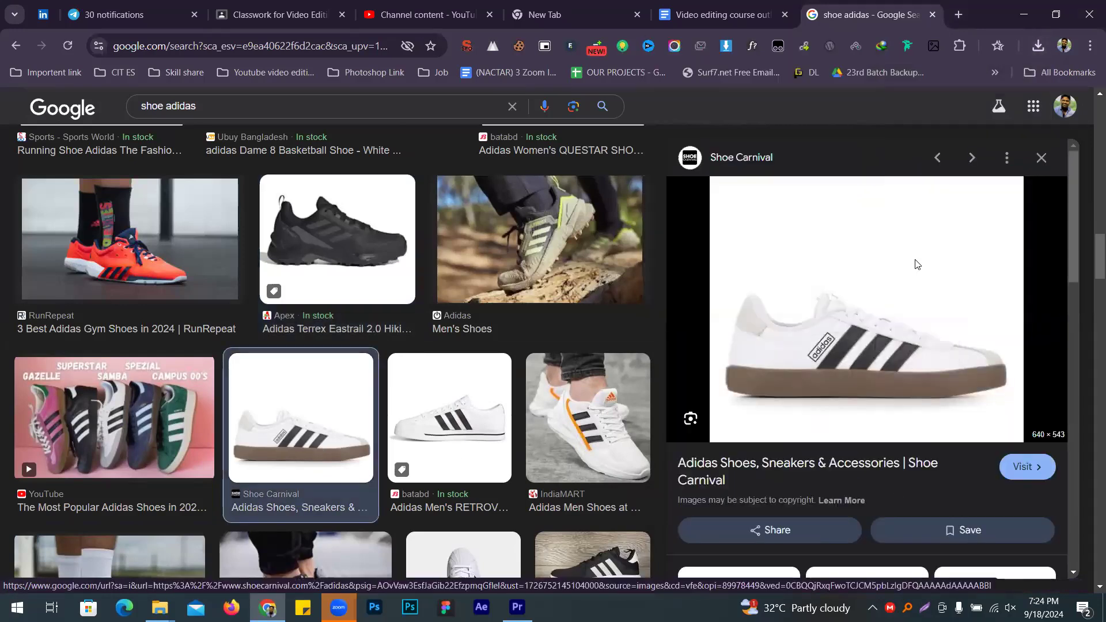
pyautogui.write('10')
pyautogui.press('Return')
pyautogui.click(958, 5)
# Step: Go to remove.bg and upload 1.jfif from Desktop\Editing\Shoe
pyautogui.write('re')
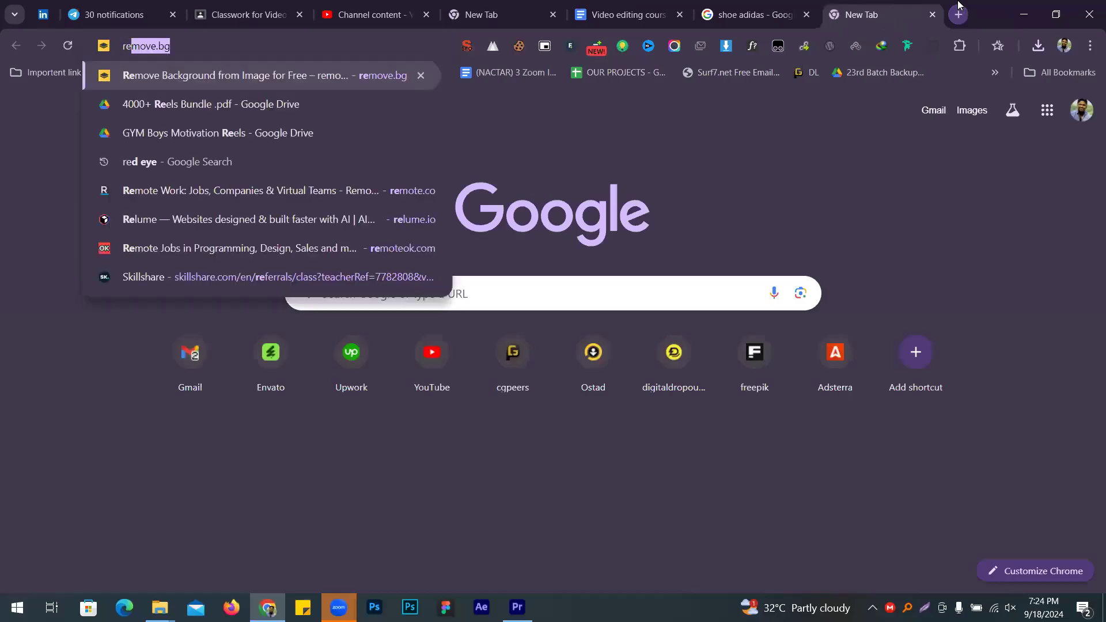
pyautogui.press('Return')
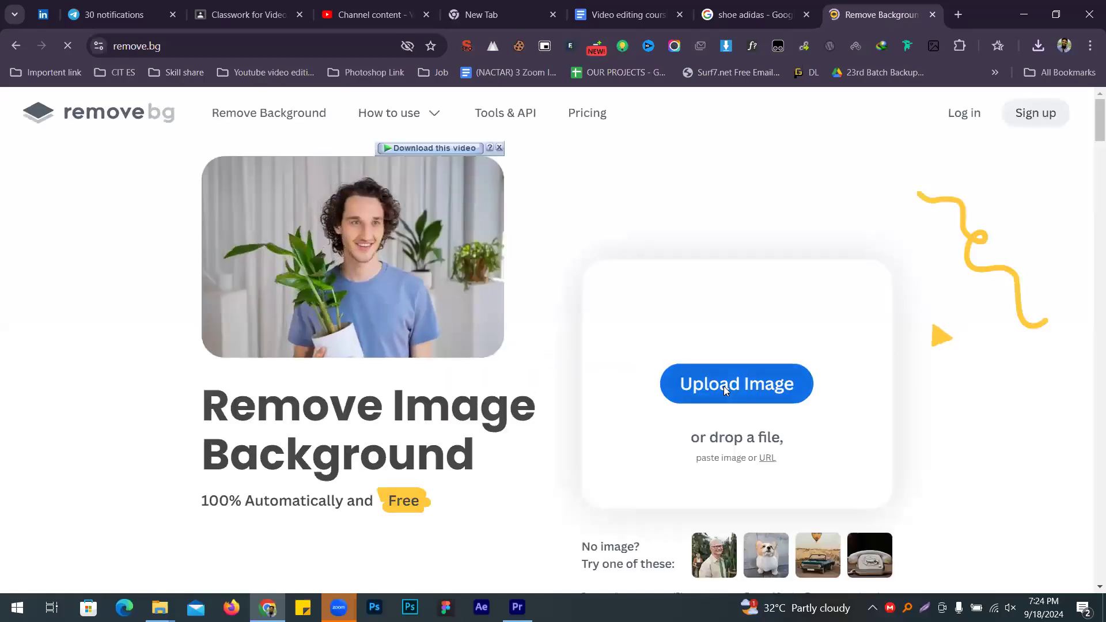
pyautogui.click(440, 330)
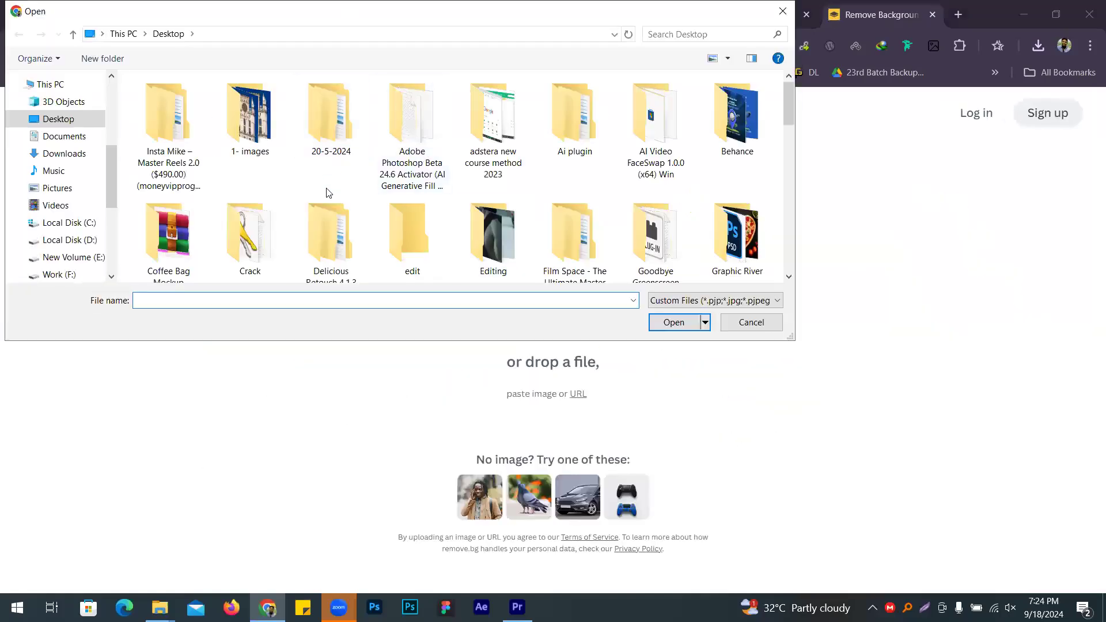
pyautogui.scroll(-1, 357, 196)
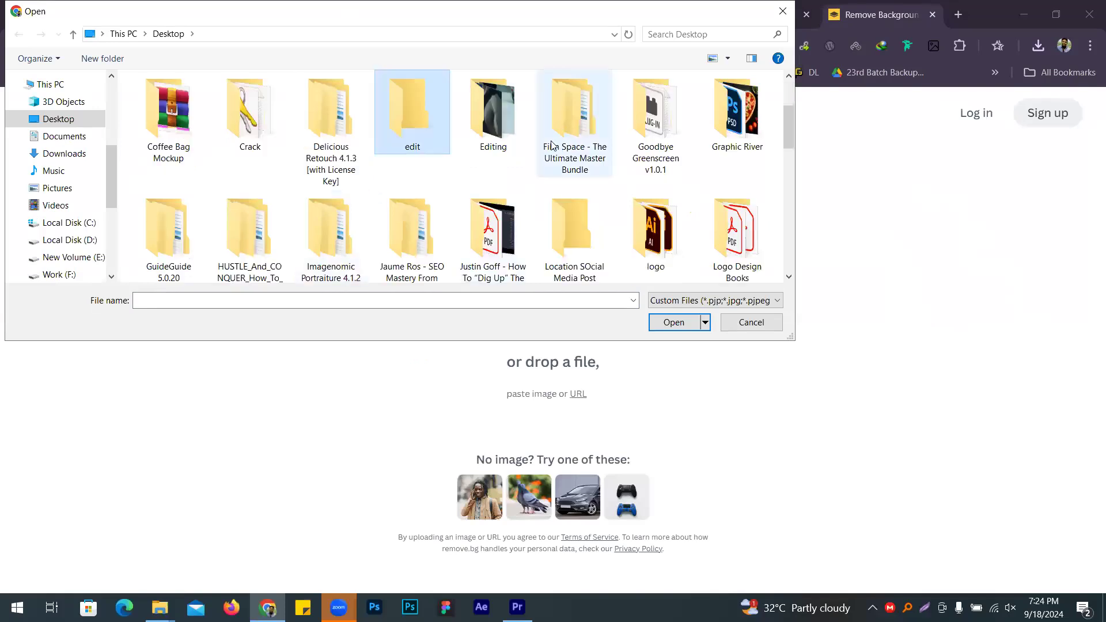
pyautogui.doubleClick(493, 115)
pyautogui.doubleClick(270, 127)
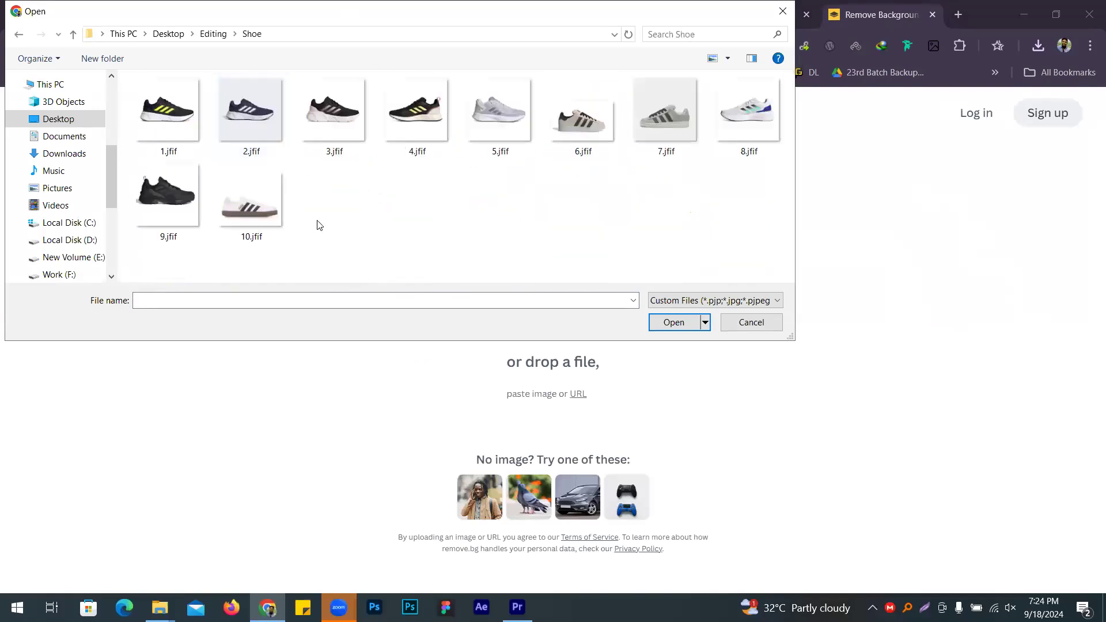
pyautogui.doubleClick(176, 134)
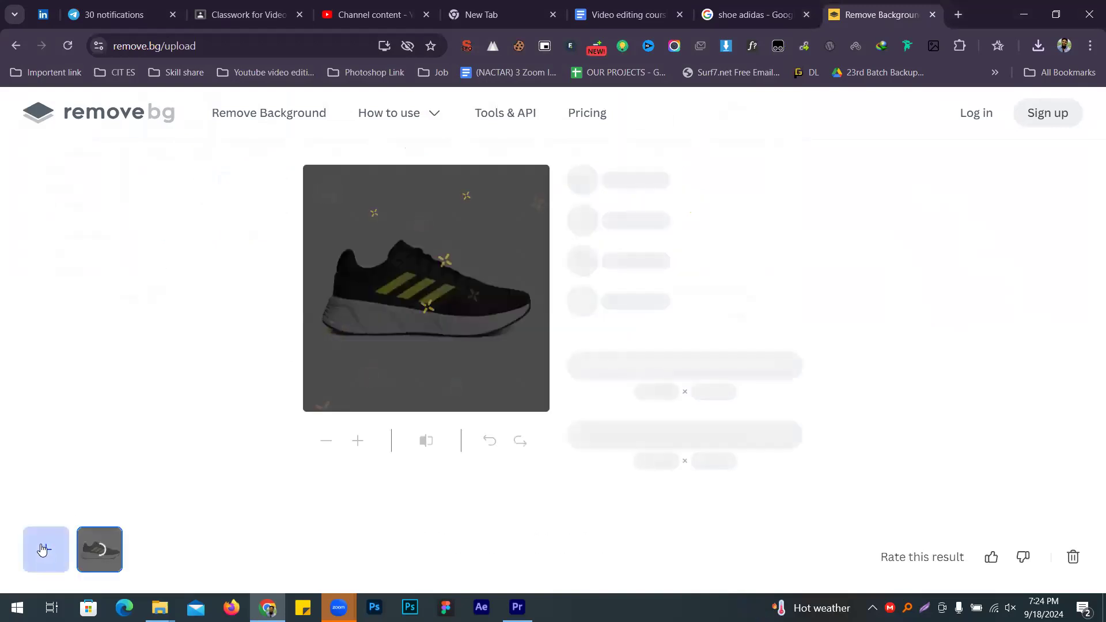
# Step: Add 2, 3, 5, 6, 7, 8 and 10.jfif to remove.bg and view the finished white shoe cut-out
pyautogui.click(43, 549)
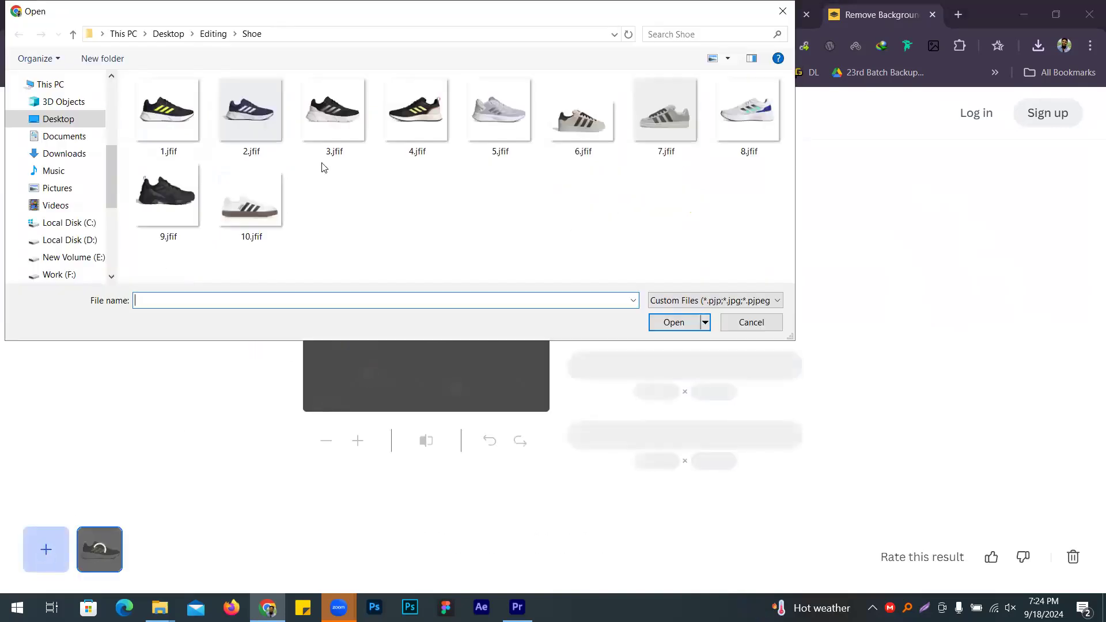
pyautogui.doubleClick(270, 130)
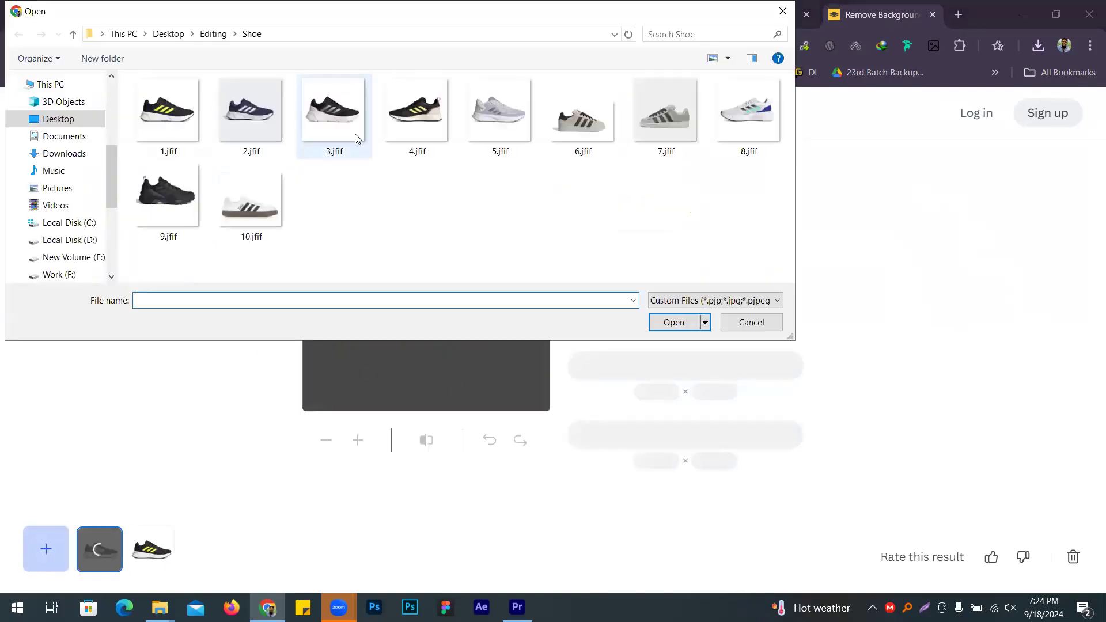
pyautogui.doubleClick(356, 134)
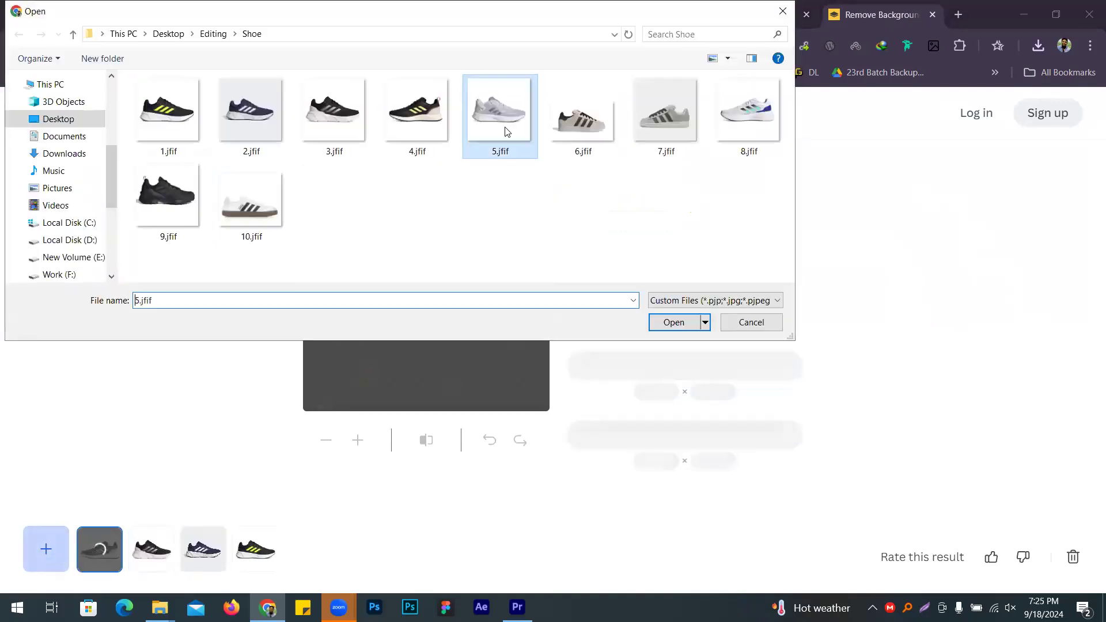
pyautogui.doubleClick(504, 143)
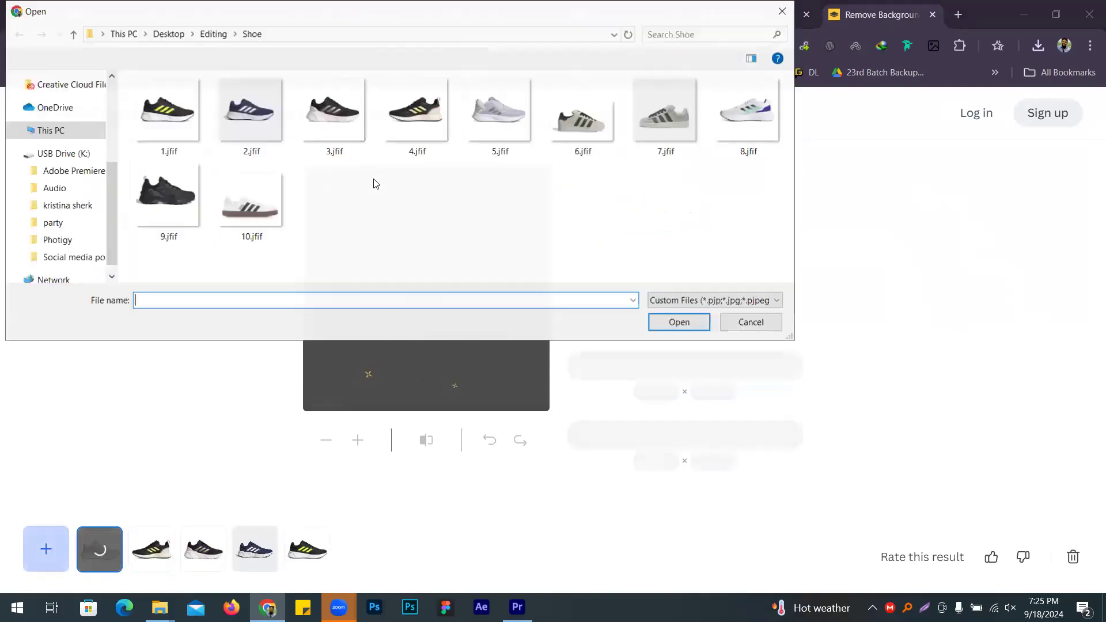
pyautogui.click(599, 136)
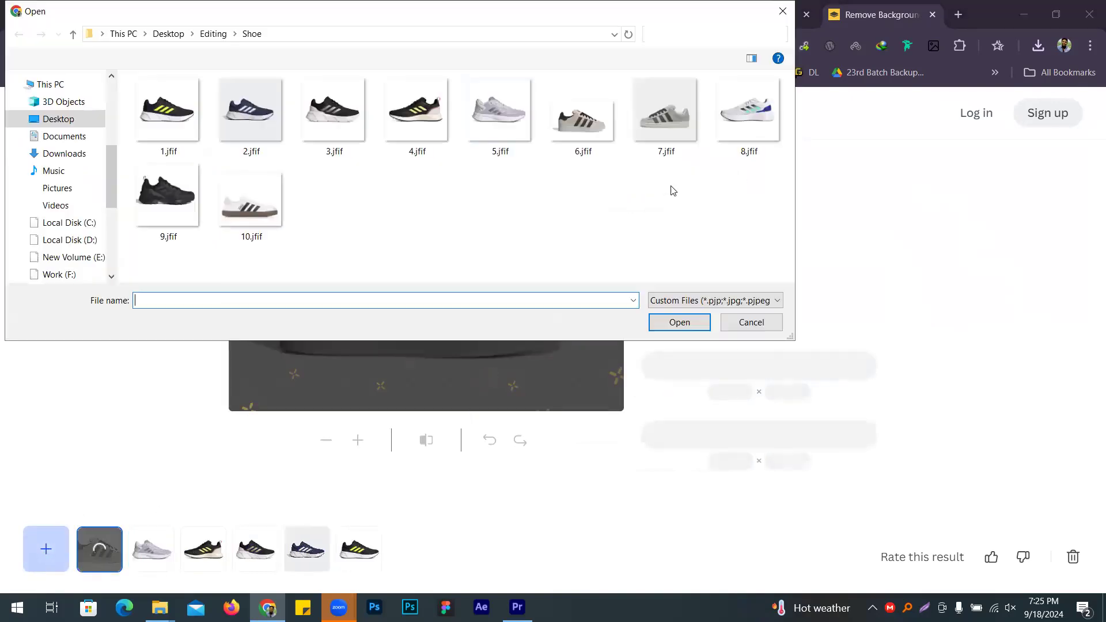
pyautogui.click(665, 111)
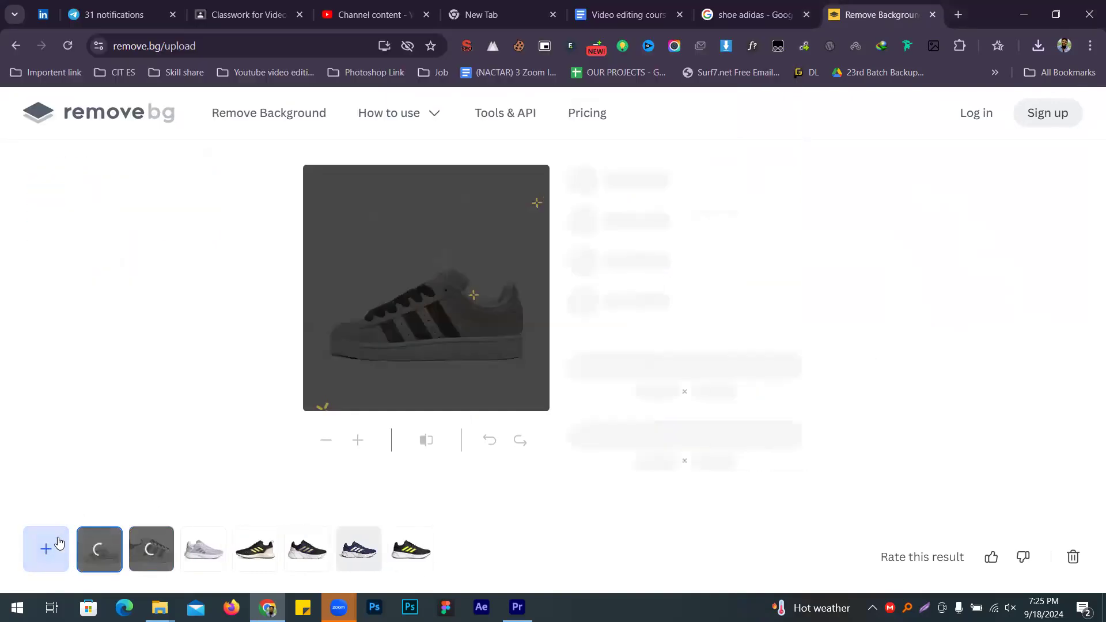
pyautogui.click(746, 111)
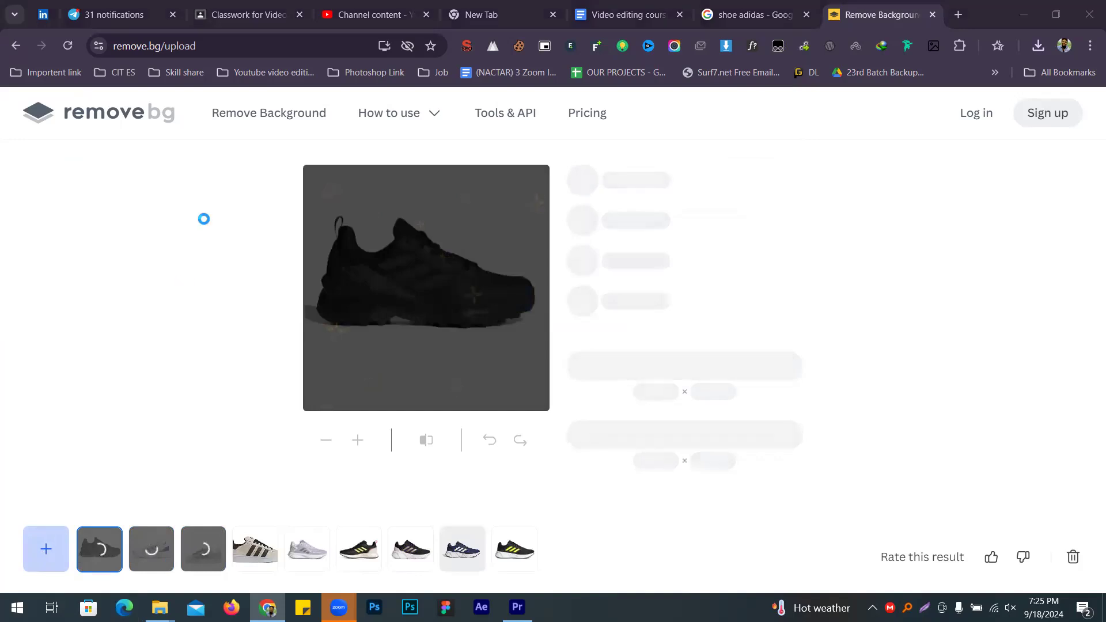
pyautogui.click(264, 205)
pyautogui.doubleClick(264, 205)
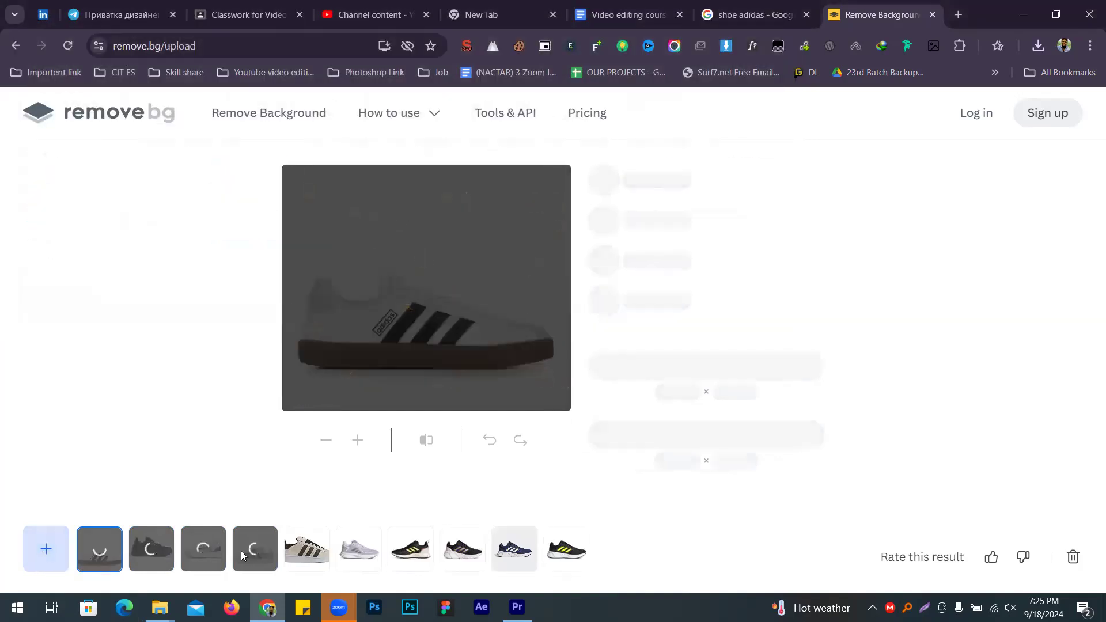
pyautogui.click(562, 556)
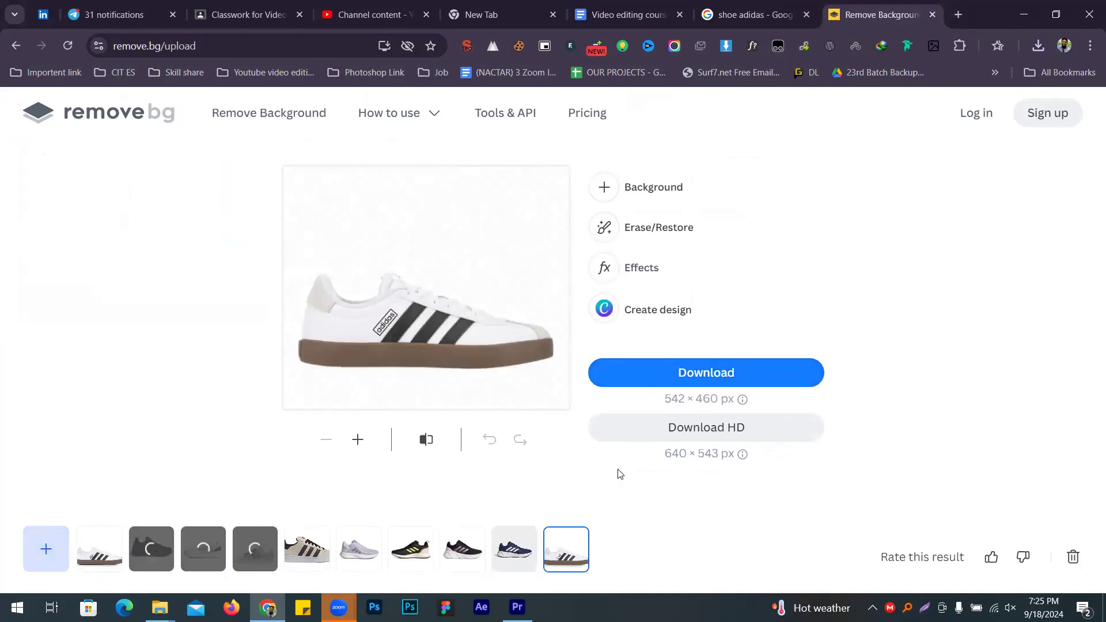
# Step: Download the white, black-and-pink, black-and-yellow and lavender shoe cut-outs from remove.bg
pyautogui.click(645, 378)
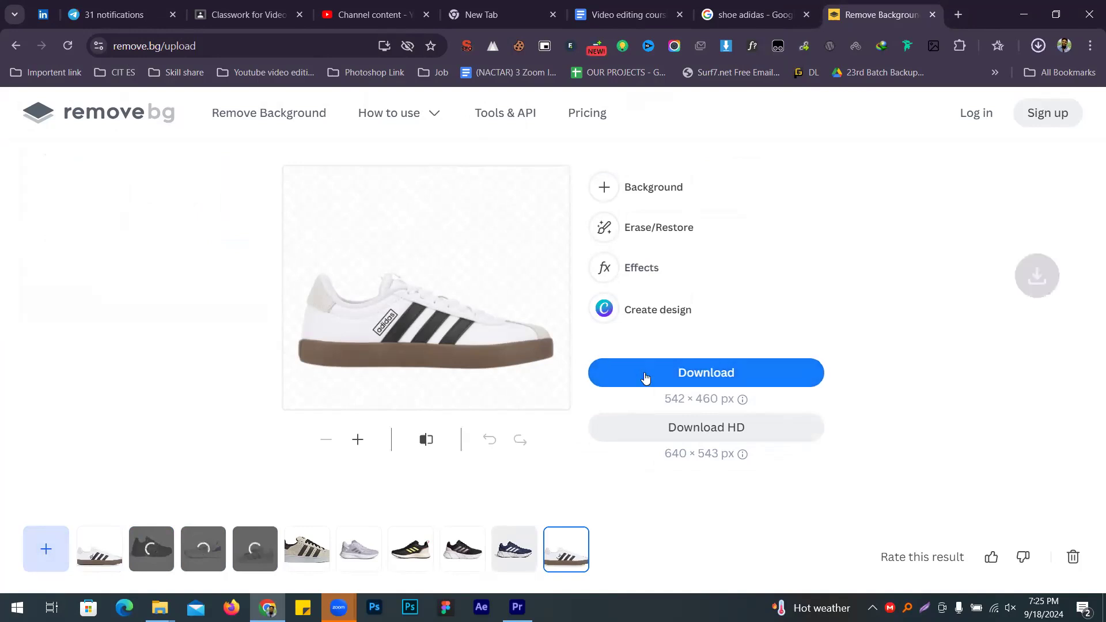
pyautogui.click(520, 551)
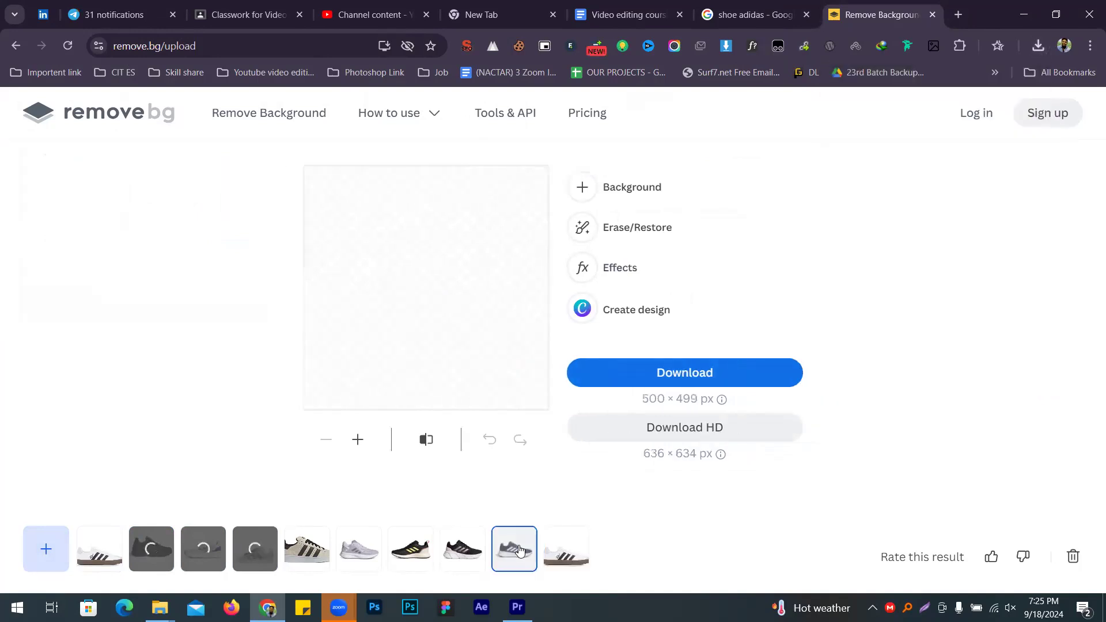
pyautogui.click(463, 549)
pyautogui.click(632, 370)
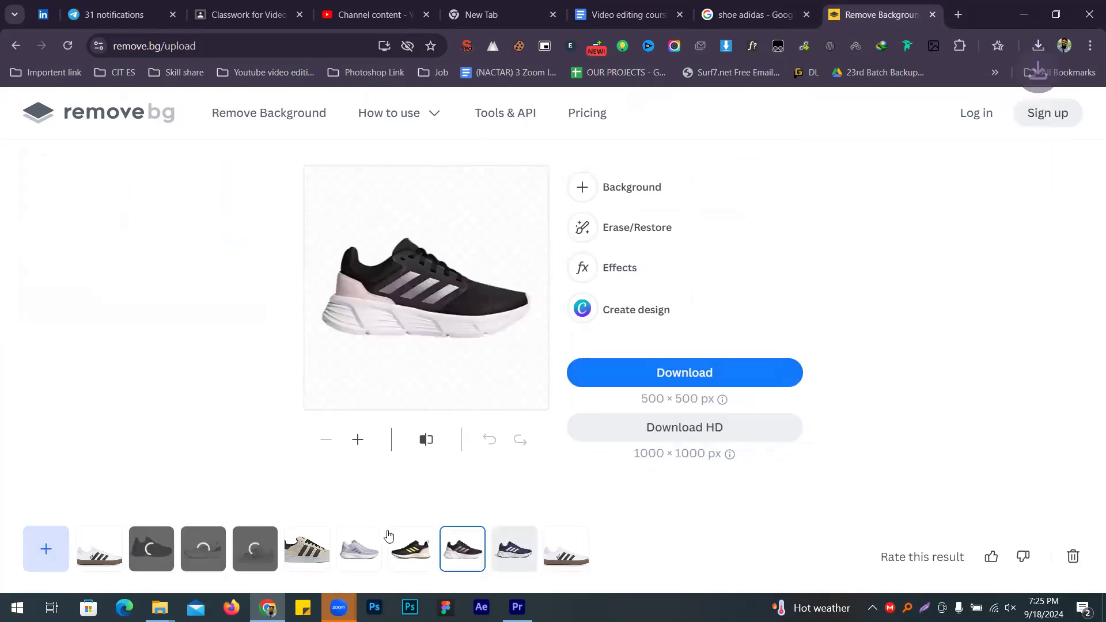
pyautogui.click(403, 550)
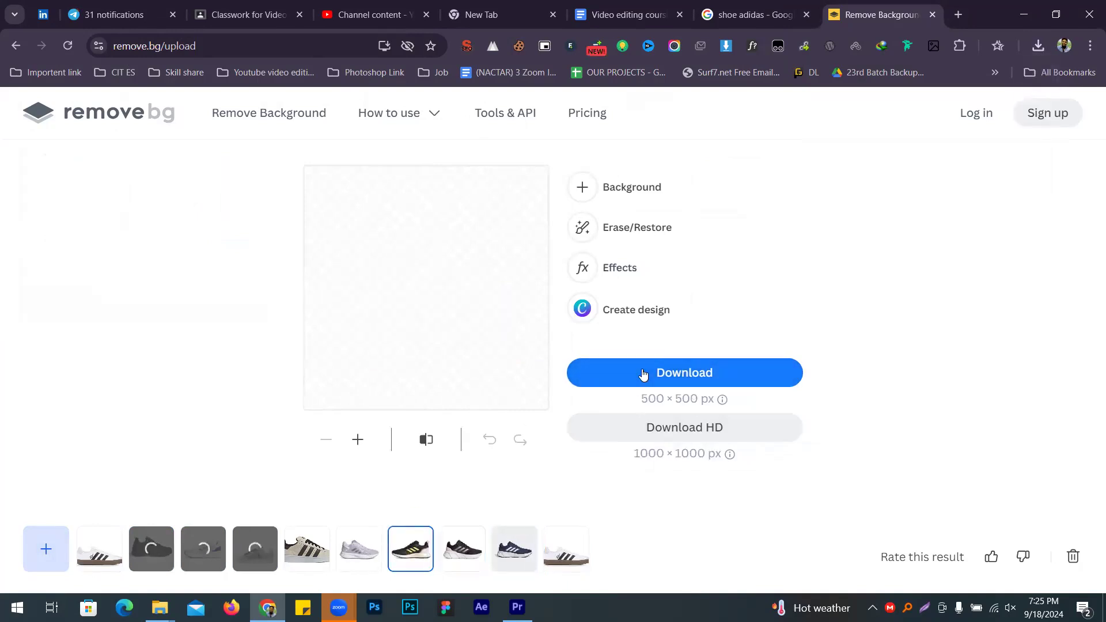
pyautogui.click(618, 383)
pyautogui.click(372, 552)
pyautogui.click(653, 376)
# Step: Download the beige shoe cut-out, then the background-free white Adidas shoe image
pyautogui.click(326, 555)
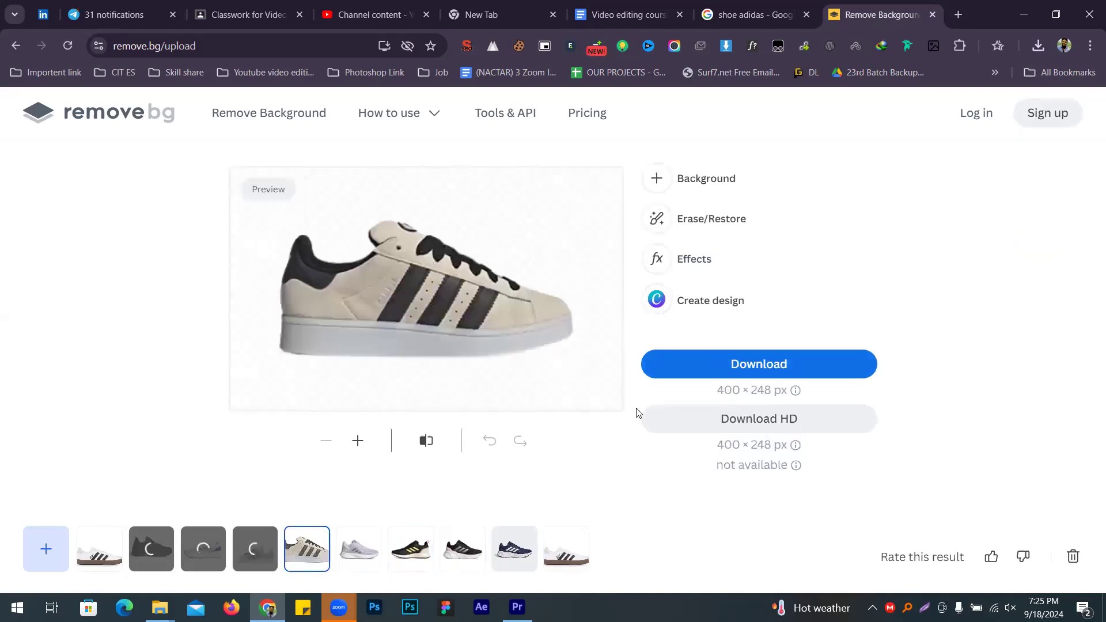
pyautogui.click(709, 366)
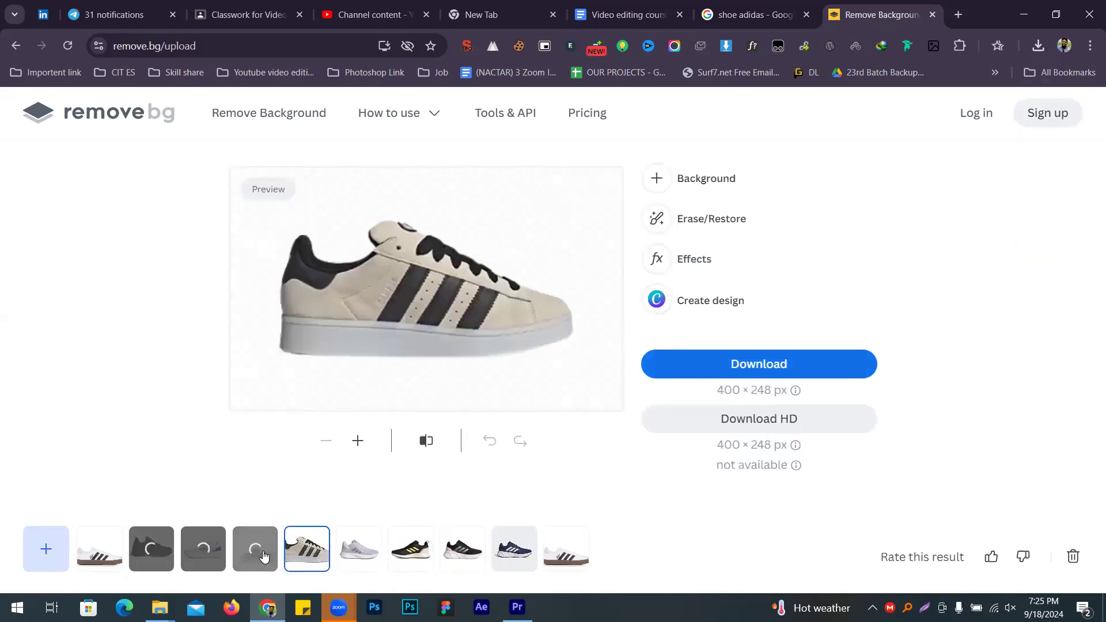
pyautogui.click(263, 555)
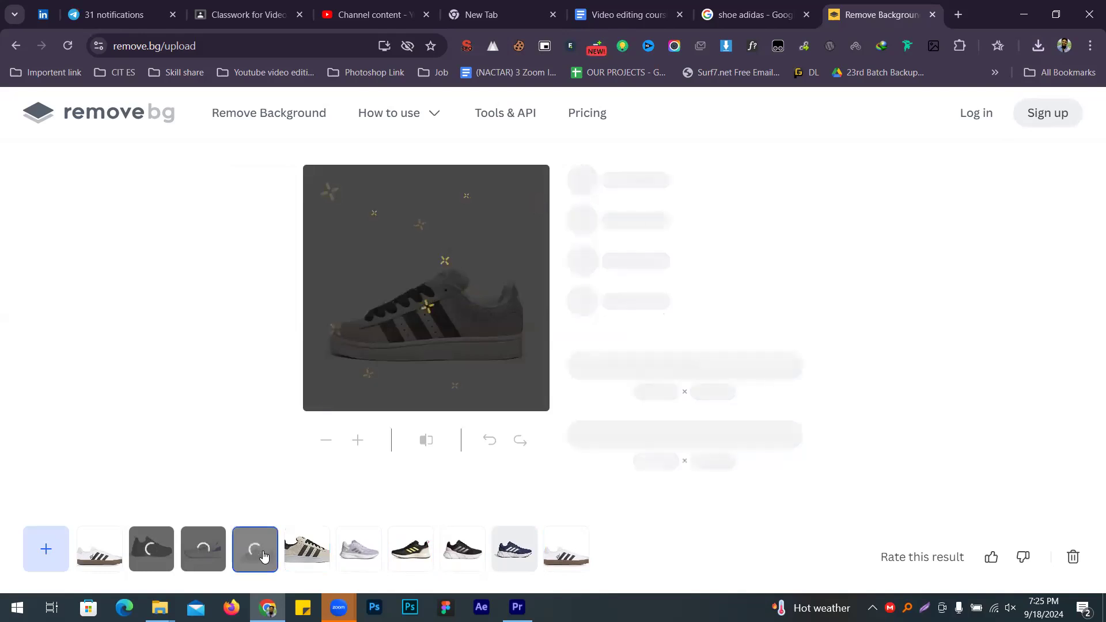
pyautogui.click(106, 563)
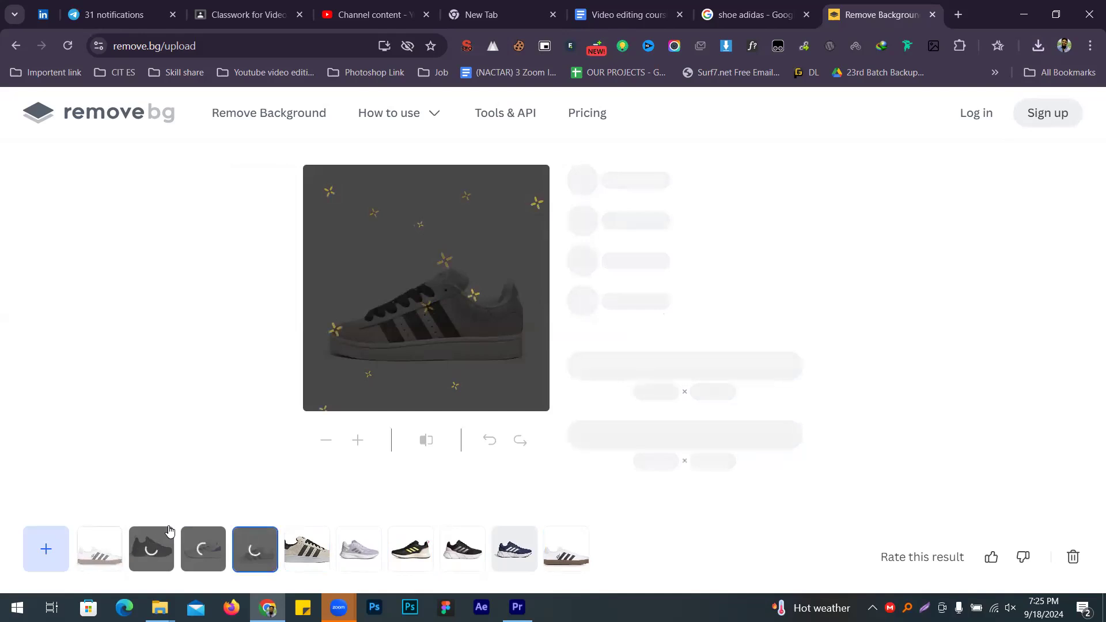
pyautogui.click(671, 370)
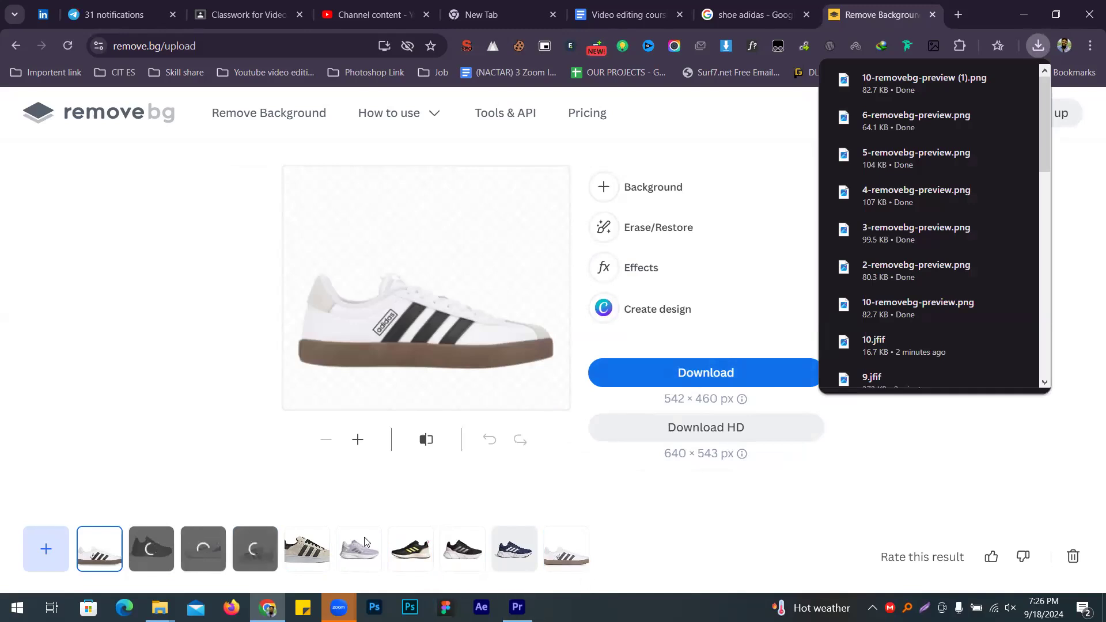
# Step: Switch to the empty Premiere Pro project and bring up the Import dialog
pyautogui.click(171, 415)
pyautogui.click(517, 607)
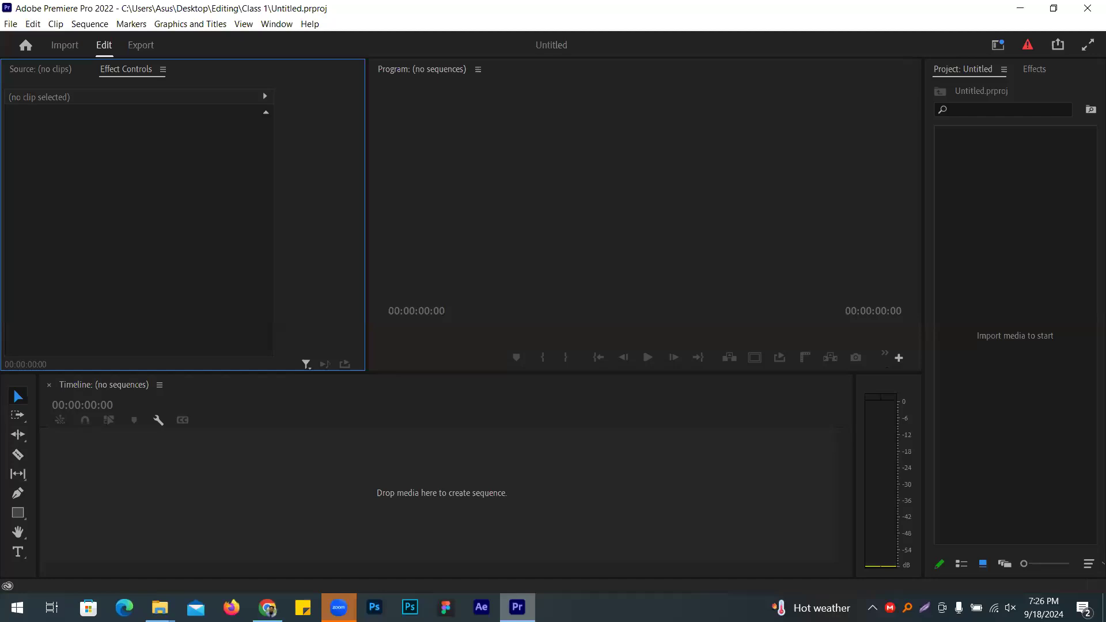
pyautogui.hotkey('ctrl', 'i')
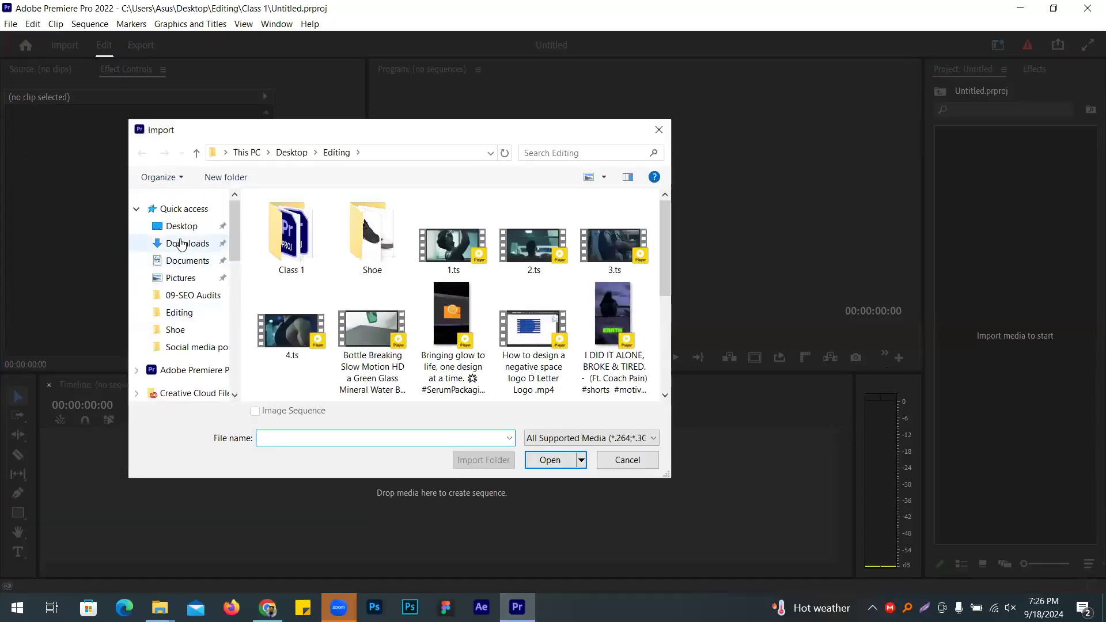
# Step: Import all seven removebg-preview shoe PNGs from the Downloads folder into the project
pyautogui.click(188, 243)
pyautogui.click(320, 285)
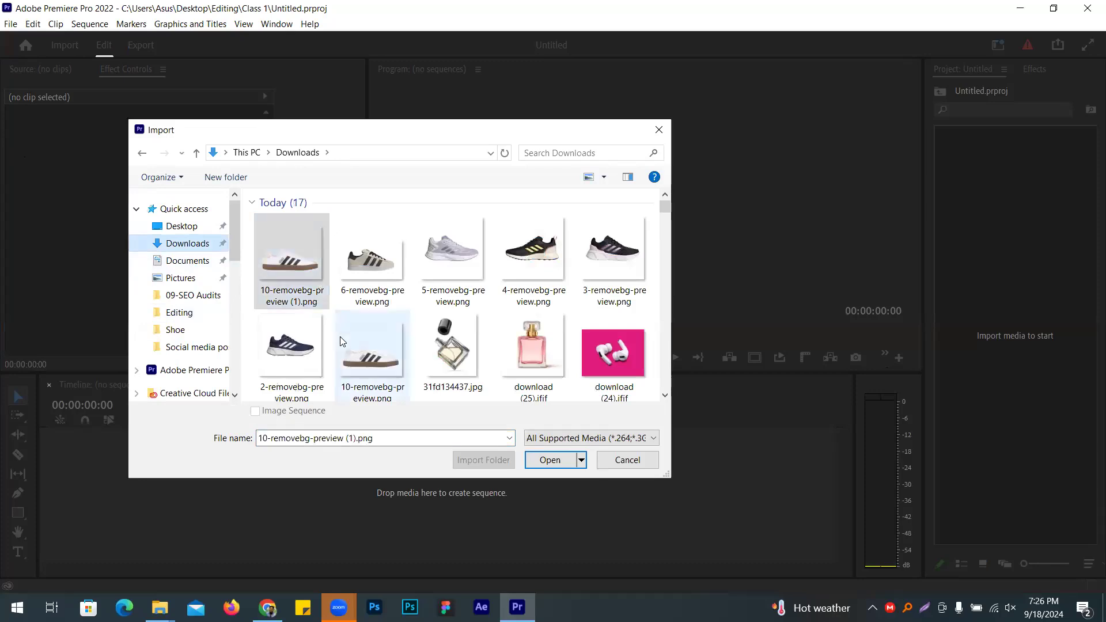
pyautogui.keyDown('shift'); pyautogui.click(340, 336); pyautogui.keyUp('shift')
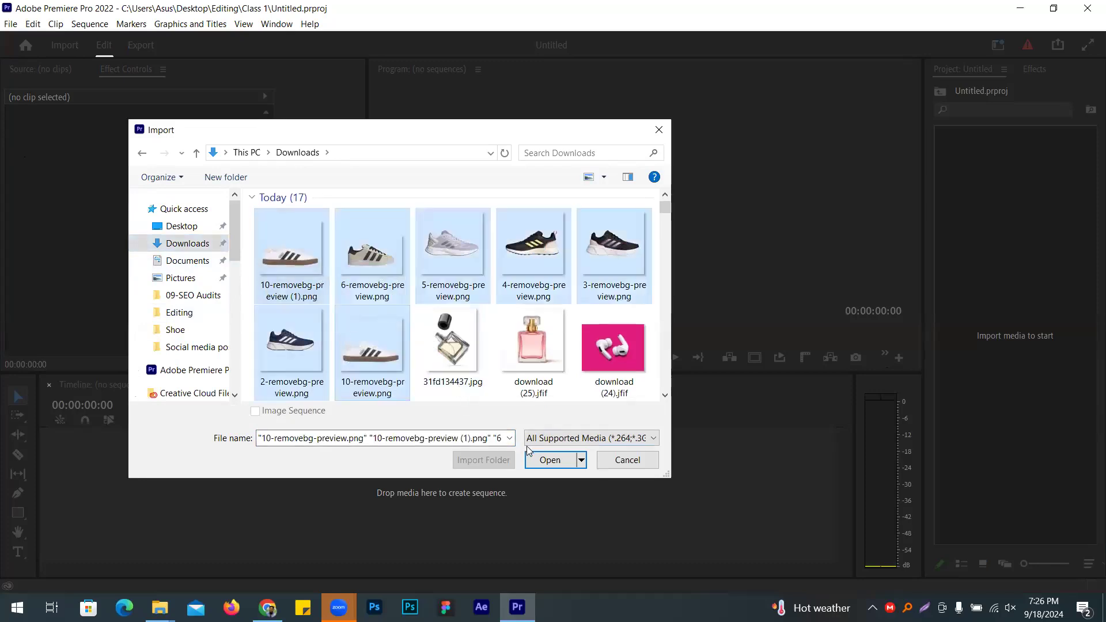
pyautogui.click(547, 459)
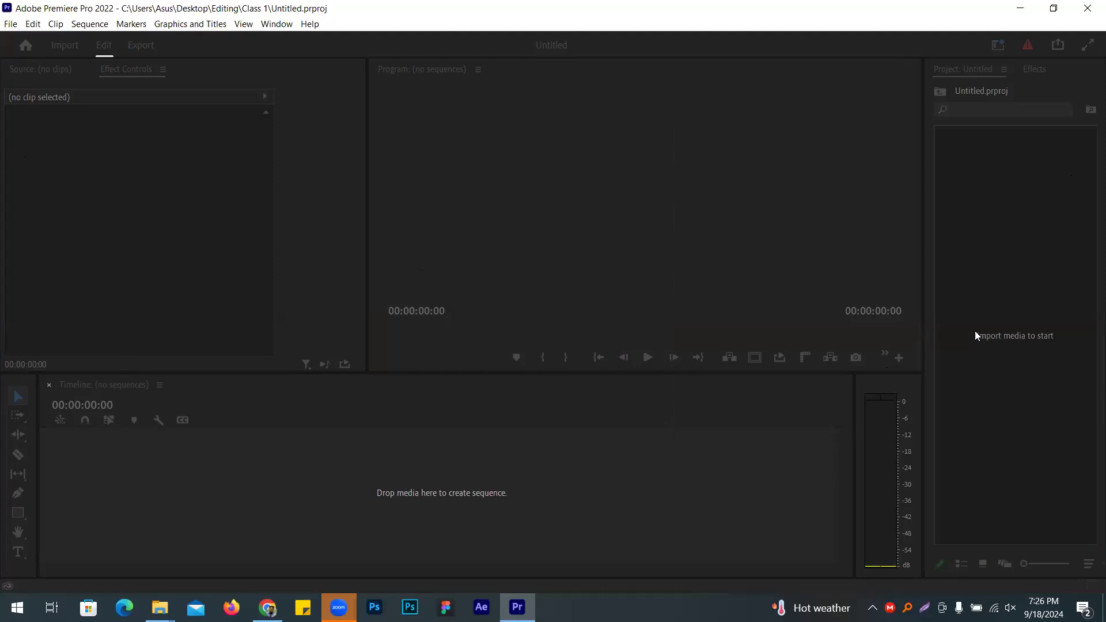
pyautogui.click(1050, 513)
# Step: Create a new 1920×1080 sequence, Sequence 01, from the Project panel
pyautogui.rightClick(1032, 440)
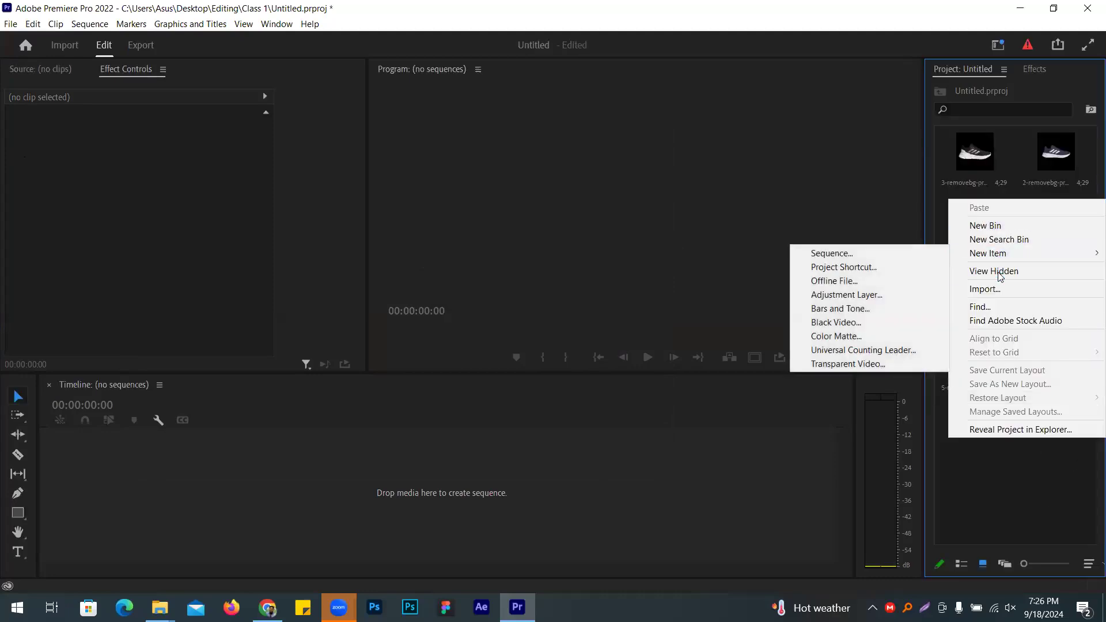
pyautogui.moveTo(998, 252)
pyautogui.click(867, 255)
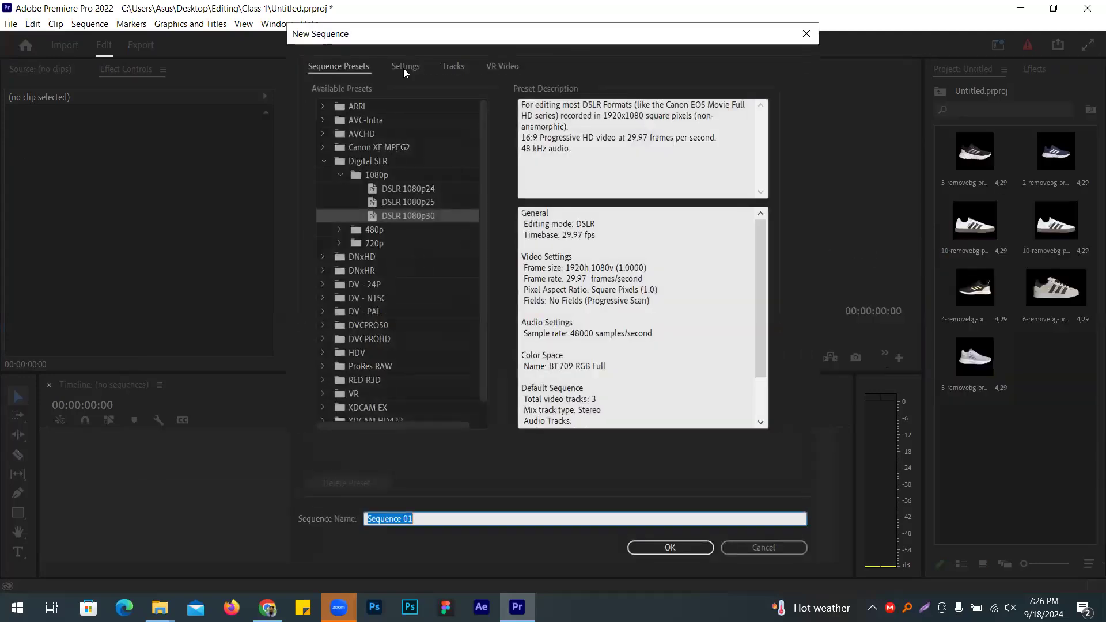
pyautogui.click(403, 68)
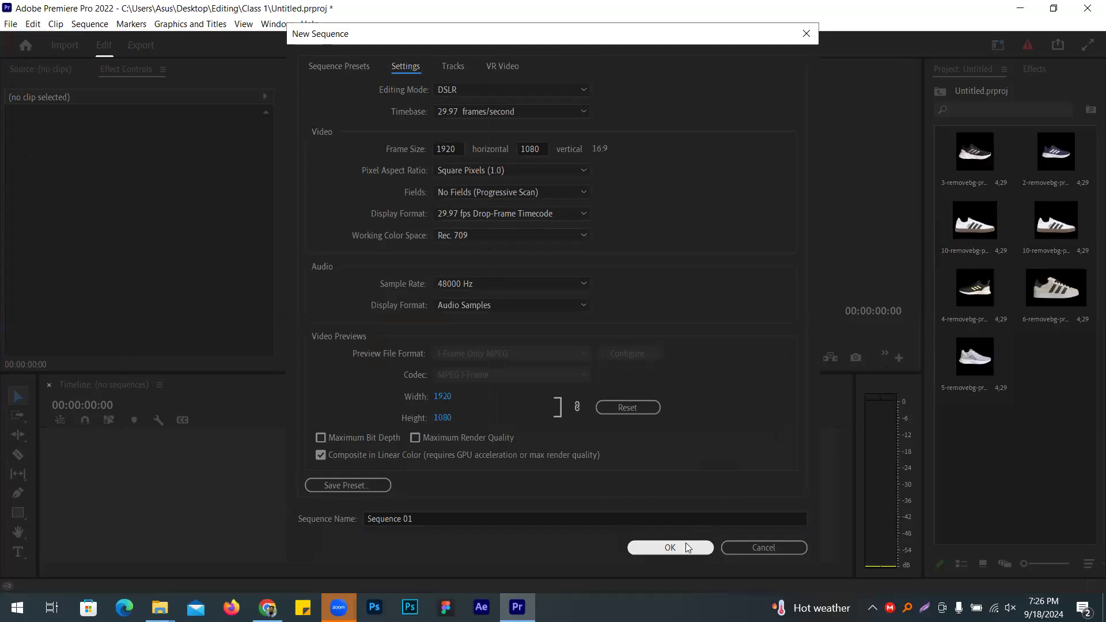
pyautogui.click(669, 547)
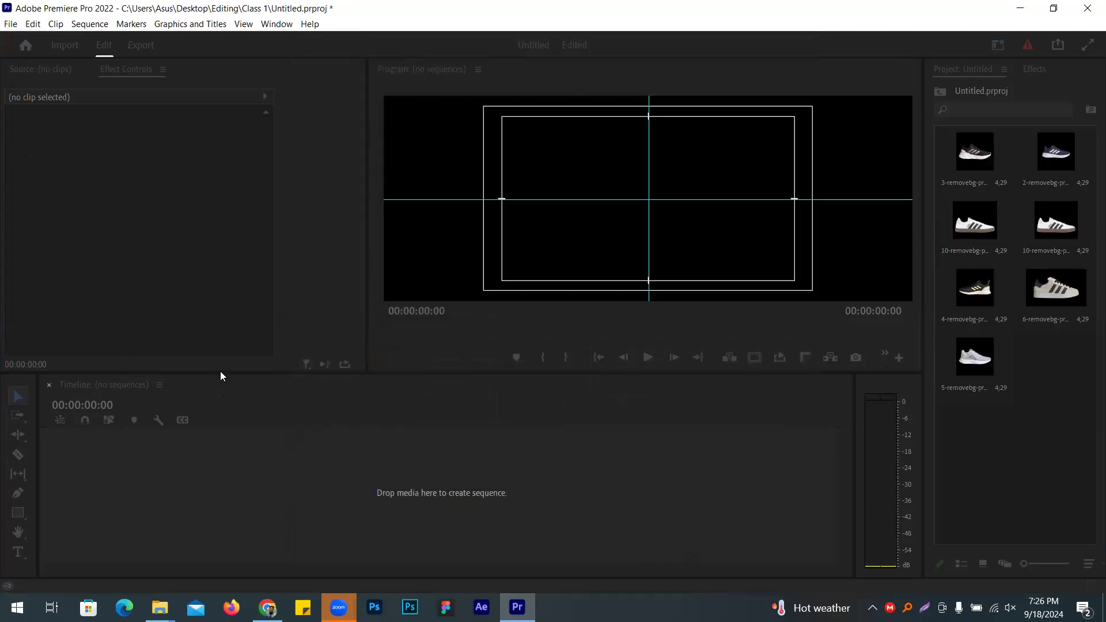
# Step: Hide safe margins, remove the horizontal and vertical guides, and hide rulers in the program view
pyautogui.click(755, 358)
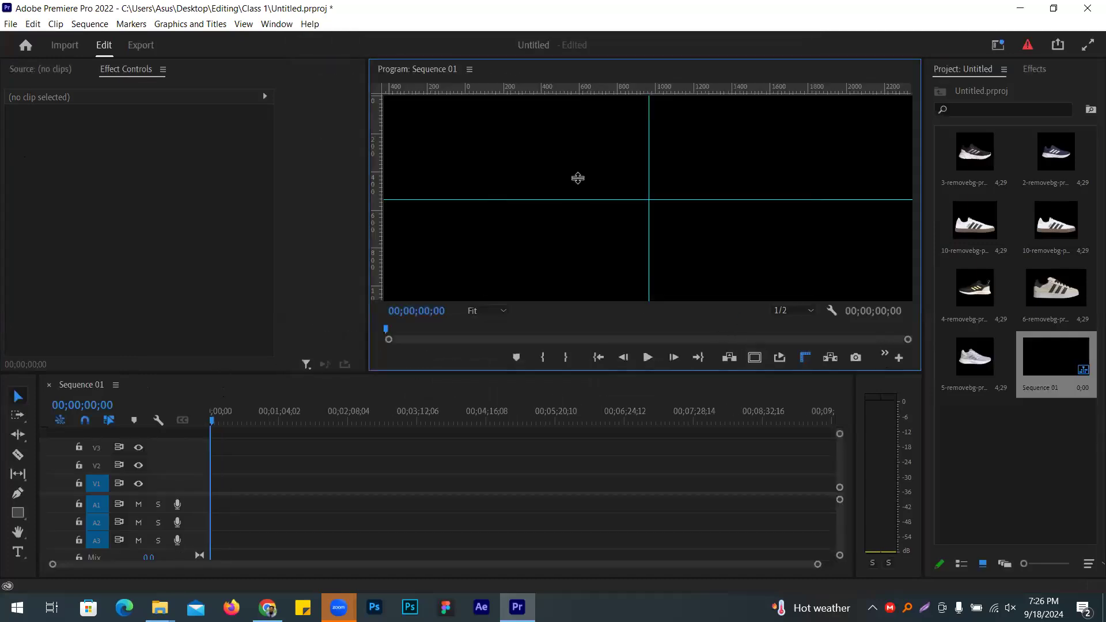
pyautogui.moveTo(568, 199); pyautogui.dragTo(577, 89)
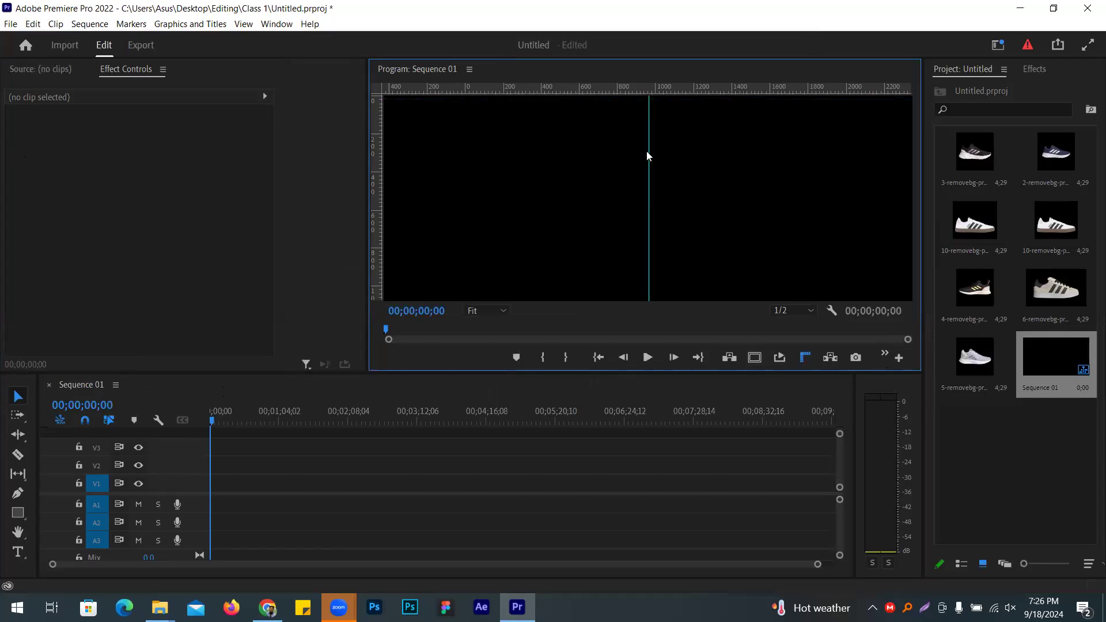
pyautogui.moveTo(650, 151); pyautogui.dragTo(242, 153)
pyautogui.hotkey('ctrl', 'shift', 'r')
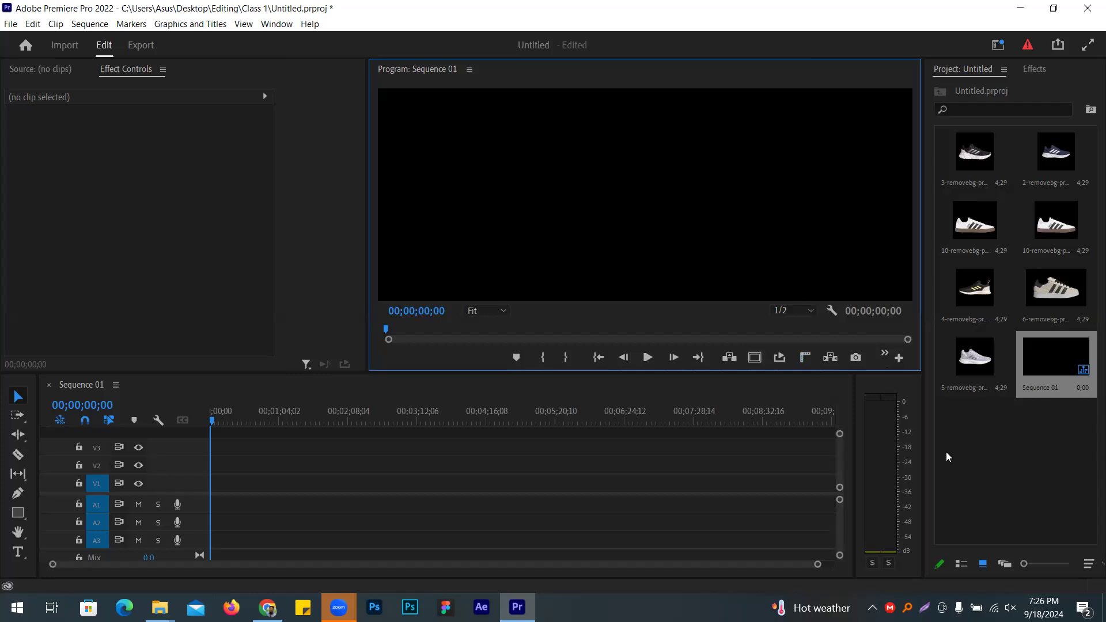
# Step: Create a 1920×1080 white FFFFFF colour matte named Background and place it at the start of V1
pyautogui.rightClick(966, 426)
pyautogui.moveTo(957, 249)
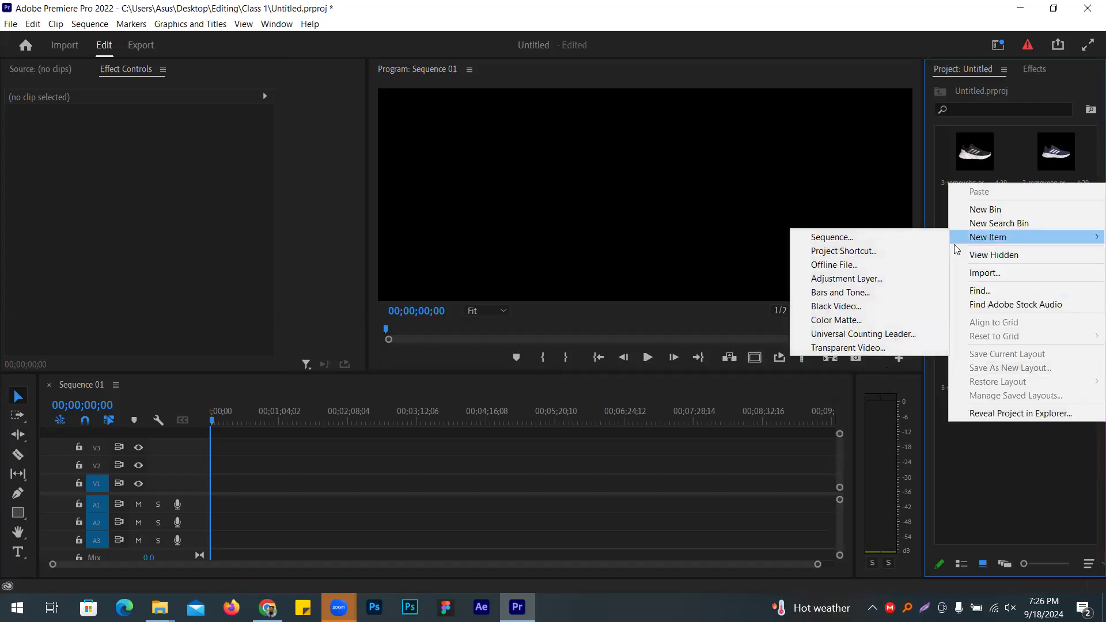
pyautogui.click(837, 320)
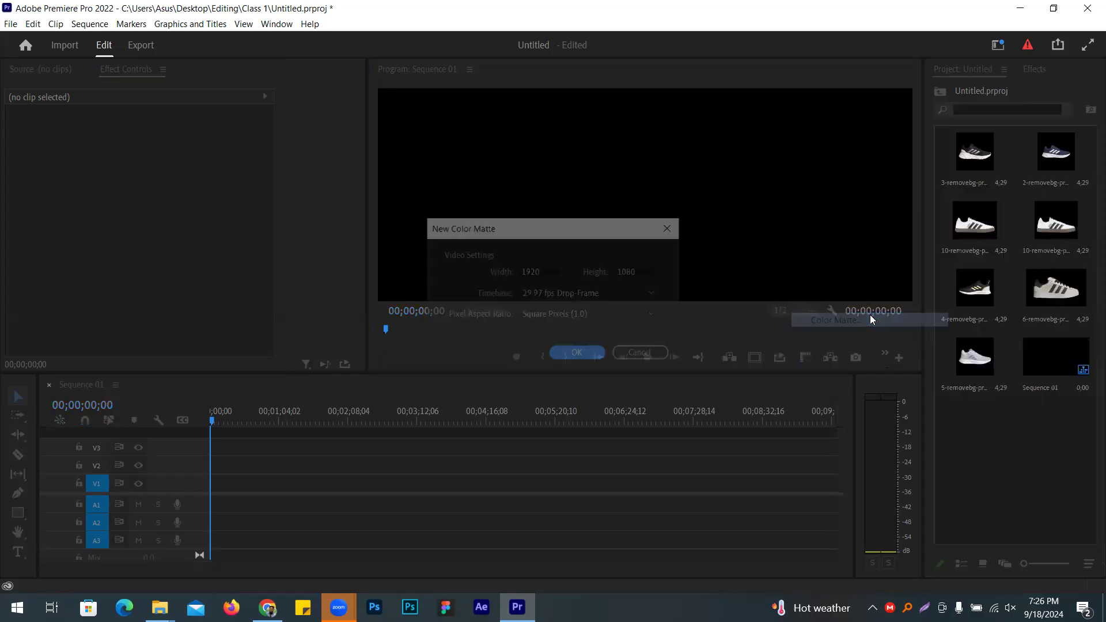
pyautogui.click(575, 353)
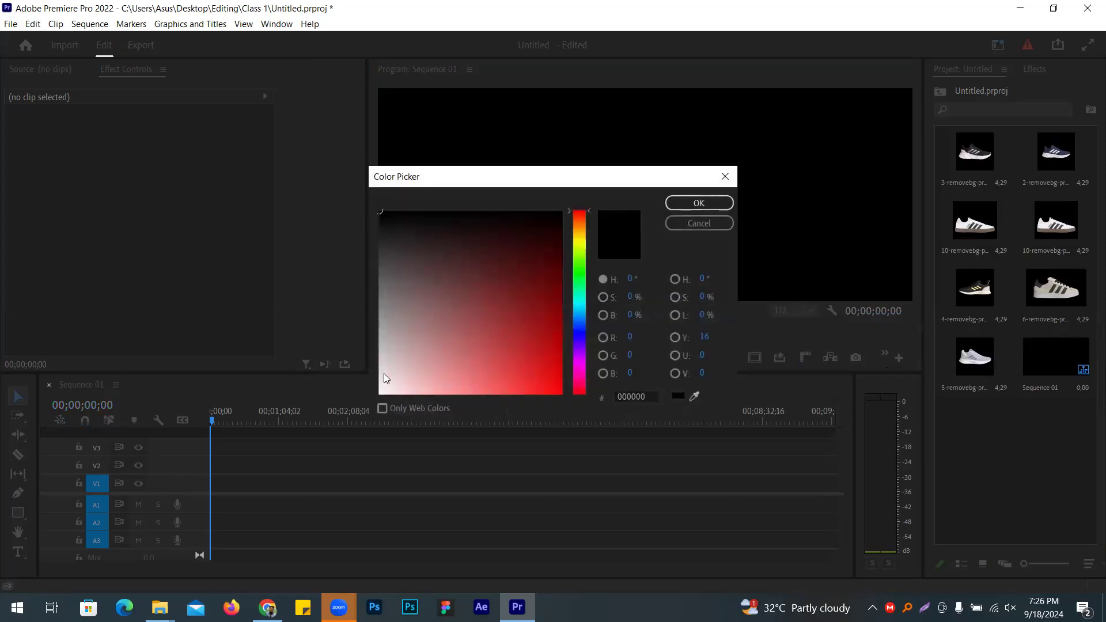
pyautogui.moveTo(380, 389)
pyautogui.mouseDown()
pyautogui.moveTo(390, 388)
pyautogui.moveTo(372, 396)
pyautogui.mouseUp()
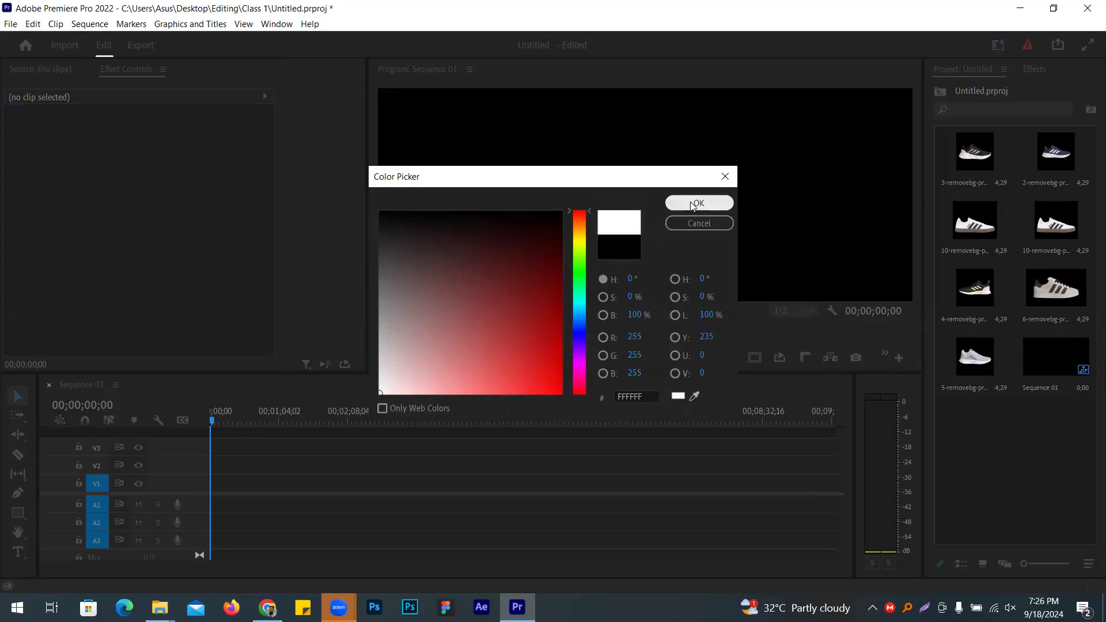
pyautogui.click(698, 202)
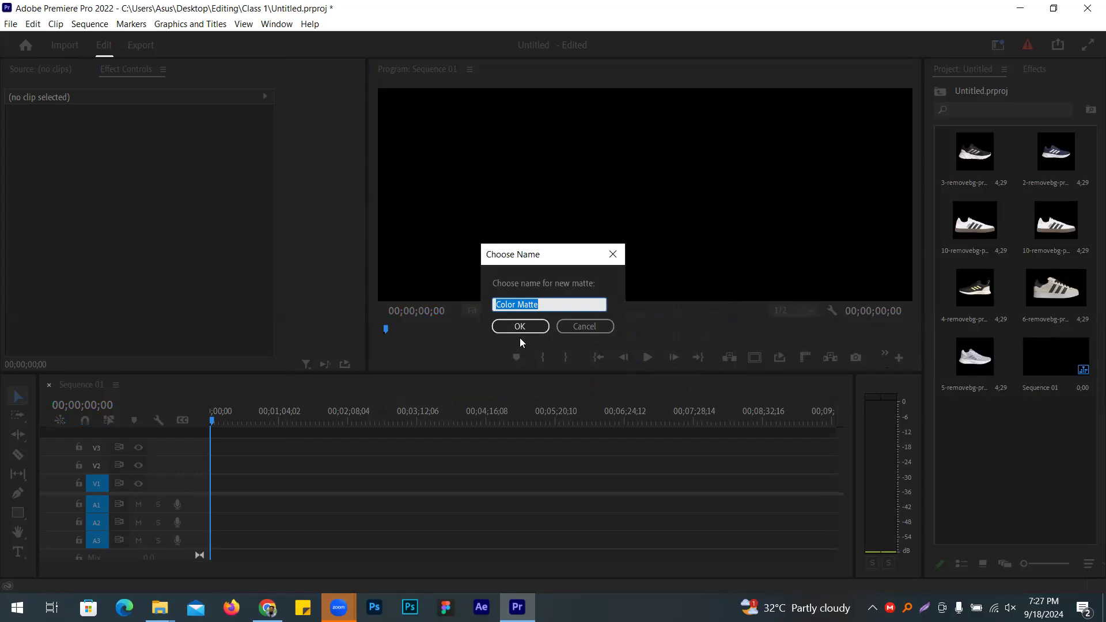
pyautogui.write('Background')
pyautogui.press('Return')
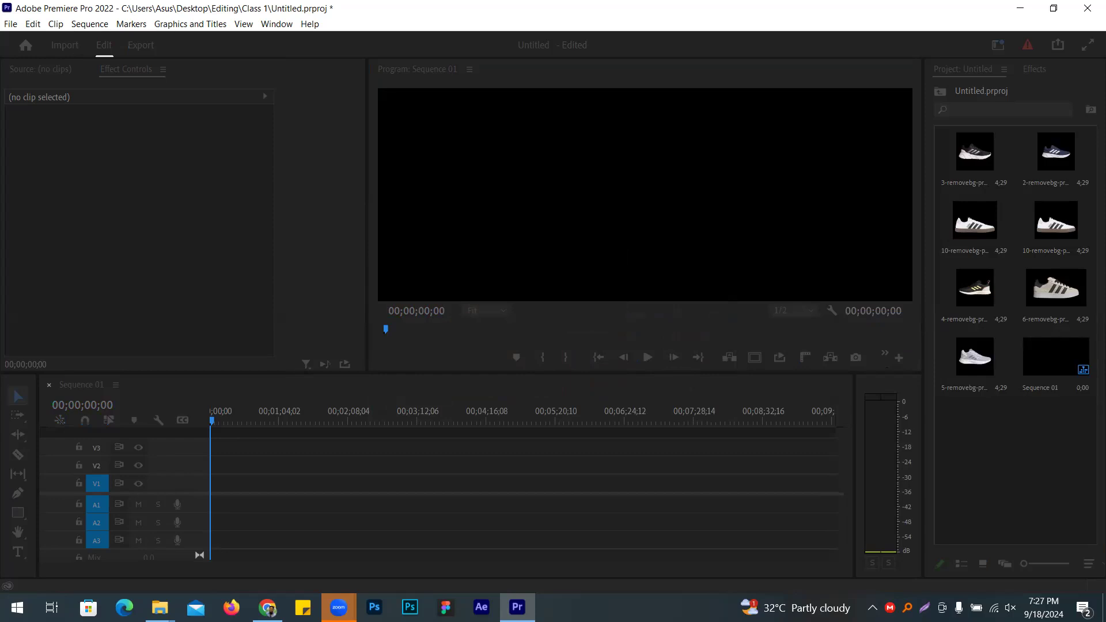
pyautogui.moveTo(430, 482); pyautogui.dragTo(701, 482)
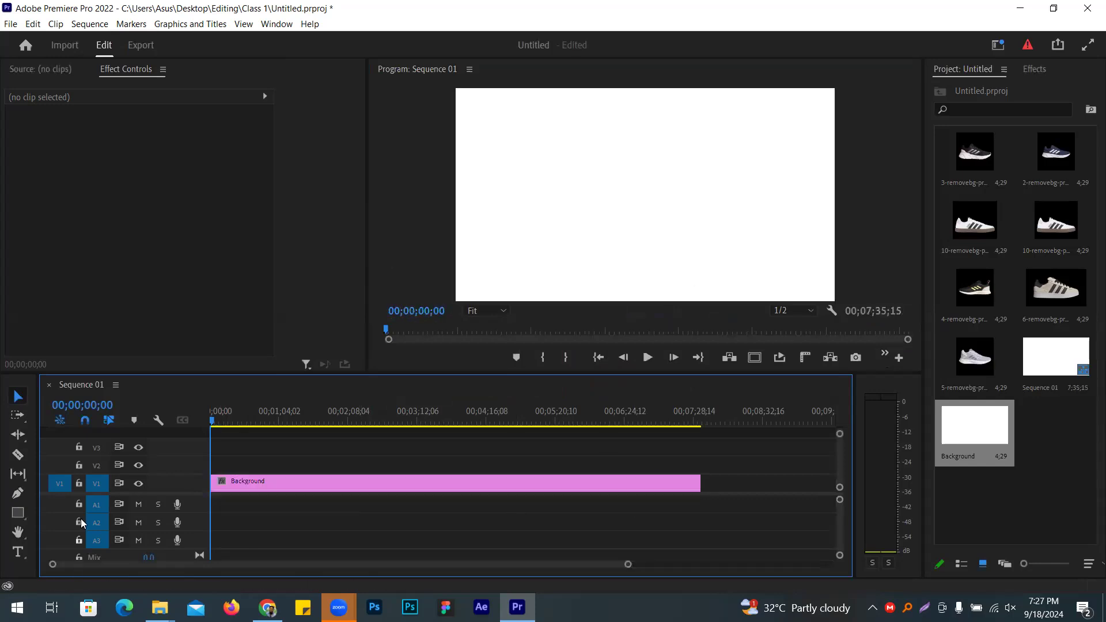
# Step: Lock V1 and place all seven shoe images on V2 at the sequence start
pyautogui.click(79, 484)
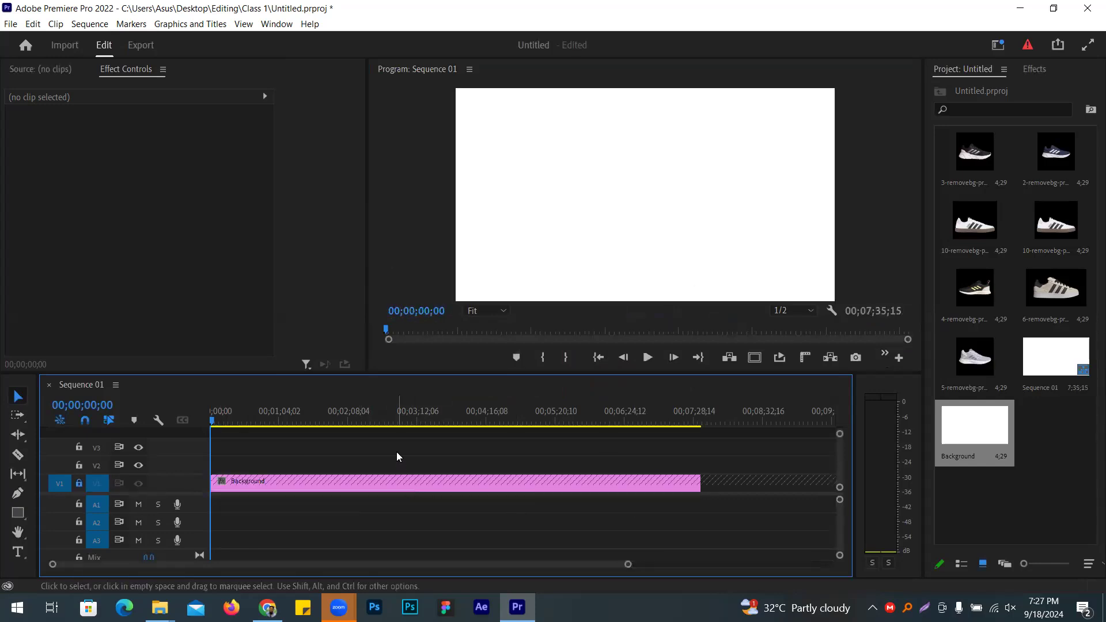
pyautogui.click(1086, 422)
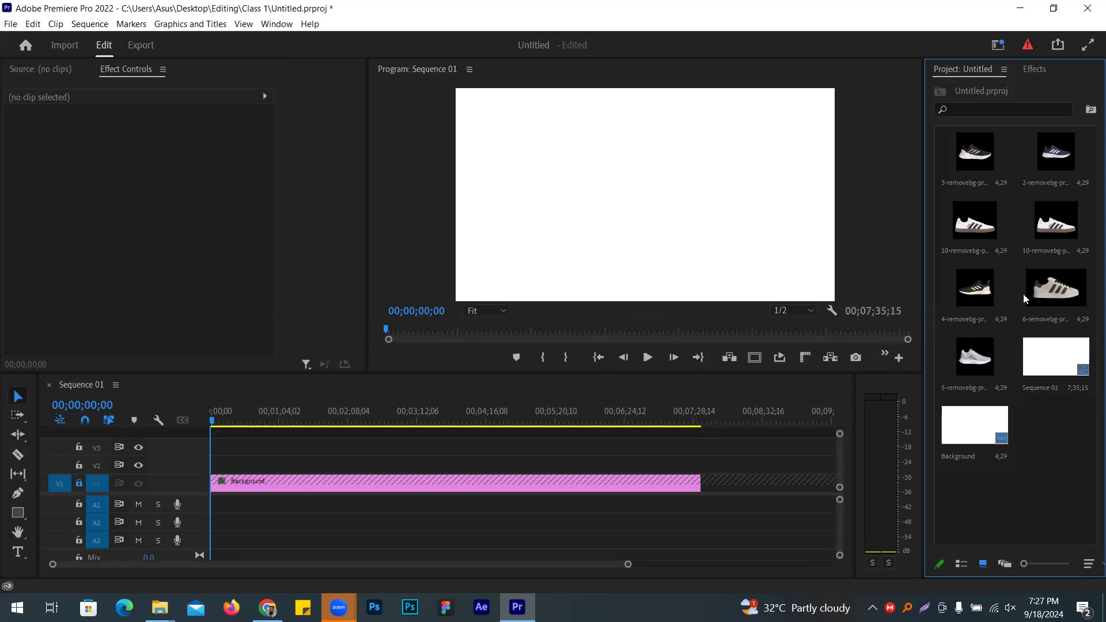
pyautogui.click(1052, 292)
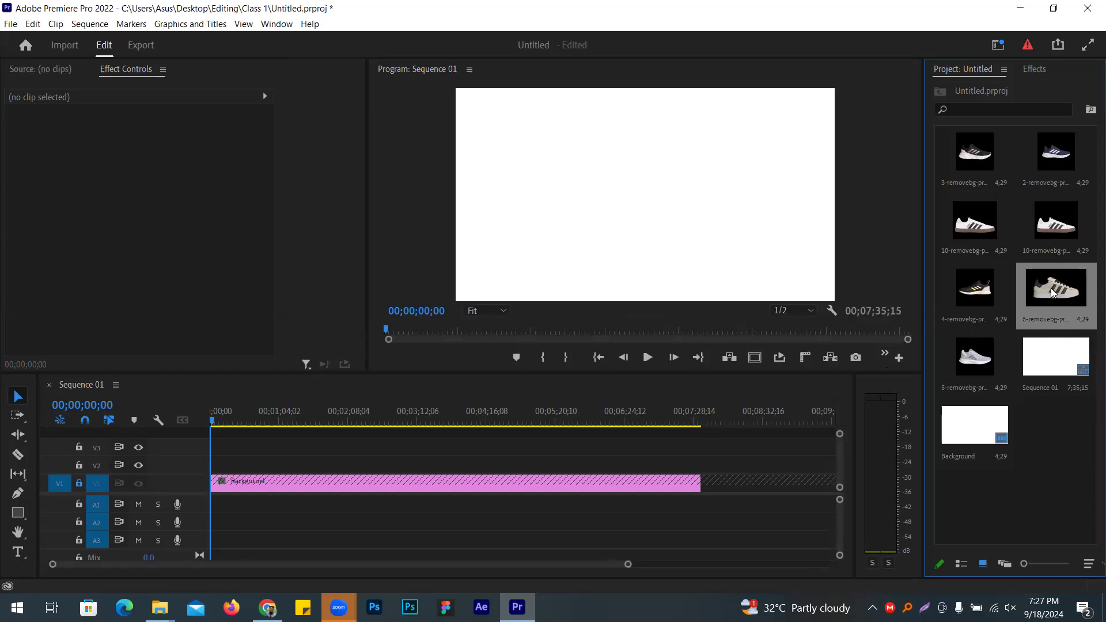
pyautogui.keyDown('shift'); pyautogui.click(980, 160); pyautogui.keyUp('shift')
pyautogui.click(993, 360)
pyautogui.keyDown('shift'); pyautogui.click(971, 148); pyautogui.keyUp('shift')
pyautogui.moveTo(619, 426); pyautogui.dragTo(216, 476)
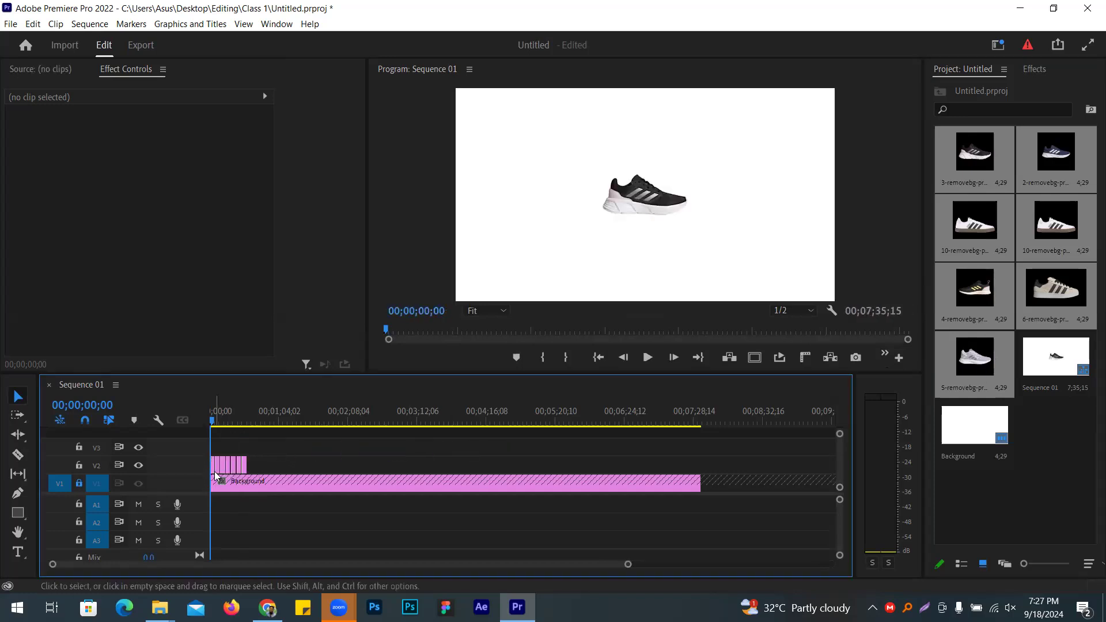
# Step: Preview the shoes, return the playhead to 00;00;00;00, and zoom in on the first second
pyautogui.click(647, 358)
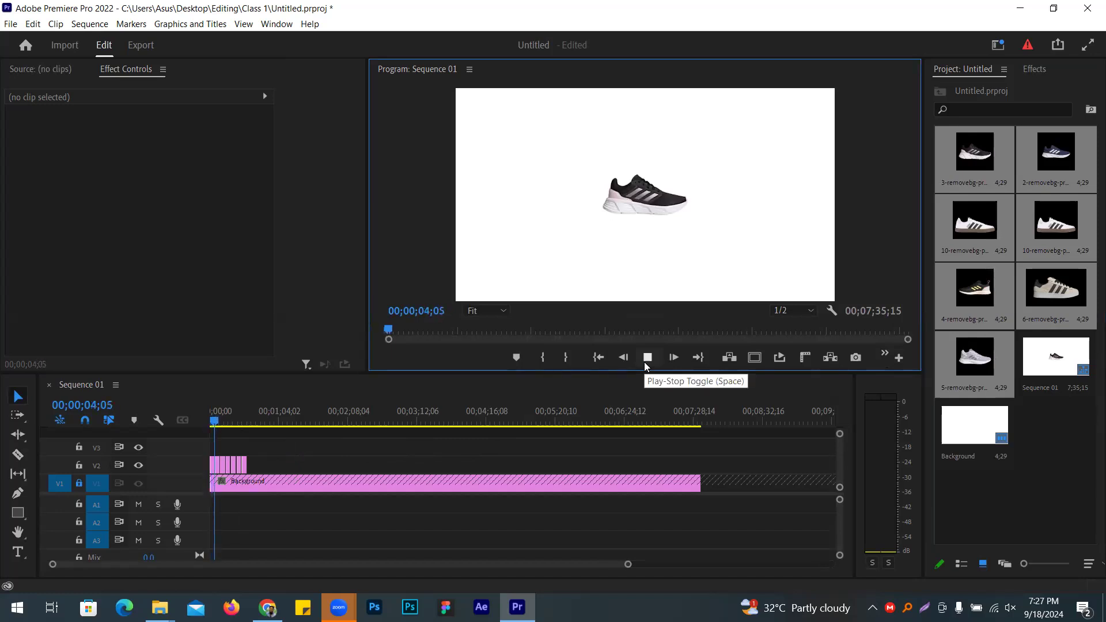
pyautogui.click(647, 359)
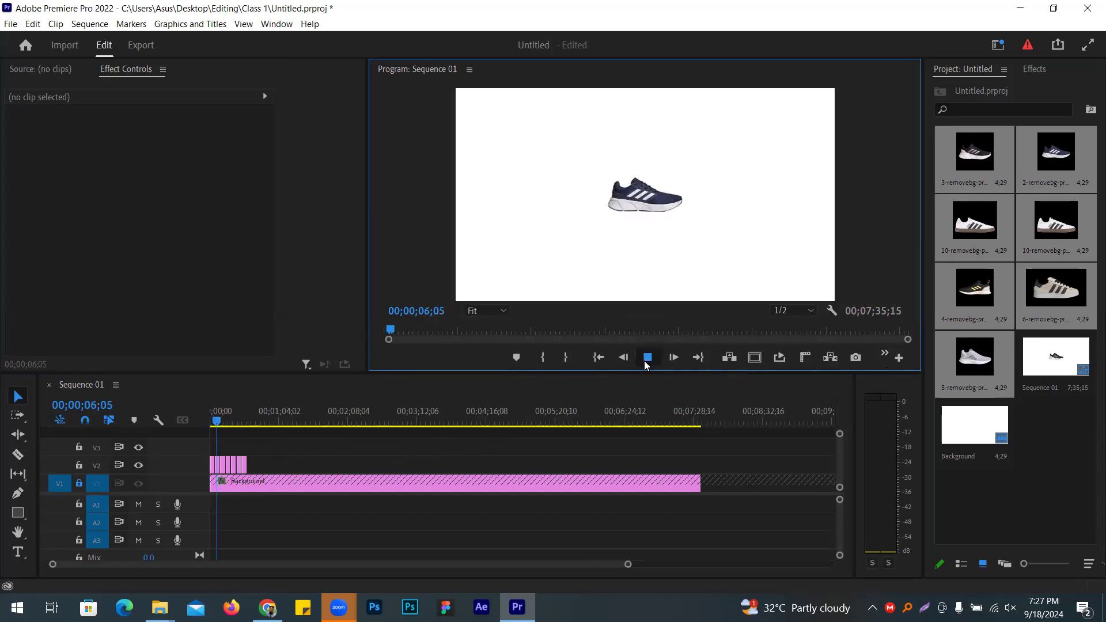
pyautogui.moveTo(628, 564); pyautogui.dragTo(437, 512)
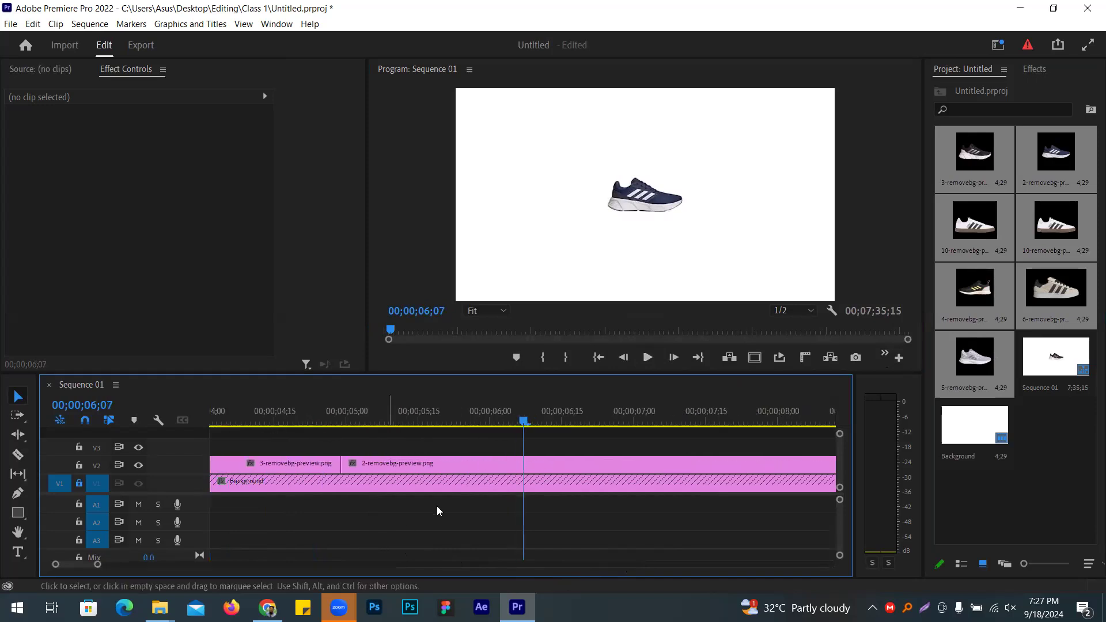
pyautogui.moveTo(81, 567); pyautogui.dragTo(38, 567)
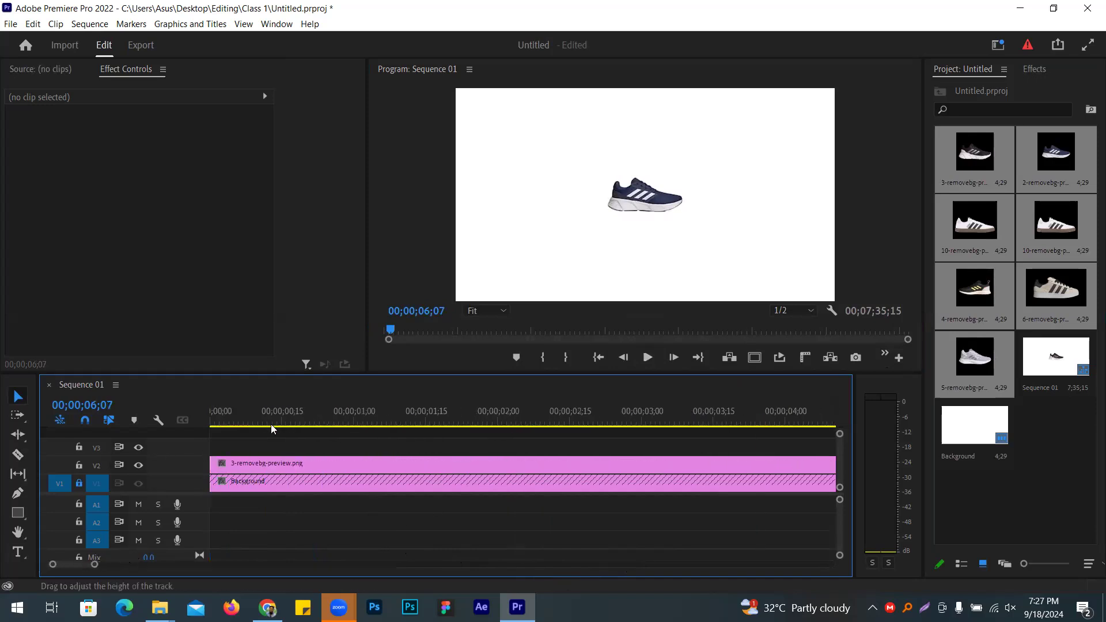
pyautogui.moveTo(269, 413); pyautogui.dragTo(204, 417)
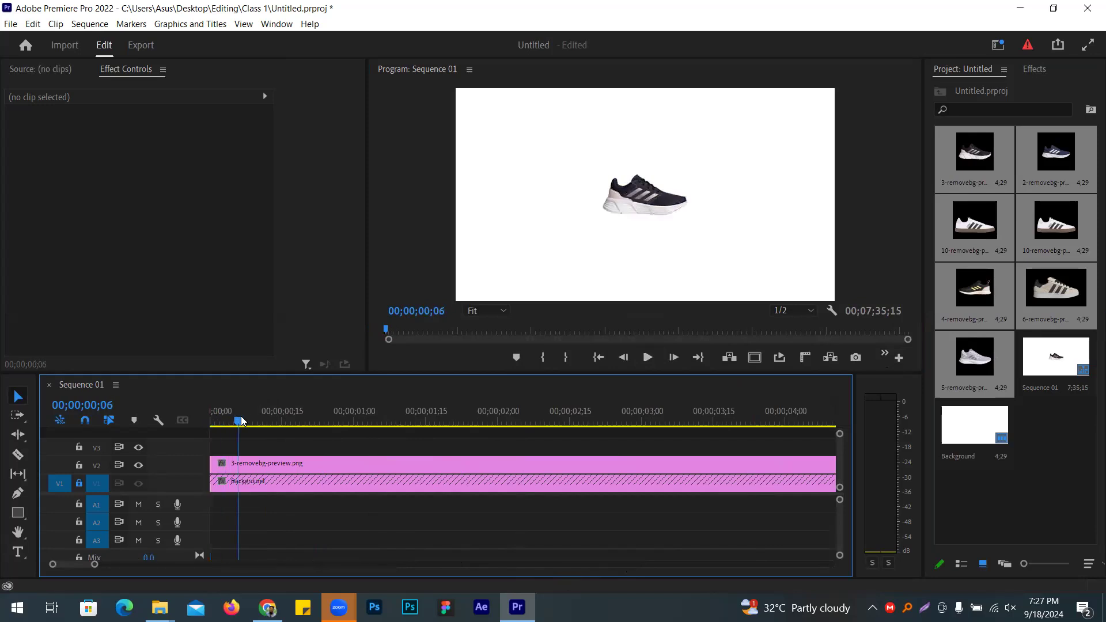
pyautogui.moveTo(92, 569); pyautogui.dragTo(72, 571)
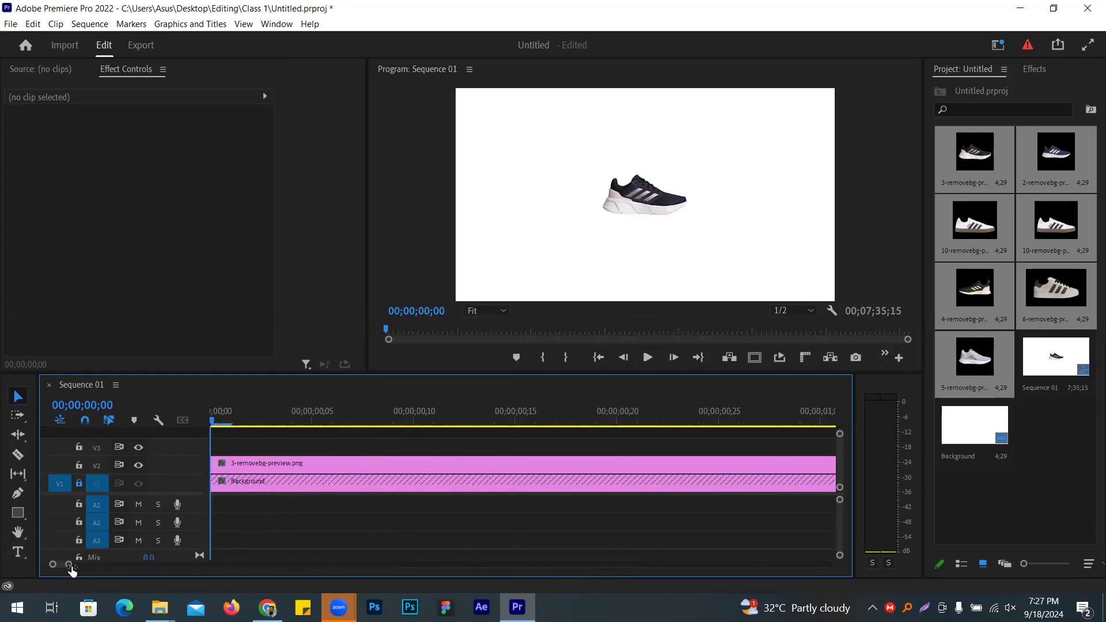
# Step: Park the playhead at frame 00;00;00;05 and zoom the timeline out to show every shoe clip
pyautogui.hotkey('shift', 'Right')
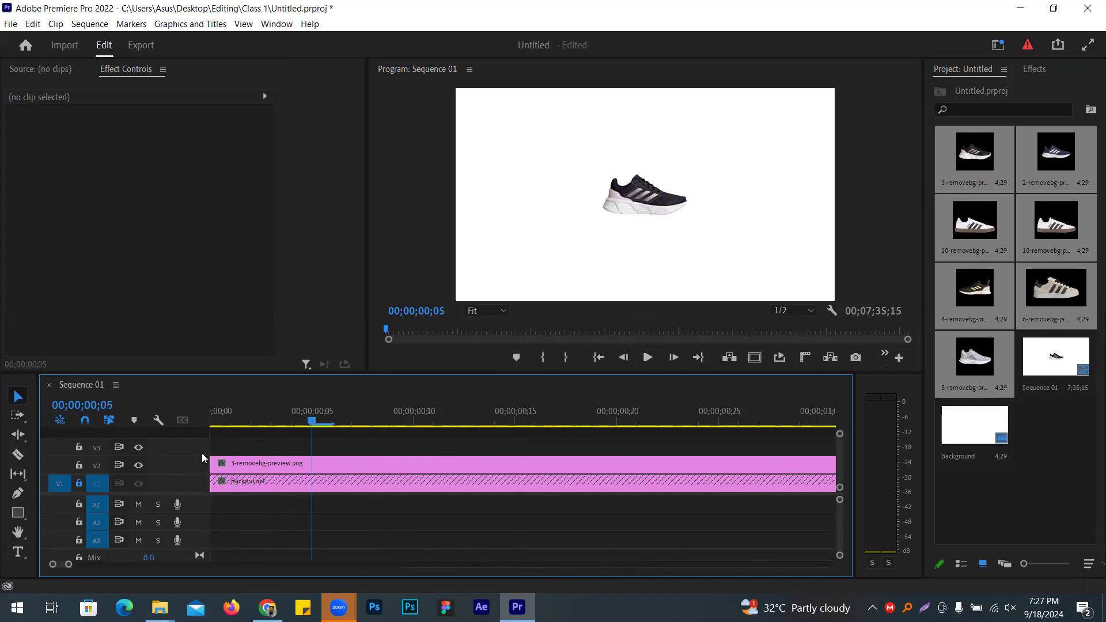
pyautogui.hotkey('shift', 'Left')
pyautogui.hotkey('shift', 'Right')
pyautogui.hotkey('shift', 'Left')
pyautogui.hotkey('shift', 'Right')
pyautogui.hotkey('shift', 'Left')
pyautogui.hotkey('shift', 'Right')
pyautogui.hotkey('shift', 'Left')
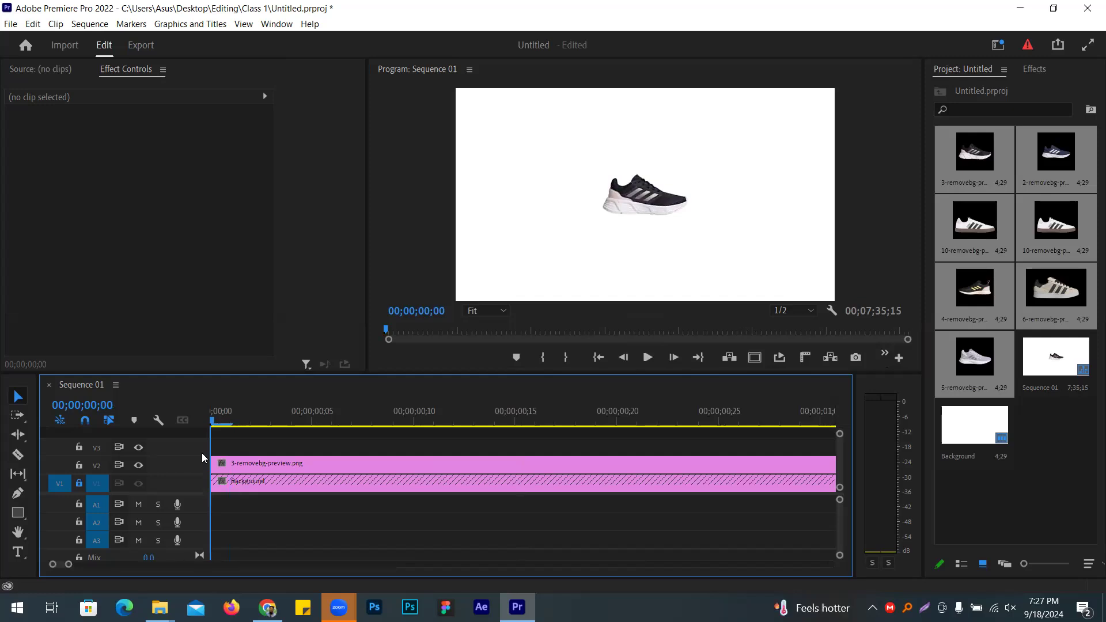
pyautogui.press('Right')
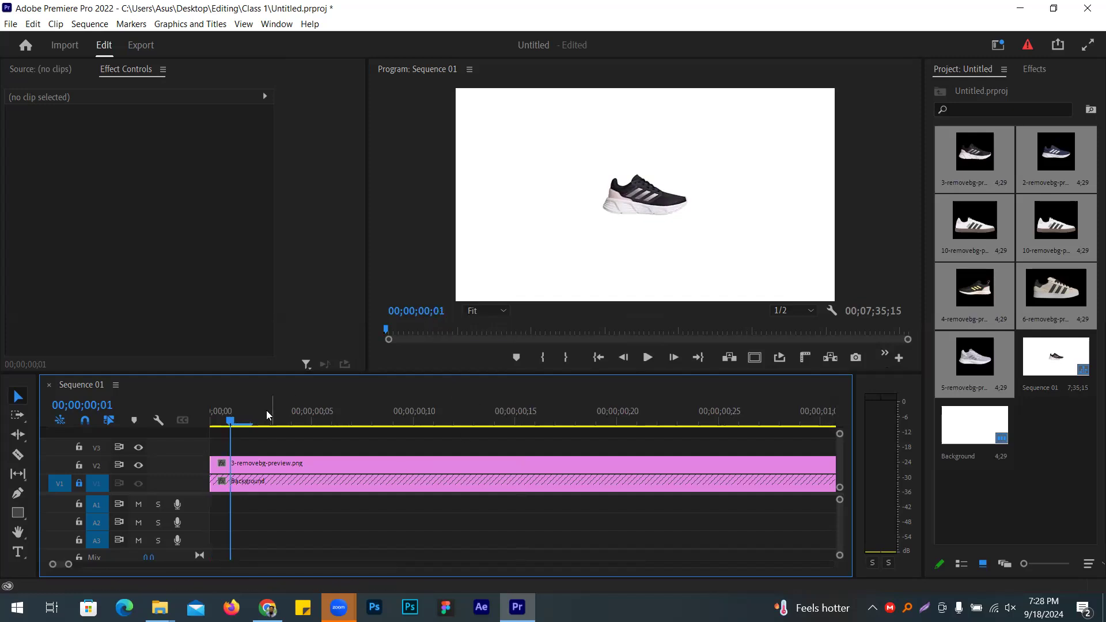
pyautogui.press('Left')
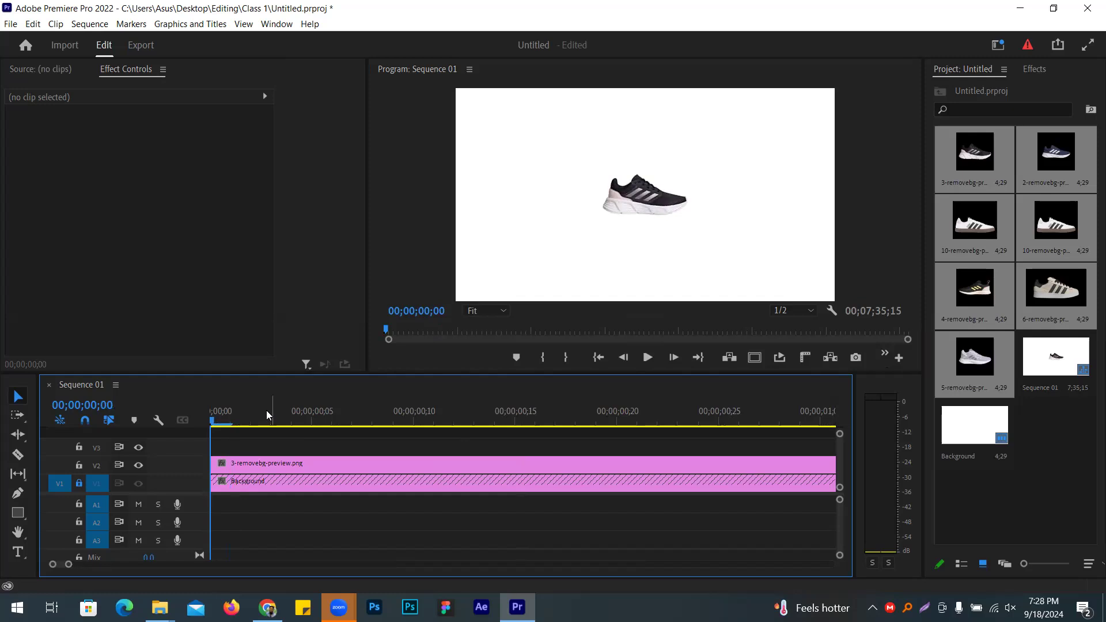
pyautogui.hotkey('shift', 'Right')
pyautogui.moveTo(68, 565); pyautogui.dragTo(184, 564)
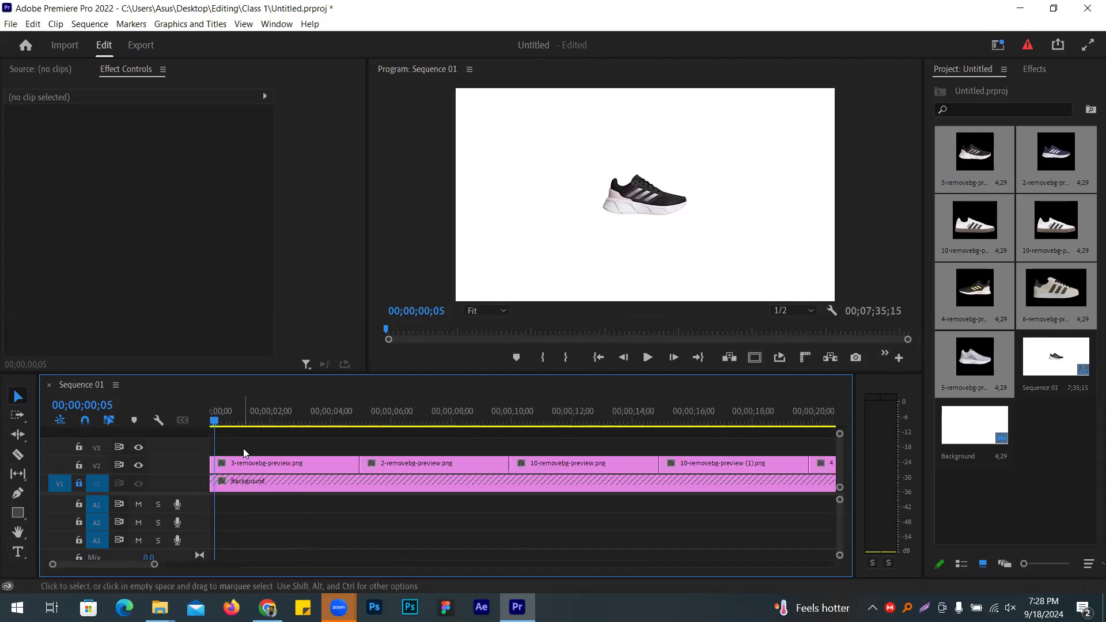
# Step: Trim the 3-removebg-preview.png clip to five frames and ripple-delete the gap
pyautogui.click(245, 464)
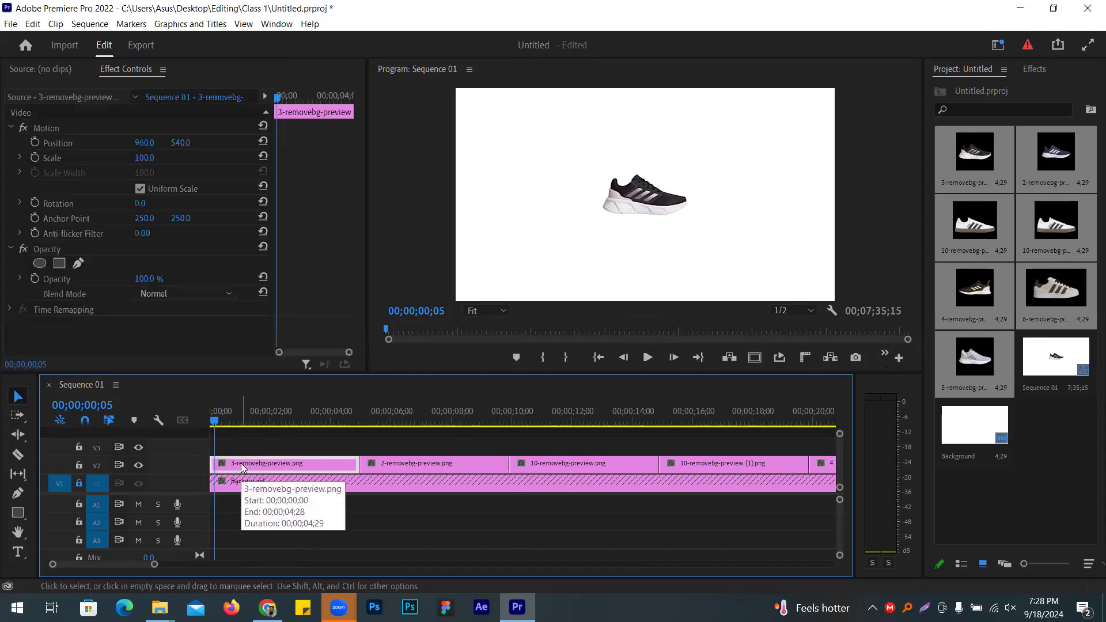
pyautogui.click(23, 457)
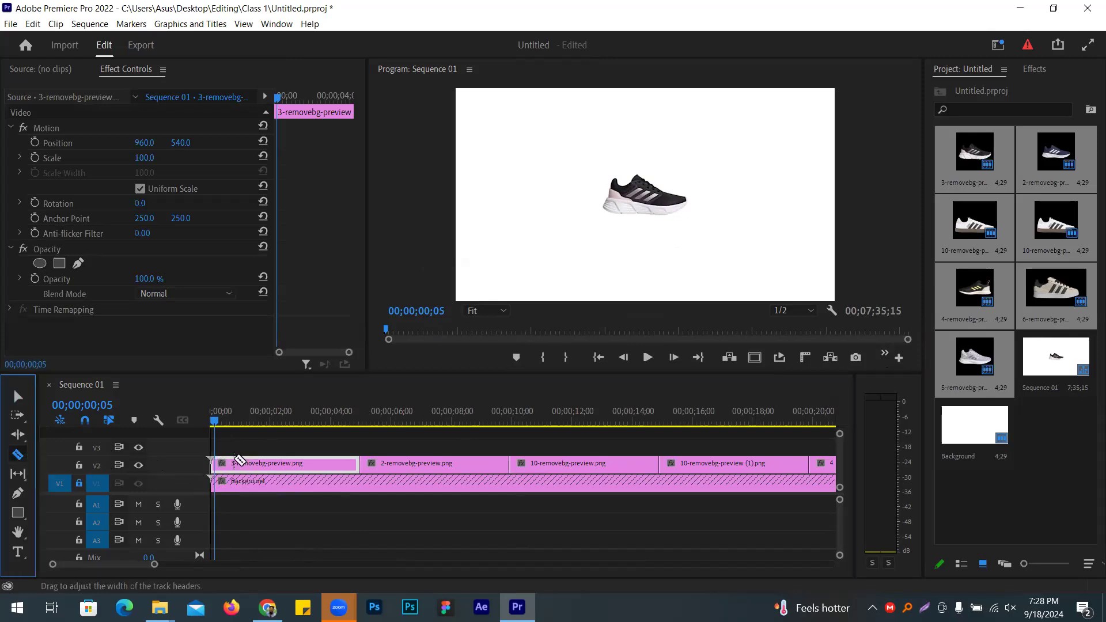
pyautogui.click(218, 464)
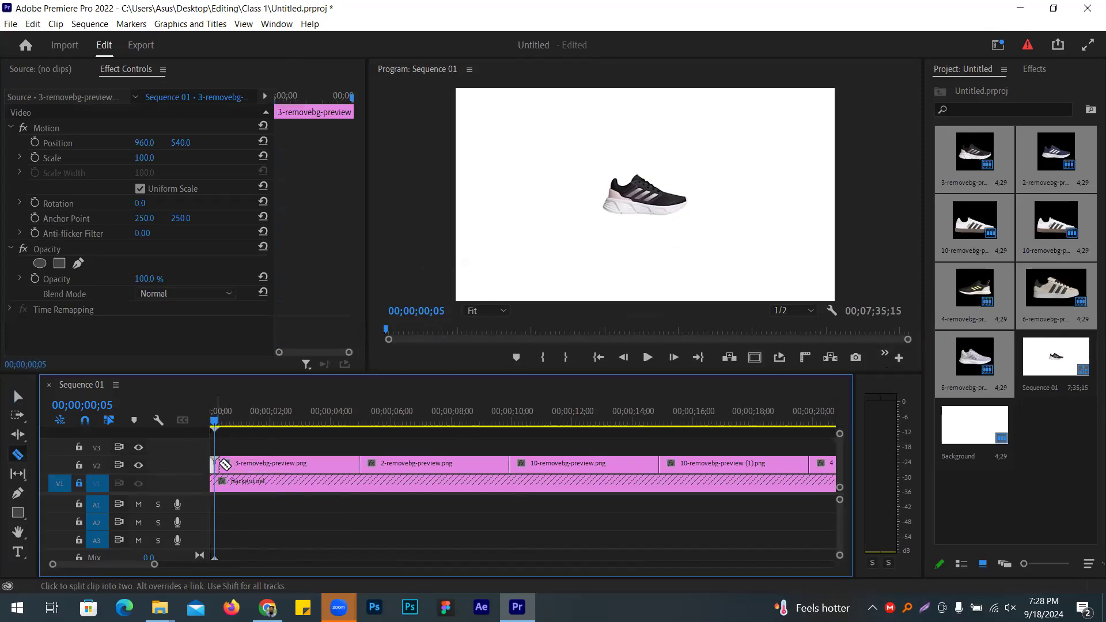
pyautogui.press('v')
pyautogui.press('Delete')
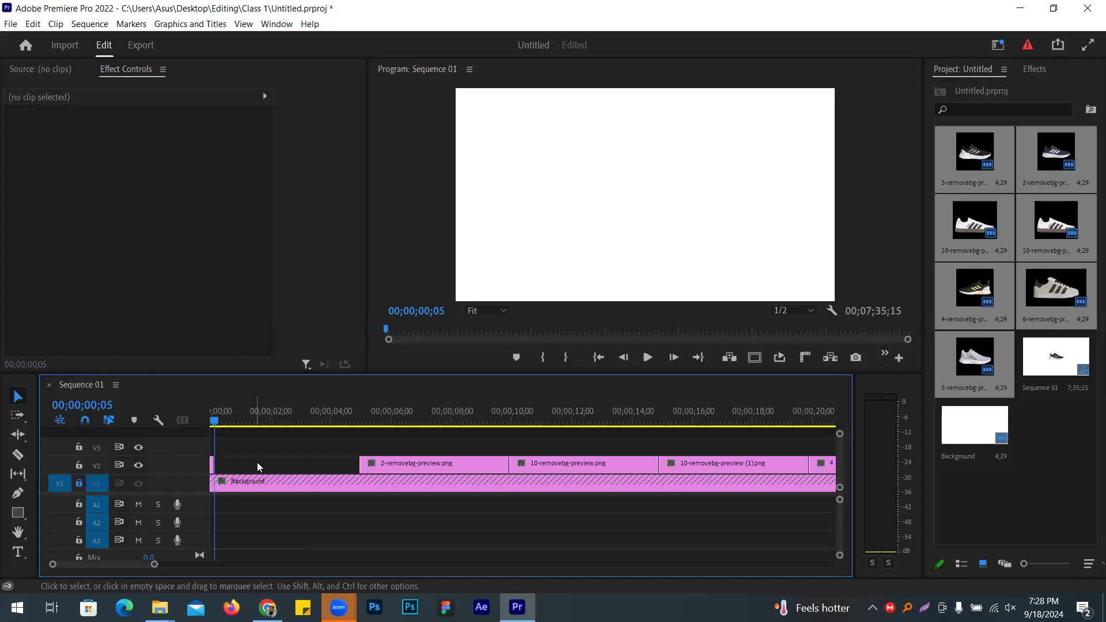
pyautogui.rightClick(274, 459)
pyautogui.click(288, 464)
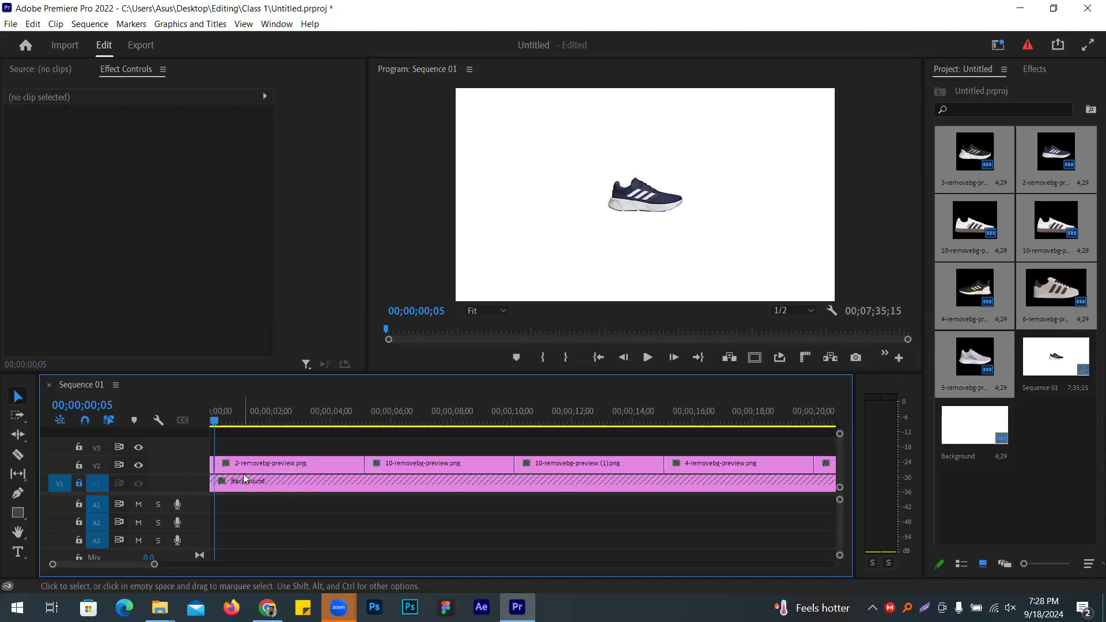
# Step: Cut the 2-removebg-preview.png clip at frame 10 and delete its remainder
pyautogui.hotkey('shift', 'Right')
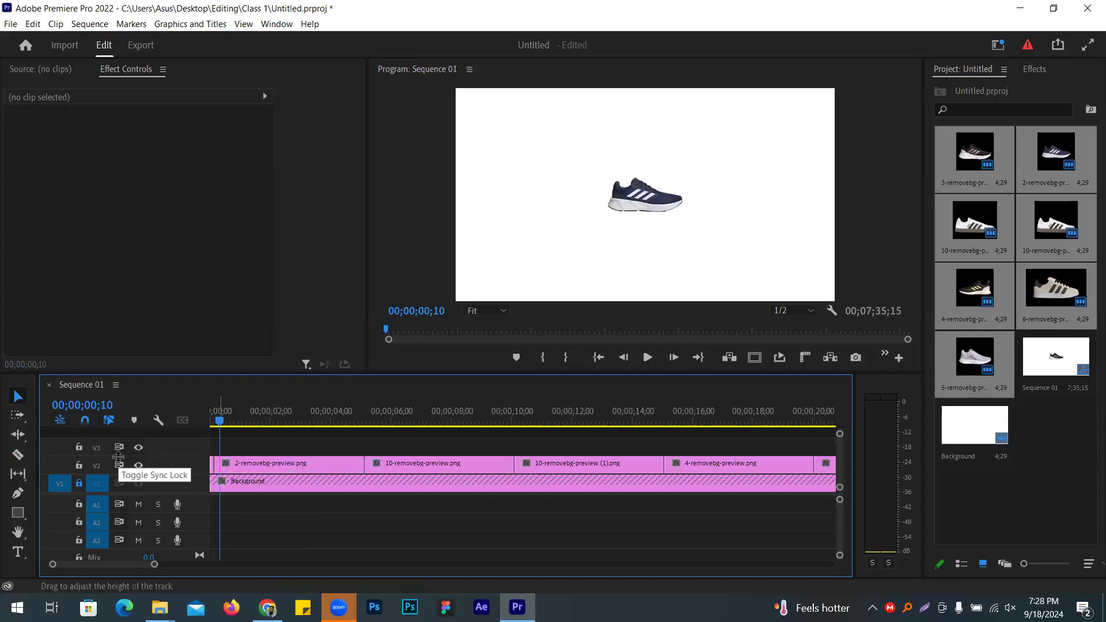
pyautogui.click(17, 454)
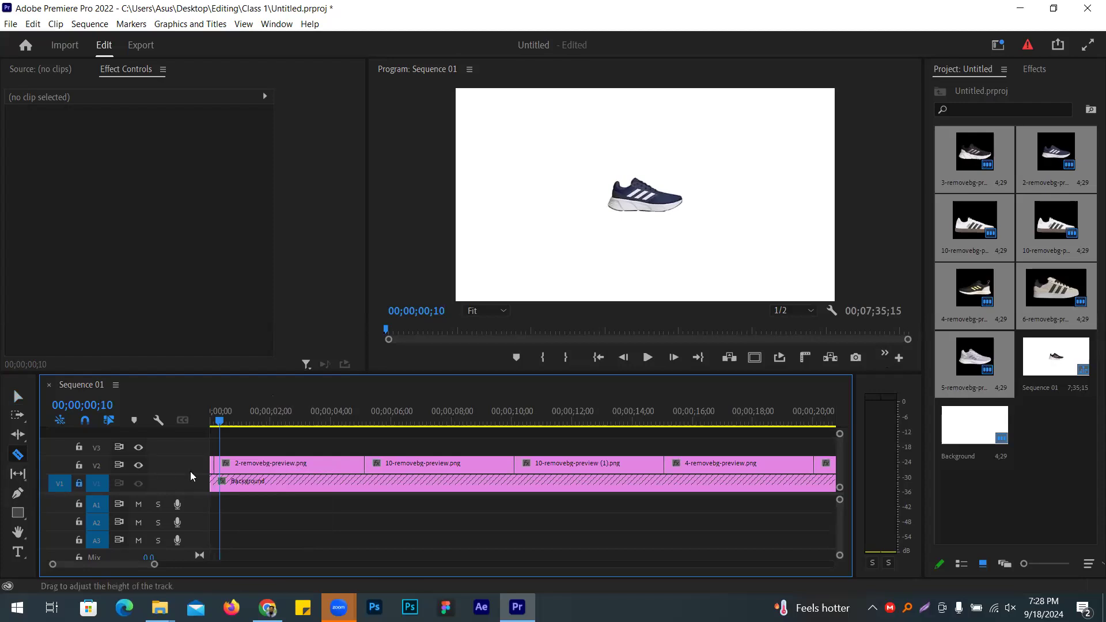
pyautogui.click(226, 466)
pyautogui.press('v')
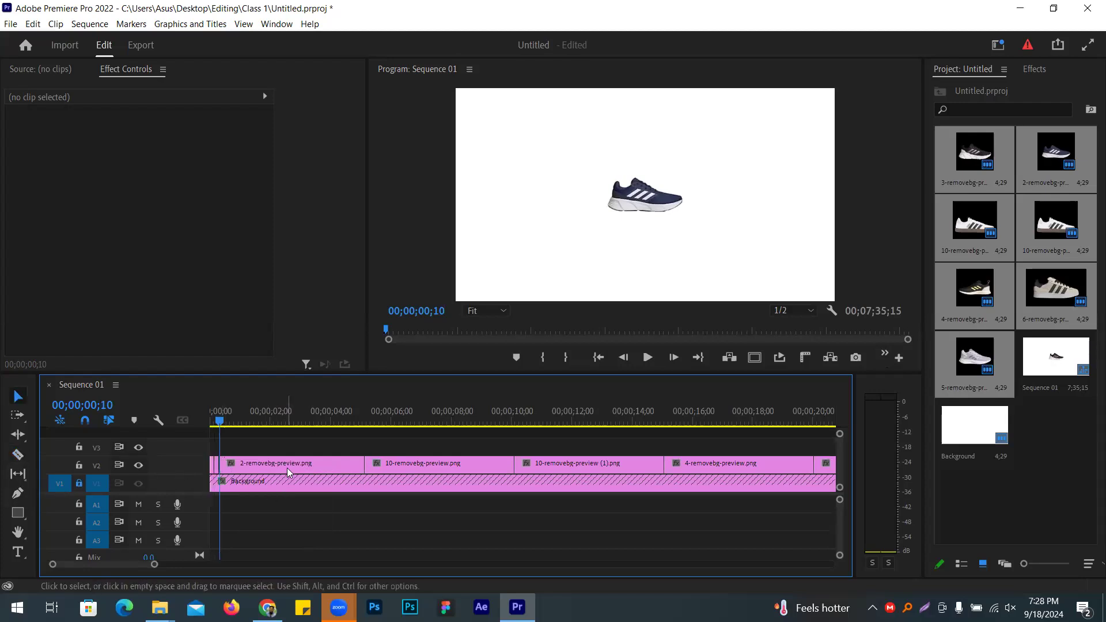
pyautogui.click(287, 465)
pyautogui.press('Delete')
# Step: Preview the cuts from the start and ripple-delete the gap on V2
pyautogui.hotkey('shift', 'Left')
pyautogui.press('space')
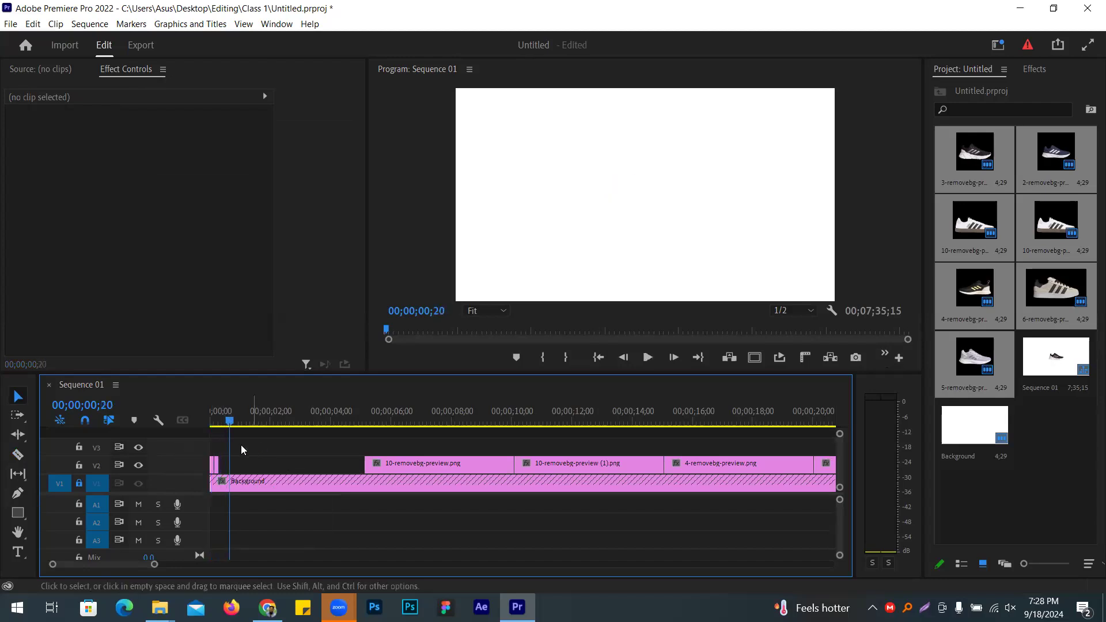
pyautogui.press('space')
pyautogui.press('Home')
pyautogui.press('space')
pyautogui.press('space')
pyautogui.press('Home')
pyautogui.press('space')
pyautogui.press('space')
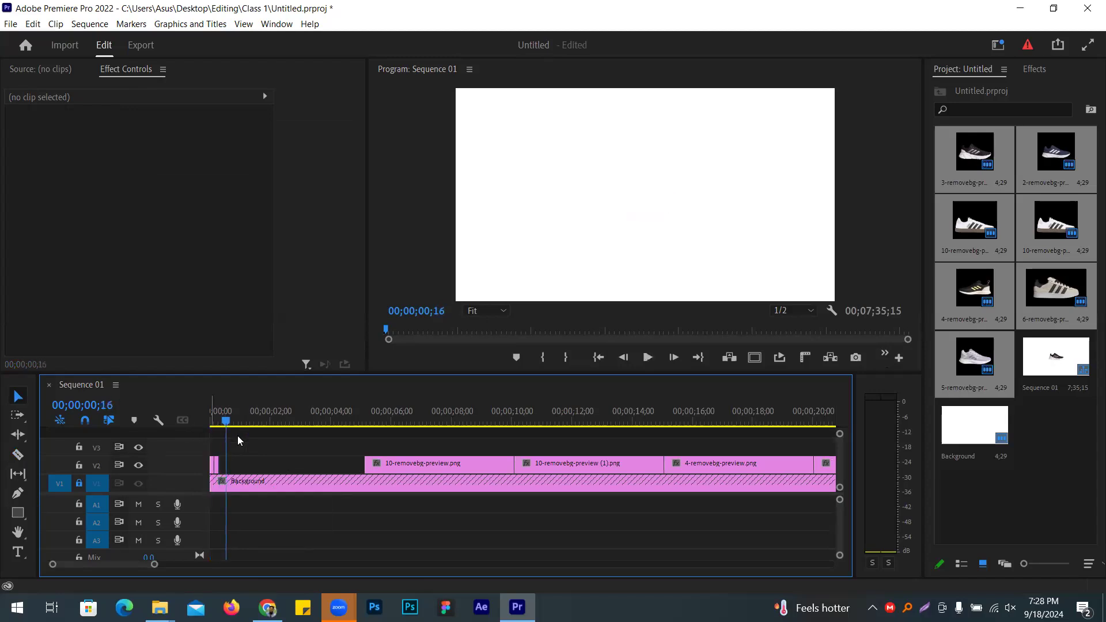
pyautogui.rightClick(249, 468)
pyautogui.click(271, 474)
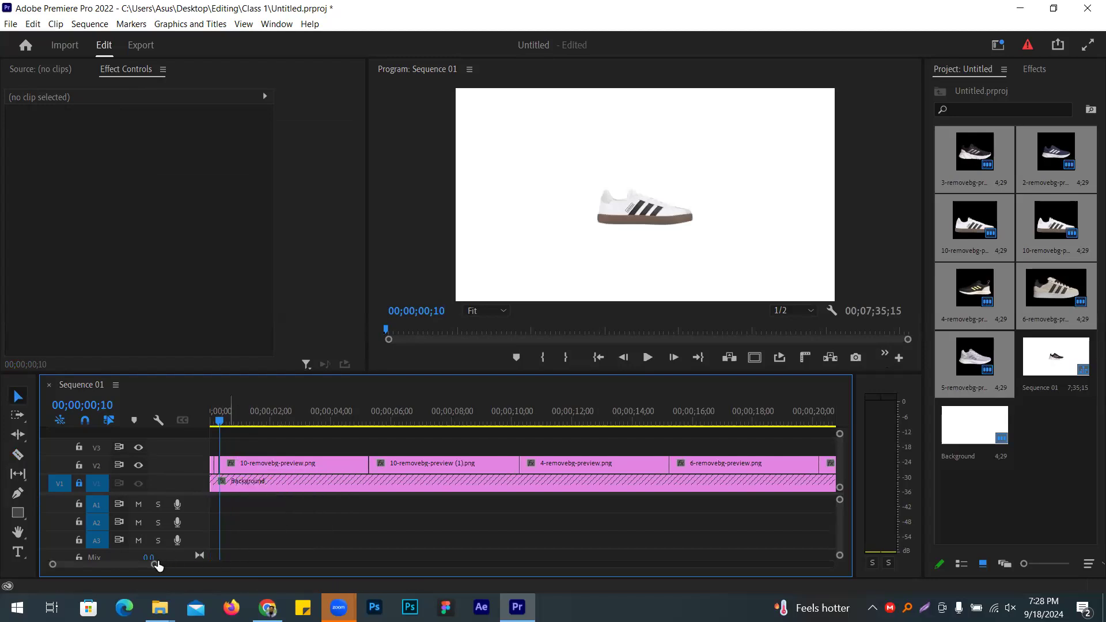
# Step: Cut the 10-removebg-preview.png clip at frame 15, delete the rest, and close the gap
pyautogui.moveTo(153, 568); pyautogui.dragTo(142, 567)
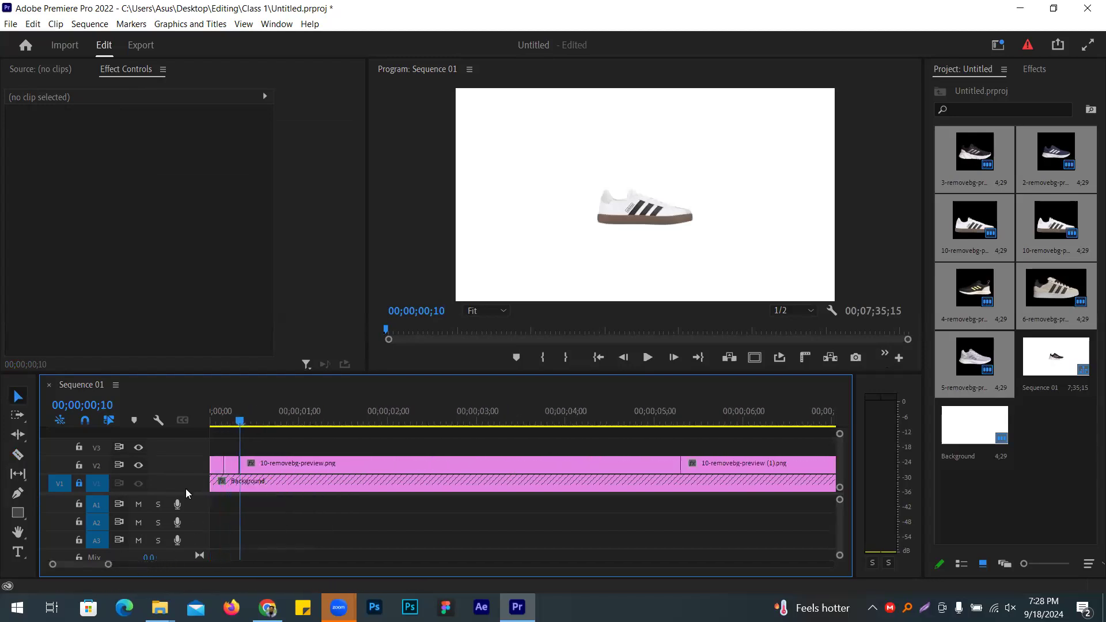
pyautogui.hotkey('shift', 'Right')
pyautogui.click(17, 455)
pyautogui.click(257, 464)
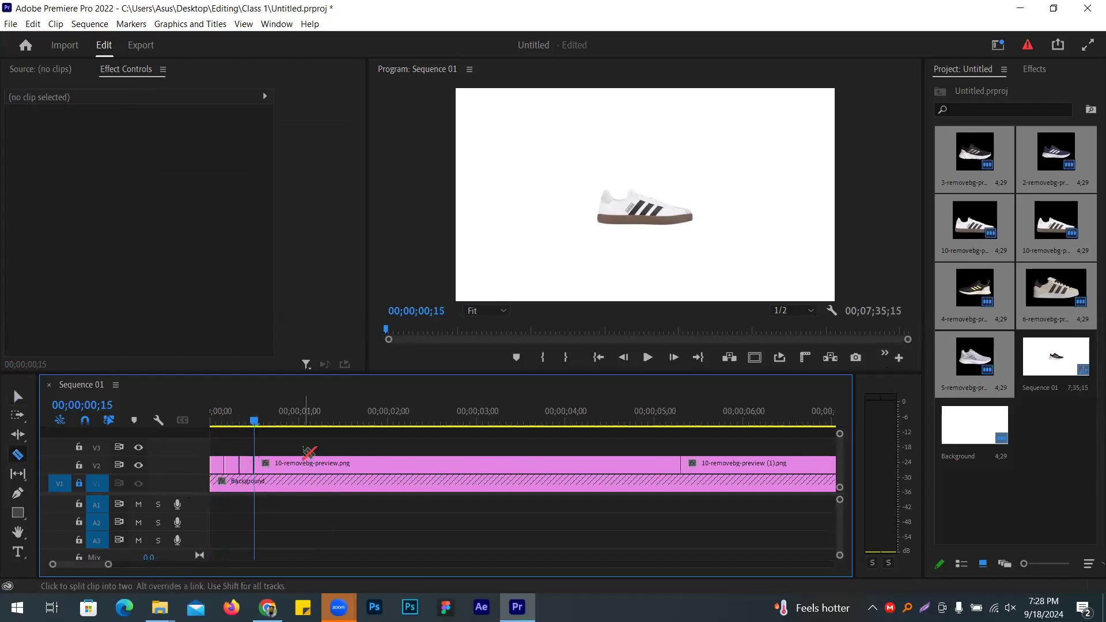
pyautogui.press('v')
pyautogui.click(339, 467)
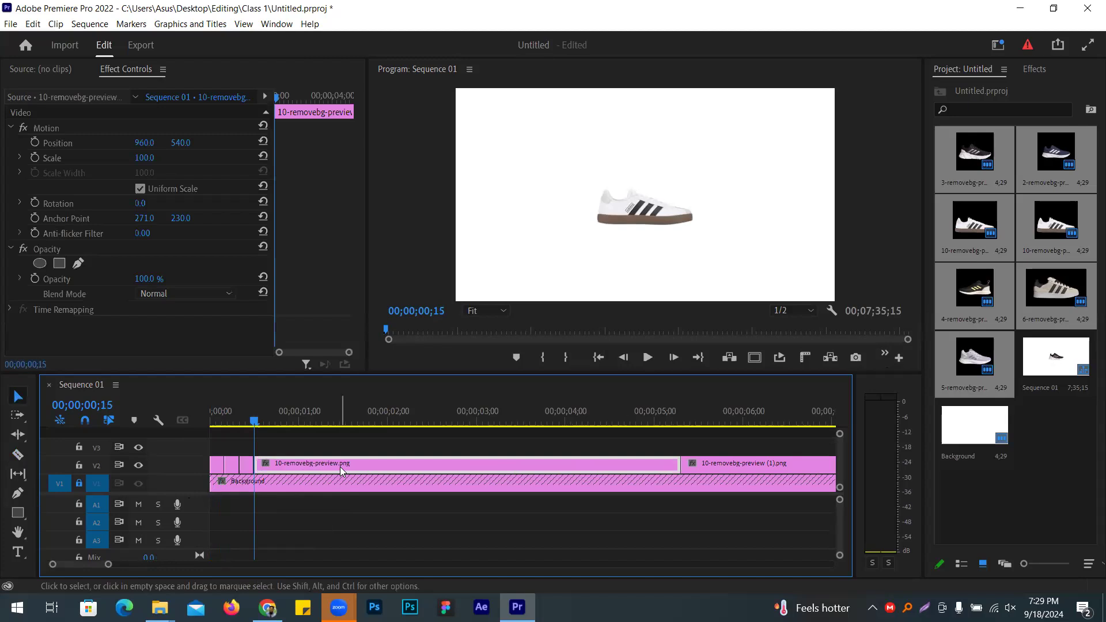
pyautogui.press('Delete')
pyautogui.rightClick(344, 467)
pyautogui.click(378, 483)
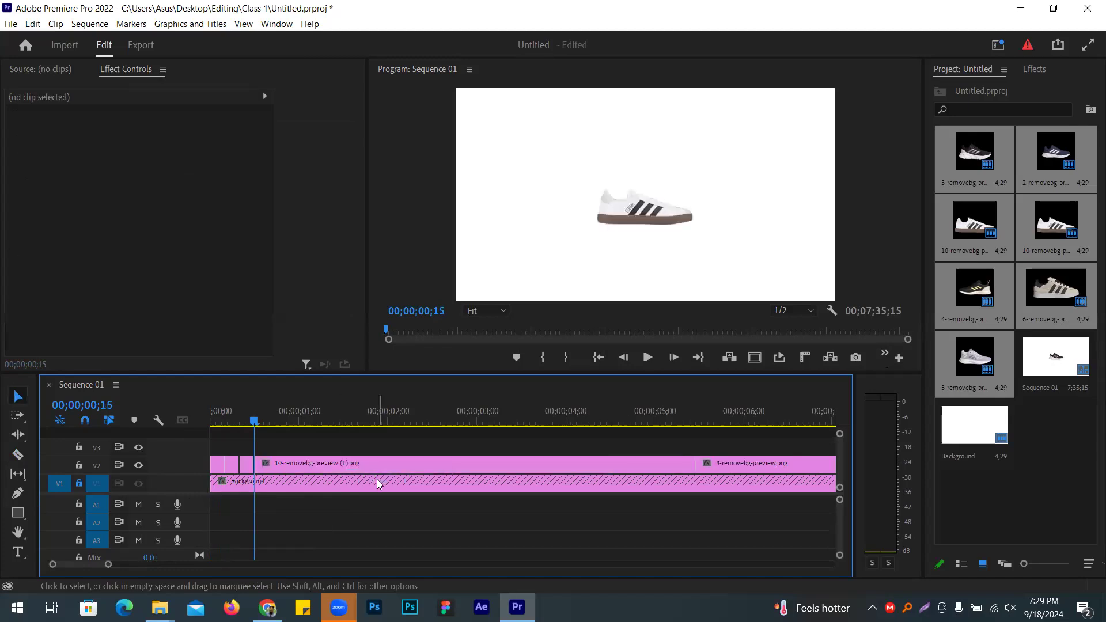
# Step: Cut the 10-removebg-preview (1).png clip at frame 20, delete the rest, and close the gap
pyautogui.hotkey('shift', 'Right')
pyautogui.press('c')
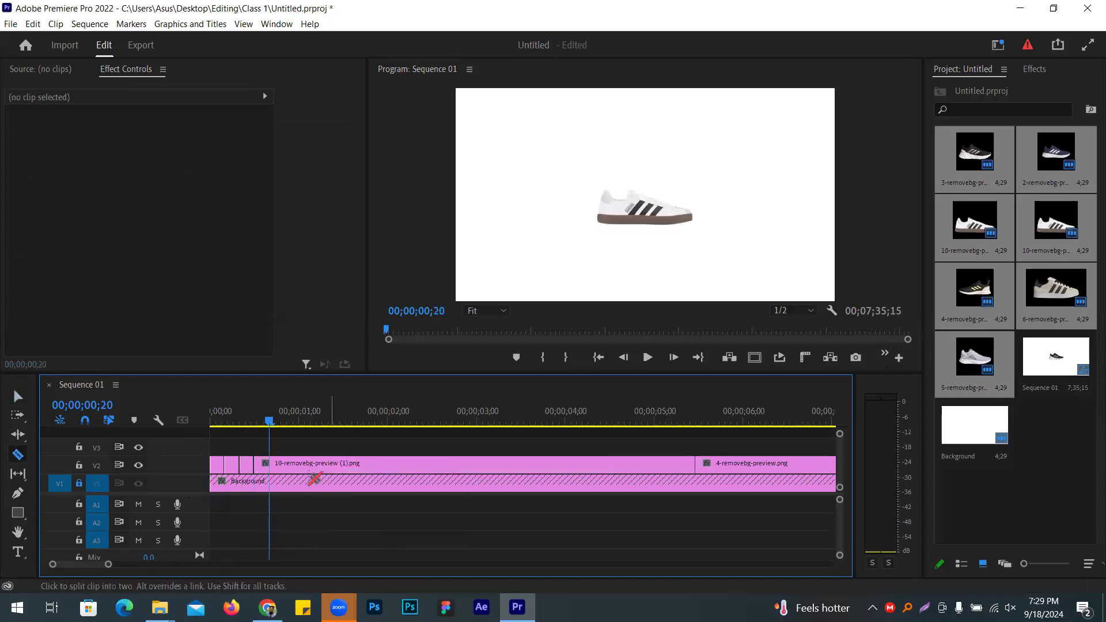
pyautogui.click(273, 463)
pyautogui.press('v')
pyautogui.click(285, 465)
pyautogui.press('Delete')
pyautogui.rightClick(303, 472)
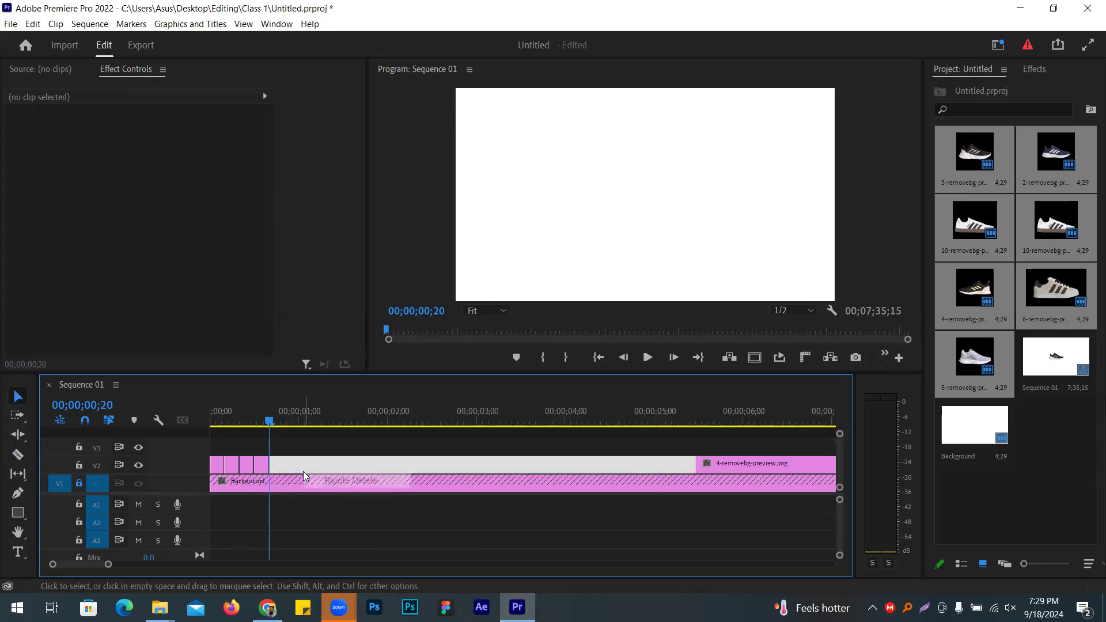
pyautogui.click(358, 482)
# Step: Cut the 4-removebg-preview.png clip at frame 25, delete the rest, and close the gap
pyautogui.hotkey('shift', 'Right')
pyautogui.press('c')
pyautogui.click(292, 464)
pyautogui.press('v')
pyautogui.click(316, 462)
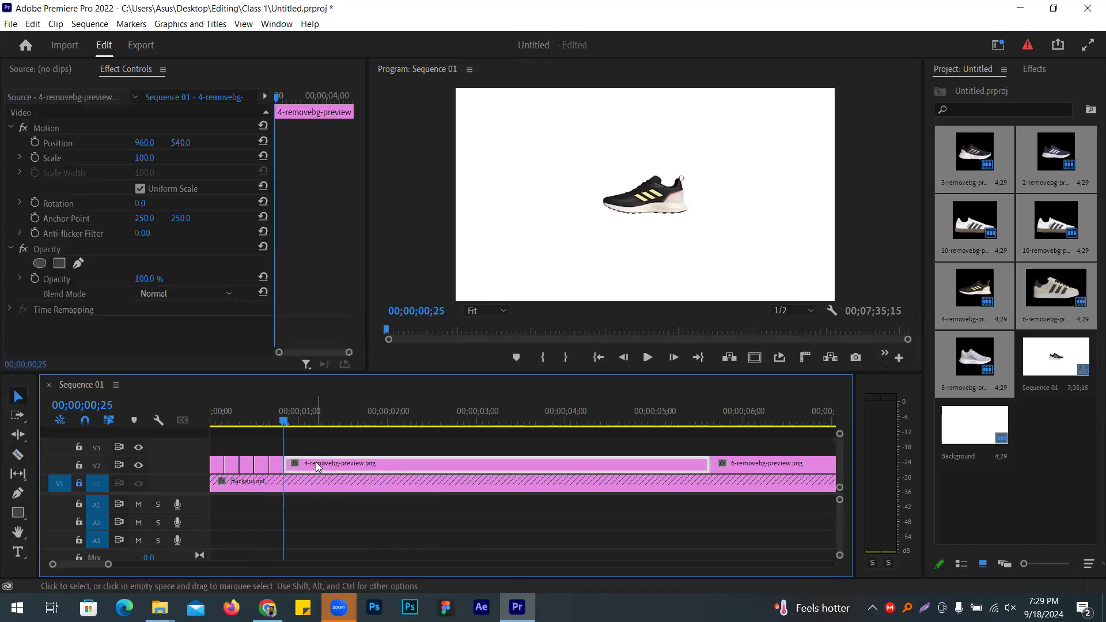
pyautogui.press('Delete')
pyautogui.click(316, 462)
pyautogui.rightClick(316, 462)
pyautogui.click(369, 469)
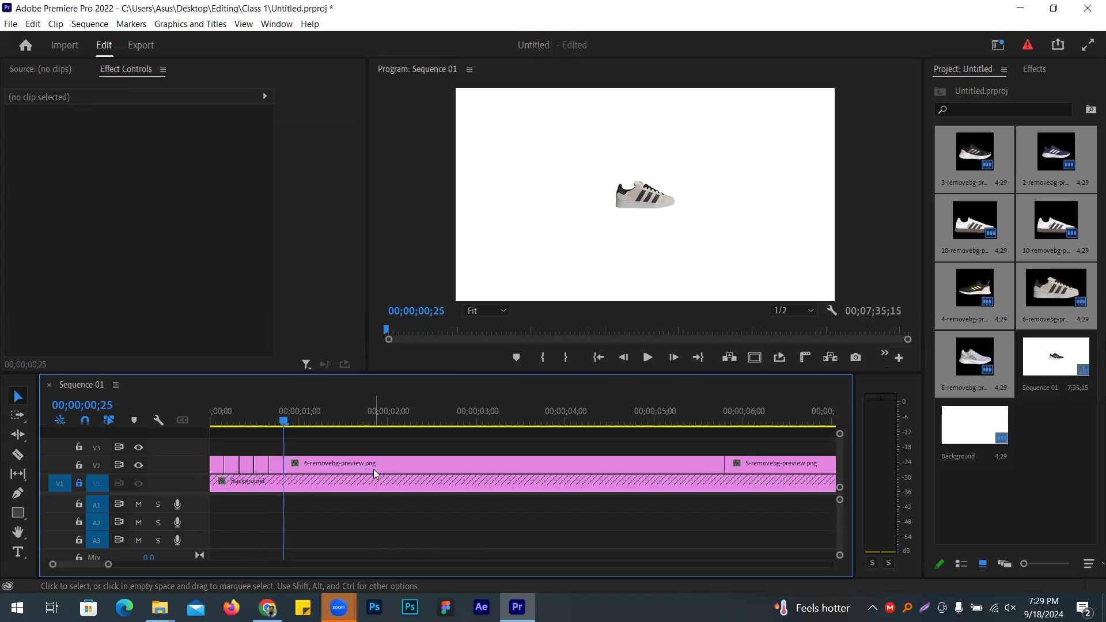
# Step: Cut the 6-removebg-preview.png clip at one second, delete the rest, and close the gap
pyautogui.hotkey('shift', 'Right')
pyautogui.press('c')
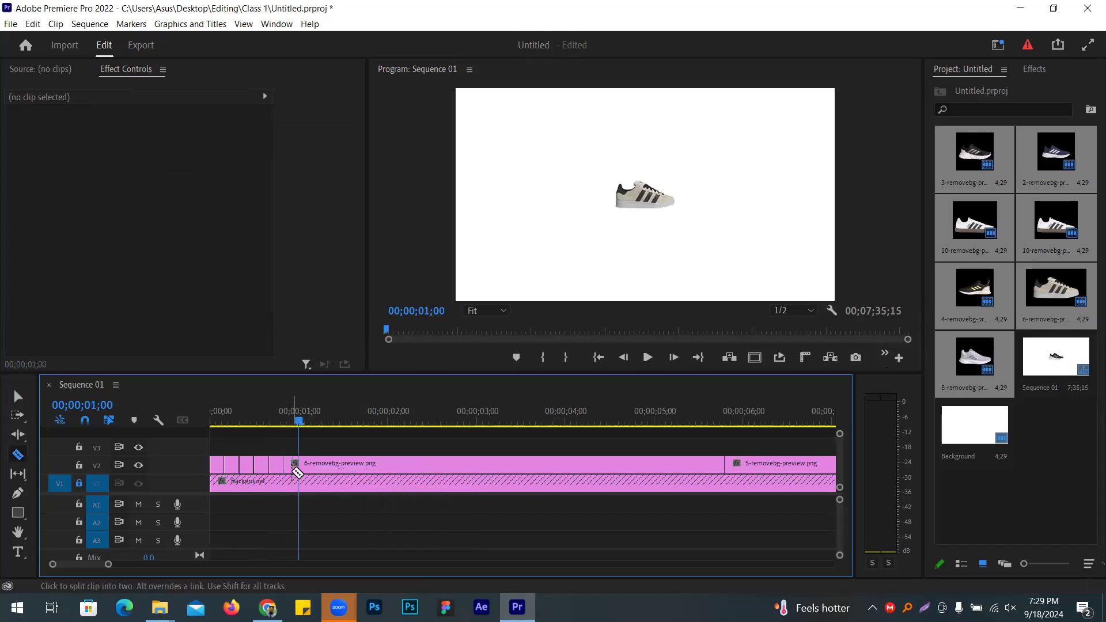
pyautogui.click(303, 465)
pyautogui.press('v')
pyautogui.click(340, 464)
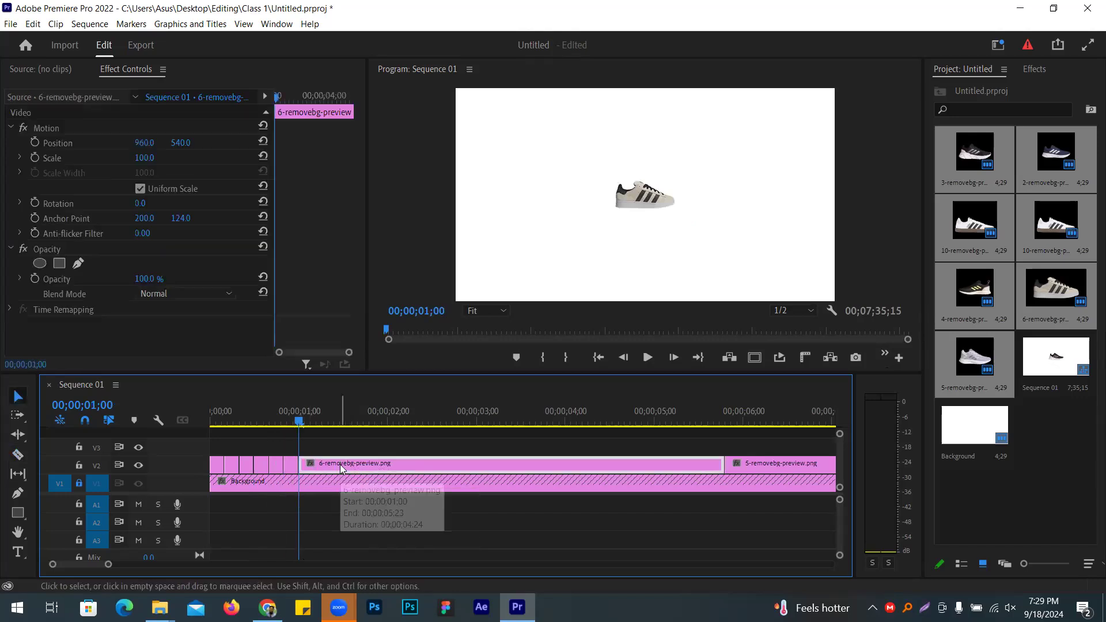
pyautogui.press('Delete')
pyautogui.rightClick(340, 464)
pyautogui.click(398, 472)
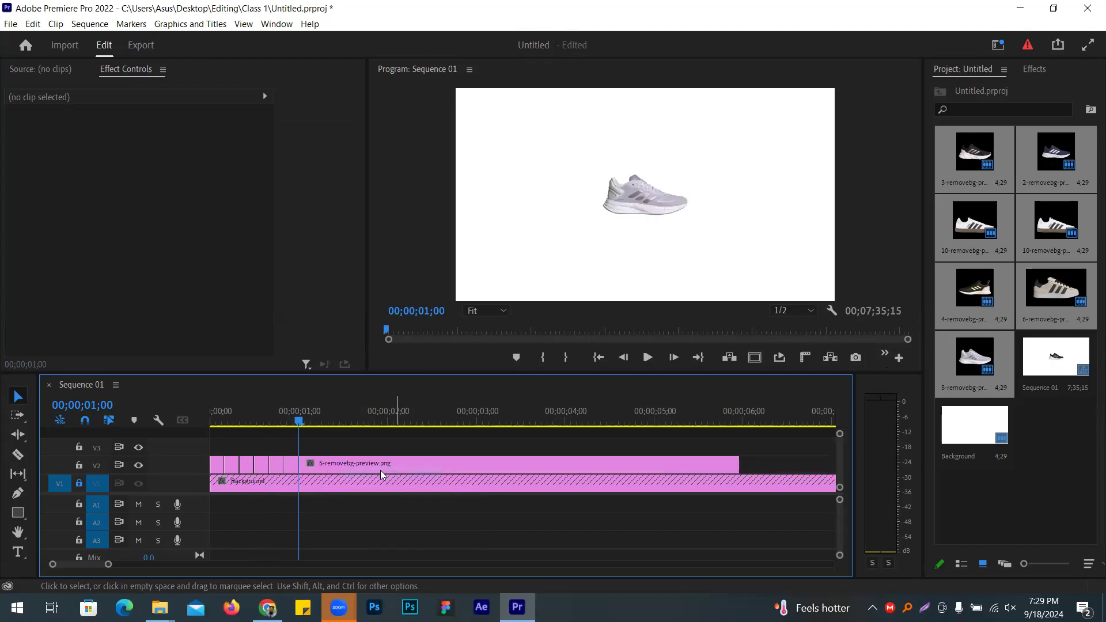
# Step: Trim the last shoe clip at 1;05, return to the start, and unlock track V1
pyautogui.hotkey('shift', 'Right')
pyautogui.press('c')
pyautogui.click(314, 464)
pyautogui.press('v')
pyautogui.click(329, 464)
pyautogui.press('Delete')
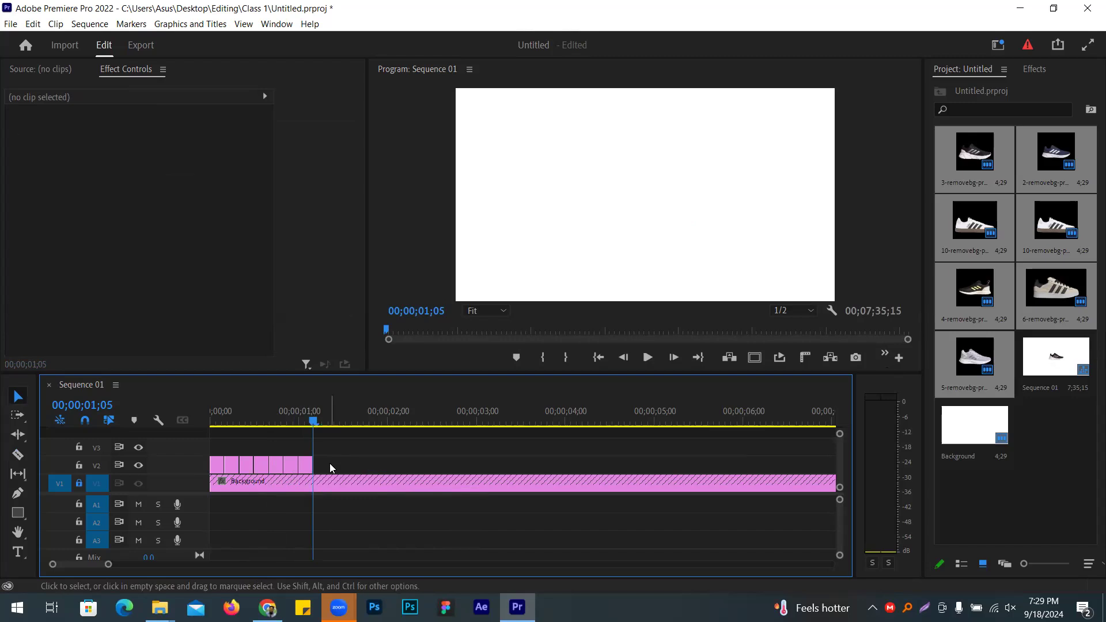
pyautogui.press('Home')
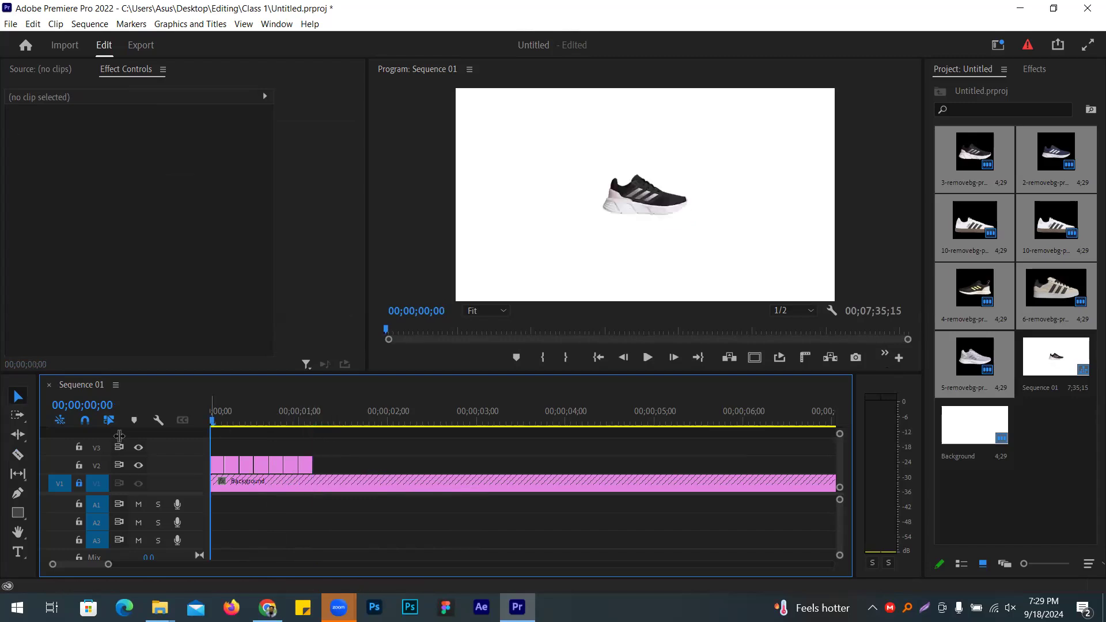
pyautogui.click(79, 483)
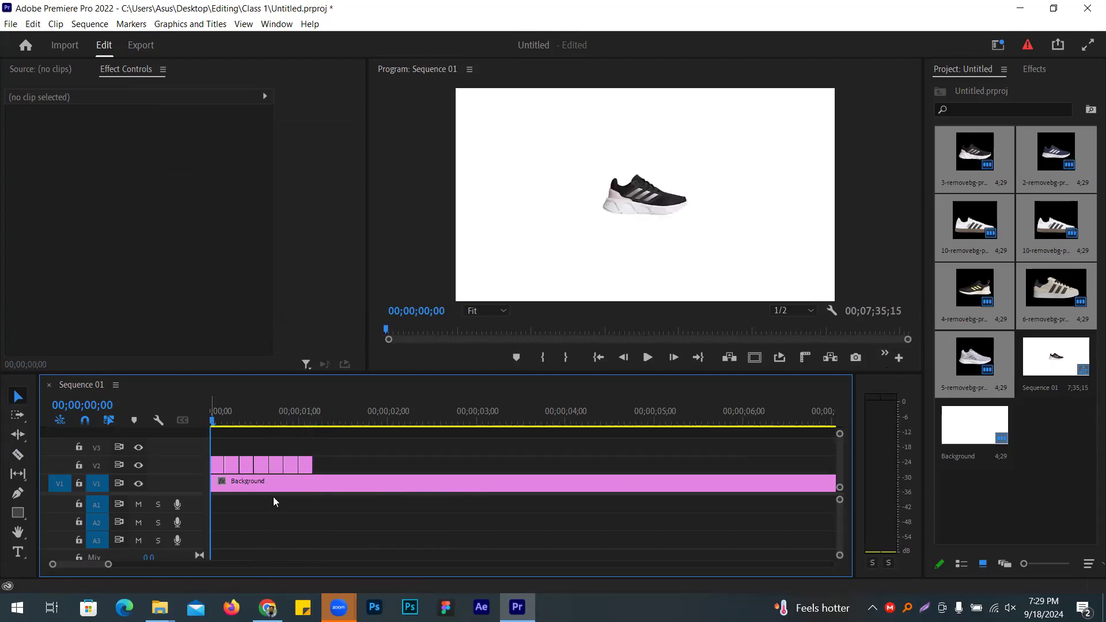
# Step: Split the white Background at 00;00;01;05 and delete the part beyond the shoe images
pyautogui.click(305, 486)
pyautogui.hotkey('ctrl', 's')
pyautogui.moveTo(212, 414); pyautogui.dragTo(321, 468)
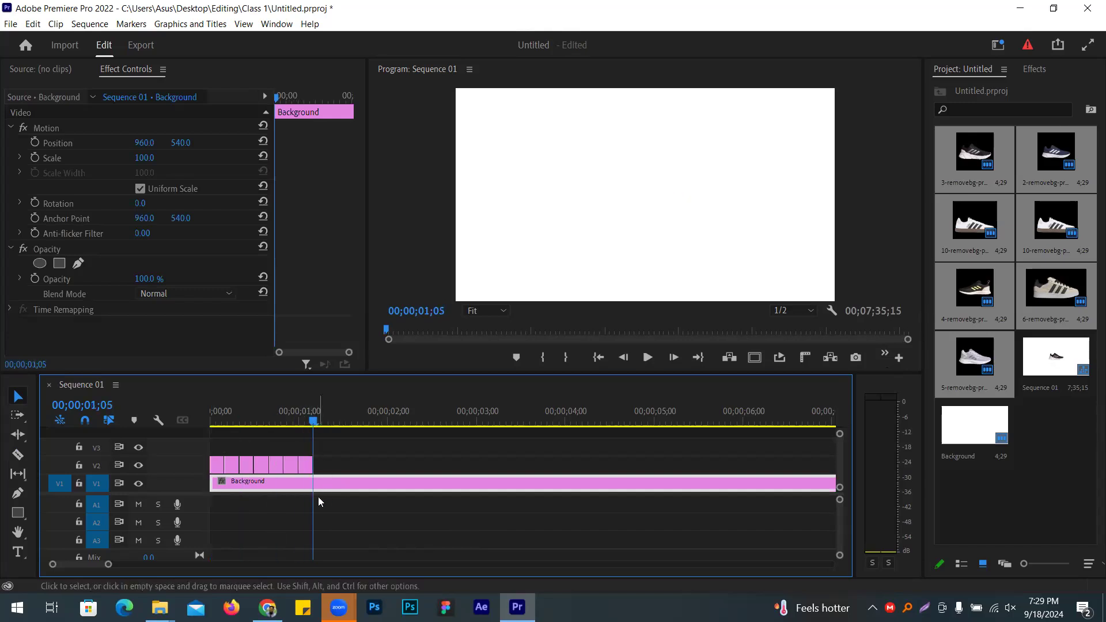
pyautogui.press('c')
pyautogui.click(312, 482)
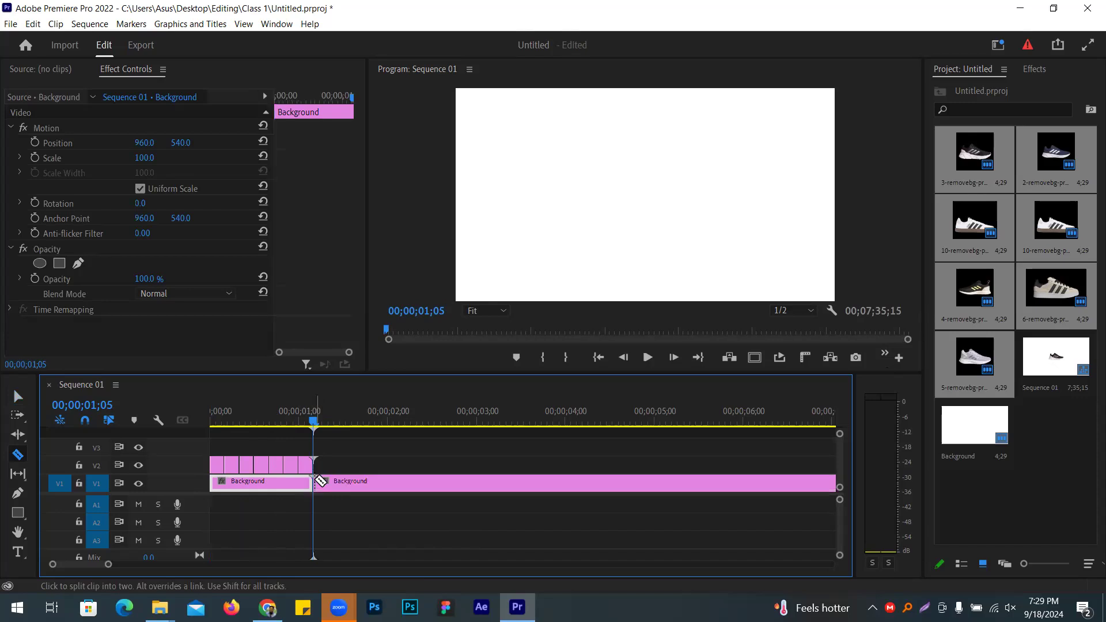
pyautogui.press('v')
pyautogui.click(373, 484)
pyautogui.press('Delete')
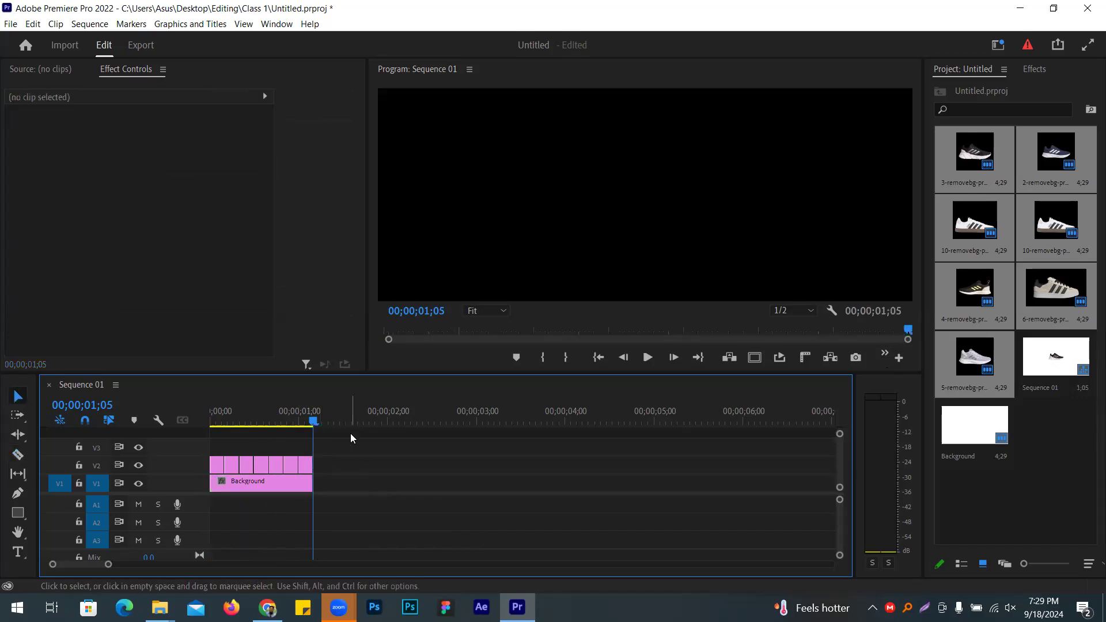
# Step: Preview the 1;05 sequence several times, then scrub back to the navy shoe frame
pyautogui.press('space')
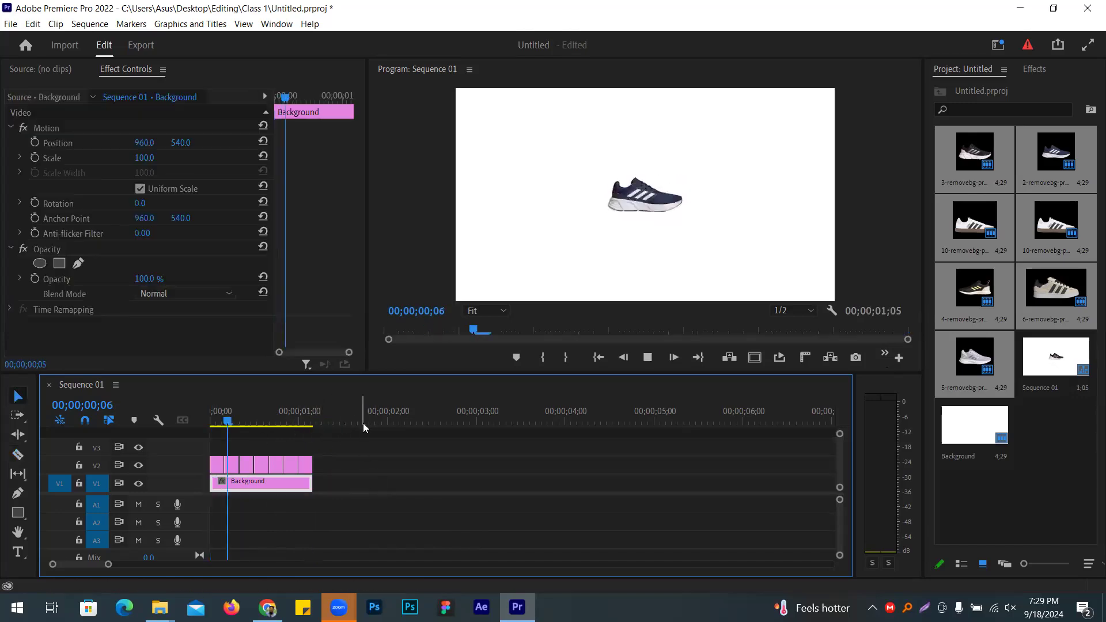
pyautogui.press('space')
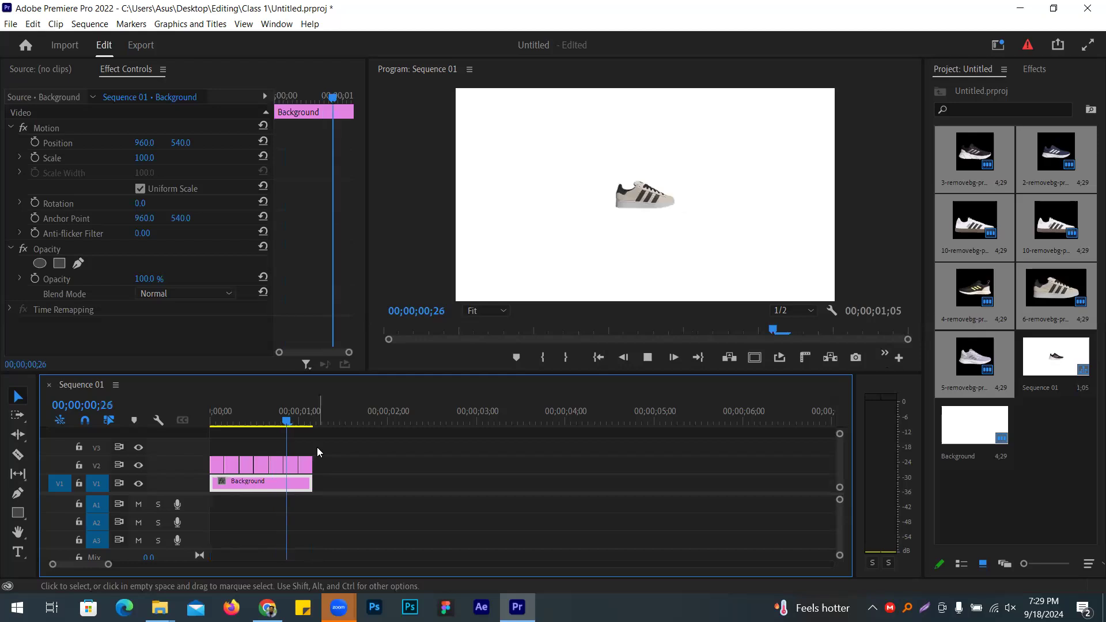
pyautogui.press('space')
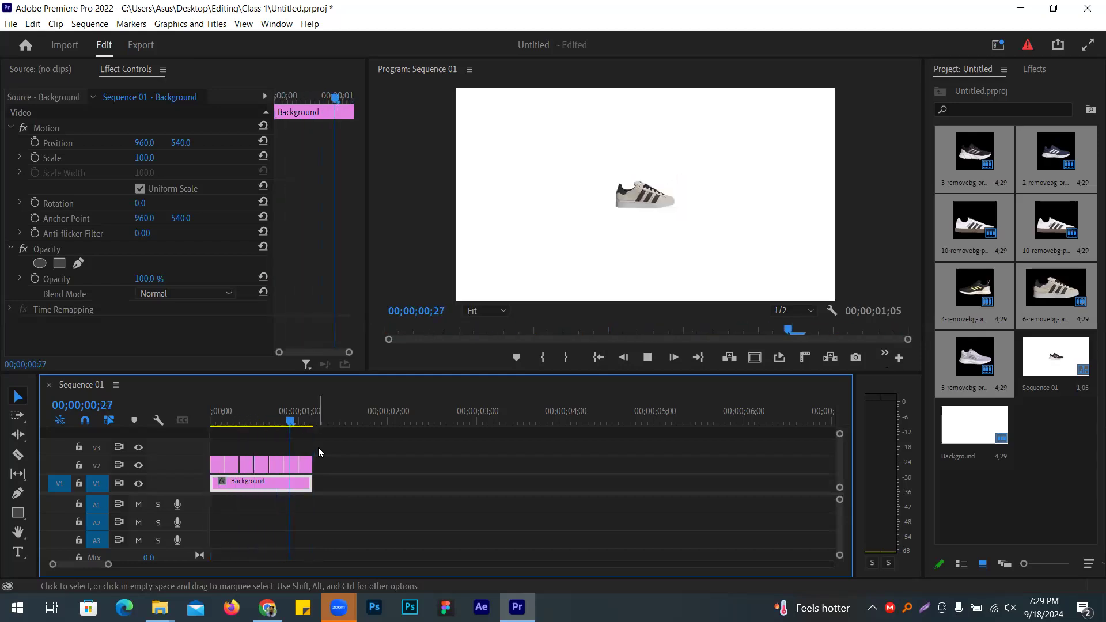
pyautogui.press('space')
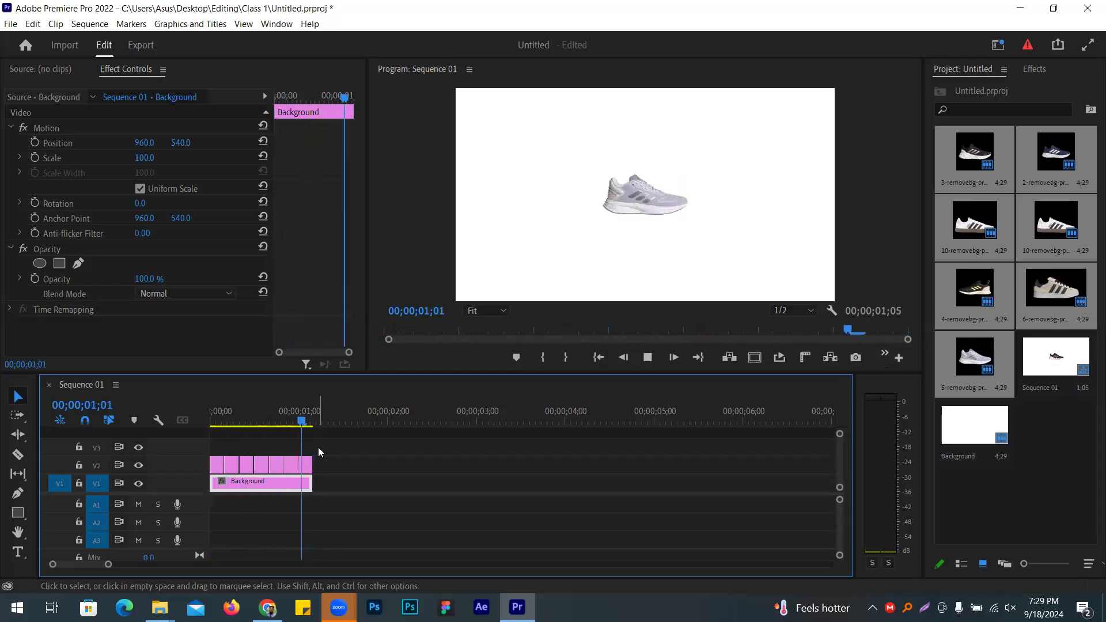
pyautogui.press('space')
pyautogui.moveTo(301, 442); pyautogui.dragTo(208, 421)
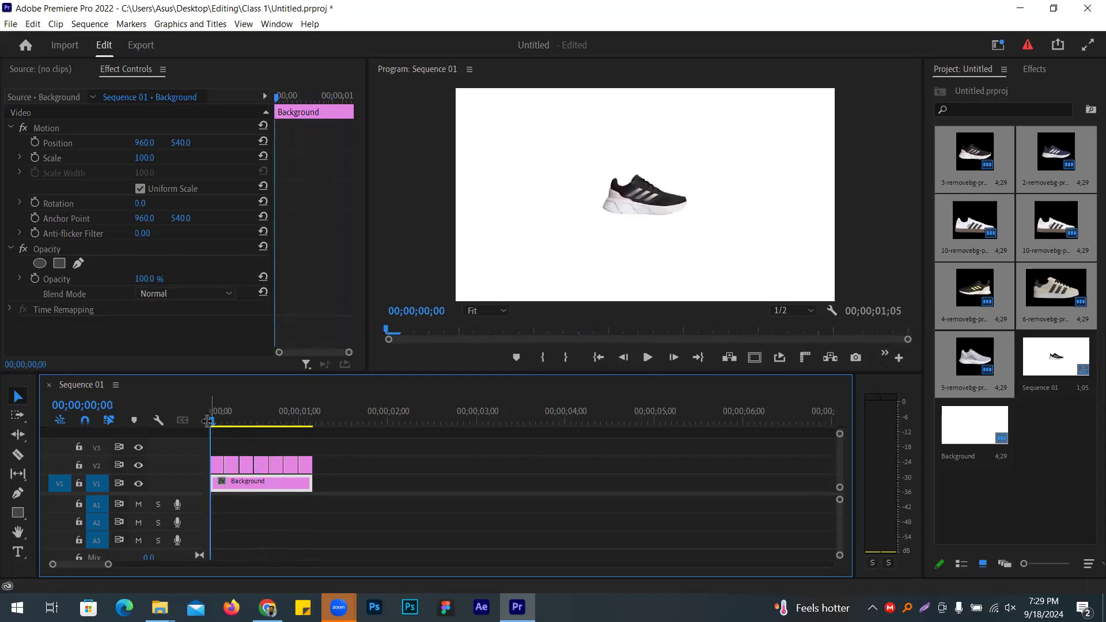
# Step: Move shoe clips 2–6 to V3 and extend 3-removebg's out point to 00;00;00;10
pyautogui.moveTo(109, 567); pyautogui.dragTo(74, 565)
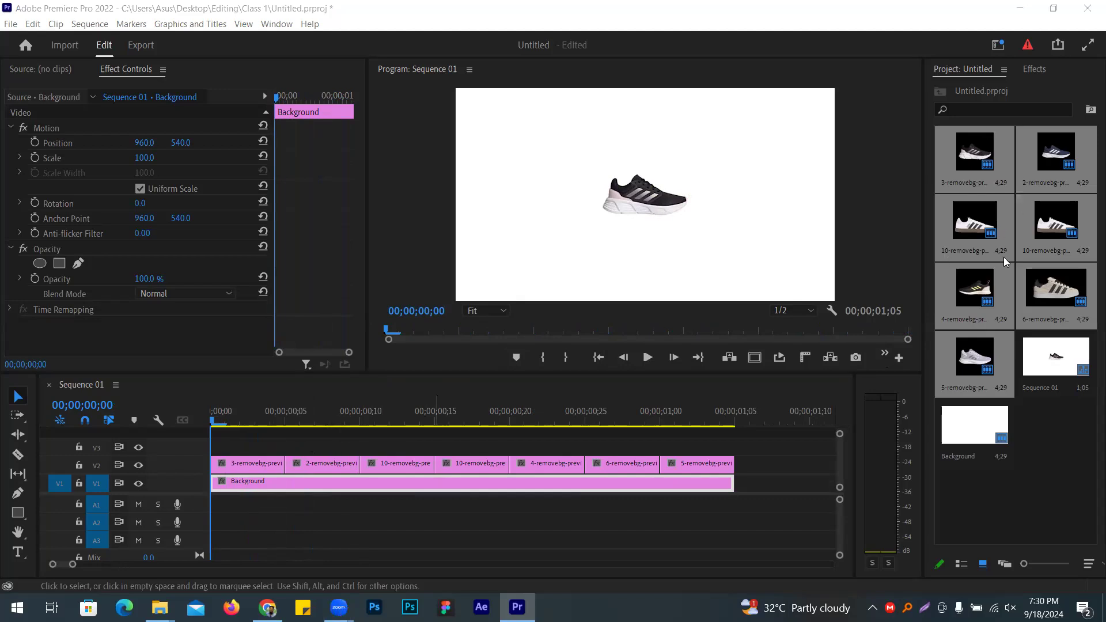
pyautogui.moveTo(315, 448); pyautogui.dragTo(675, 469)
pyautogui.moveTo(344, 465); pyautogui.dragTo(568, 446)
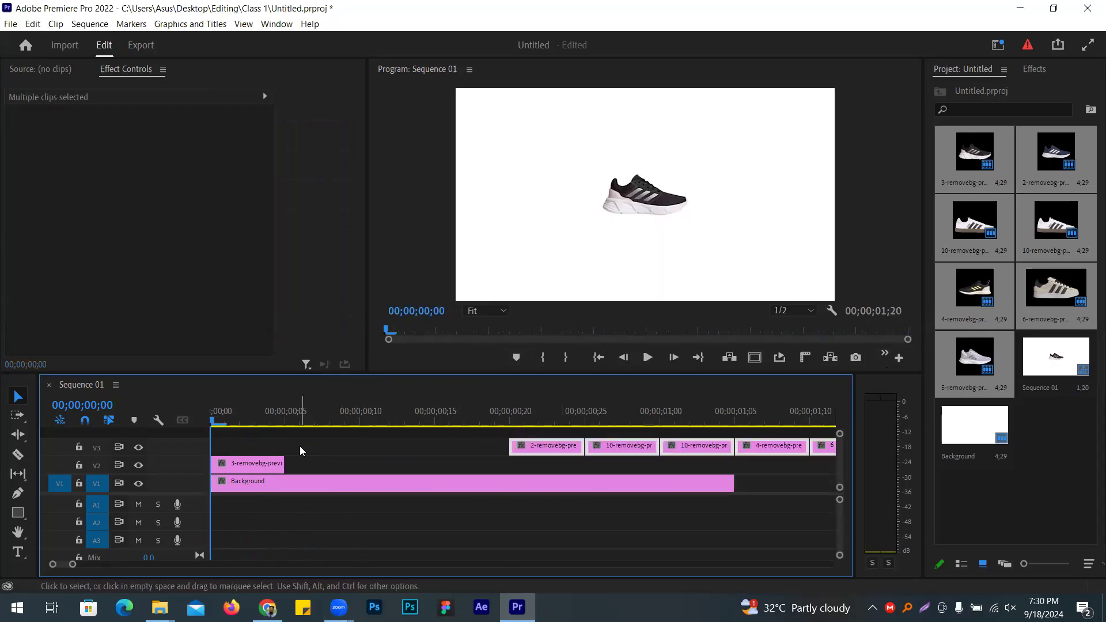
pyautogui.hotkey('shift', 'Down')
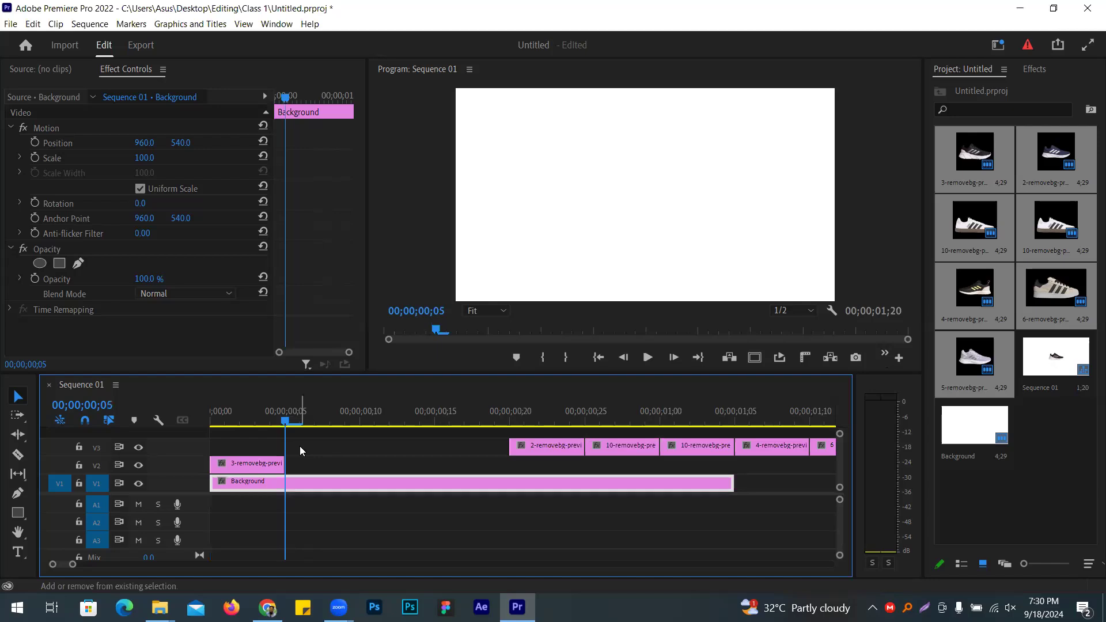
pyautogui.hotkey('shift', 'Right')
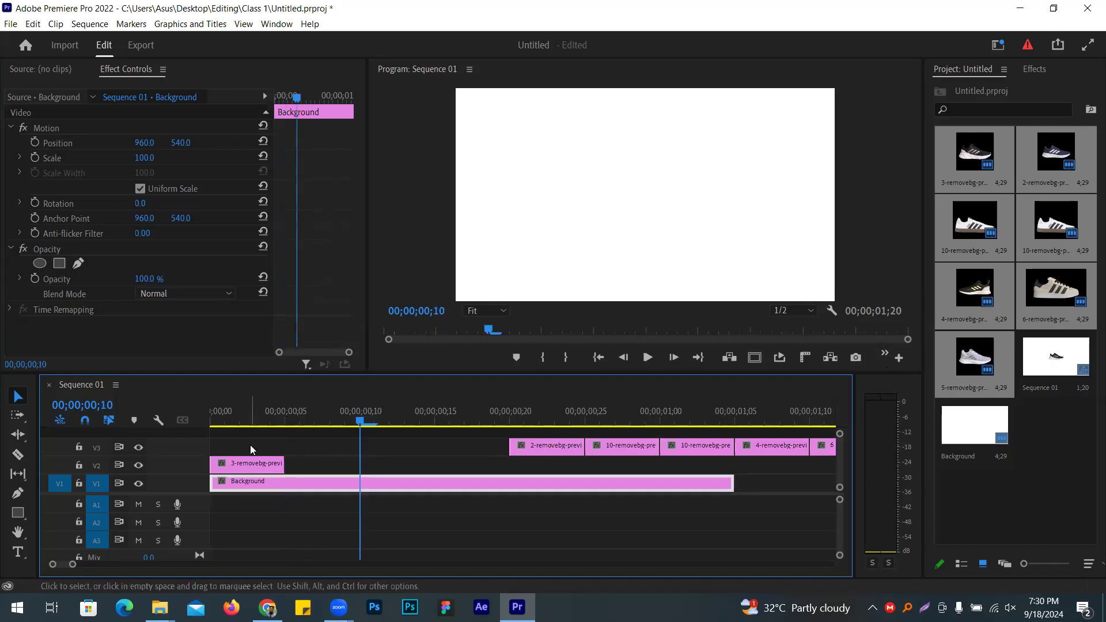
pyautogui.moveTo(288, 464); pyautogui.dragTo(360, 465)
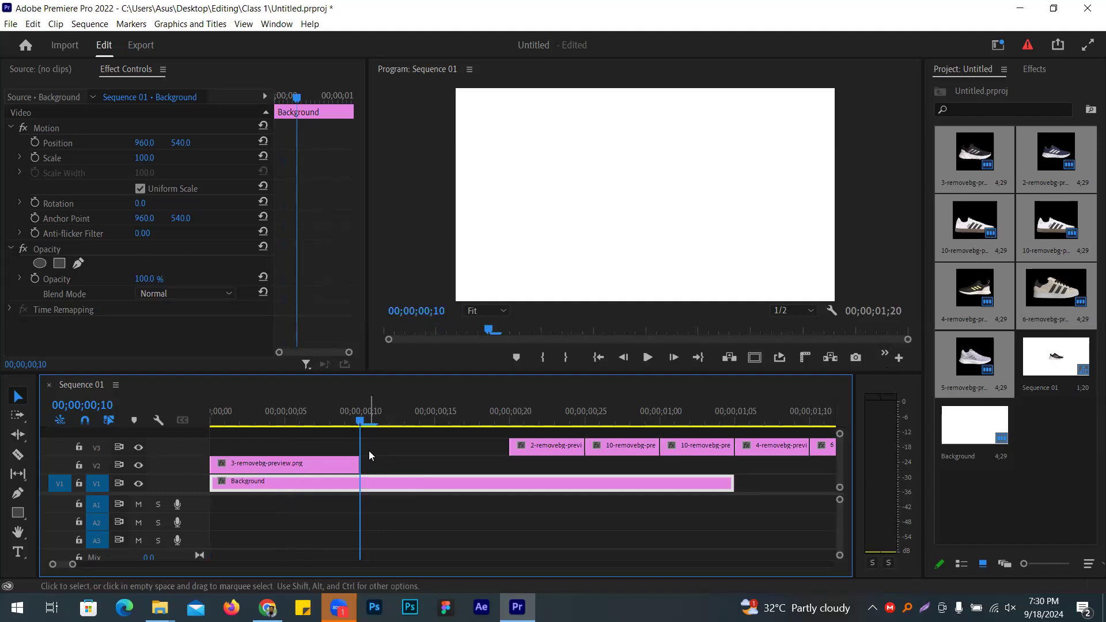
# Step: Bring the shoe clips back down to V2 and ripple-delete the gap before them
pyautogui.moveTo(509, 448); pyautogui.dragTo(628, 466)
pyautogui.click(485, 444)
pyautogui.moveTo(485, 443); pyautogui.dragTo(705, 463)
pyautogui.moveTo(508, 453); pyautogui.dragTo(510, 464)
pyautogui.rightClick(440, 464)
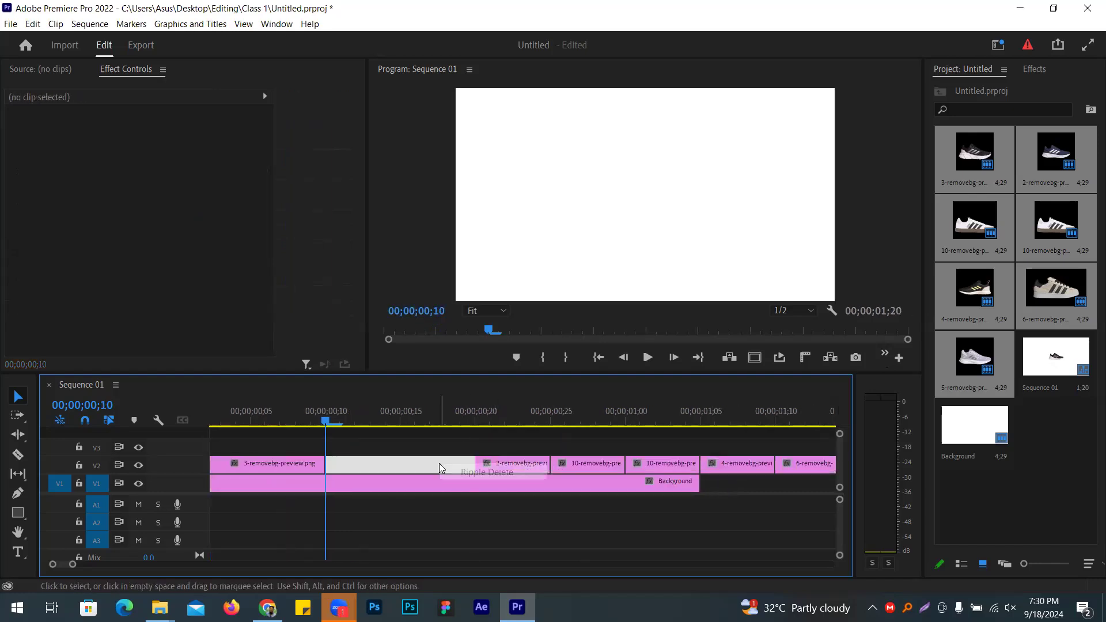
pyautogui.click(473, 471)
# Step: Shift the later shoe clips right and extend 2-removebg to end at 00;00;00;20
pyautogui.press('Down')
pyautogui.press('Down')
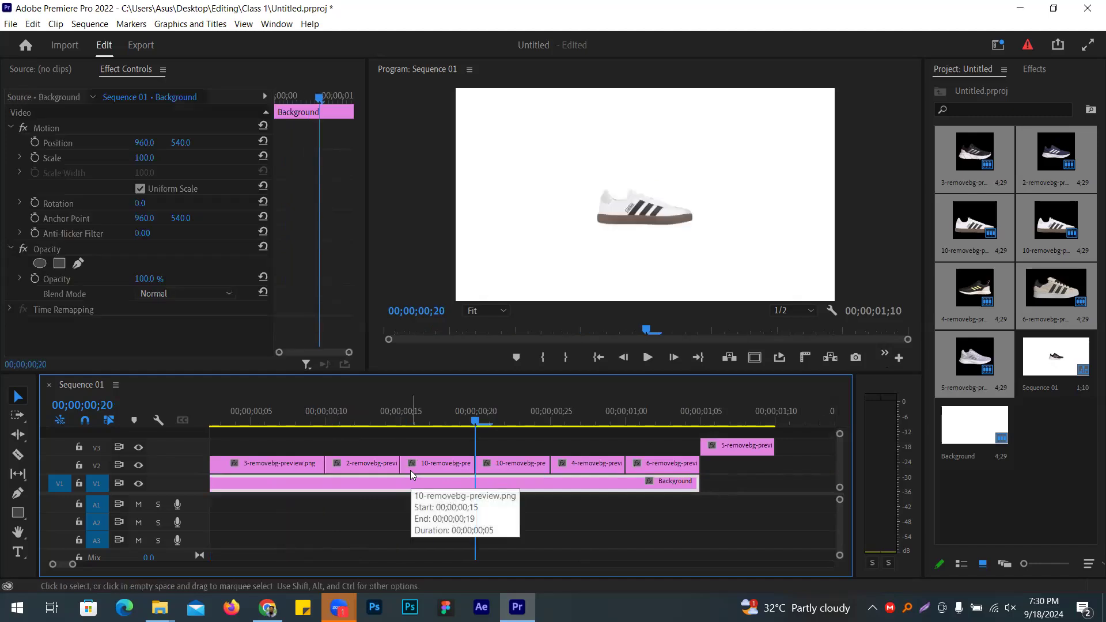
pyautogui.moveTo(445, 448); pyautogui.dragTo(680, 468)
pyautogui.moveTo(491, 472); pyautogui.dragTo(692, 461)
pyautogui.hotkey('ctrl', 'z')
pyautogui.click(463, 441)
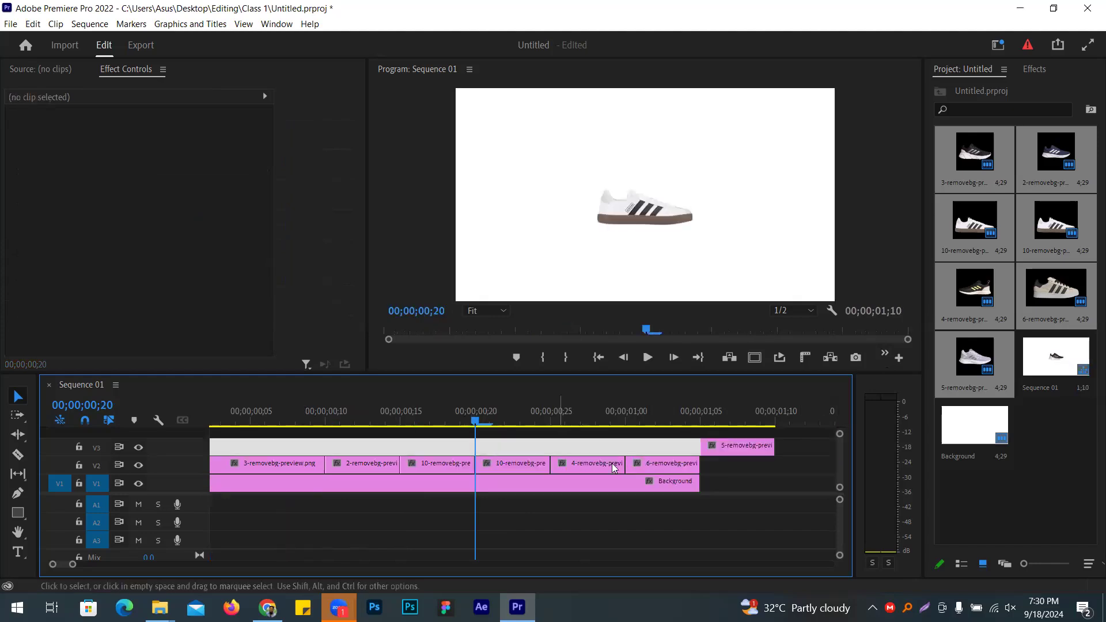
pyautogui.click(728, 461)
pyautogui.moveTo(728, 461)
pyautogui.mouseDown()
pyautogui.moveTo(464, 442)
pyautogui.moveTo(632, 468)
pyautogui.moveTo(743, 465)
pyautogui.mouseUp()
pyautogui.moveTo(401, 464); pyautogui.dragTo(480, 465)
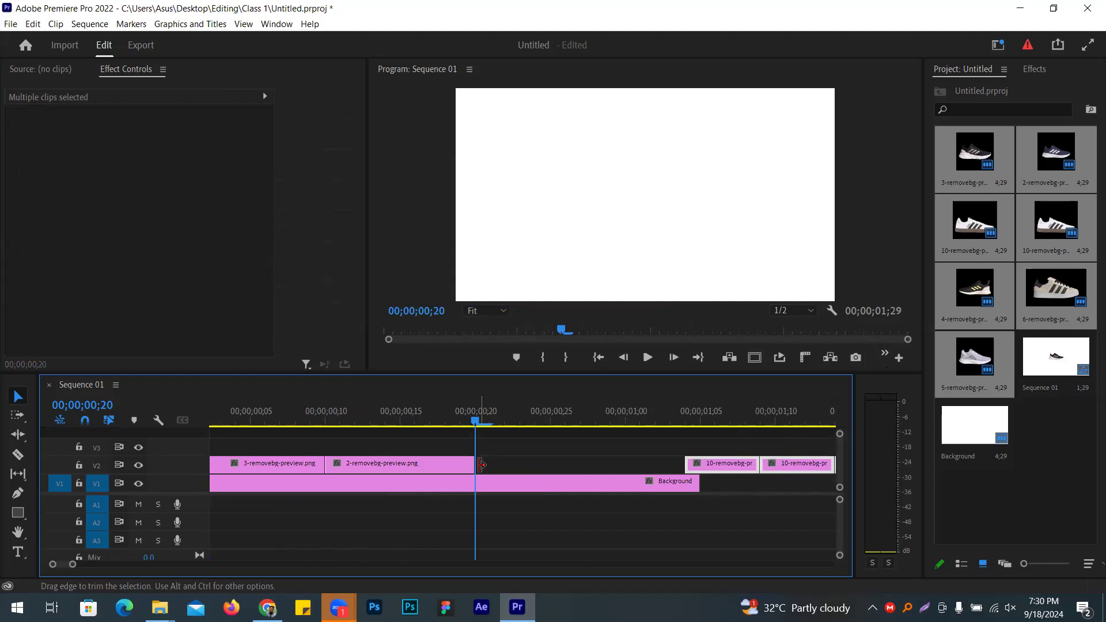
# Step: Place both 10-removebg clips back-to-back at ten frames each and extend 4-removebg to ten frames
pyautogui.hotkey('shift', 'Right')
pyautogui.hotkey('shift', 'Right')
pyautogui.moveTo(713, 461); pyautogui.dragTo(625, 465)
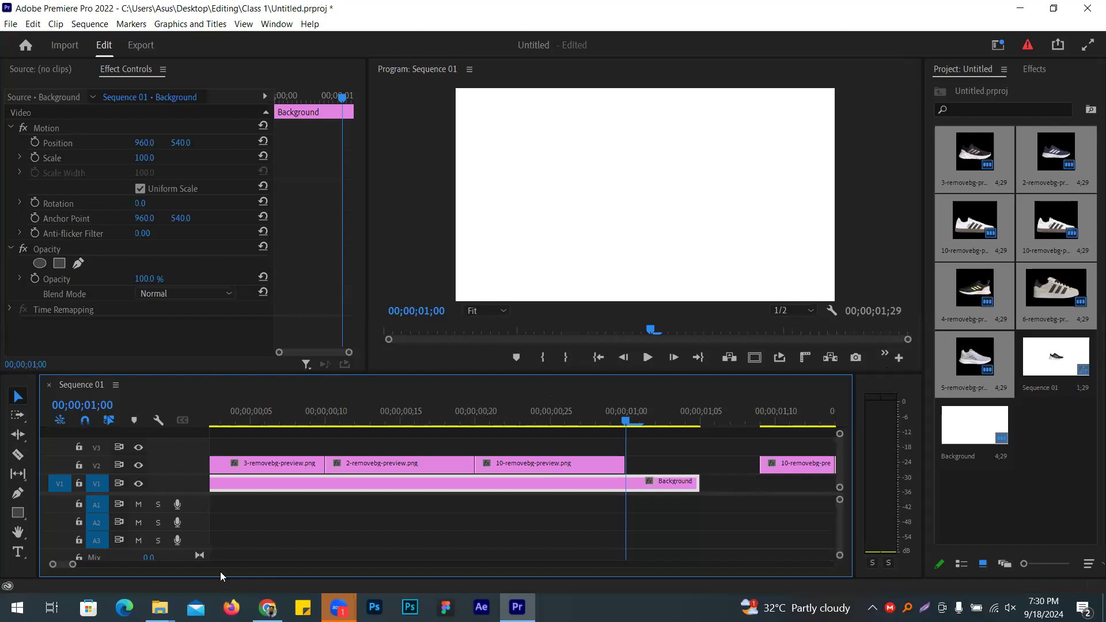
pyautogui.moveTo(73, 565); pyautogui.dragTo(76, 564)
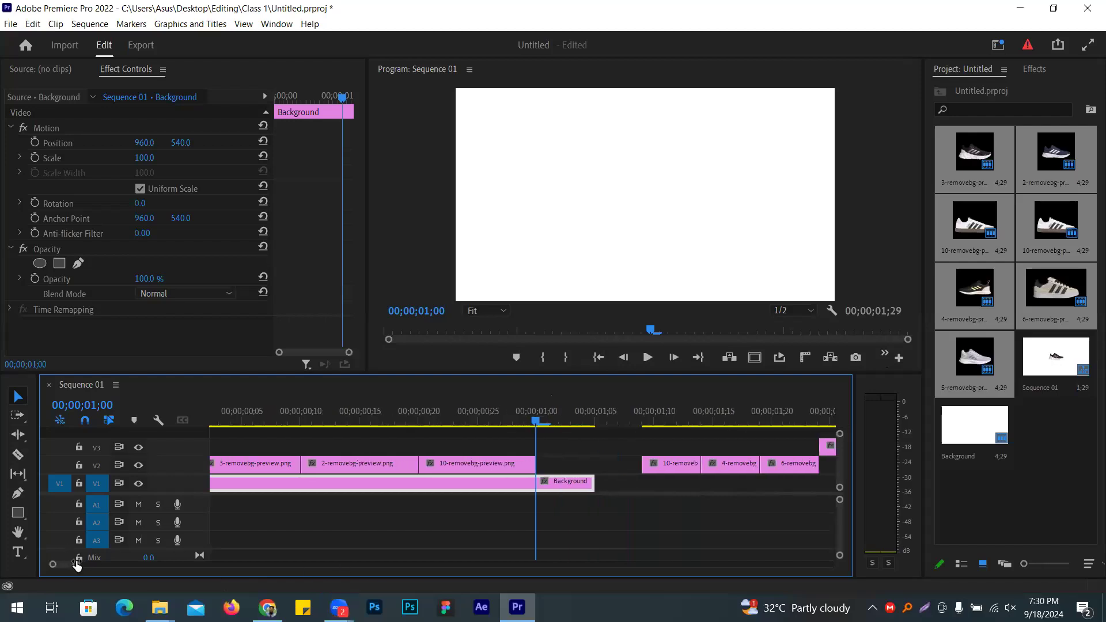
pyautogui.press('Down')
pyautogui.press('Down')
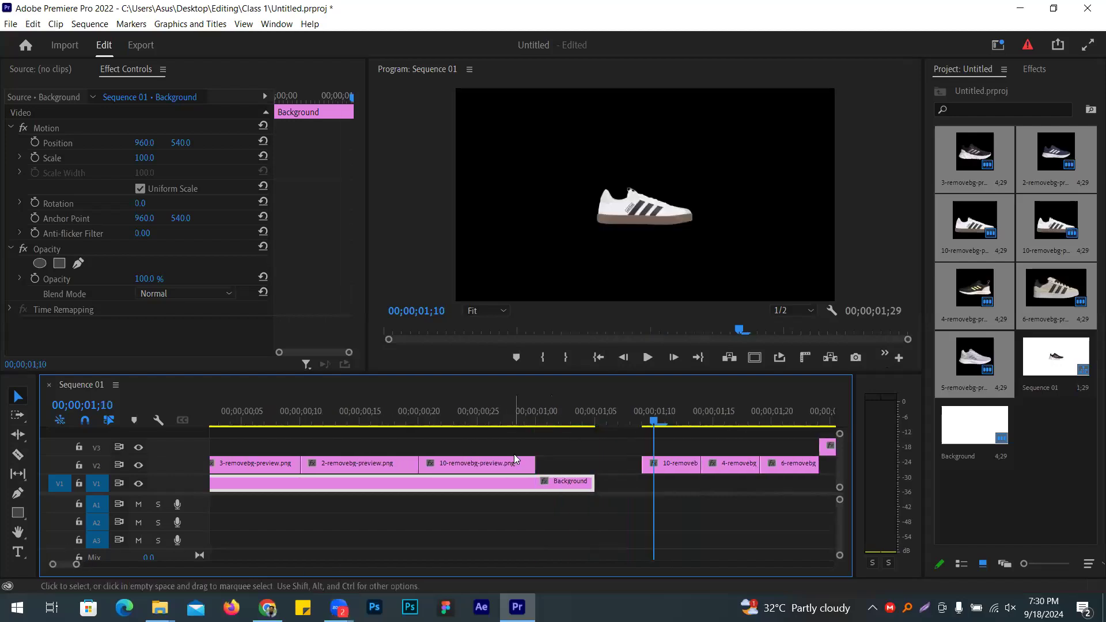
pyautogui.moveTo(691, 459); pyautogui.dragTo(540, 460)
pyautogui.press('Right')
pyautogui.press('Right')
pyautogui.press('Right')
pyautogui.press('Right')
pyautogui.press('Right')
pyautogui.press('Right')
pyautogui.press('Right')
pyautogui.press('Right')
pyautogui.press('Right')
pyautogui.press('Right')
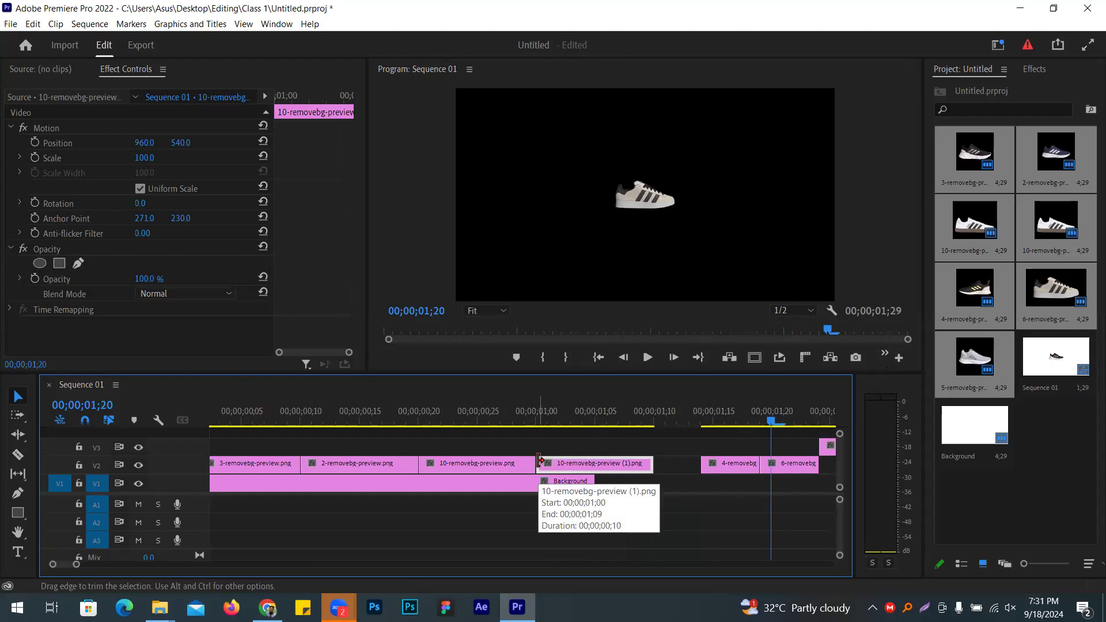
pyautogui.moveTo(805, 468); pyautogui.dragTo(813, 466)
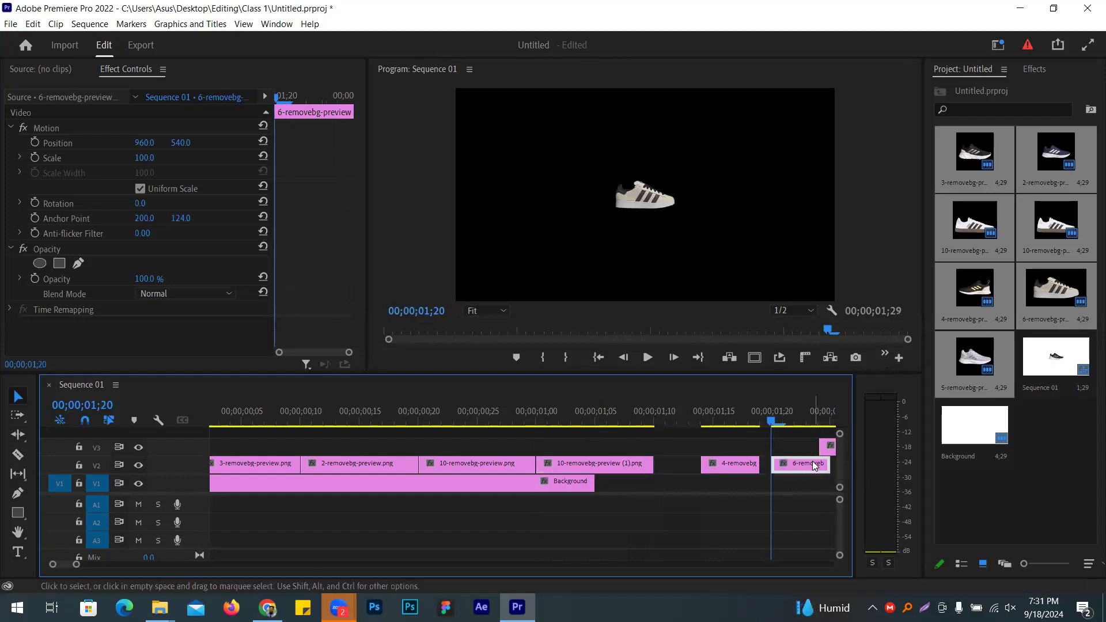
pyautogui.moveTo(741, 474); pyautogui.dragTo(651, 463)
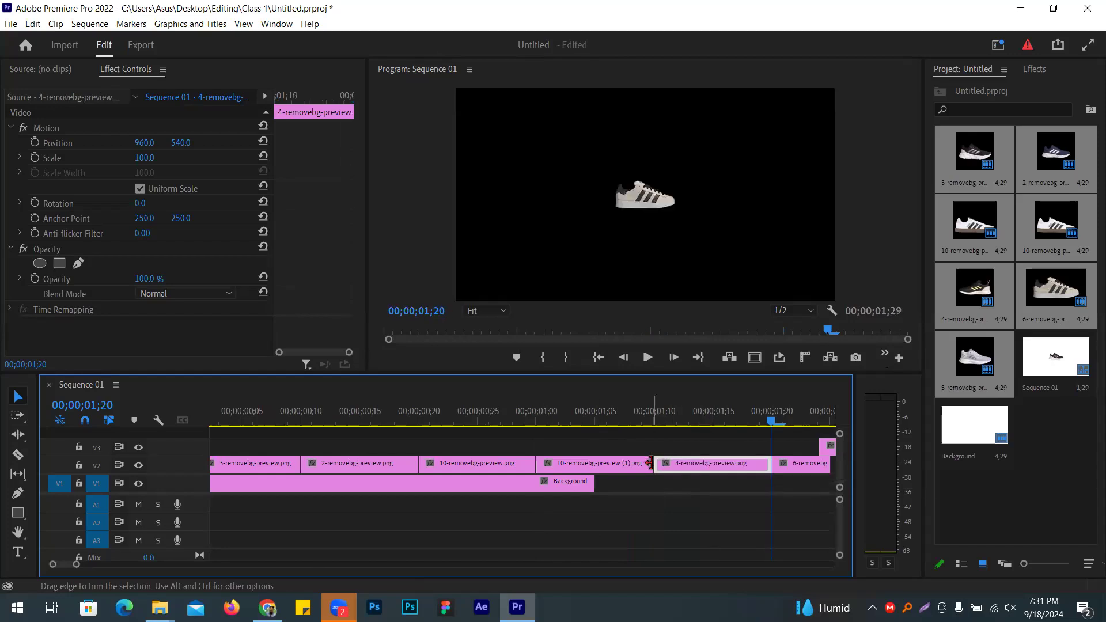
# Step: Extend the 6-removebg clip to end at 00;00;02;00
pyautogui.press('space')
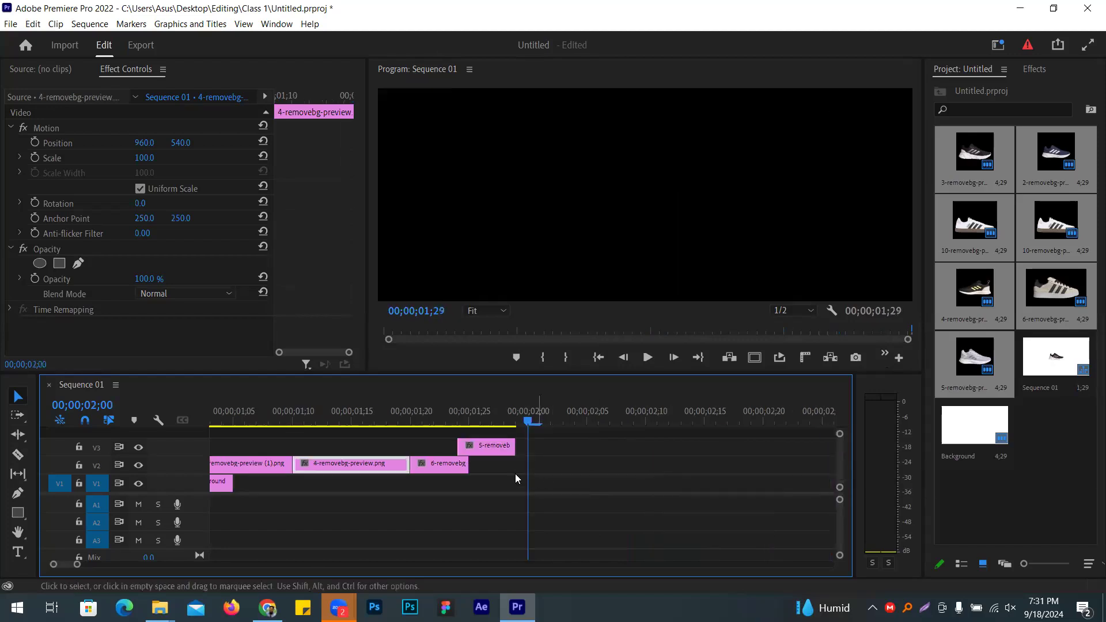
pyautogui.moveTo(501, 450); pyautogui.dragTo(596, 451)
pyautogui.click(461, 464)
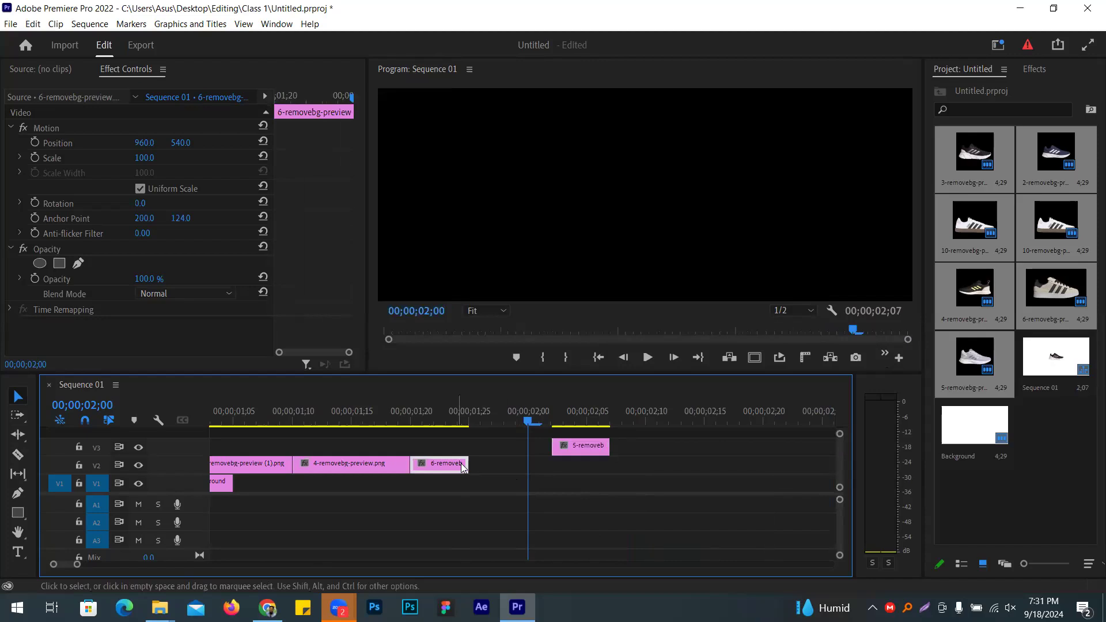
pyautogui.moveTo(471, 466); pyautogui.dragTo(646, 464)
# Step: Extend 5-removebg and the white Background to end at 00;00;02;10, then scrub back
pyautogui.hotkey('shift', 'Right')
pyautogui.hotkey('shift', 'Right')
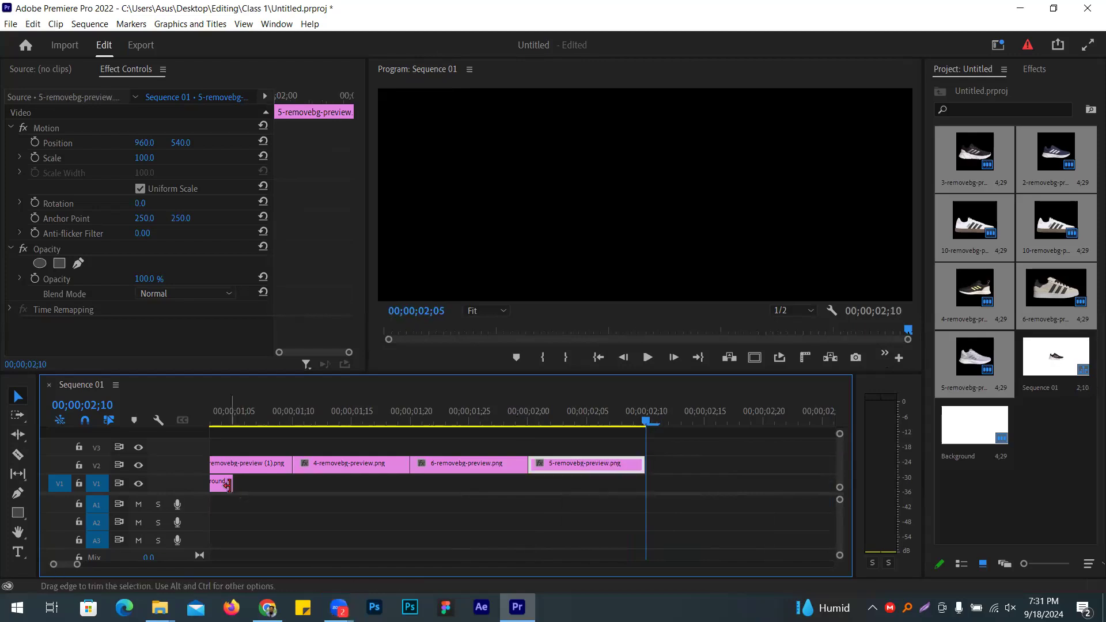
pyautogui.click(237, 487)
pyautogui.moveTo(237, 486); pyautogui.dragTo(587, 487)
pyautogui.moveTo(646, 486); pyautogui.dragTo(646, 486)
pyautogui.moveTo(646, 425); pyautogui.dragTo(7, 398)
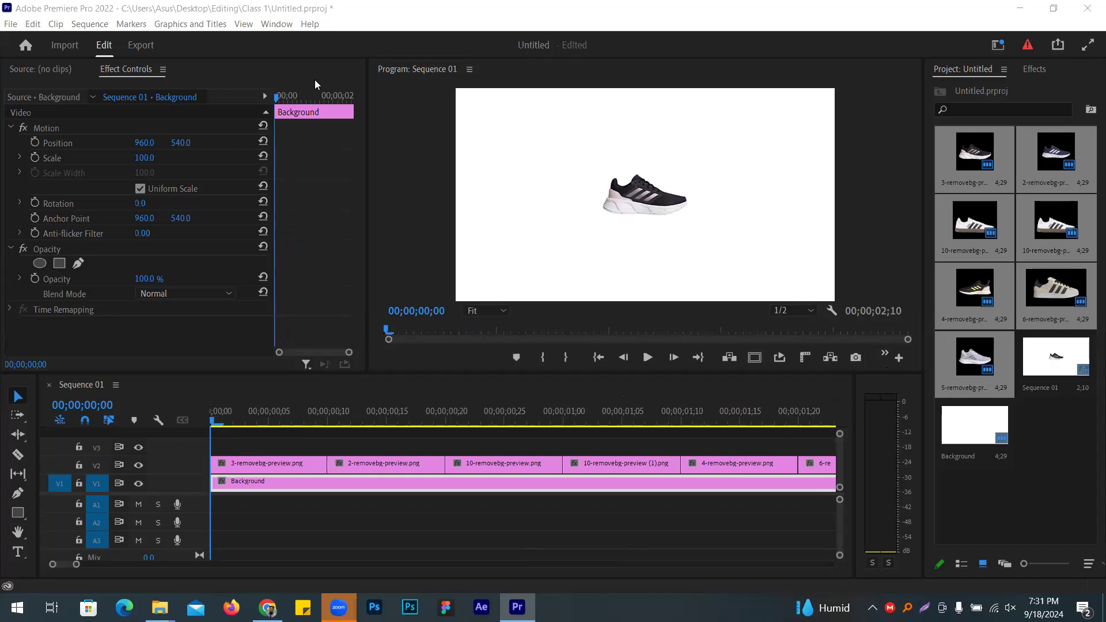
# Step: Play back the lengthened 2;10 sequence to review it
pyautogui.click(117, 570)
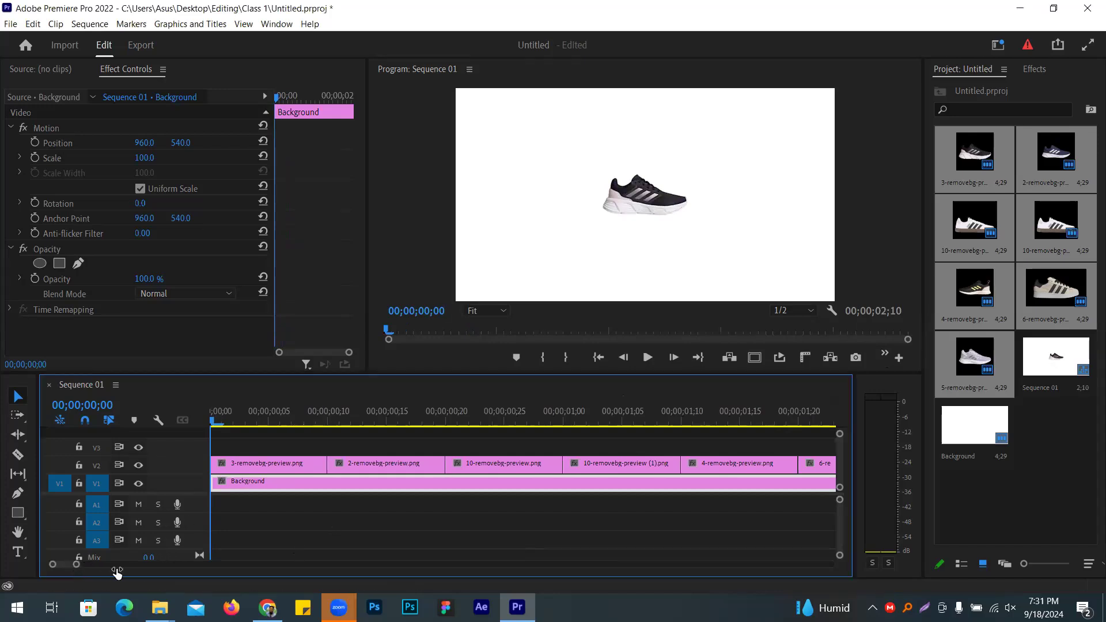
pyautogui.moveTo(117, 570); pyautogui.dragTo(138, 572)
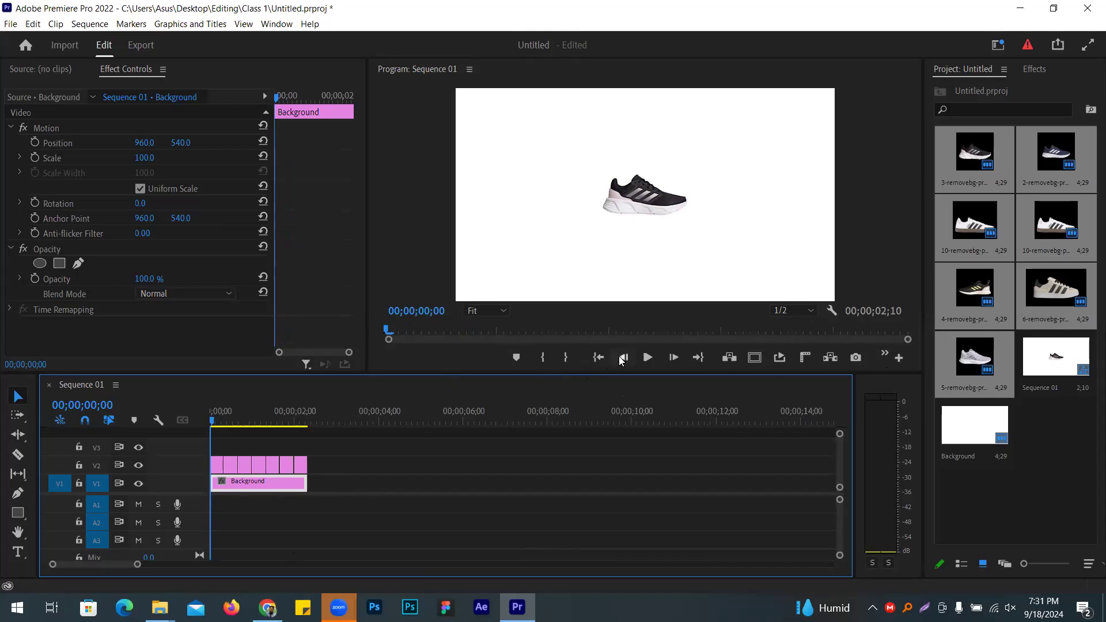
pyautogui.click(647, 358)
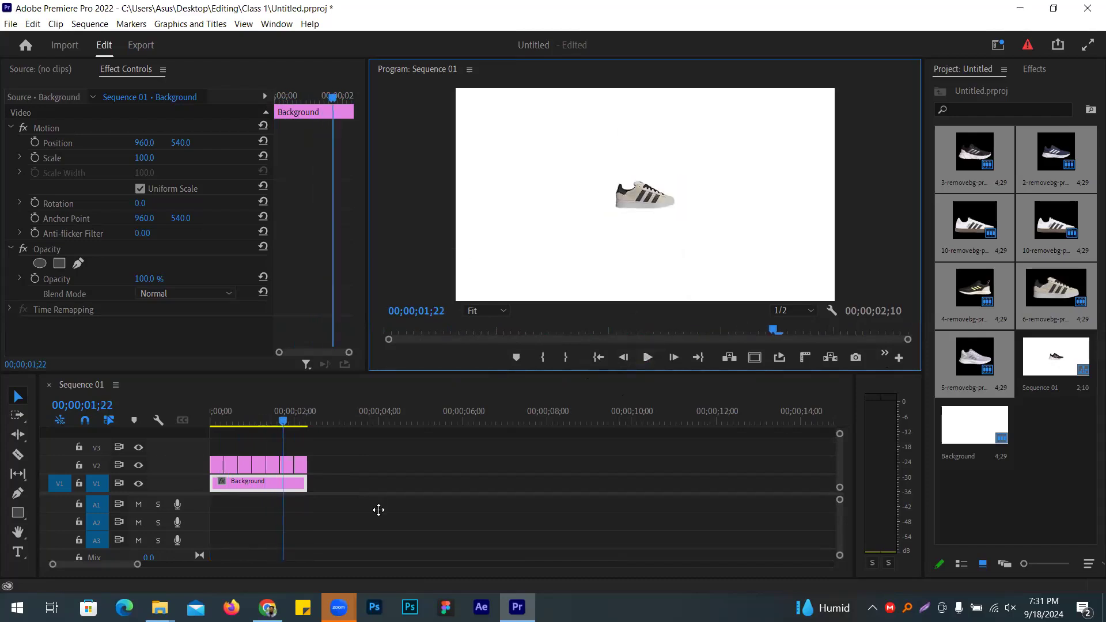
# Step: Undo three edits back to the 1;05 seven-clip sequence and select the first shoe clip
pyautogui.hotkey('ctrl', 'z')
pyautogui.hotkey('ctrl', 'z')
pyautogui.hotkey('ctrl', 'z')
pyautogui.hotkey('ctrl', 'z')
pyautogui.hotkey('ctrl', 'z')
pyautogui.hotkey('ctrl', 'z')
pyautogui.hotkey('ctrl', 'z')
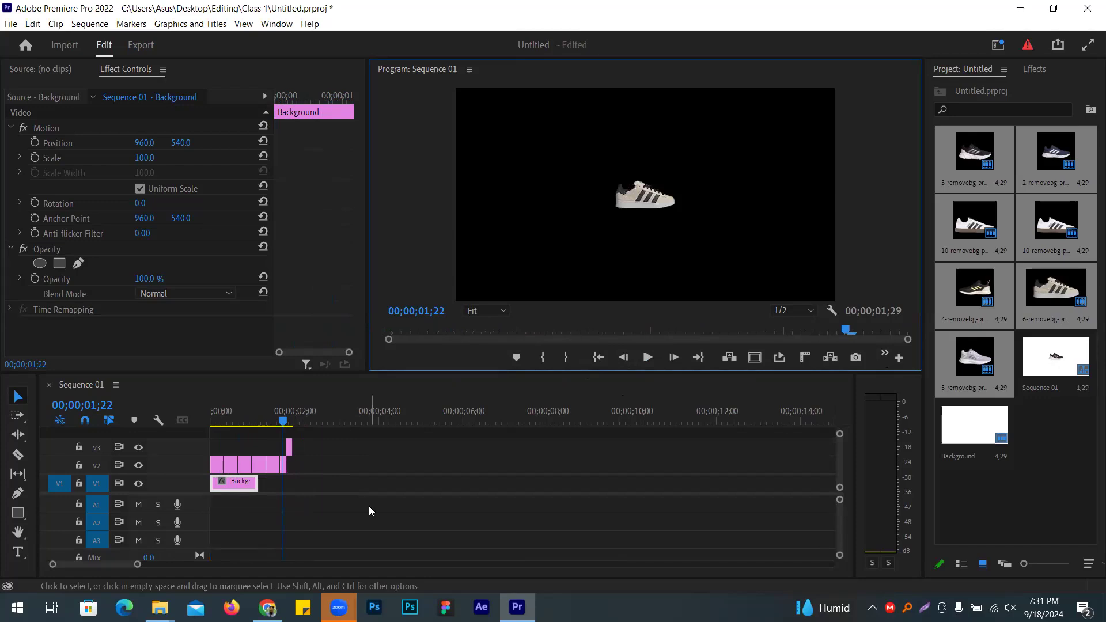
pyautogui.hotkey('ctrl', 'z')
pyautogui.hotkey('ctrl', 'z')
pyautogui.hotkey('ctrl', 'z')
pyautogui.hotkey('ctrl', 'z')
pyautogui.hotkey('ctrl', 'z')
pyautogui.hotkey('ctrl', 'z')
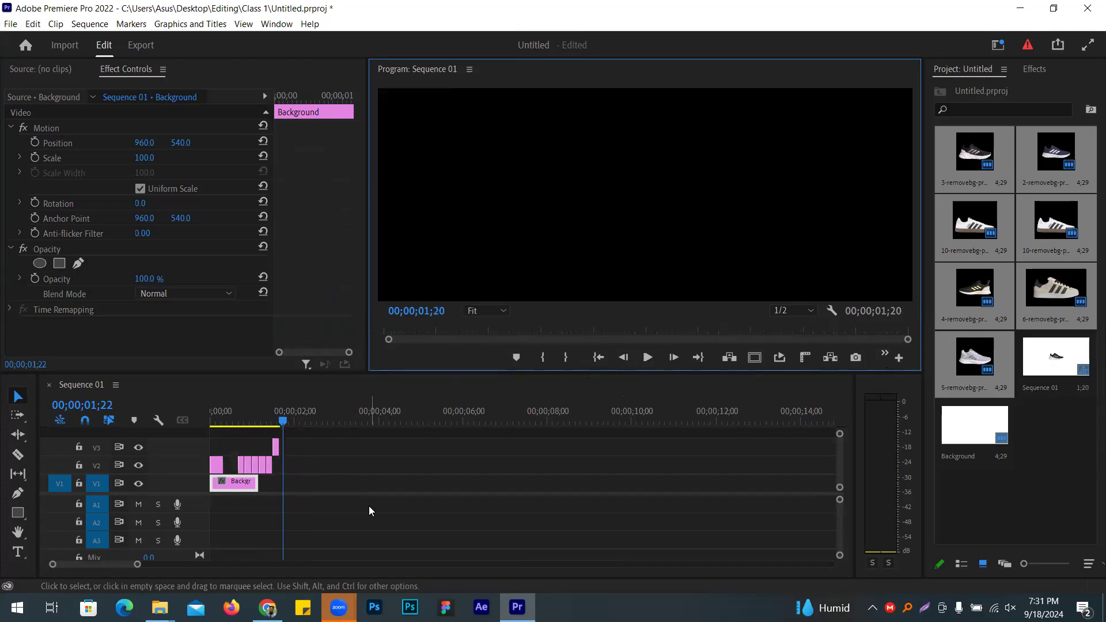
pyautogui.hotkey('ctrl', 'z')
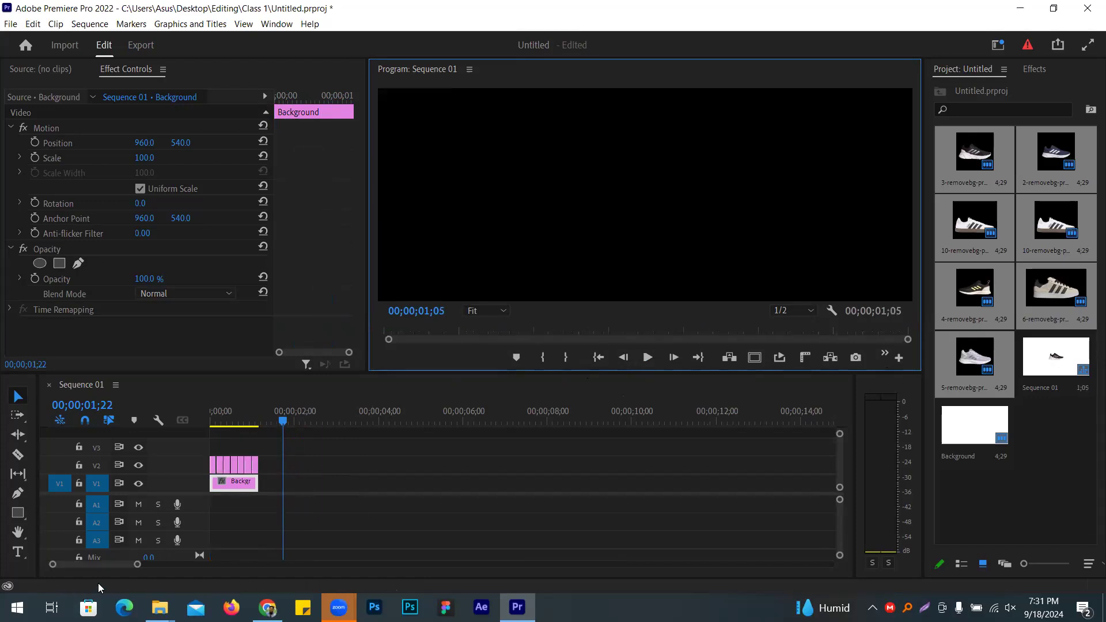
pyautogui.scroll(3, 143, 568)
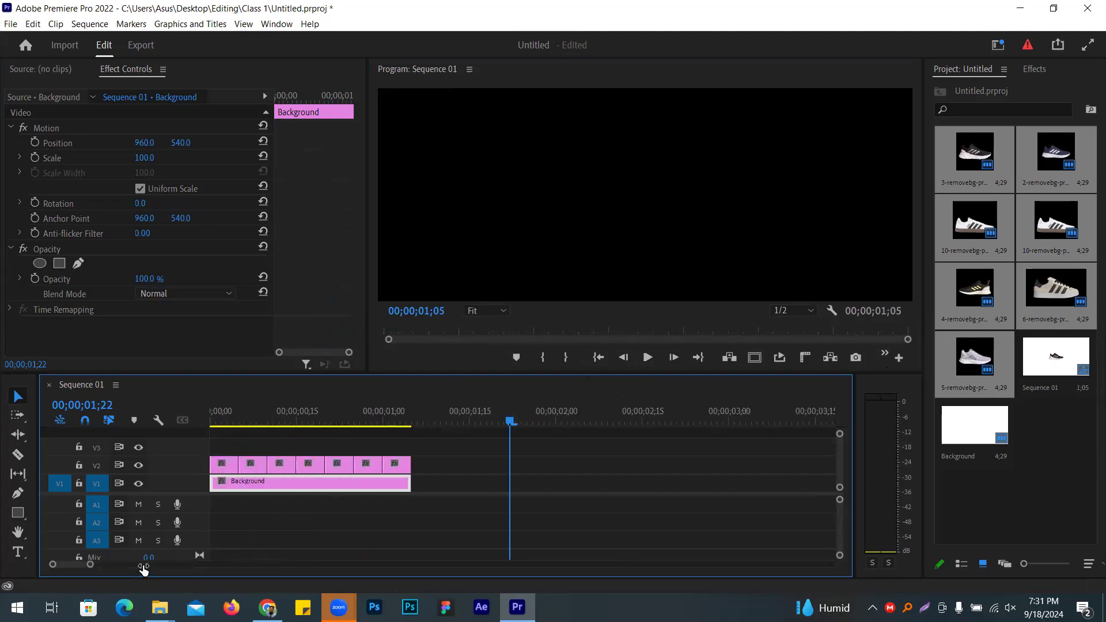
pyautogui.moveTo(288, 413); pyautogui.dragTo(187, 413)
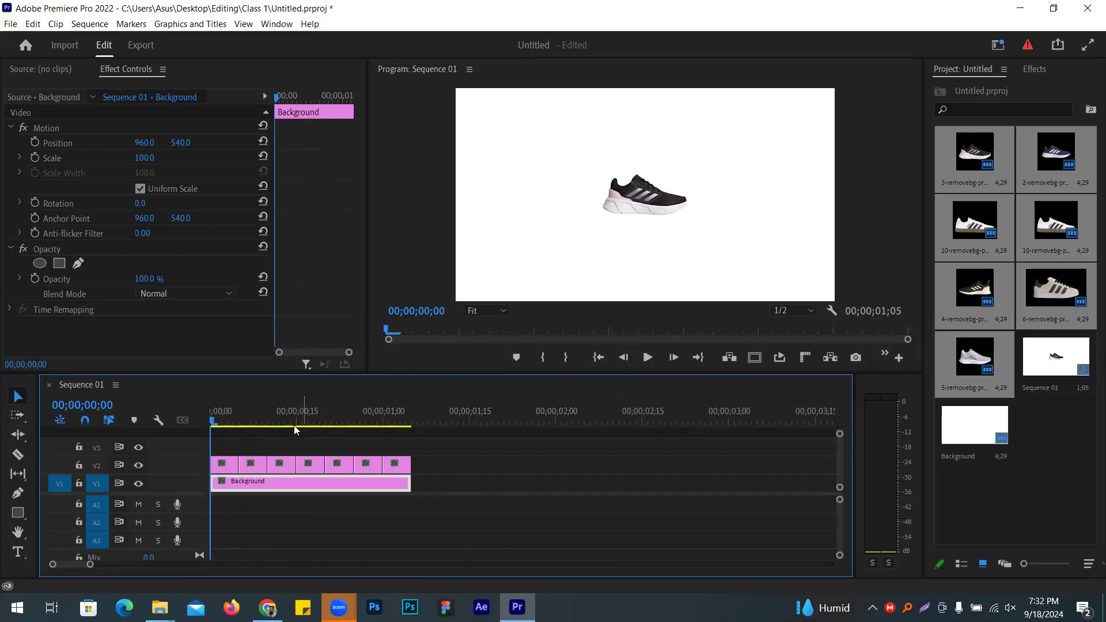
pyautogui.click(229, 466)
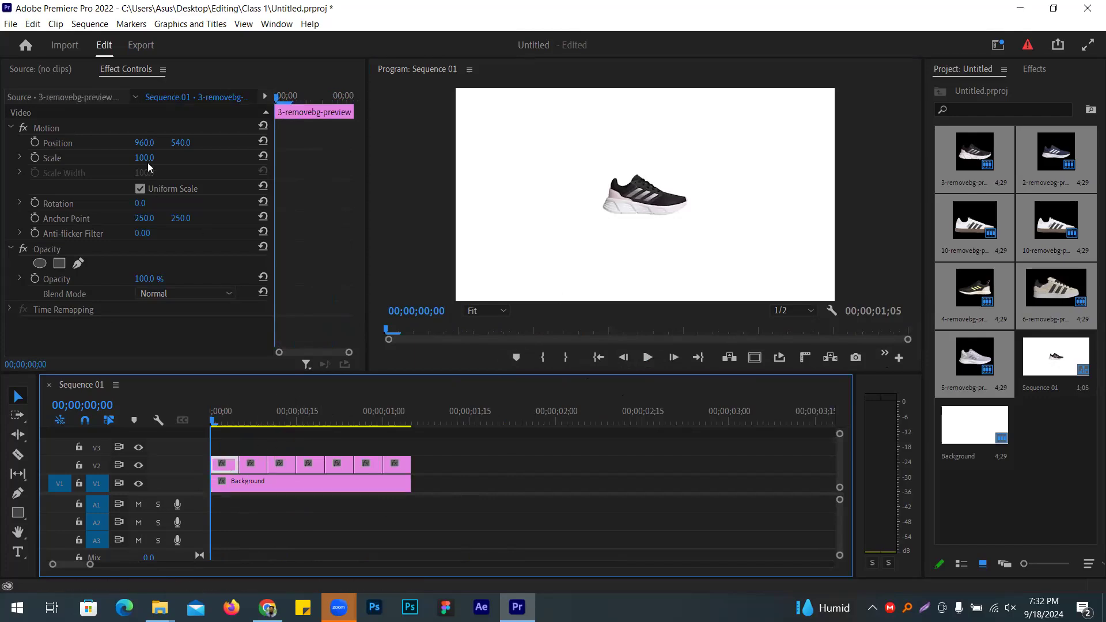
pyautogui.press('Right')
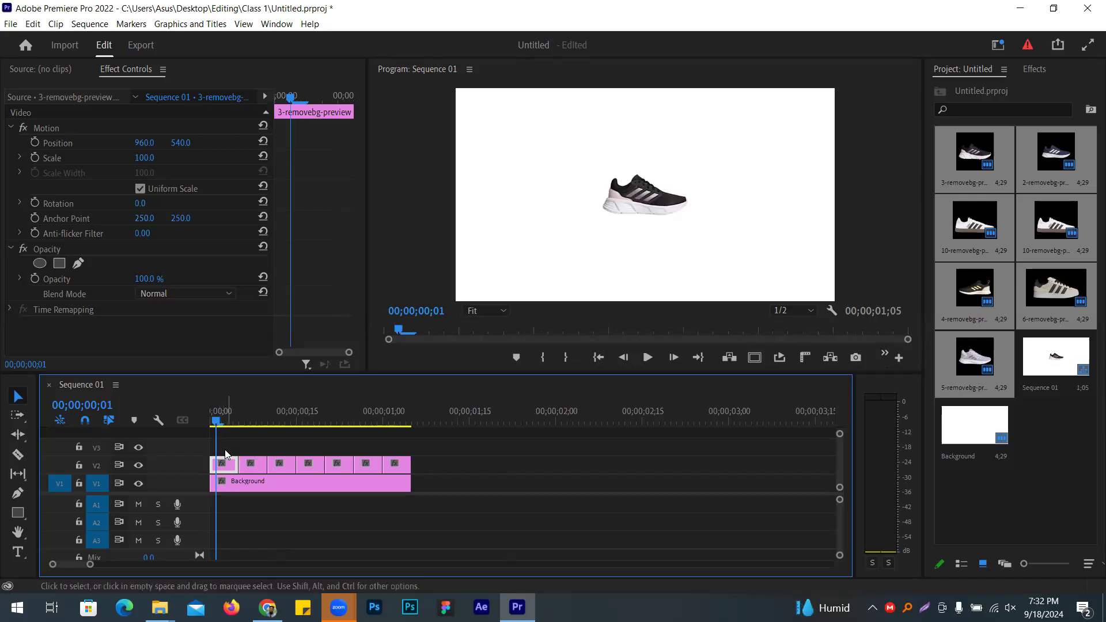
# Step: Scale the first shoe clip, 3-removebg, to 184
pyautogui.moveTo(147, 164); pyautogui.dragTo(196, 164)
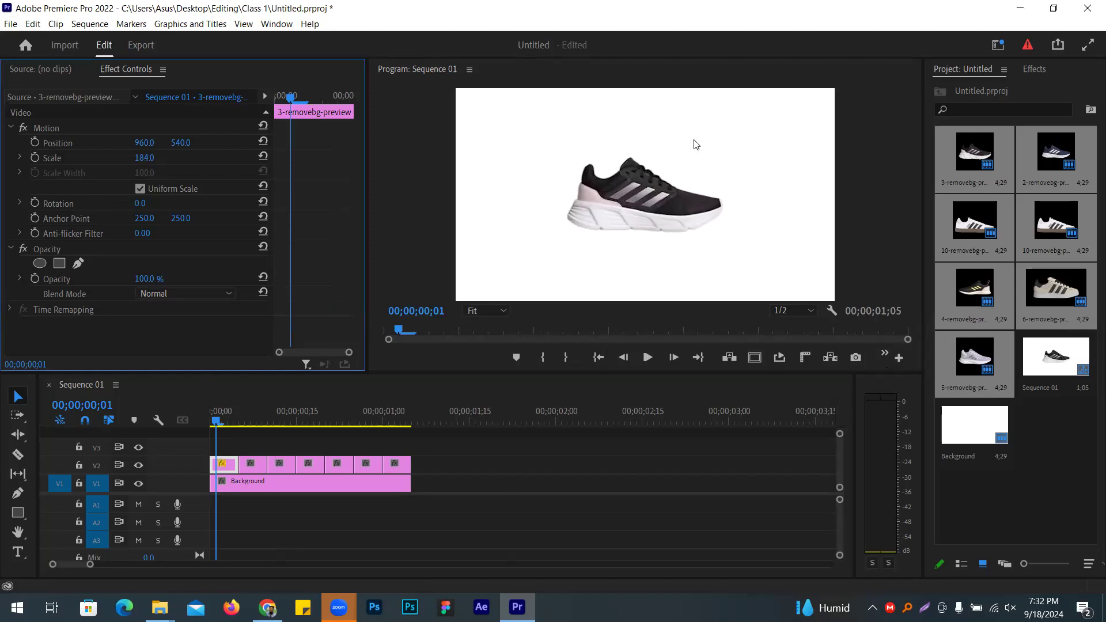
pyautogui.click(217, 433)
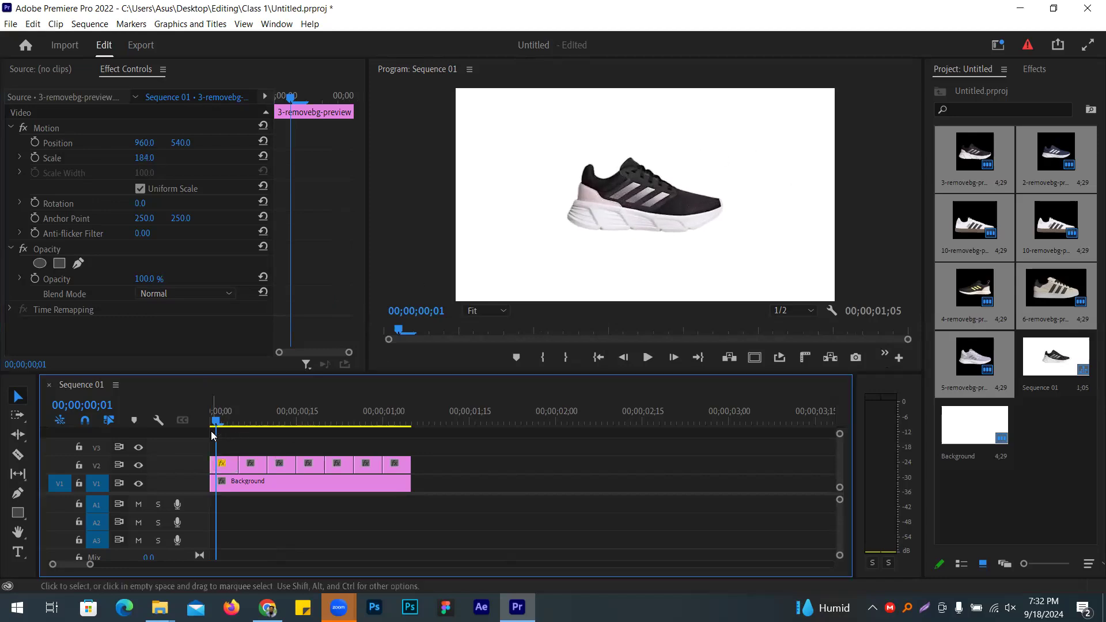
pyautogui.moveTo(217, 433); pyautogui.dragTo(257, 432)
# Step: Lift 2-removebg to V3, scale it to 208 to match the first shoe, and return it to V2
pyautogui.click(256, 464)
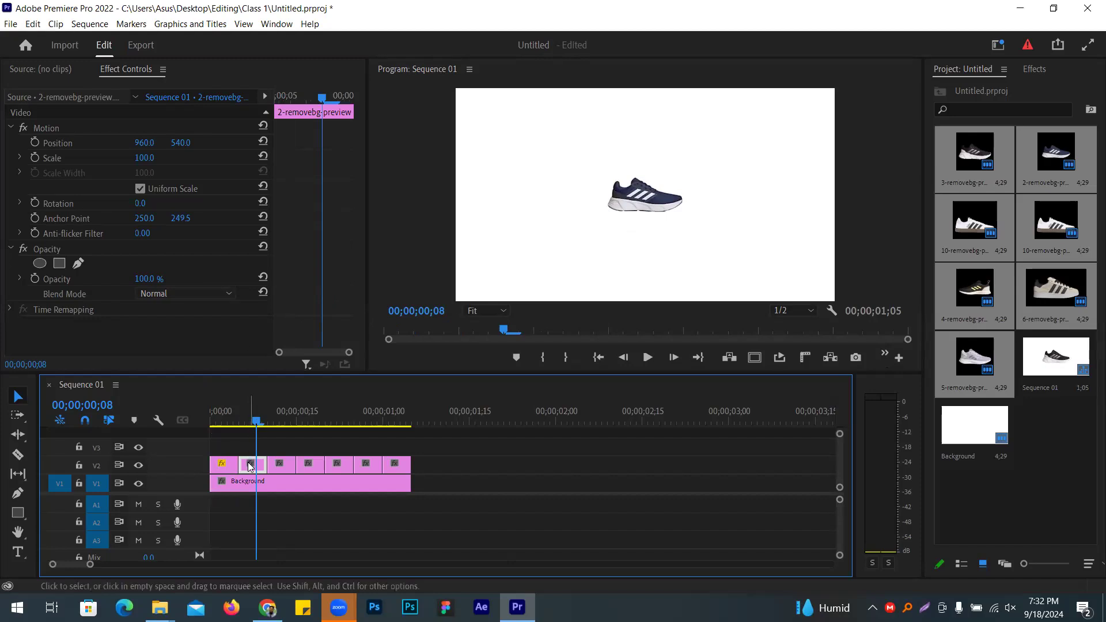
pyautogui.moveTo(254, 459); pyautogui.dragTo(230, 421)
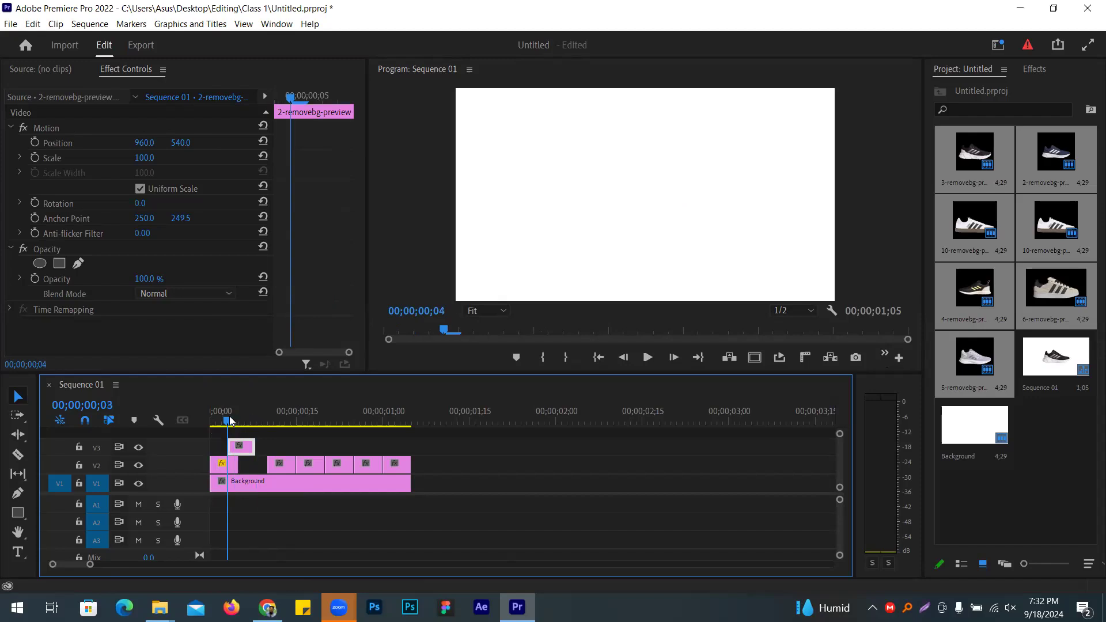
pyautogui.click(235, 421)
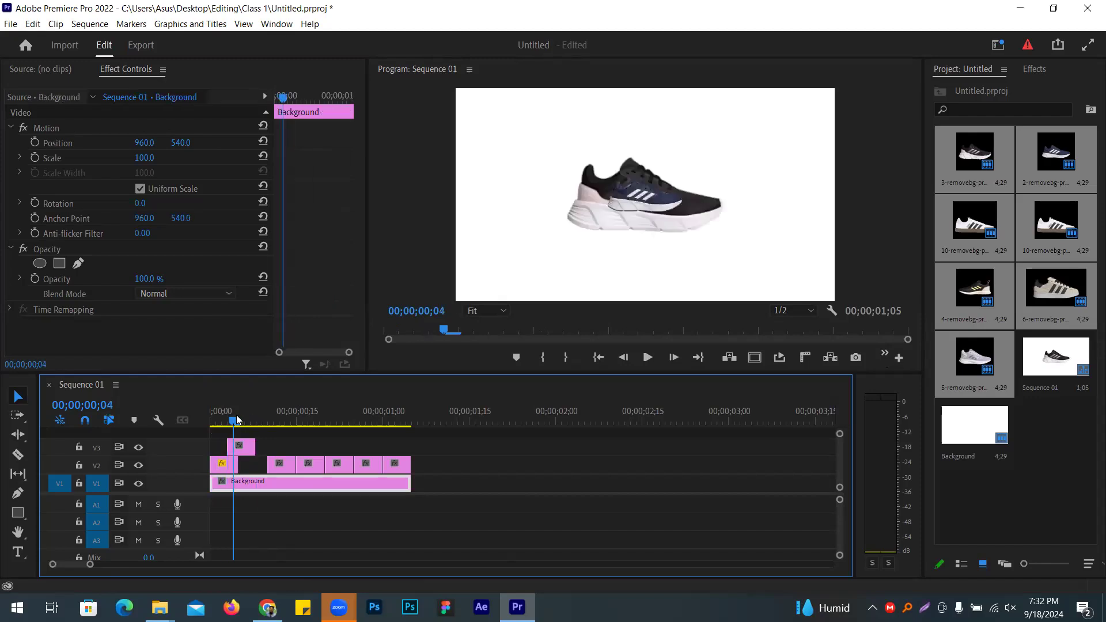
pyautogui.click(225, 468)
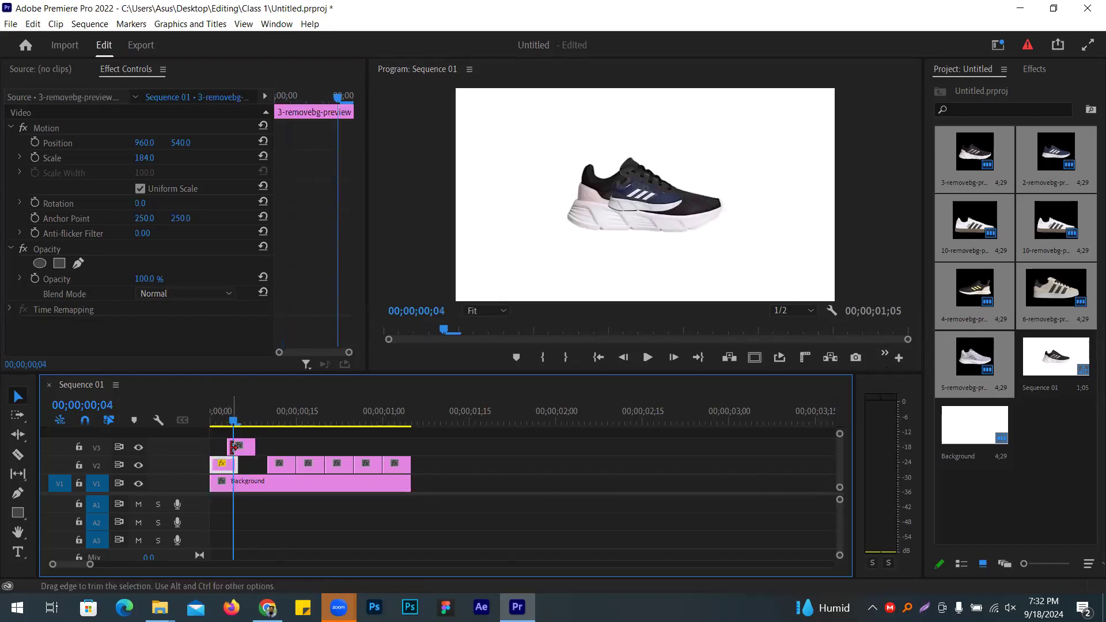
pyautogui.click(240, 451)
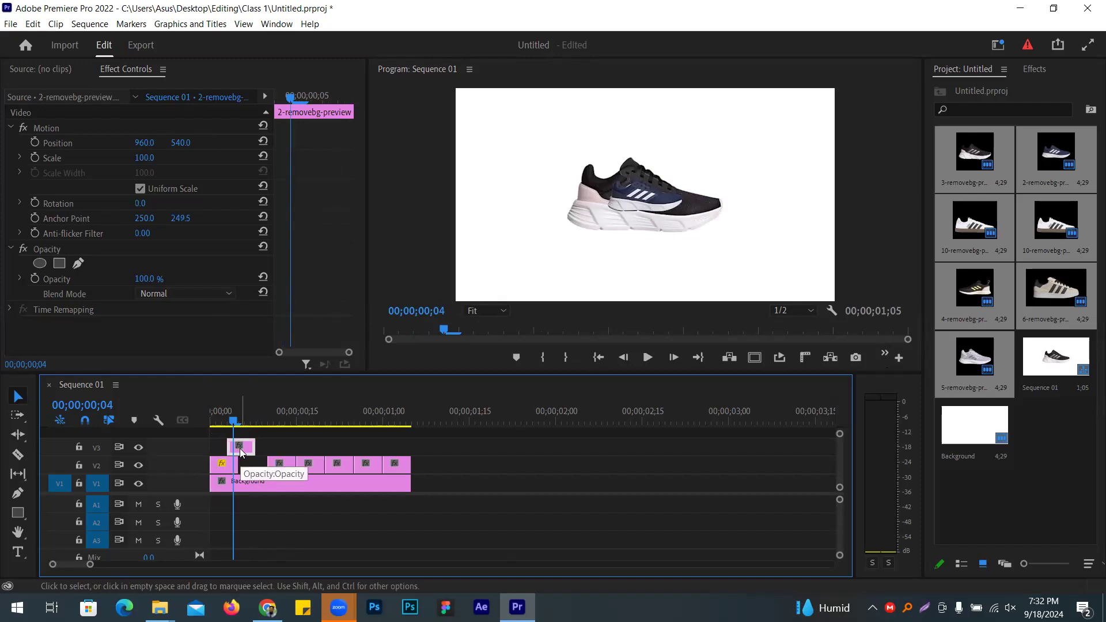
pyautogui.moveTo(91, 567); pyautogui.dragTo(70, 566)
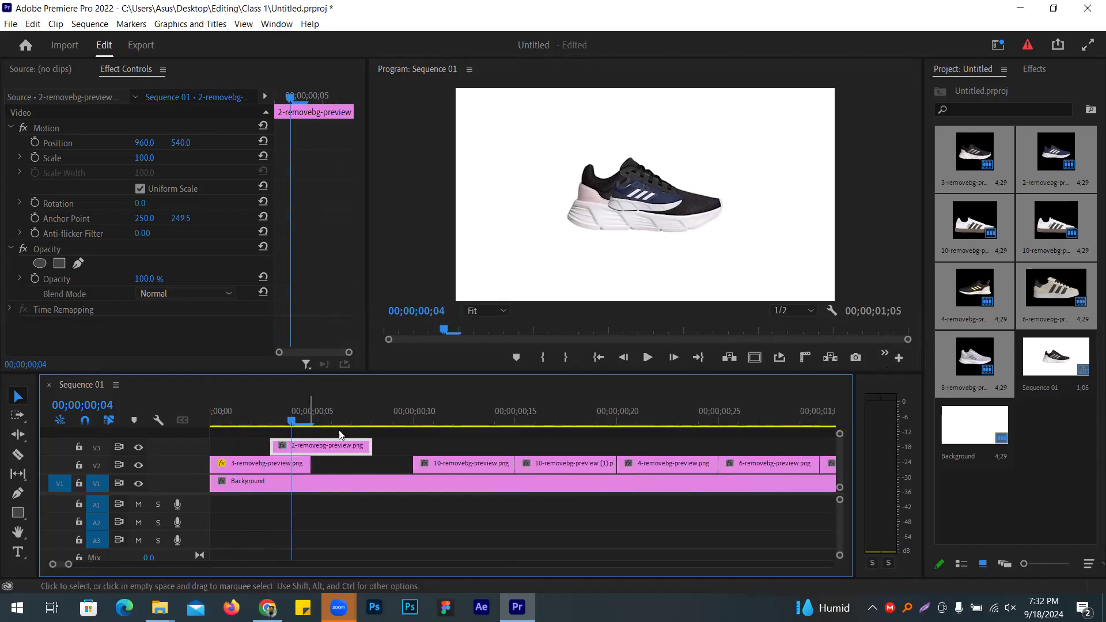
pyautogui.moveTo(141, 158); pyautogui.dragTo(203, 158)
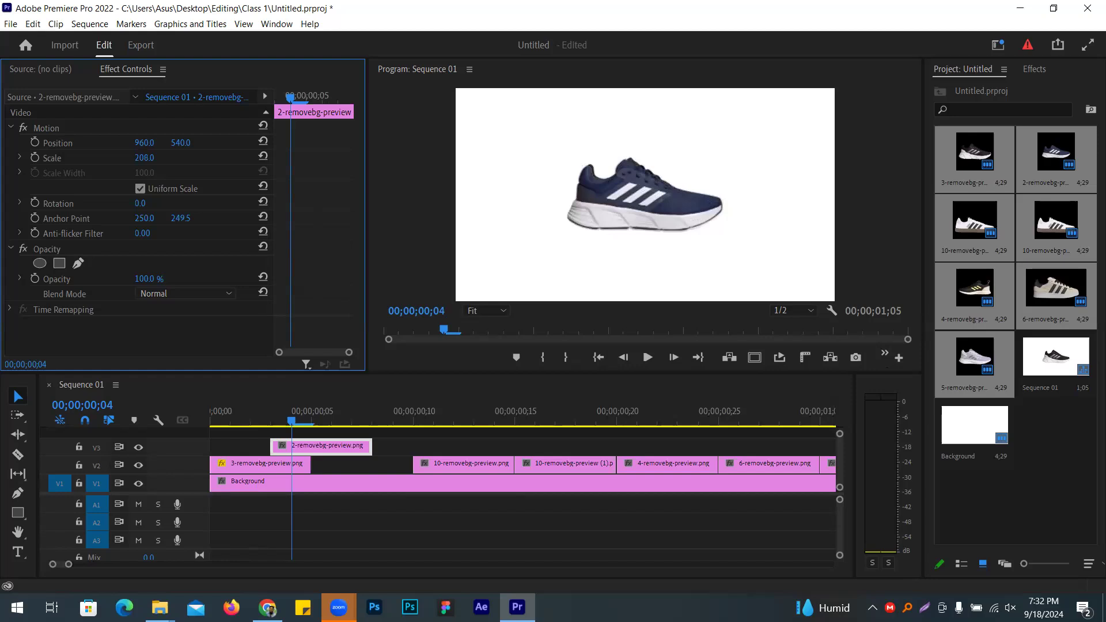
pyautogui.moveTo(322, 447); pyautogui.dragTo(364, 465)
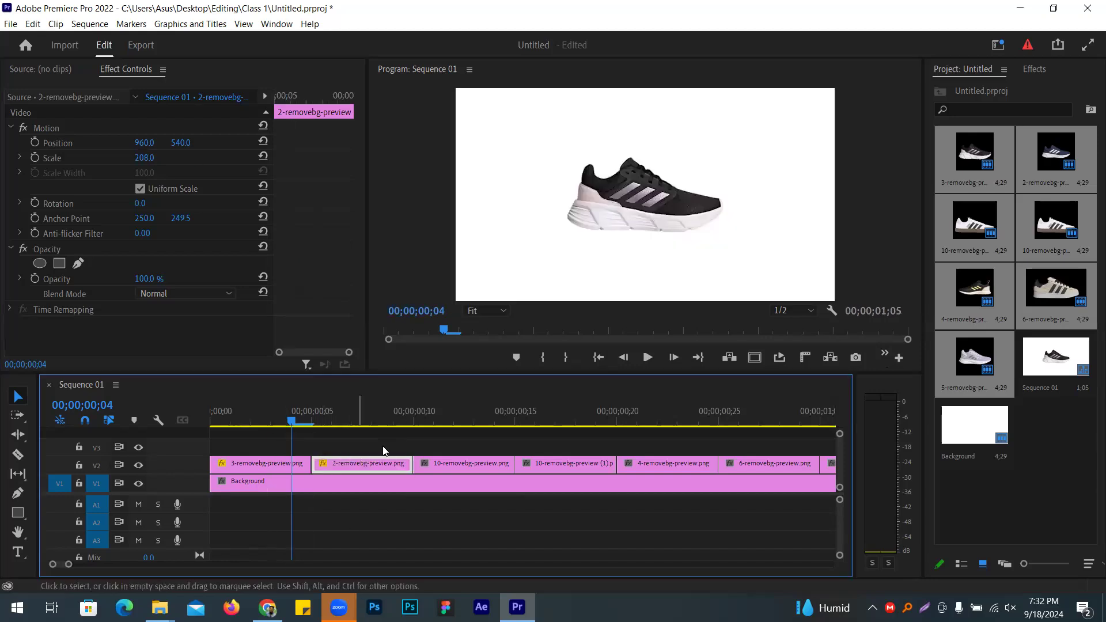
# Step: Scale 10-removebg to 164, comparing at reduced opacity on V3, then restore it to V2
pyautogui.moveTo(452, 469); pyautogui.dragTo(410, 446)
pyautogui.click(393, 412)
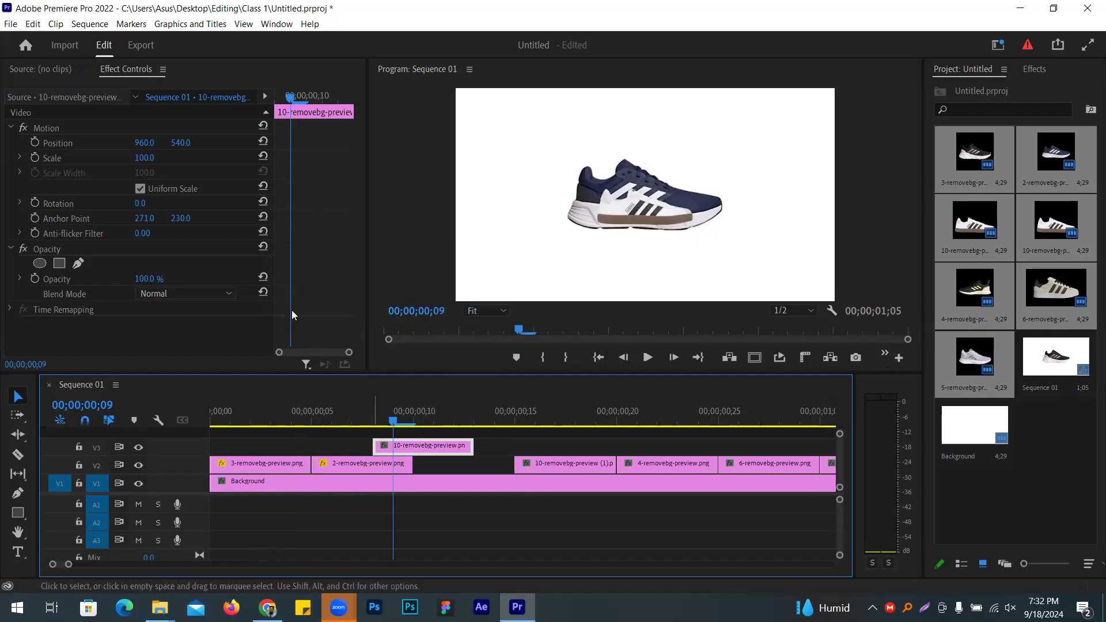
pyautogui.moveTo(144, 279)
pyautogui.mouseDown()
pyautogui.moveTo(126, 279)
pyautogui.moveTo(155, 279)
pyautogui.mouseUp()
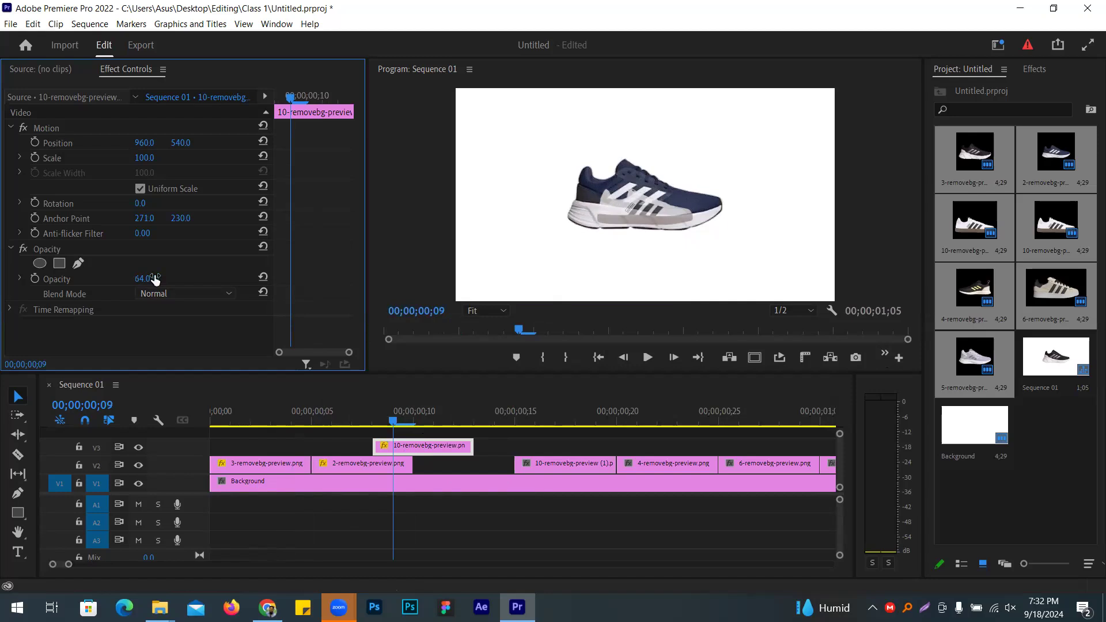
pyautogui.moveTo(145, 157)
pyautogui.mouseDown()
pyautogui.moveTo(180, 157)
pyautogui.moveTo(173, 143)
pyautogui.moveTo(153, 142)
pyautogui.moveTo(149, 157)
pyautogui.moveTo(185, 147)
pyautogui.moveTo(149, 143)
pyautogui.mouseUp()
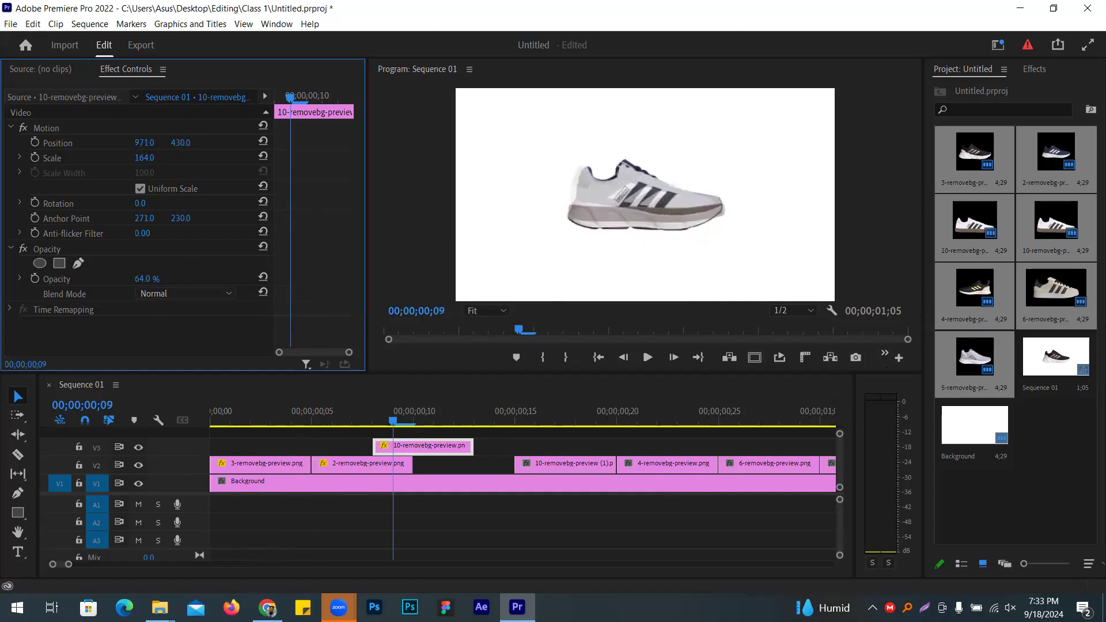
pyautogui.moveTo(161, 279); pyautogui.dragTo(219, 278)
pyautogui.moveTo(403, 451); pyautogui.dragTo(442, 465)
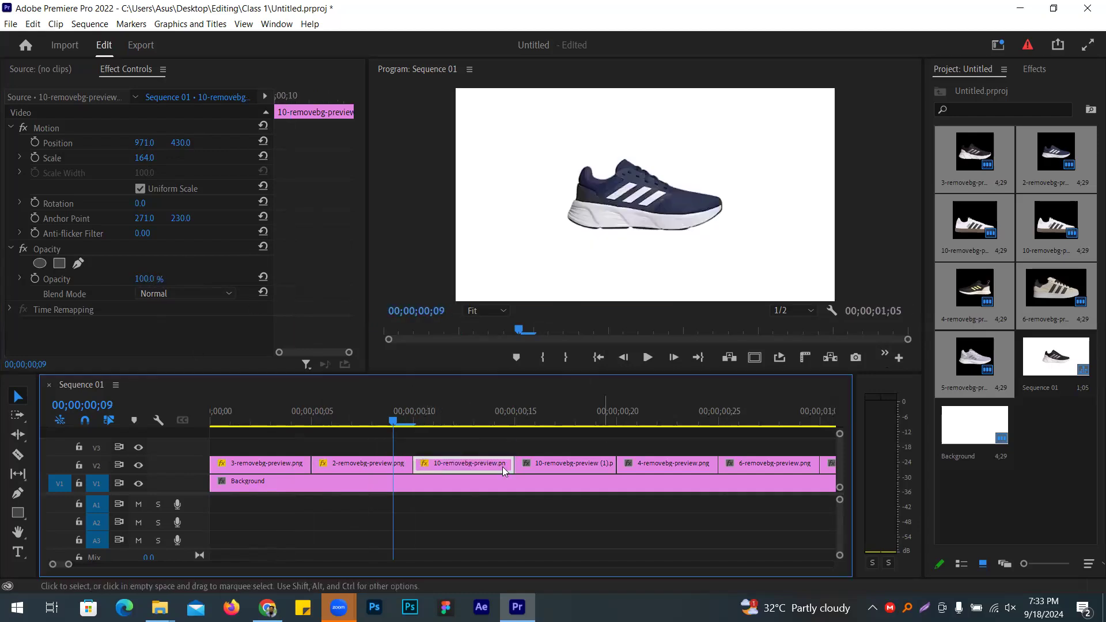
# Step: Lift 10-removebg-preview (1) to V3 and keep its rotation at 0°
pyautogui.press('Down')
pyautogui.press('Right')
pyautogui.click(566, 461)
pyautogui.moveTo(566, 461); pyautogui.dragTo(525, 448)
pyautogui.click(503, 421)
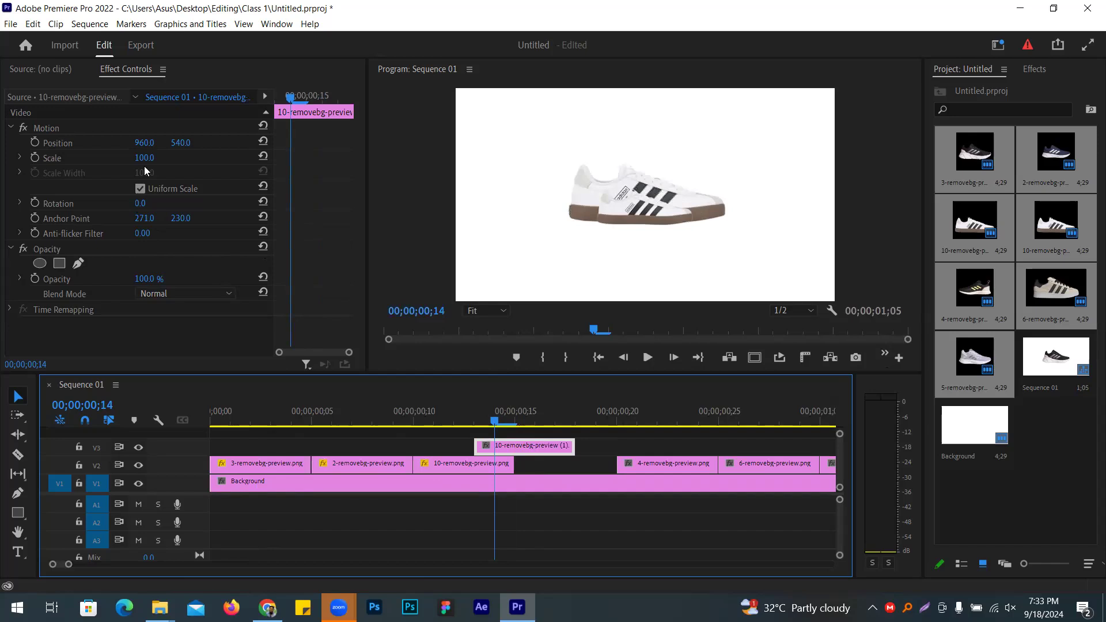
pyautogui.click(143, 205)
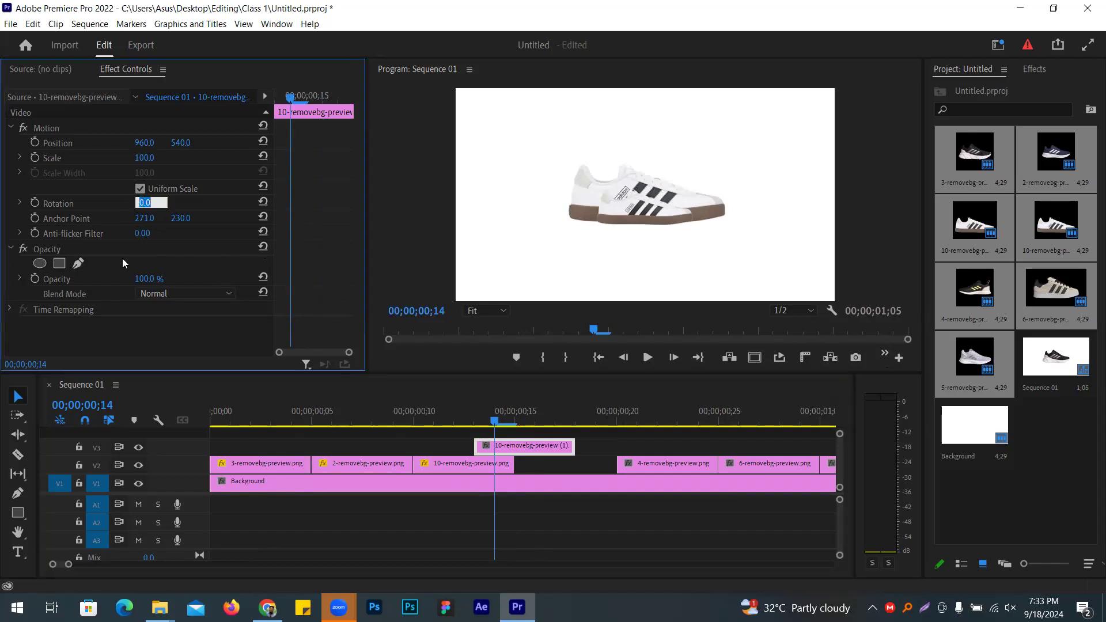
pyautogui.click(162, 344)
pyautogui.moveTo(142, 204); pyautogui.dragTo(149, 204)
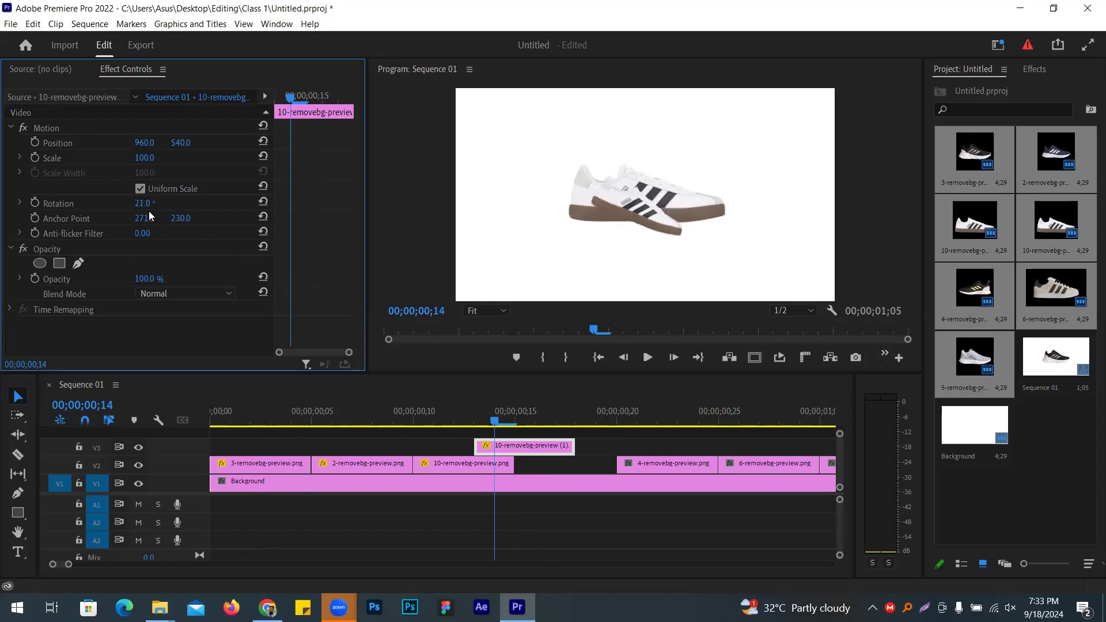
pyautogui.hotkey('ctrl', 'z')
# Step: Scale the white gum-soled shoe to 171 and put the clip back on V2
pyautogui.click(144, 157)
pyautogui.write('115')
pyautogui.press('Return')
pyautogui.moveTo(144, 157); pyautogui.dragTo(179, 143)
pyautogui.moveTo(522, 449); pyautogui.dragTo(561, 461)
pyautogui.moveTo(75, 566); pyautogui.dragTo(98, 558)
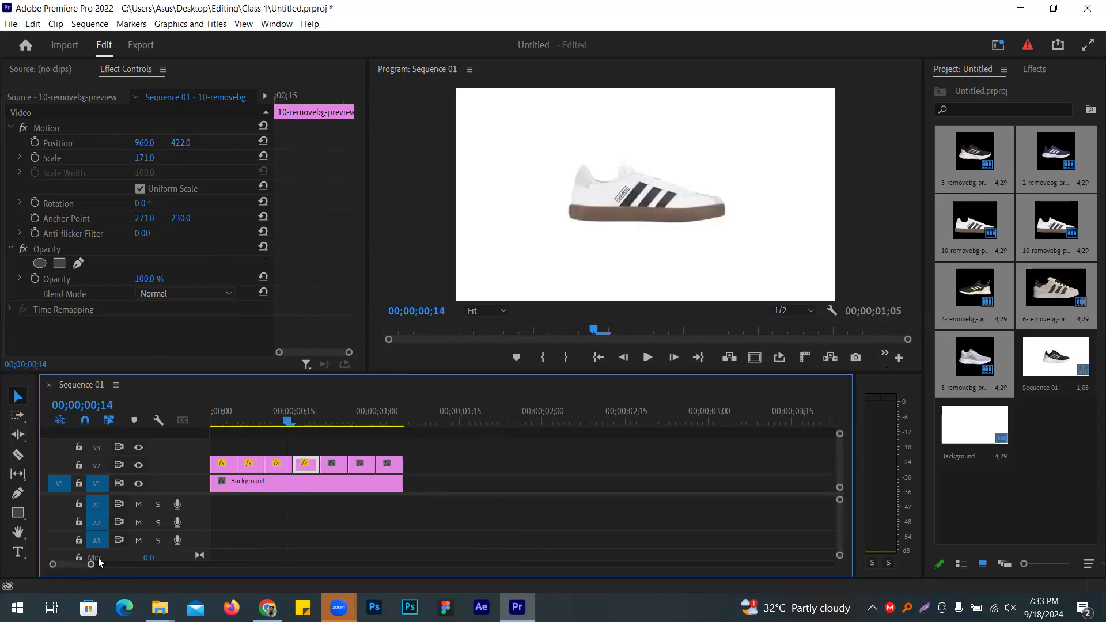
# Step: Enlarge the 4-removebg shoe to about 187% on V3 and return it to V2
pyautogui.click(334, 425)
pyautogui.moveTo(339, 462); pyautogui.dragTo(322, 445)
pyautogui.click(312, 422)
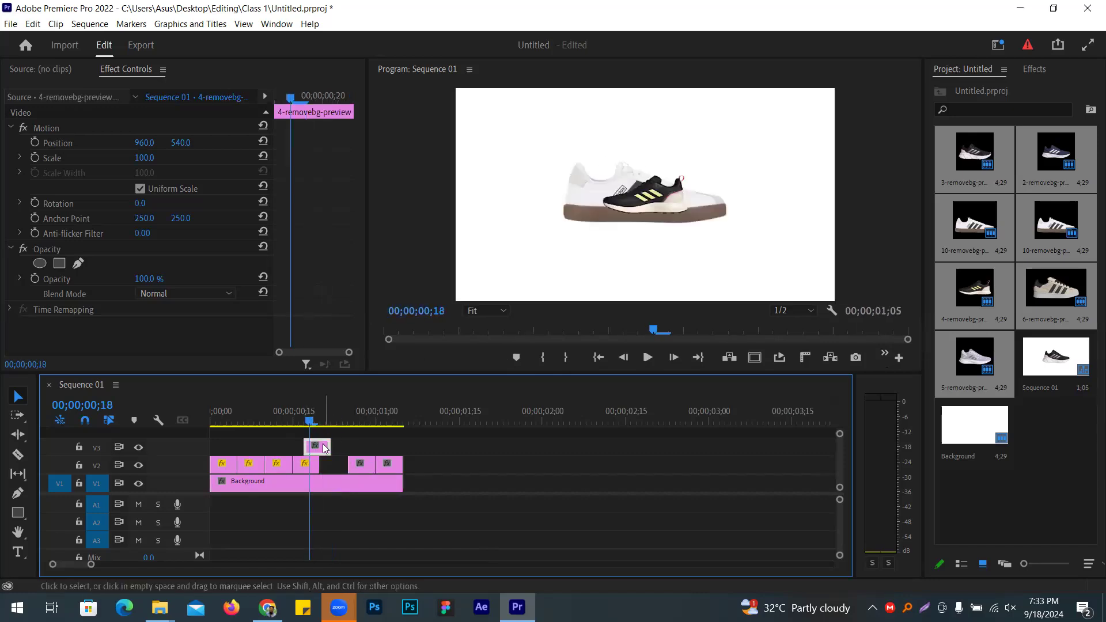
pyautogui.moveTo(152, 279); pyautogui.dragTo(151, 279)
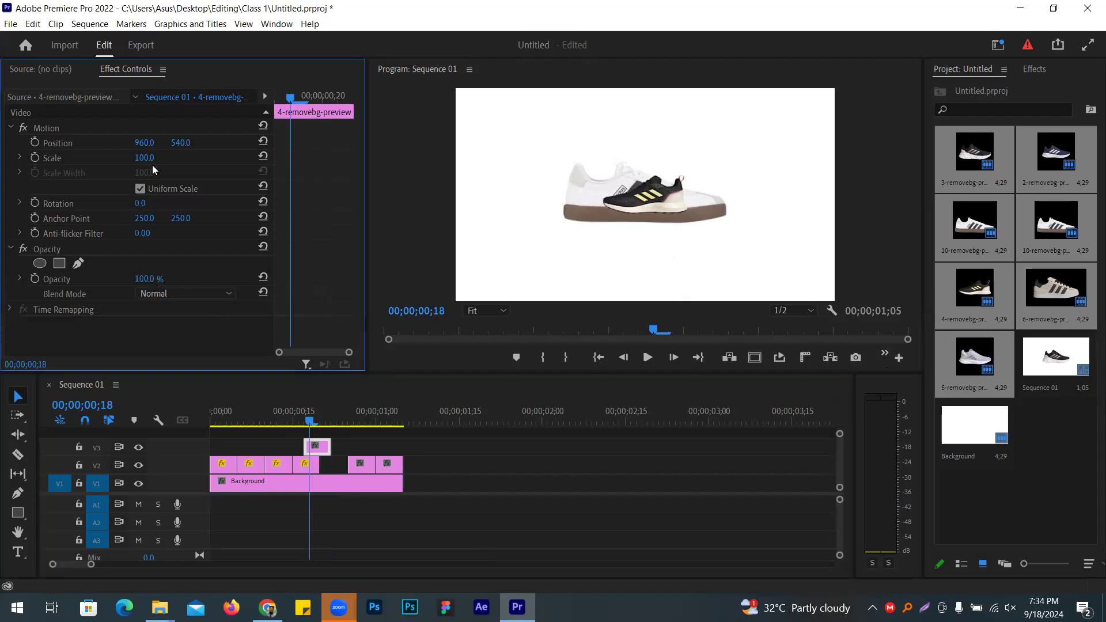
pyautogui.moveTo(144, 157)
pyautogui.mouseDown()
pyautogui.moveTo(173, 157)
pyautogui.moveTo(175, 142)
pyautogui.moveTo(154, 157)
pyautogui.mouseUp()
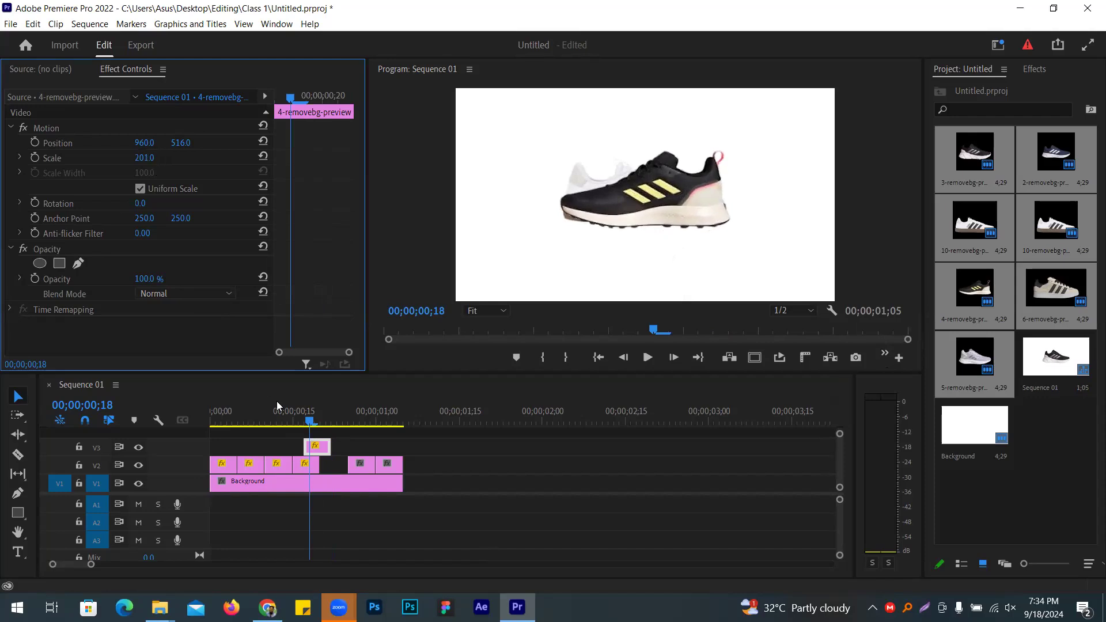
pyautogui.moveTo(327, 447)
pyautogui.mouseDown()
pyautogui.moveTo(342, 462)
pyautogui.moveTo(327, 449)
pyautogui.mouseUp()
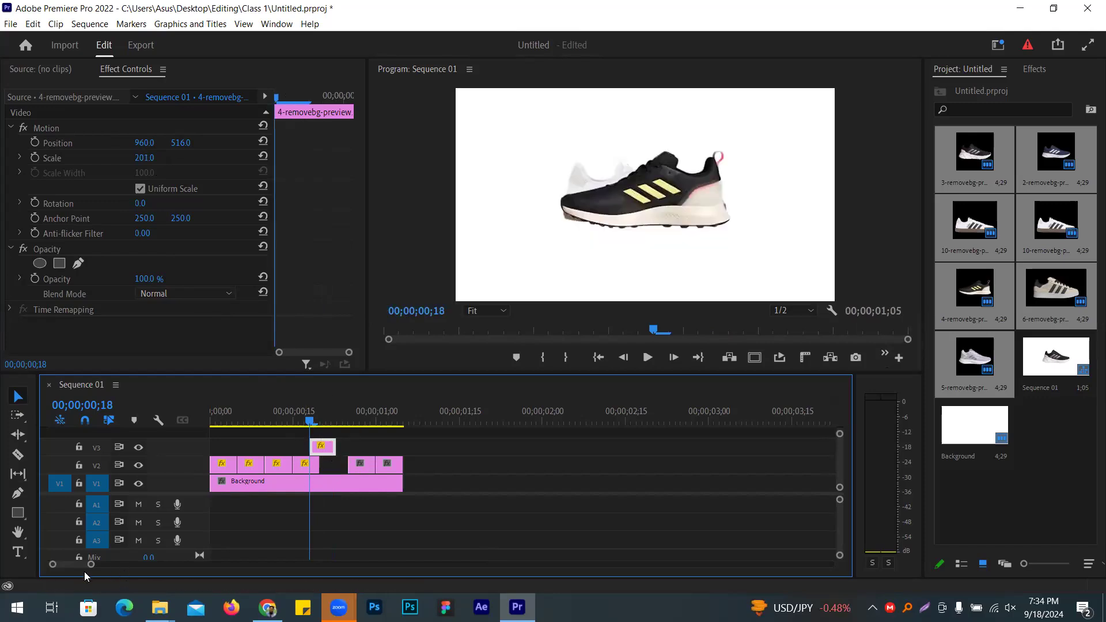
# Step: Move the upper-track clip down into the gap on the shoe track
pyautogui.moveTo(93, 568); pyautogui.dragTo(76, 569)
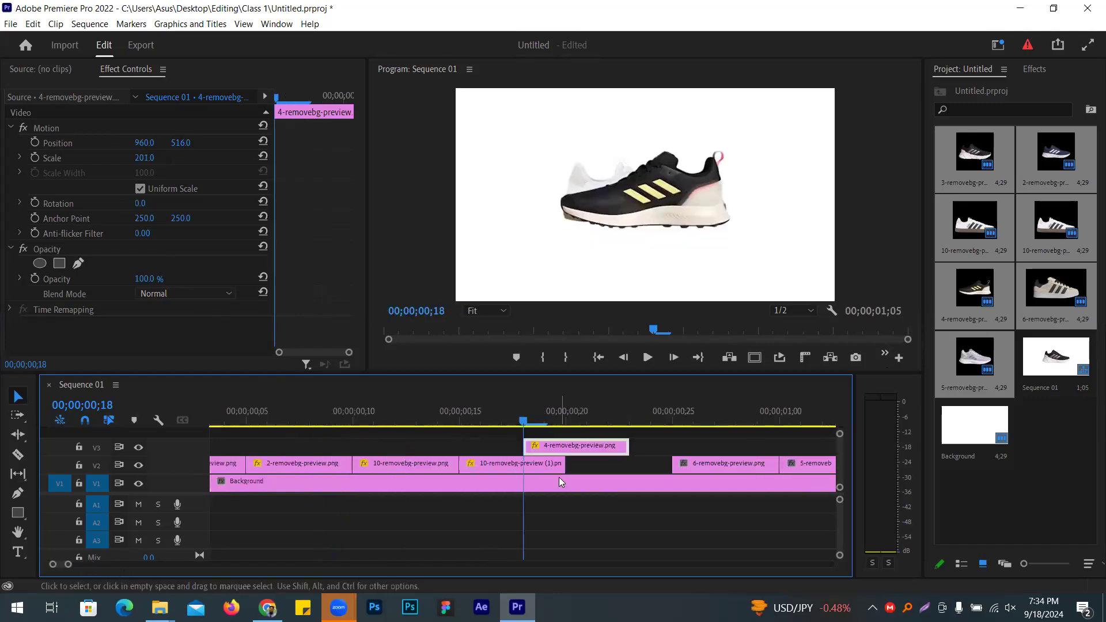
pyautogui.moveTo(580, 450); pyautogui.dragTo(626, 463)
pyautogui.moveTo(68, 569); pyautogui.dragTo(88, 570)
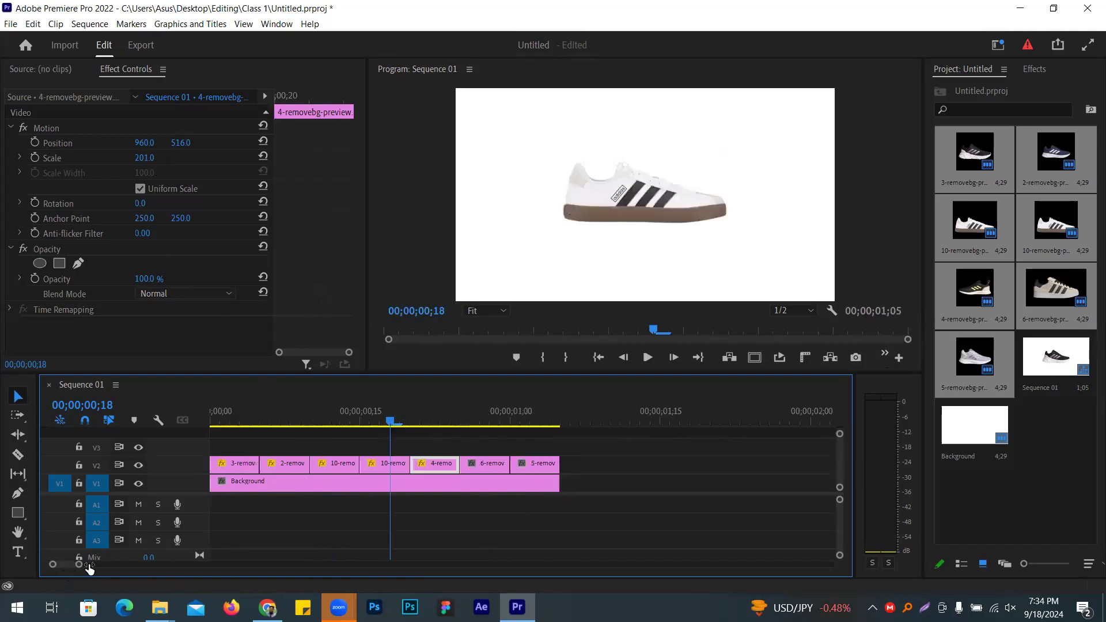
# Step: Scale the 6-removebg shoe to 304 on V3 and move it into the V2 gap
pyautogui.moveTo(386, 468); pyautogui.dragTo(345, 447)
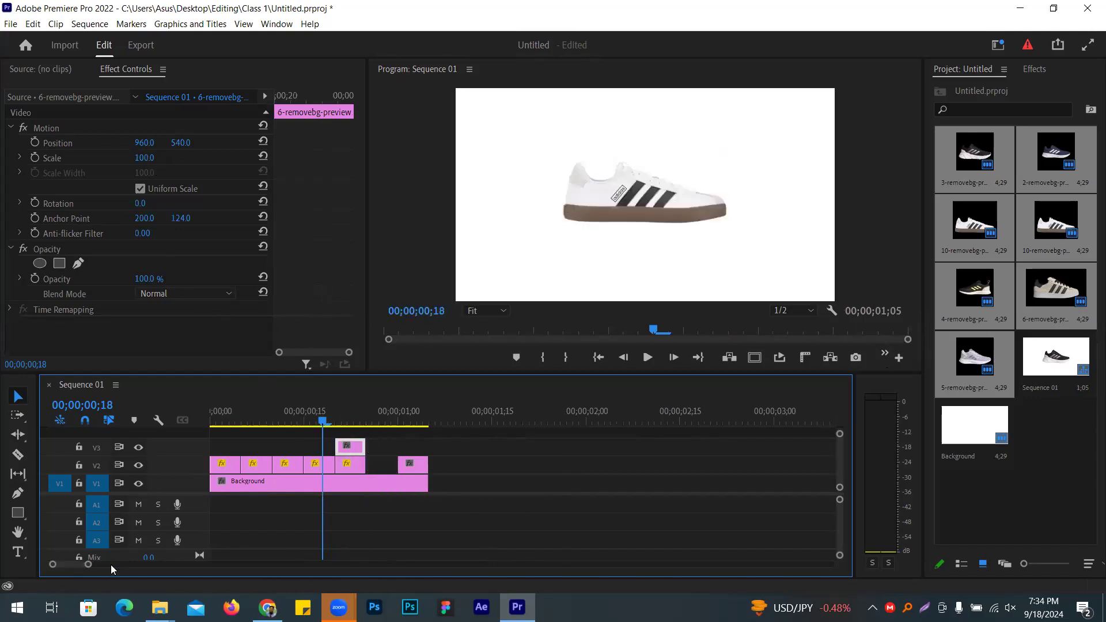
pyautogui.moveTo(86, 565); pyautogui.dragTo(77, 565)
pyautogui.moveTo(464, 446)
pyautogui.mouseDown()
pyautogui.moveTo(480, 441)
pyautogui.moveTo(470, 453)
pyautogui.moveTo(485, 452)
pyautogui.mouseUp()
pyautogui.hotkey('shift', 'Right')
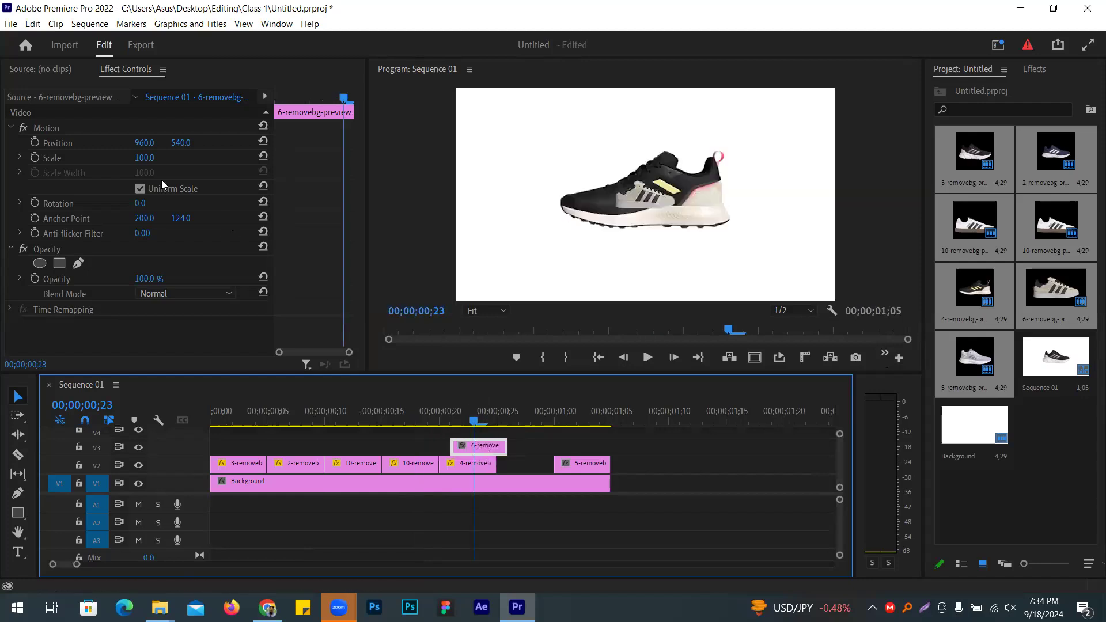
pyautogui.moveTo(138, 158); pyautogui.dragTo(256, 158)
pyautogui.click(500, 451)
pyautogui.moveTo(499, 450); pyautogui.dragTo(573, 446)
# Step: Scale the lavender 5-removebg shoe to 232, drop it onto V2, and ripple-delete the gap before it
pyautogui.press('space')
pyautogui.click(544, 413)
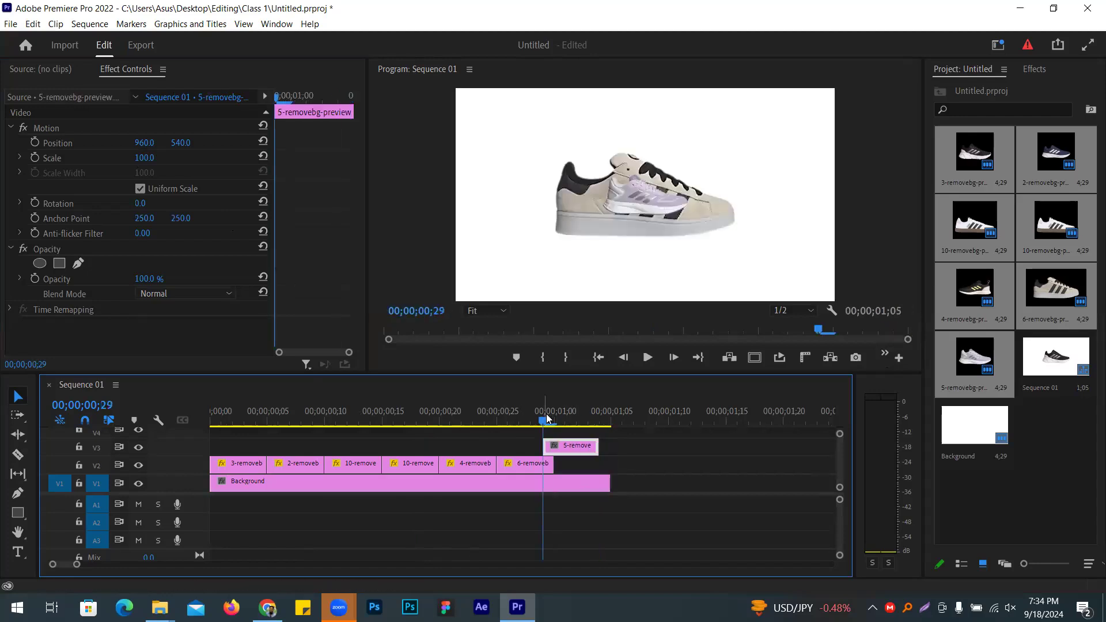
pyautogui.click(552, 422)
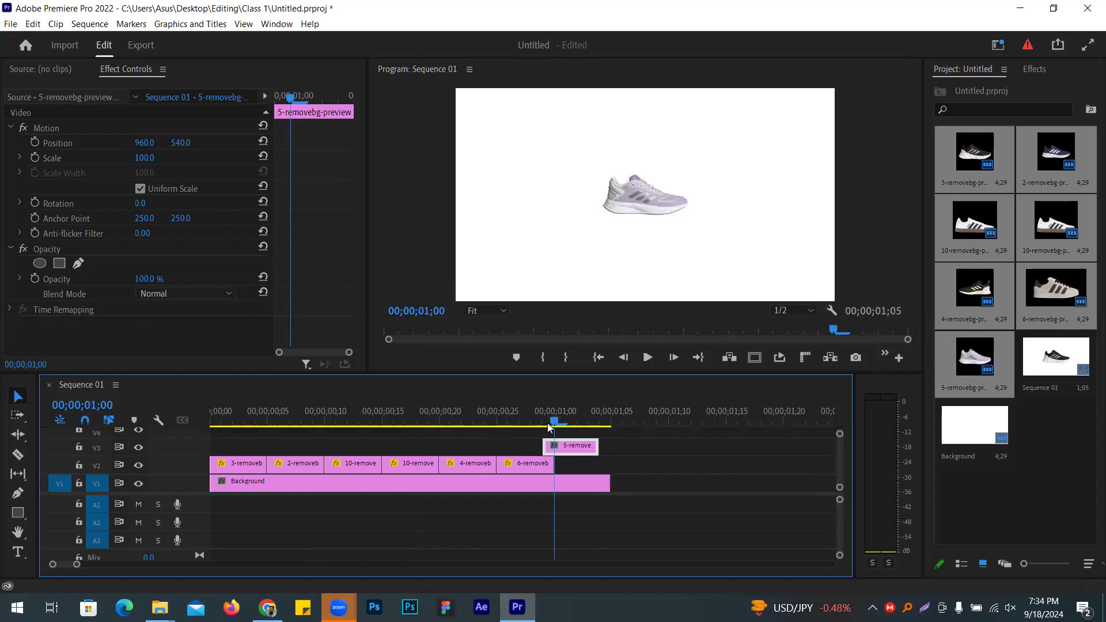
pyautogui.press('Left')
pyautogui.moveTo(555, 445); pyautogui.dragTo(553, 428)
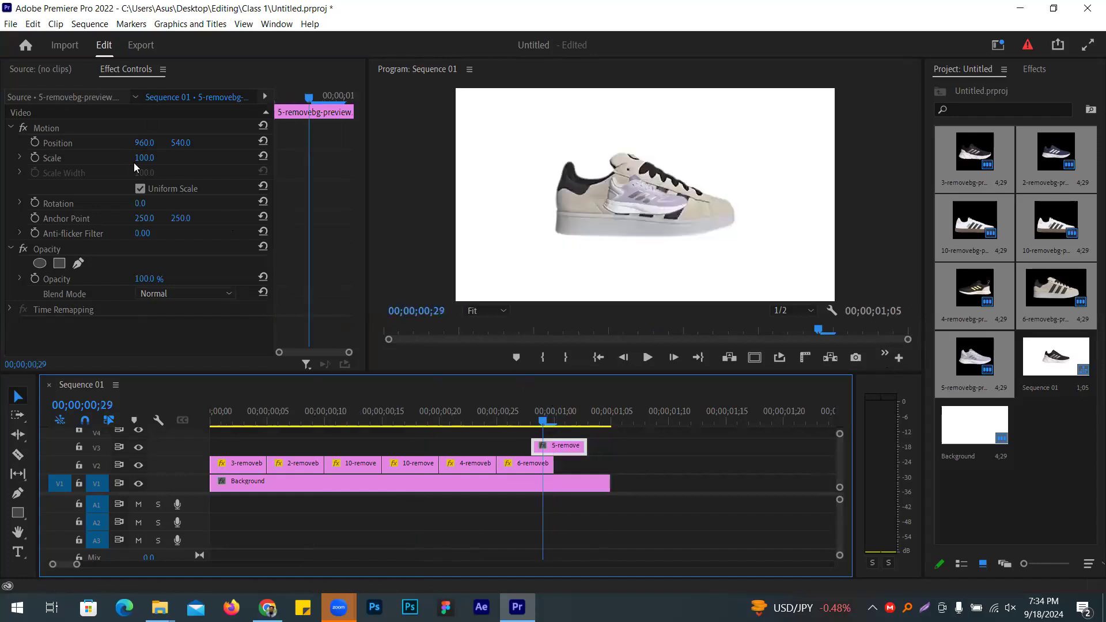
pyautogui.moveTo(141, 157); pyautogui.dragTo(218, 157)
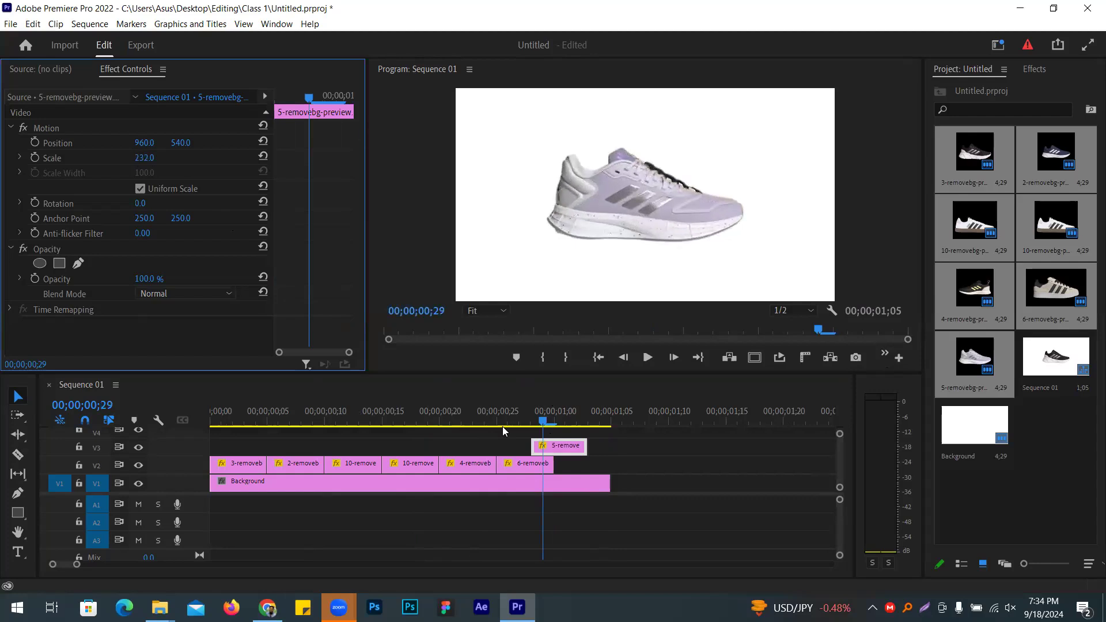
pyautogui.moveTo(566, 447); pyautogui.dragTo(615, 460)
pyautogui.rightClick(563, 463)
pyautogui.click(600, 469)
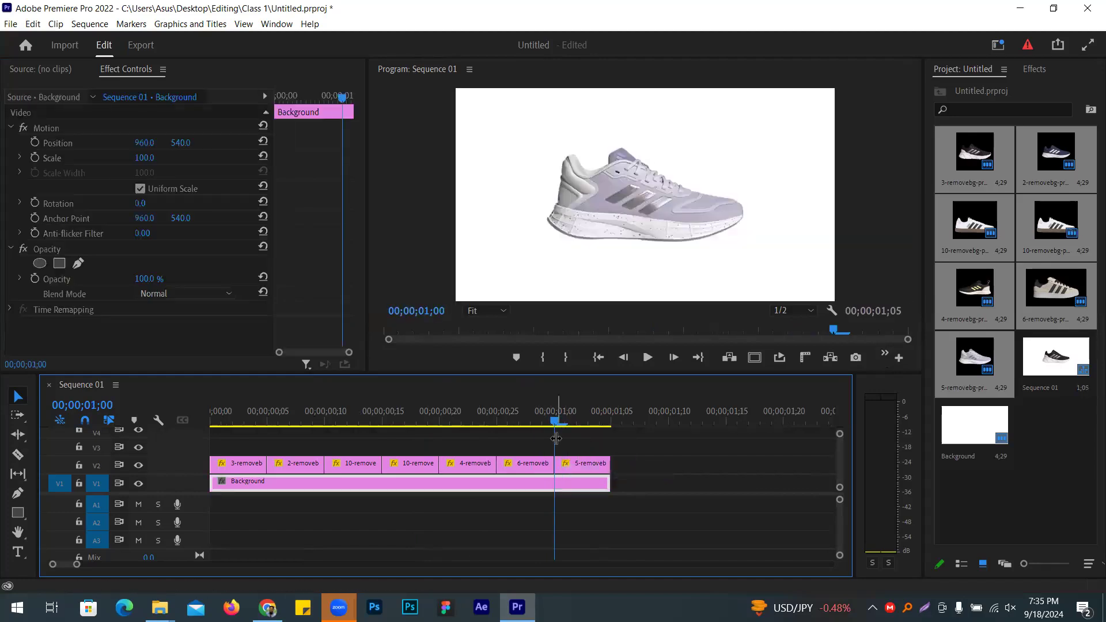
pyautogui.press('Home')
pyautogui.click(650, 356)
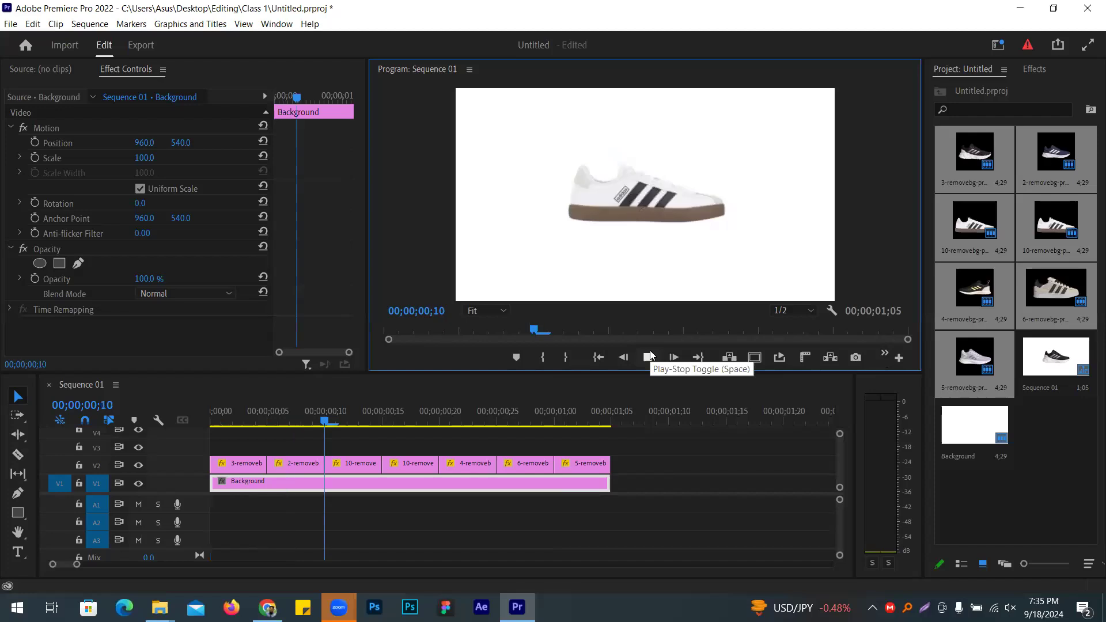
pyautogui.click(650, 356)
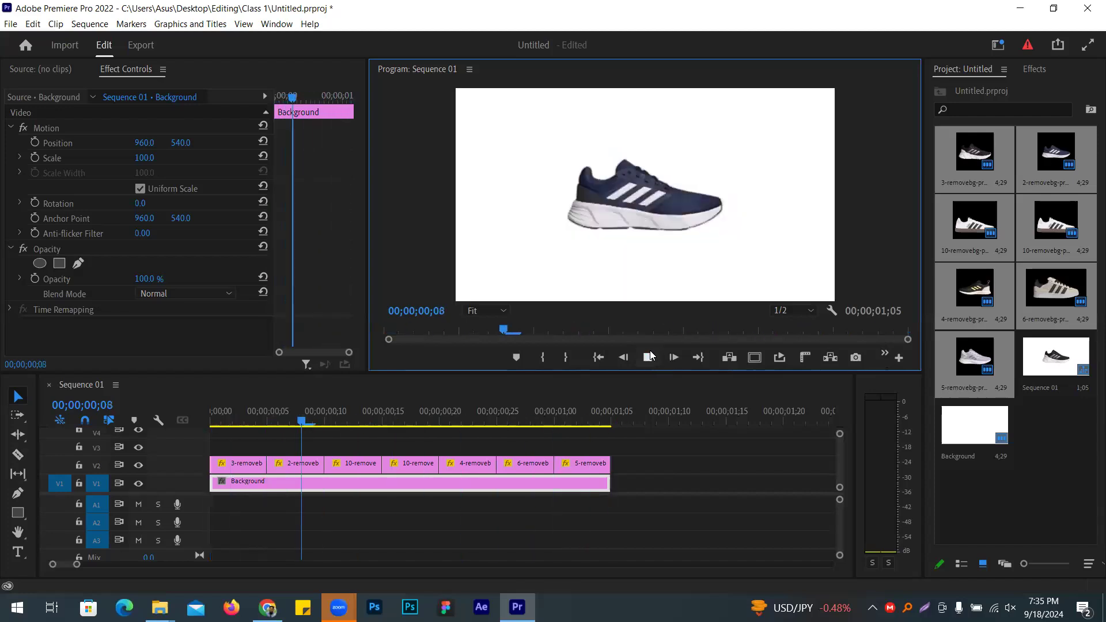
pyautogui.click(650, 357)
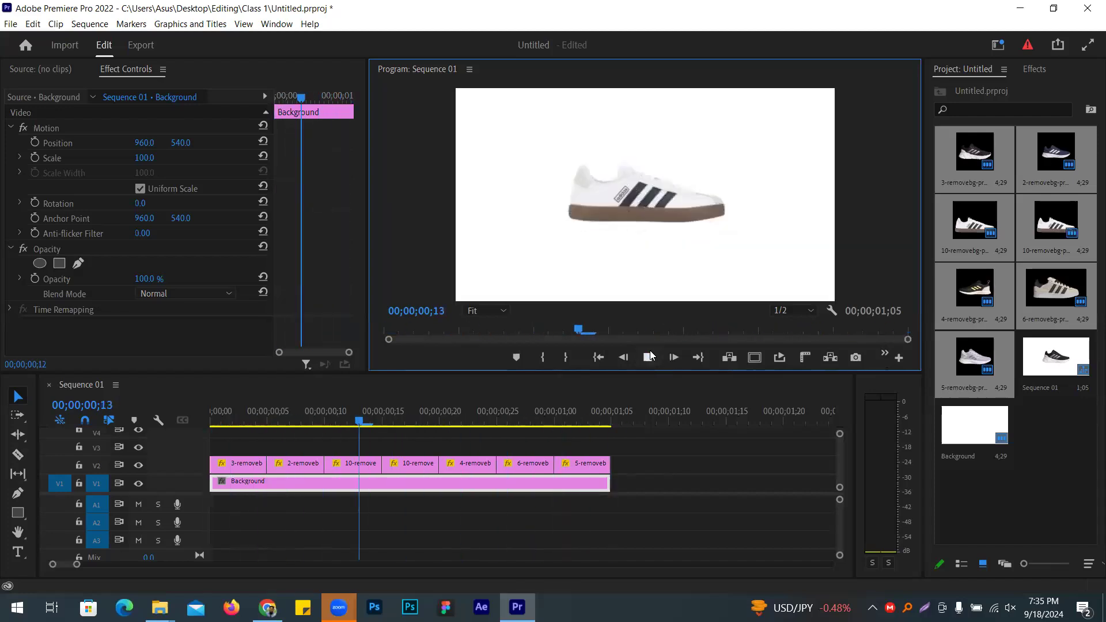
pyautogui.click(650, 357)
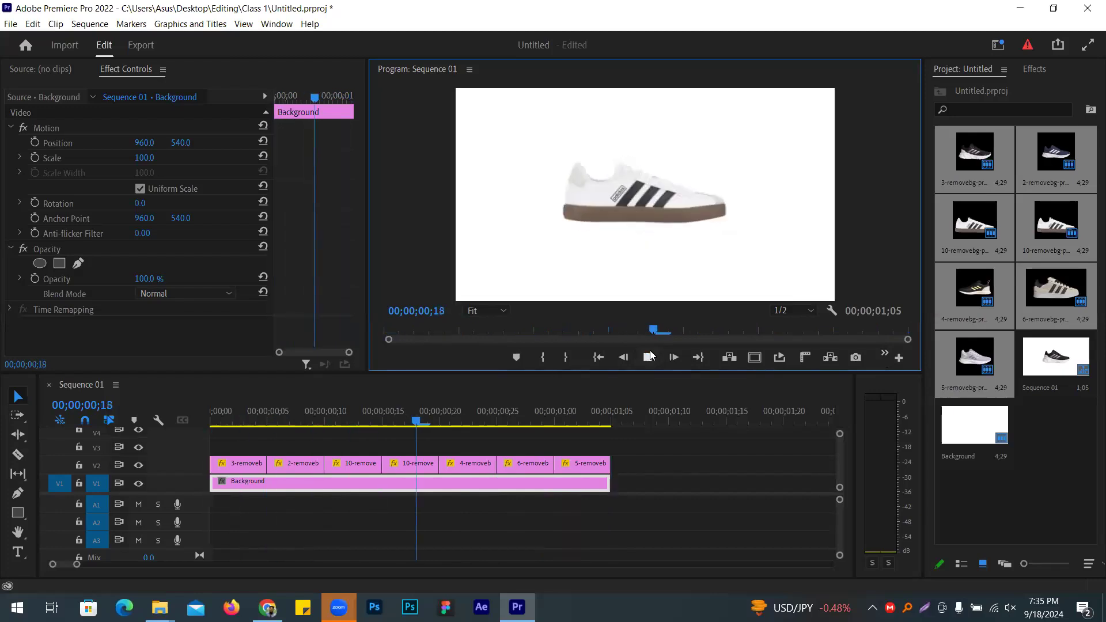
pyautogui.click(650, 356)
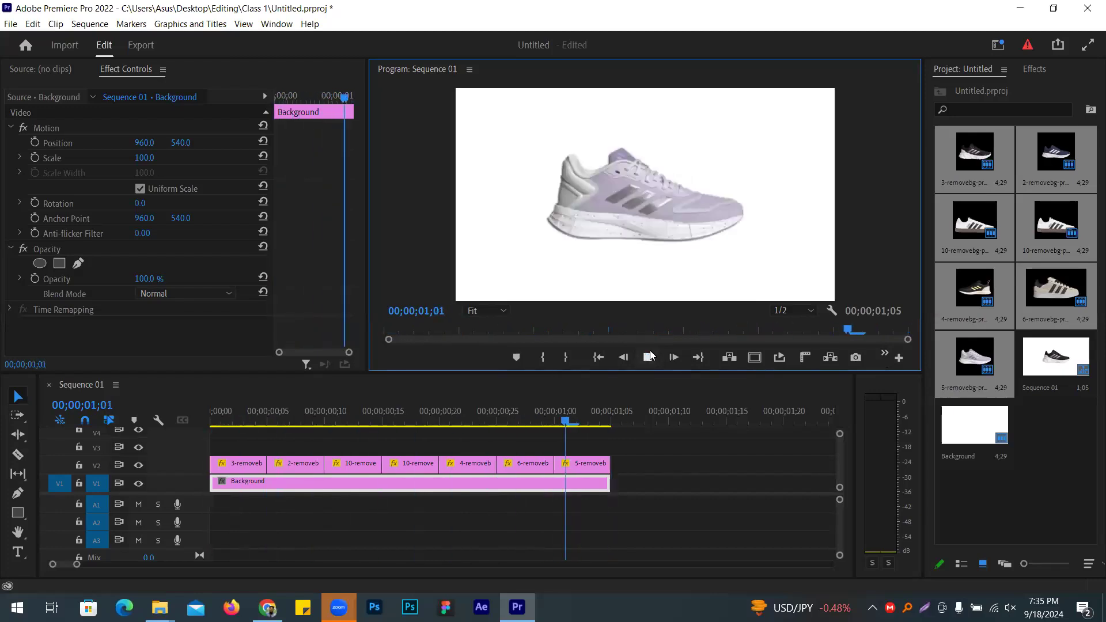
pyautogui.click(650, 357)
pyautogui.click(650, 357)
pyautogui.click(650, 356)
# Step: Duplicate the V2 shoe clips after themselves and extend the Background to 00;00;04;20
pyautogui.moveTo(677, 449); pyautogui.dragTo(642, 460)
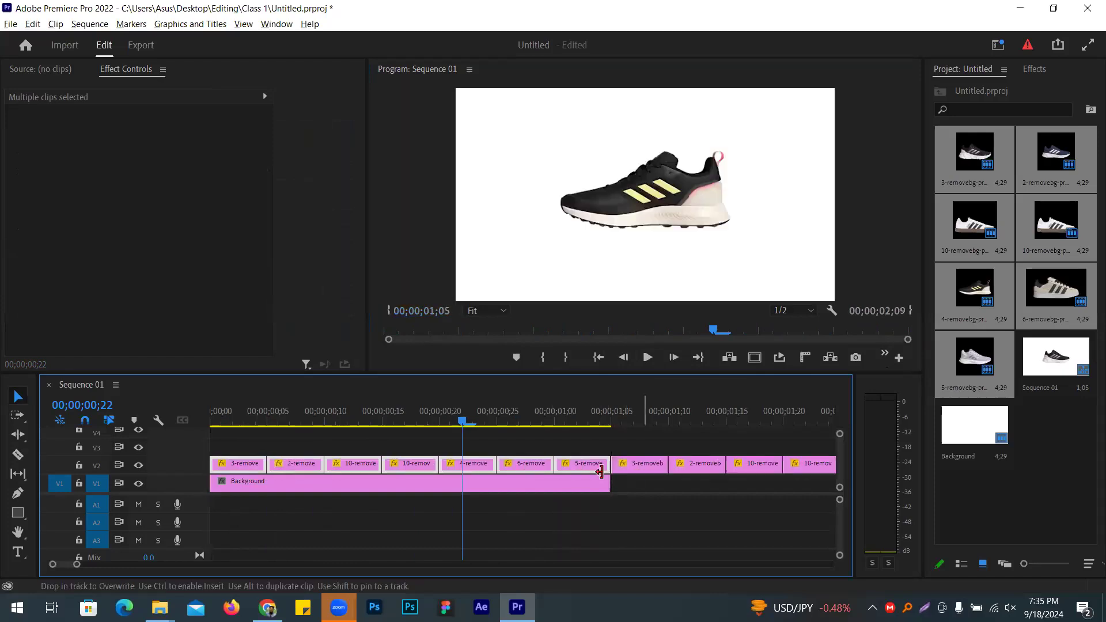
pyautogui.moveTo(75, 571); pyautogui.dragTo(102, 568)
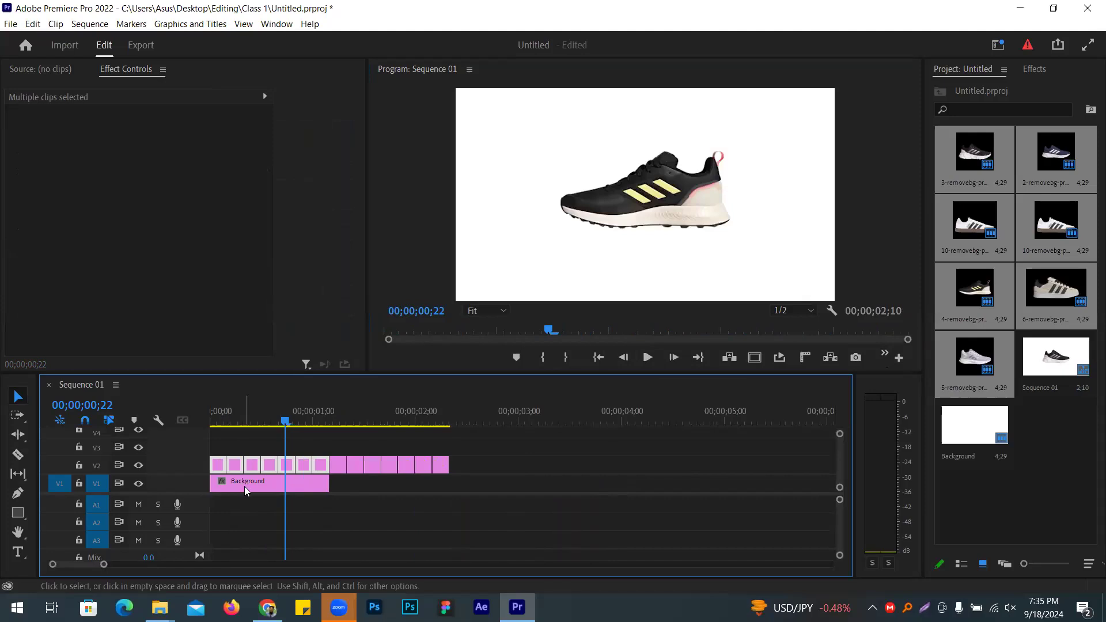
pyautogui.click(323, 484)
pyautogui.moveTo(332, 487); pyautogui.dragTo(448, 487)
pyautogui.moveTo(505, 459); pyautogui.dragTo(697, 483)
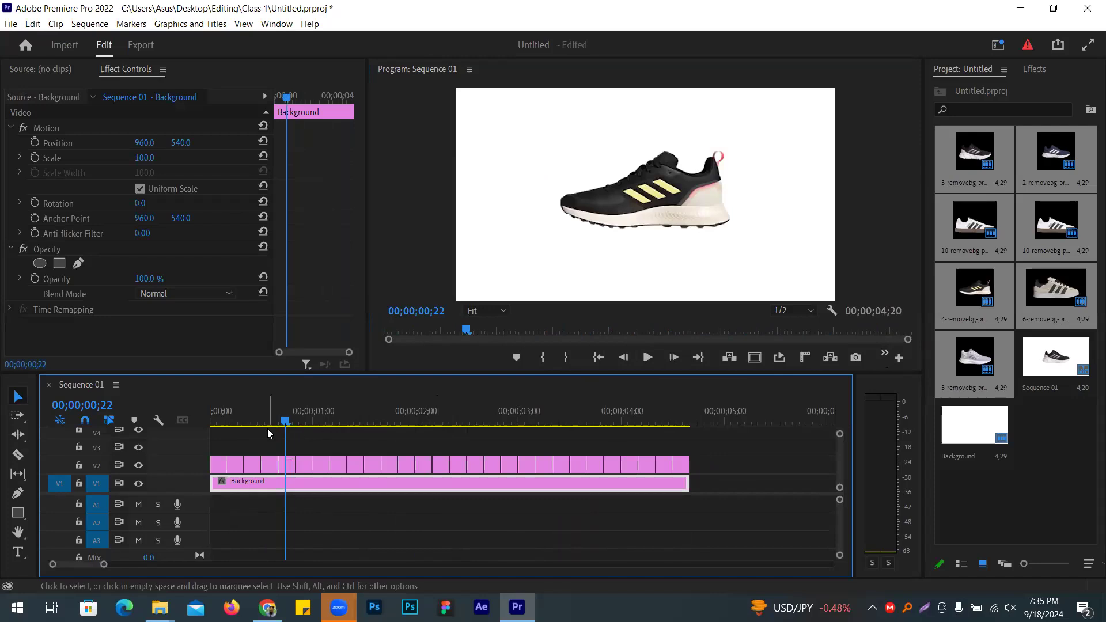
pyautogui.click(279, 440)
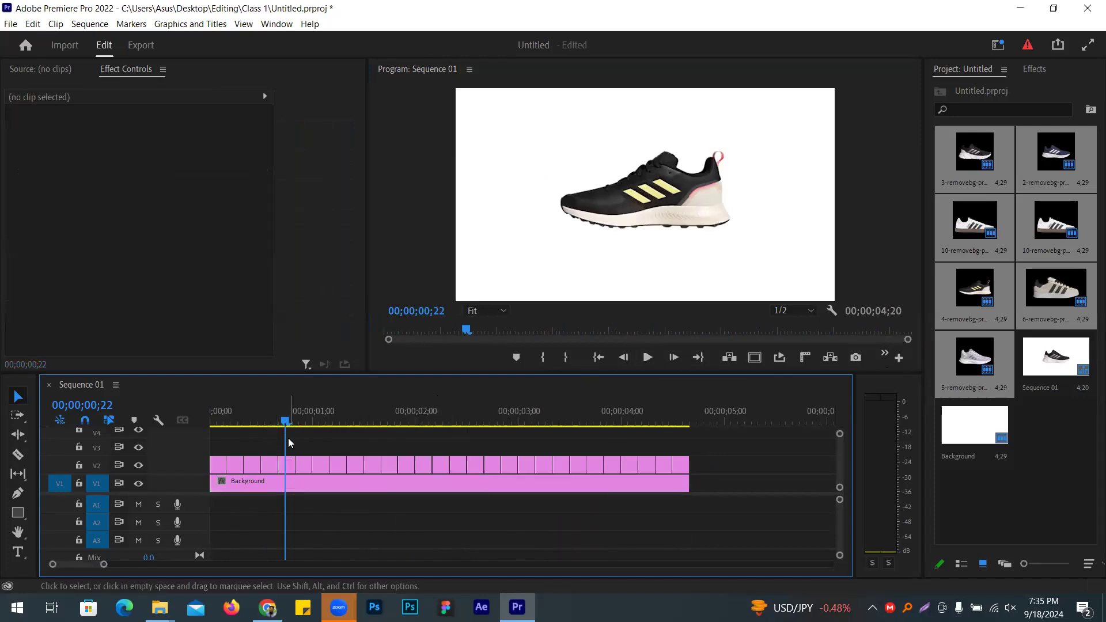
# Step: Play the 4;20 shoe loop from the start in the Program monitor to review it
pyautogui.click(285, 484)
pyautogui.press('space')
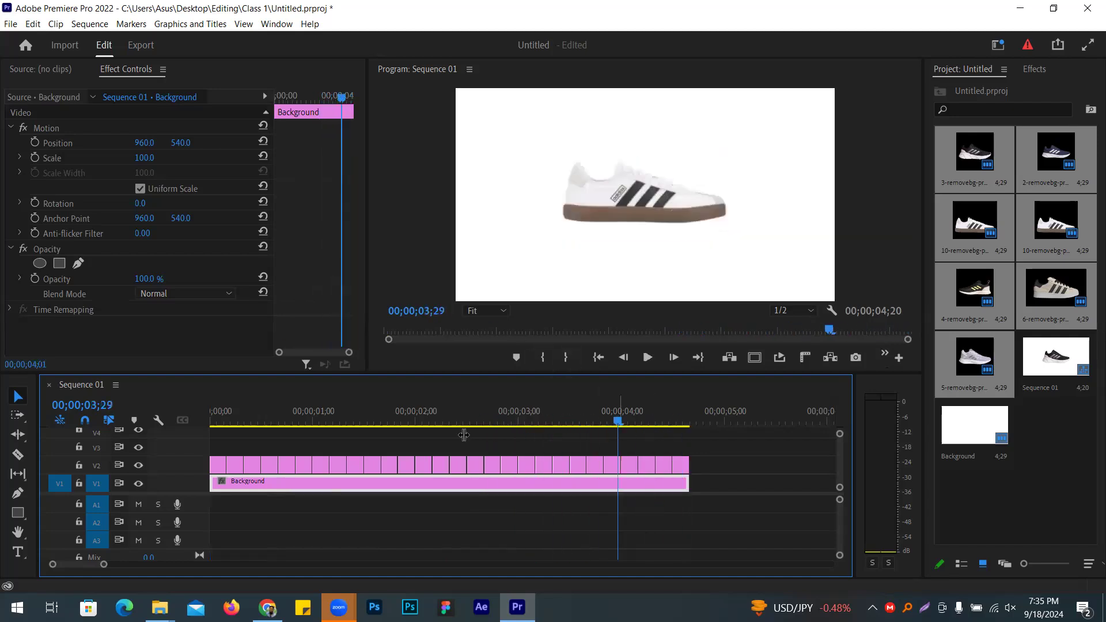
pyautogui.press('Home')
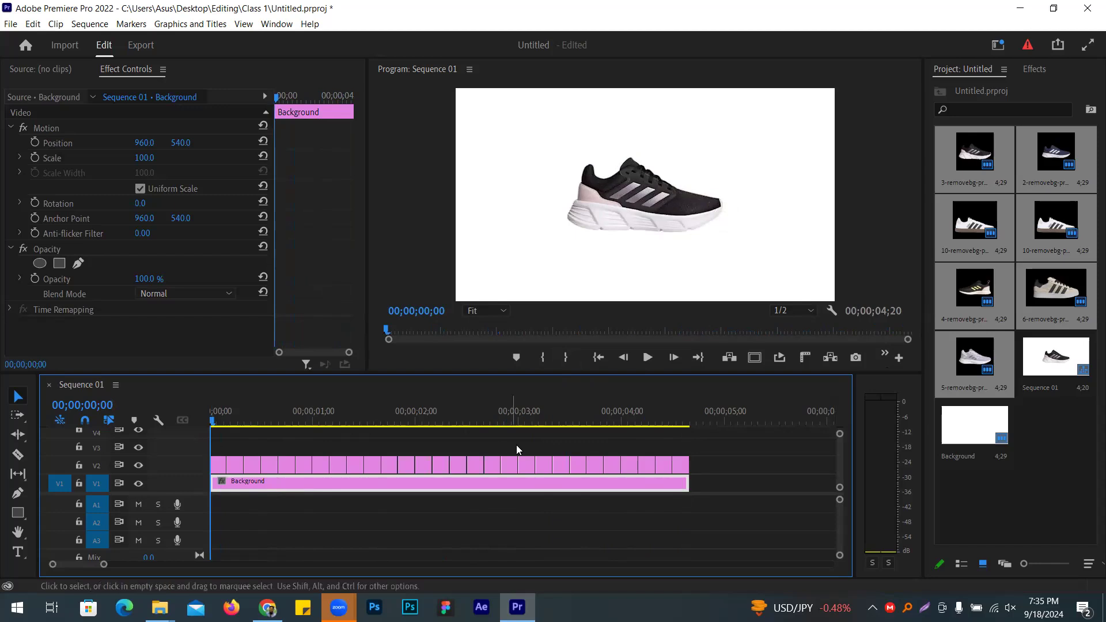
pyautogui.click(648, 358)
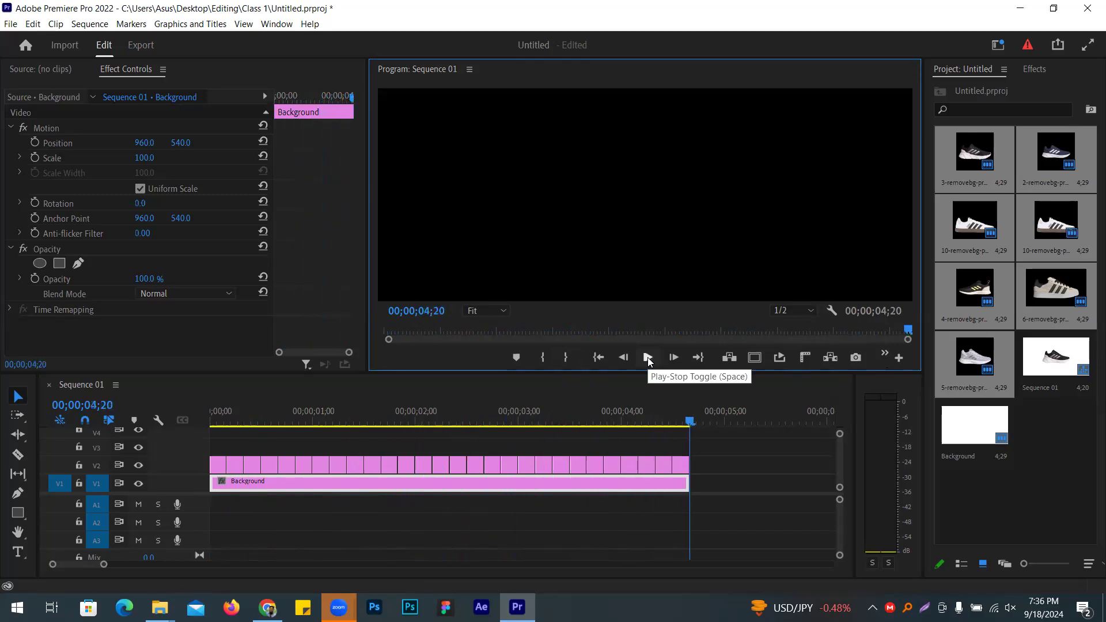
pyautogui.click(648, 358)
pyautogui.click(648, 358)
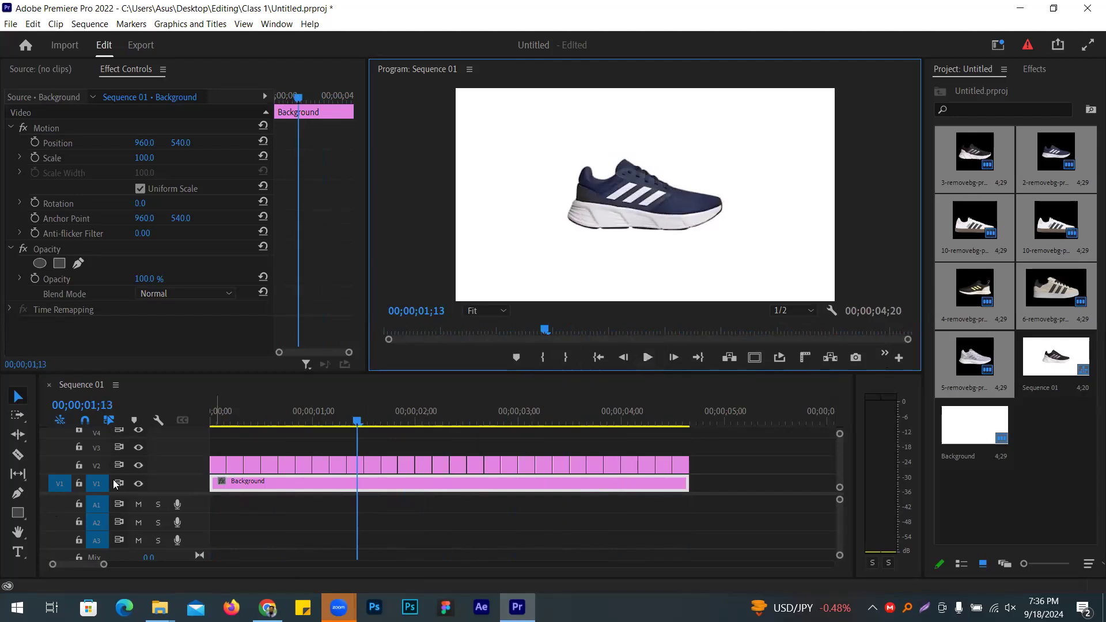
# Step: Lock the V1 Background track and return the playhead to the sequence start
pyautogui.click(79, 485)
pyautogui.press('Left')
pyautogui.press('Left')
pyautogui.press('Left')
pyautogui.press('Home')
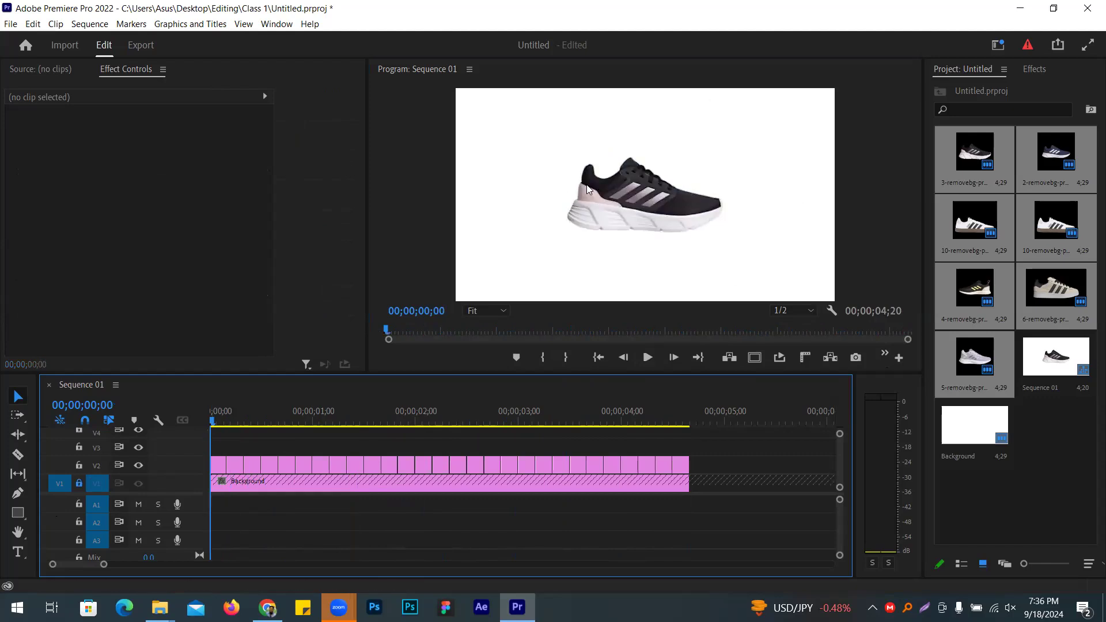
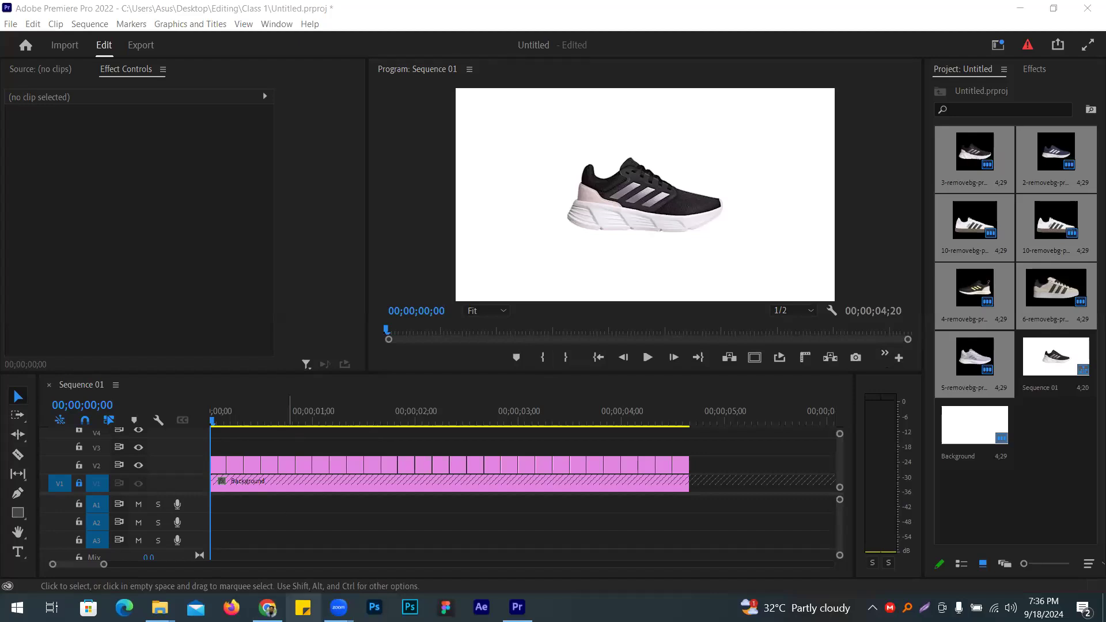
# Step: Switch from Premiere Pro to the Chrome window showing the remove.bg page
pyautogui.click(267, 608)
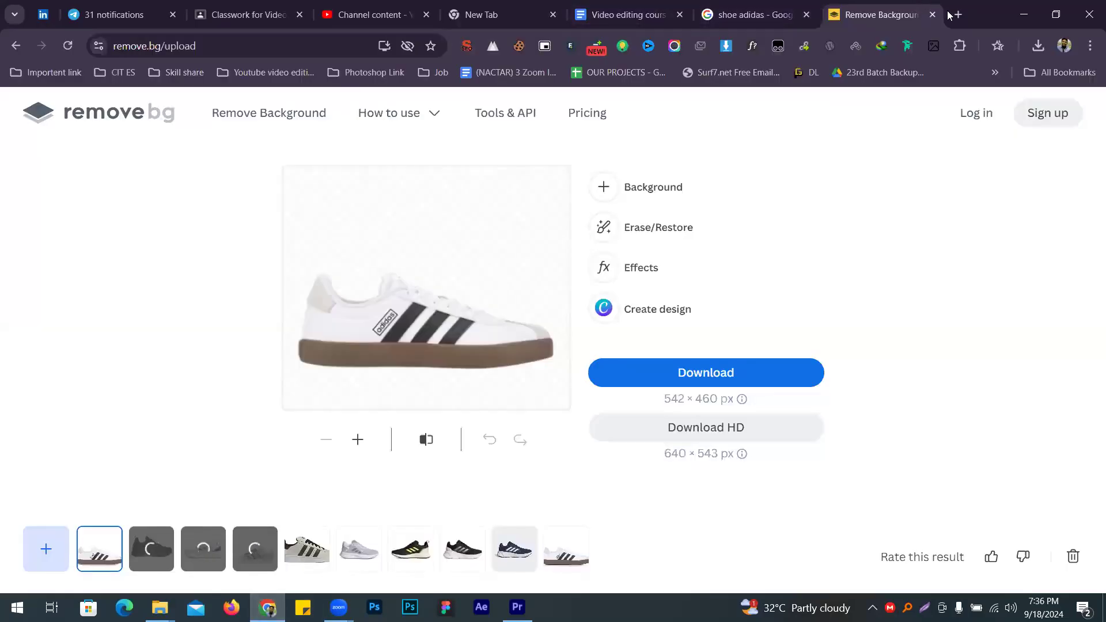
# Step: Open artlist.io in a new tab, go to its SFX library and focus the search bar
pyautogui.click(958, 14)
pyautogui.write('artlist.io')
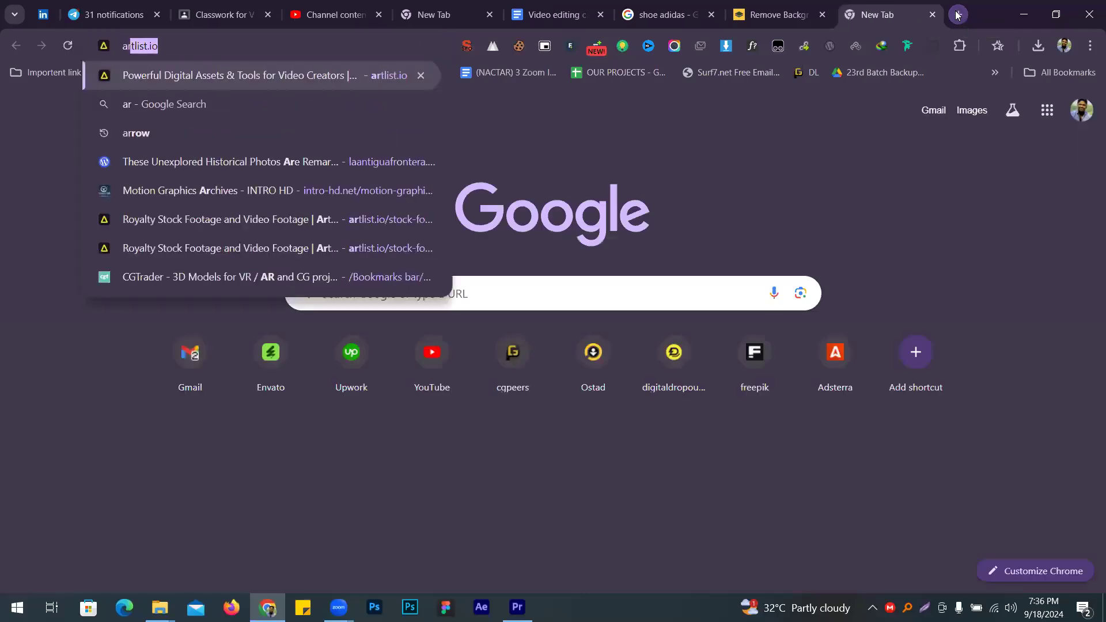
pyautogui.press('Return')
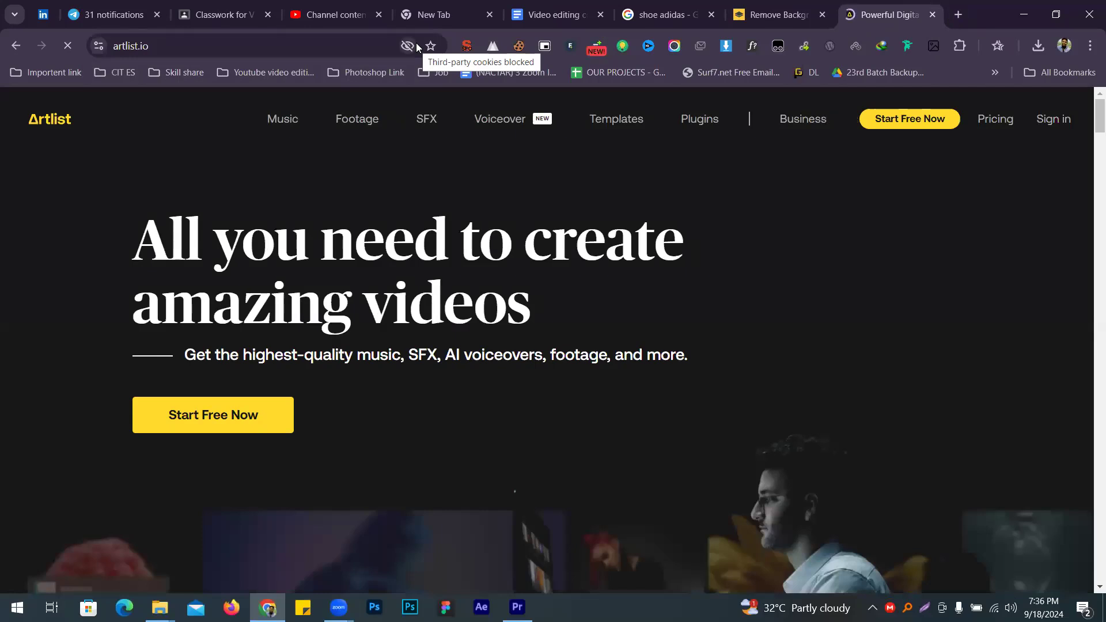
pyautogui.click(425, 119)
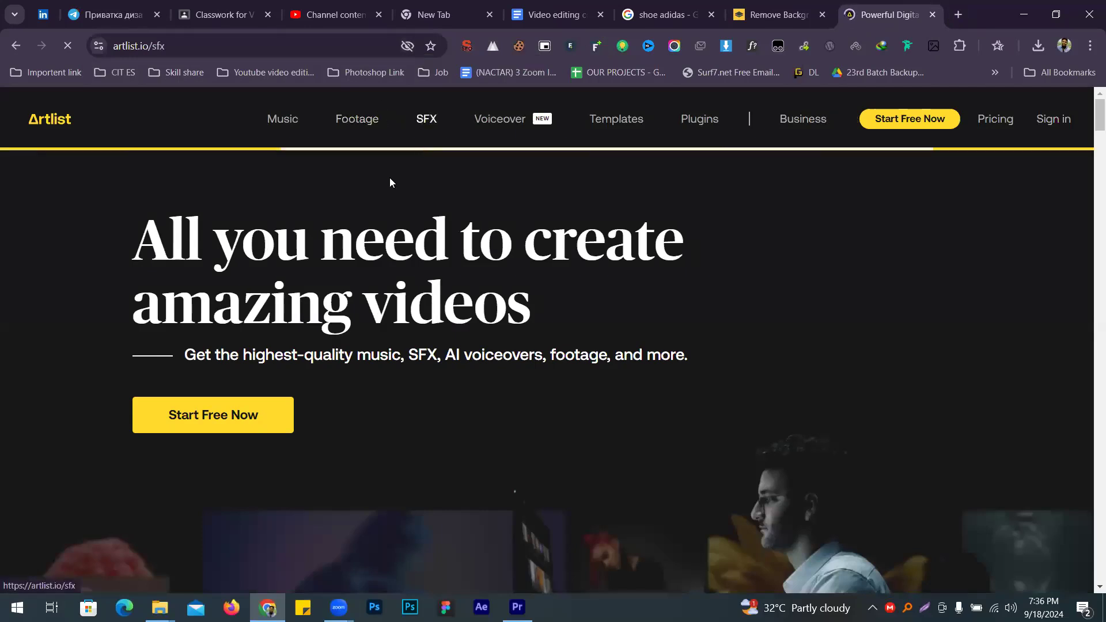
pyautogui.click(304, 113)
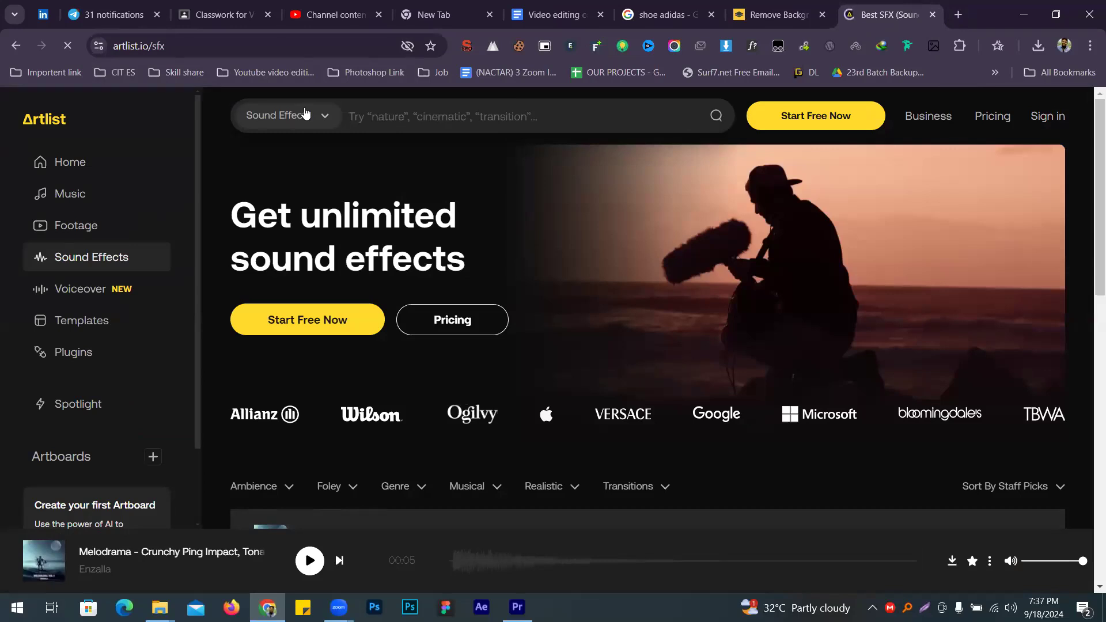
# Step: Search sound effects for 'chamera' and preview the Movie Set, Tape Measure and Ratchet Wrench sounds
pyautogui.write('cha')
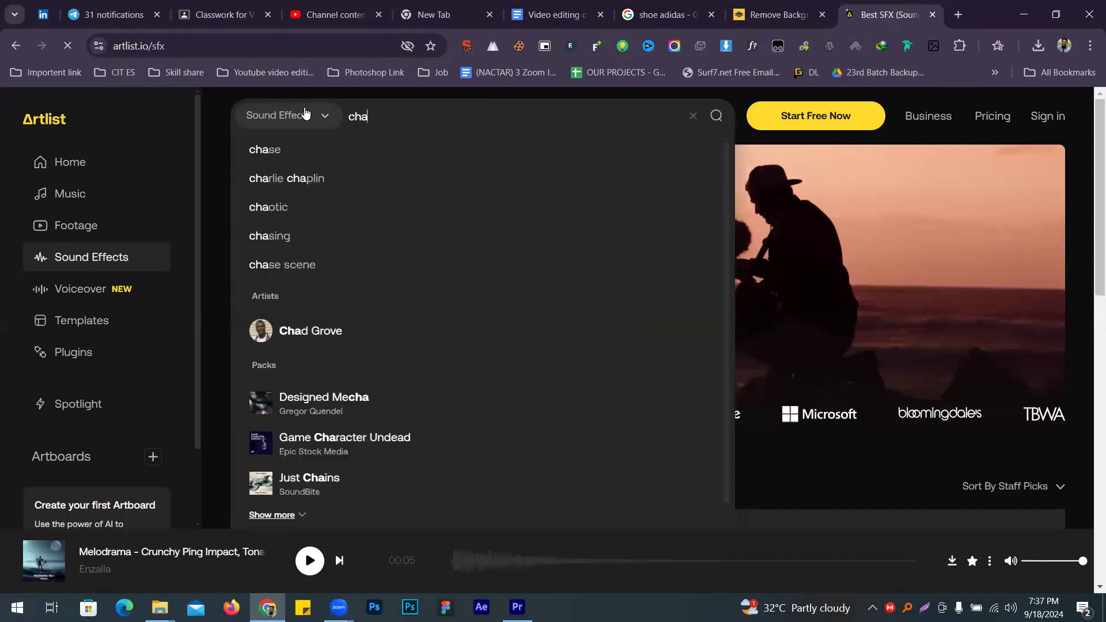
pyautogui.write('m')
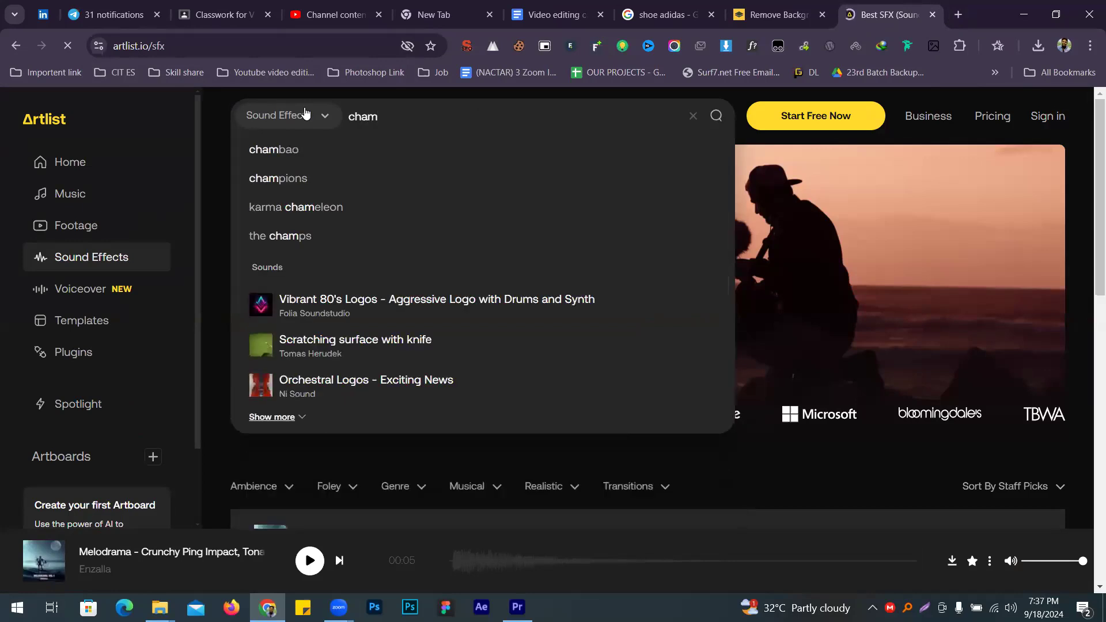
pyautogui.write('era')
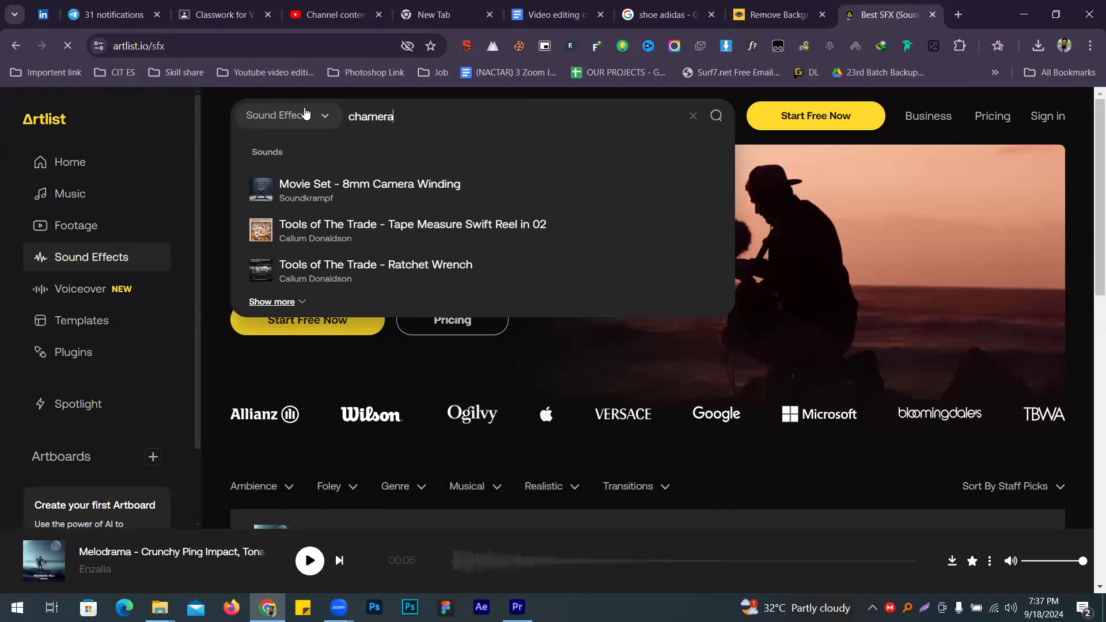
pyautogui.press('Return')
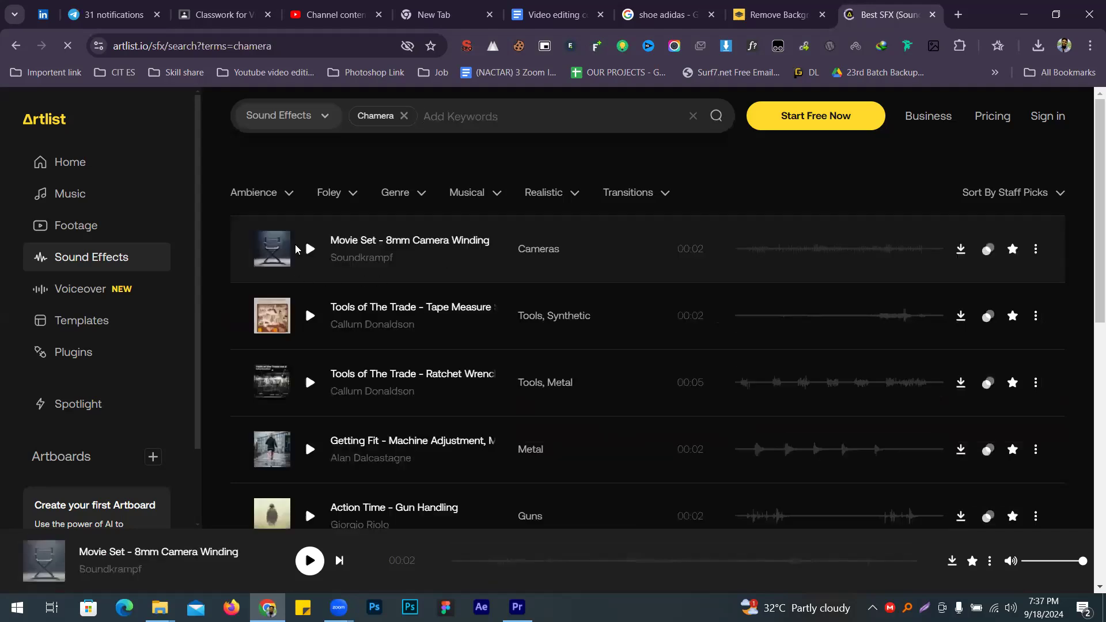
pyautogui.click(309, 252)
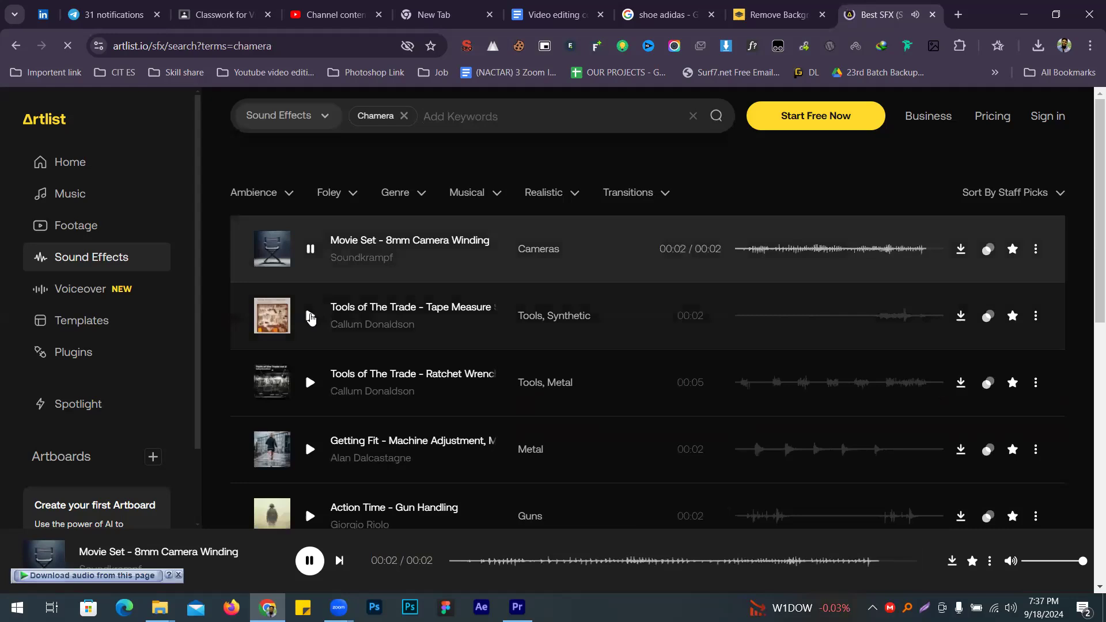
pyautogui.click(311, 315)
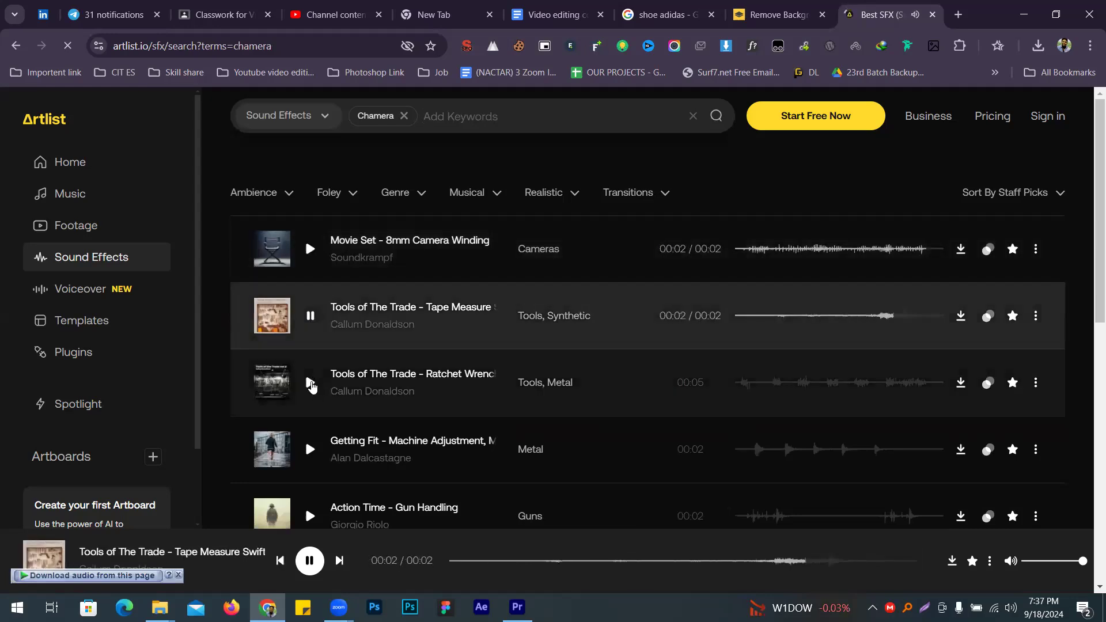
pyautogui.click(311, 383)
# Step: Preview the Machine Adjustment, Dropping Weights and Party Horn sounds further down the results
pyautogui.scroll(-1, 311, 386)
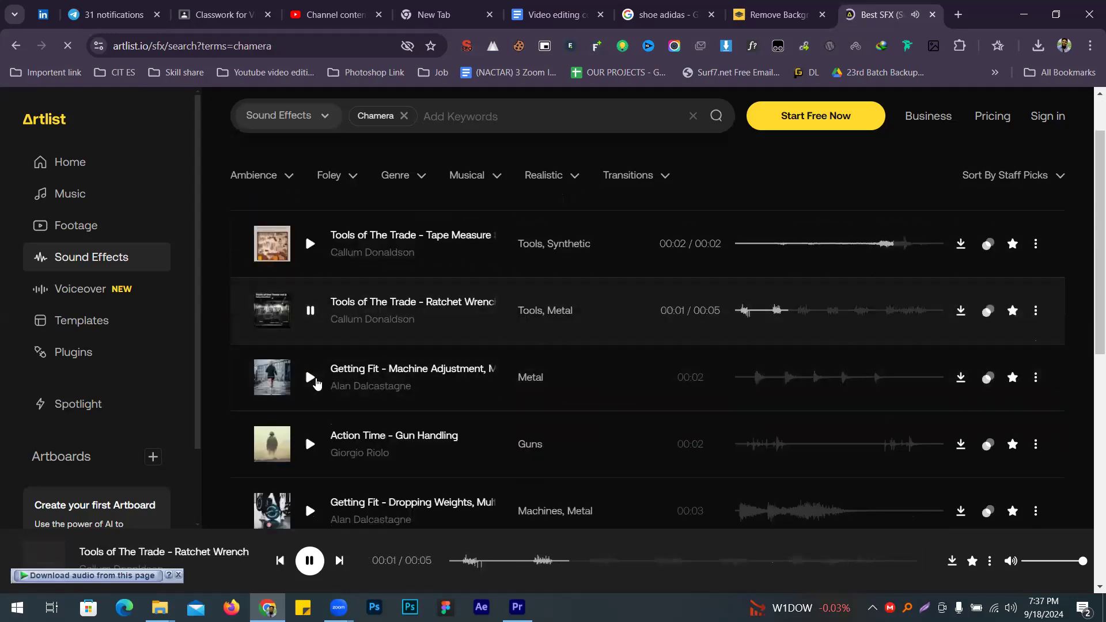
pyautogui.click(309, 380)
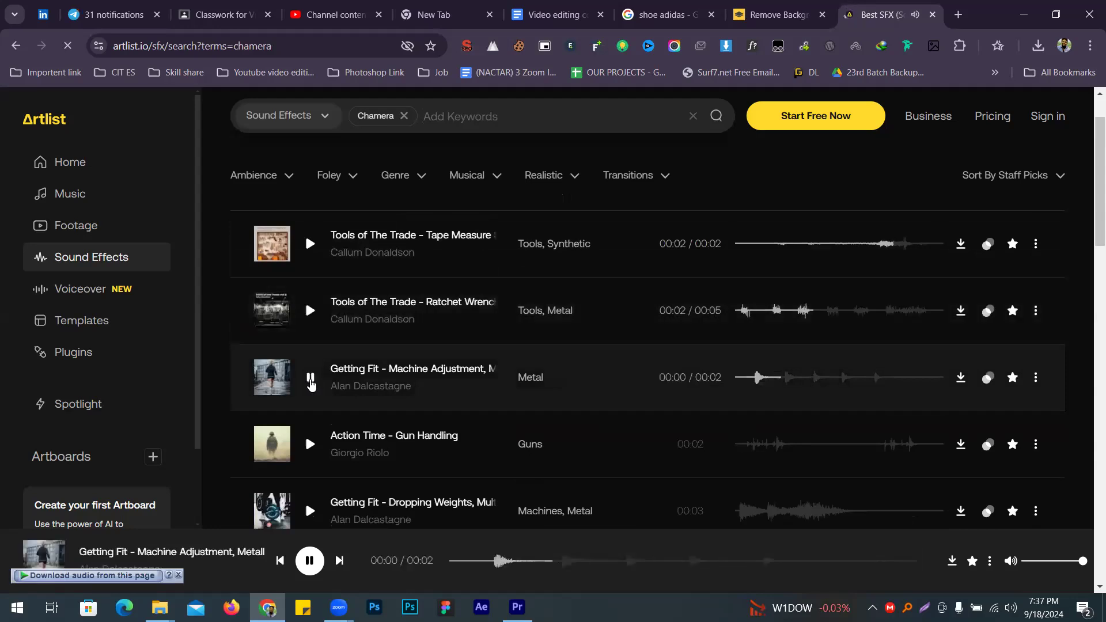
pyautogui.scroll(-2, 309, 381)
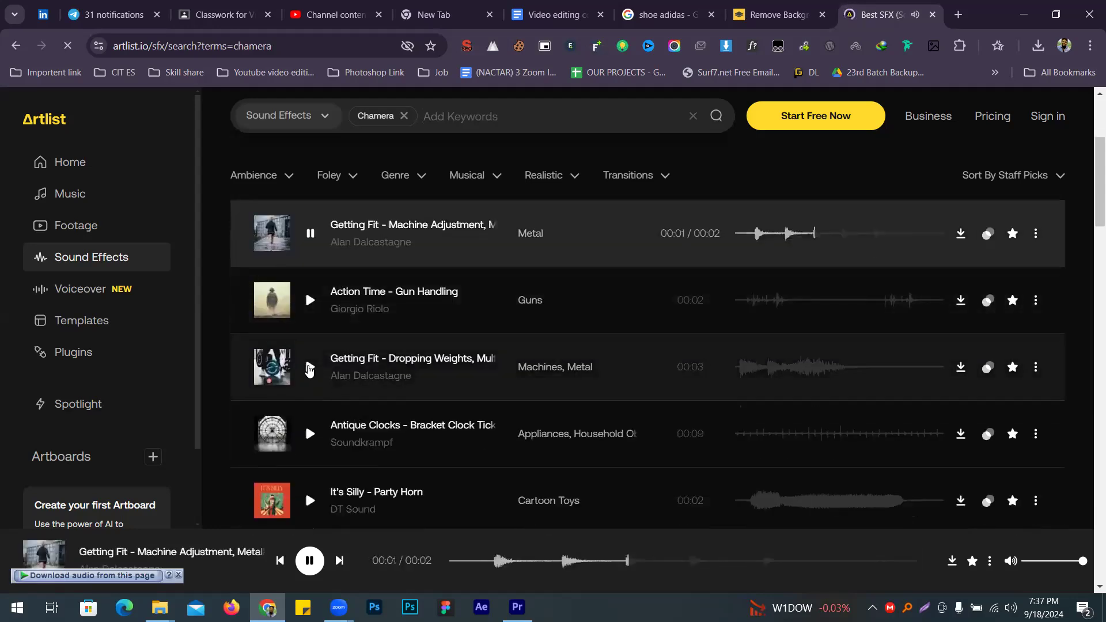
pyautogui.click(310, 367)
pyautogui.scroll(-2, 392, 411)
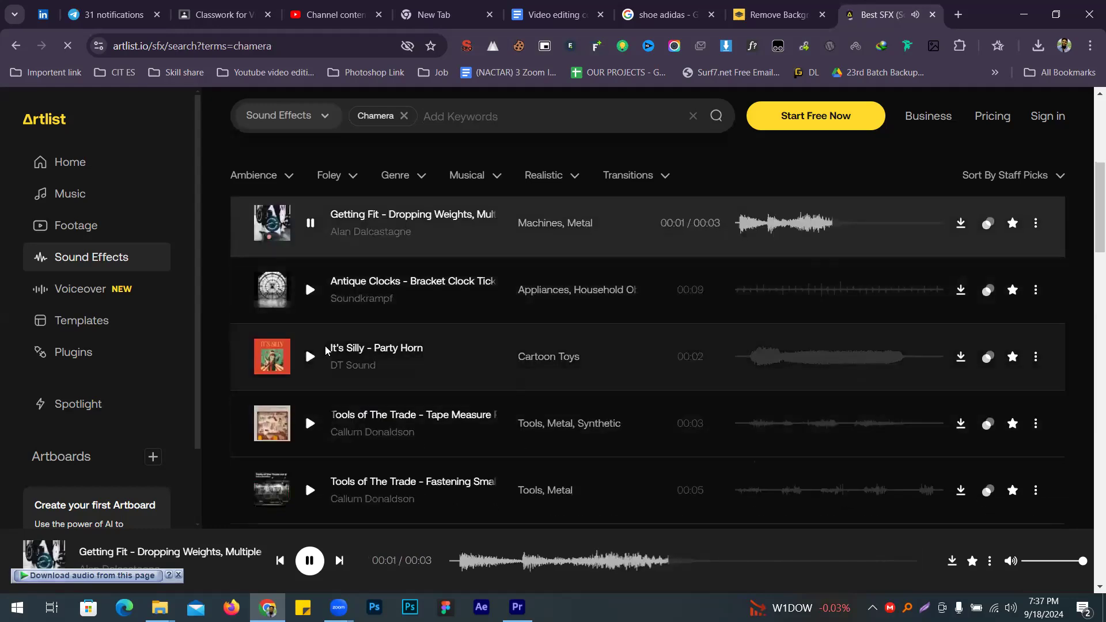
pyautogui.click(310, 358)
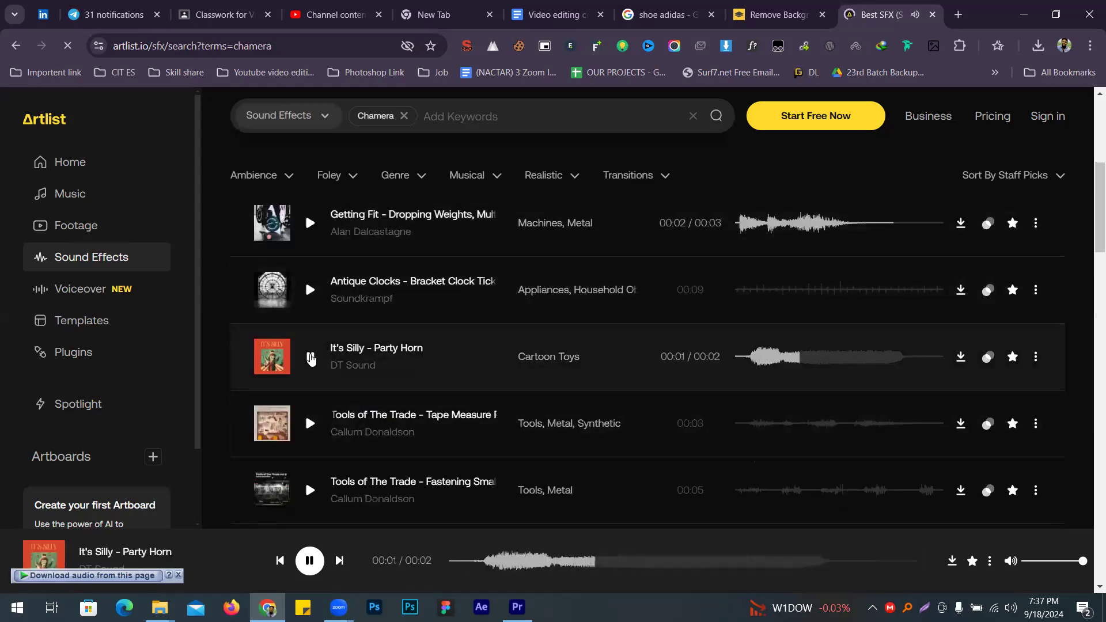
pyautogui.scroll(2, 444, 143)
pyautogui.click(448, 122)
# Step: Add Shuffle as a second keyword and preview three card-shuffle sounds
pyautogui.write('shu')
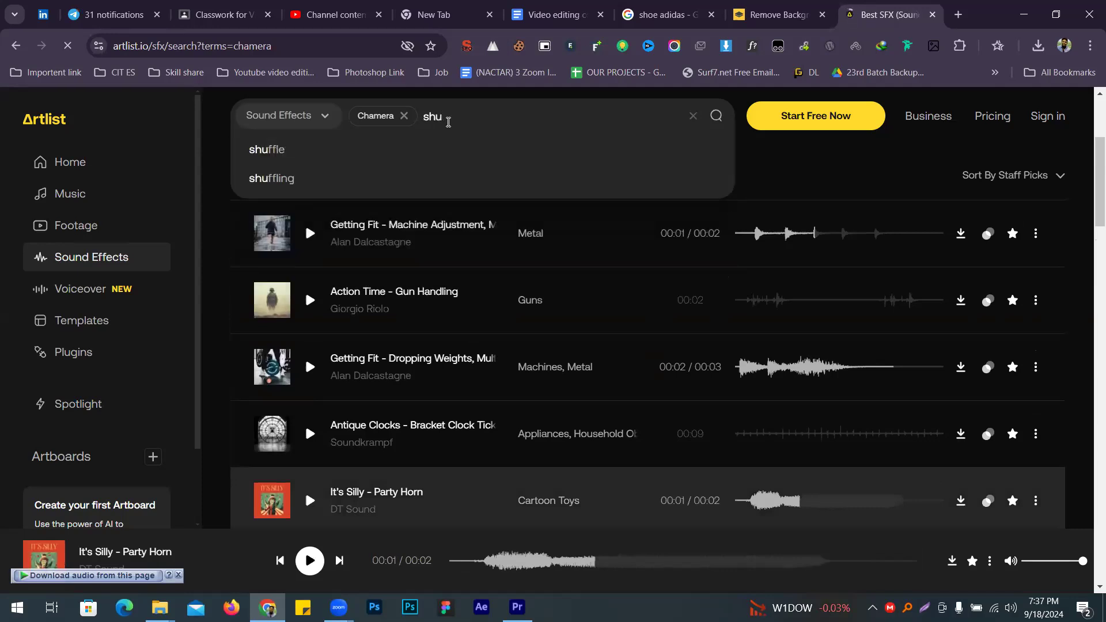
pyautogui.click(285, 153)
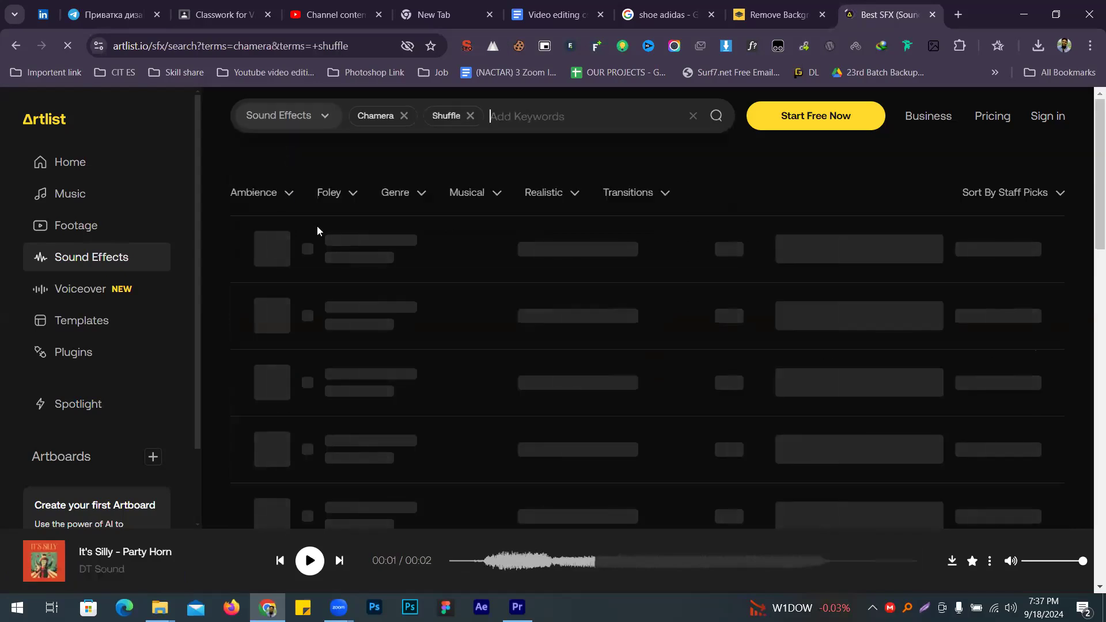
pyautogui.click(312, 249)
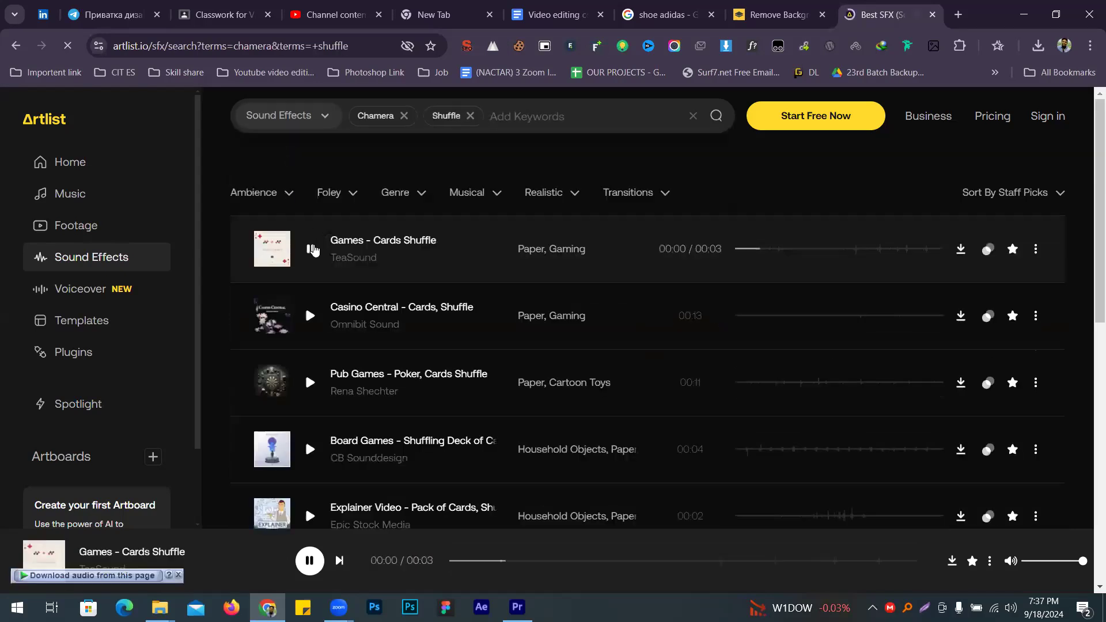
pyautogui.click(310, 322)
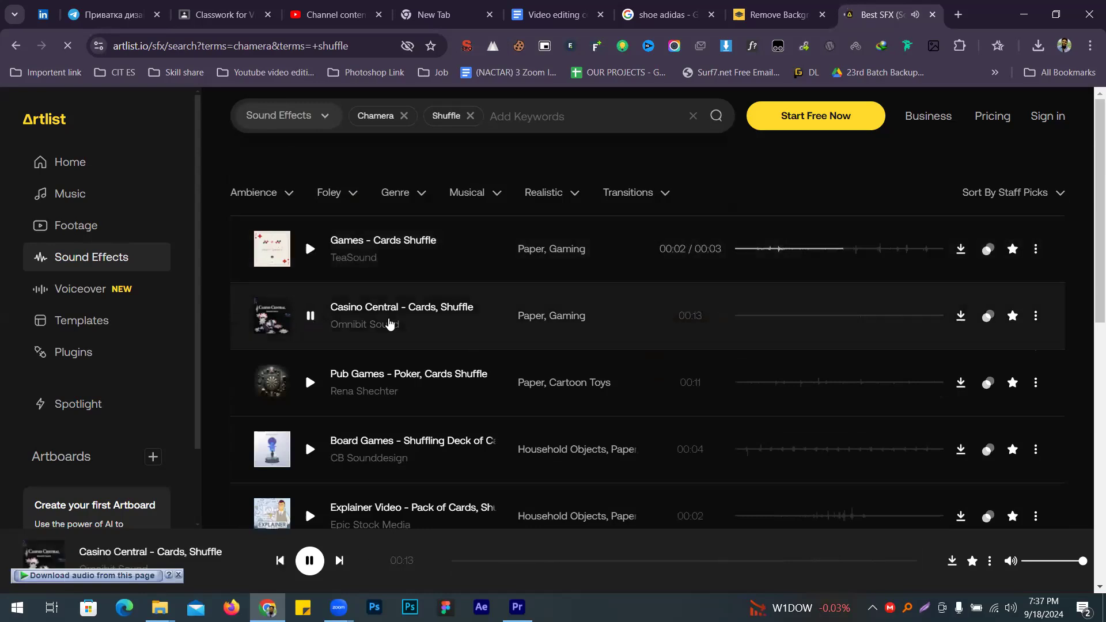
pyautogui.scroll(-1, 346, 323)
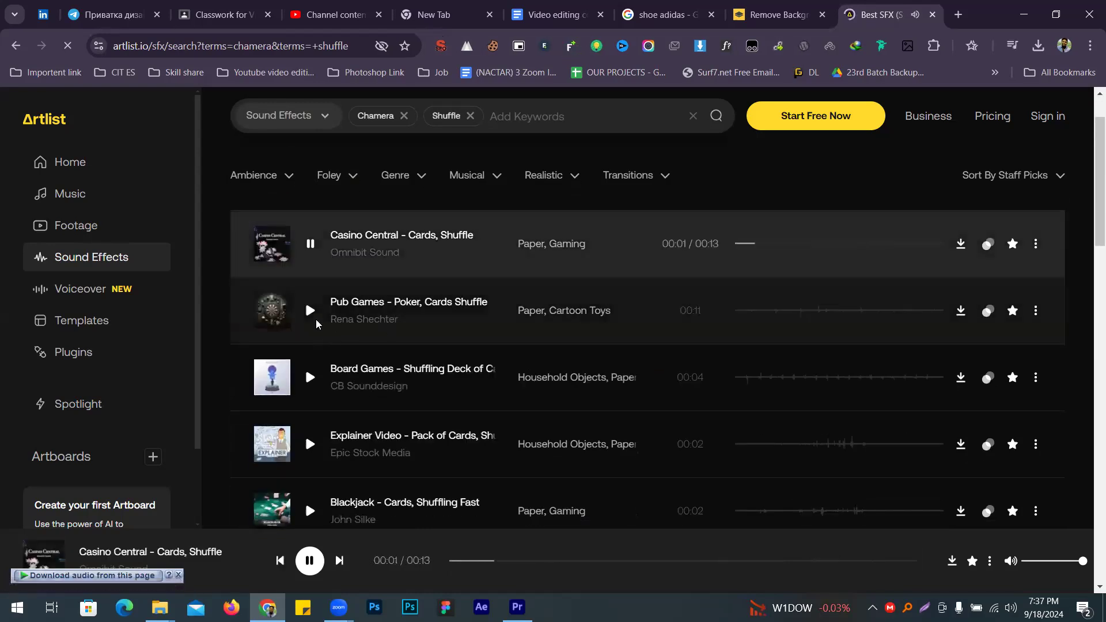
pyautogui.click(315, 316)
# Step: Remove the Shuffle keyword and pause the Pub Games preview
pyautogui.scroll(-1, 357, 242)
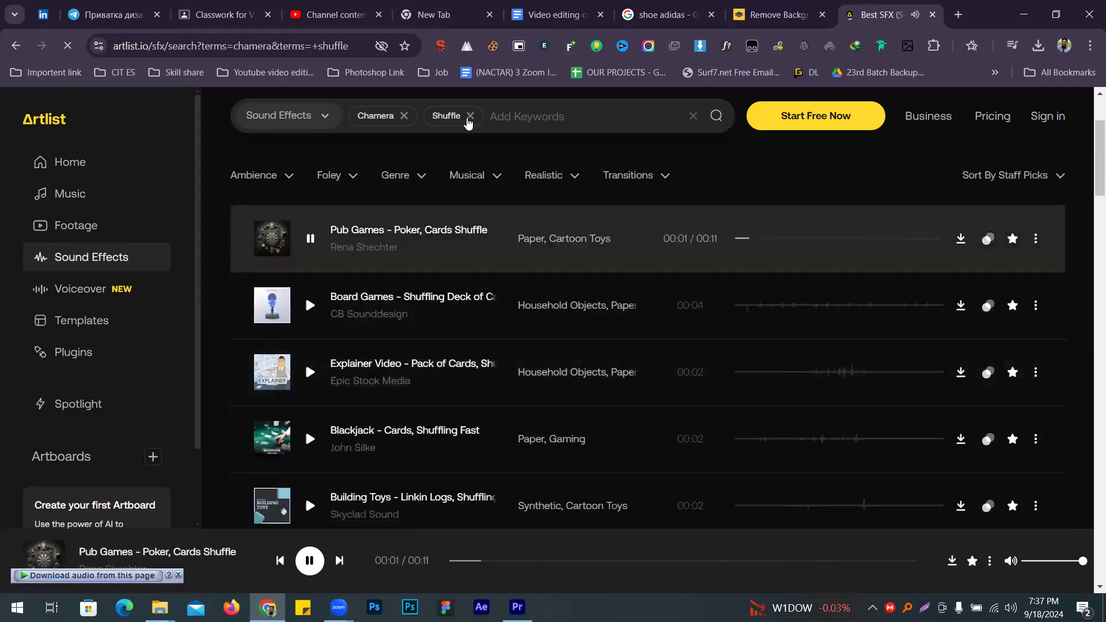
pyautogui.click(471, 116)
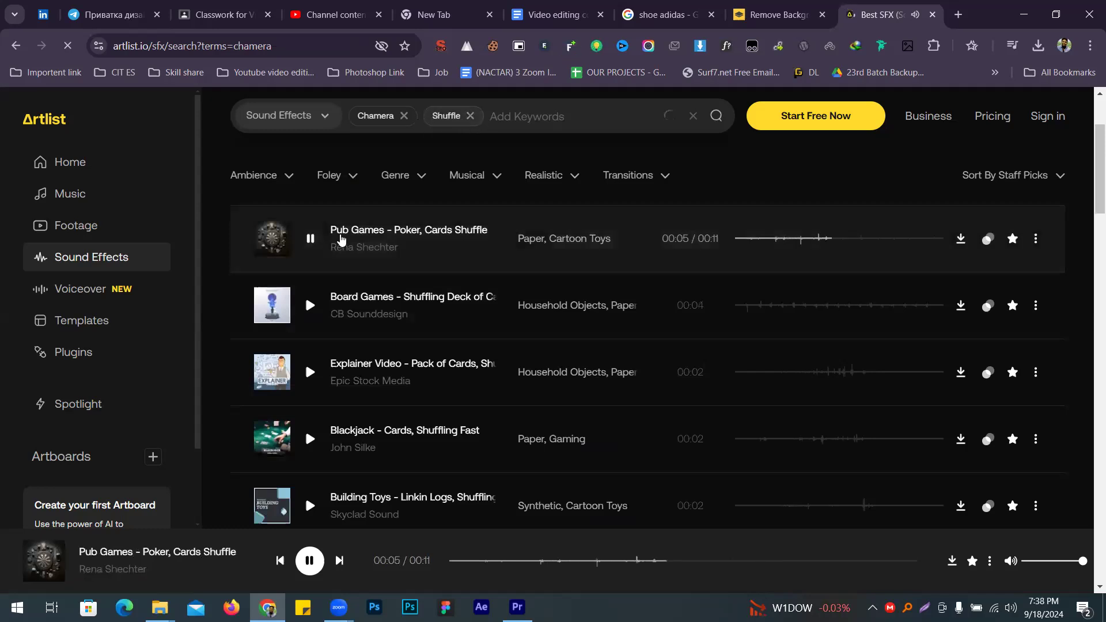
pyautogui.click(310, 241)
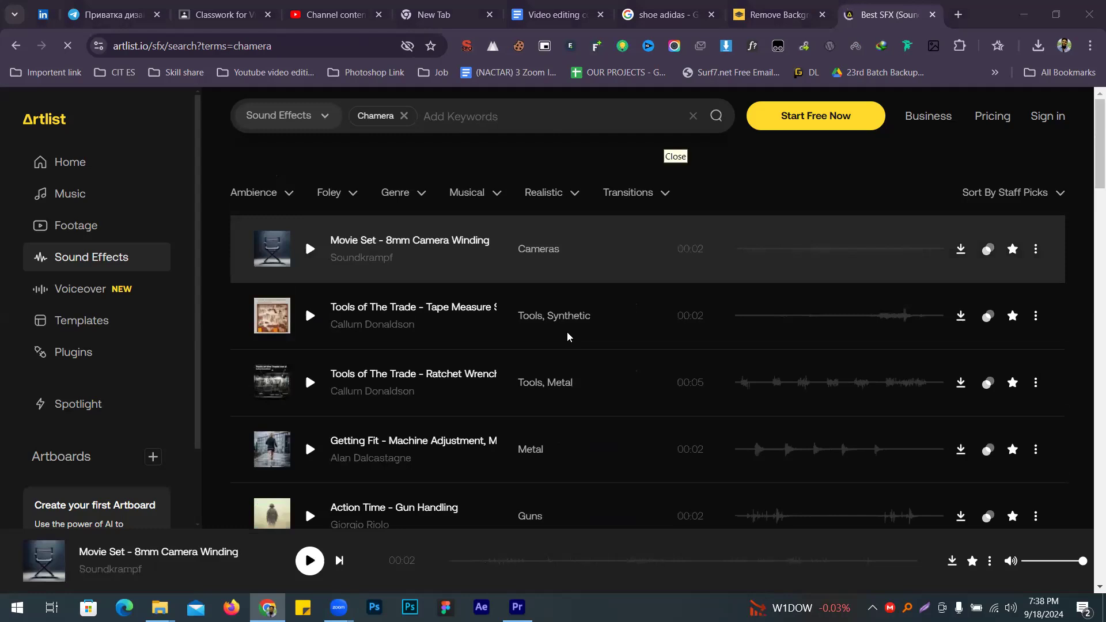
# Step: Replace the Chamera keyword with a 'camera shutter' search
pyautogui.click(404, 115)
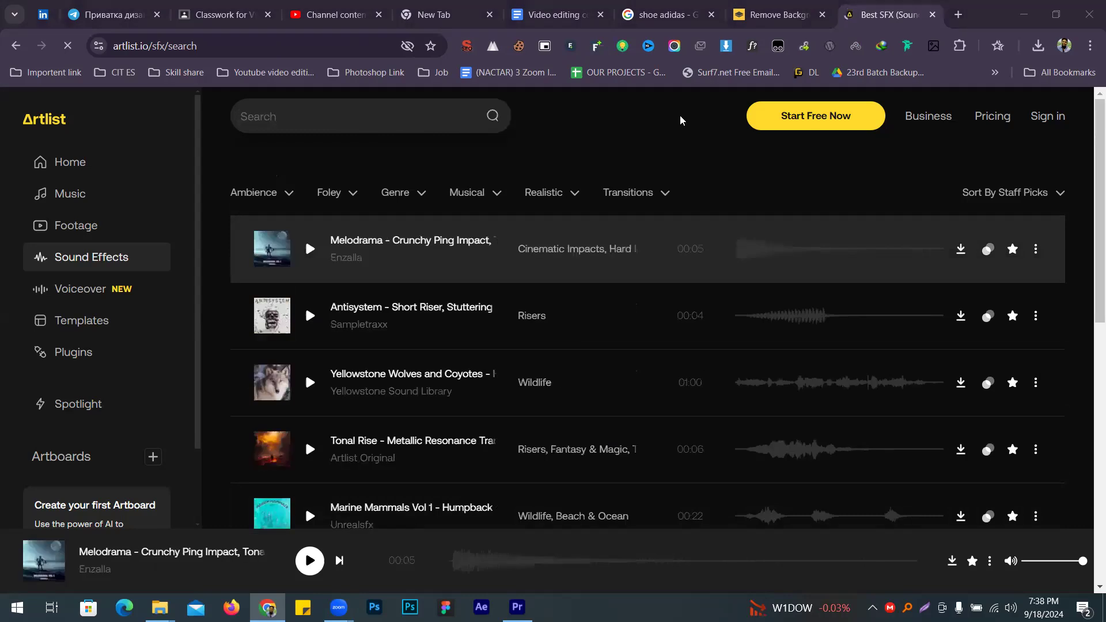
pyautogui.click(452, 117)
pyautogui.write('camera s')
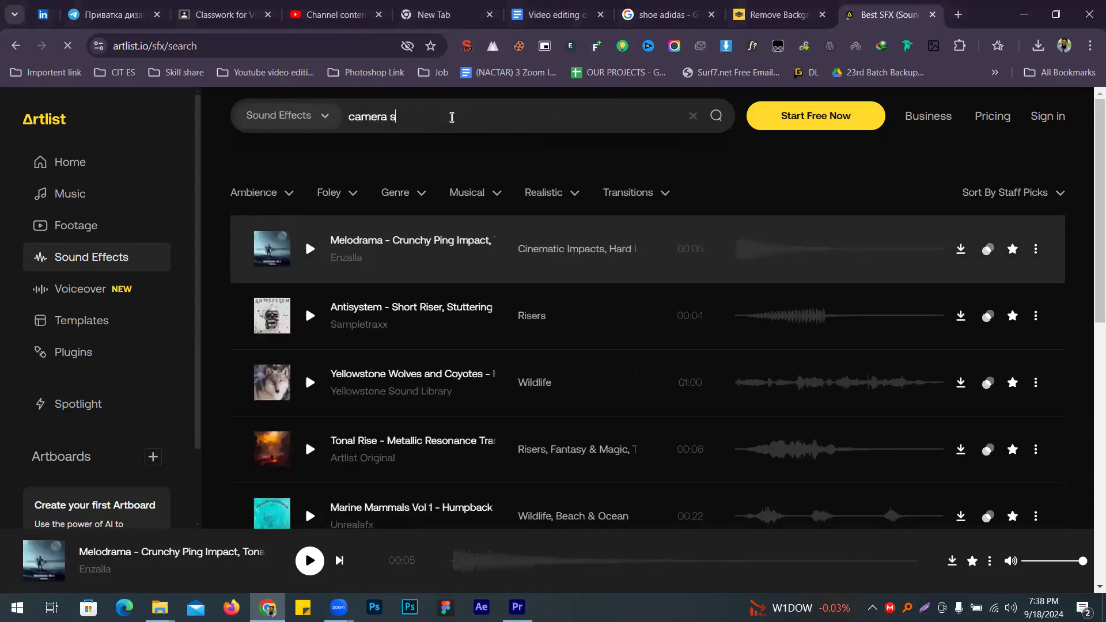
pyautogui.write('utter')
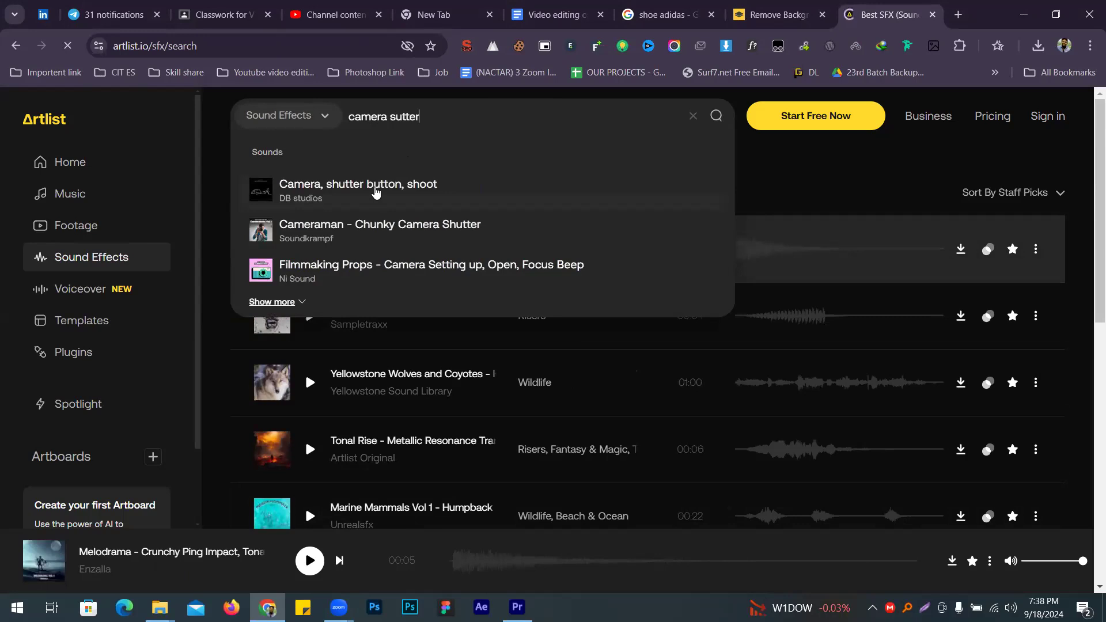
pyautogui.write('h')
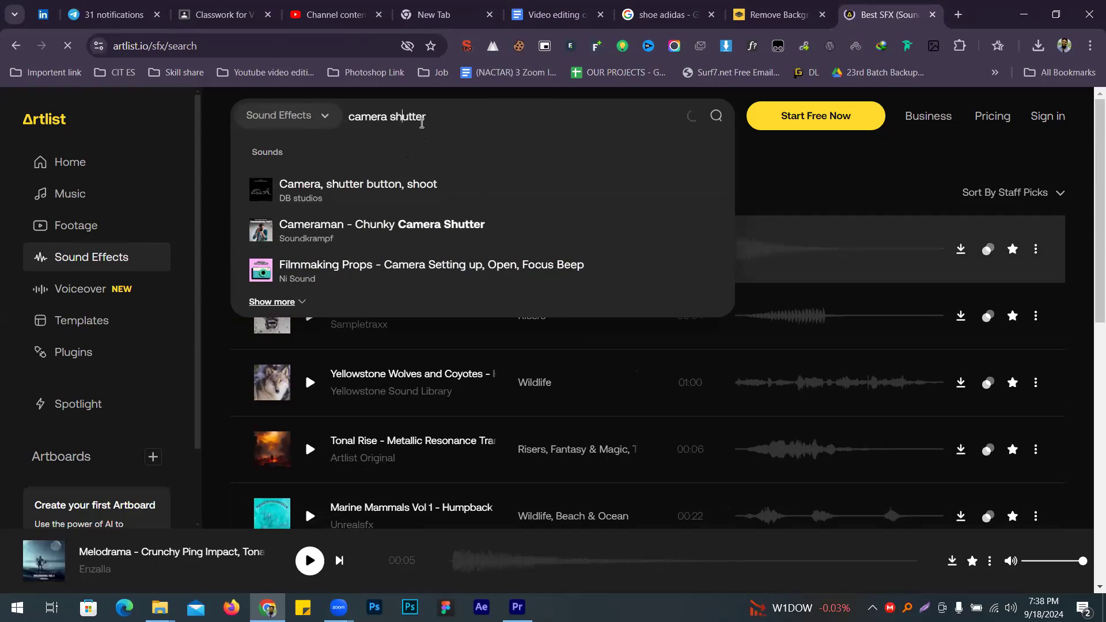
pyautogui.press('Return')
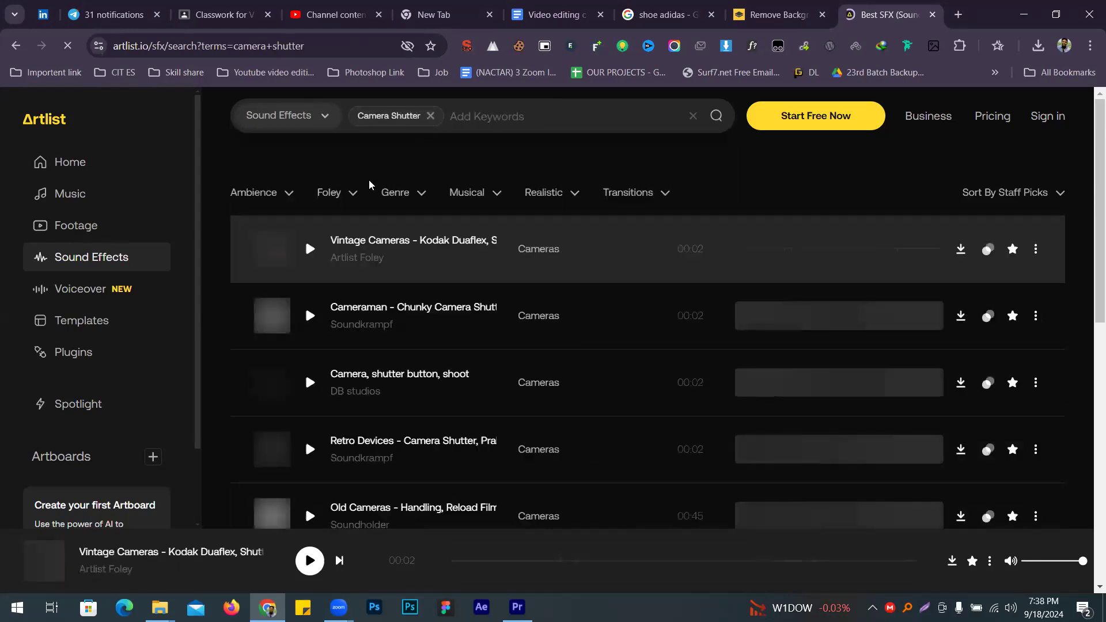
# Step: Audition the first shutter results, from Kodak Duaflex through the Digital Cameras single click
pyautogui.click(312, 249)
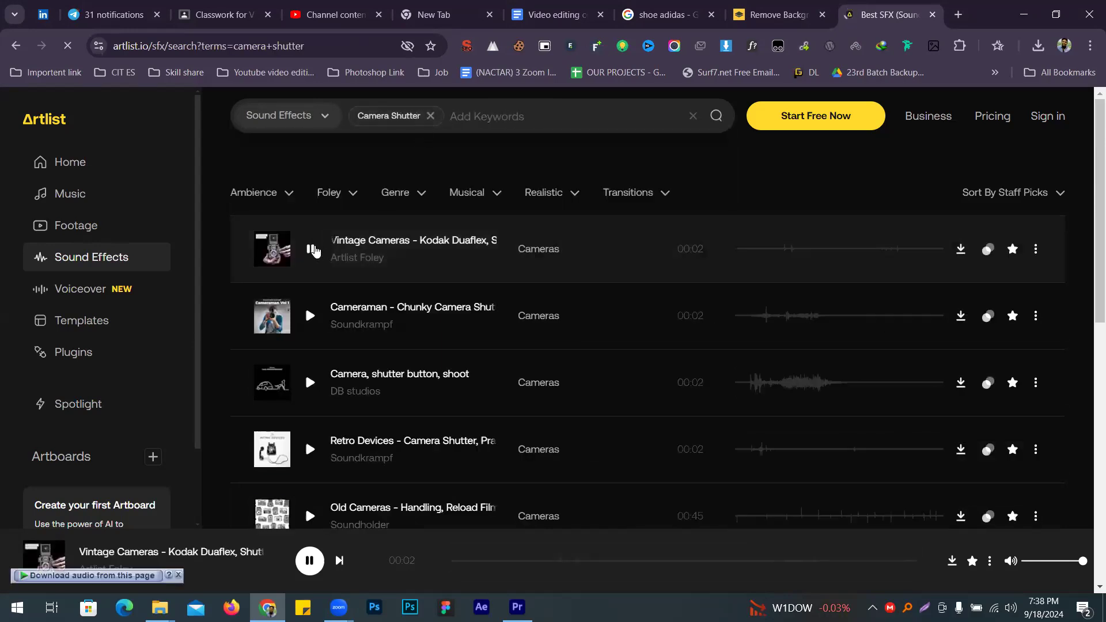
pyautogui.click(310, 316)
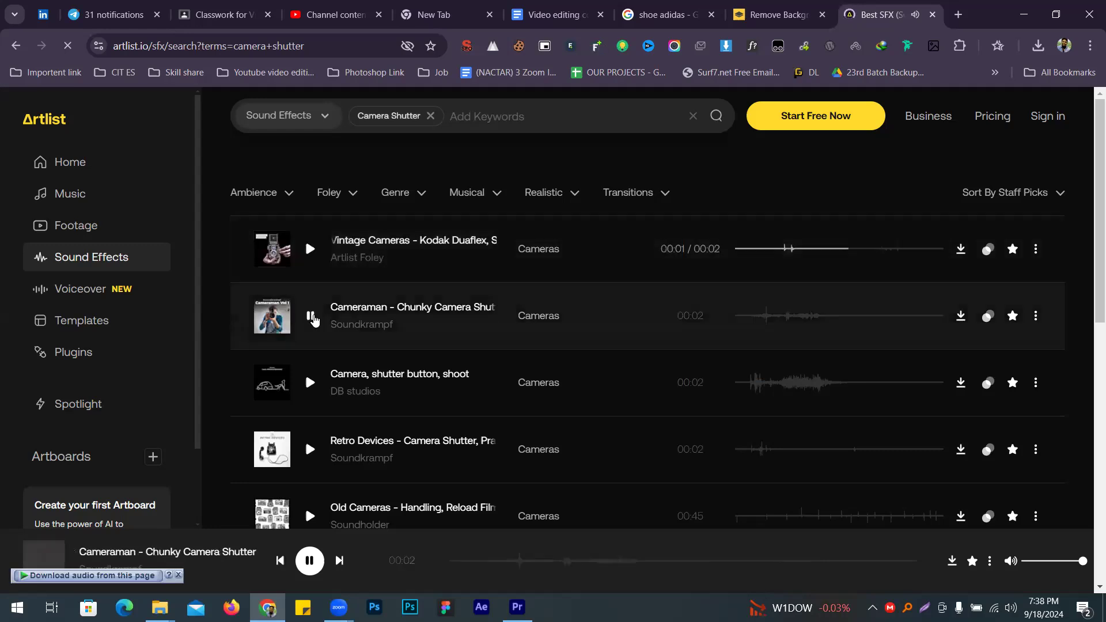
pyautogui.click(310, 384)
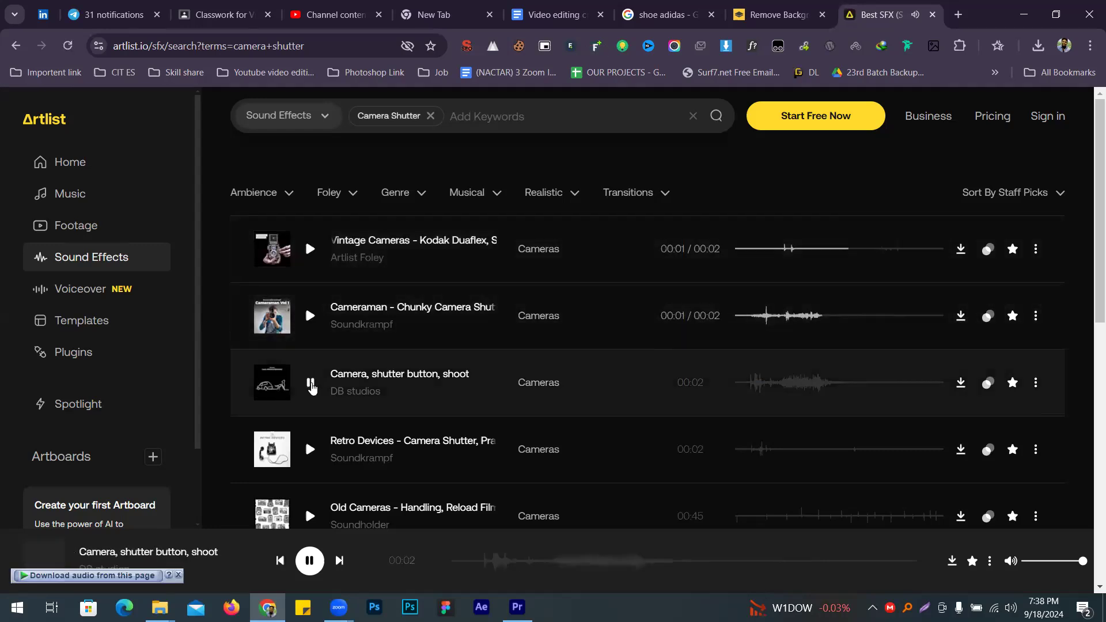
pyautogui.scroll(-3, 380, 369)
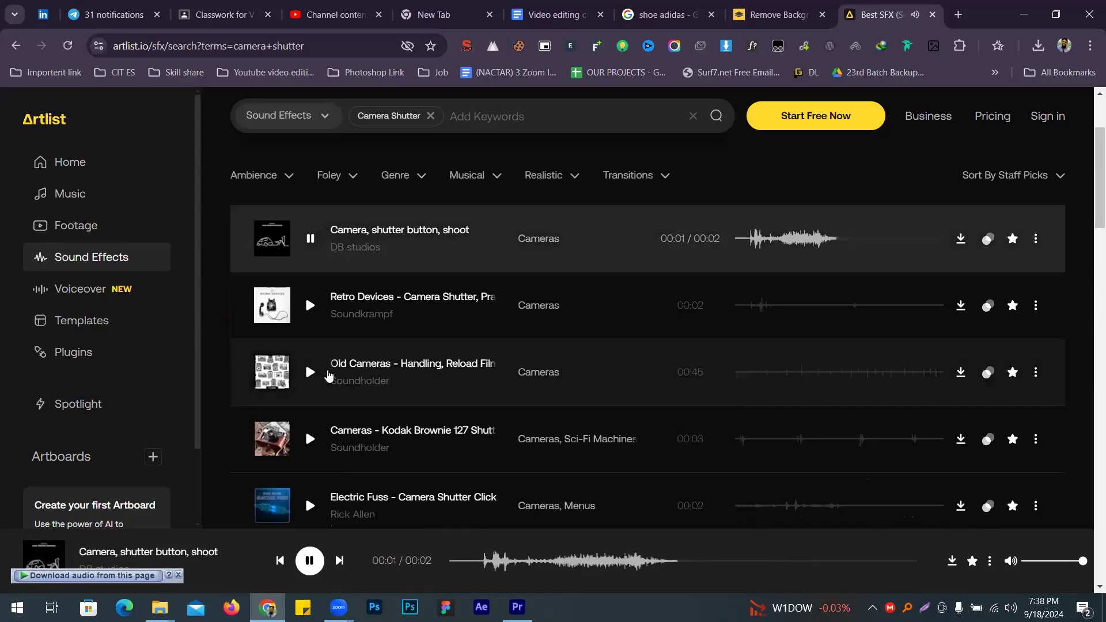
pyautogui.click(310, 377)
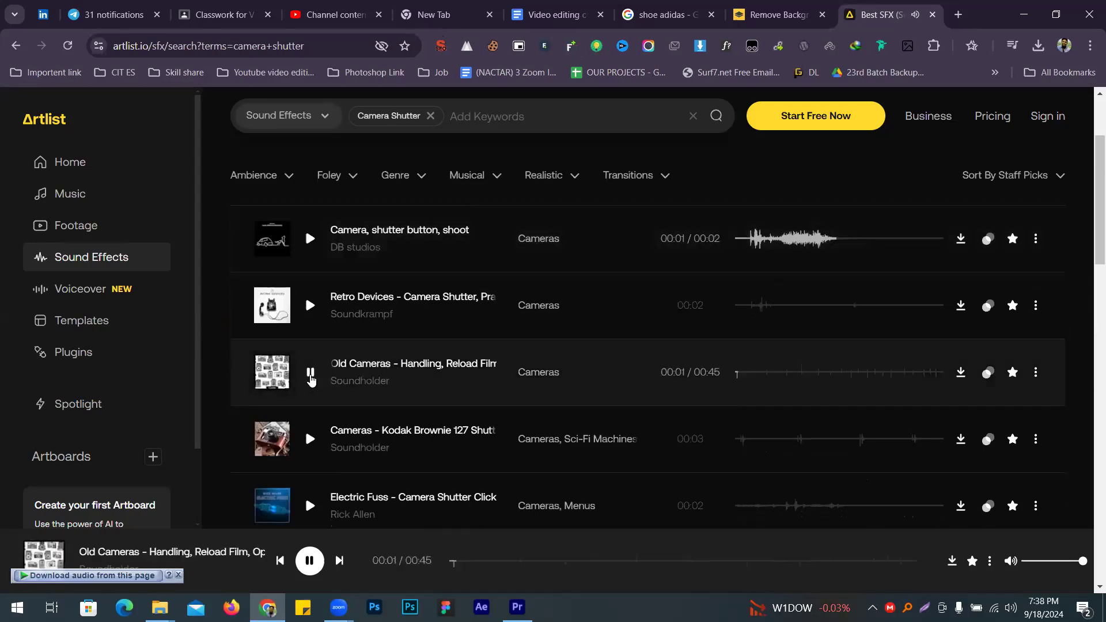
pyautogui.click(312, 307)
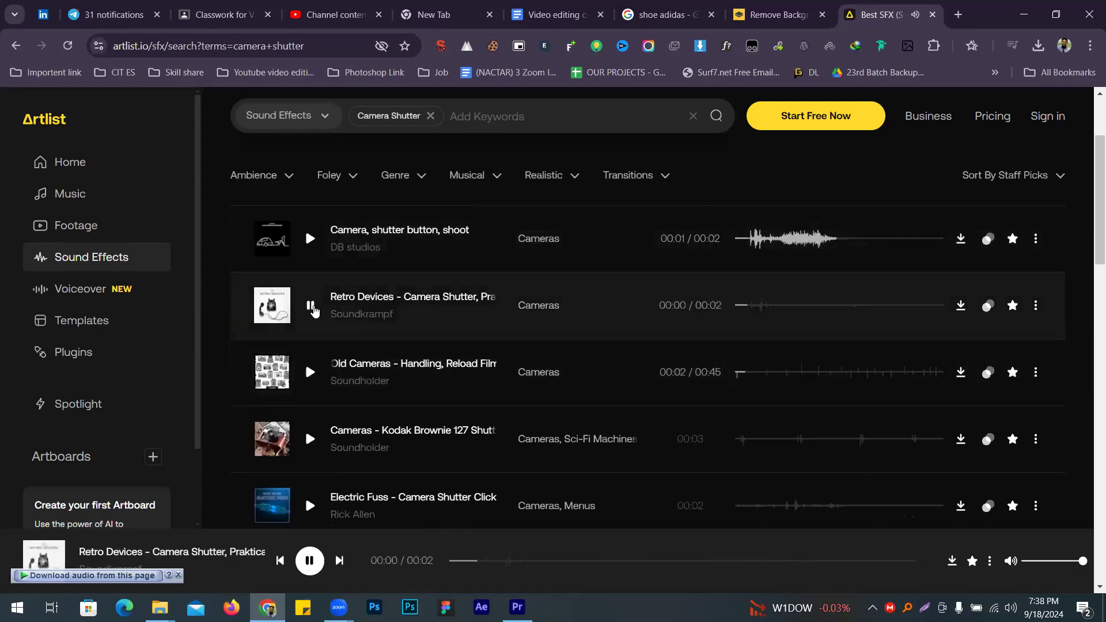
pyautogui.scroll(-3, 311, 346)
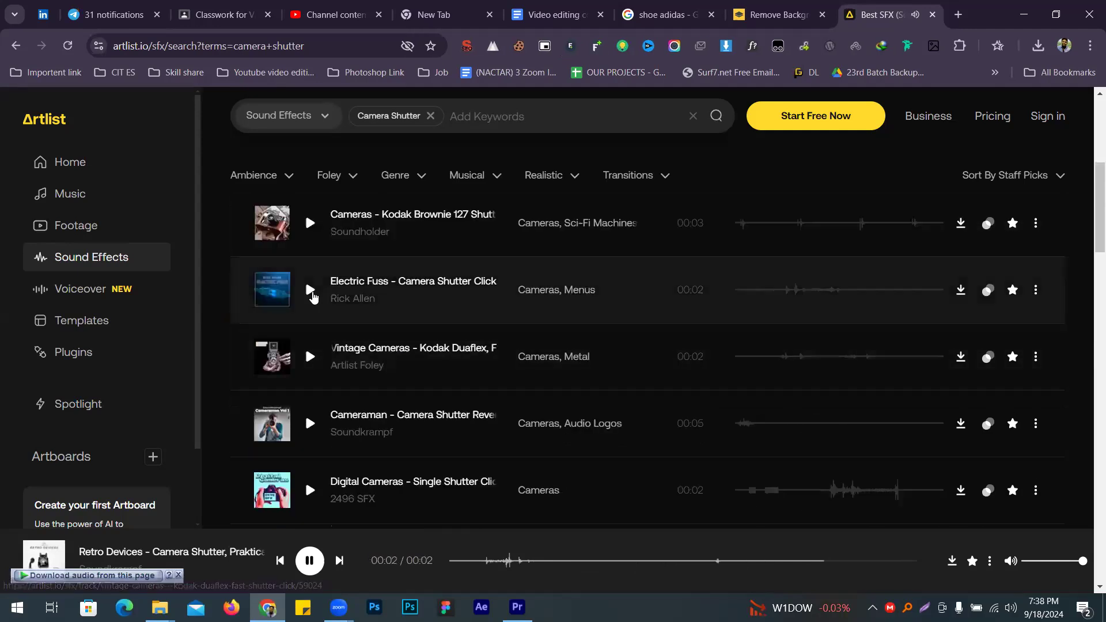
pyautogui.click(311, 293)
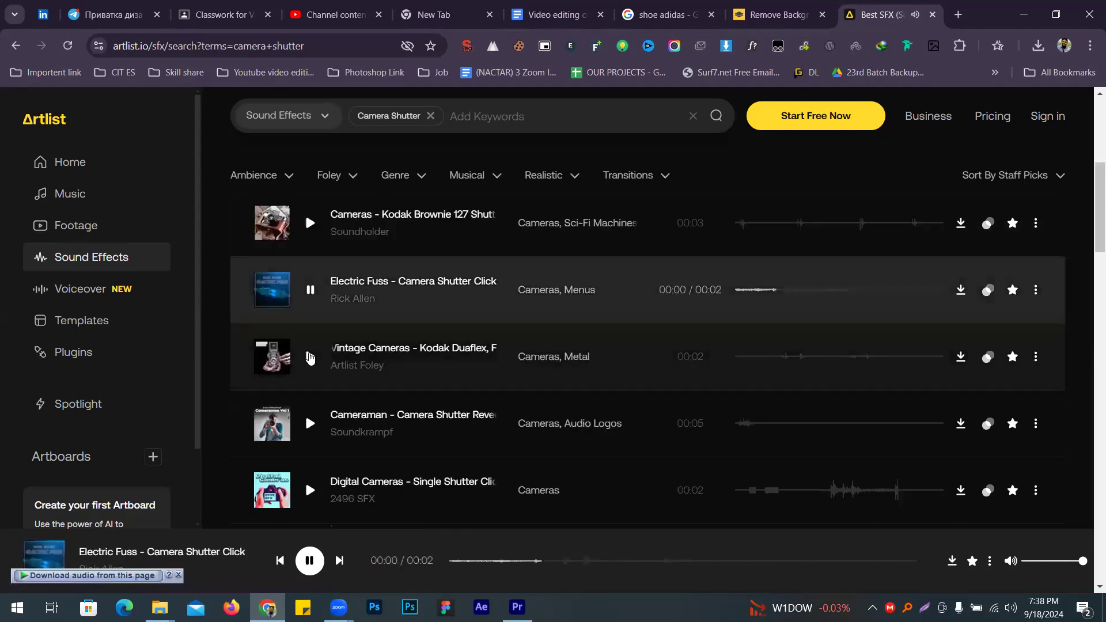
pyautogui.click(310, 357)
pyautogui.scroll(-2, 310, 359)
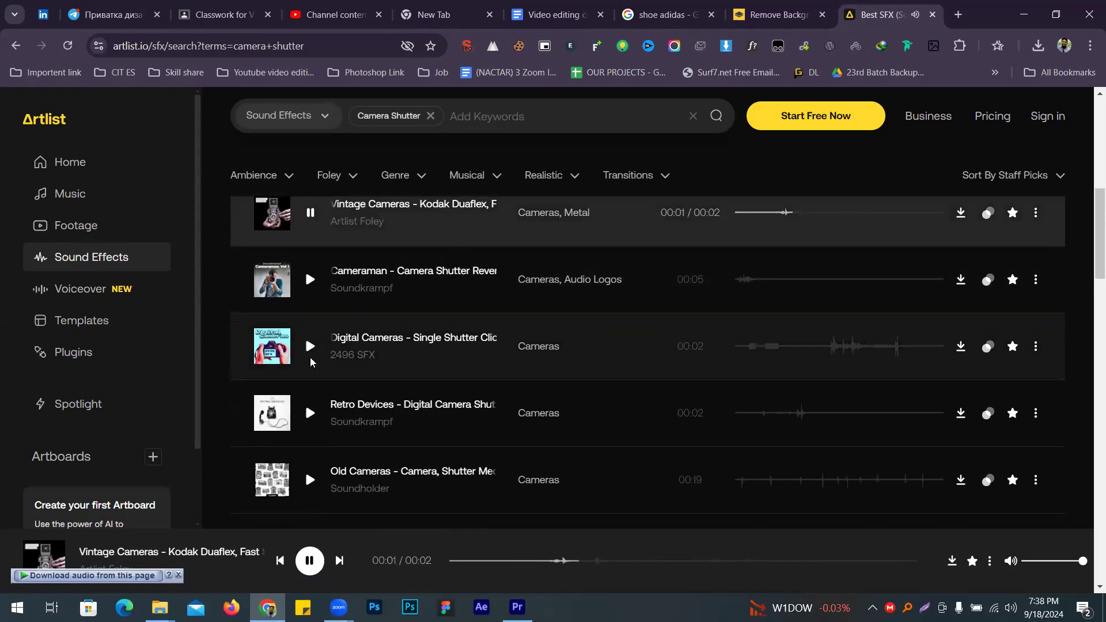
pyautogui.click(315, 357)
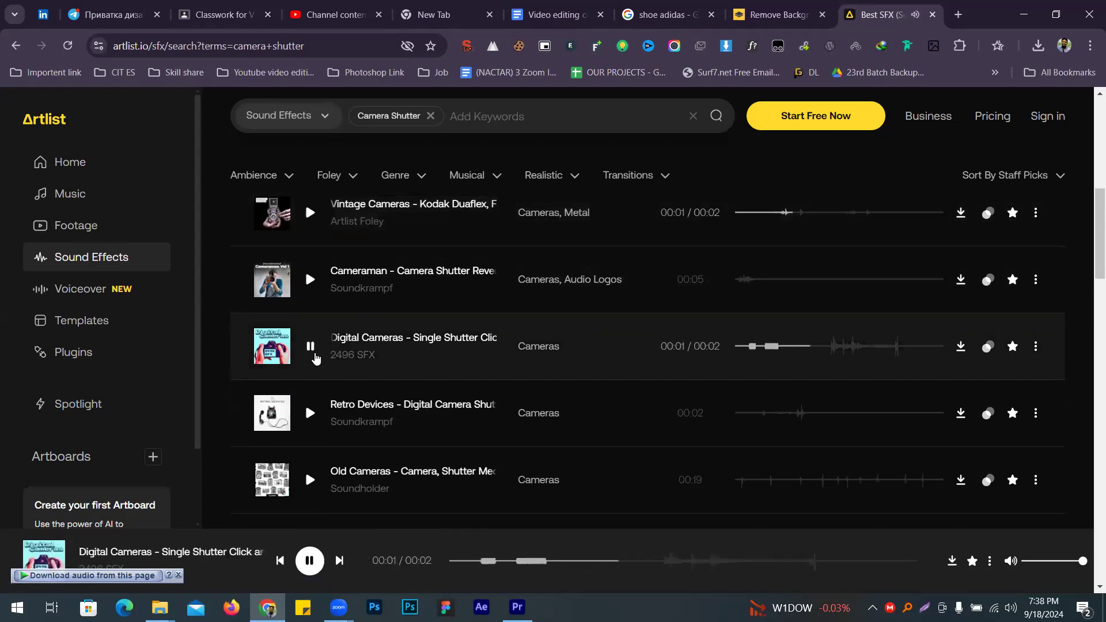
# Step: Preview the 19-second Old Cameras, Canon EOS 3000n and Cameraman Crispy Camera Shutter sounds
pyautogui.scroll(-2, 314, 352)
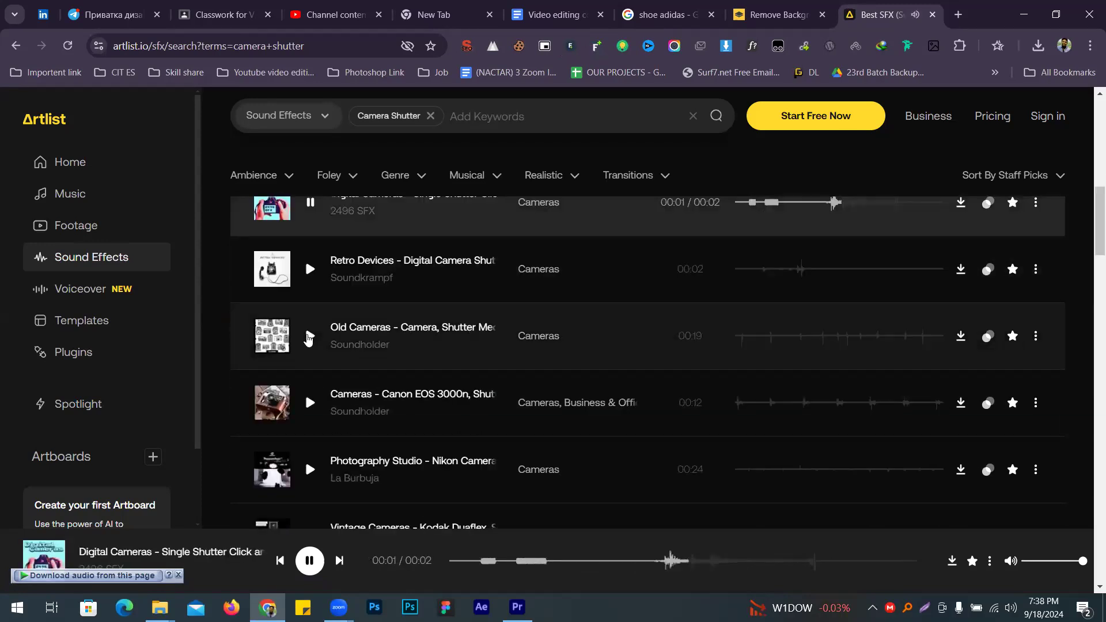
pyautogui.click(308, 338)
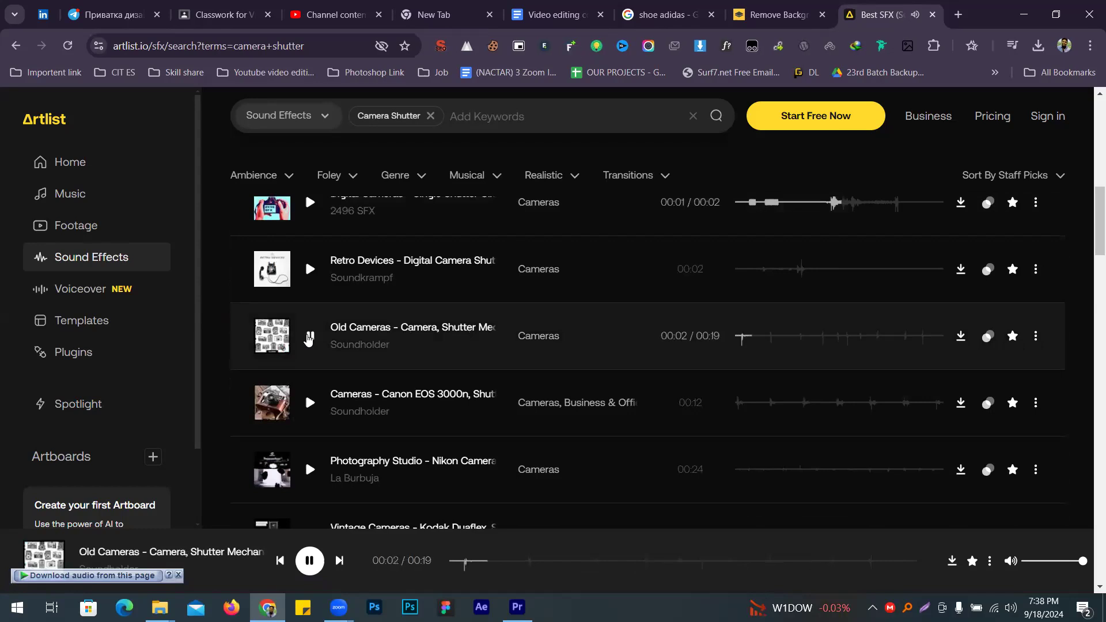
pyautogui.scroll(-1, 308, 339)
pyautogui.click(310, 333)
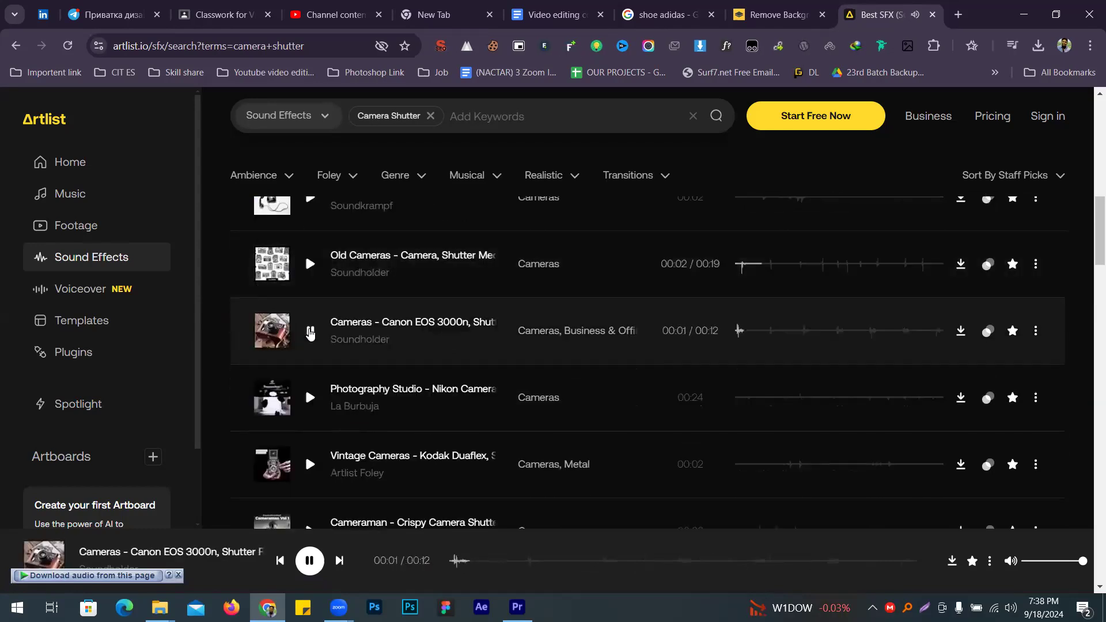
pyautogui.scroll(-2, 321, 400)
pyautogui.click(309, 391)
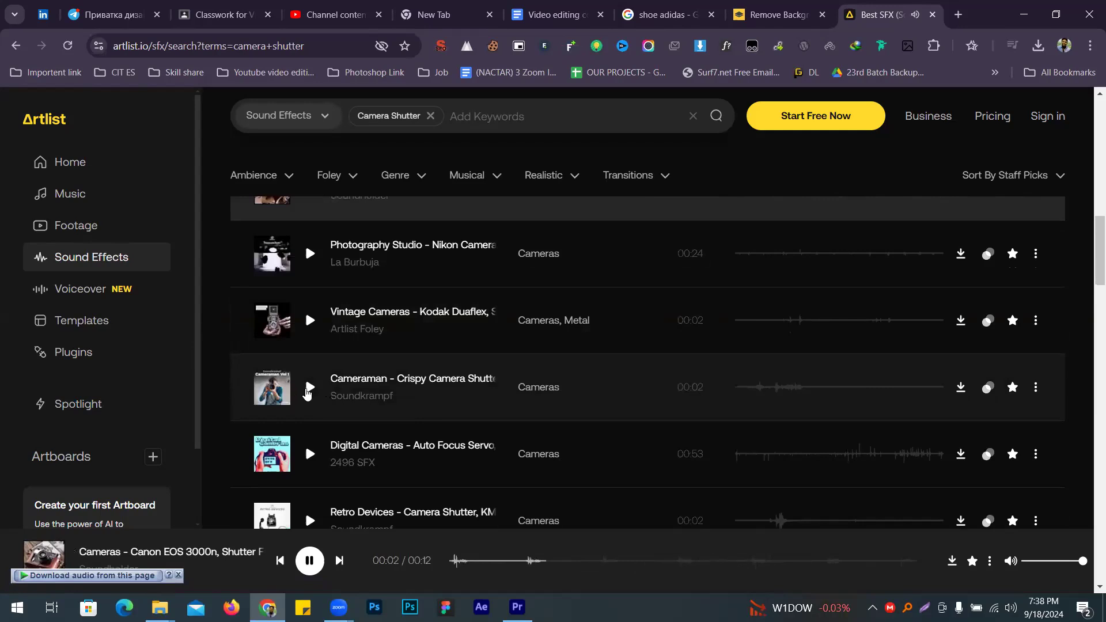
pyautogui.click(308, 392)
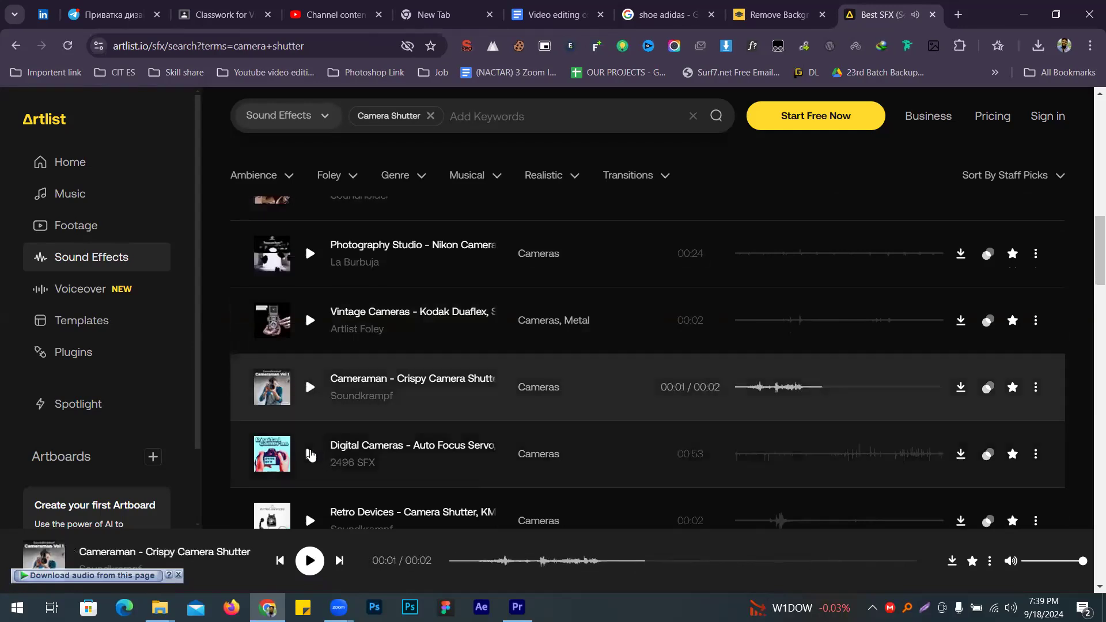
# Step: Preview the auto focus servo, KMZ, Shutter Mechanism, Hard Camera Shutter and 23-second Old Cameras sounds
pyautogui.click(311, 454)
pyautogui.scroll(-2, 310, 449)
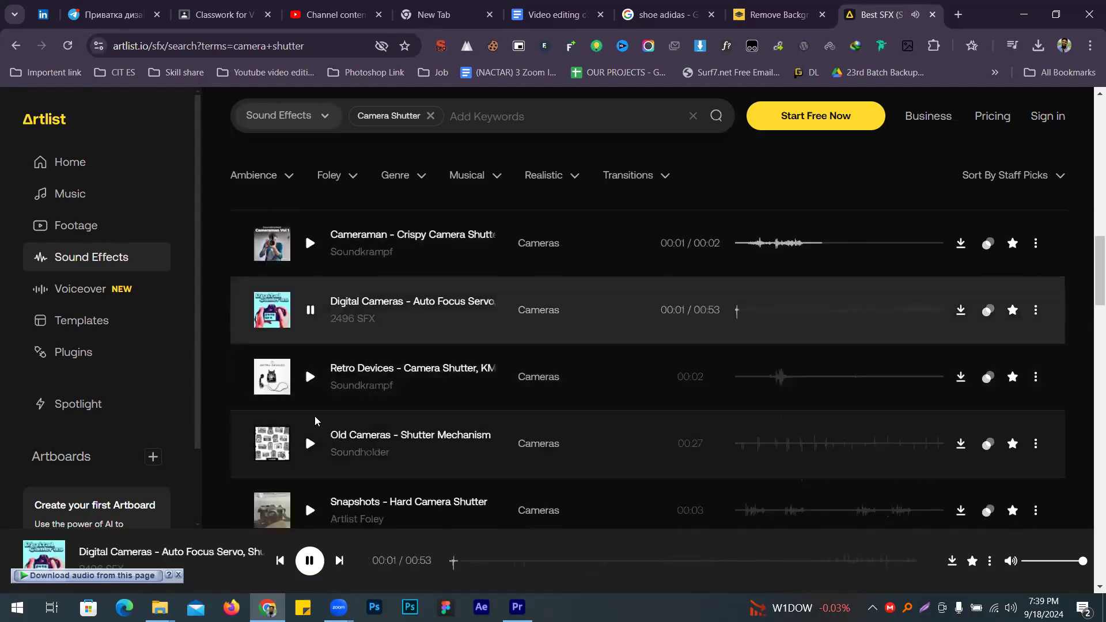
pyautogui.click(310, 380)
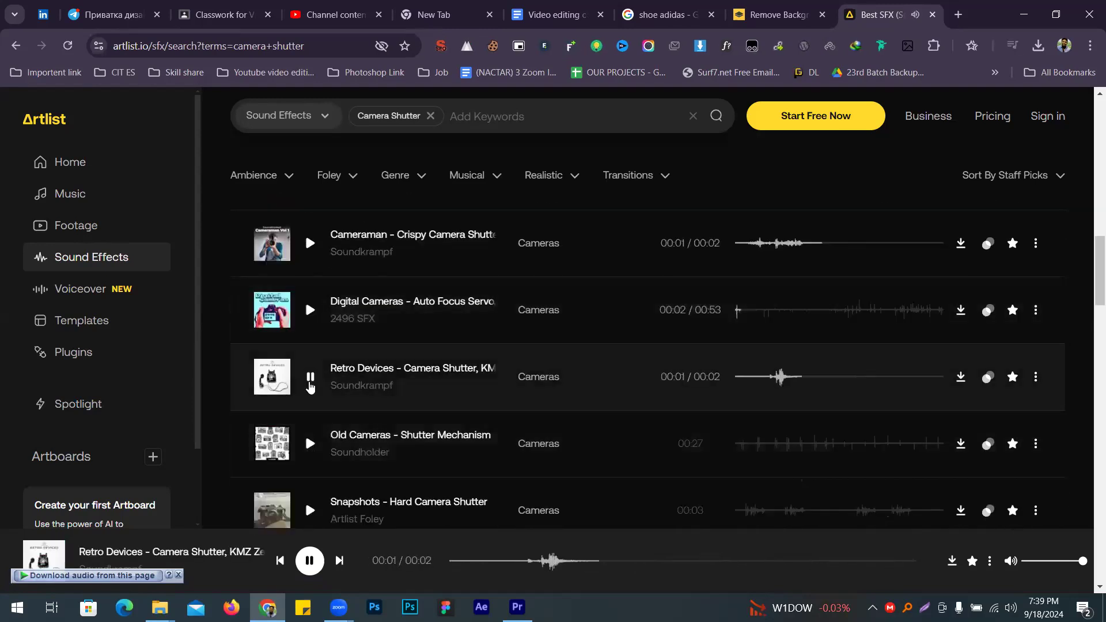
pyautogui.scroll(-2, 310, 384)
pyautogui.click(310, 300)
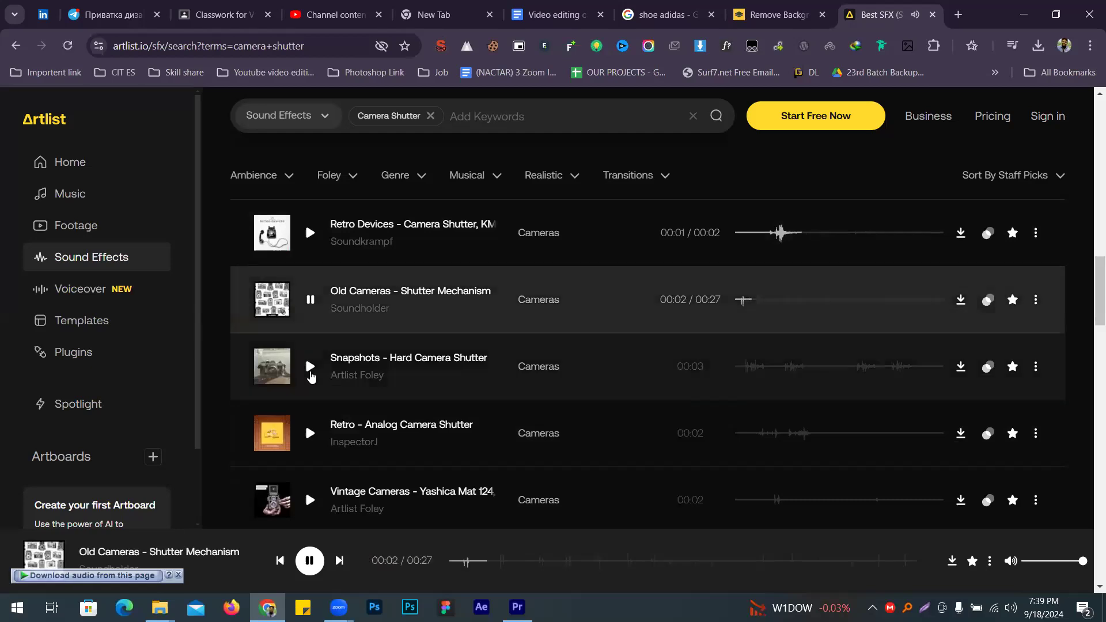
pyautogui.click(310, 372)
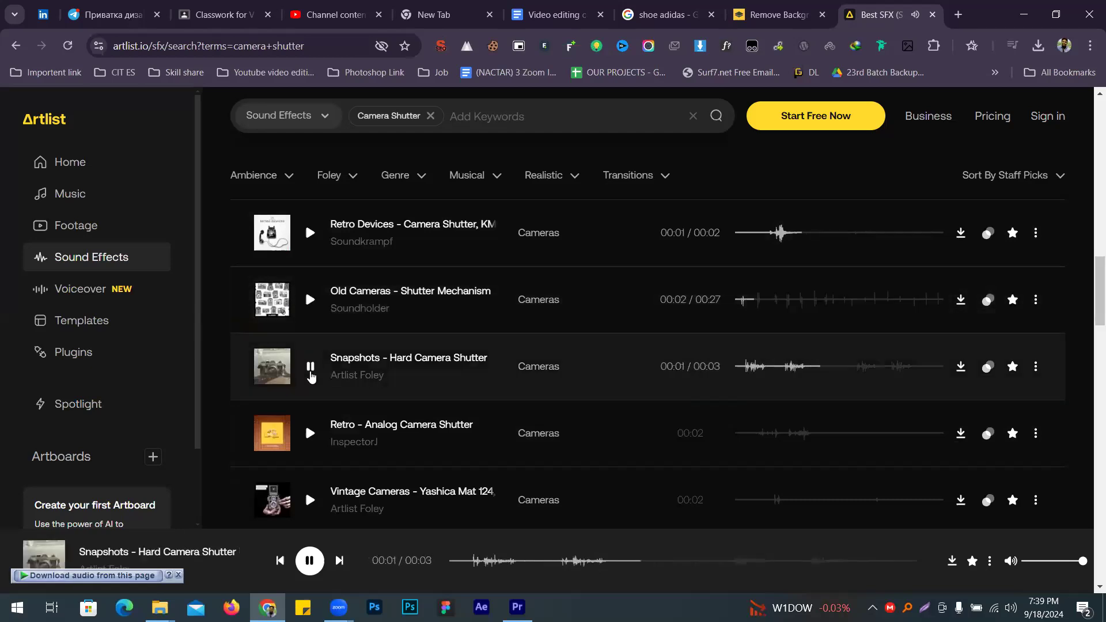
pyautogui.scroll(-2, 314, 420)
pyautogui.scroll(-5, 314, 420)
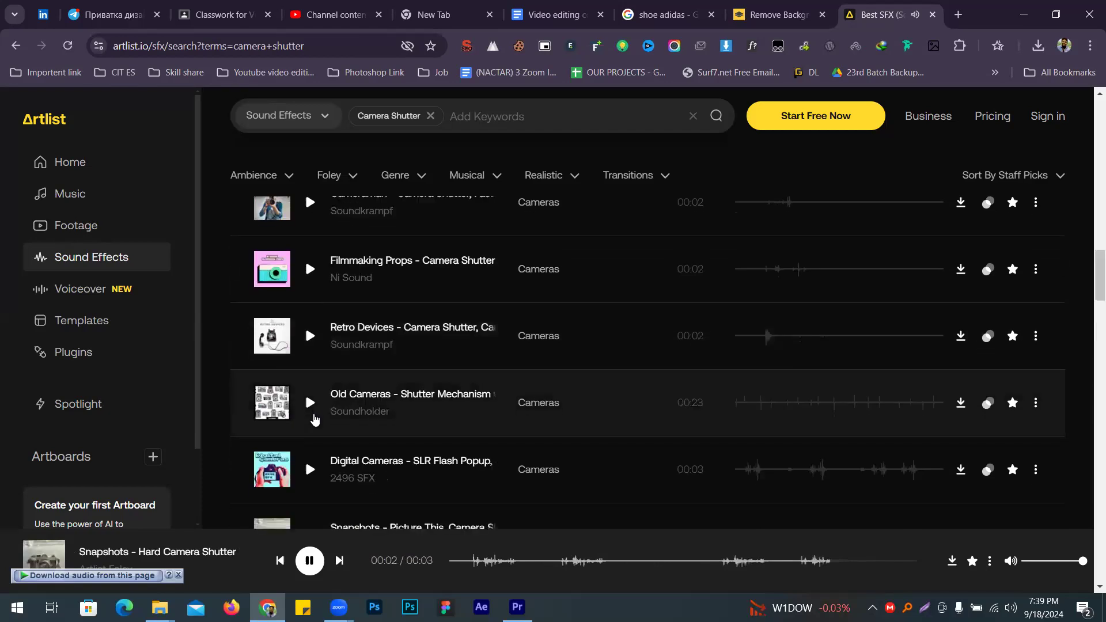
pyautogui.click(310, 336)
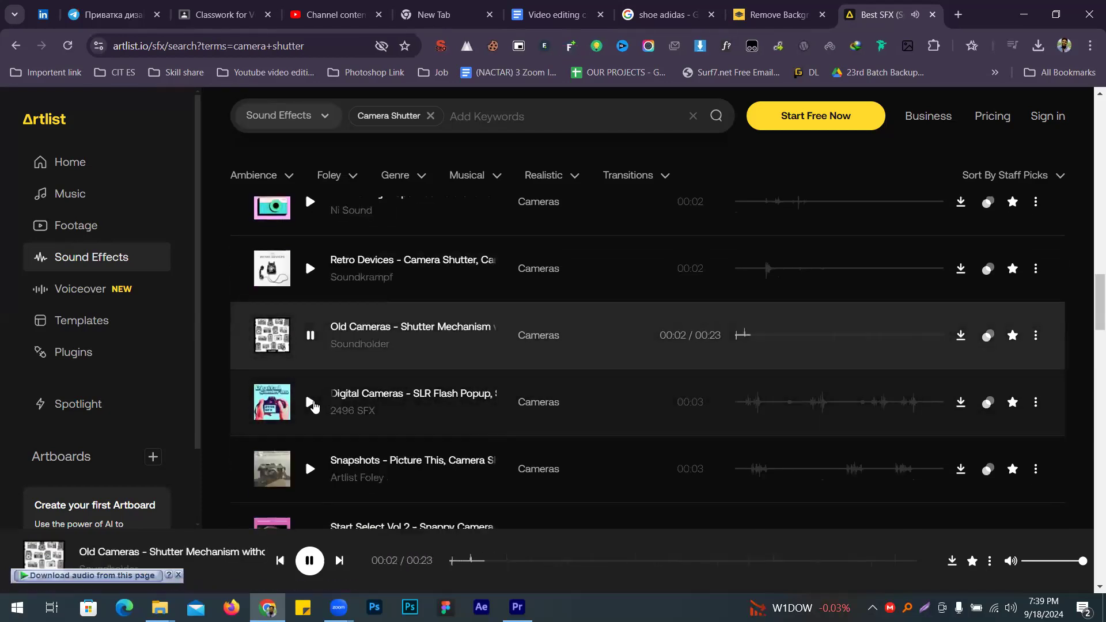
# Step: Preview SLR Flash Popup, Snapshots and Nikon D5500, then replay Cameraman Crispy Camera Shutter
pyautogui.click(310, 402)
pyautogui.scroll(-2, 313, 404)
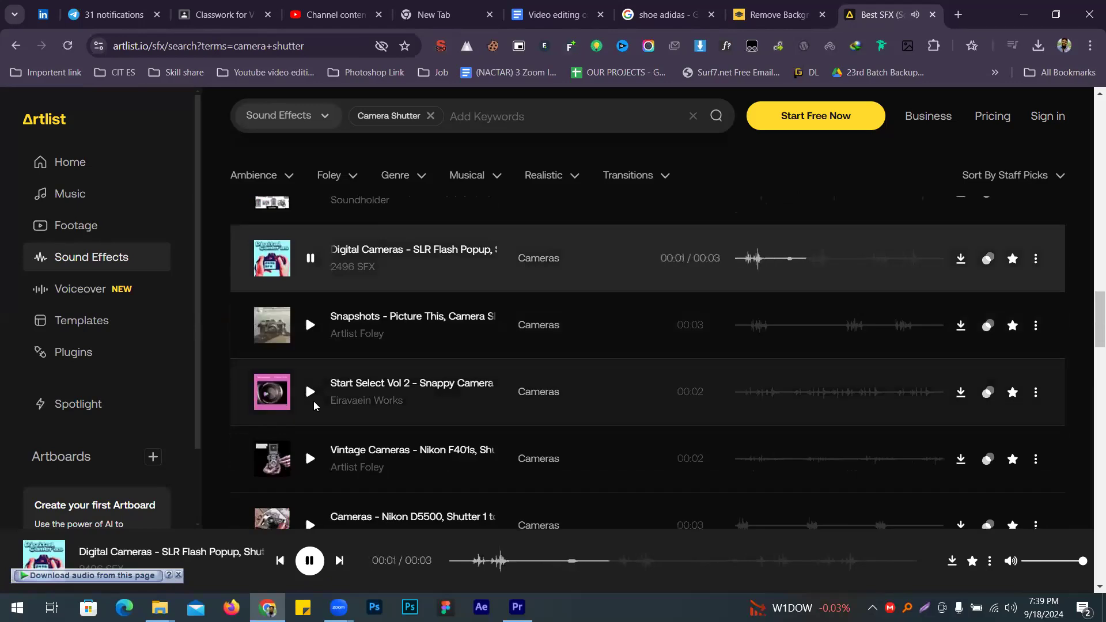
pyautogui.click(309, 326)
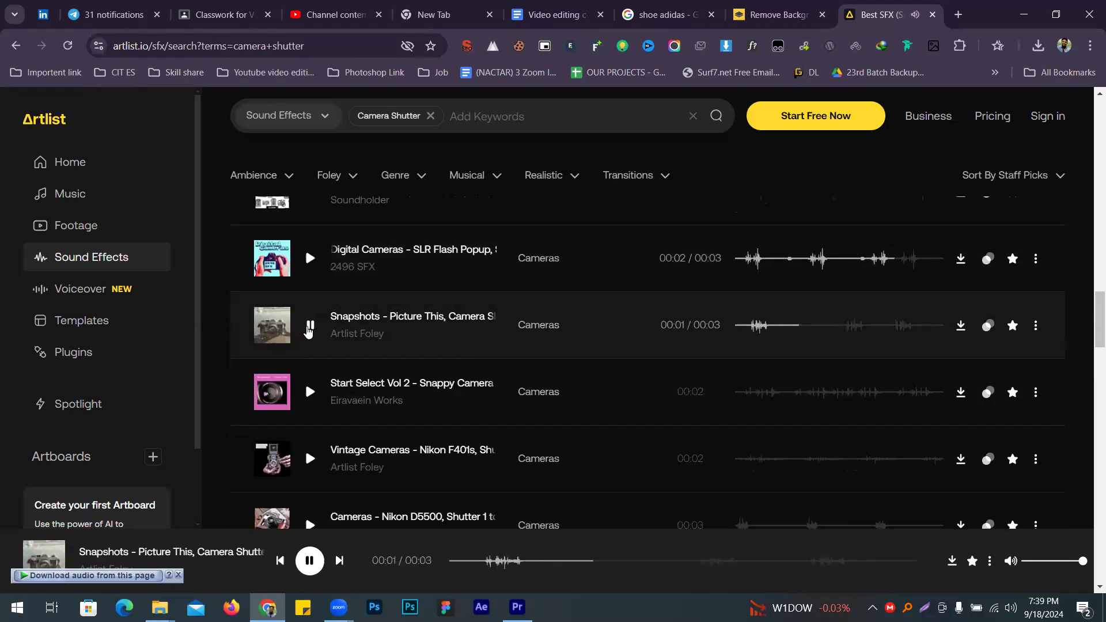
pyautogui.scroll(-2, 311, 369)
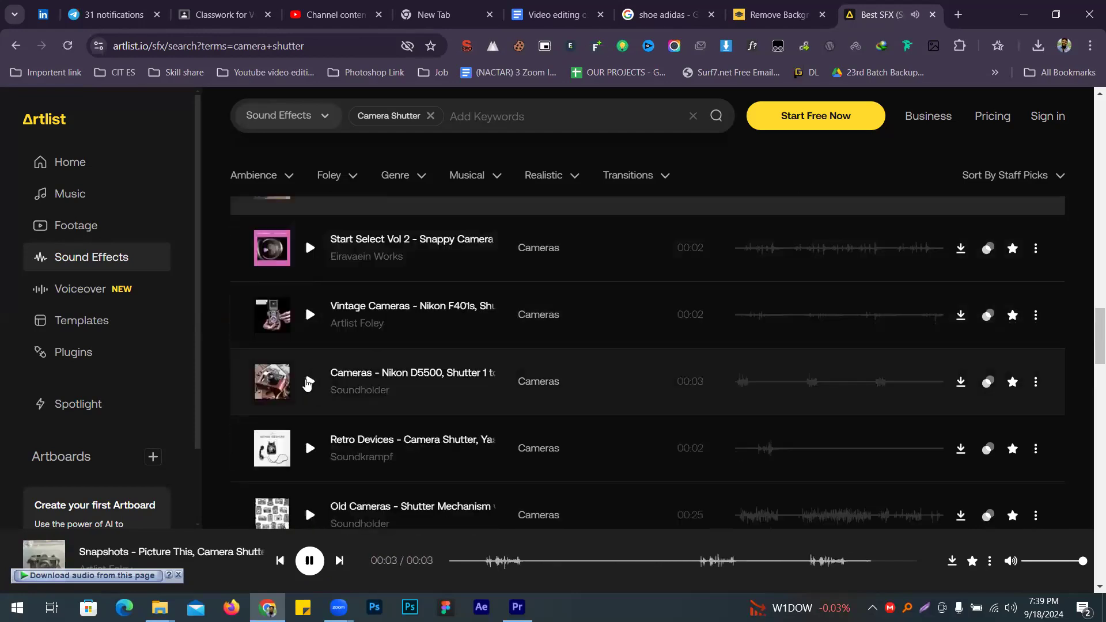
pyautogui.click(310, 382)
pyautogui.scroll(-7, 308, 384)
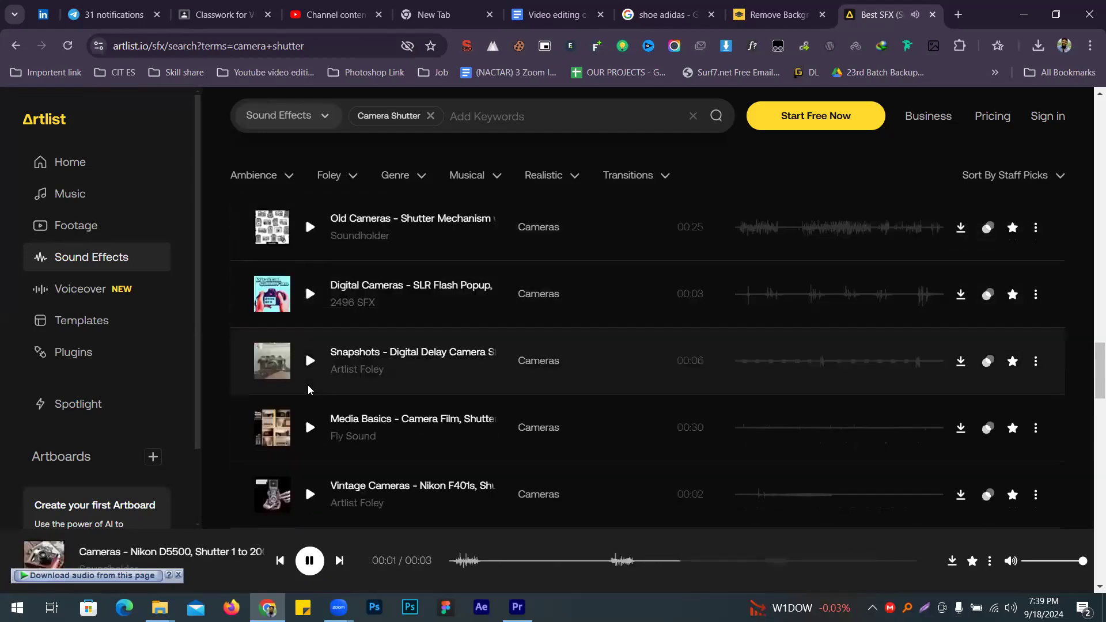
pyautogui.scroll(10, 316, 360)
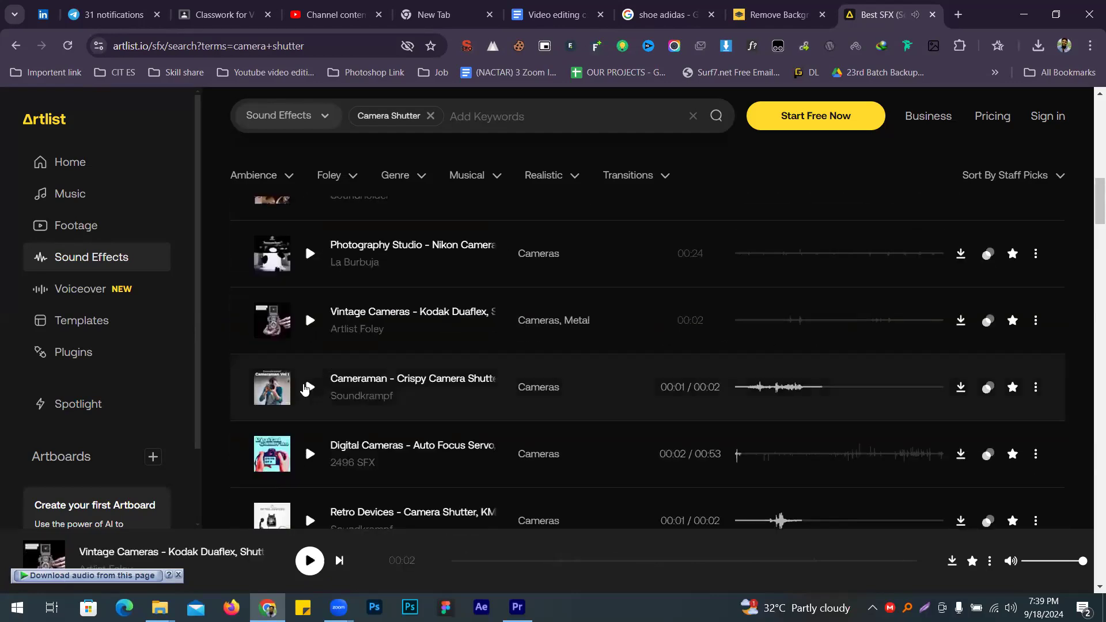
pyautogui.click(310, 387)
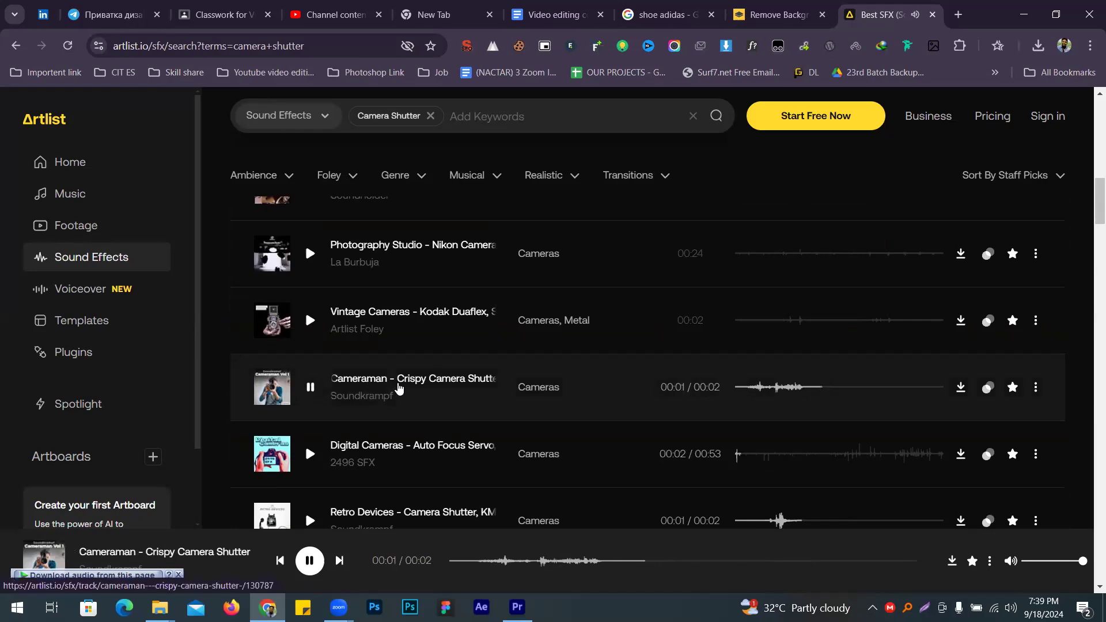
# Step: Open the Cameraman Crispy Camera Shutter track page and play the sound there
pyautogui.click(398, 389)
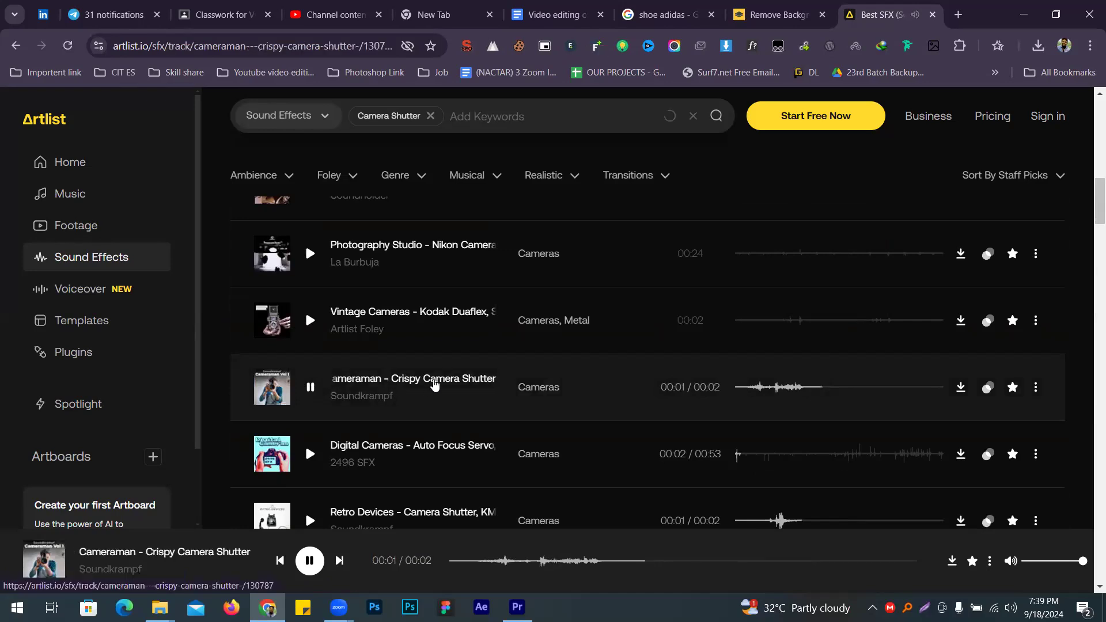
pyautogui.scroll(-3, 354, 376)
pyautogui.scroll(3, 309, 281)
pyautogui.scroll(-5, 329, 350)
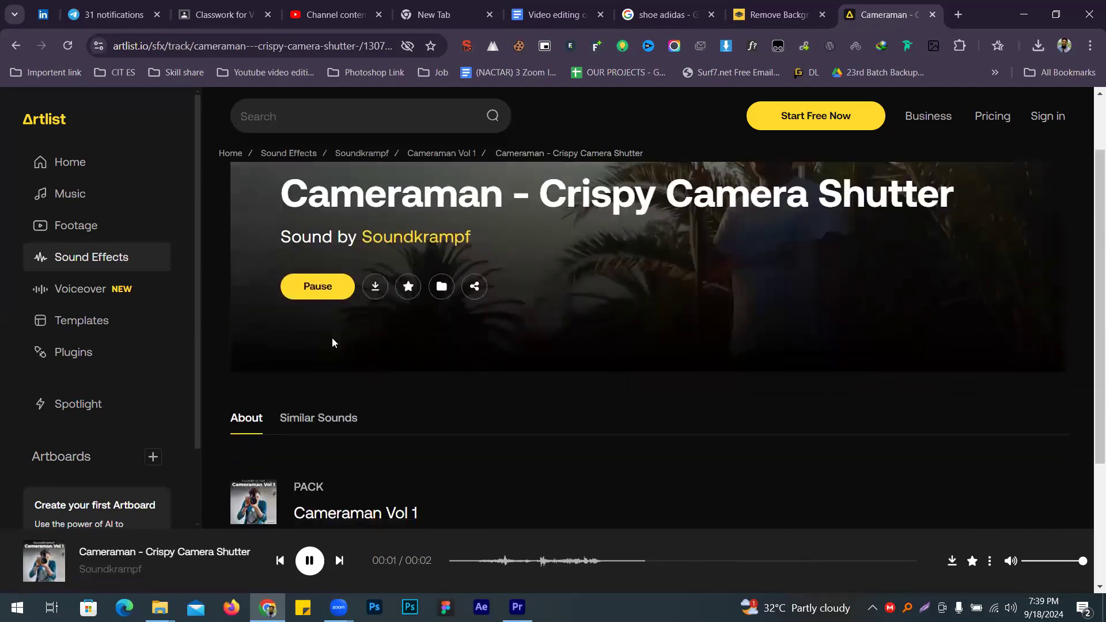
pyautogui.scroll(5, 309, 355)
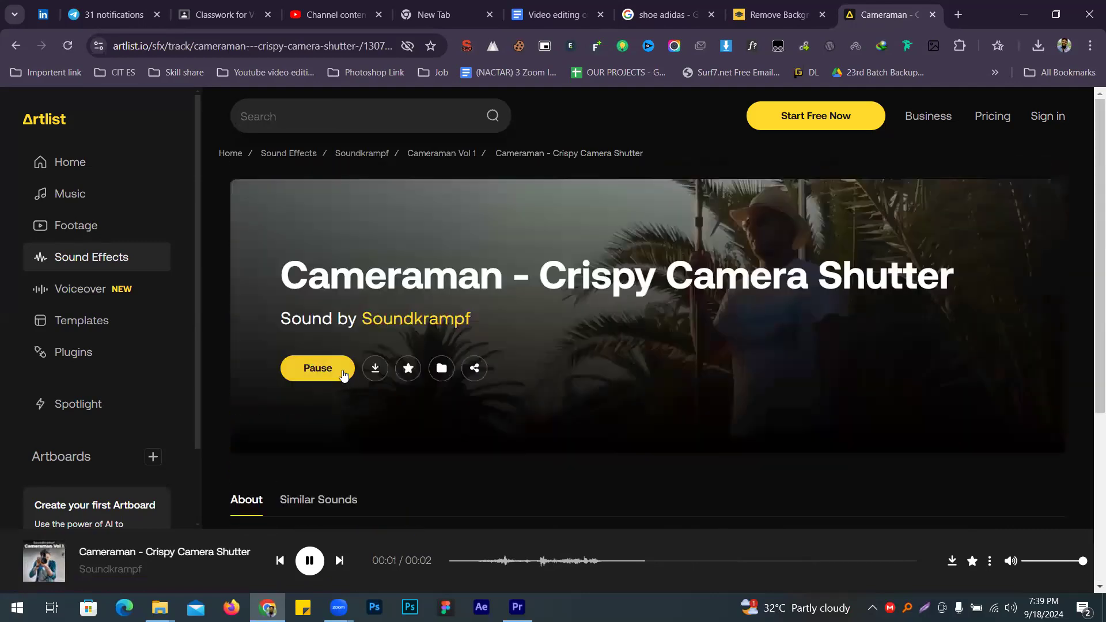
pyautogui.click(311, 367)
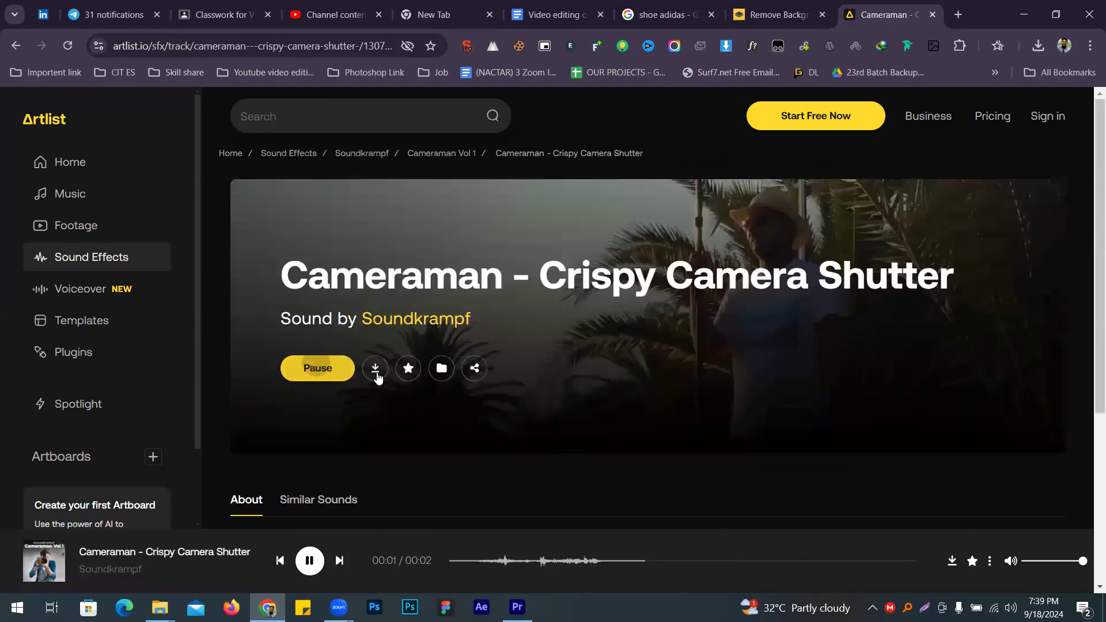
pyautogui.scroll(-4, 403, 375)
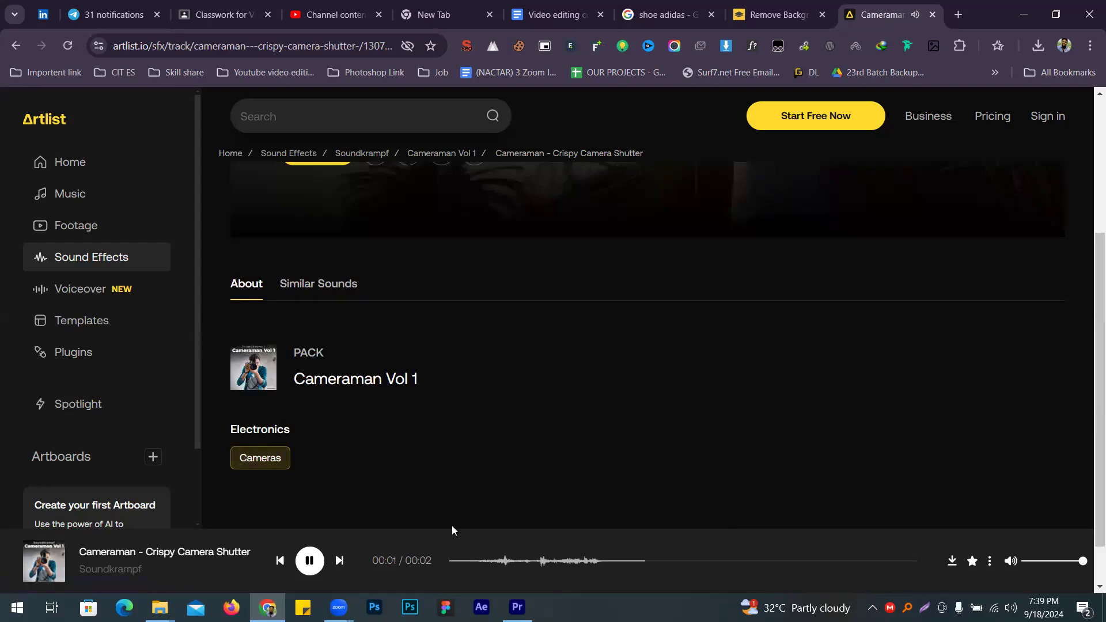
pyautogui.scroll(3, 244, 472)
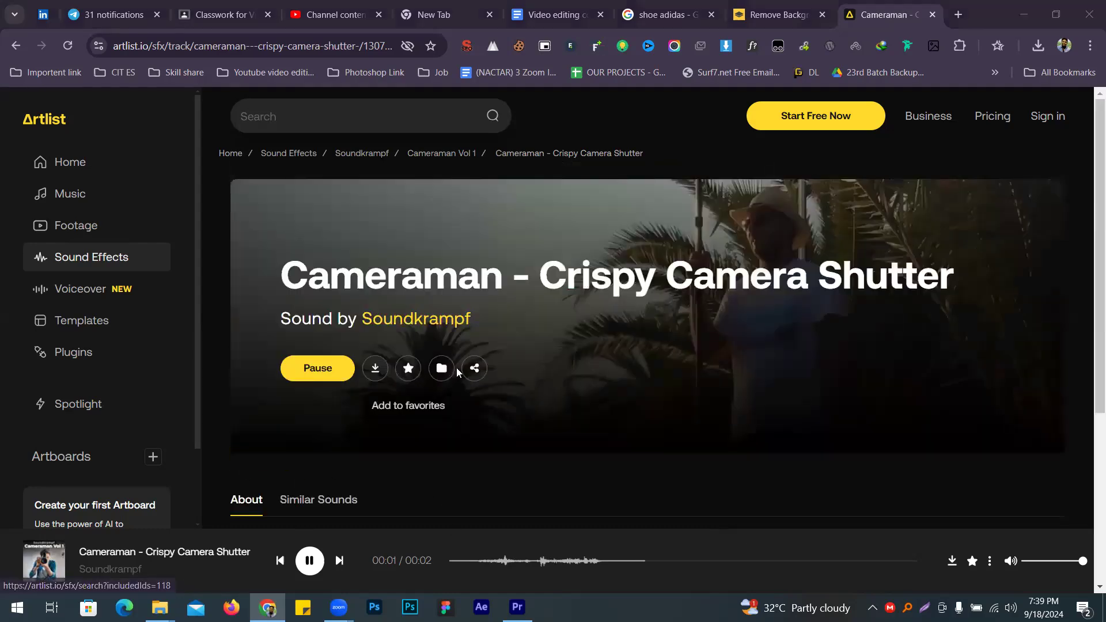
pyautogui.click(67, 47)
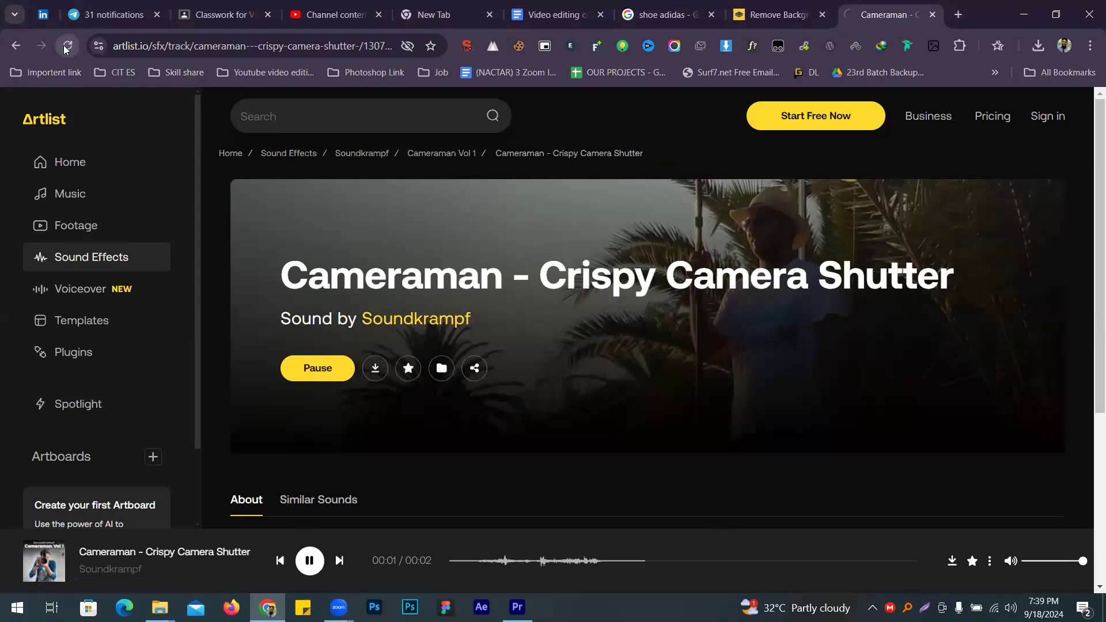
pyautogui.scroll(-2, 385, 446)
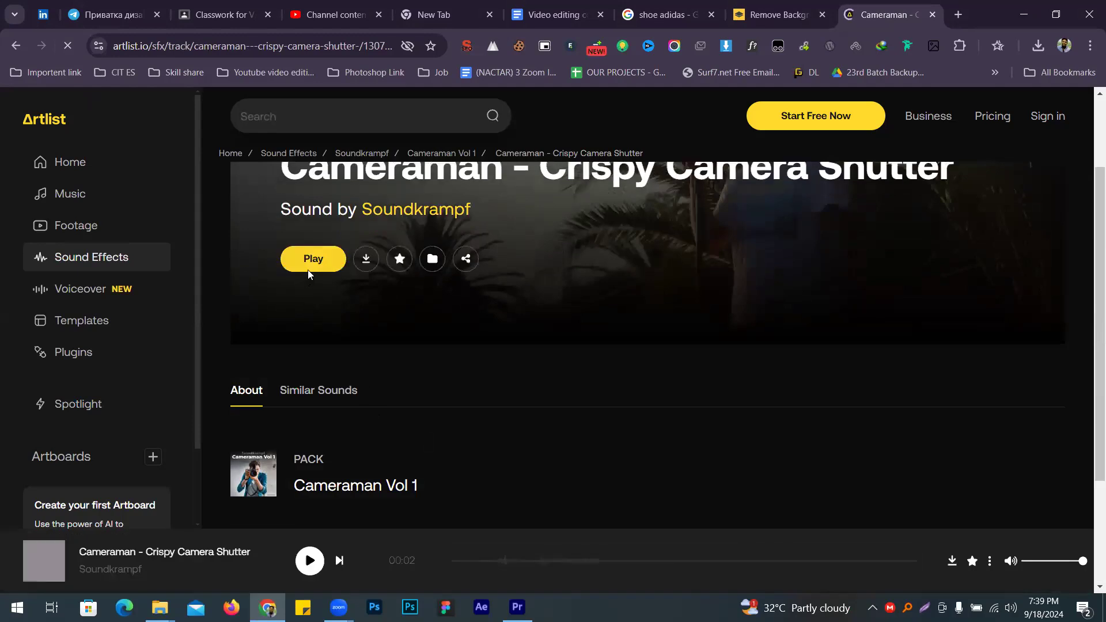
pyautogui.click(309, 269)
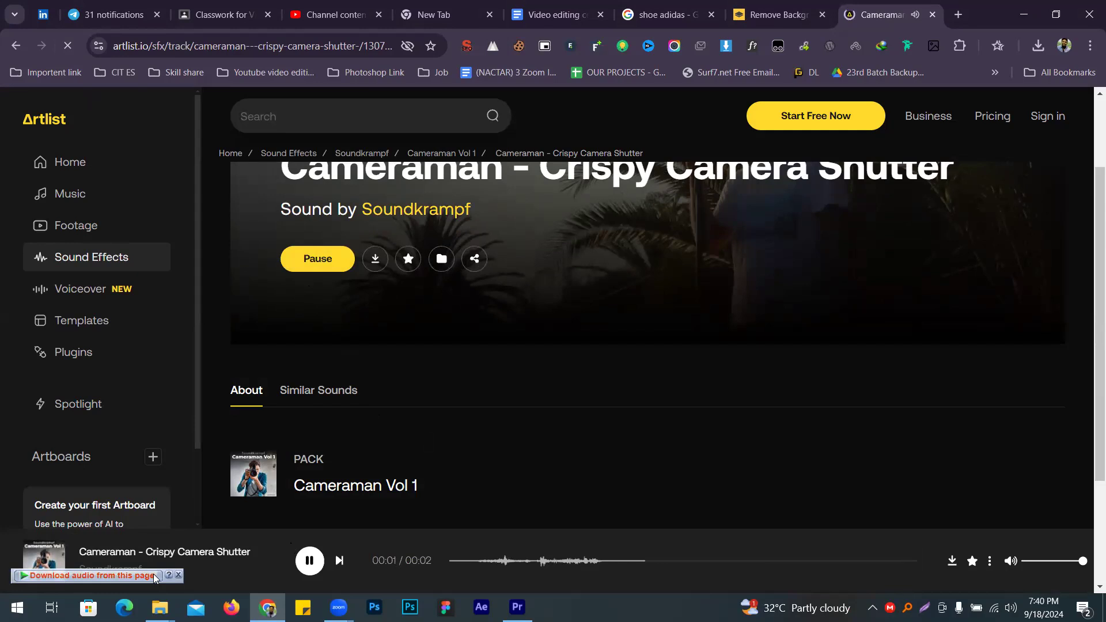
# Step: Download the playing sound with IDM as an .aac file into Desktop\Editing
pyautogui.click(155, 578)
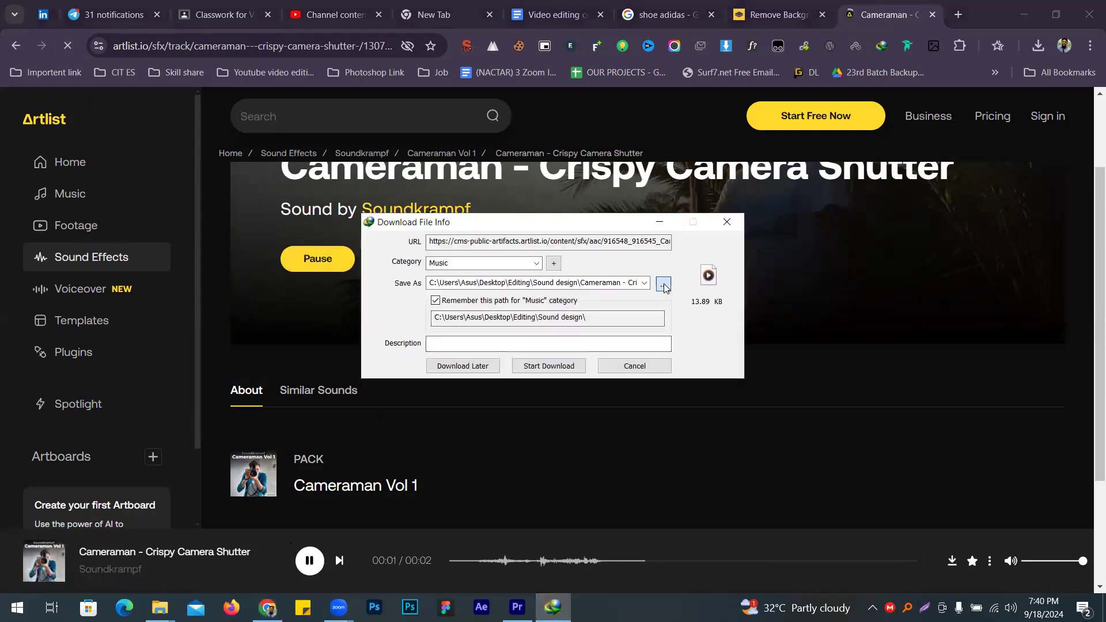
pyautogui.click(664, 285)
pyautogui.rightClick(534, 370)
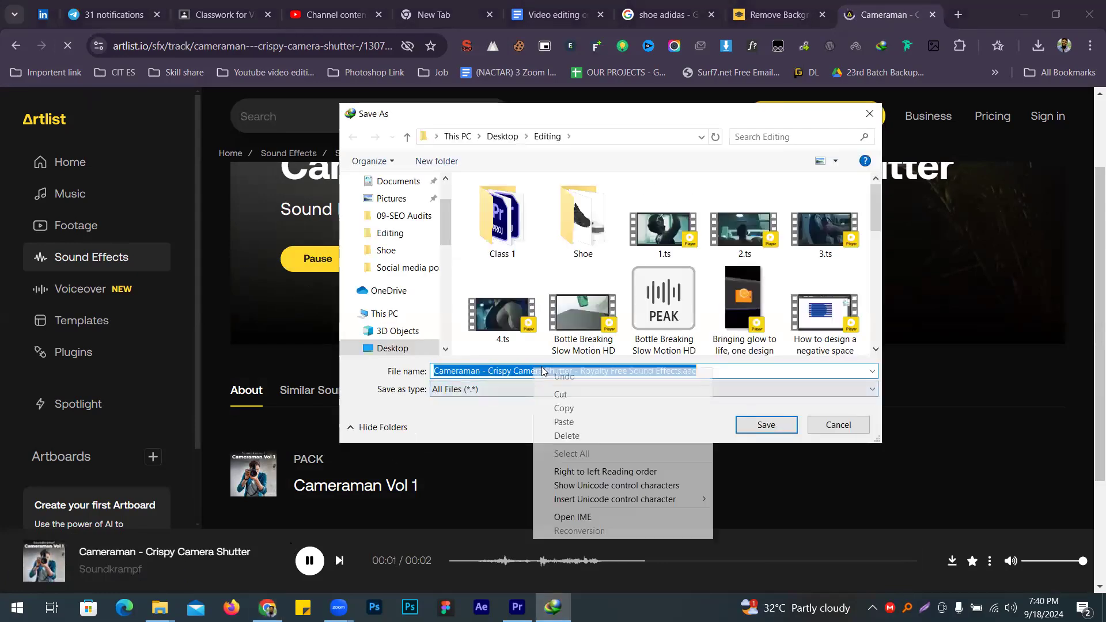
pyautogui.click(564, 398)
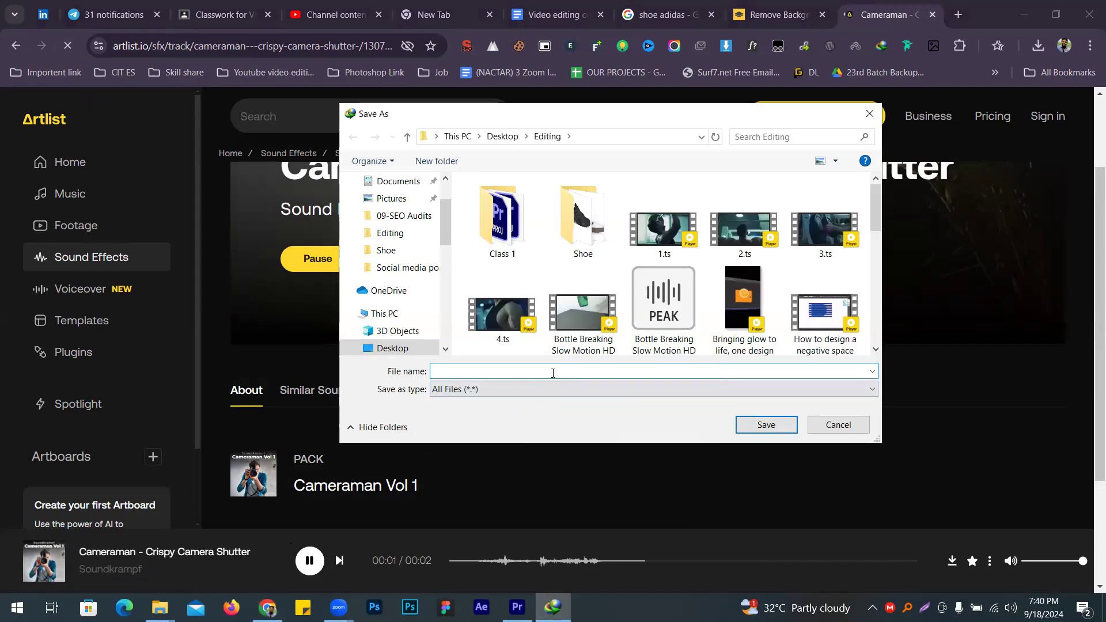
pyautogui.hotkey('ctrl', 'z')
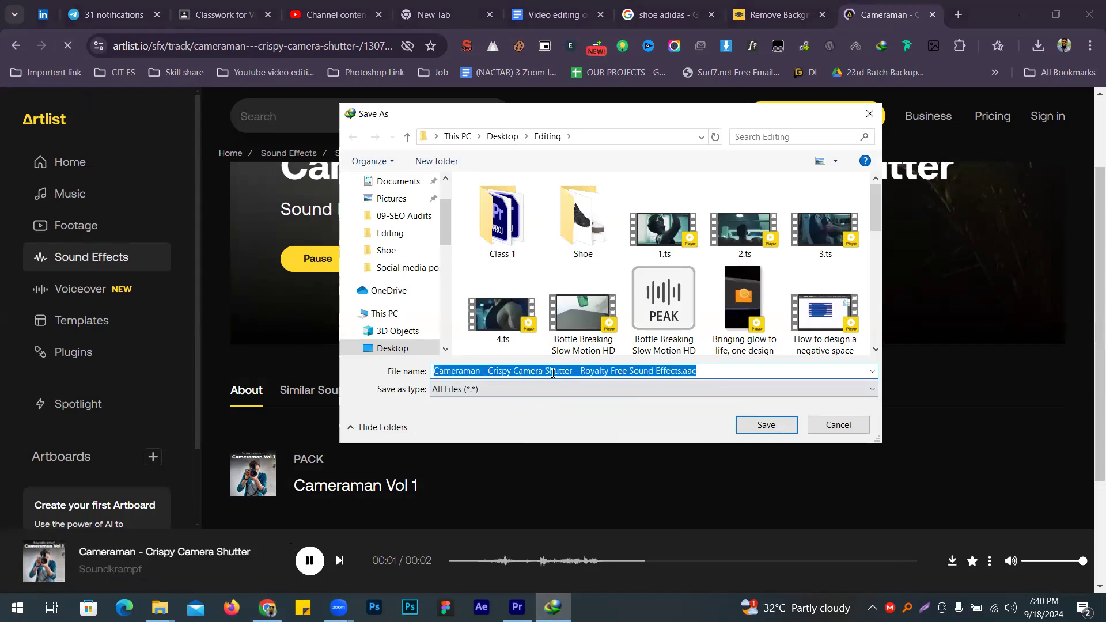
pyautogui.press('Return')
pyautogui.click(551, 363)
pyautogui.press('Escape')
pyautogui.click(518, 607)
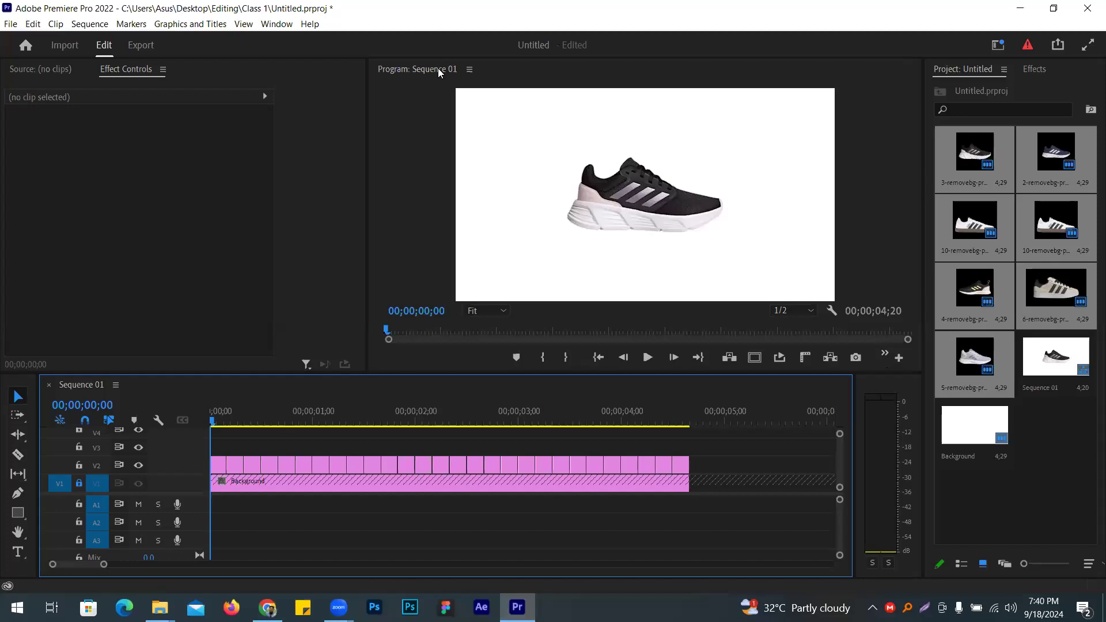
# Step: Import the Cameraman shutter .aac from Desktop\Editing and drop it onto track A1
pyautogui.hotkey('ctrl', 'i')
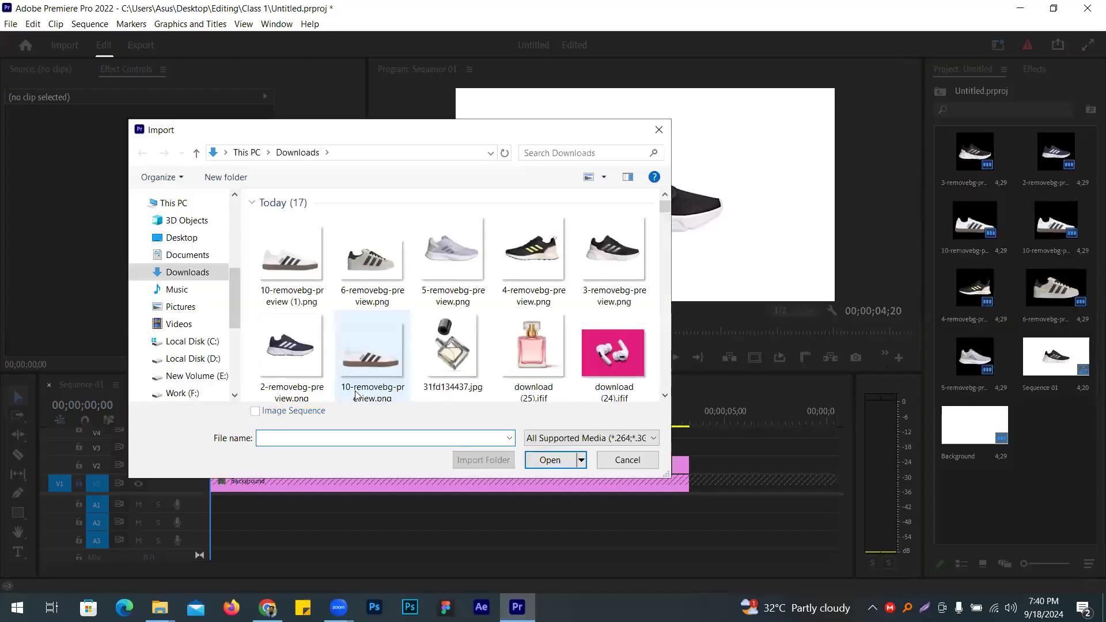
pyautogui.scroll(2, 217, 344)
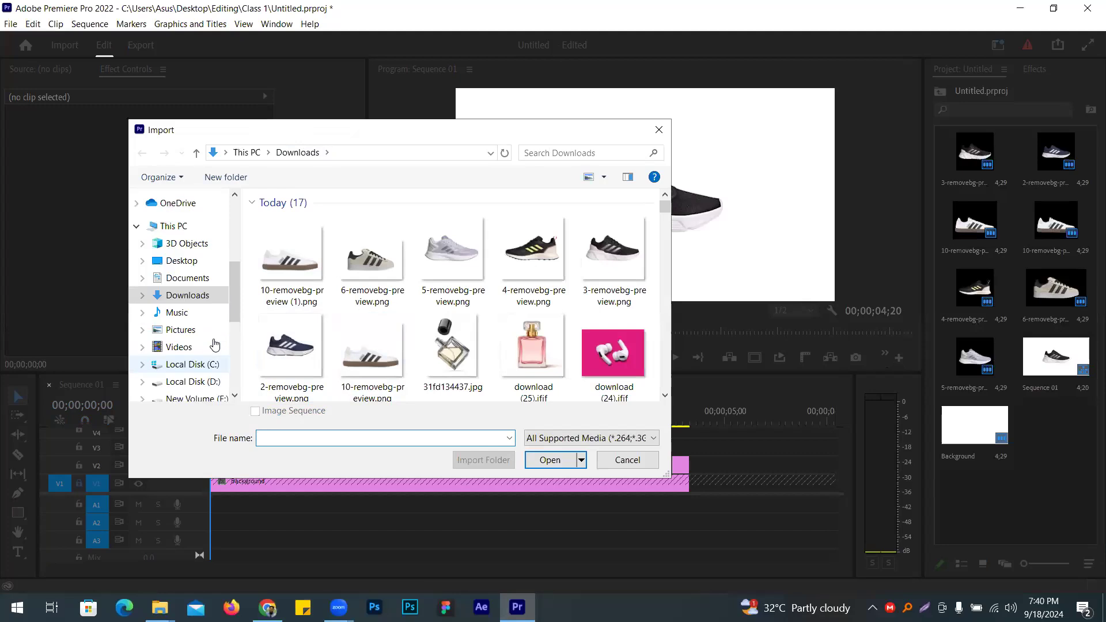
pyautogui.click(181, 306)
pyautogui.scroll(-3, 423, 302)
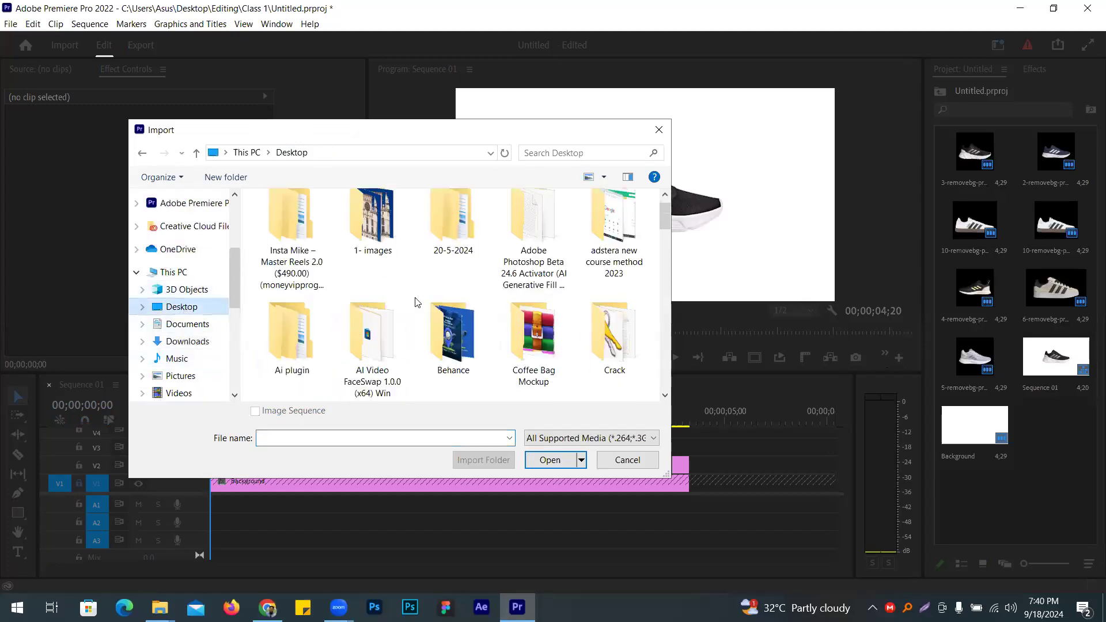
pyautogui.doubleClick(437, 331)
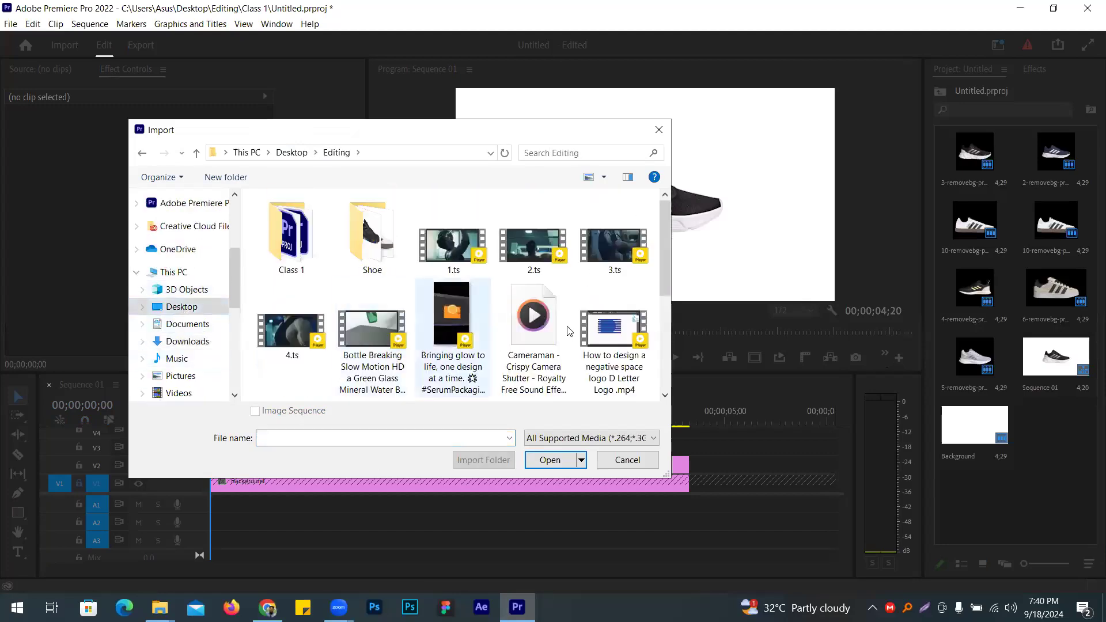
pyautogui.rightClick(446, 433)
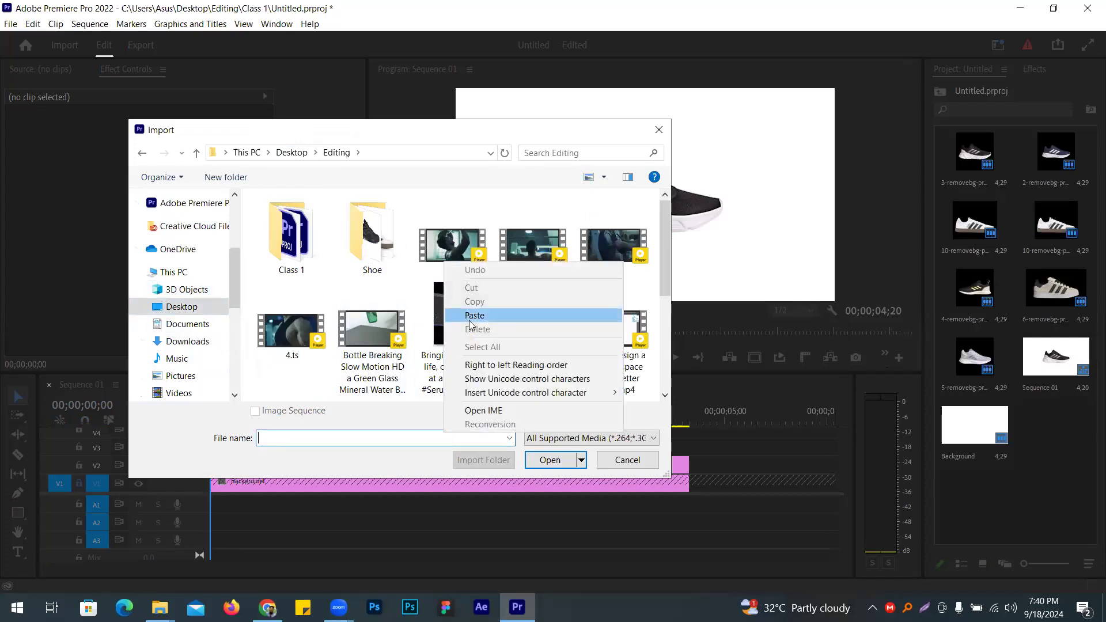
pyautogui.click(494, 314)
pyautogui.click(551, 460)
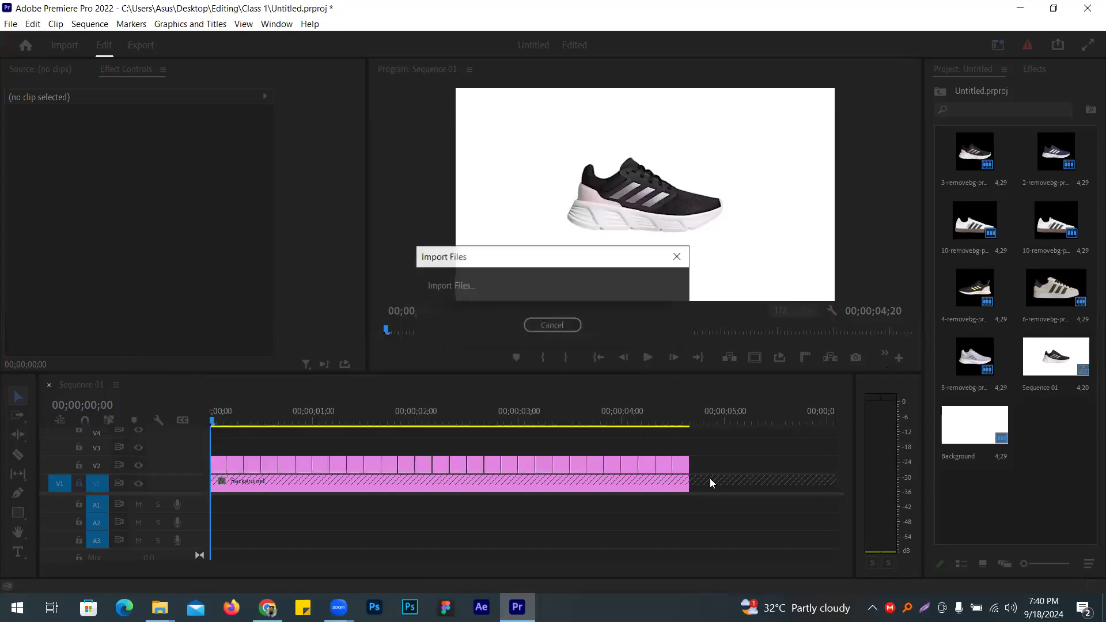
pyautogui.moveTo(310, 518); pyautogui.dragTo(217, 506)
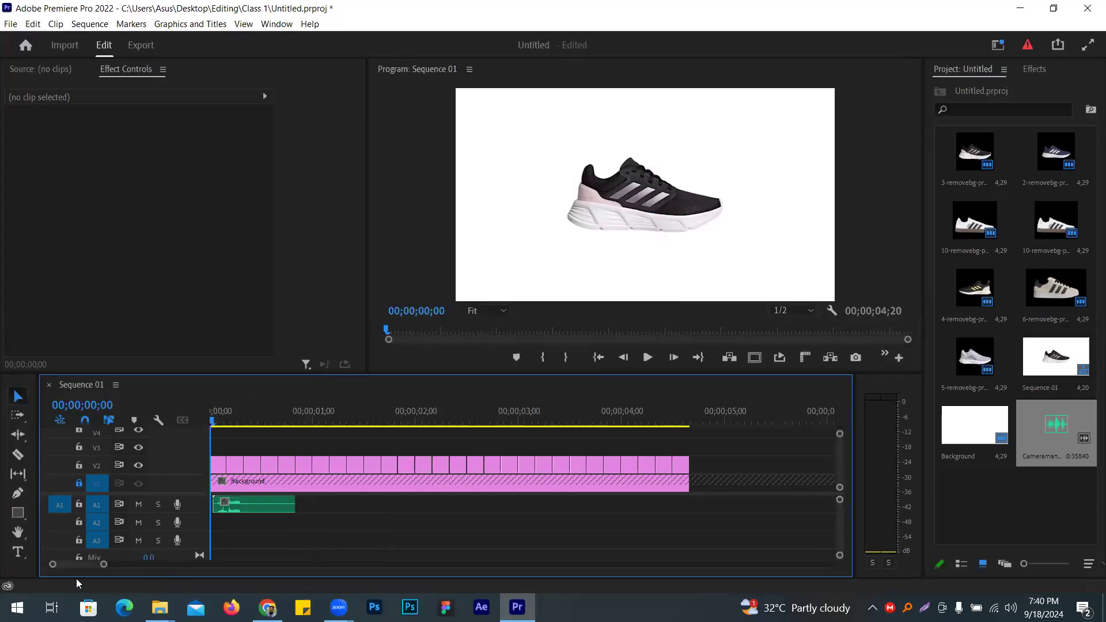
# Step: Move the shutter clip to the sequence start, cutting away a small leading piece
pyautogui.moveTo(103, 569); pyautogui.dragTo(70, 569)
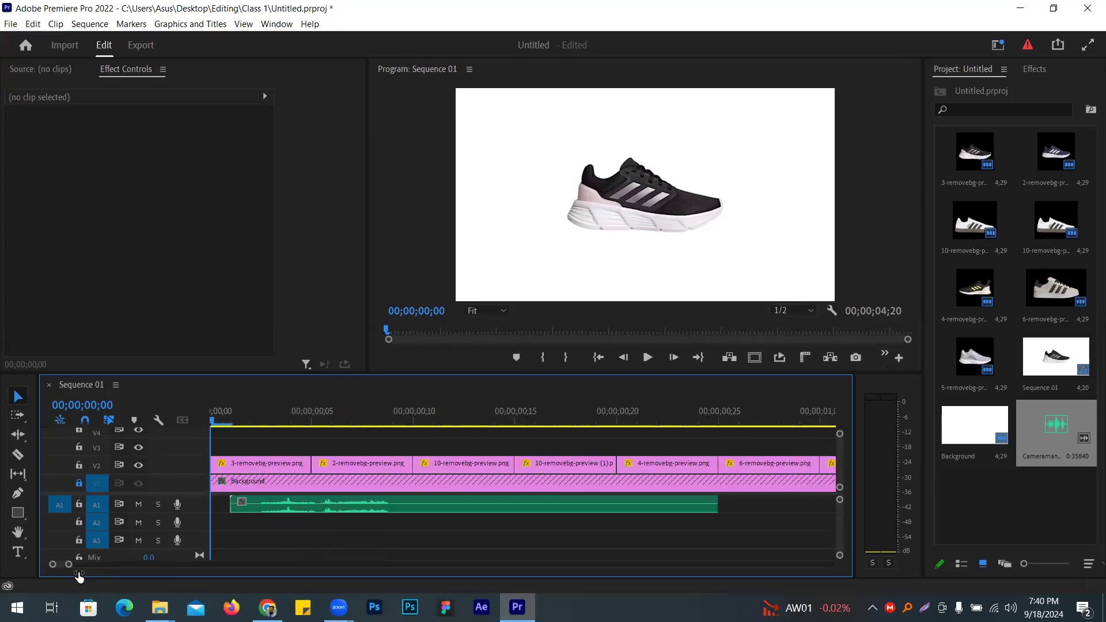
pyautogui.click(427, 502)
pyautogui.moveTo(428, 506); pyautogui.dragTo(408, 506)
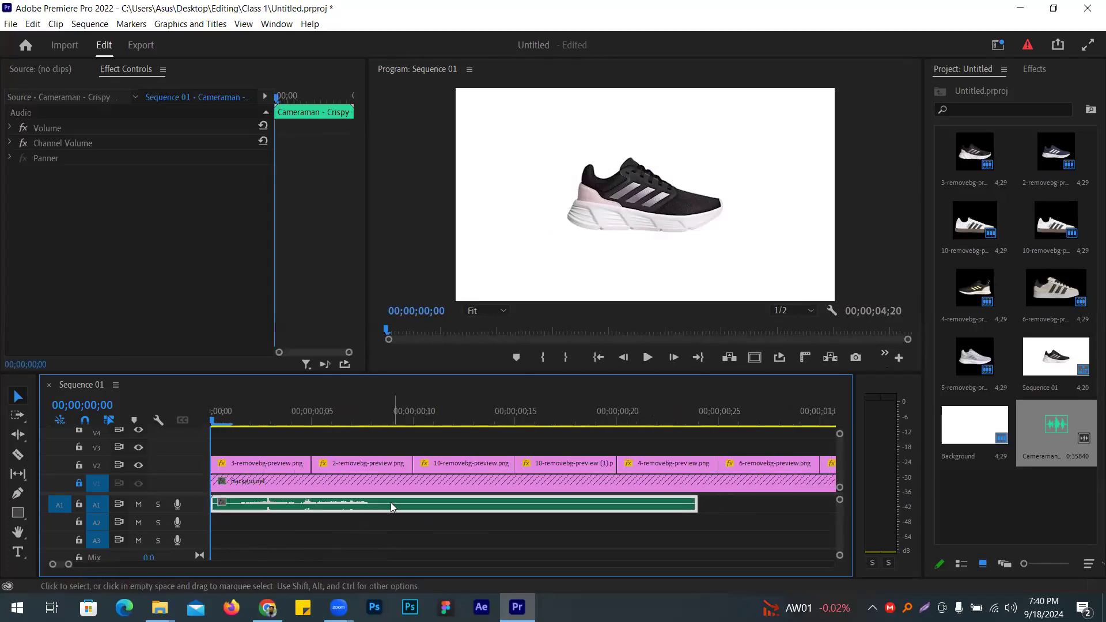
pyautogui.click(648, 358)
pyautogui.click(648, 357)
pyautogui.moveTo(594, 423); pyautogui.dragTo(243, 429)
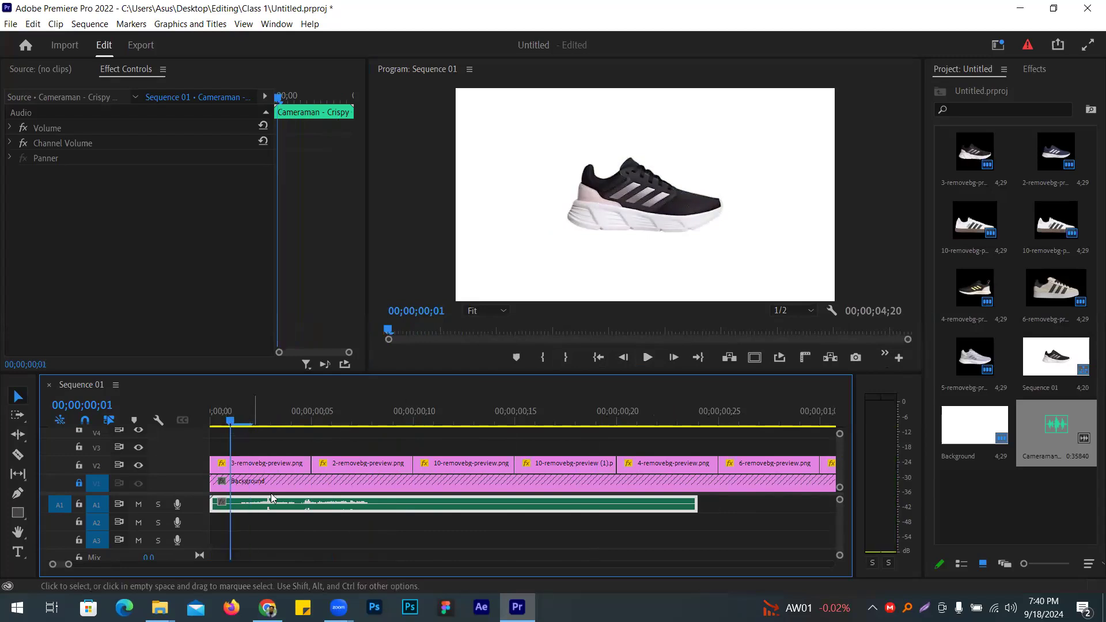
pyautogui.click(18, 454)
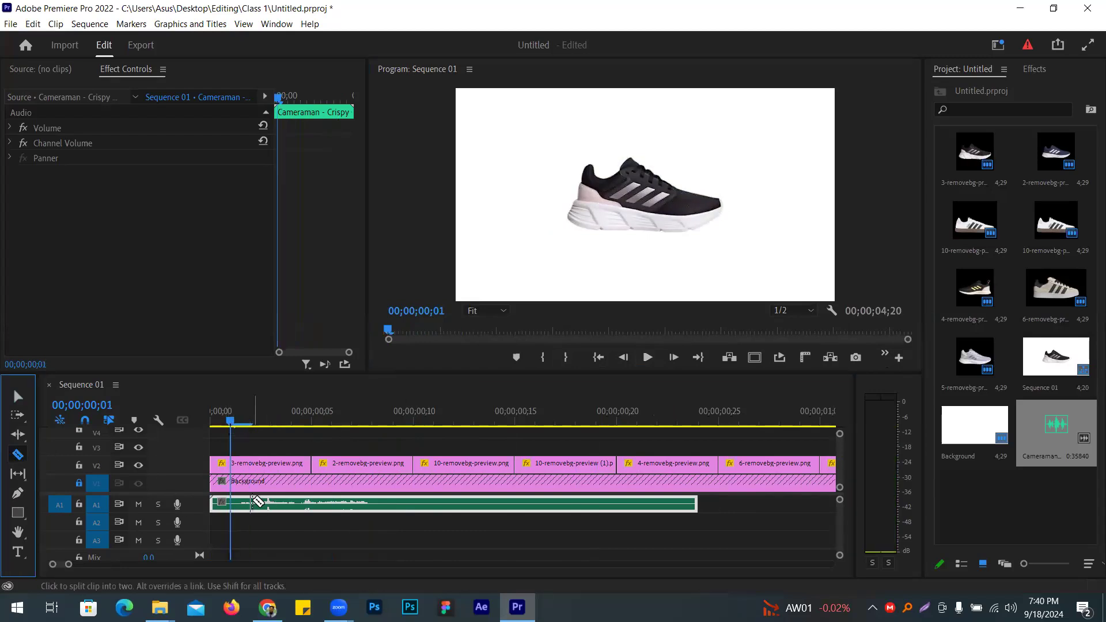
pyautogui.click(242, 501)
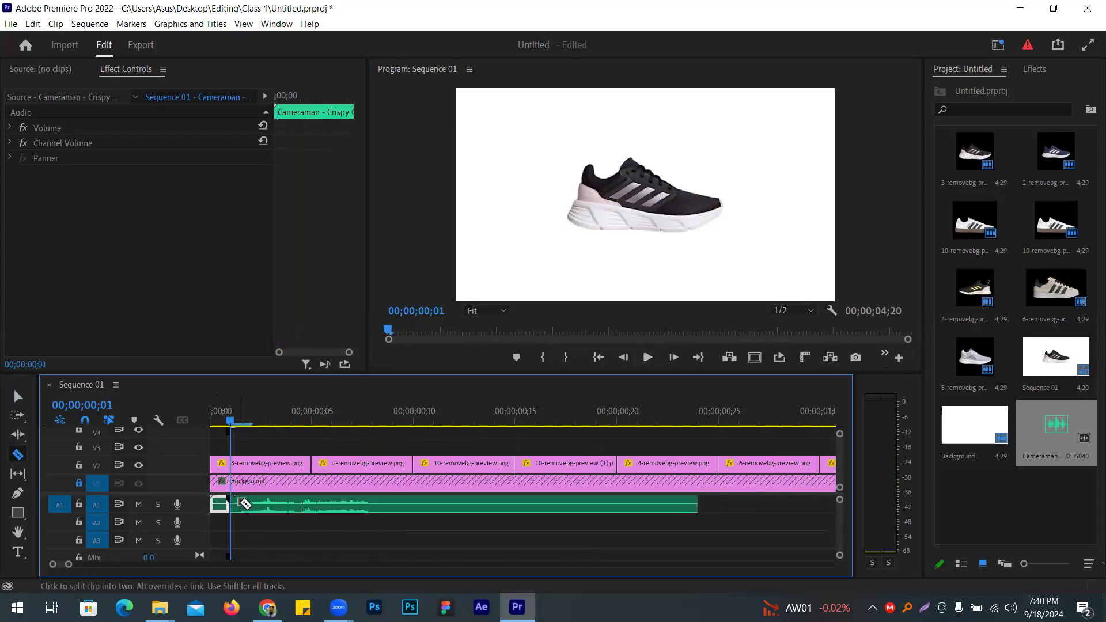
pyautogui.click(18, 396)
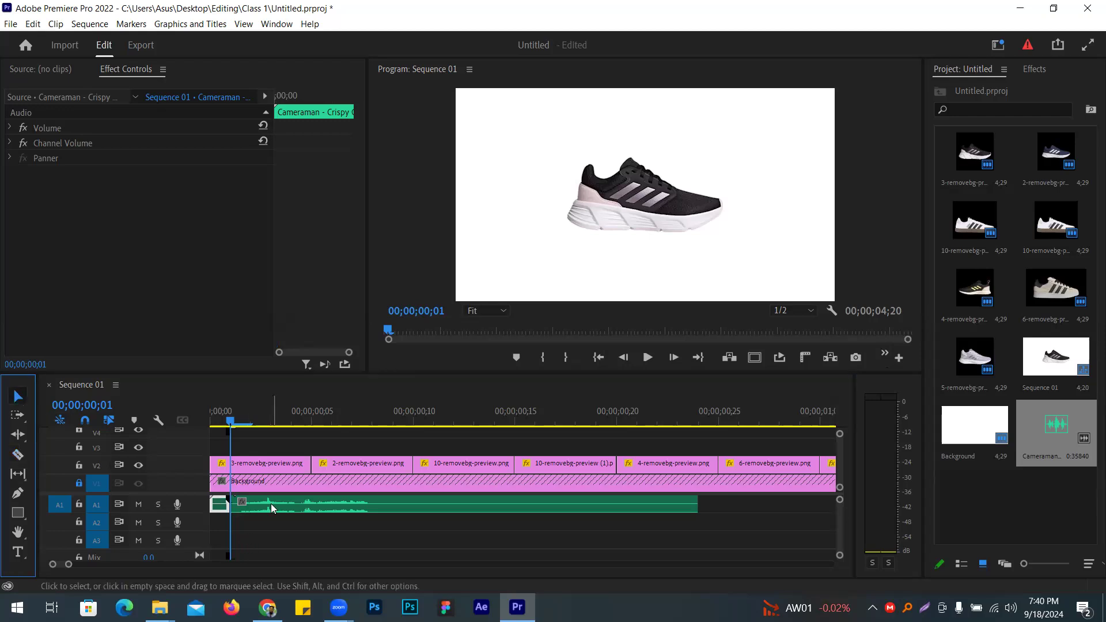
pyautogui.click(217, 513)
pyautogui.press('Delete')
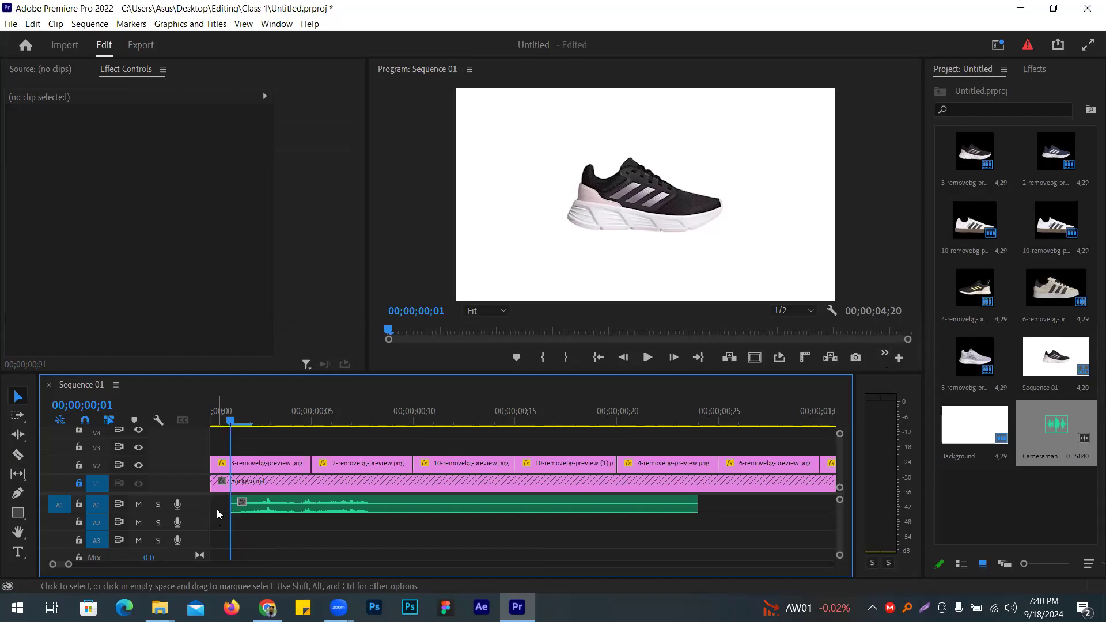
pyautogui.moveTo(336, 500); pyautogui.dragTo(316, 499)
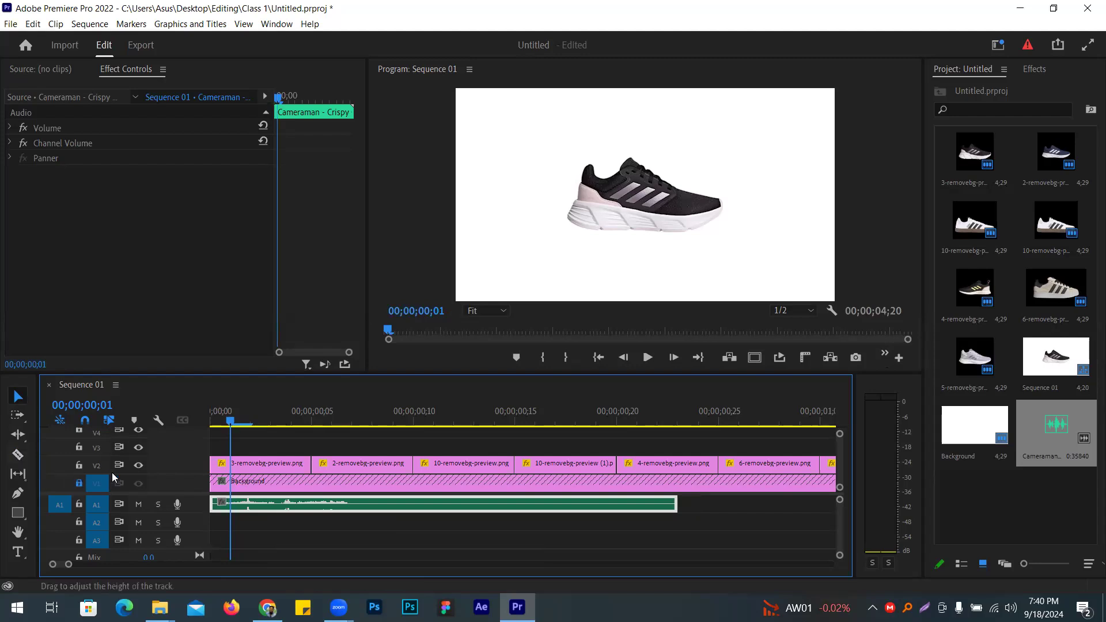
# Step: Cut the shutter clip at 00;00;00;05 and delete everything after the cut
pyautogui.press('Home')
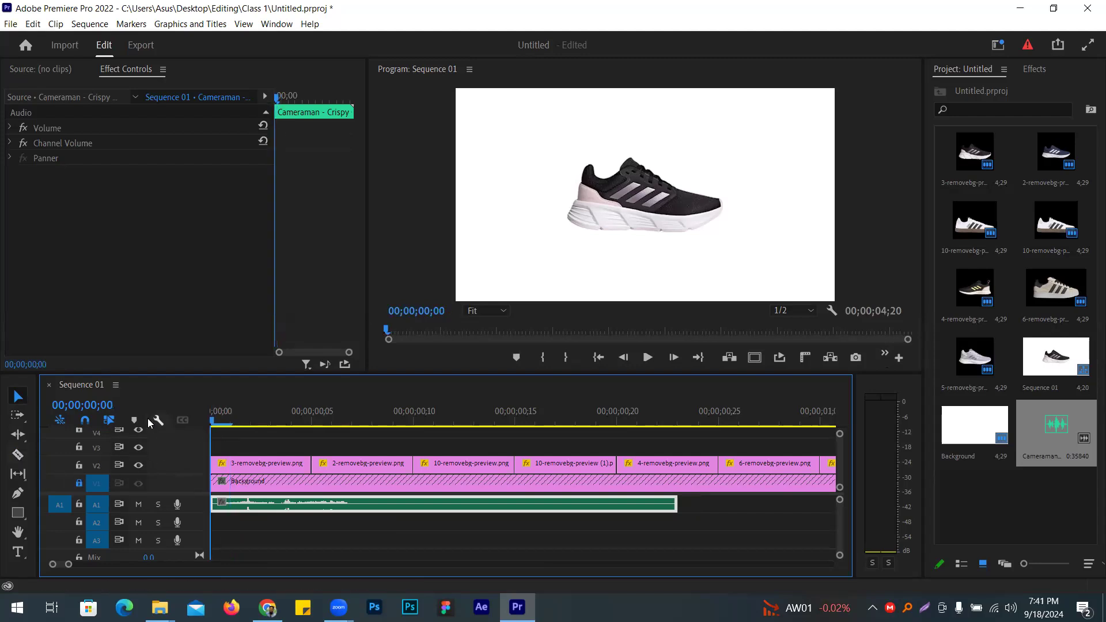
pyautogui.hotkey('shift', 'Right')
pyautogui.press('c')
pyautogui.click(316, 505)
pyautogui.press('v')
pyautogui.click(426, 502)
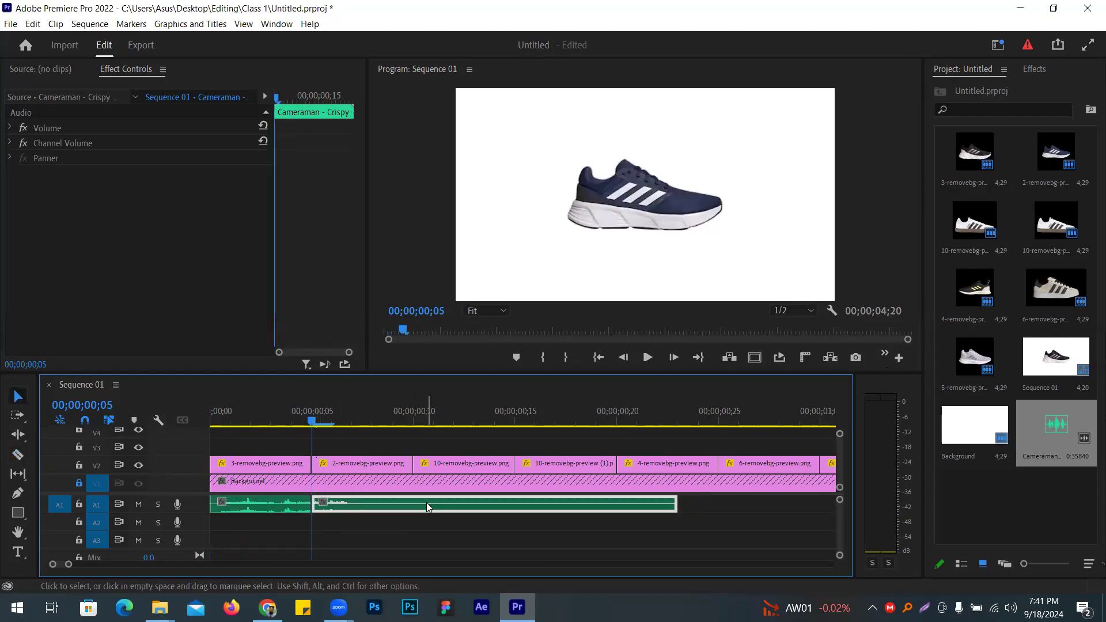
pyautogui.press('Delete')
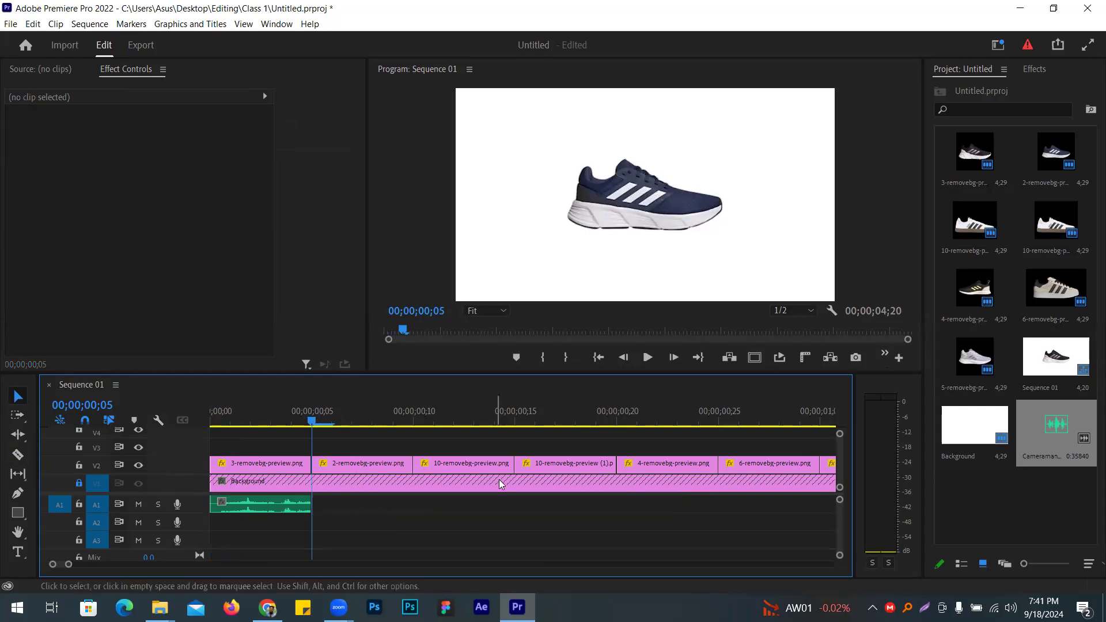
# Step: Alt-drag copies of the shutter clip along A1 so one sits under every shoe image
pyautogui.moveTo(284, 506); pyautogui.dragTo(673, 506)
pyautogui.moveTo(69, 568); pyautogui.dragTo(117, 565)
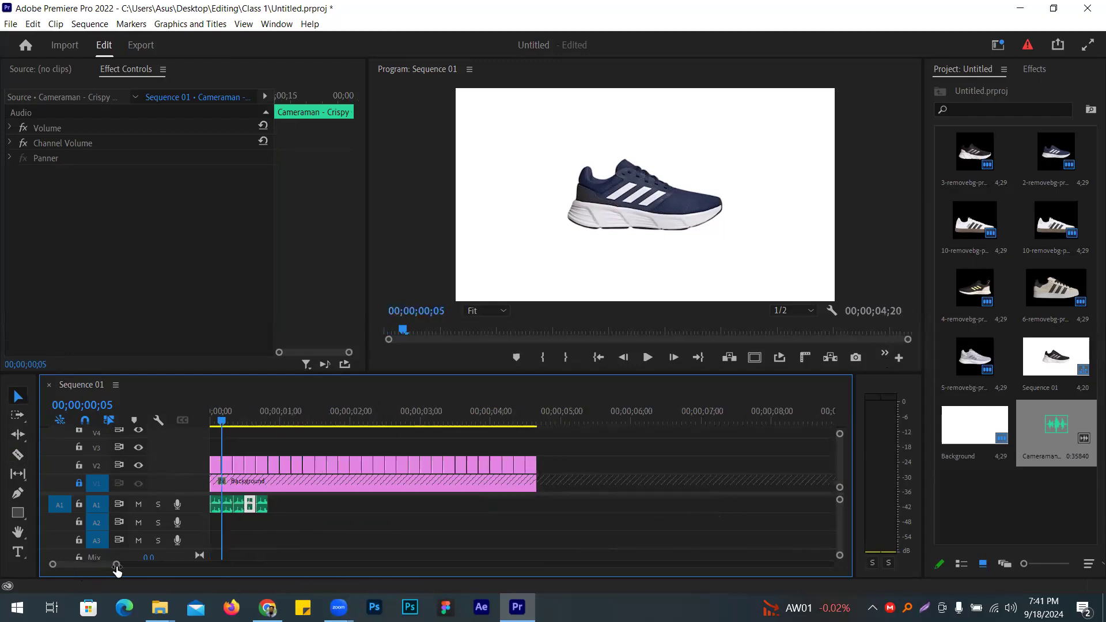
pyautogui.moveTo(290, 534); pyautogui.dragTo(212, 493)
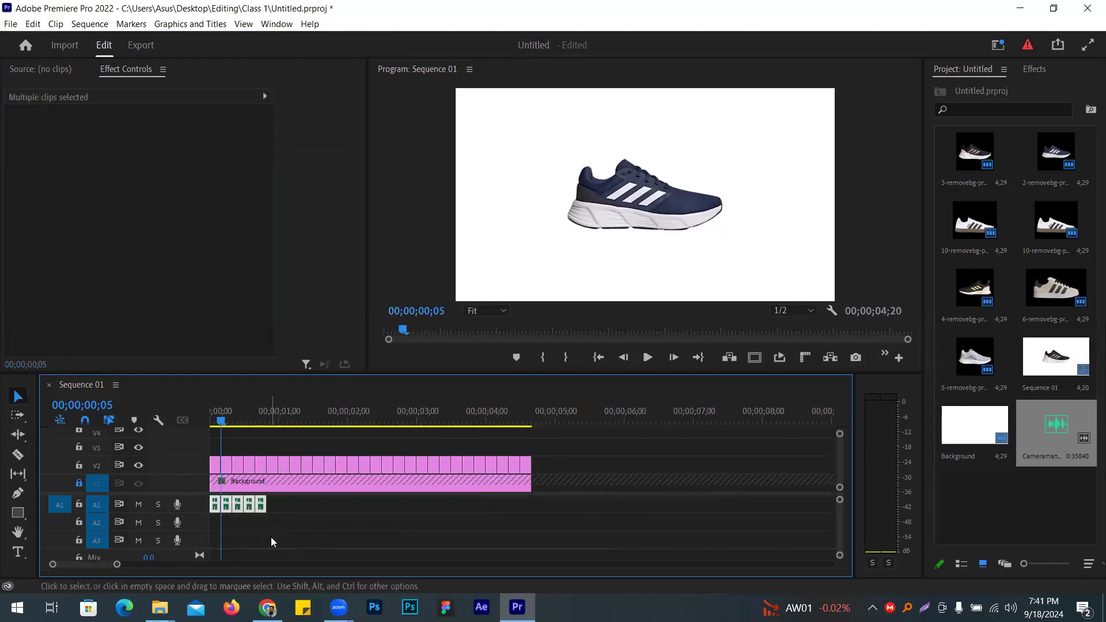
pyautogui.moveTo(117, 558); pyautogui.dragTo(86, 565)
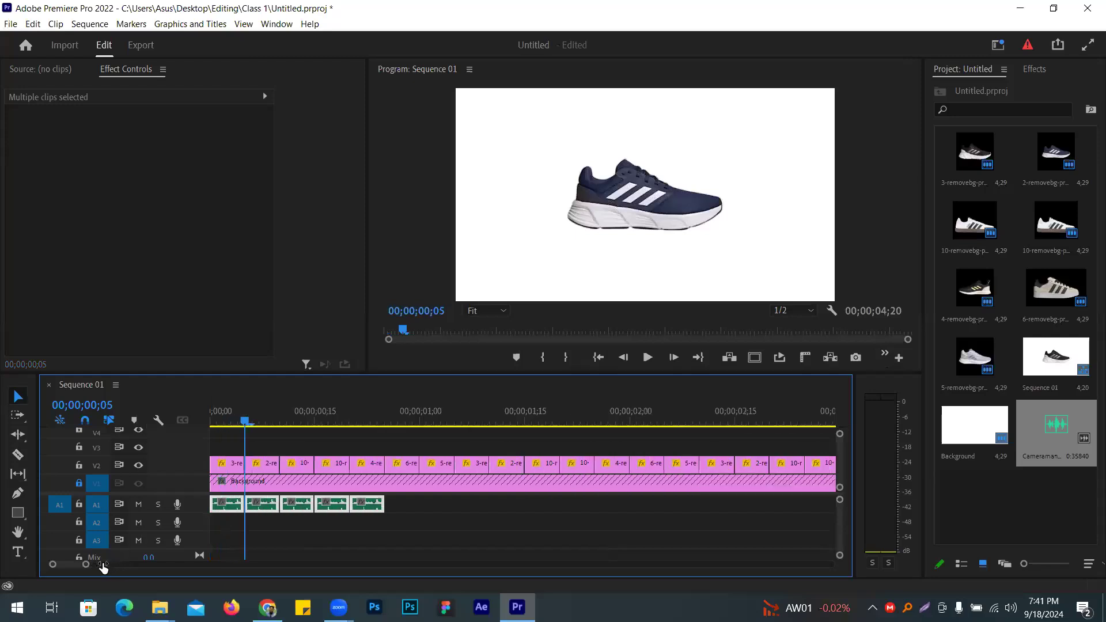
pyautogui.moveTo(369, 507); pyautogui.dragTo(551, 505)
pyautogui.moveTo(775, 510); pyautogui.dragTo(766, 508)
pyautogui.moveTo(589, 504); pyautogui.dragTo(380, 531)
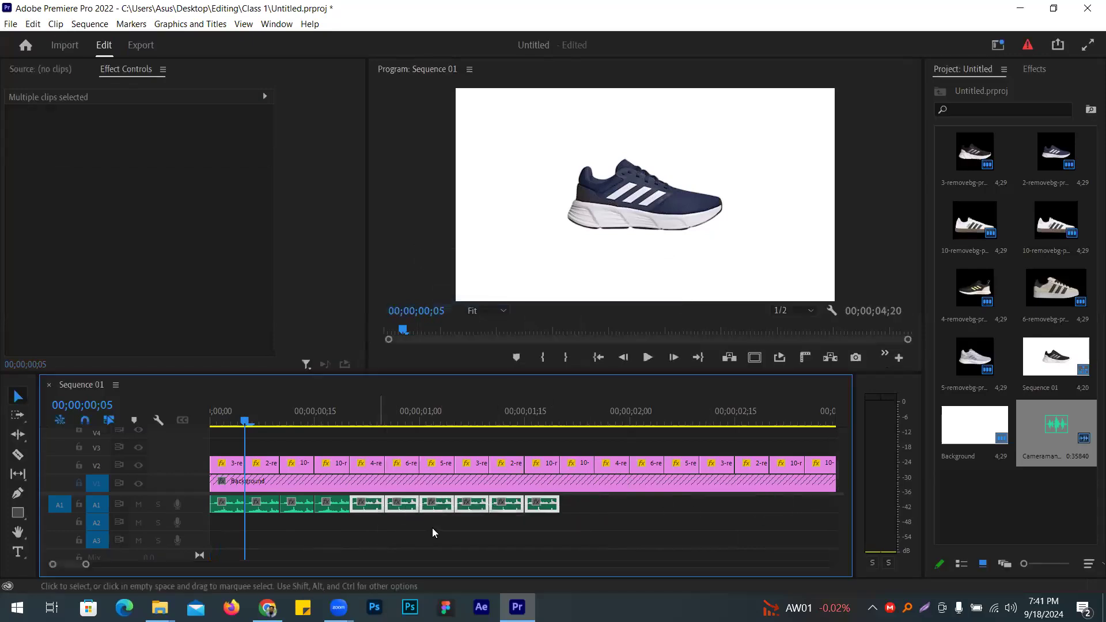
pyautogui.moveTo(552, 505); pyautogui.dragTo(54, 605)
pyautogui.moveTo(86, 564); pyautogui.dragTo(212, 574)
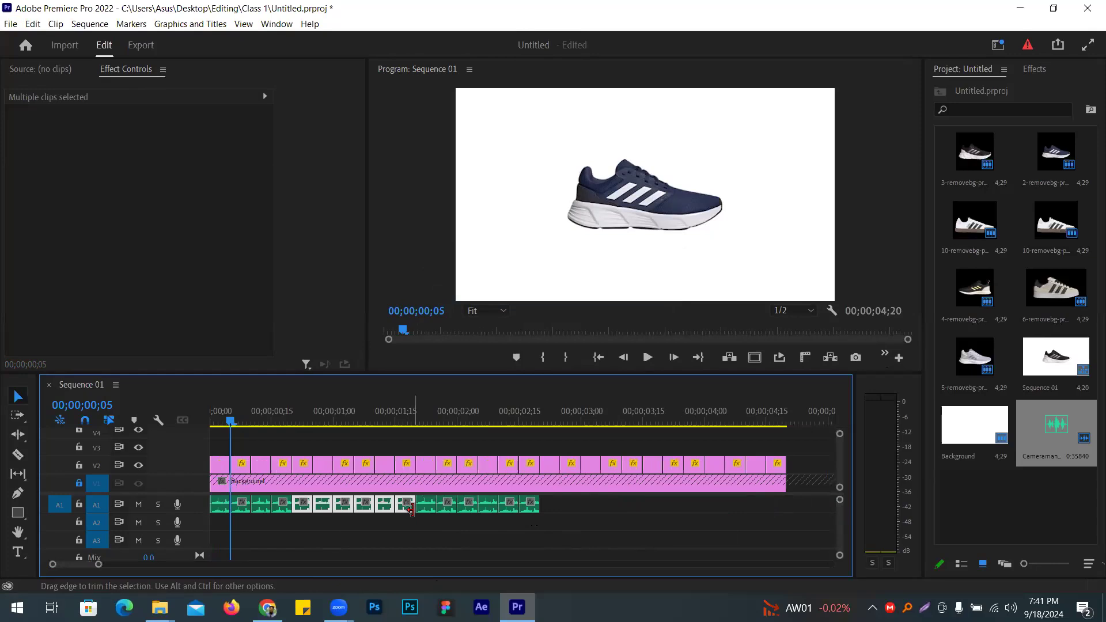
pyautogui.moveTo(406, 511); pyautogui.dragTo(663, 501)
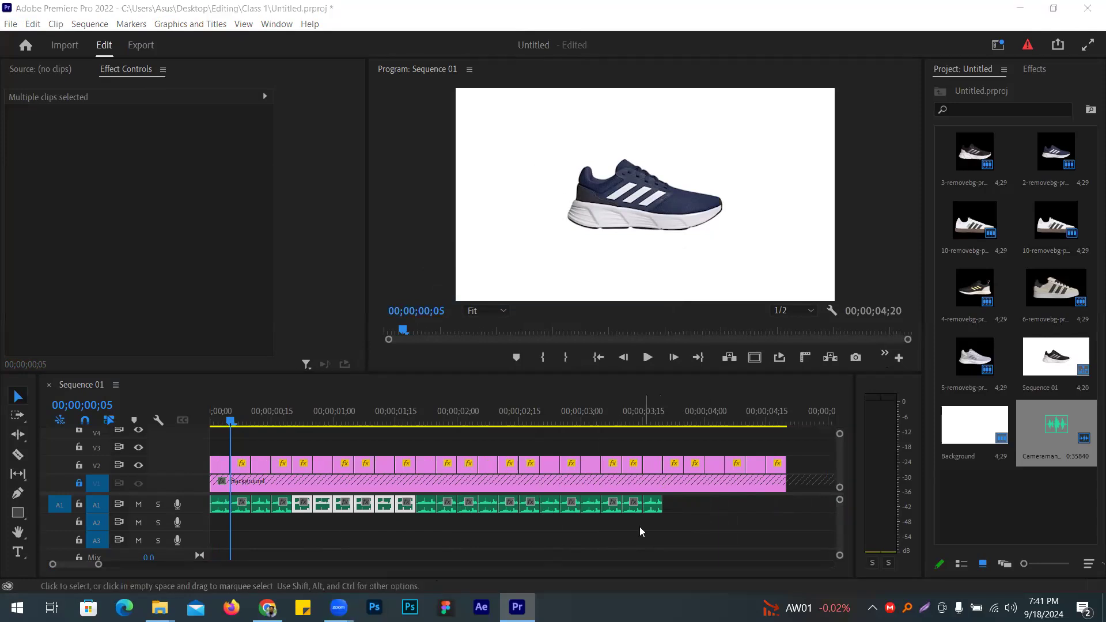
pyautogui.moveTo(676, 529); pyautogui.dragTo(541, 496)
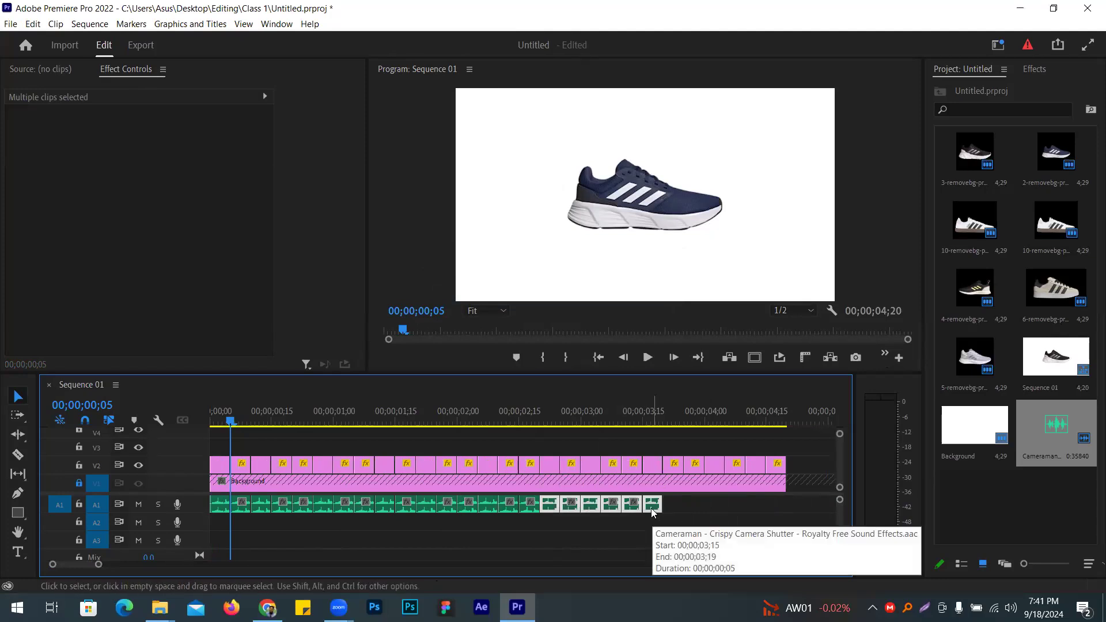
pyautogui.moveTo(654, 509); pyautogui.dragTo(777, 503)
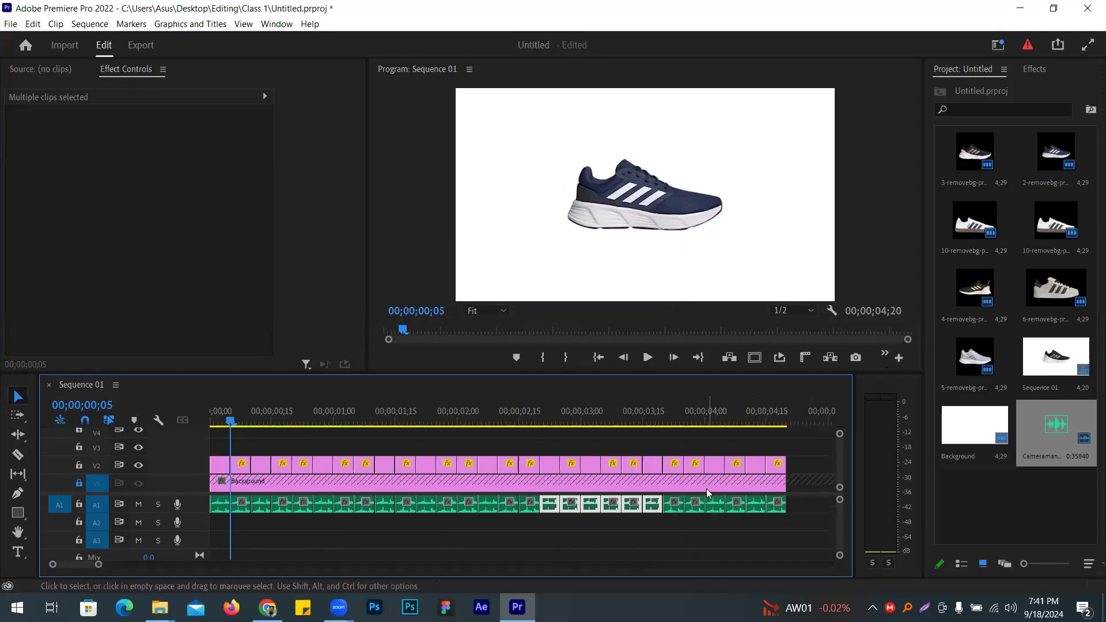
# Step: Play the sequence from the start in a maximized Program monitor
pyautogui.press('Home')
pyautogui.click(431, 188)
pyautogui.press('`')
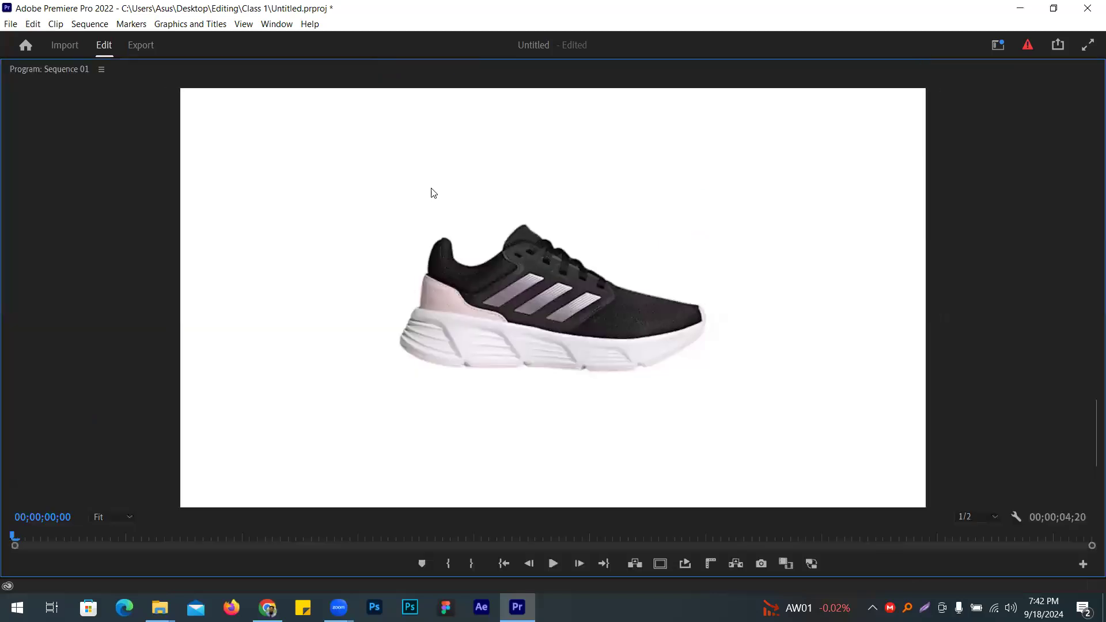
pyautogui.press('space')
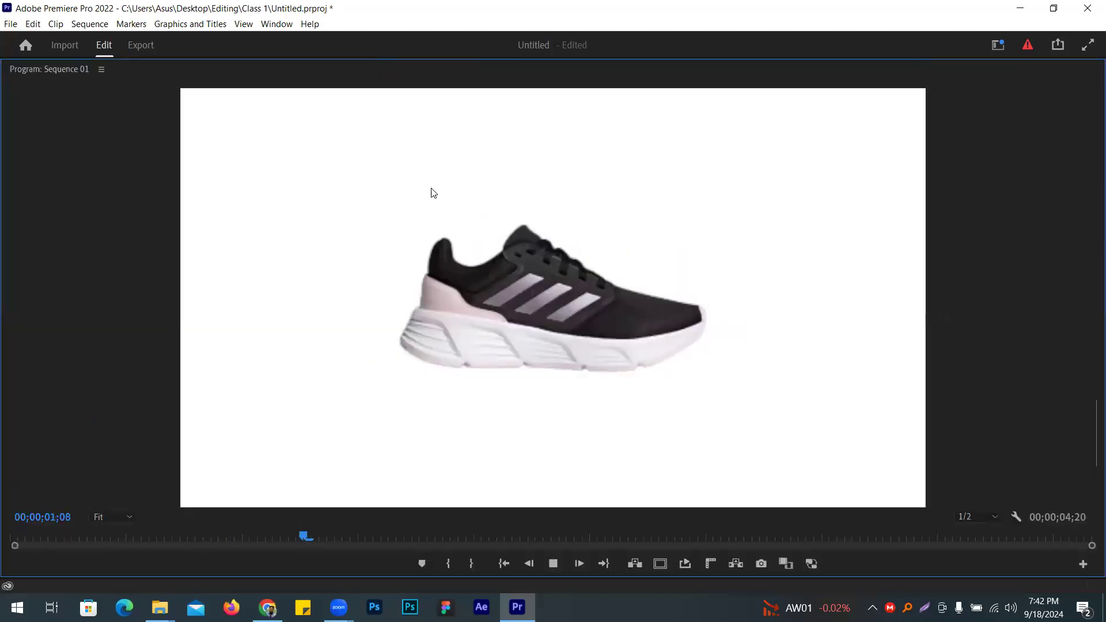
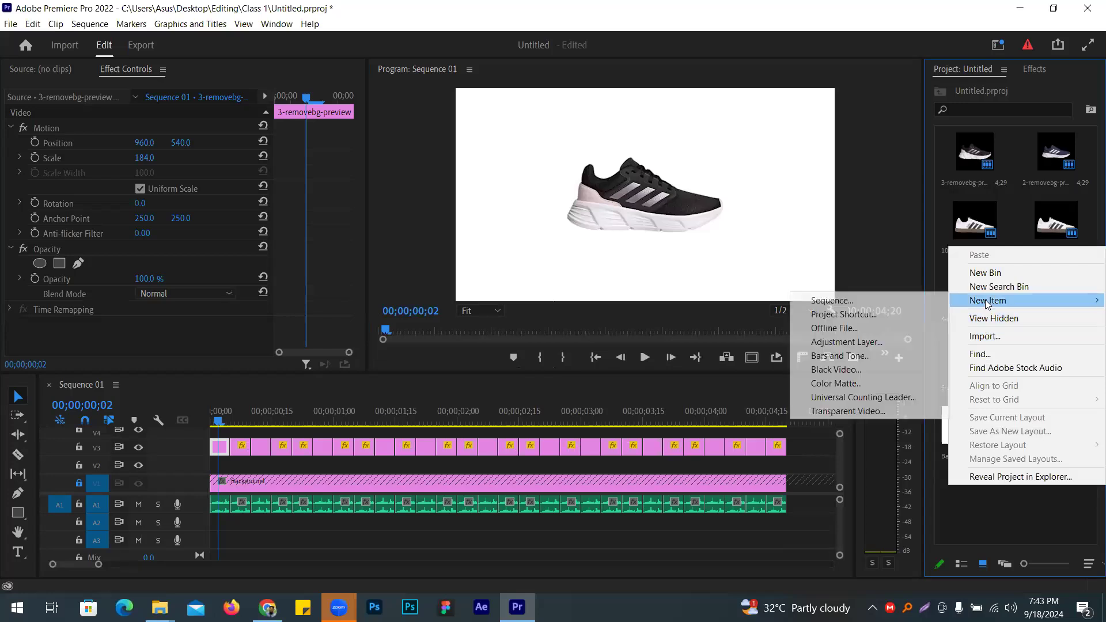
# Step: Create a 1920x1080 pale pink Color Matte and trim it on V2 to the first shoe
pyautogui.click(831, 385)
pyautogui.click(573, 354)
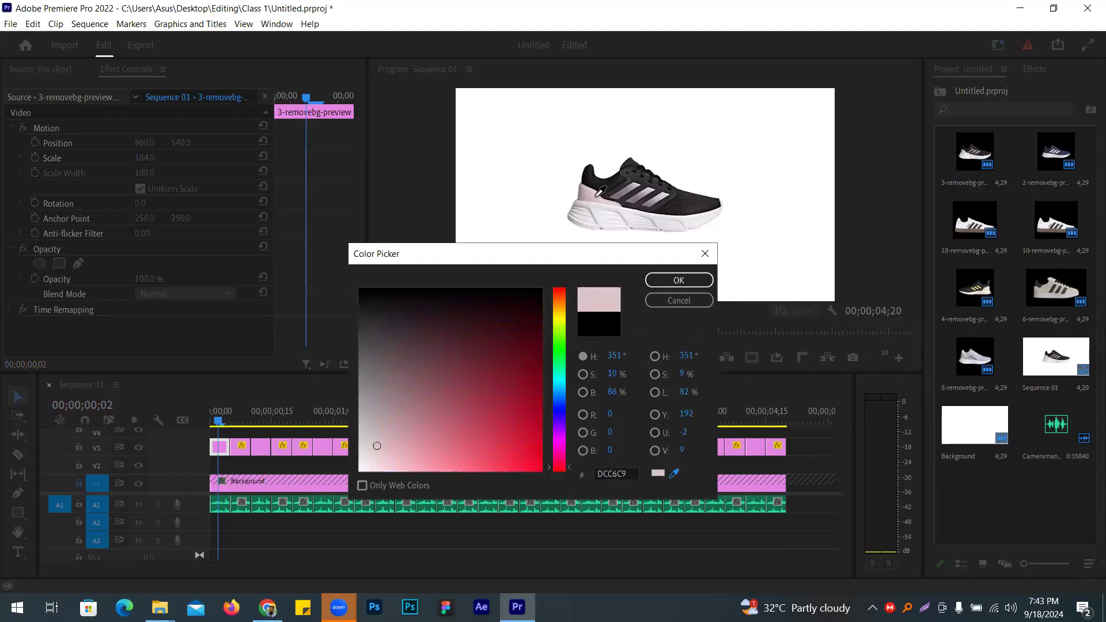
pyautogui.click(678, 280)
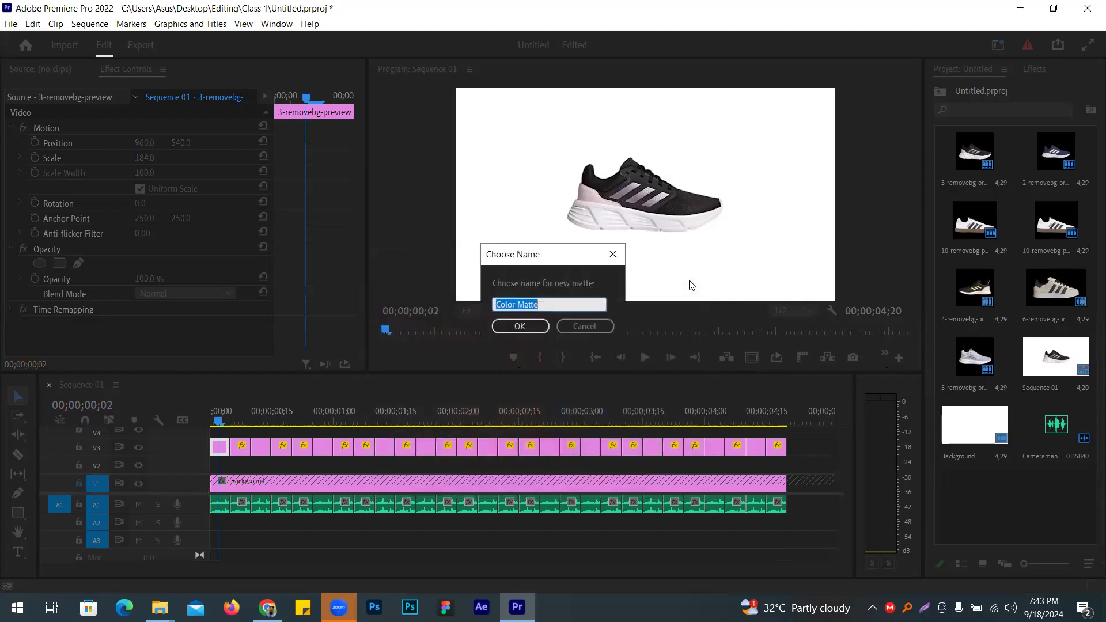
pyautogui.click(522, 324)
pyautogui.moveTo(974, 495); pyautogui.dragTo(184, 463)
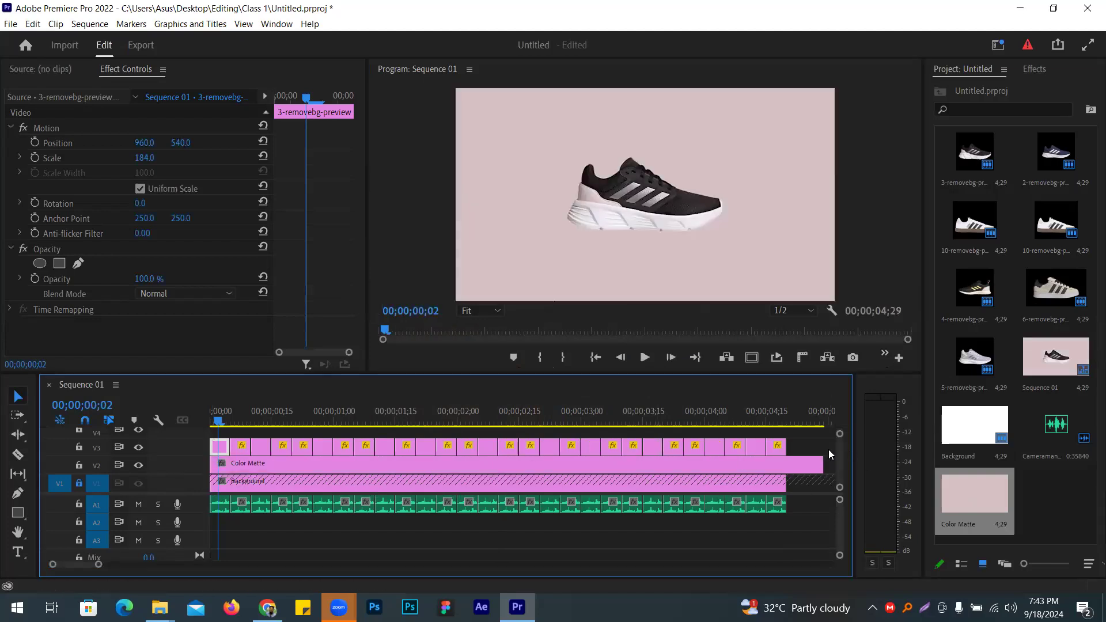
pyautogui.moveTo(823, 463); pyautogui.dragTo(229, 462)
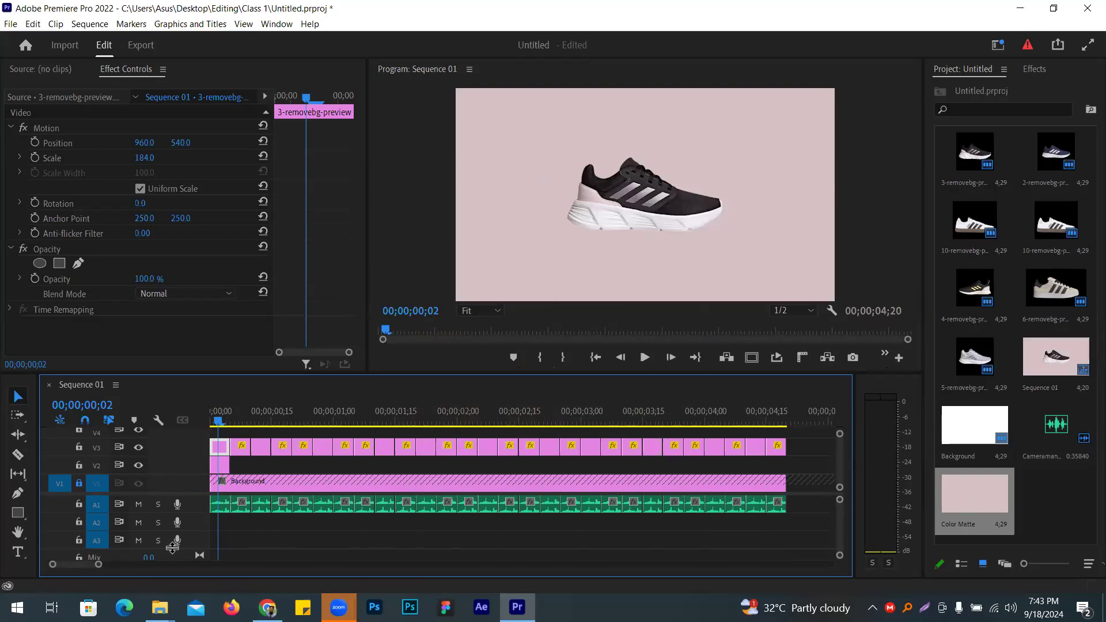
pyautogui.moveTo(93, 565); pyautogui.dragTo(81, 565)
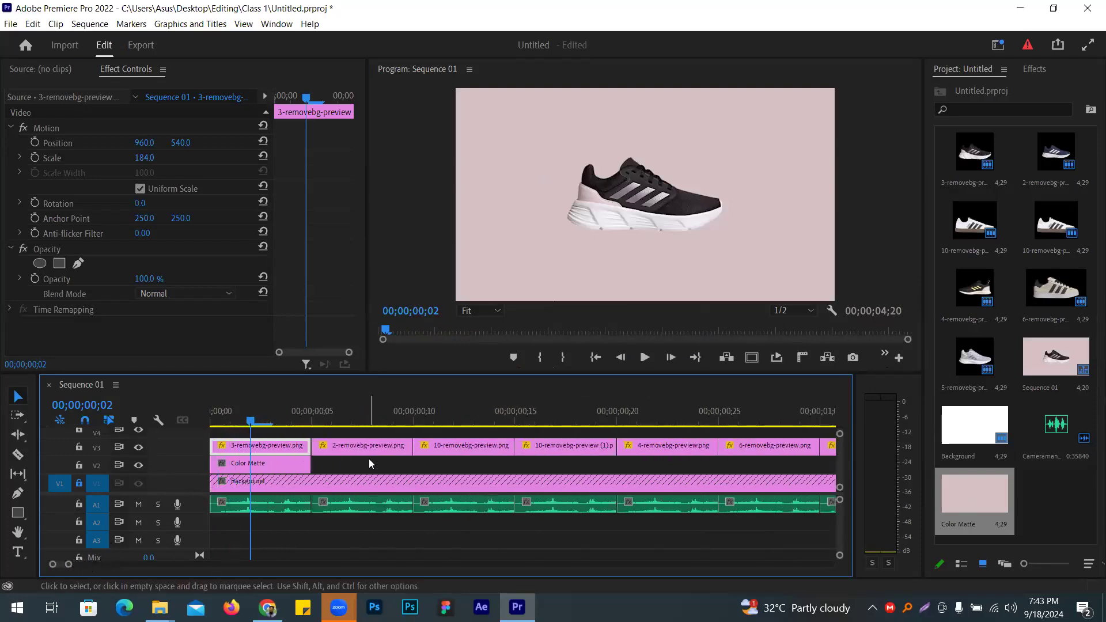
# Step: Alt-drag a copy of the matte under the second shoe and eyedrop it to navy 39405D
pyautogui.click(309, 465)
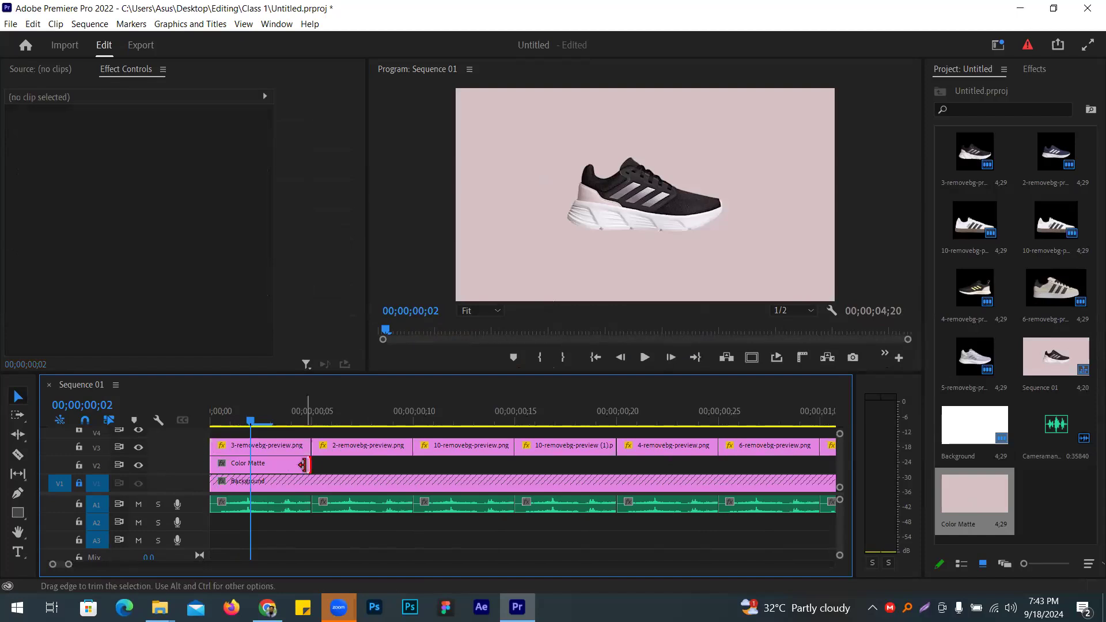
pyautogui.click(292, 471)
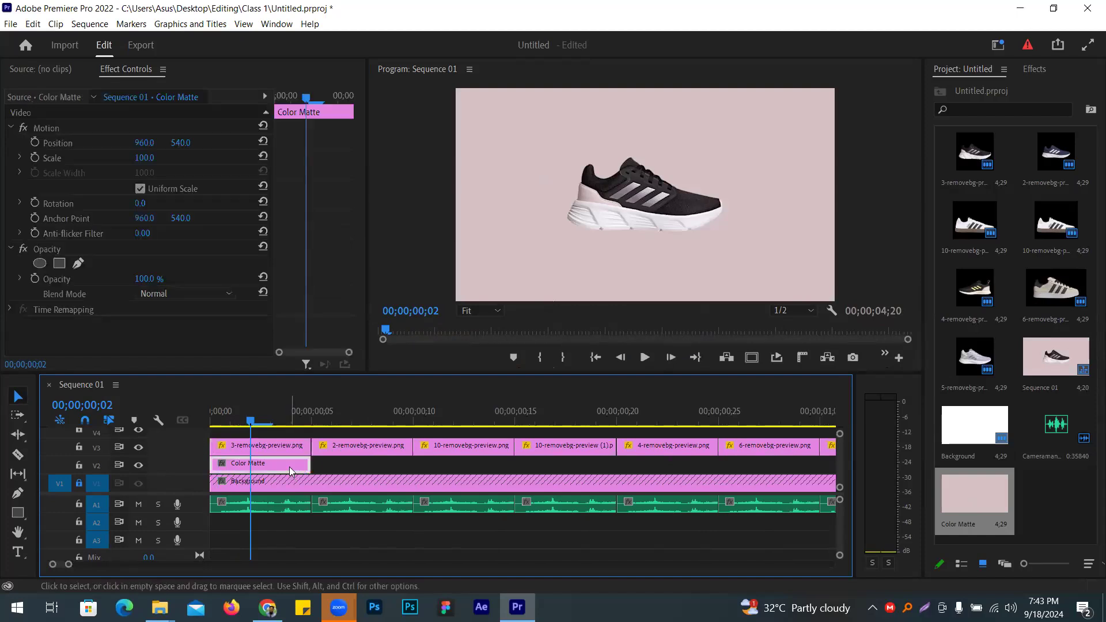
pyautogui.moveTo(289, 468); pyautogui.dragTo(397, 467)
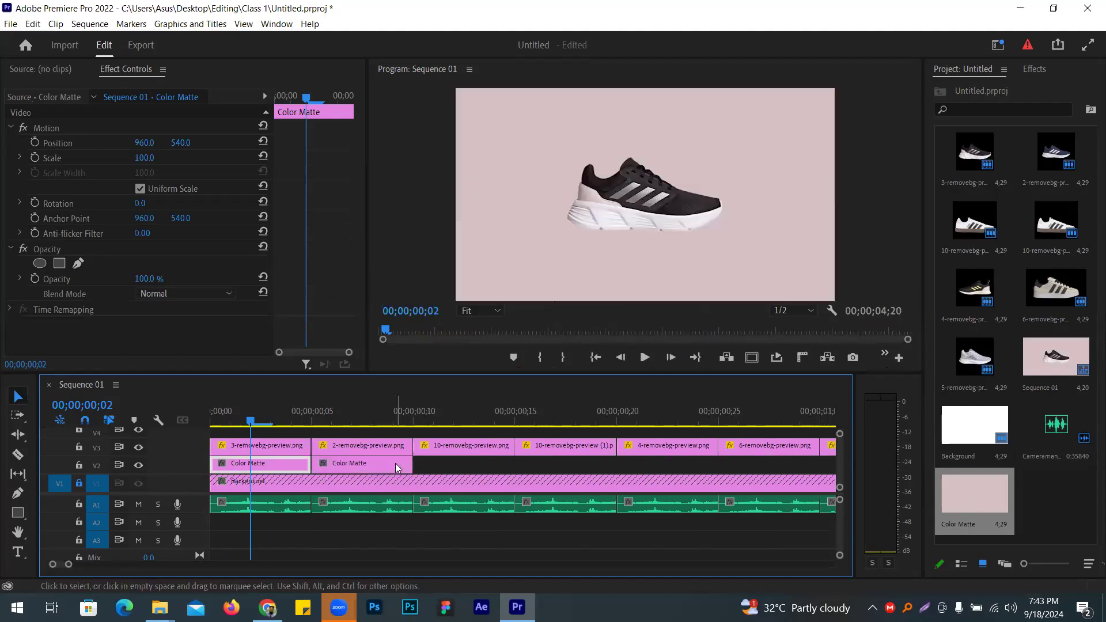
pyautogui.click(378, 467)
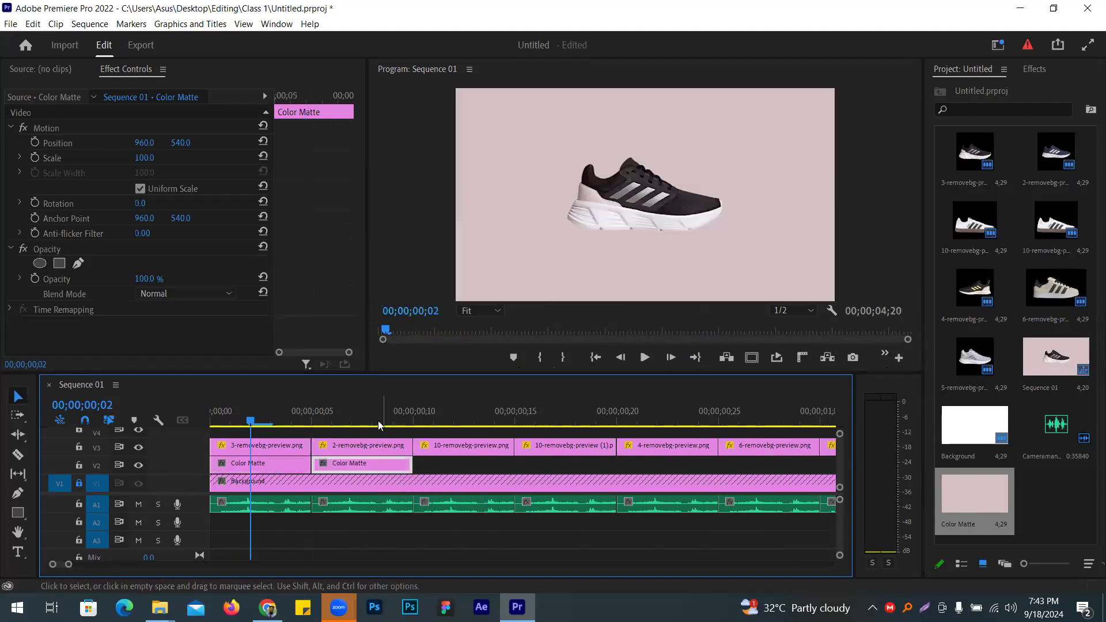
pyautogui.click(379, 421)
pyautogui.doubleClick(386, 468)
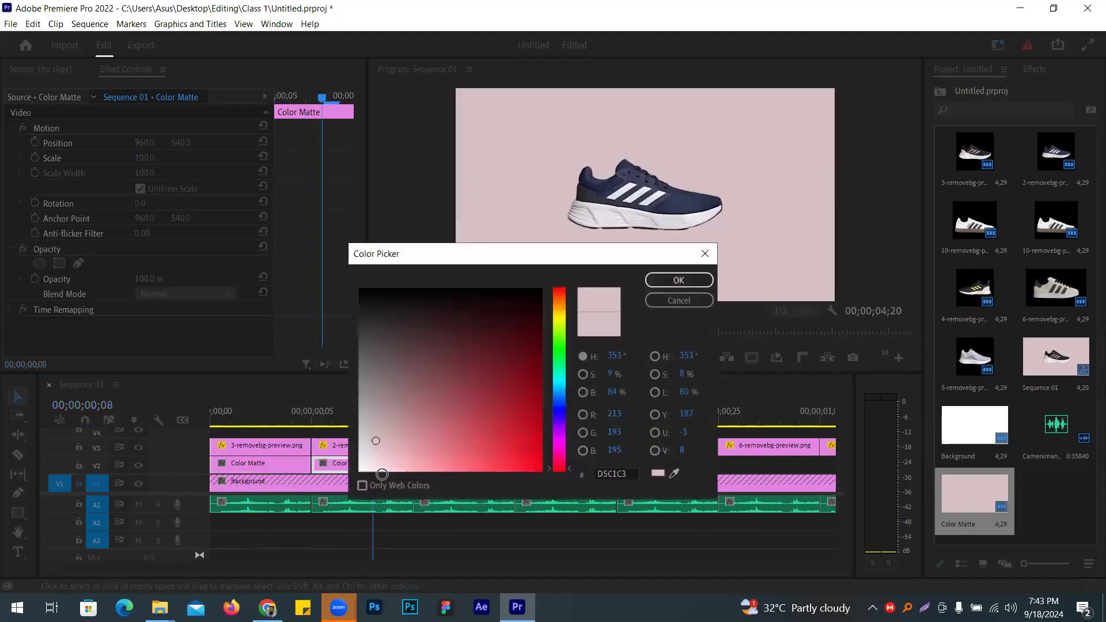
pyautogui.click(677, 210)
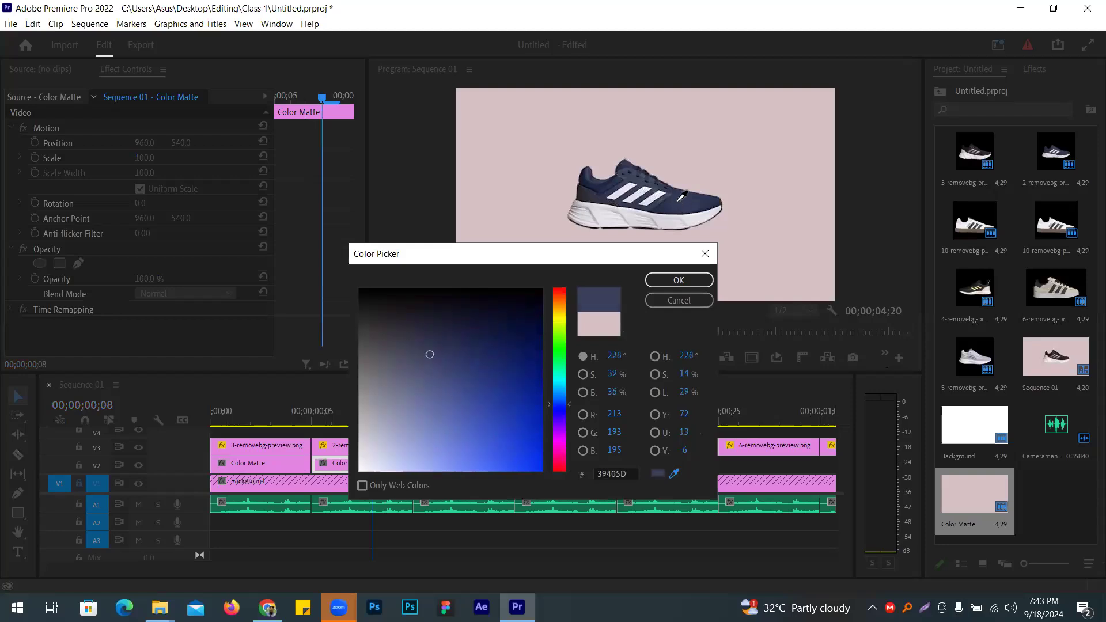
pyautogui.click(676, 280)
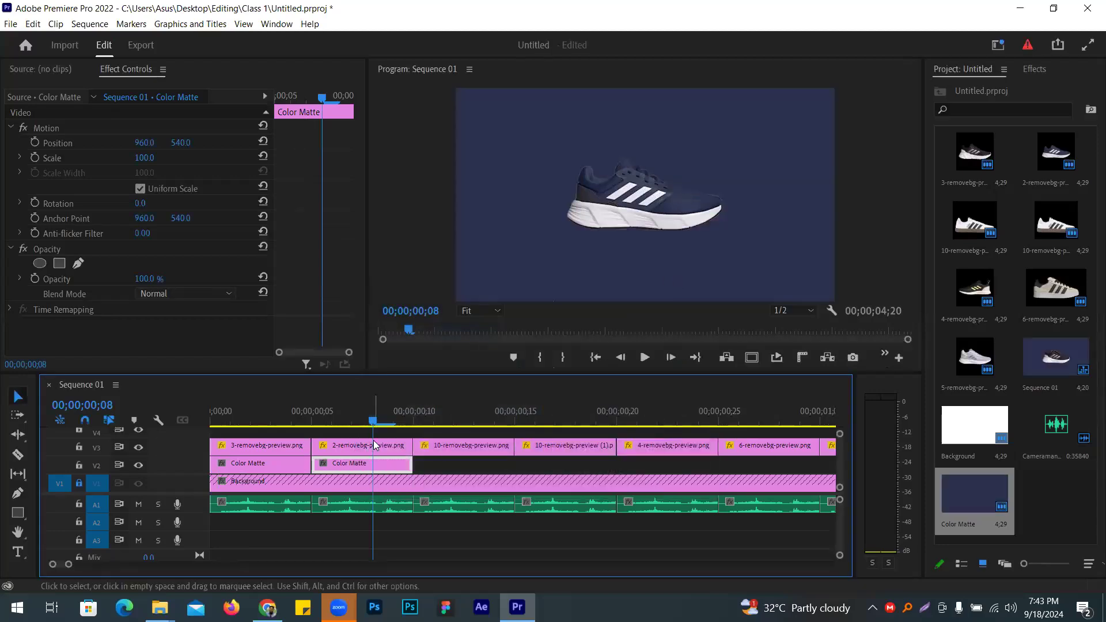
# Step: Delete the recoloured second Color Matte from V2
pyautogui.moveTo(374, 422); pyautogui.dragTo(272, 432)
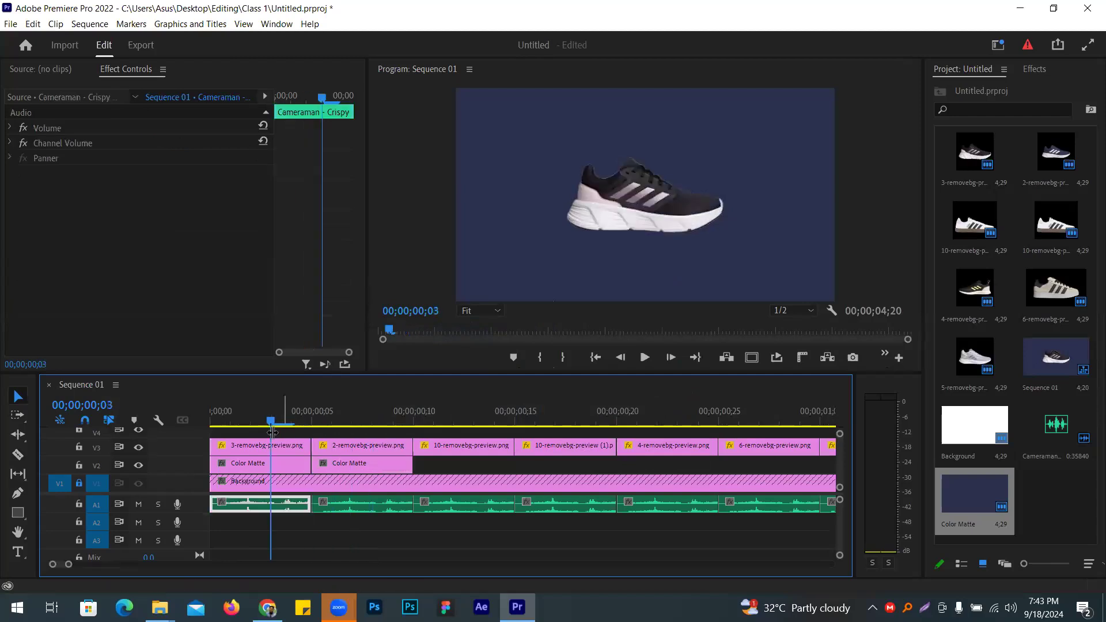
pyautogui.click(396, 470)
pyautogui.press('Delete')
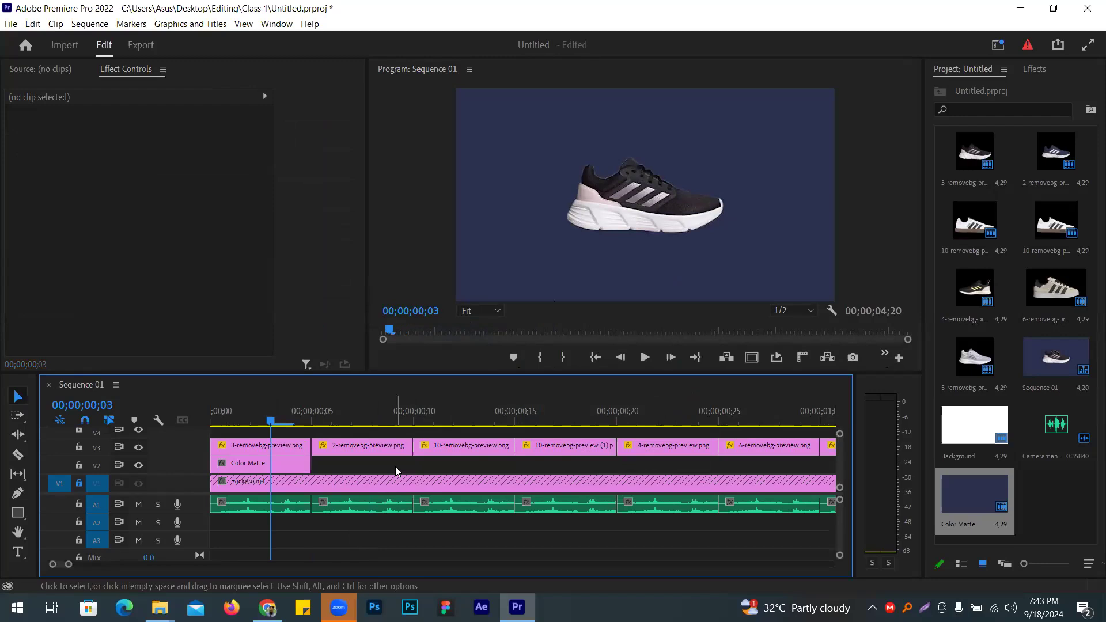
pyautogui.hotkey('ctrl', 'z')
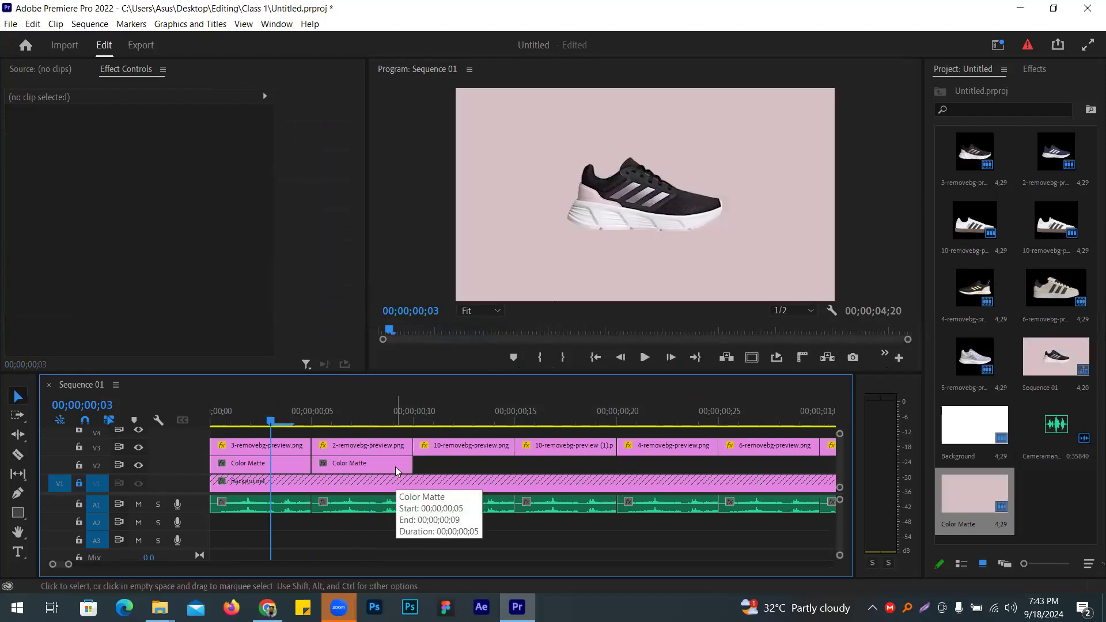
pyautogui.click(396, 469)
pyautogui.press('Delete')
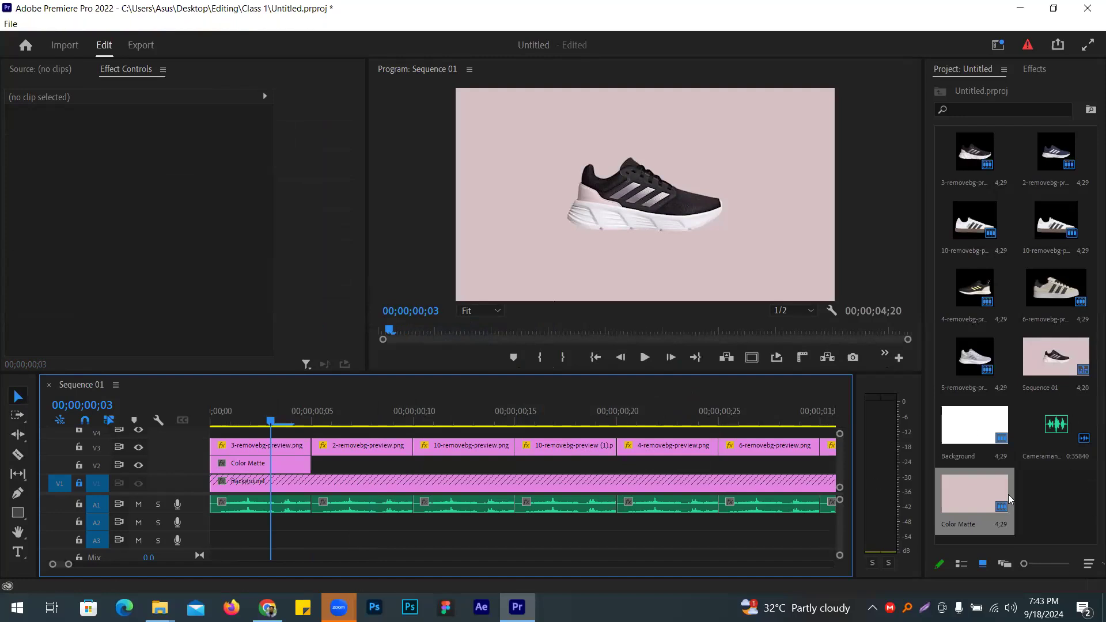
# Step: Begin a new 1920x1080 Color Matte from the Project panel, then cancel it
pyautogui.rightClick(1042, 490)
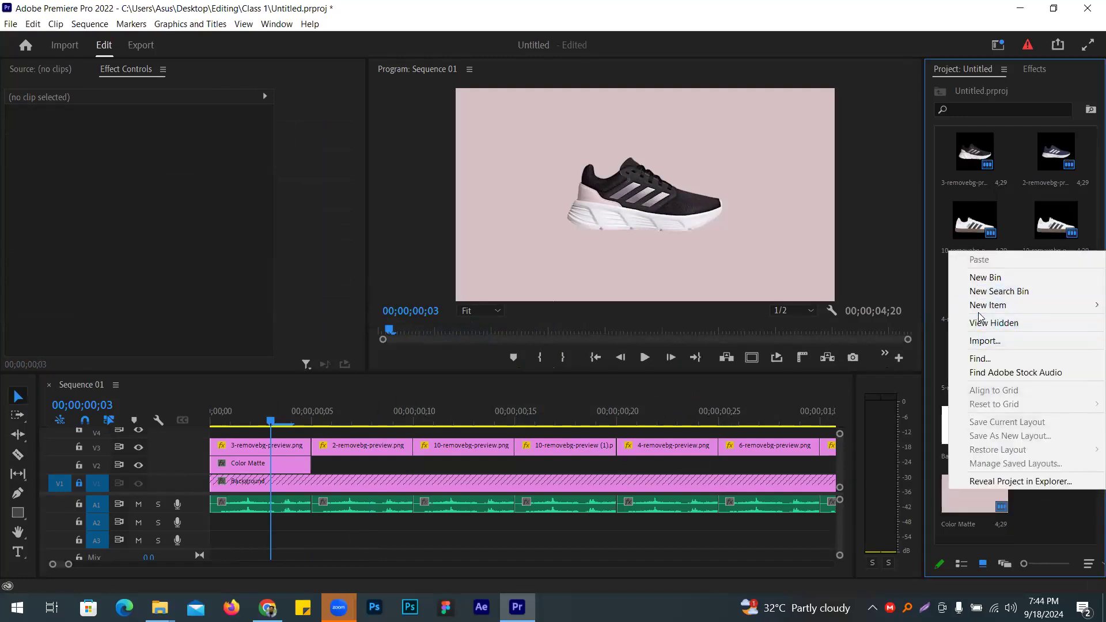
pyautogui.moveTo(969, 306)
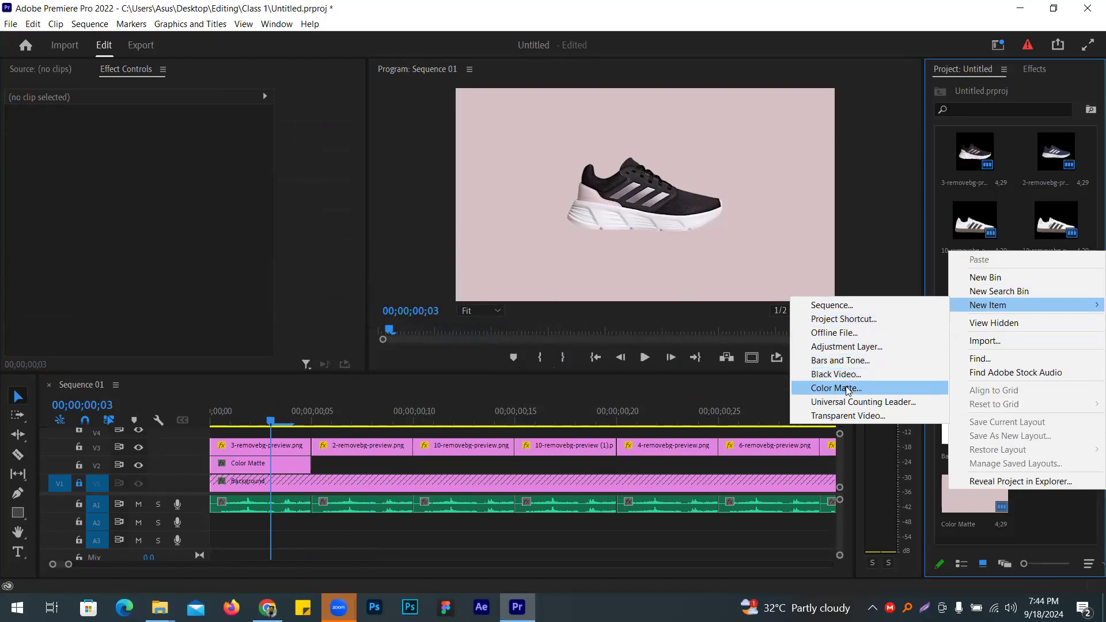
pyautogui.click(847, 388)
pyautogui.click(577, 354)
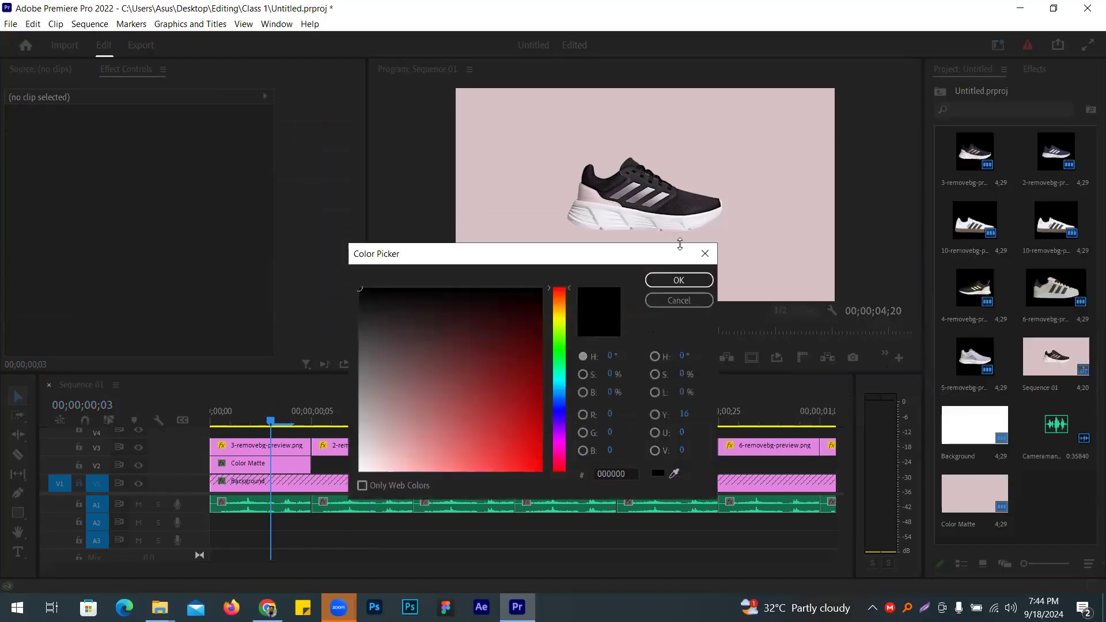
pyautogui.click(691, 299)
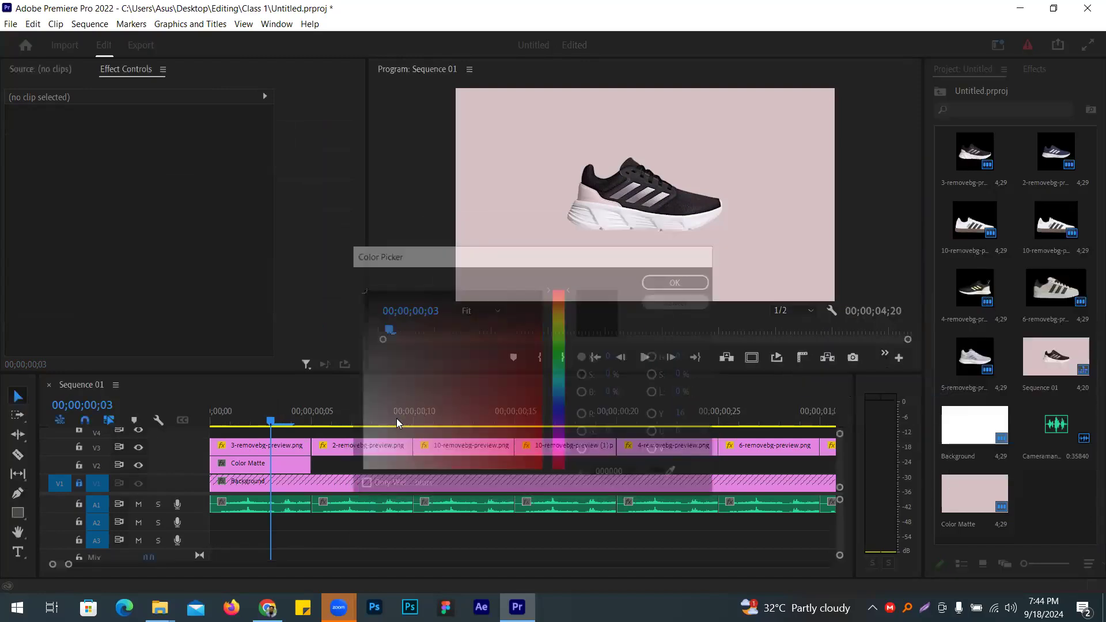
# Step: Create a navy Color Matte sampled from the second shoe and place it on V2 after the pink matte
pyautogui.click(352, 415)
pyautogui.click(363, 449)
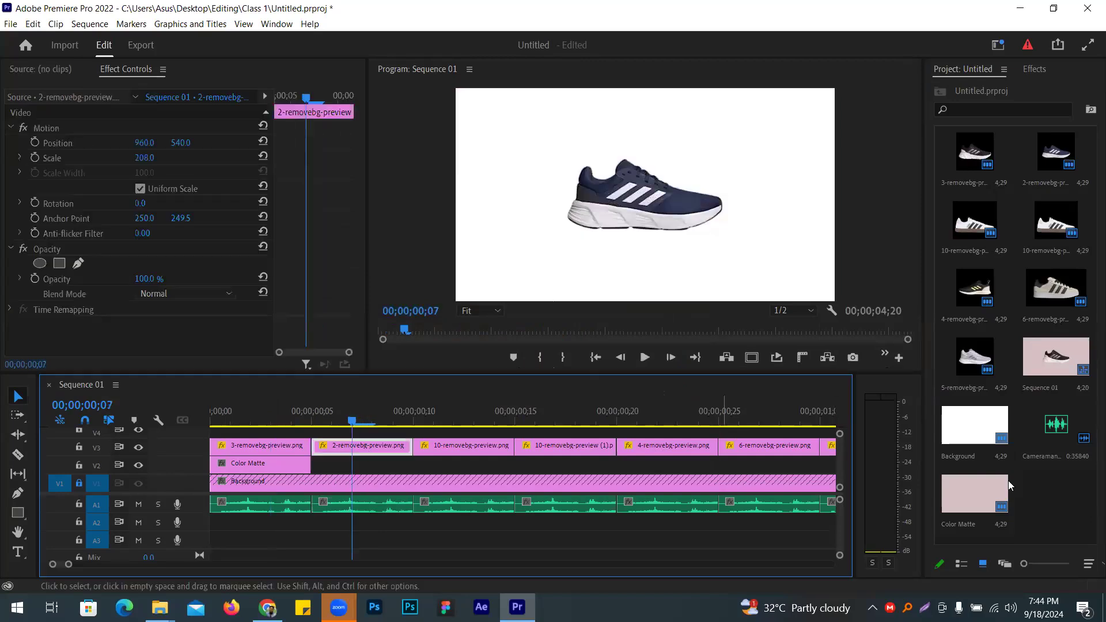
pyautogui.rightClick(1042, 494)
pyautogui.moveTo(1004, 318)
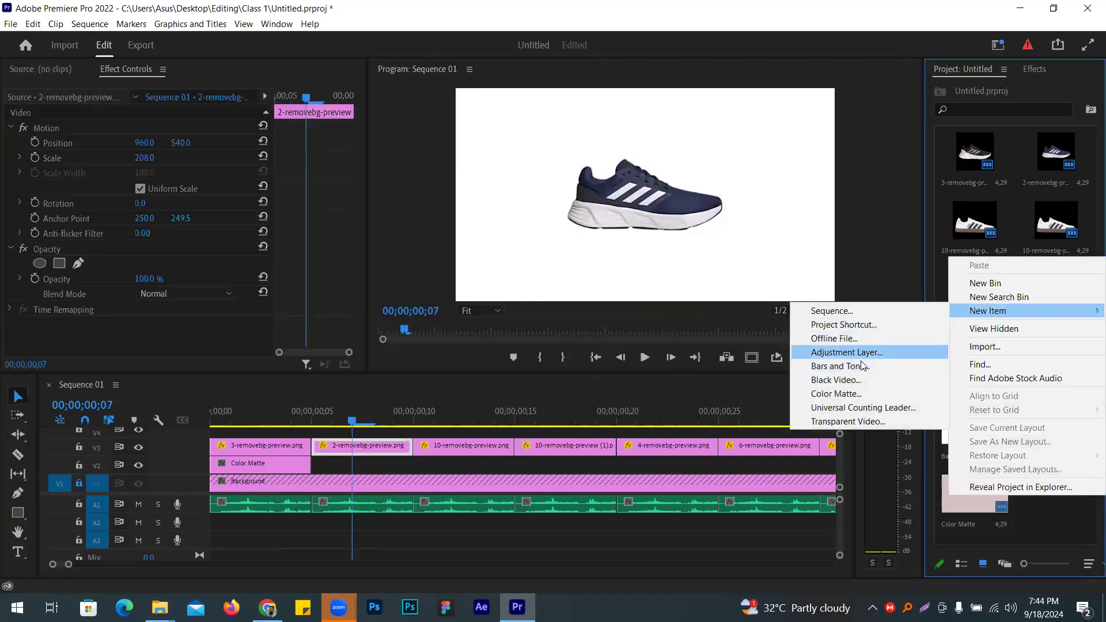
pyautogui.click(864, 393)
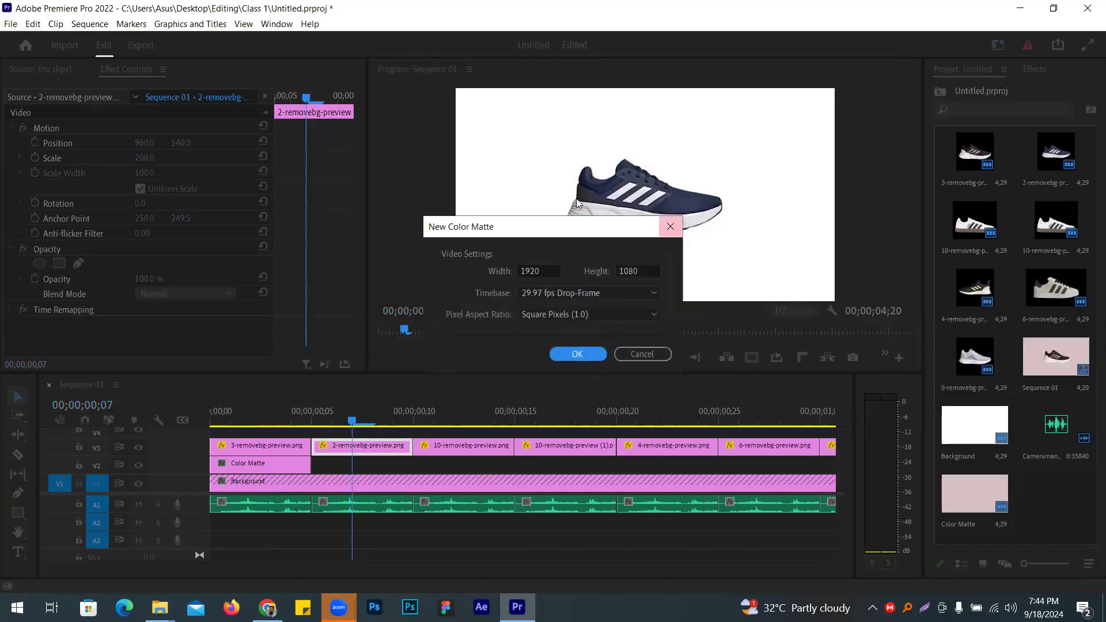
pyautogui.click(576, 354)
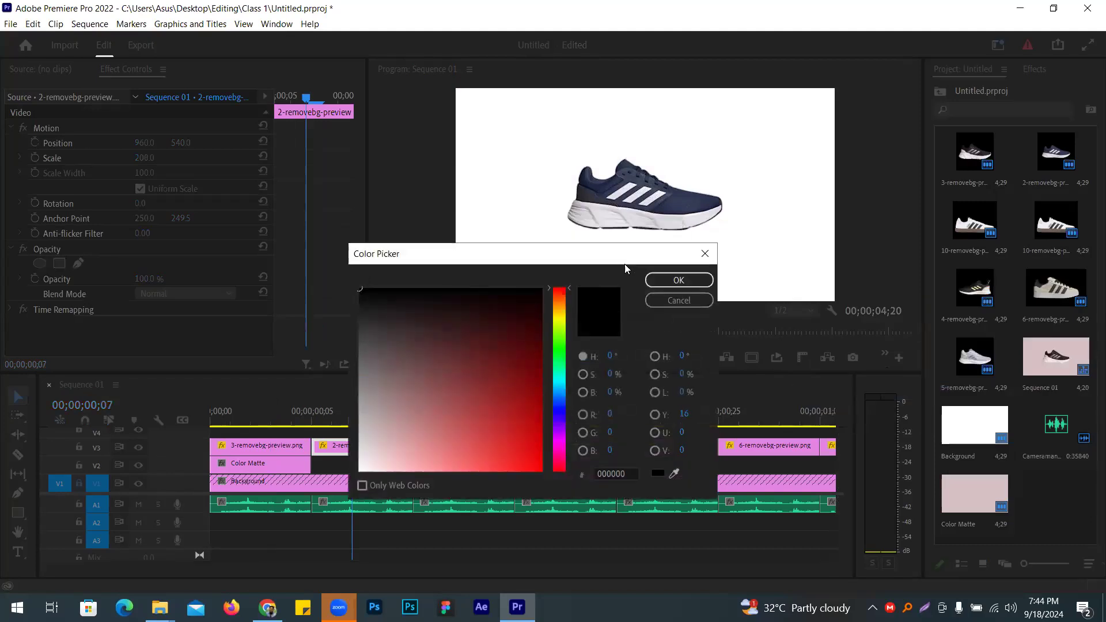
pyautogui.click(671, 206)
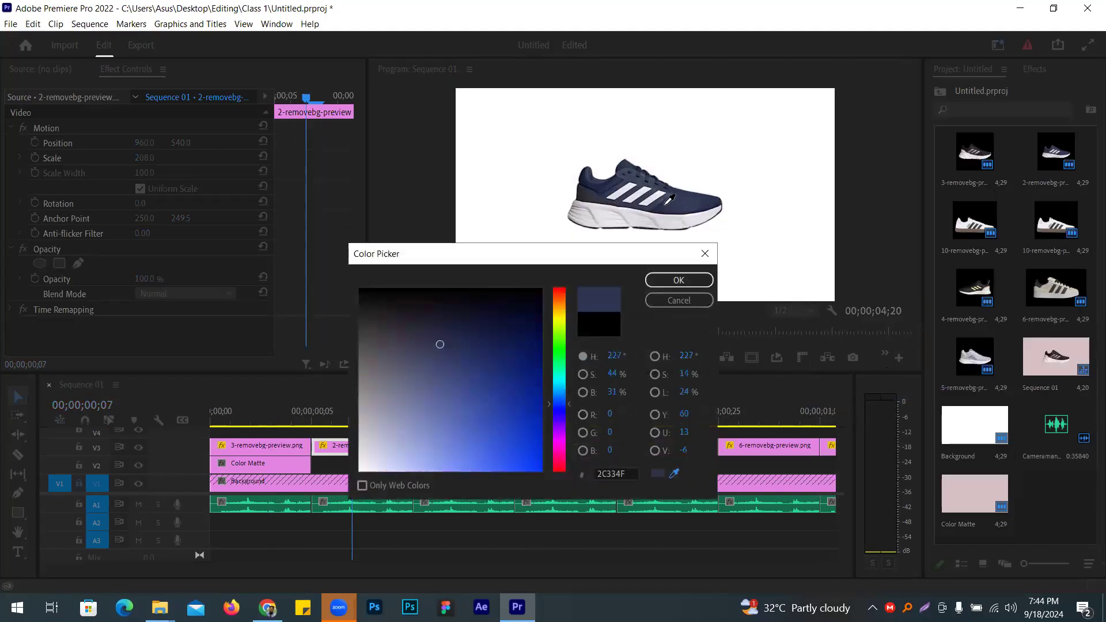
pyautogui.click(680, 280)
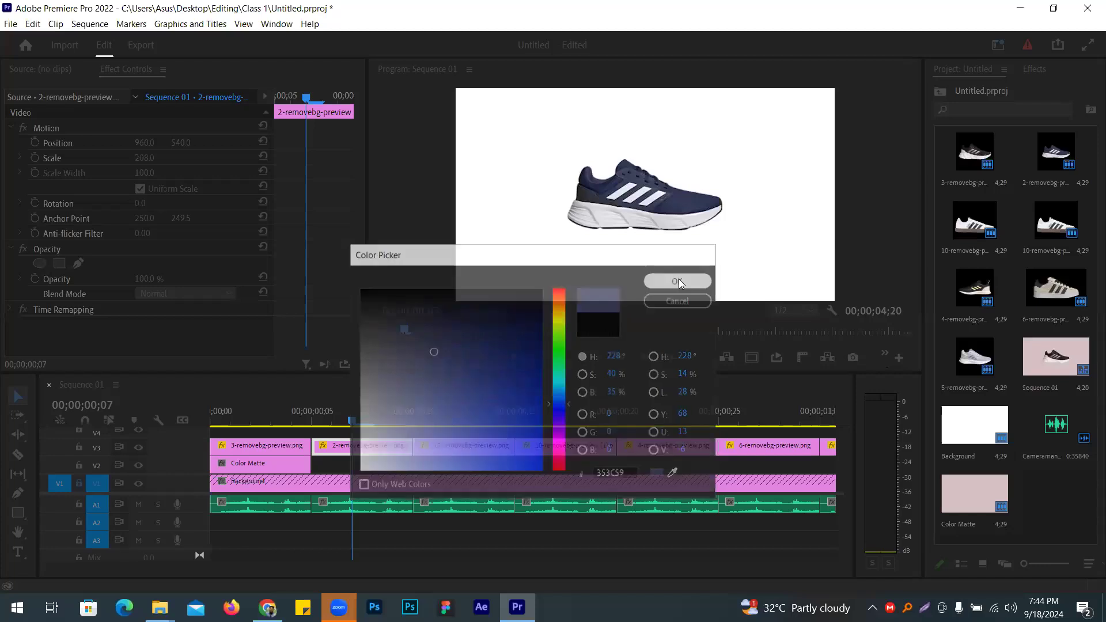
pyautogui.click(536, 326)
pyautogui.moveTo(1046, 505); pyautogui.dragTo(321, 467)
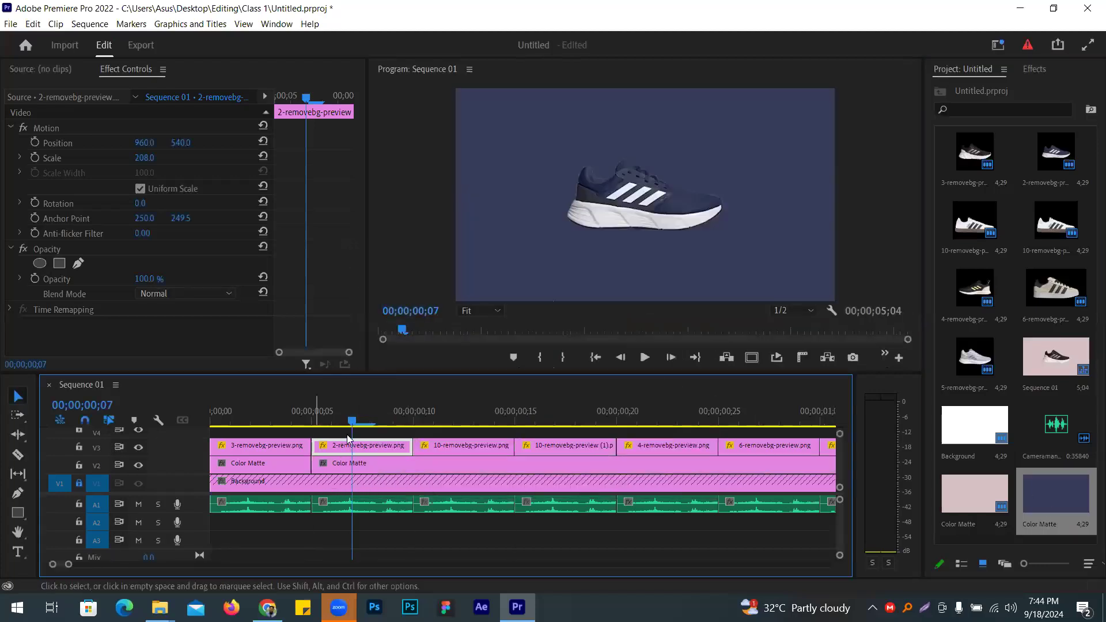
# Step: Razor the navy matte at 00;00;00;10 and delete the leftover piece
pyautogui.click(18, 454)
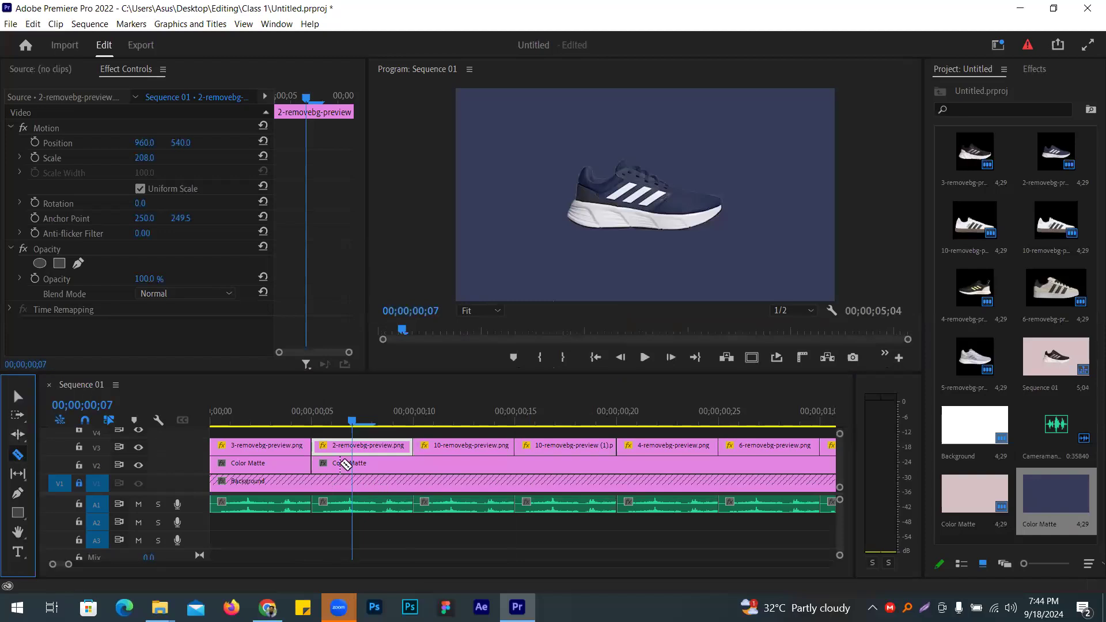
pyautogui.click(415, 463)
pyautogui.click(17, 397)
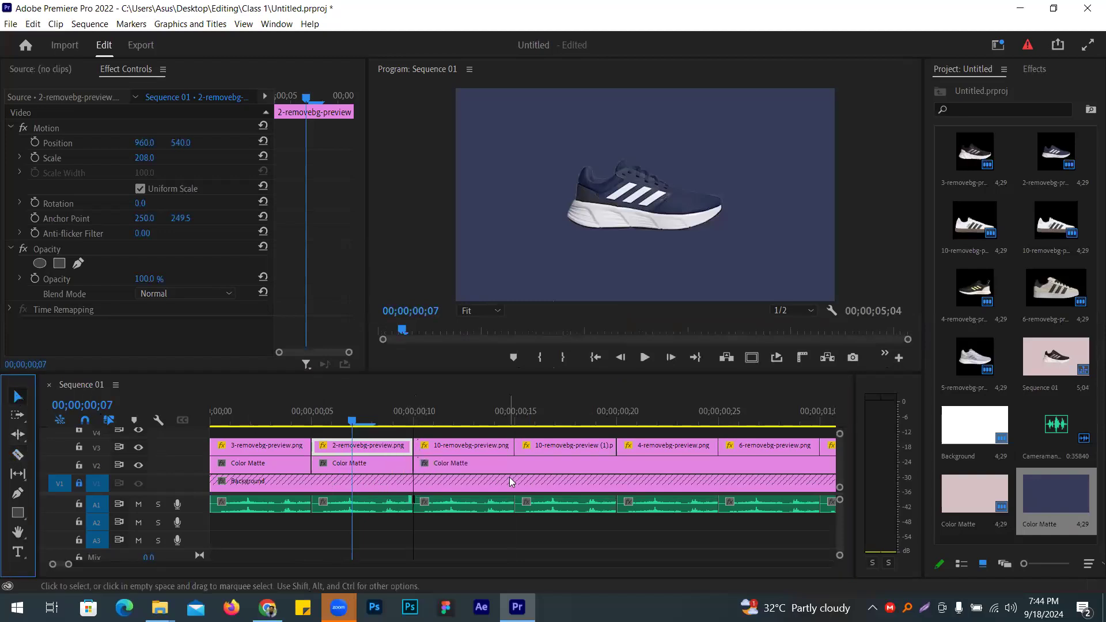
pyautogui.click(511, 464)
pyautogui.press('Delete')
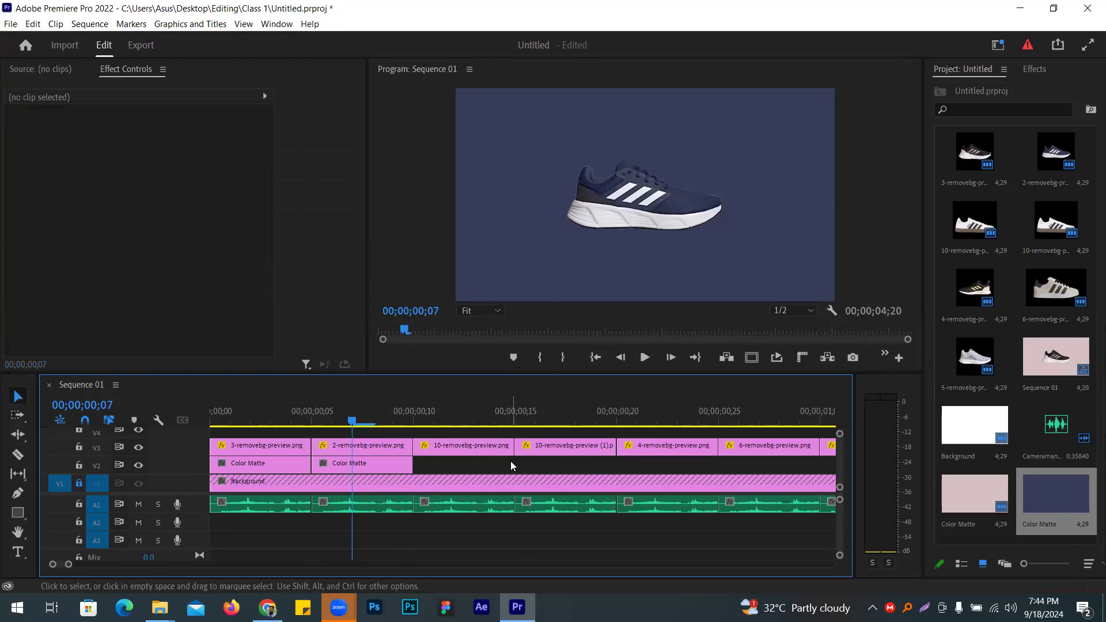
# Step: Show the Project bin as a list and start a Color Matte, then cancel it
pyautogui.rightClick(1007, 534)
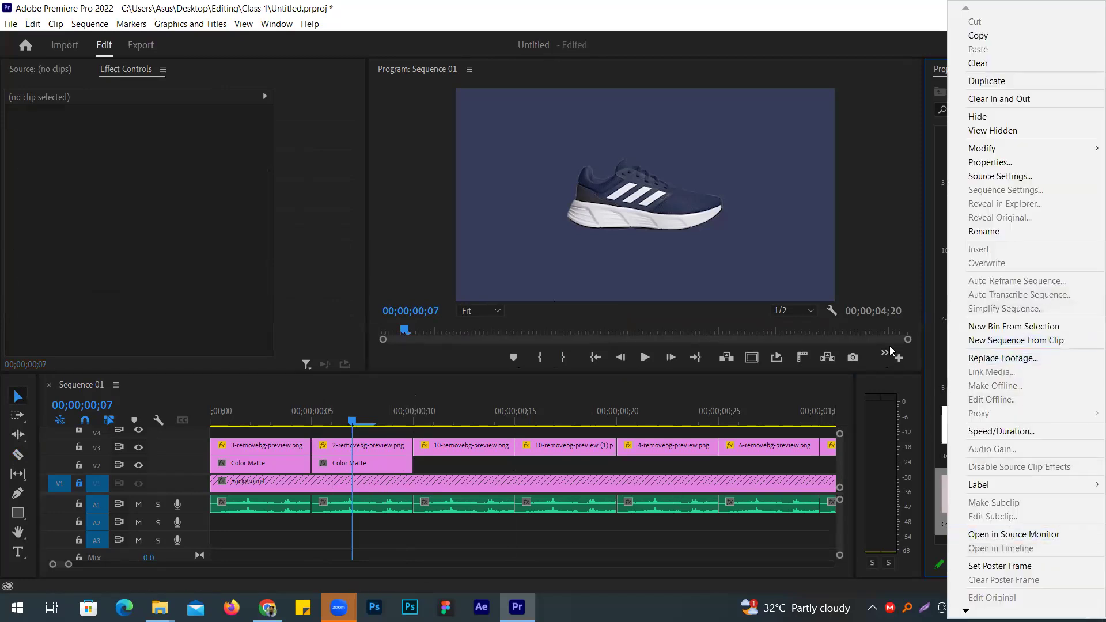
pyautogui.click(886, 245)
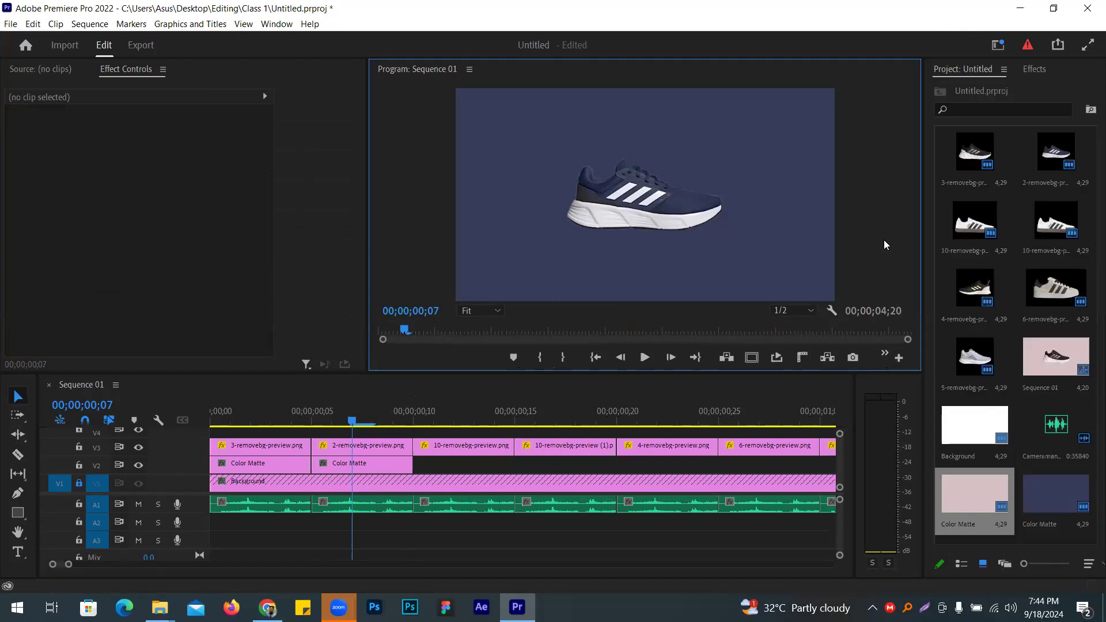
pyautogui.click(962, 565)
pyautogui.rightClick(987, 378)
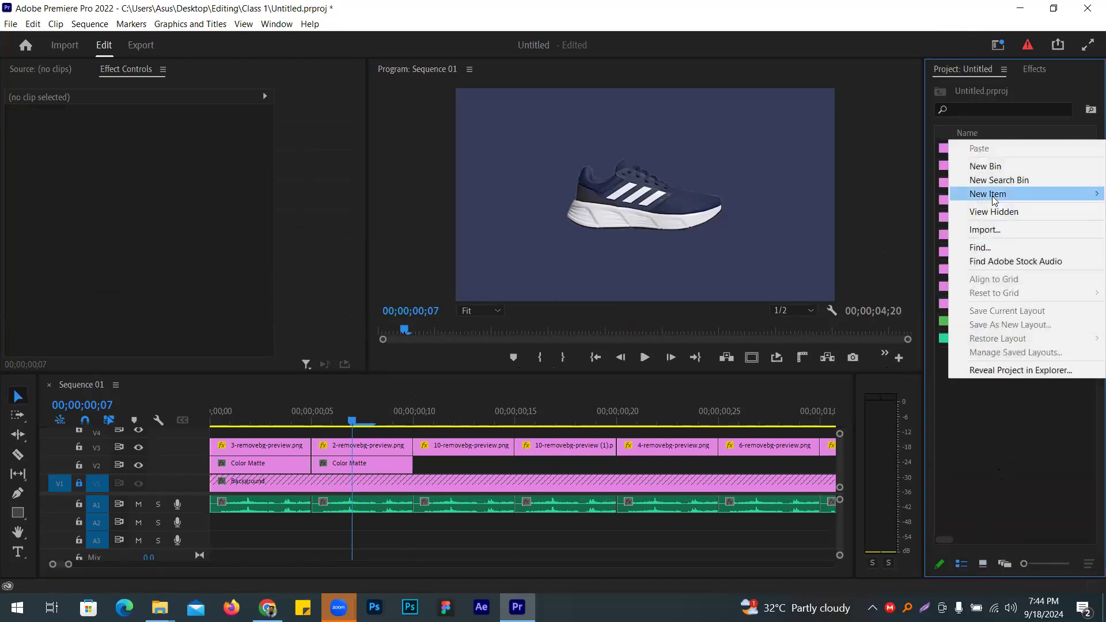
pyautogui.moveTo(991, 194)
pyautogui.click(836, 277)
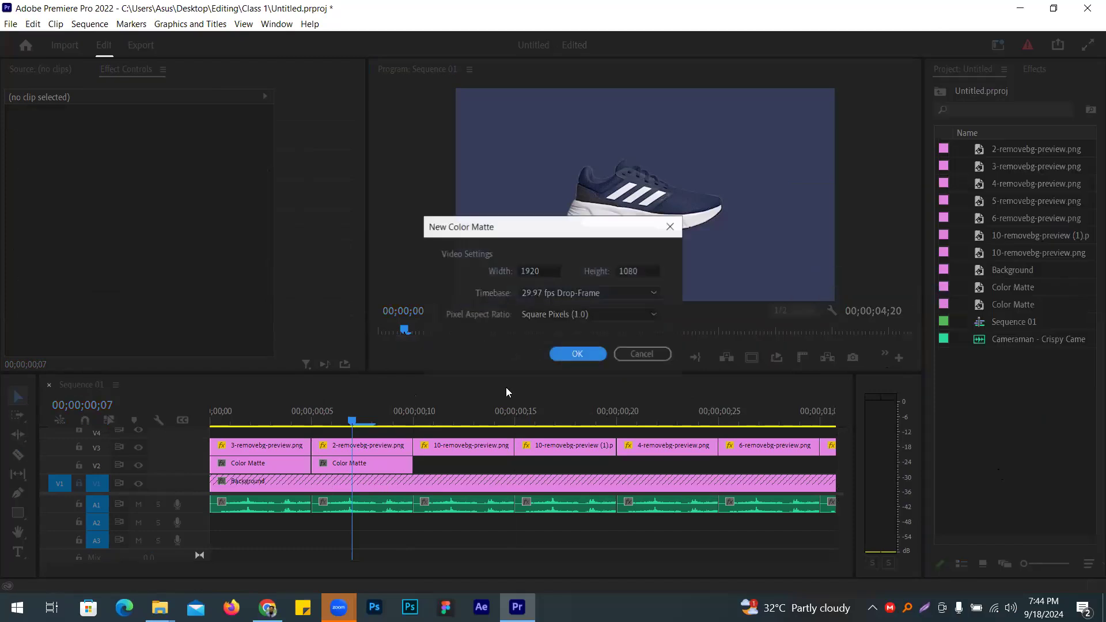
pyautogui.click(639, 354)
# Step: Create a 1920x1080 Color Matte sampled from the brown sole of 10-removebg-preview.png
pyautogui.click(465, 411)
pyautogui.click(462, 447)
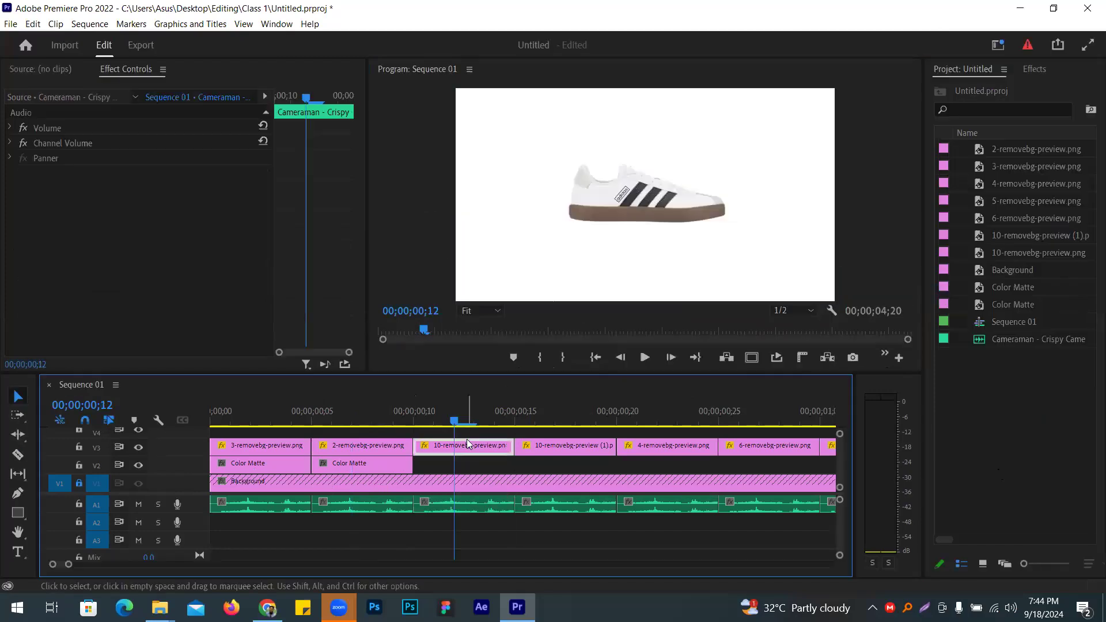
pyautogui.rightClick(951, 191)
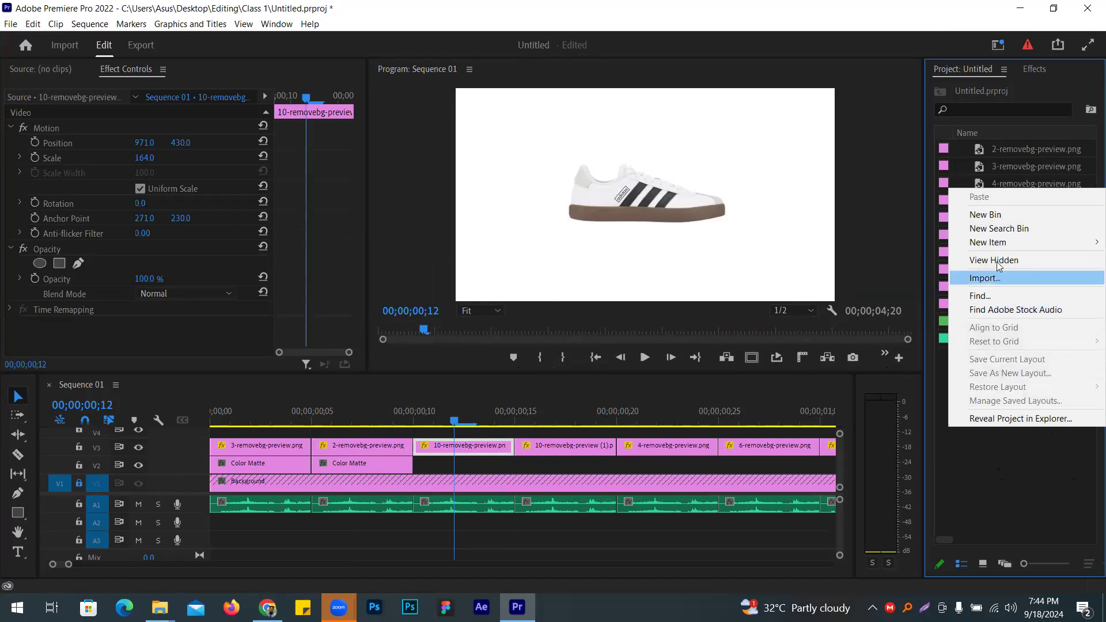
pyautogui.moveTo(988, 242)
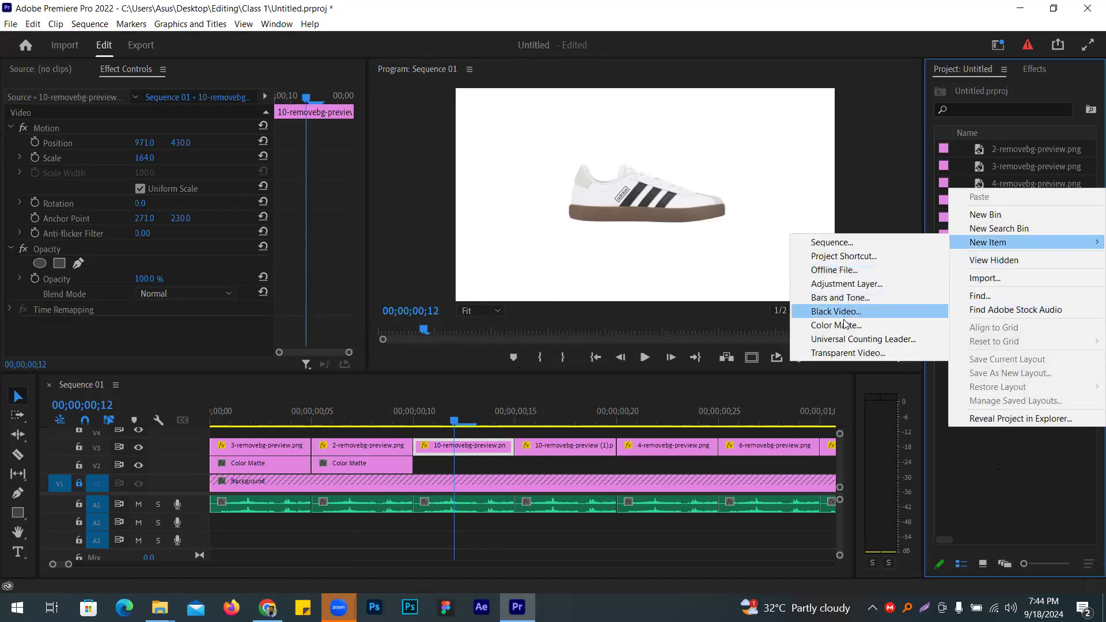
pyautogui.click(845, 325)
pyautogui.click(558, 354)
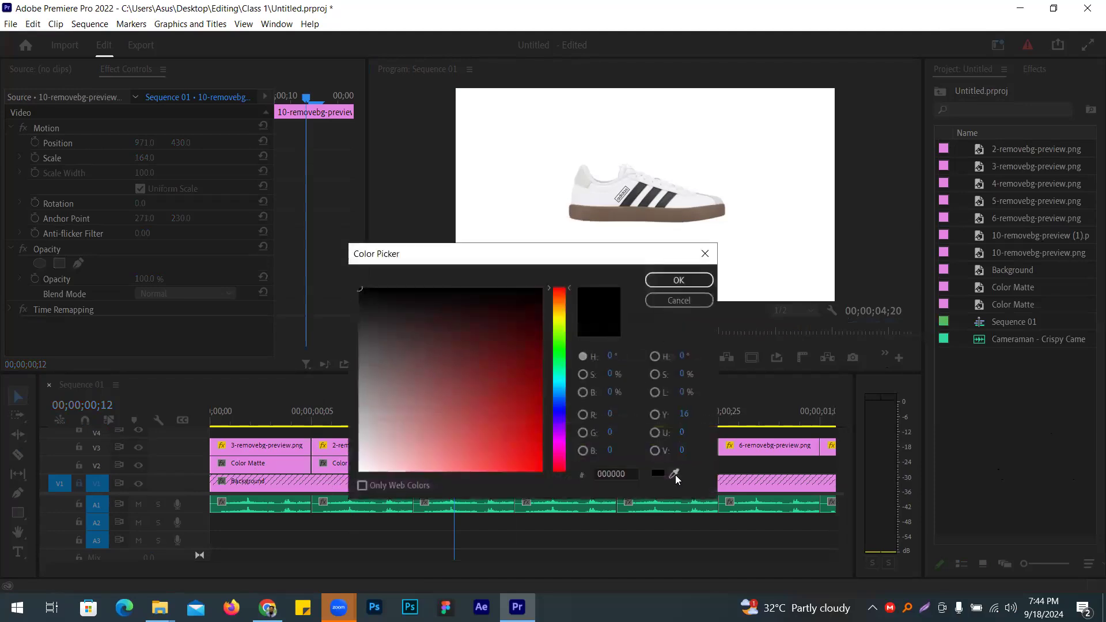
pyautogui.click(680, 207)
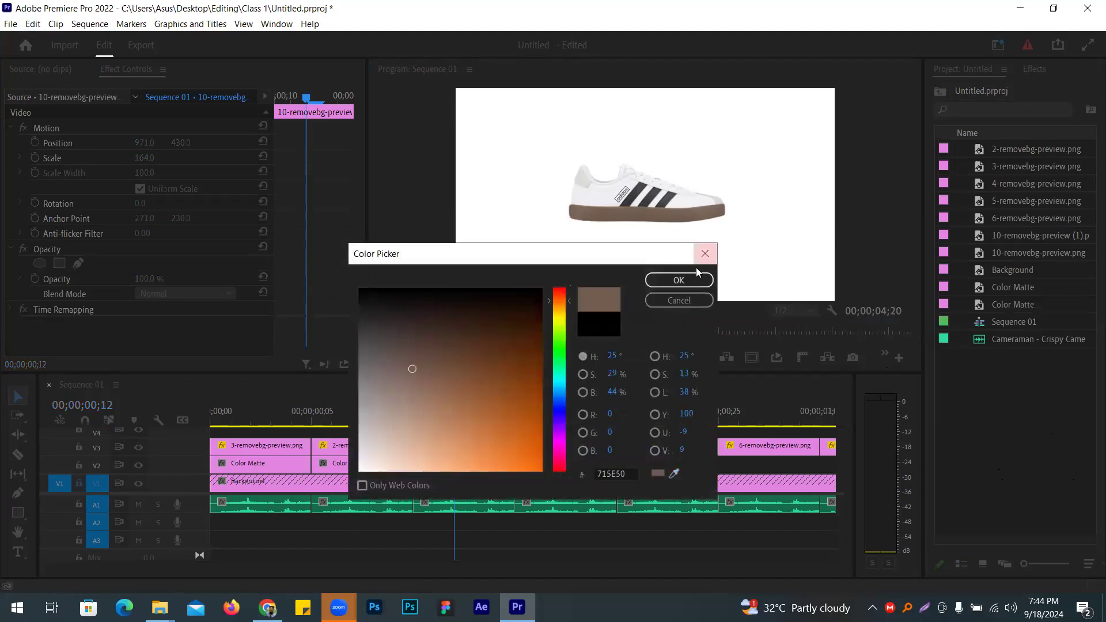
pyautogui.click(679, 280)
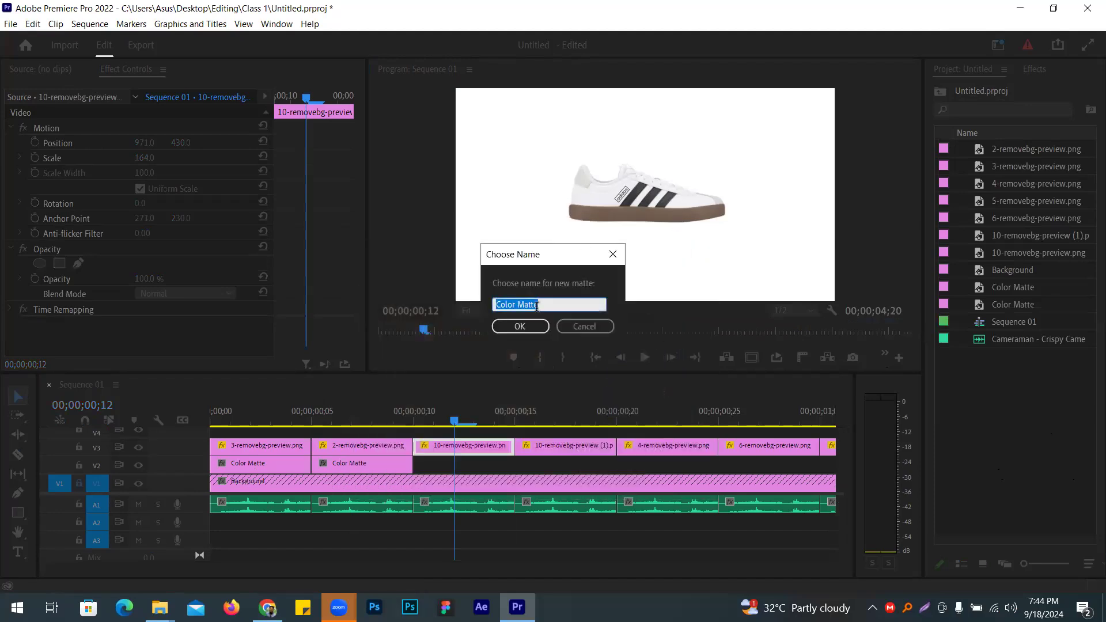
pyautogui.click(528, 327)
# Step: Place the brown matte on V2 starting at 00;00;00;10
pyautogui.moveTo(626, 439); pyautogui.dragTo(423, 464)
pyautogui.moveTo(510, 444); pyautogui.dragTo(425, 463)
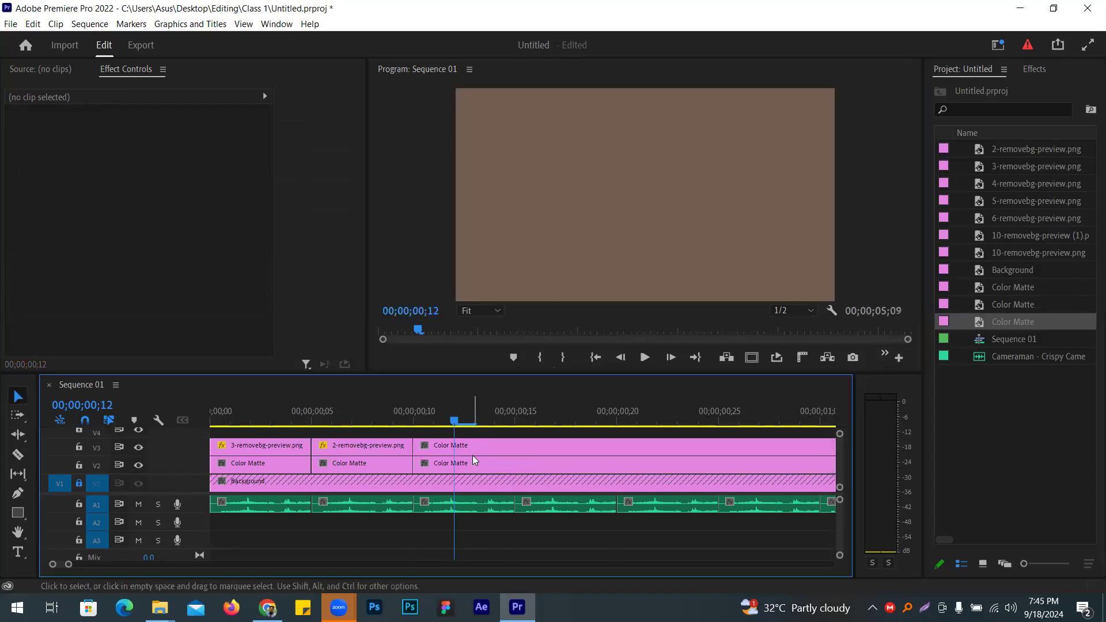
pyautogui.hotkey('ctrl', 'z')
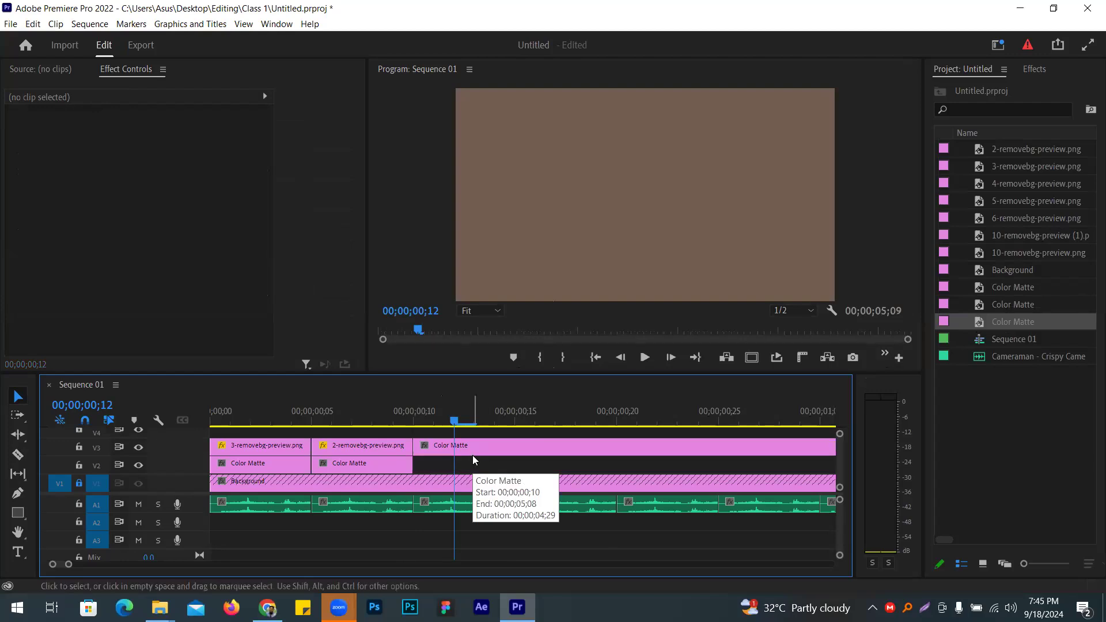
pyautogui.hotkey('ctrl', 'z')
pyautogui.moveTo(990, 317); pyautogui.dragTo(438, 469)
# Step: Change the brown matte's colour to a lighter brown
pyautogui.click(497, 466)
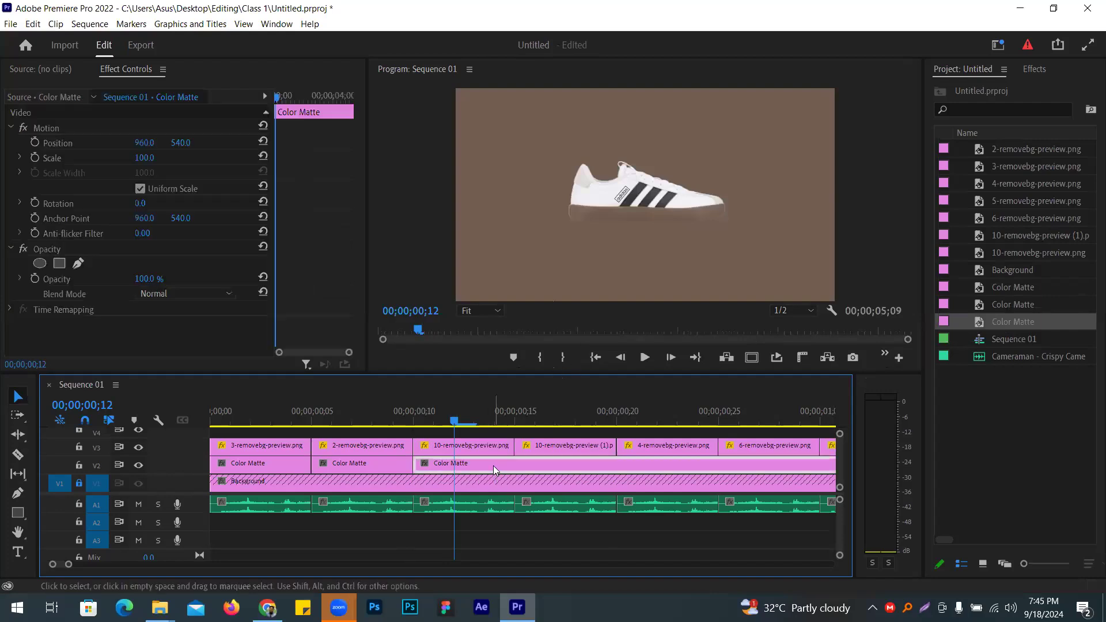
pyautogui.doubleClick(494, 466)
pyautogui.moveTo(434, 393)
pyautogui.mouseDown()
pyautogui.moveTo(430, 378)
pyautogui.moveTo(413, 412)
pyautogui.mouseUp()
pyautogui.click(678, 280)
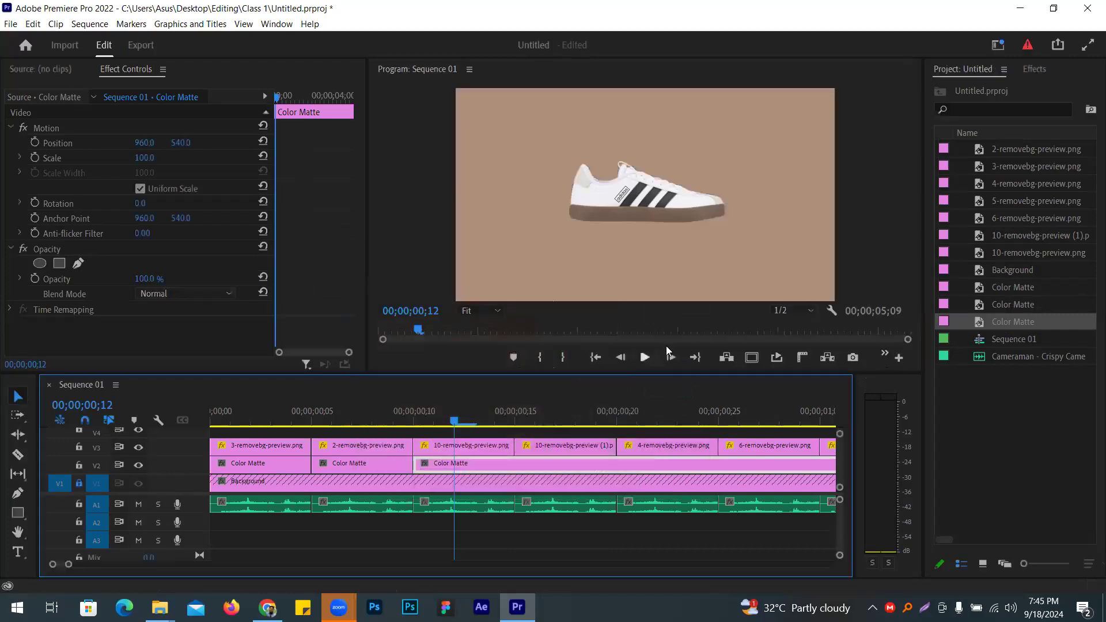
# Step: Razor the brown matte at the next two shoe boundaries and delete the piece under the black shoe
pyautogui.click(18, 454)
pyautogui.click(514, 464)
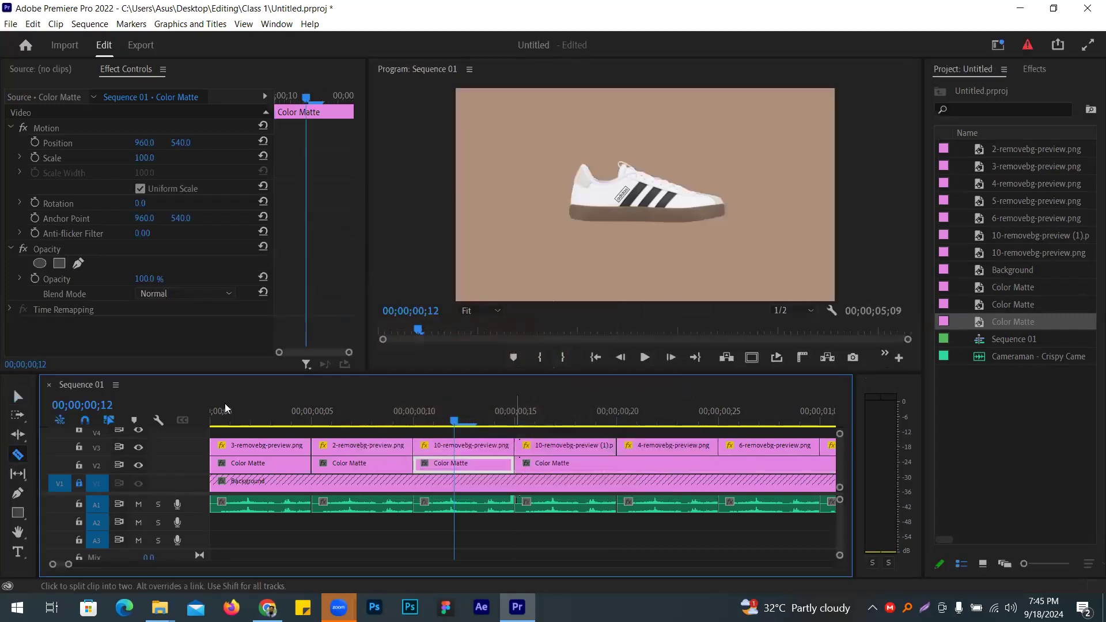
pyautogui.click(18, 396)
pyautogui.click(569, 472)
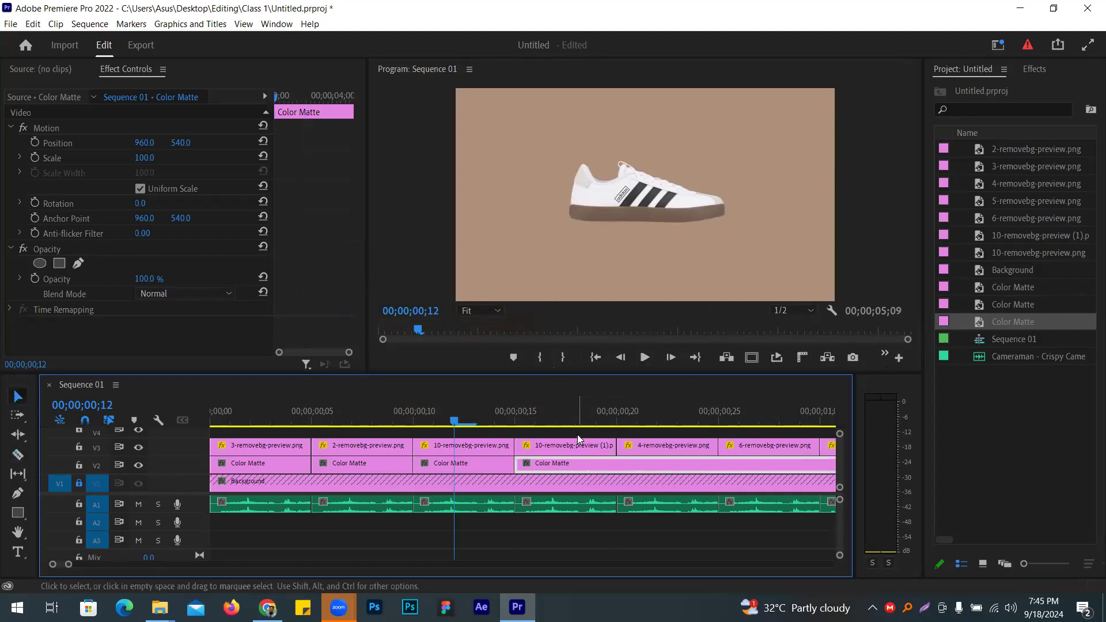
pyautogui.click(578, 421)
pyautogui.click(18, 455)
pyautogui.click(615, 466)
pyautogui.keyDown('shift'); pyautogui.click(418, 442); pyautogui.keyUp('shift')
pyautogui.click(17, 396)
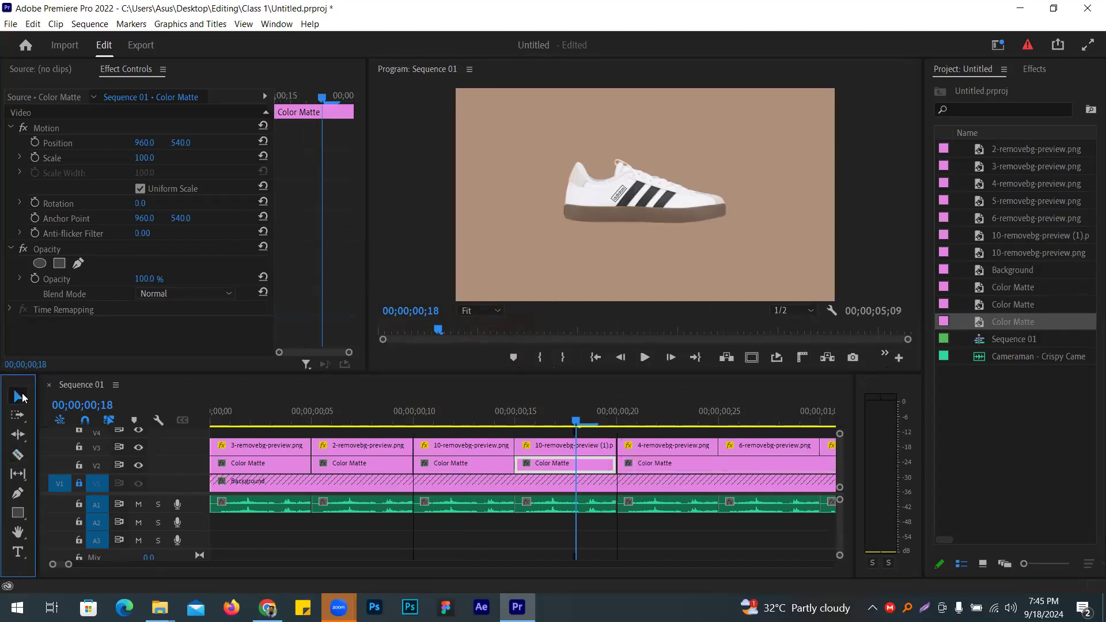
pyautogui.click(657, 425)
pyautogui.click(709, 468)
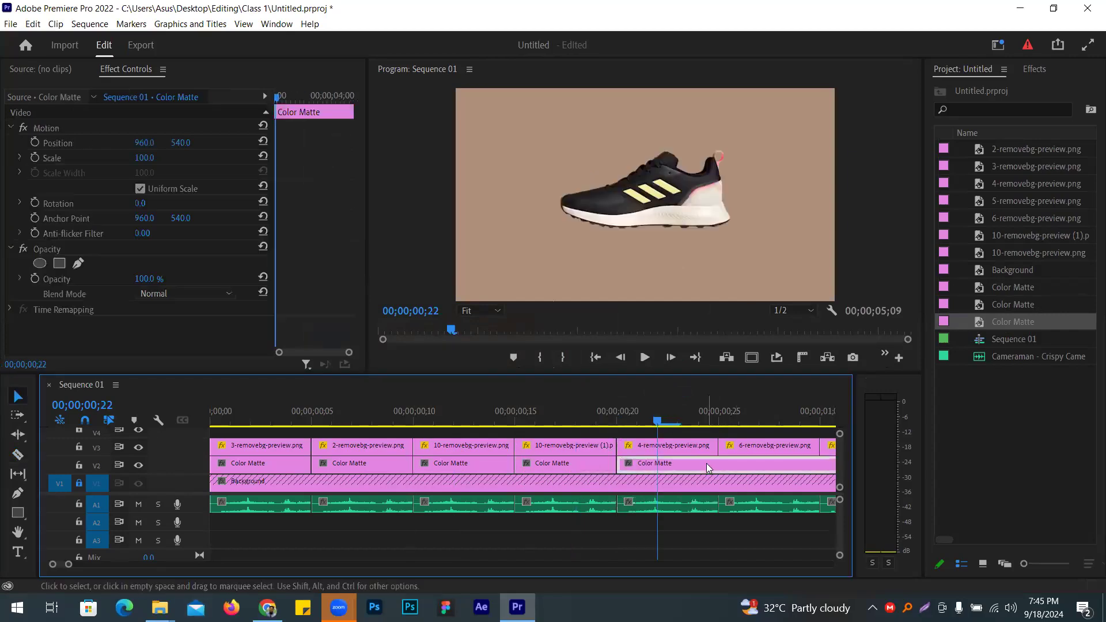
pyautogui.press('Delete')
pyautogui.rightClick(984, 415)
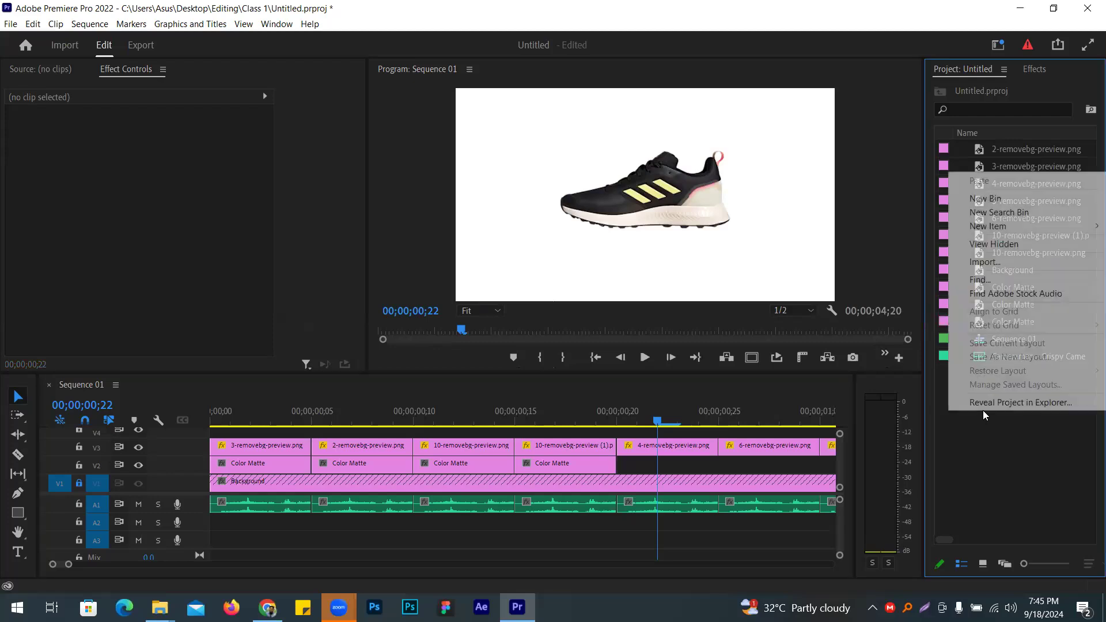
# Step: Create a mauve-pink B66D82 Color Matte and place it on V2 under the fourth shoe
pyautogui.moveTo(988, 228)
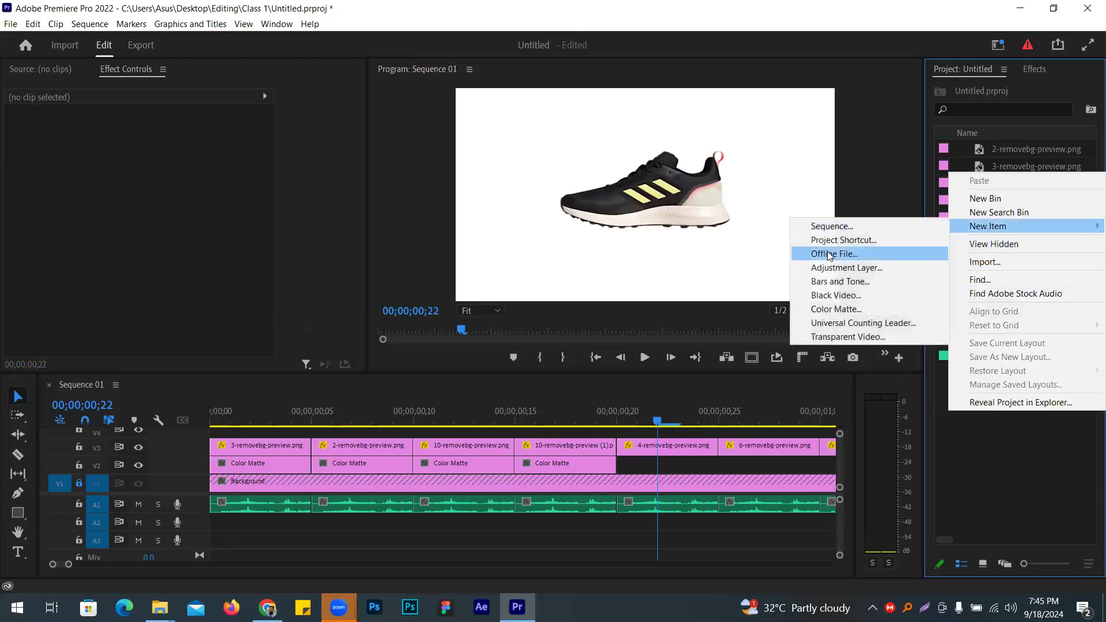
pyautogui.click(837, 309)
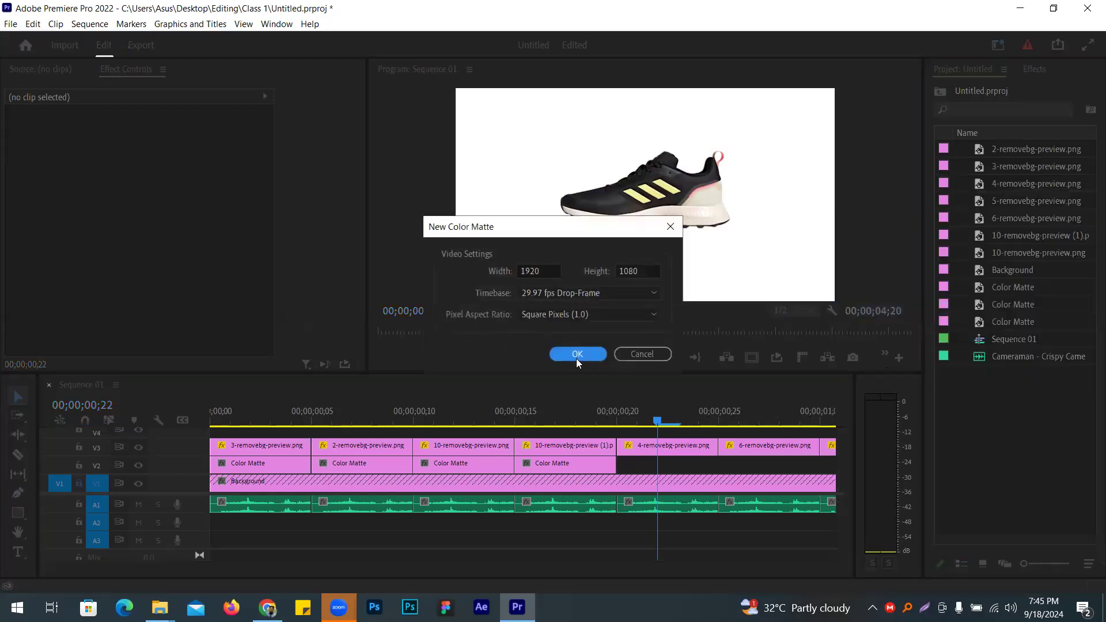
pyautogui.click(576, 353)
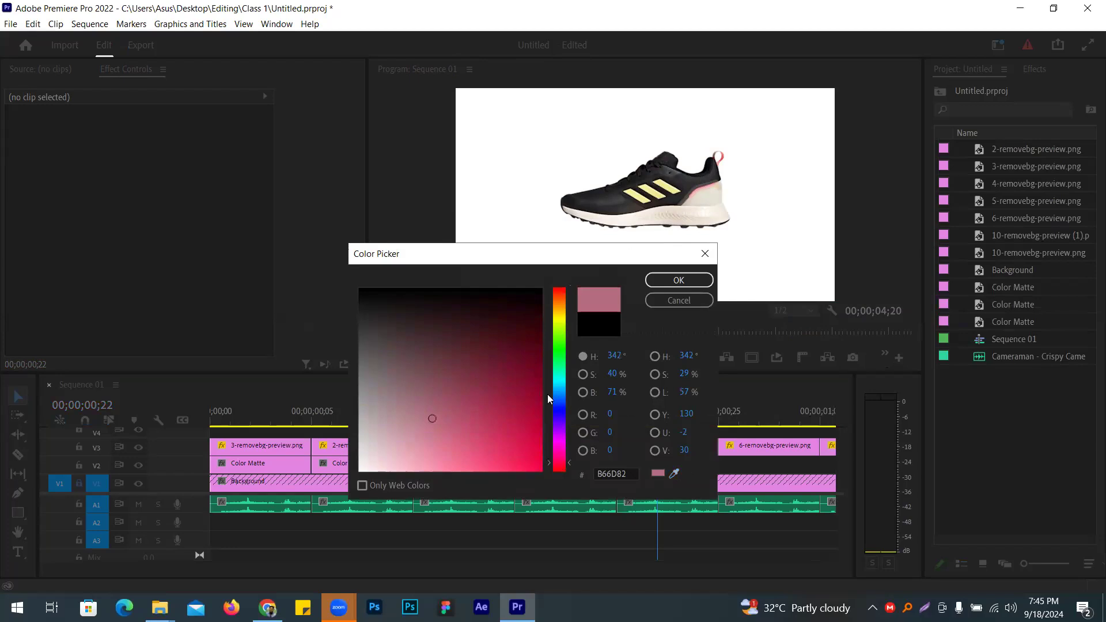
pyautogui.click(679, 280)
pyautogui.click(529, 330)
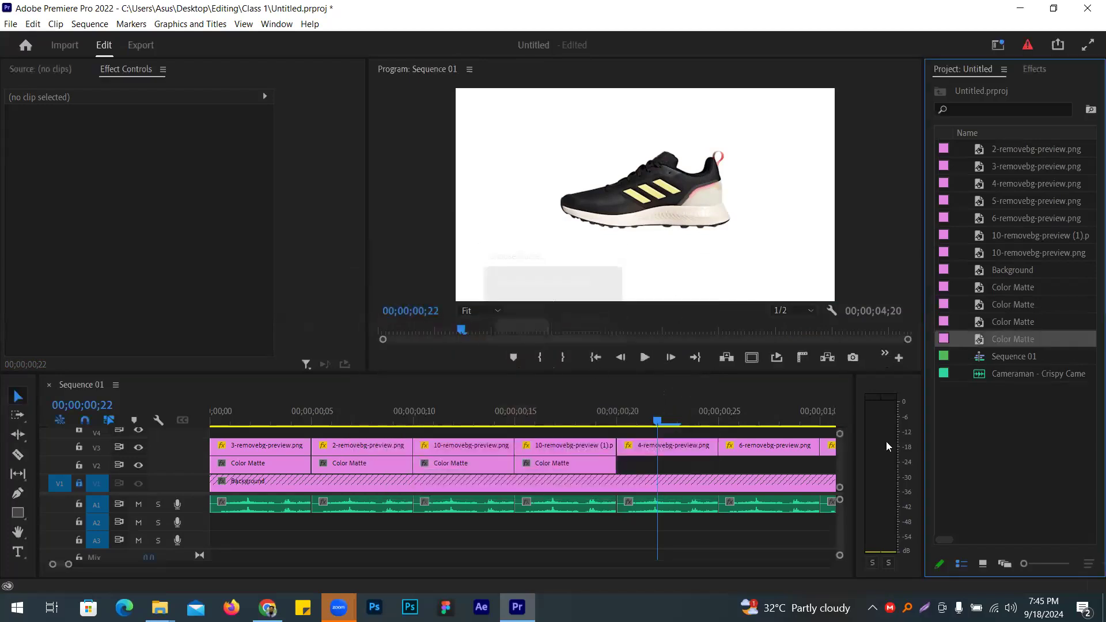
pyautogui.moveTo(999, 342); pyautogui.dragTo(621, 469)
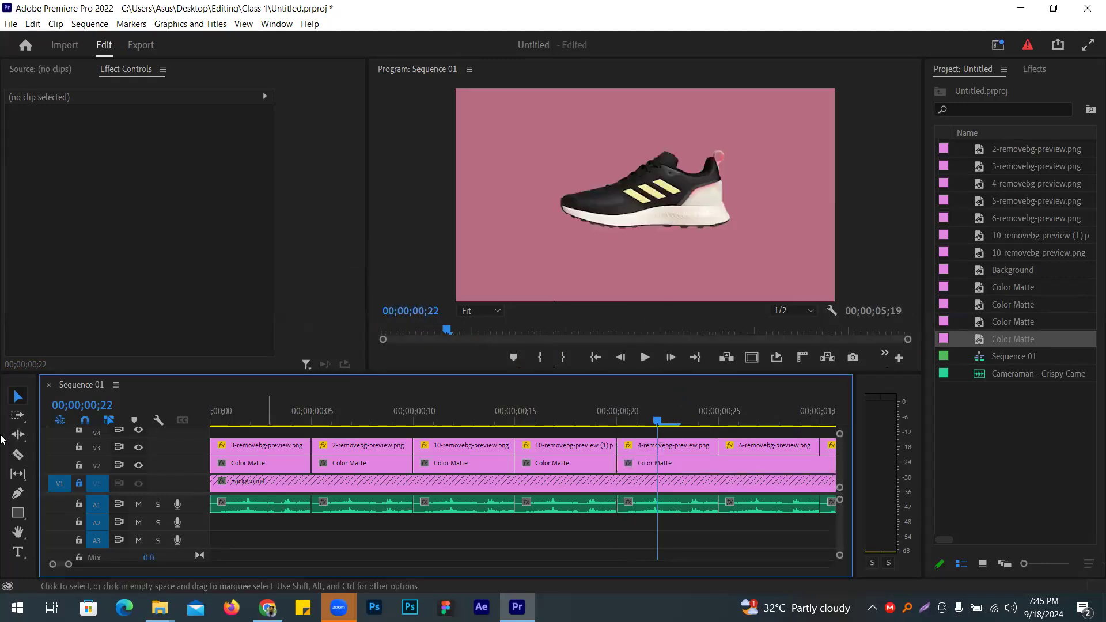
# Step: Razor the matte where 4-removebg-preview ends, delete the remainder, and return to the start
pyautogui.click(17, 455)
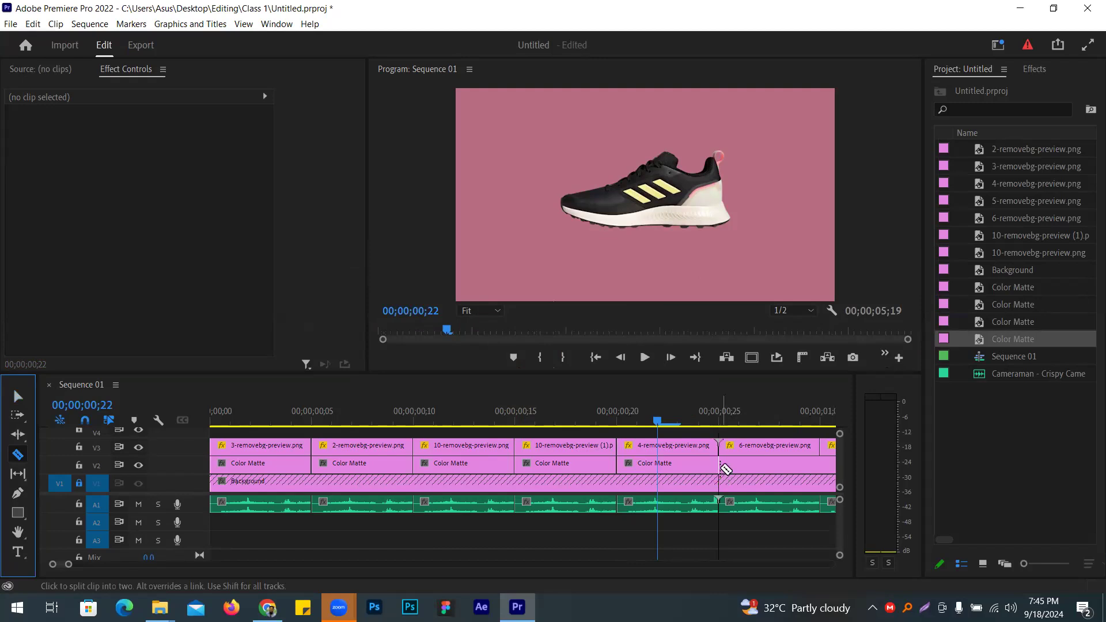
pyautogui.click(720, 468)
pyautogui.press('v')
pyautogui.click(761, 463)
pyautogui.press('Delete')
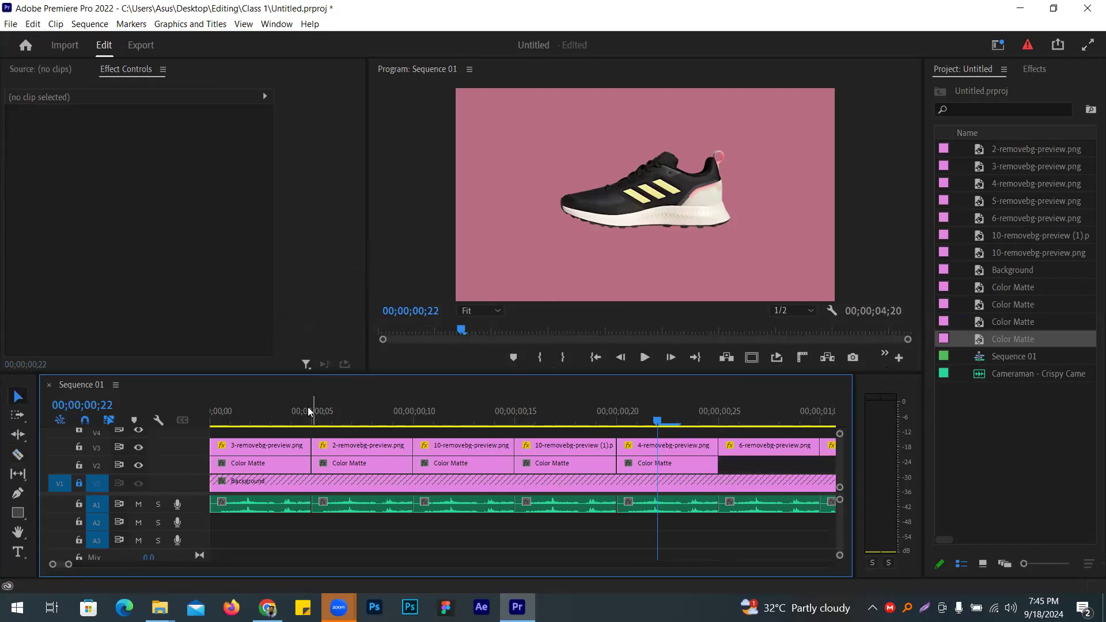
pyautogui.press('Home')
pyautogui.press('d')
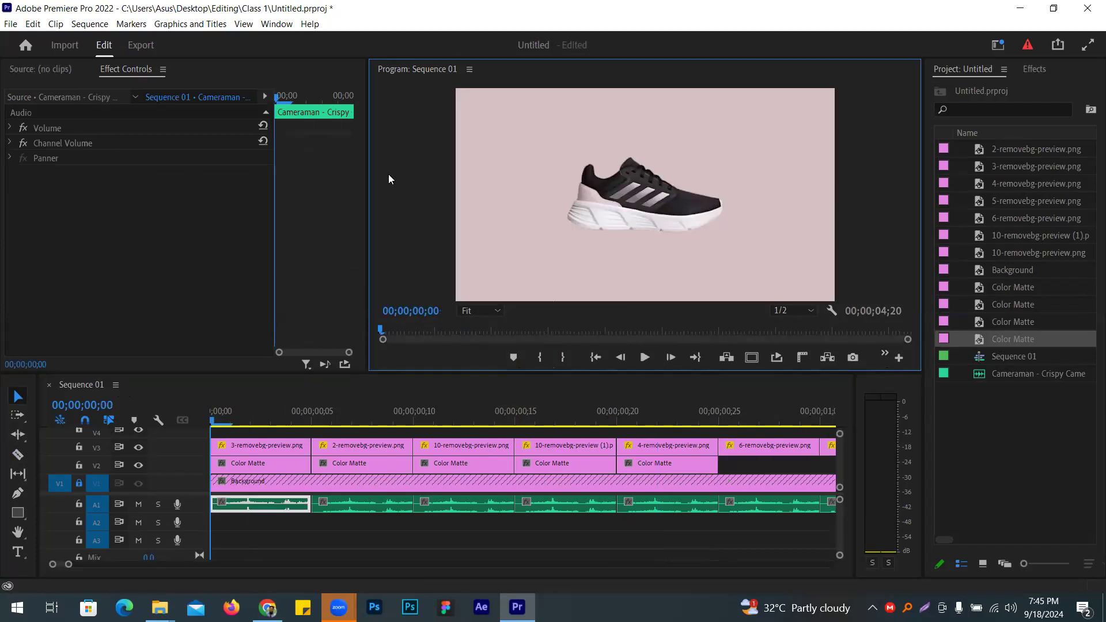
pyautogui.press('`')
pyautogui.press('space')
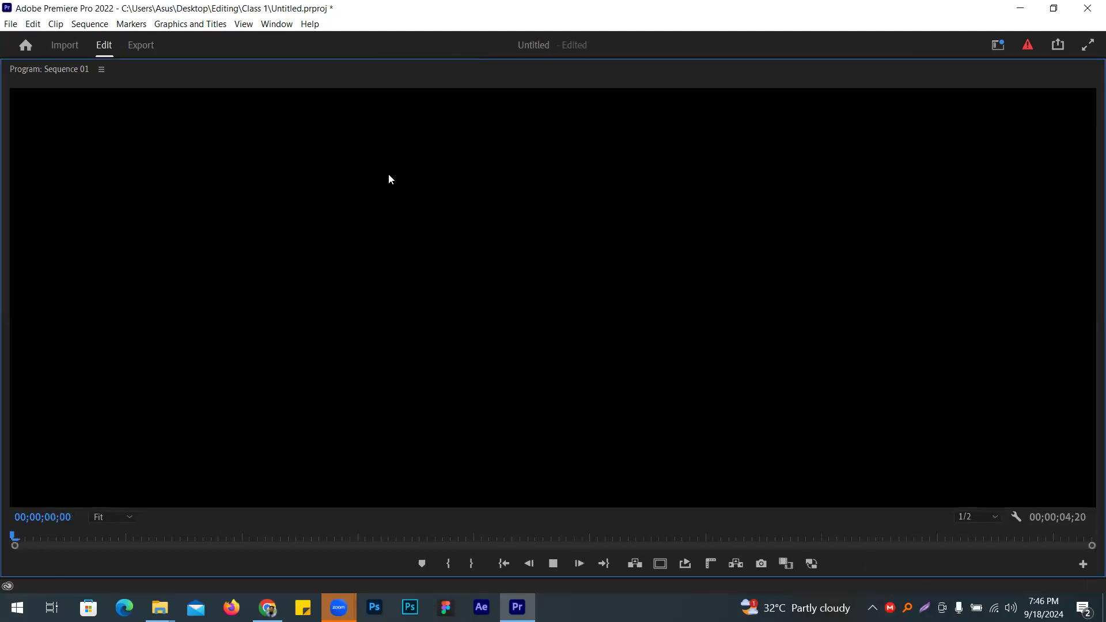
pyautogui.press('space')
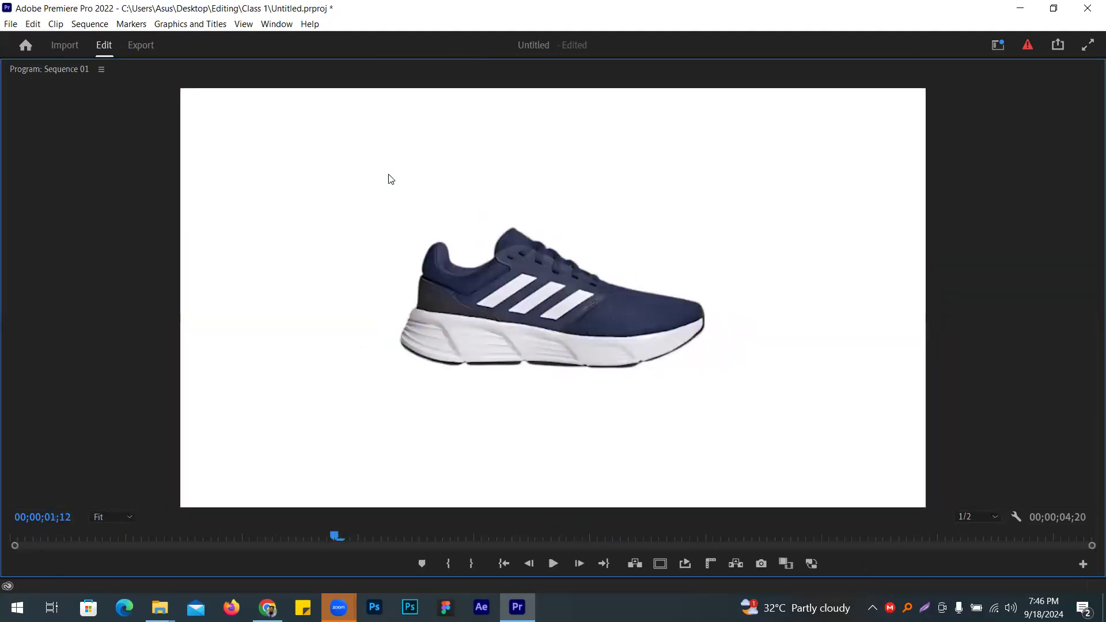
pyautogui.press('space')
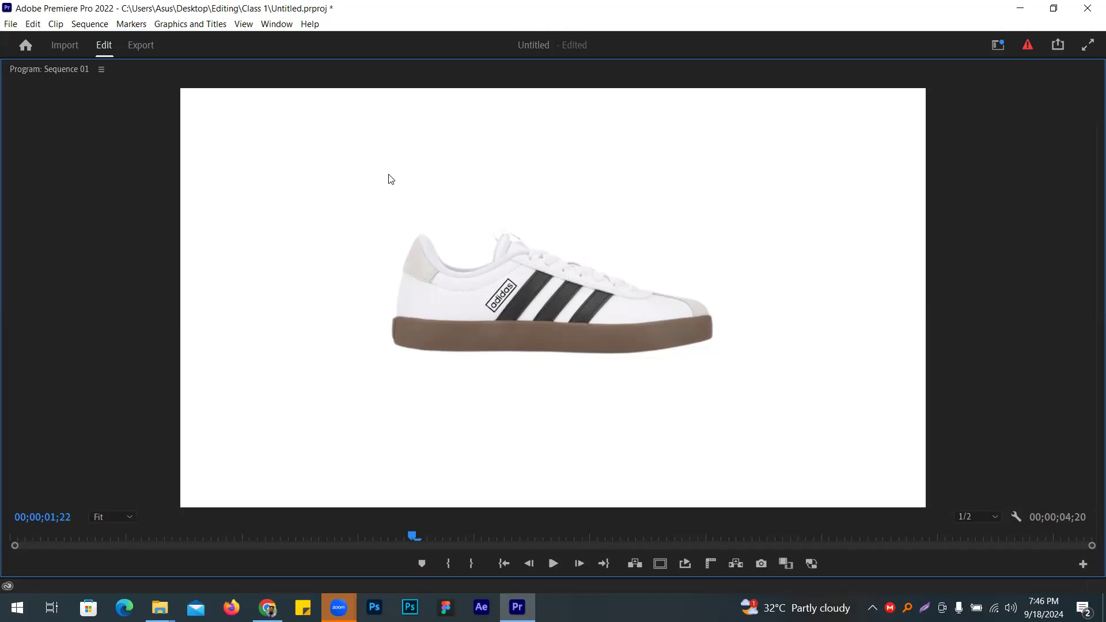
pyautogui.press('`')
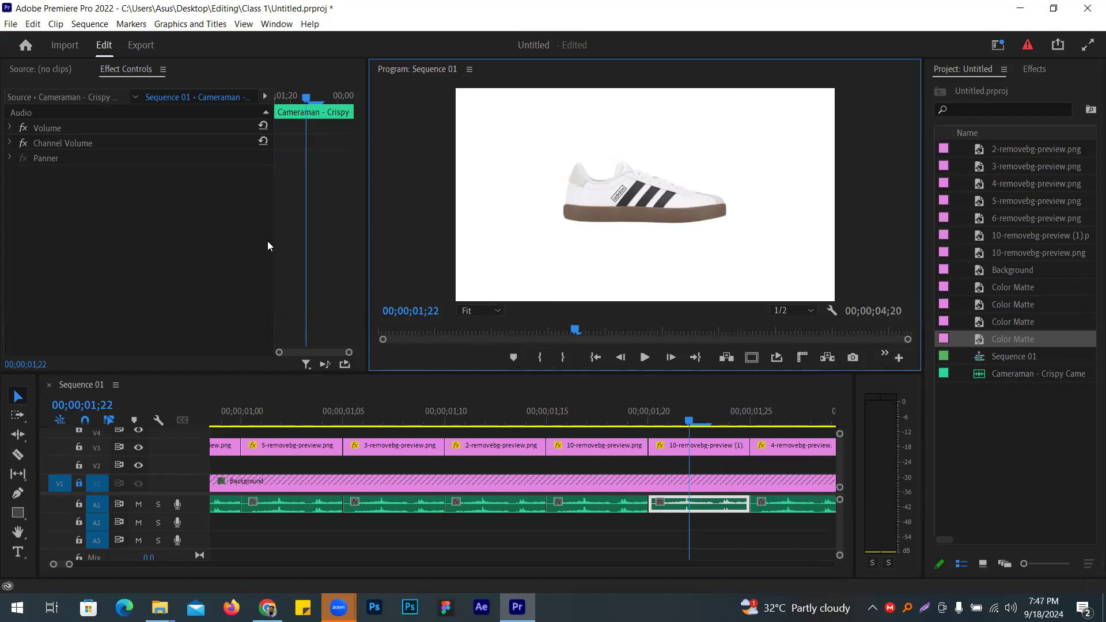
pyautogui.click(267, 608)
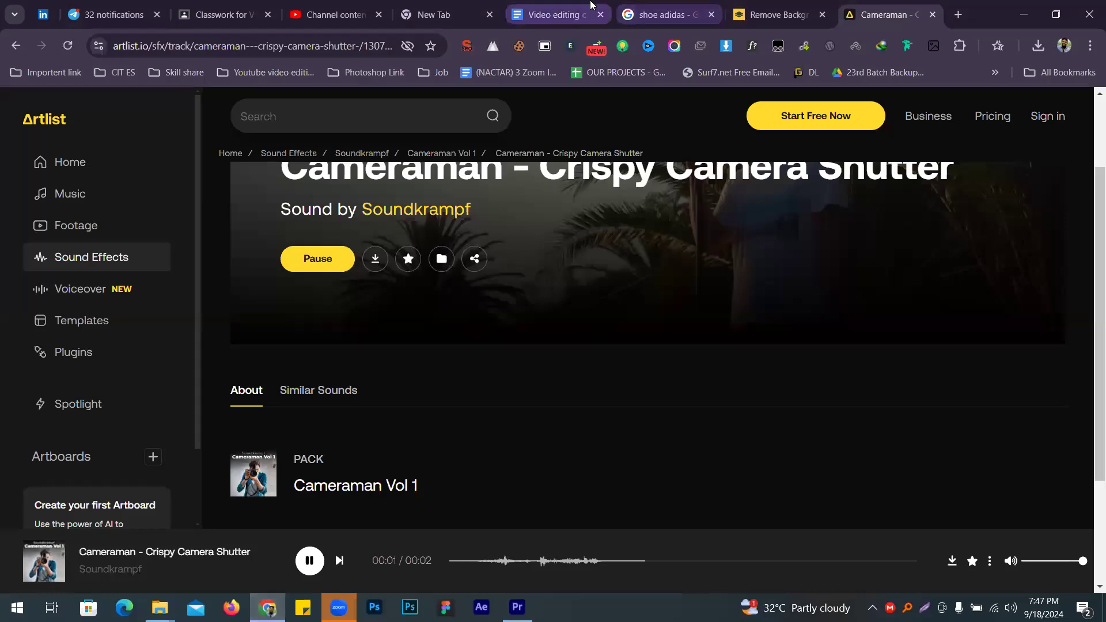
pyautogui.click(591, 5)
pyautogui.click(435, 367)
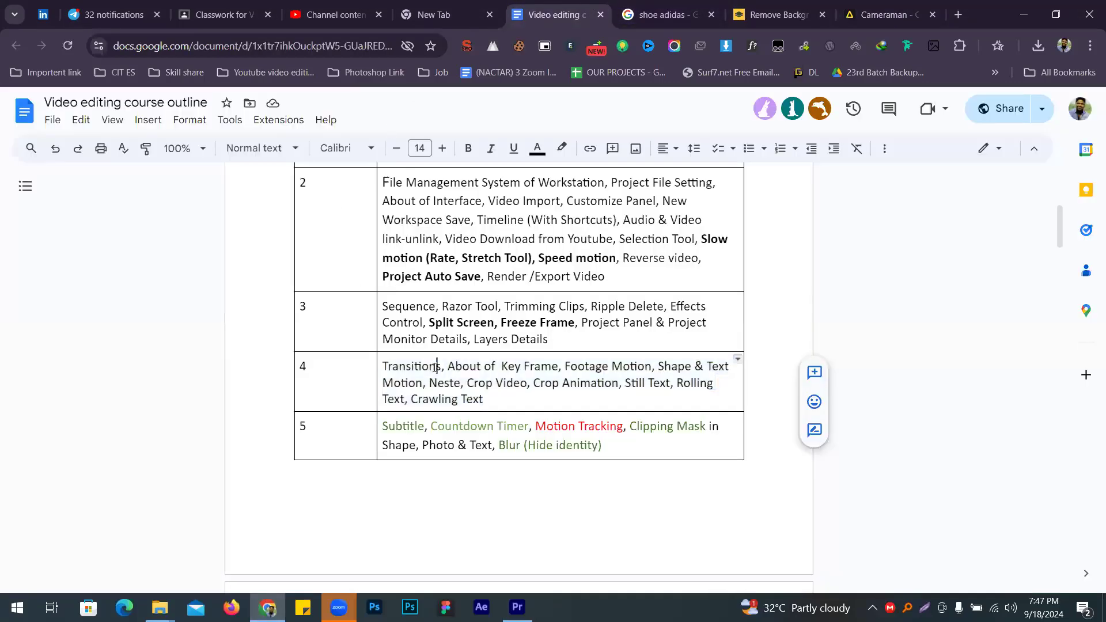
pyautogui.doubleClick(435, 367)
pyautogui.moveTo(449, 367); pyautogui.dragTo(526, 370)
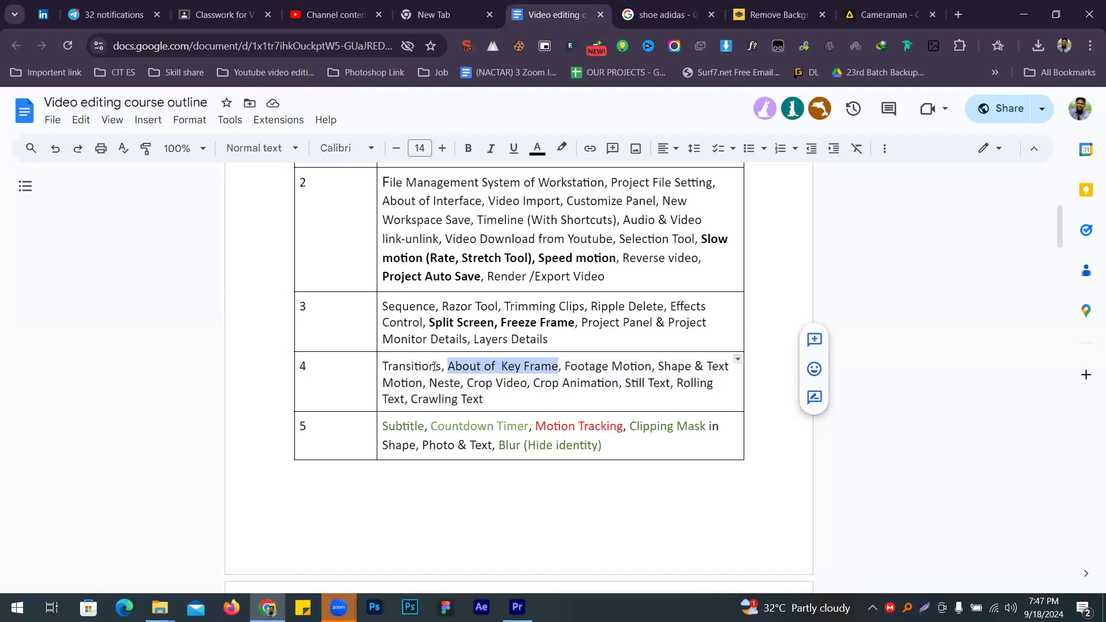
pyautogui.click(1024, 8)
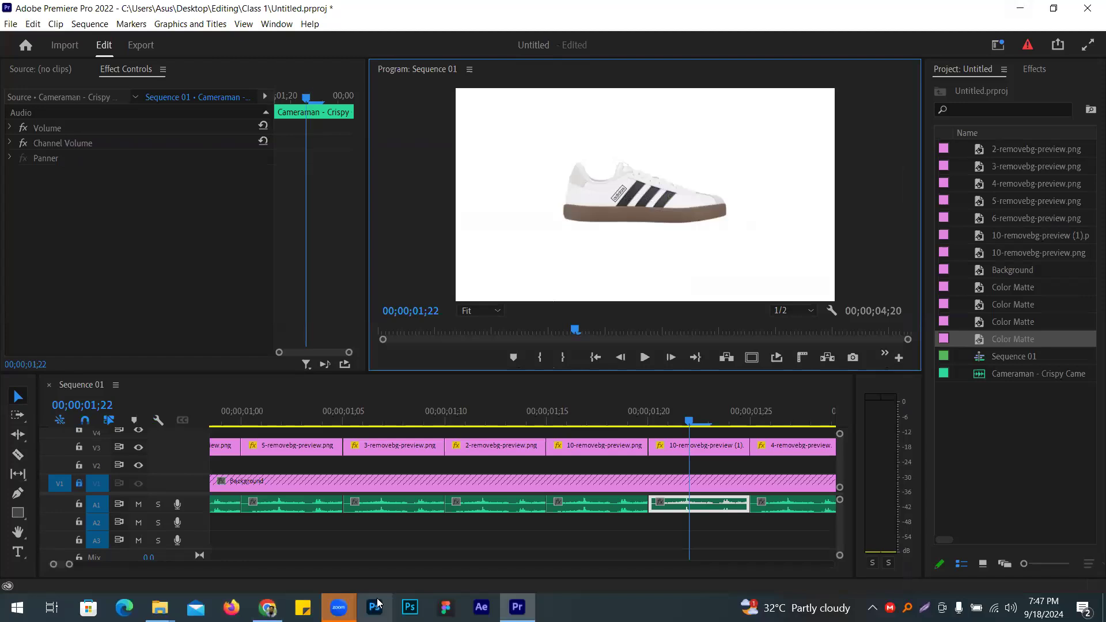
# Step: Delete every item and the sequence from the Project panel
pyautogui.click(974, 245)
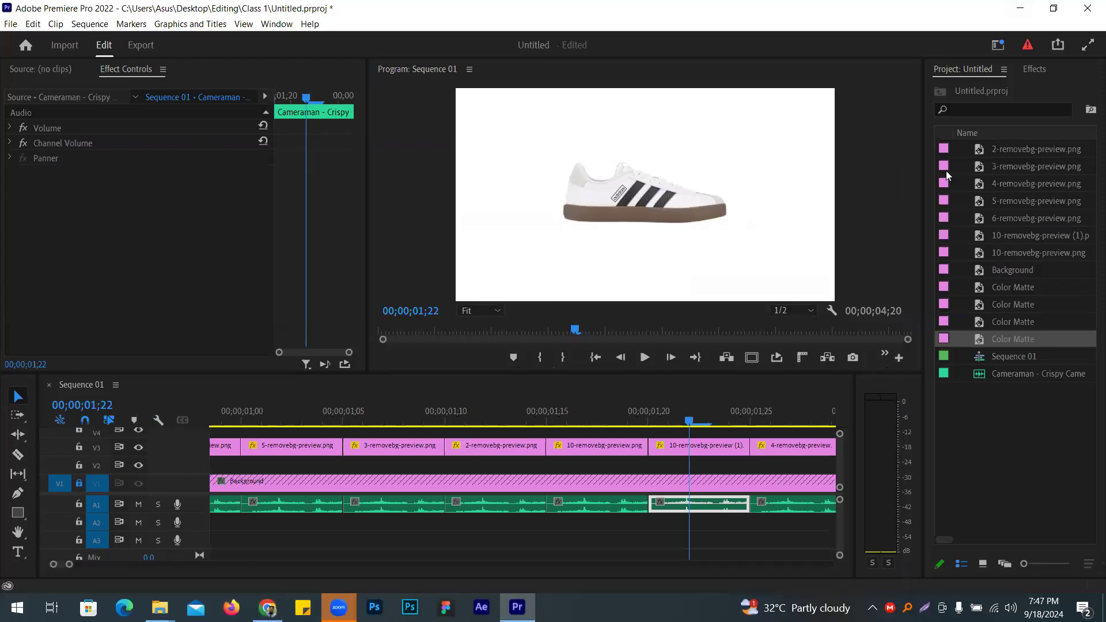
pyautogui.hotkey('ctrl', 'a')
pyautogui.press('Delete')
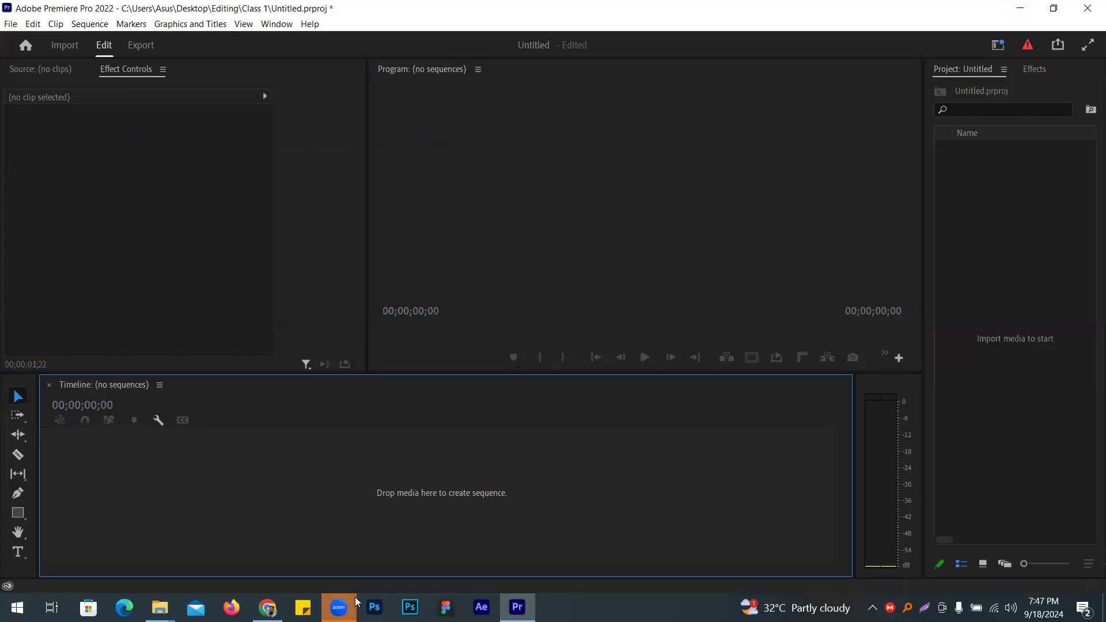
# Step: Launch PowerPoint from the Windows search using 'power'
pyautogui.moveTo(268, 607)
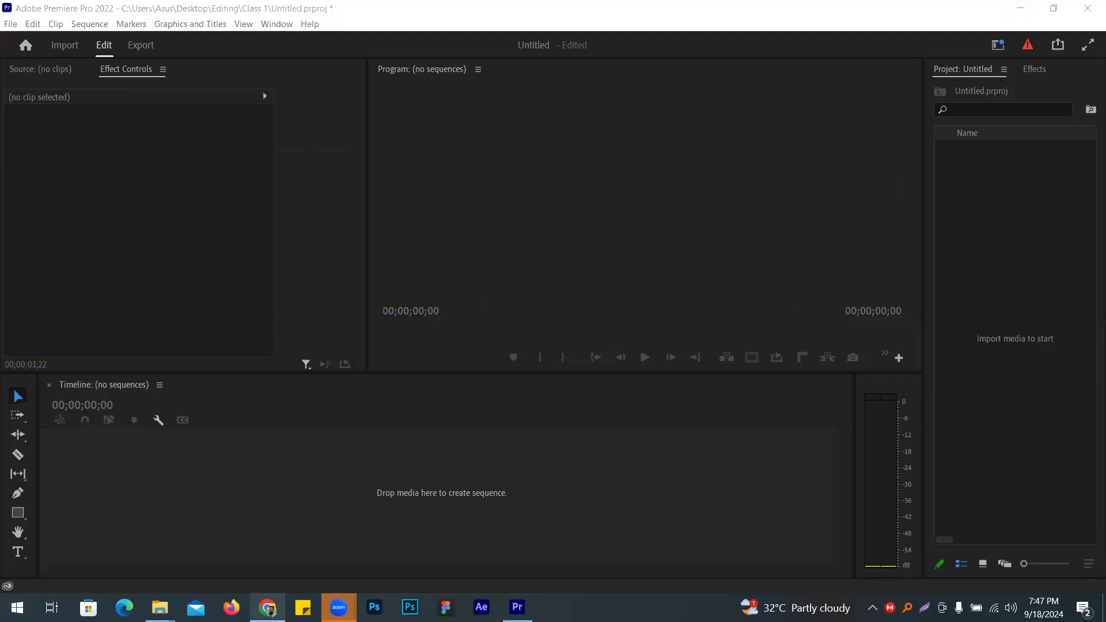
pyautogui.press('super')
pyautogui.write('power')
pyautogui.press('Return')
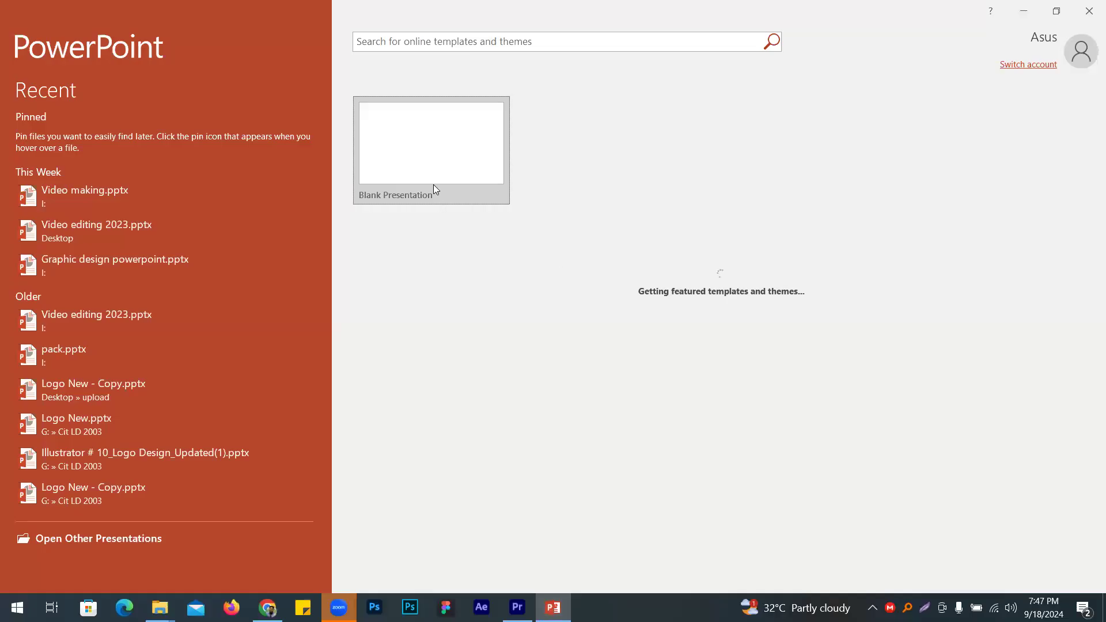
# Step: Start a blank presentation without title and subtitle placeholders, and tick Mic In in the Realtek prompt
pyautogui.click(433, 184)
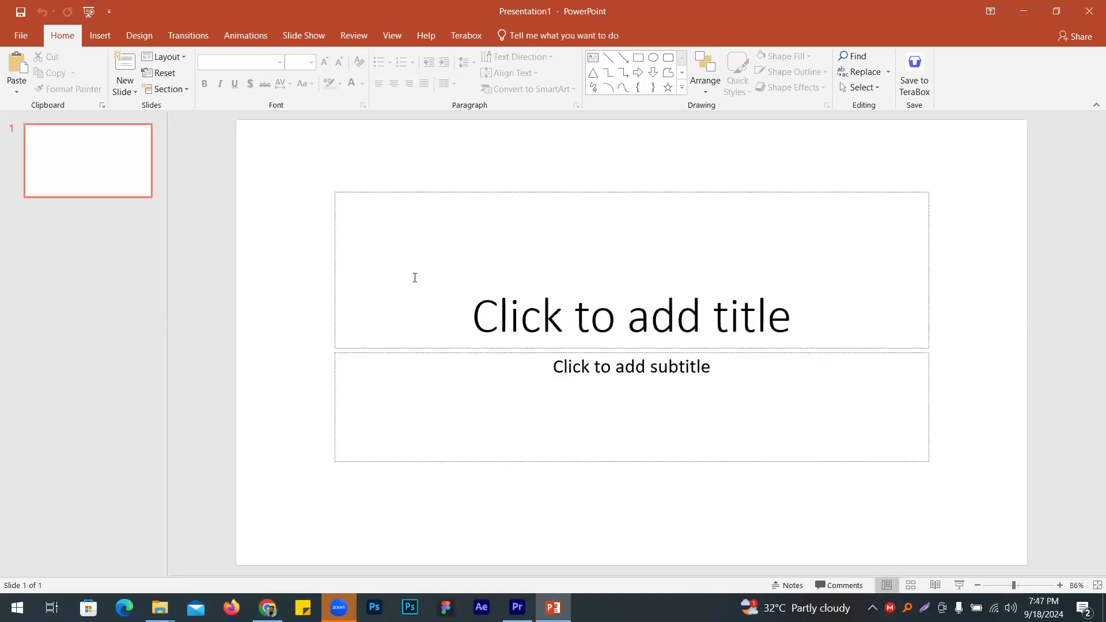
pyautogui.moveTo(296, 160)
pyautogui.mouseDown()
pyautogui.moveTo(1000, 523)
pyautogui.moveTo(1023, 524)
pyautogui.mouseUp()
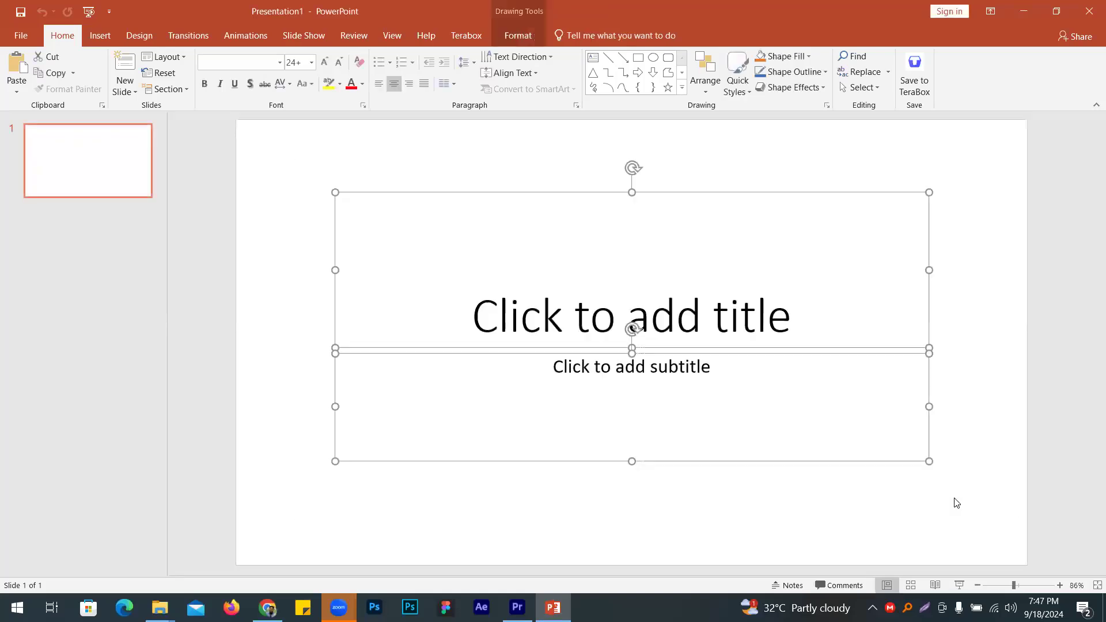
pyautogui.press('Delete')
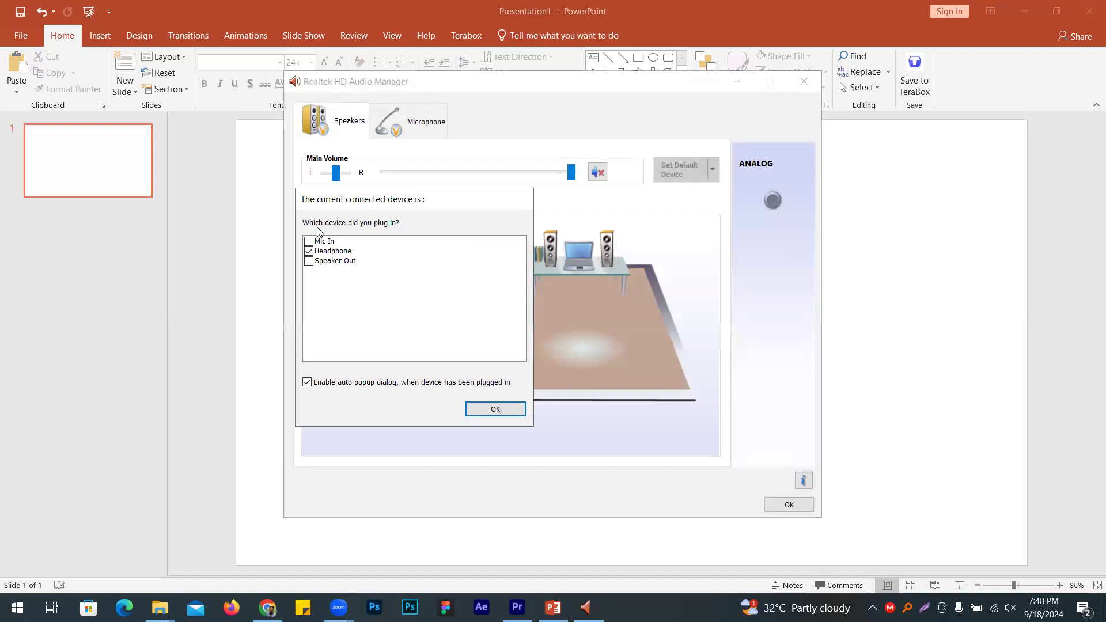
pyautogui.click(307, 242)
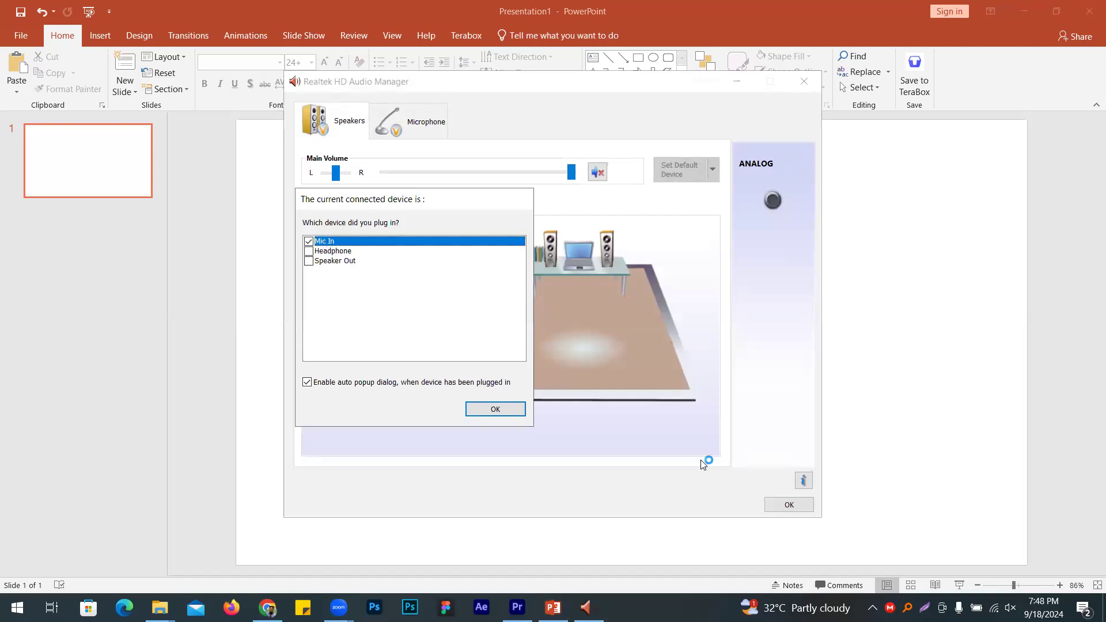
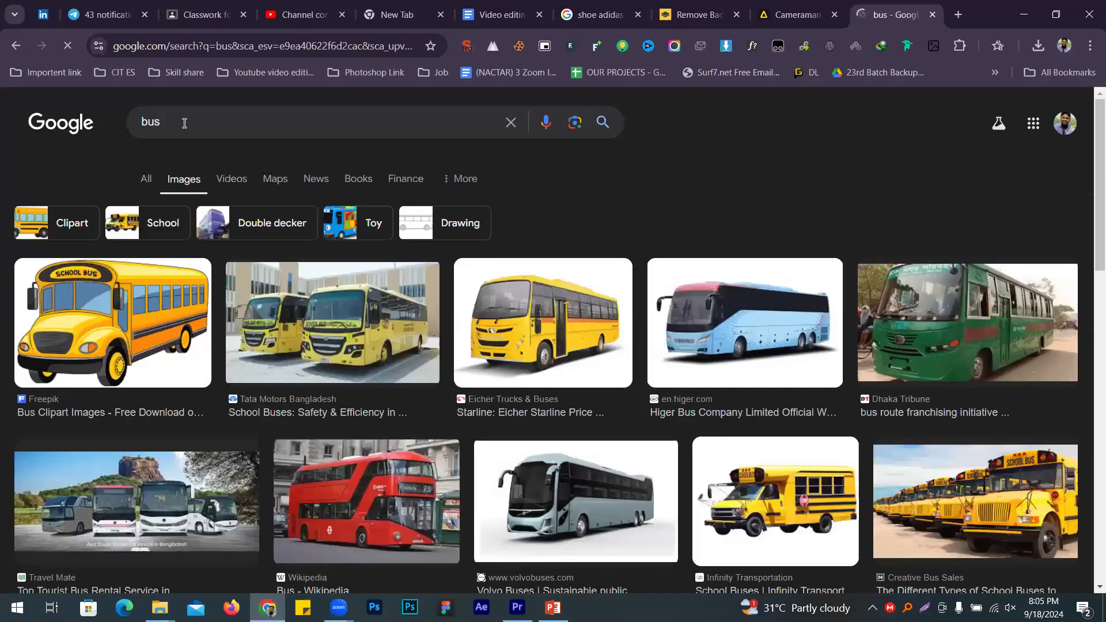
# Step: Save the white Vecteezy coach bus picture from the 'bus' image results as a JPG
pyautogui.scroll(-2, 107, 433)
pyautogui.scroll(-8, 106, 433)
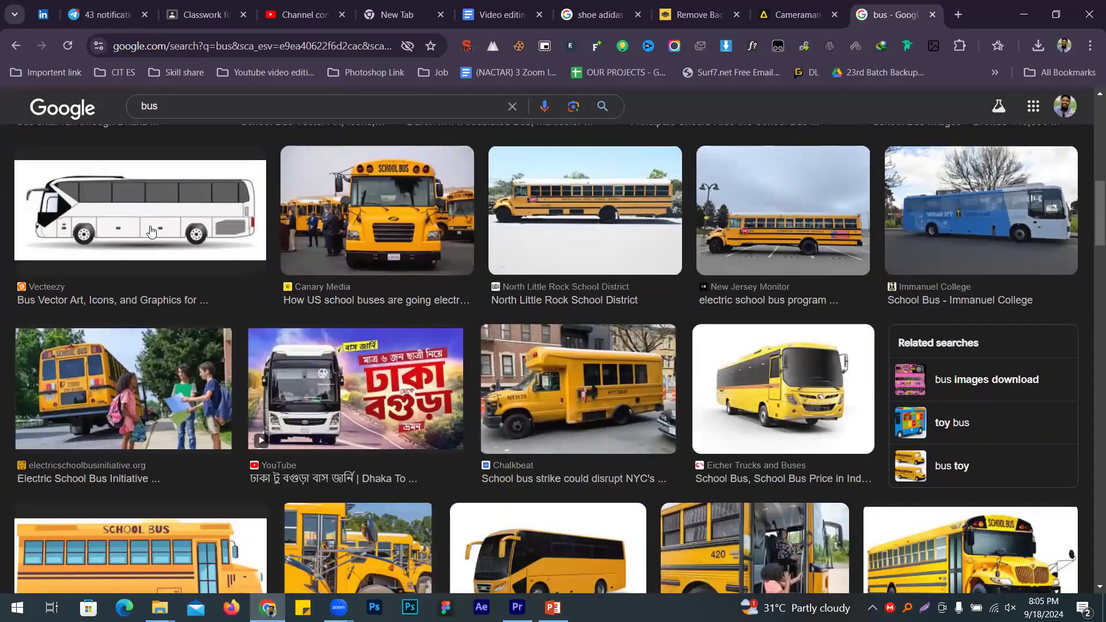
pyautogui.click(150, 231)
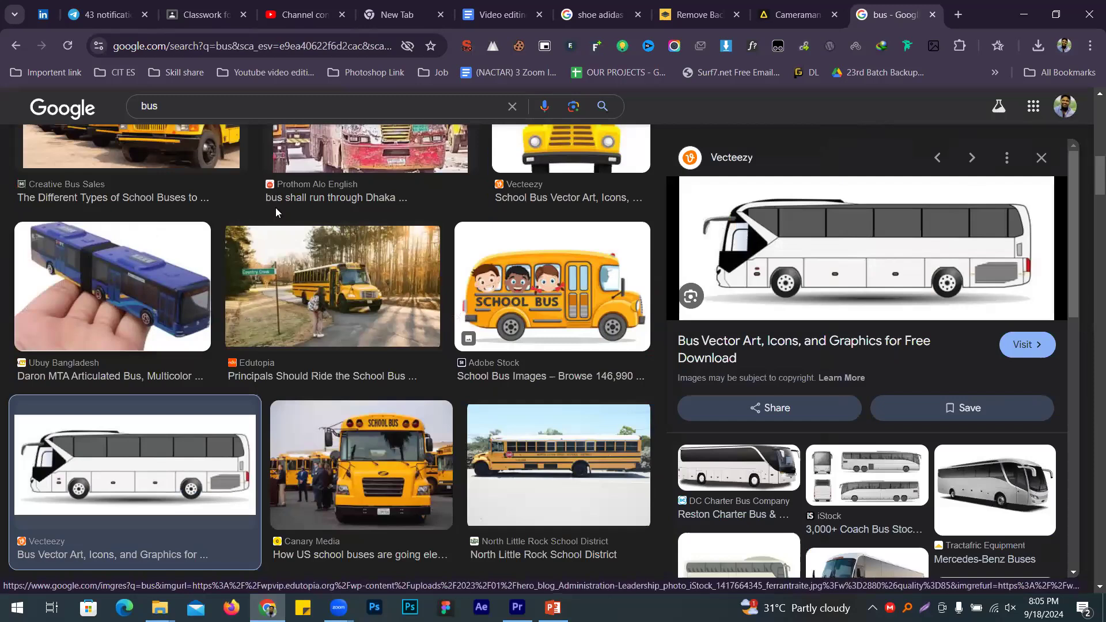
pyautogui.rightClick(774, 231)
pyautogui.scroll(-3, 813, 490)
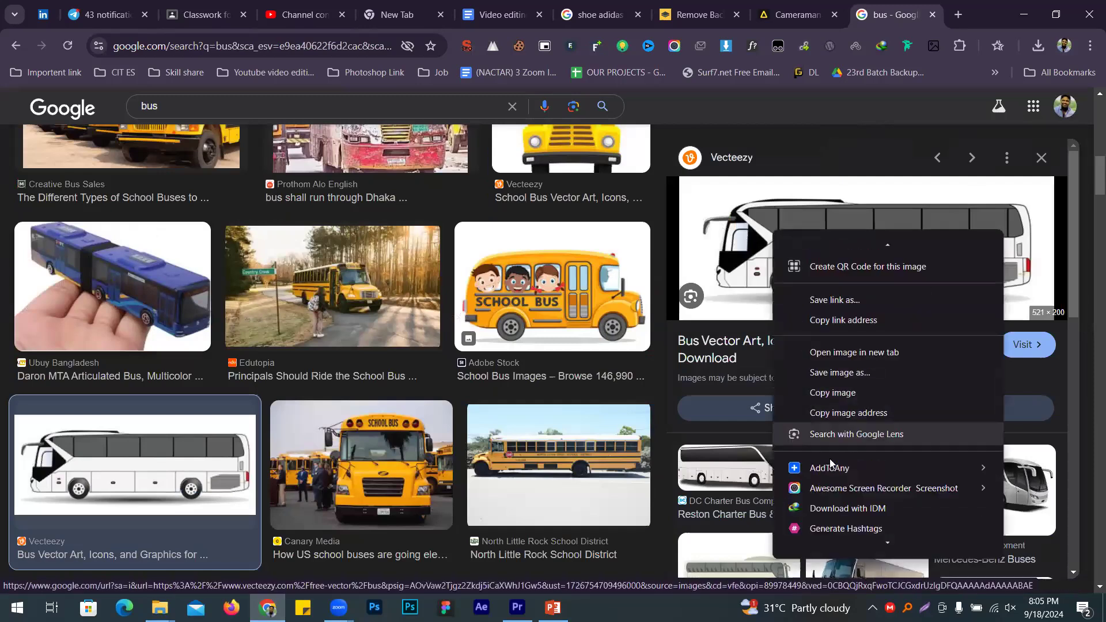
pyautogui.moveTo(980, 511)
pyautogui.click(1022, 510)
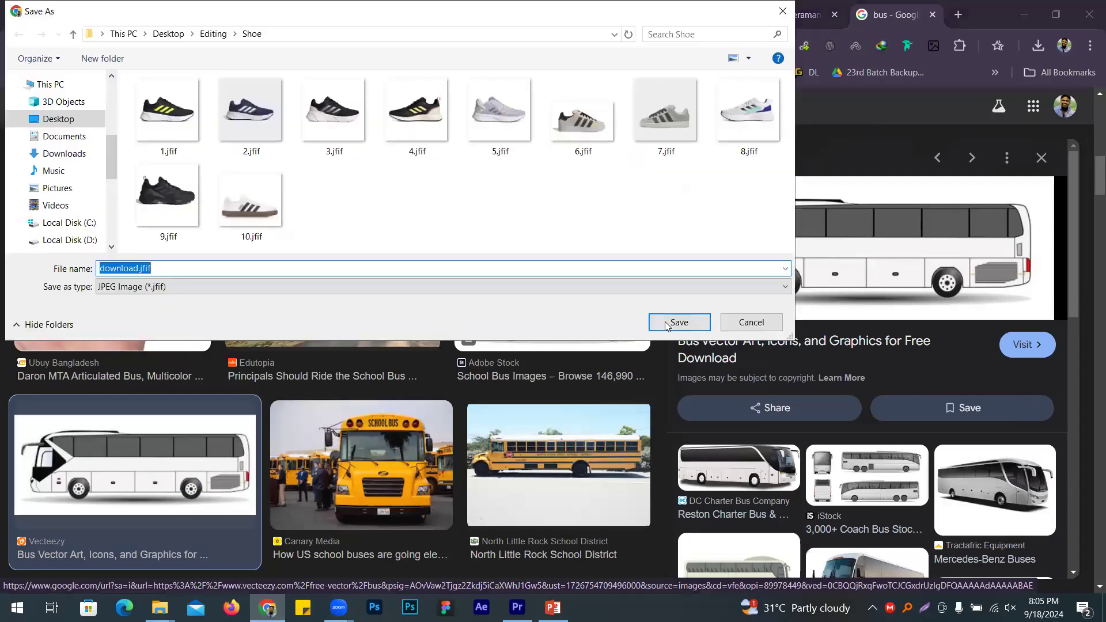
pyautogui.click(667, 324)
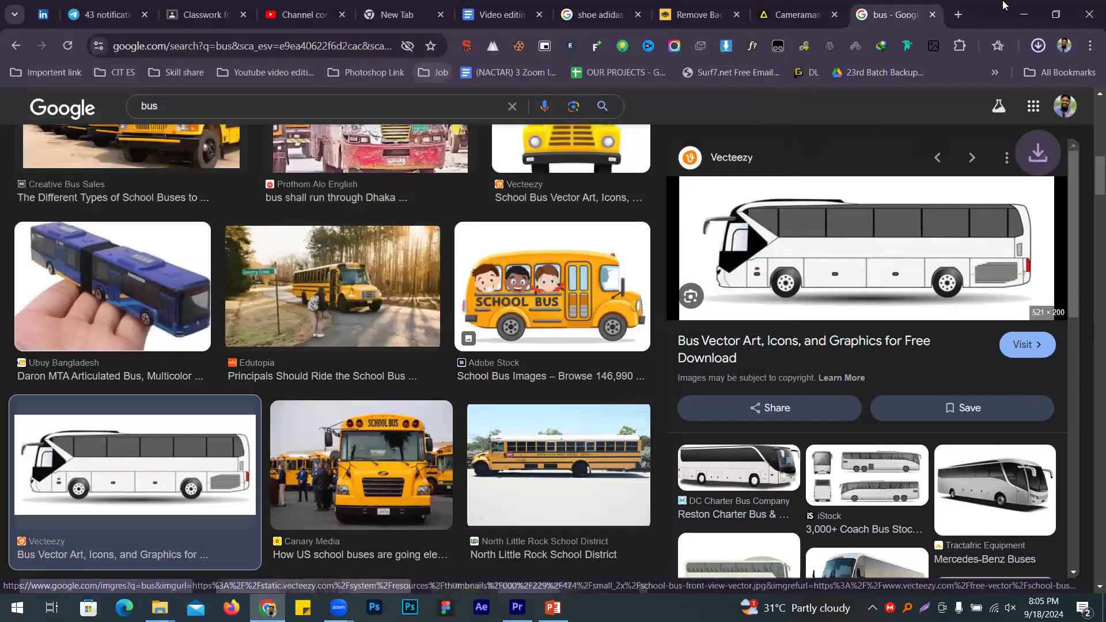
pyautogui.click(959, 14)
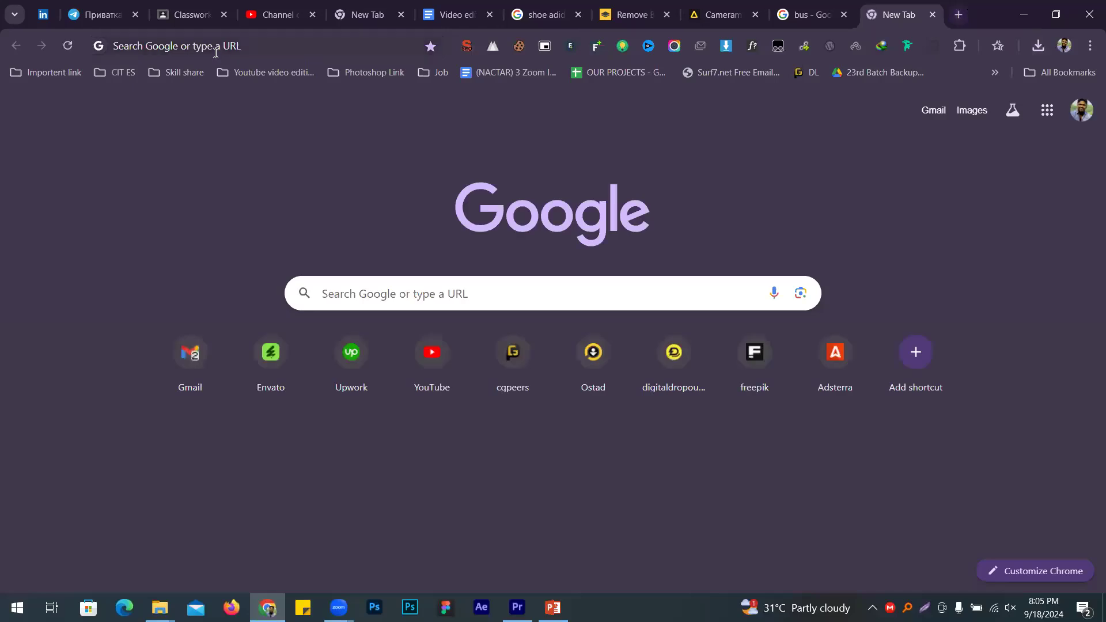
# Step: Remove the bus picture's background in remove.bg and download download-removebg-preview.png
pyautogui.write('remove.bg')
pyautogui.press('Return')
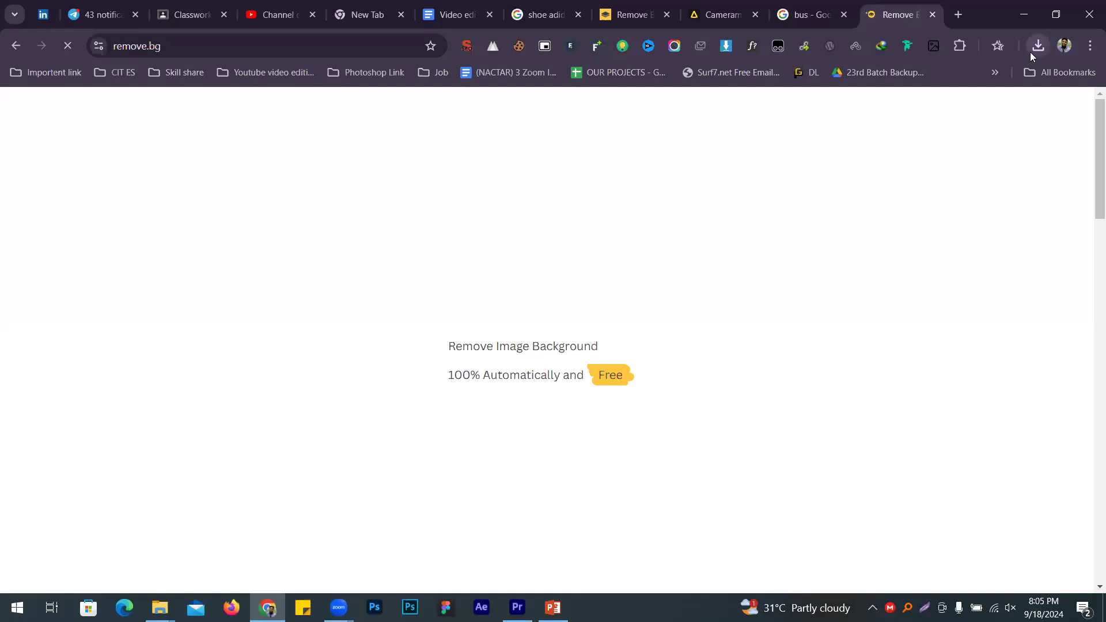
pyautogui.click(1037, 47)
pyautogui.moveTo(891, 110); pyautogui.dragTo(408, 304)
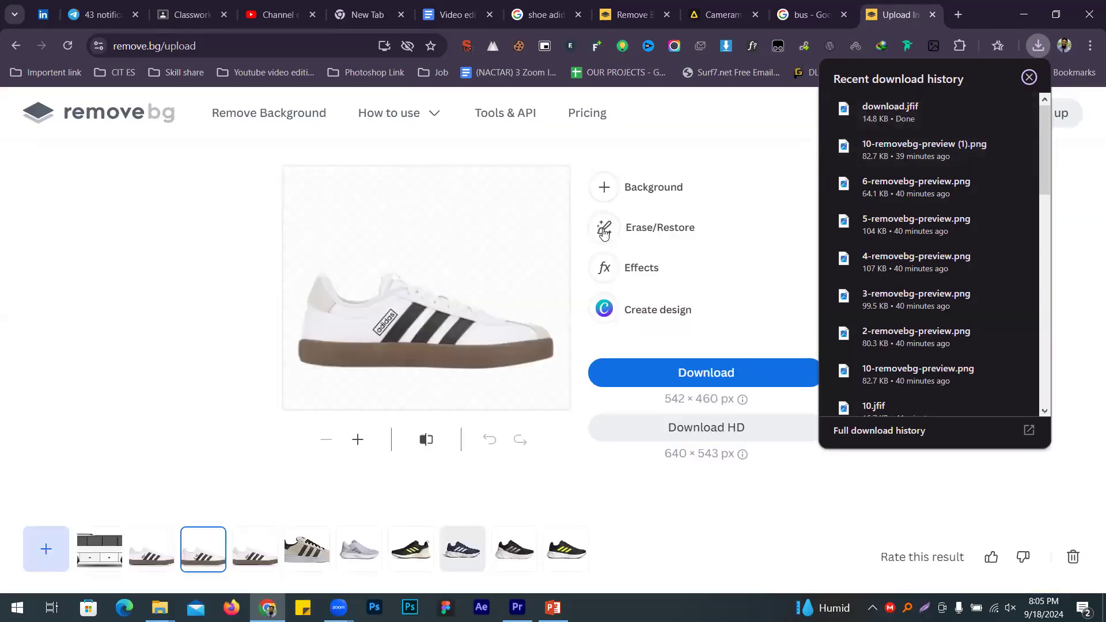
pyautogui.hotkey('ctrl', 'v')
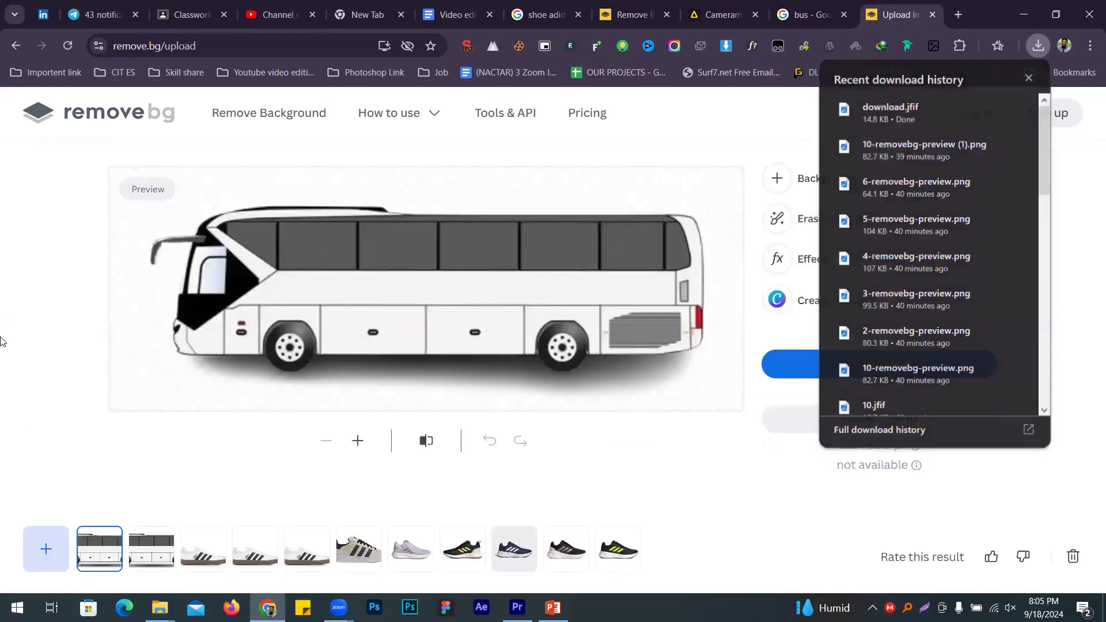
pyautogui.click(828, 369)
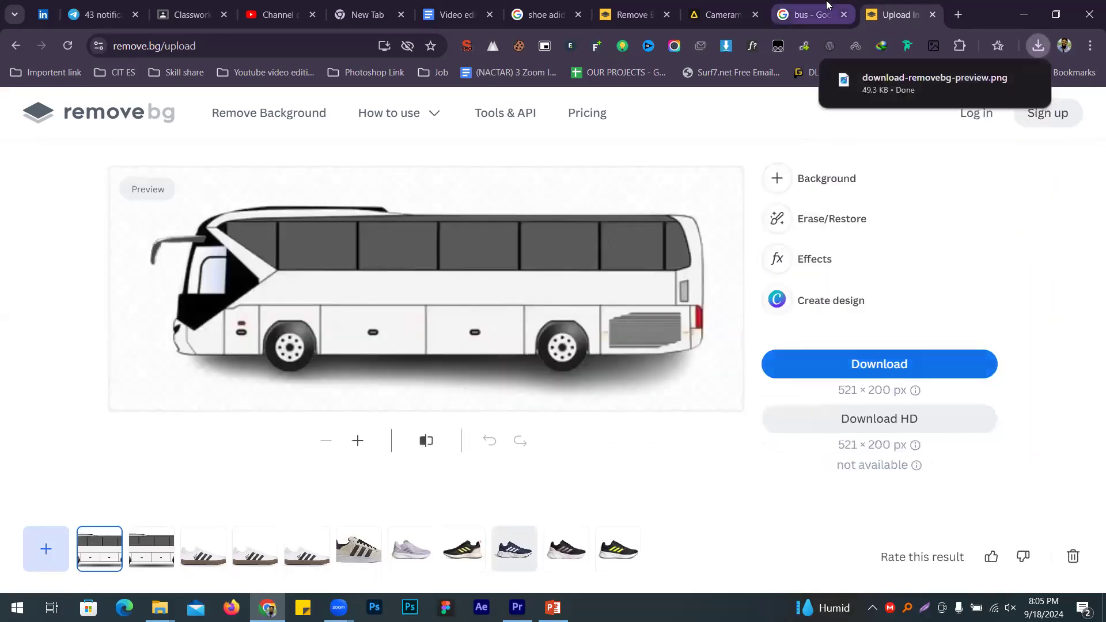
pyautogui.click(828, 5)
# Step: Search Google Images for 'road' instead of 'bus'
pyautogui.doubleClick(196, 112)
pyautogui.write('ro')
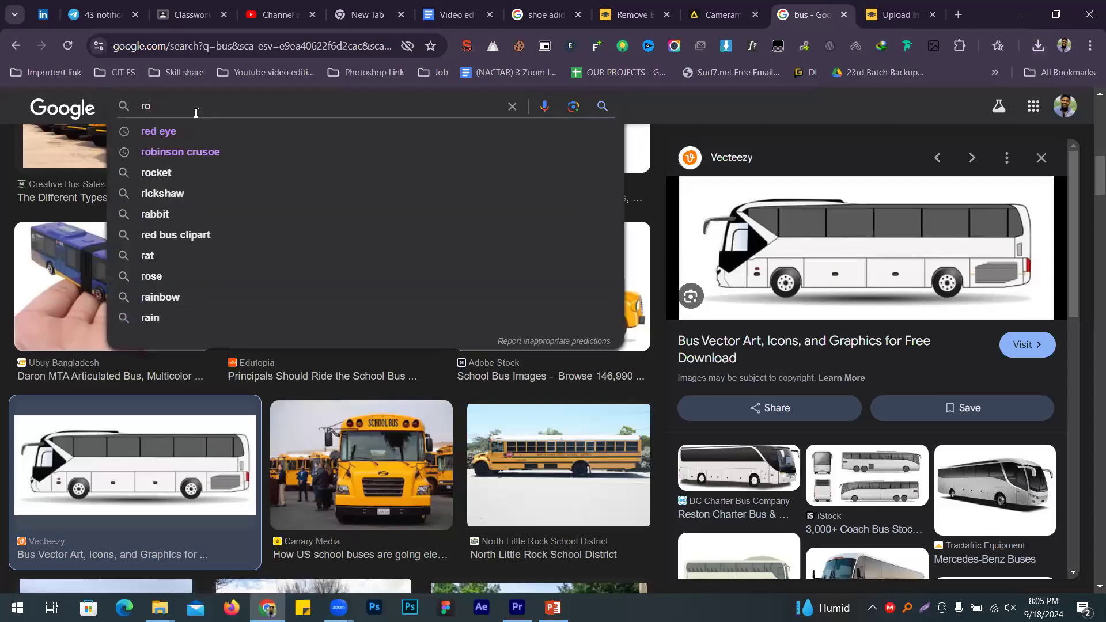
pyautogui.write('ad')
pyautogui.press('Return')
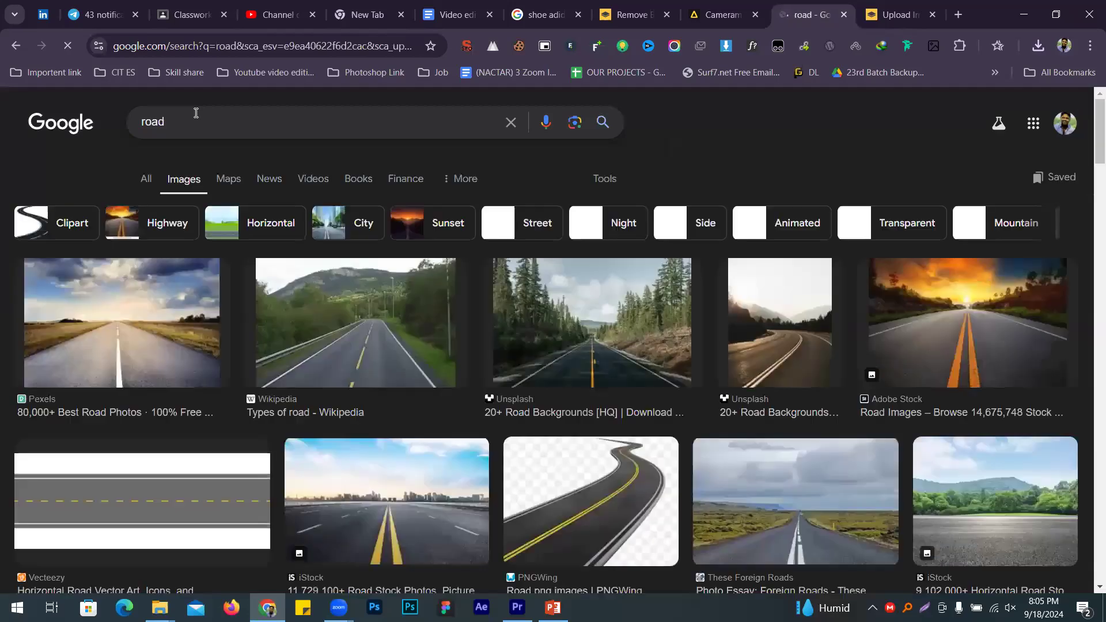
# Step: Save the Adobe Stock mountain road image as a JPG
pyautogui.click(972, 496)
pyautogui.scroll(-3, 842, 366)
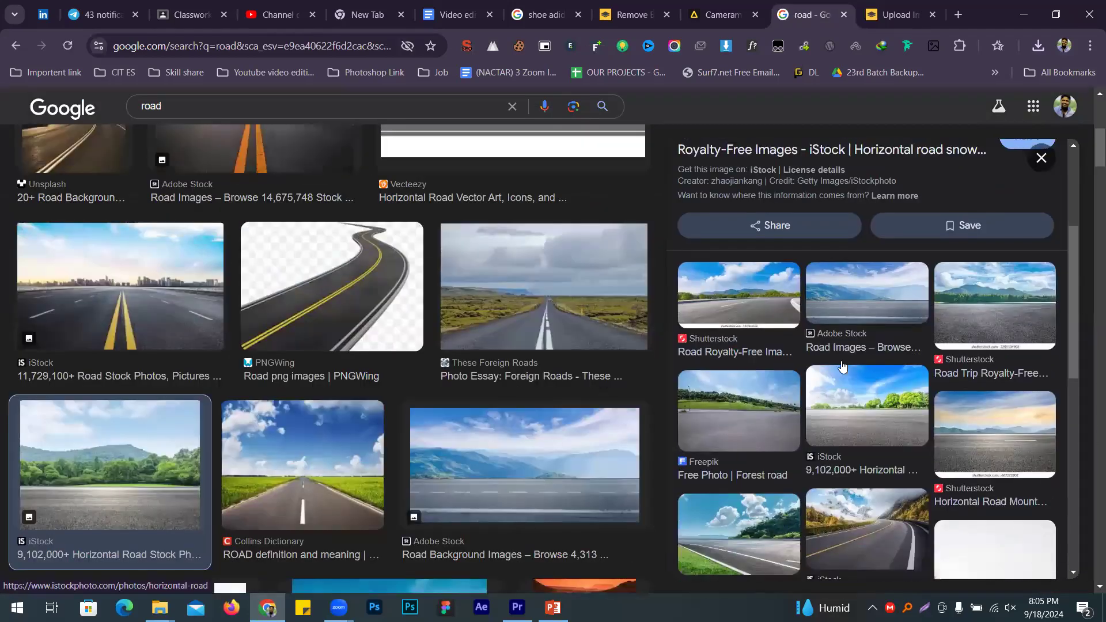
pyautogui.click(835, 298)
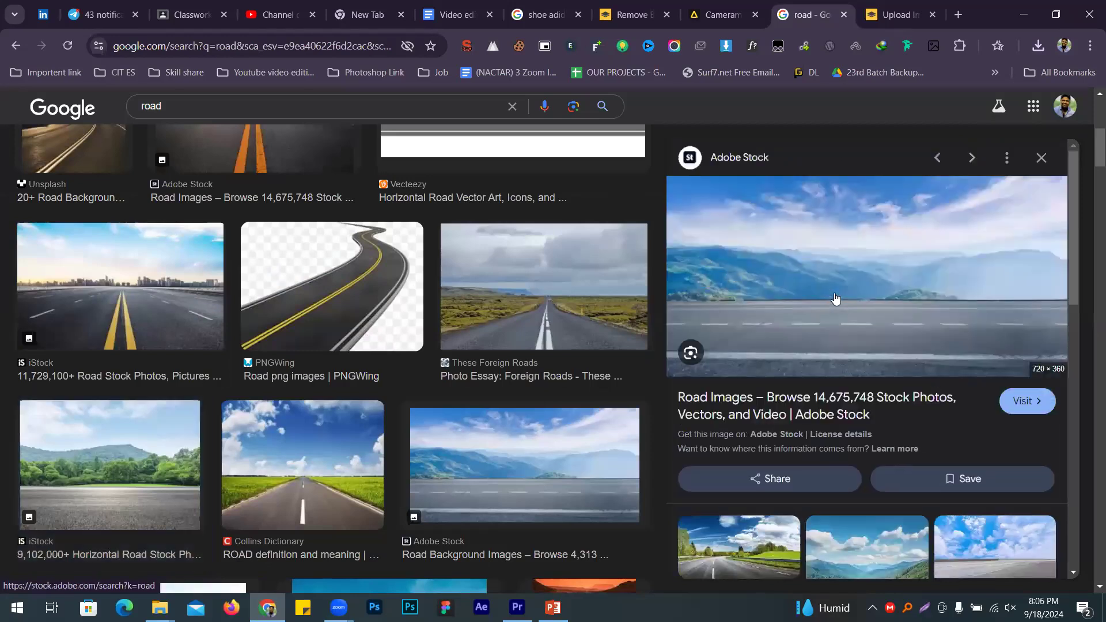
pyautogui.rightClick(886, 259)
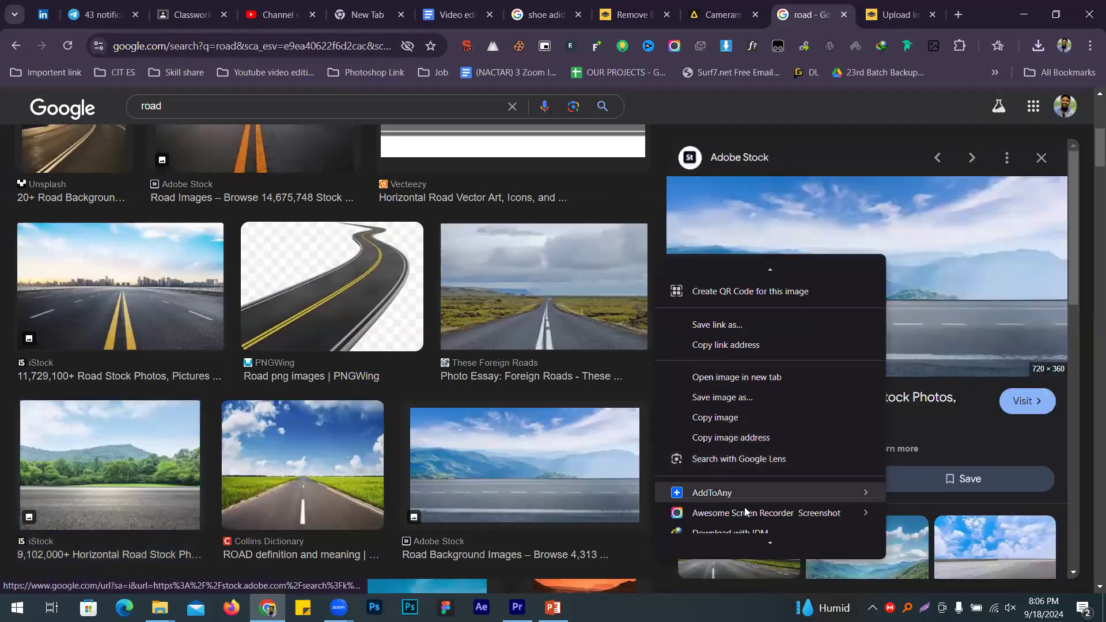
pyautogui.moveTo(746, 510)
pyautogui.click(922, 504)
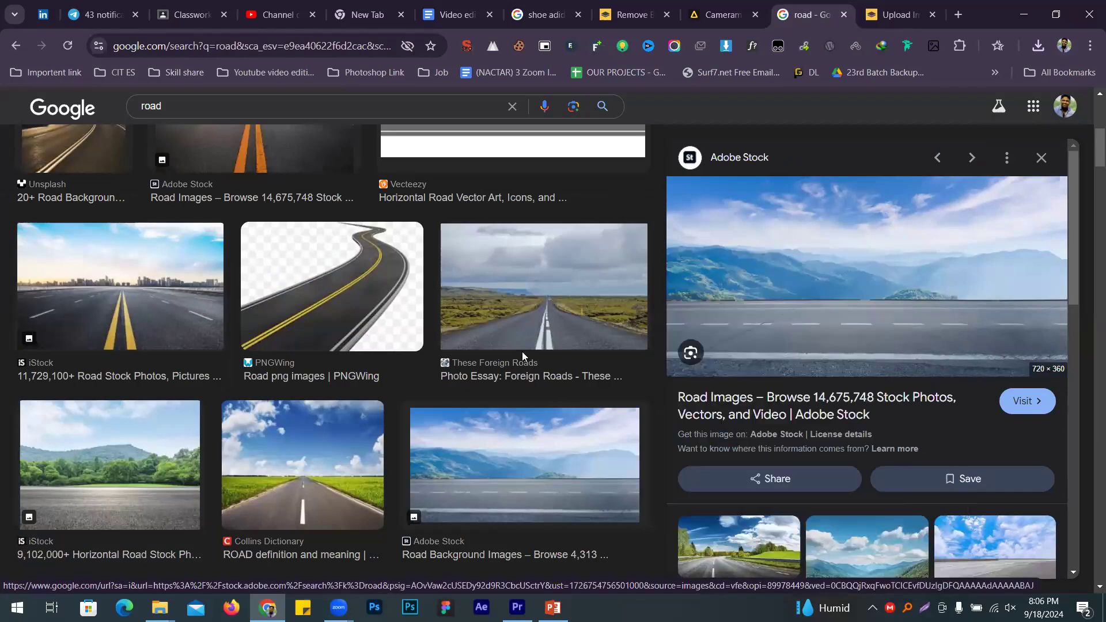
pyautogui.click(679, 323)
# Step: Delete every item from the Premiere Pro project
pyautogui.hotkey('alt', 'Tab')
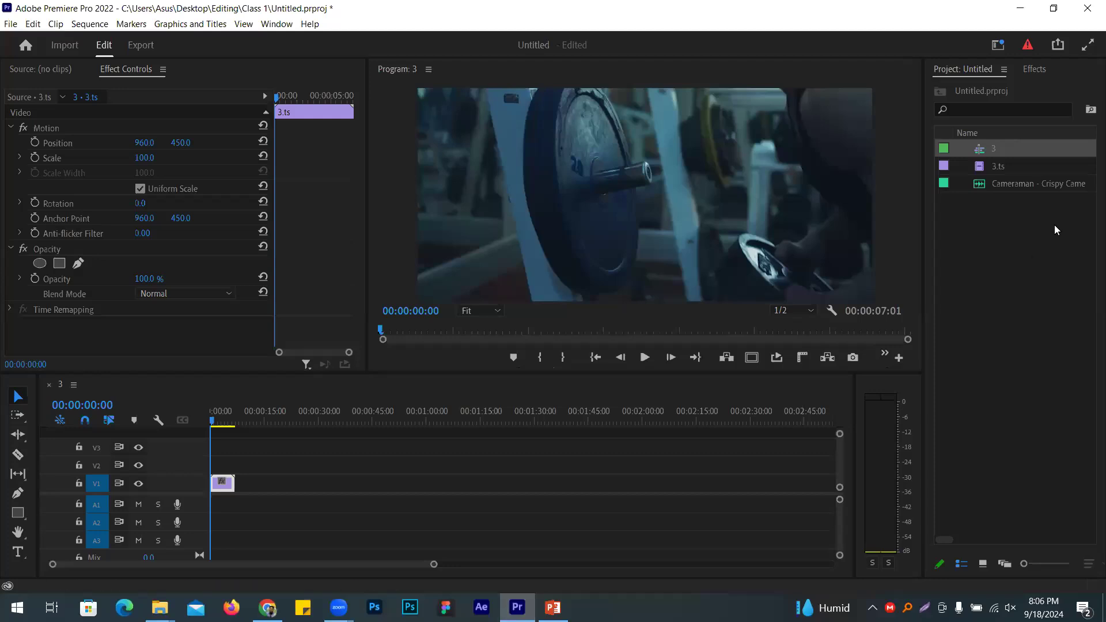
pyautogui.click(1089, 232)
pyautogui.hotkey('ctrl', 'a')
pyautogui.press('Delete')
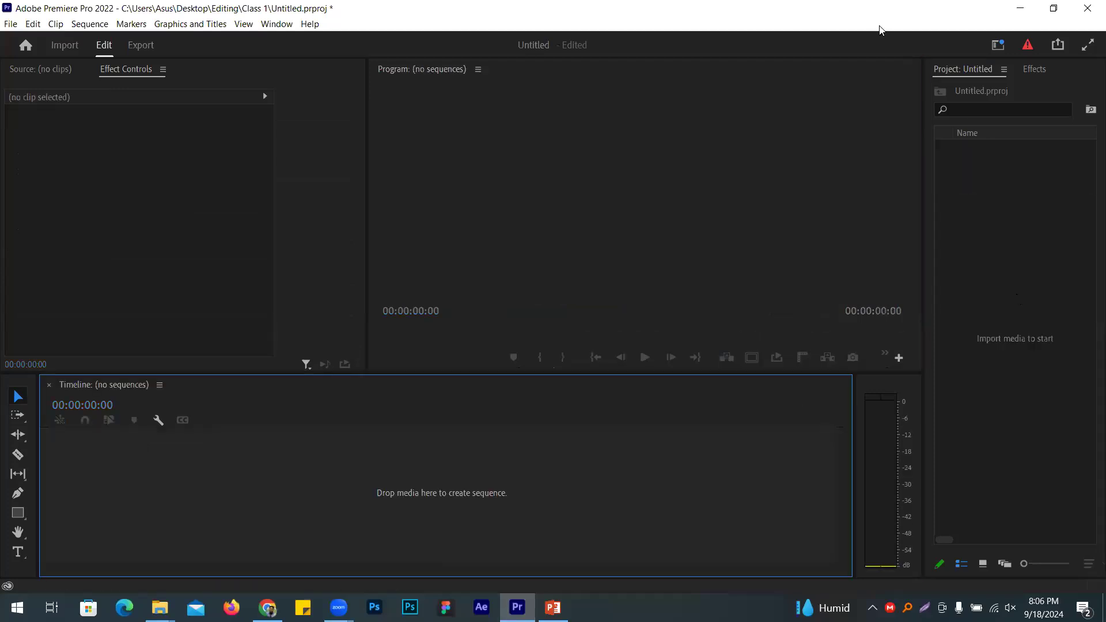
# Step: Try importing download (1).jfif, dismiss the file-not-found warning, and return to the browser
pyautogui.doubleClick(987, 247)
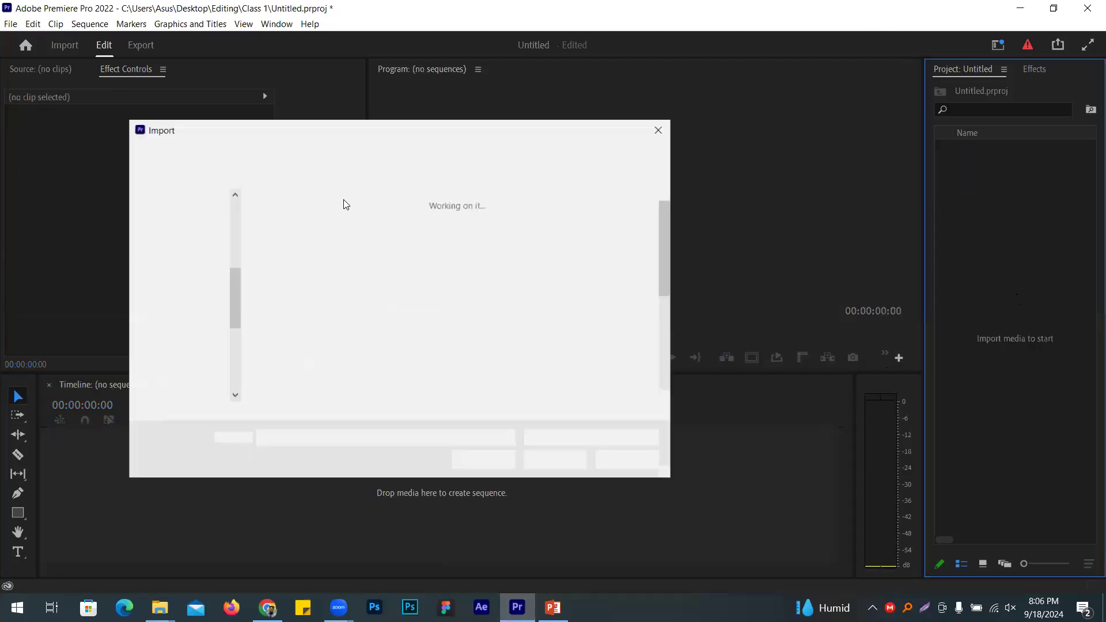
pyautogui.write('download (1).jfif')
pyautogui.press('Return')
pyautogui.click(637, 311)
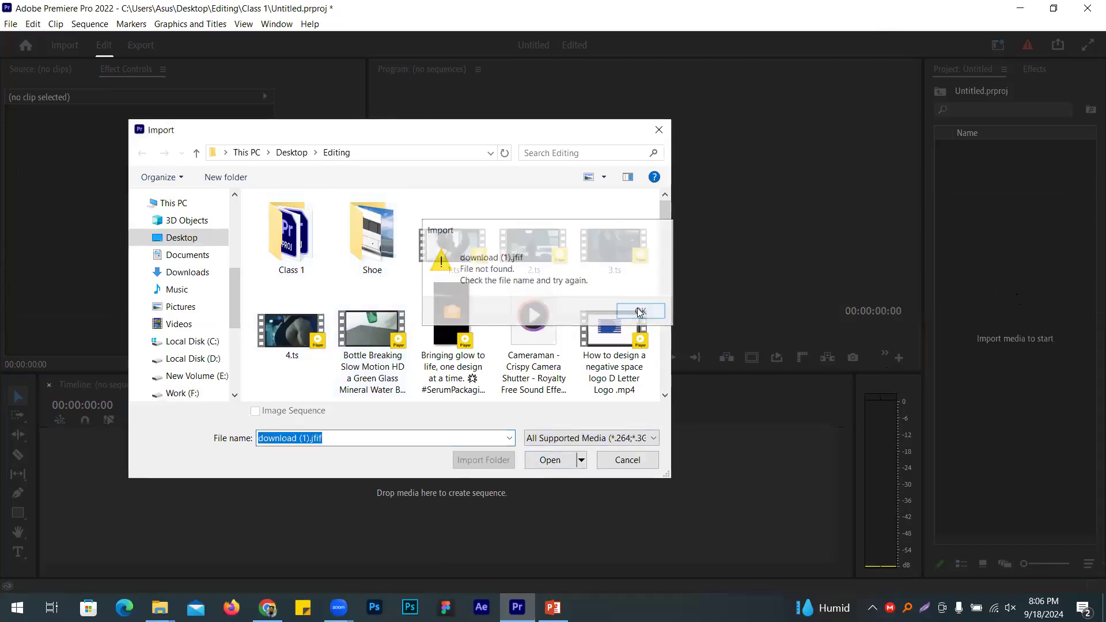
pyautogui.scroll(-5, 375, 277)
pyautogui.press('Escape')
pyautogui.hotkey('alt', 'Tab')
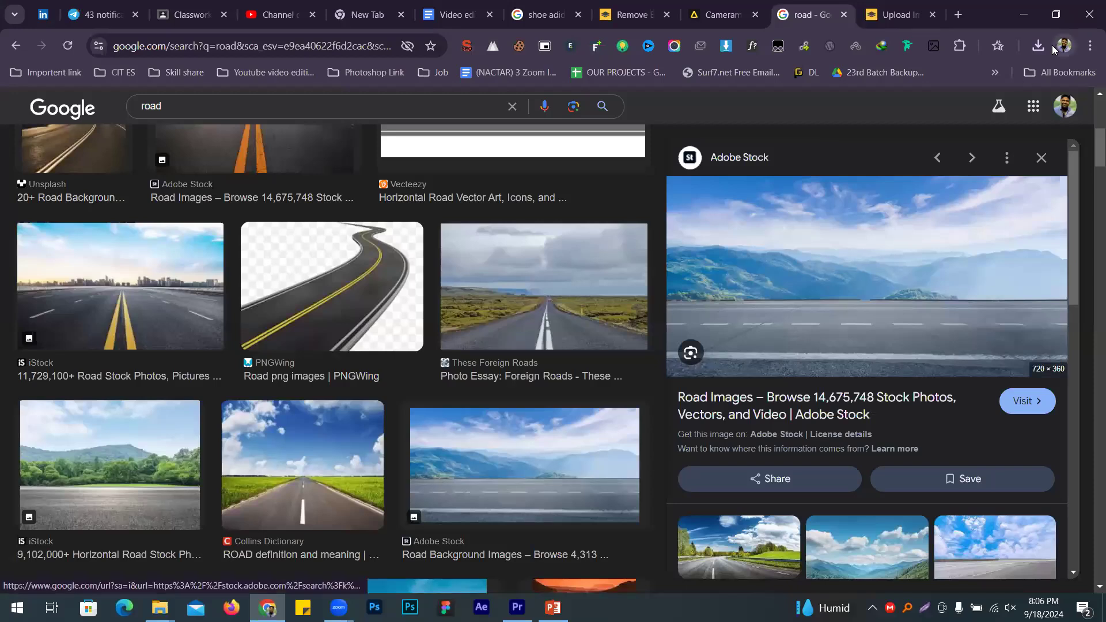
# Step: Save the Adobe Stock road image again as download (2).jfif in the Editing\Shoe folder
pyautogui.click(1039, 45)
pyautogui.rightClick(790, 237)
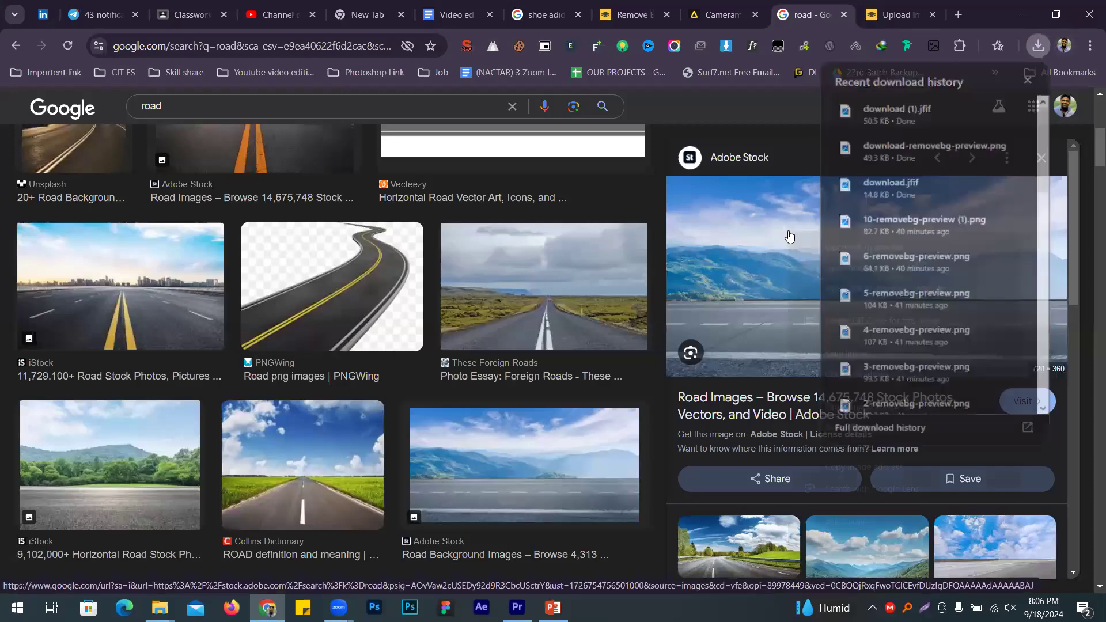
pyautogui.moveTo(810, 512)
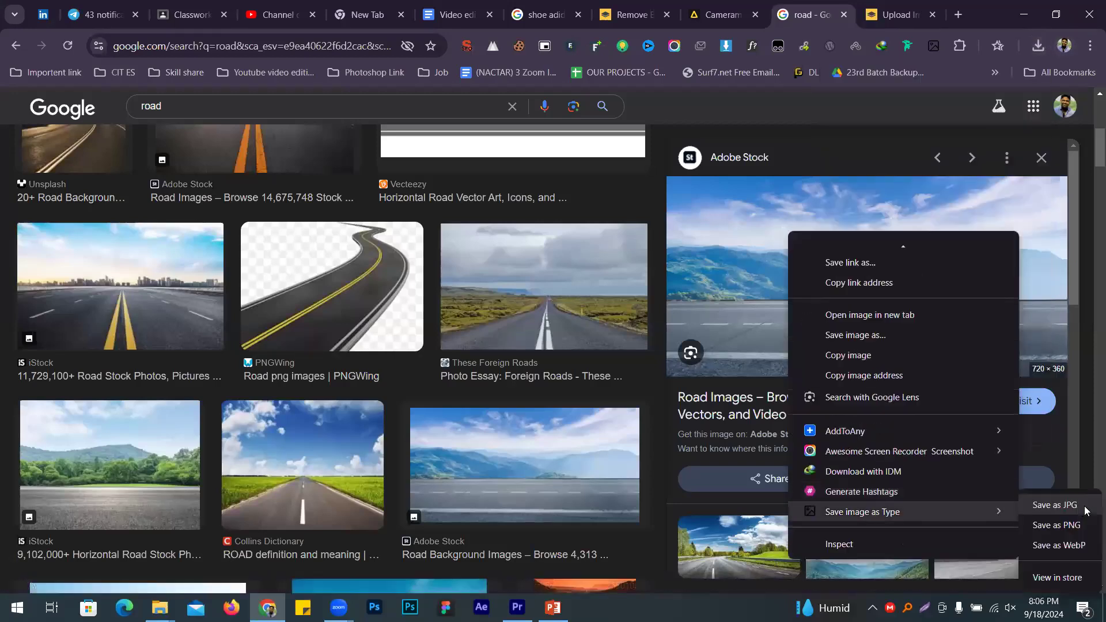
pyautogui.click(1086, 511)
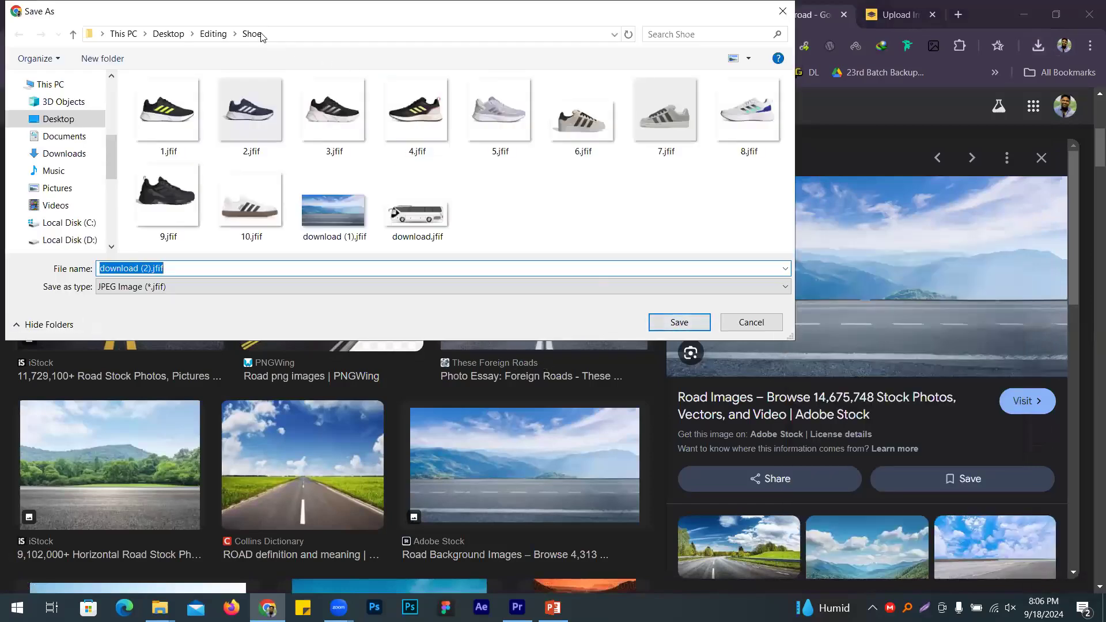
pyautogui.click(671, 323)
pyautogui.hotkey('alt', 'Tab')
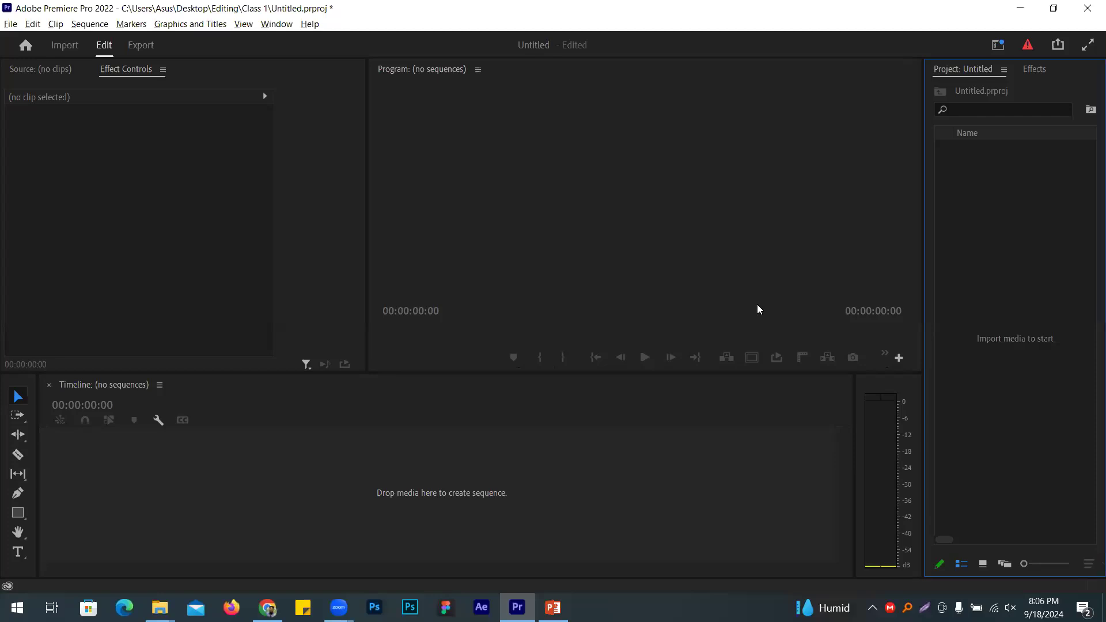
# Step: Import download (2).jfif from the Shoe folder, make a sequence from it, and lengthen the road clip
pyautogui.hotkey('ctrl', 'i')
pyautogui.click(369, 328)
pyautogui.click(363, 253)
pyautogui.doubleClick(363, 253)
pyautogui.scroll(-2, 455, 294)
pyautogui.doubleClick(352, 380)
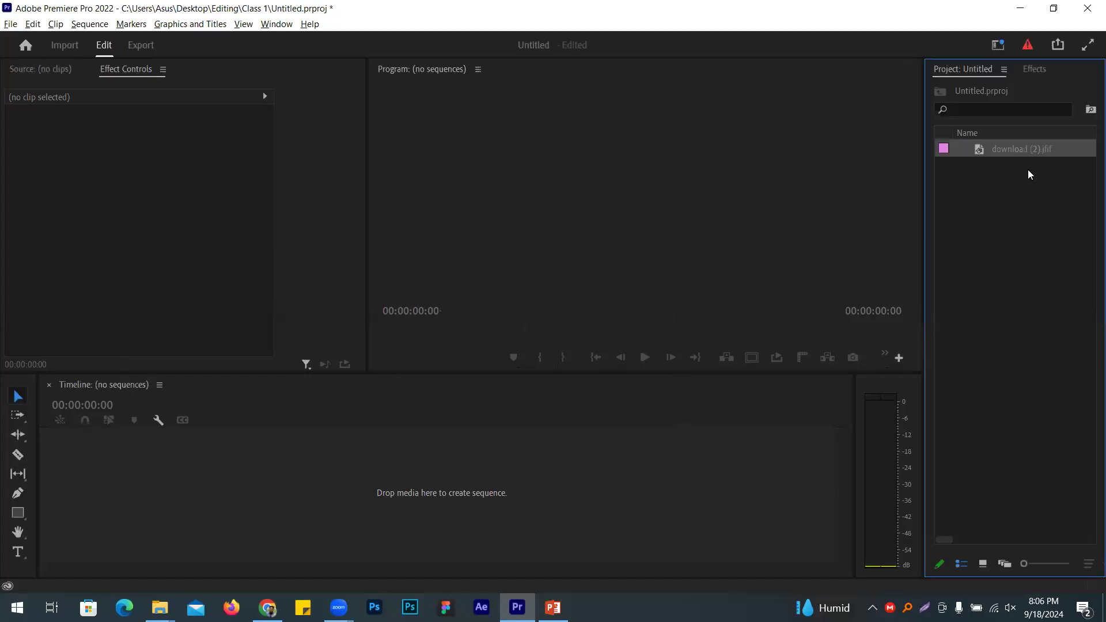
pyautogui.moveTo(980, 163); pyautogui.dragTo(81, 488)
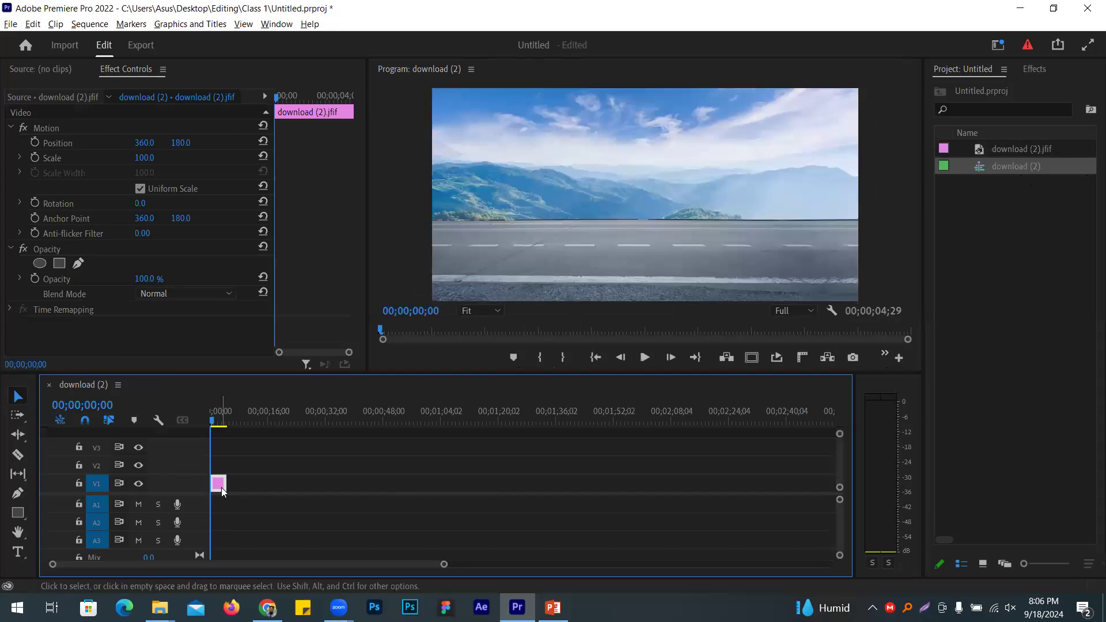
pyautogui.moveTo(226, 483); pyautogui.dragTo(615, 465)
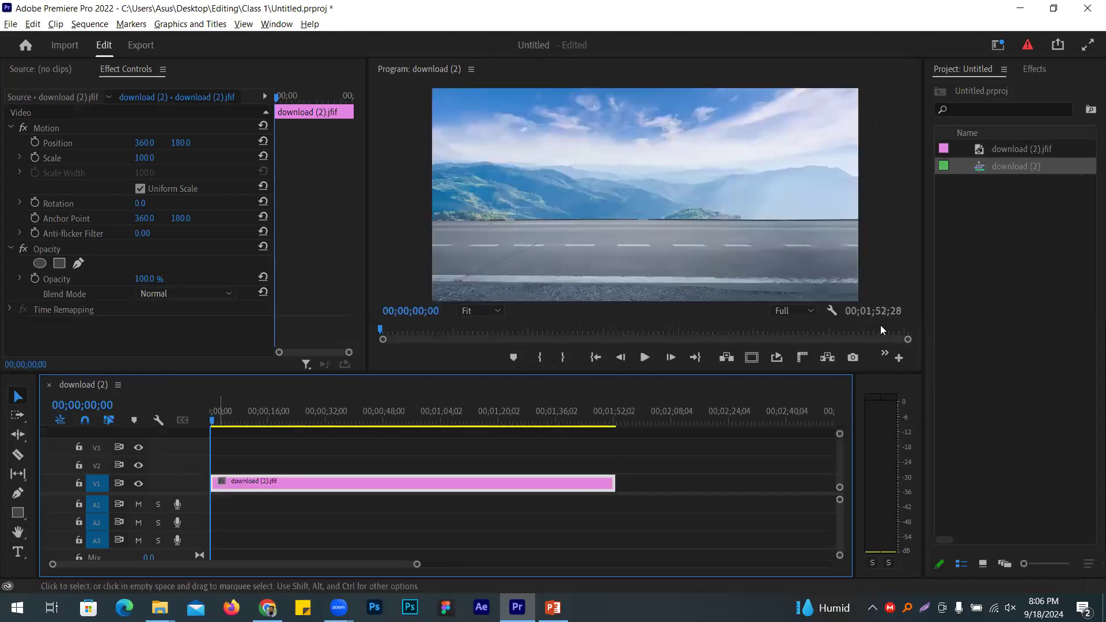
# Step: Import the bus cut-out download-removebg-preview.png from Downloads
pyautogui.doubleClick(977, 251)
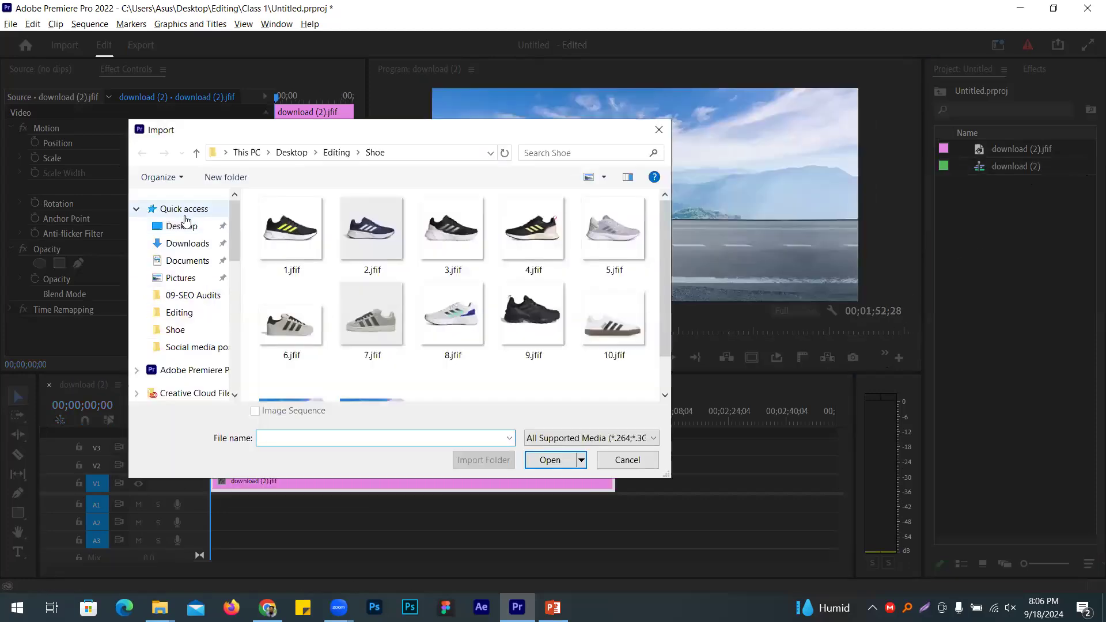
pyautogui.click(187, 245)
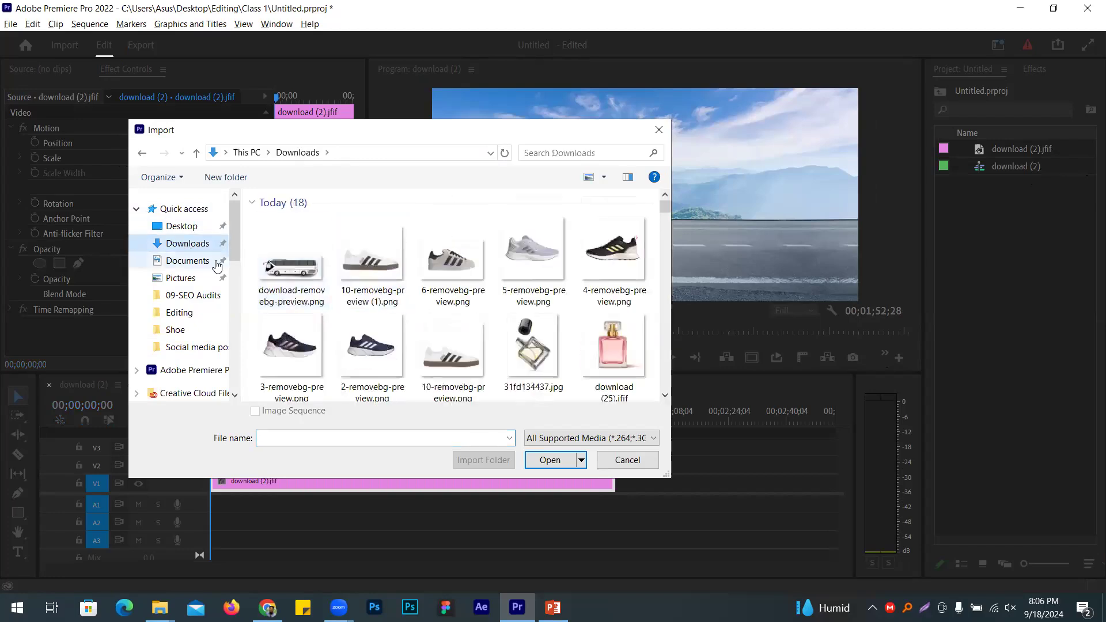
pyautogui.doubleClick(291, 272)
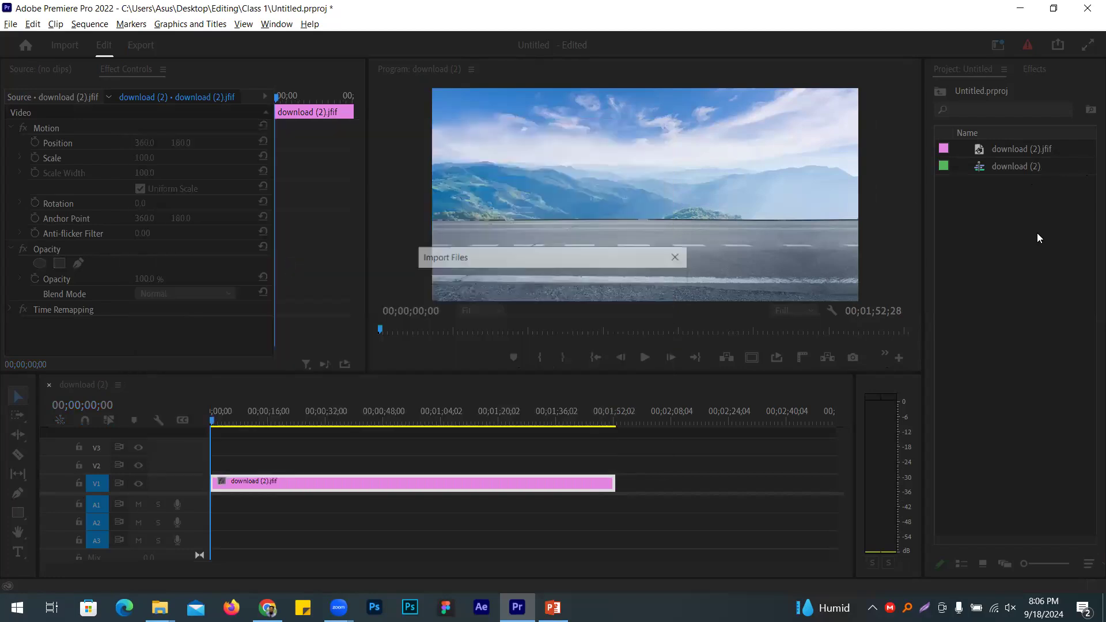
# Step: Layer the bus cut-out over the road, scale it to 63 and lower it to Y 239
pyautogui.moveTo(932, 196); pyautogui.dragTo(218, 465)
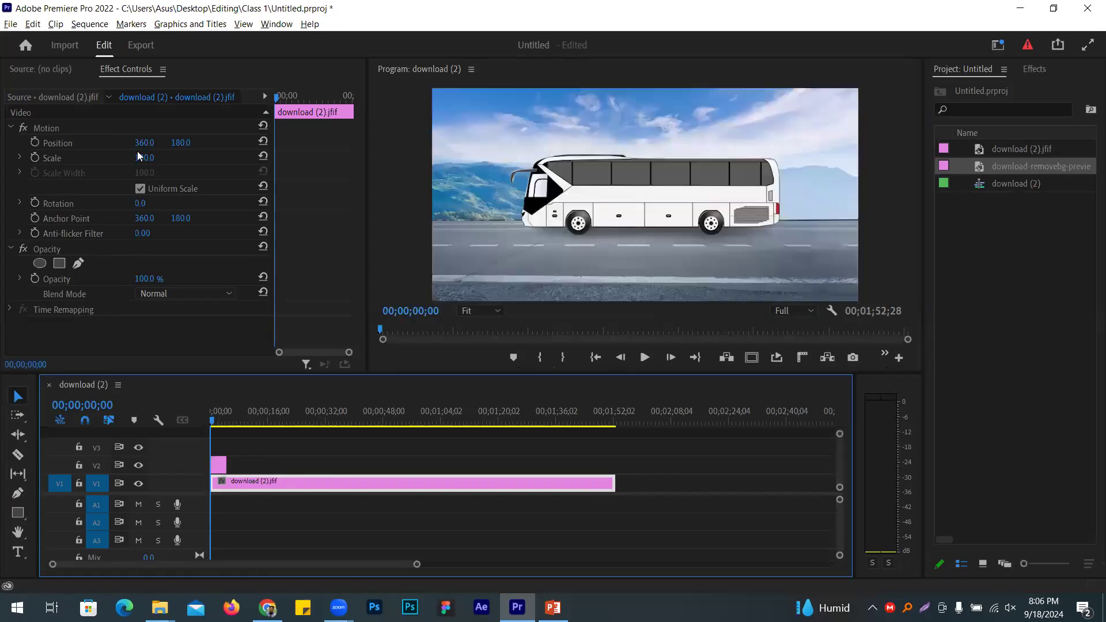
pyautogui.moveTo(186, 143); pyautogui.dragTo(259, 144)
pyautogui.hotkey('ctrl', 'z')
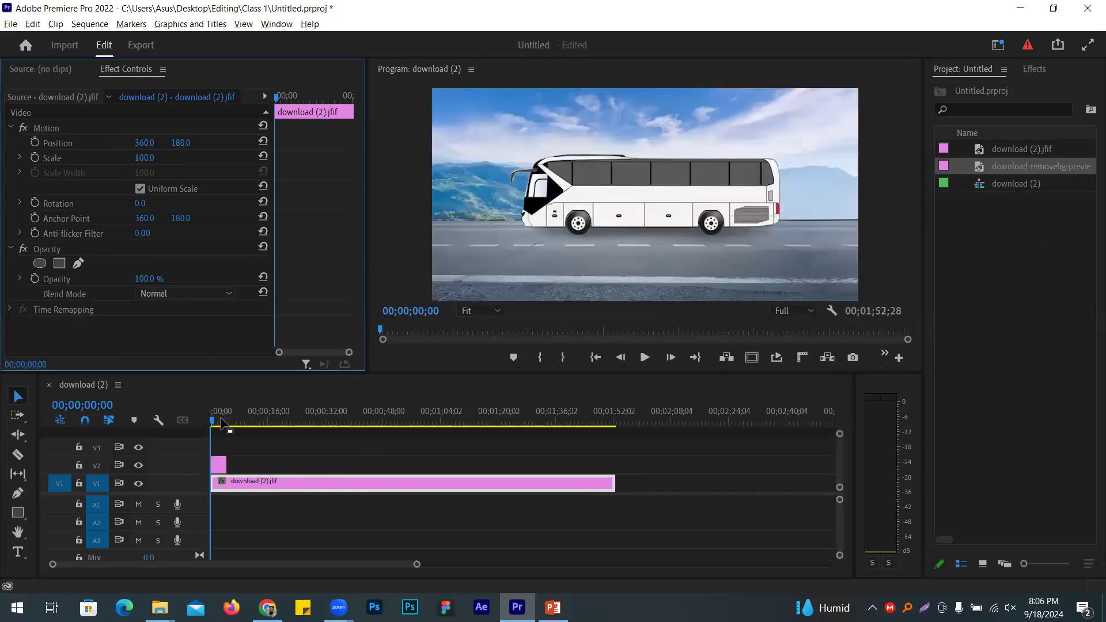
pyautogui.moveTo(225, 465); pyautogui.dragTo(420, 465)
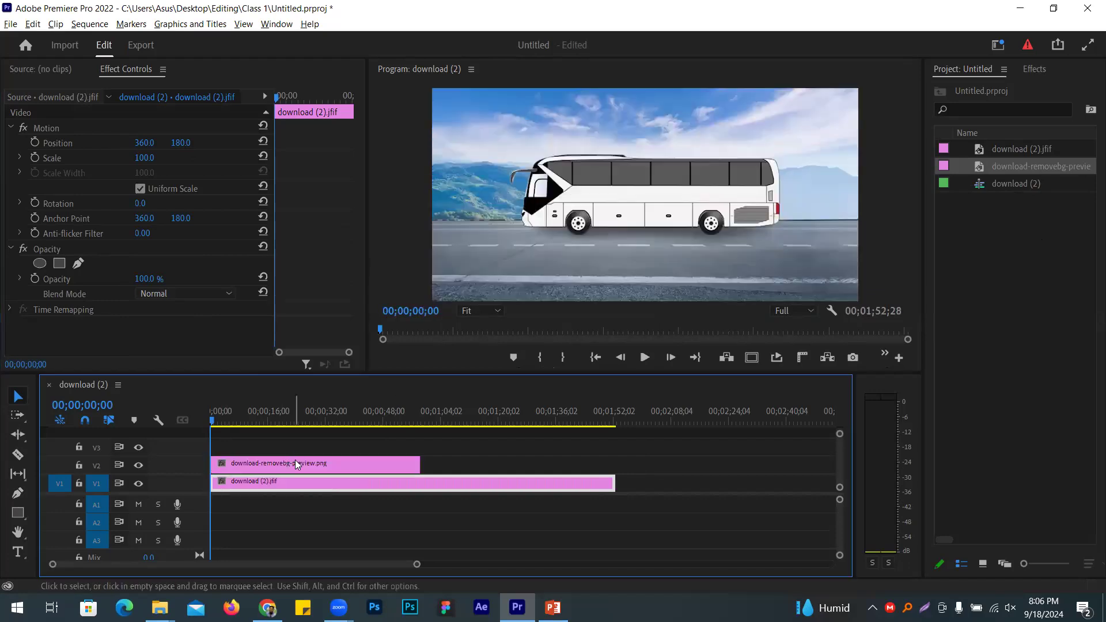
pyautogui.click(295, 464)
pyautogui.moveTo(180, 143); pyautogui.dragTo(122, 157)
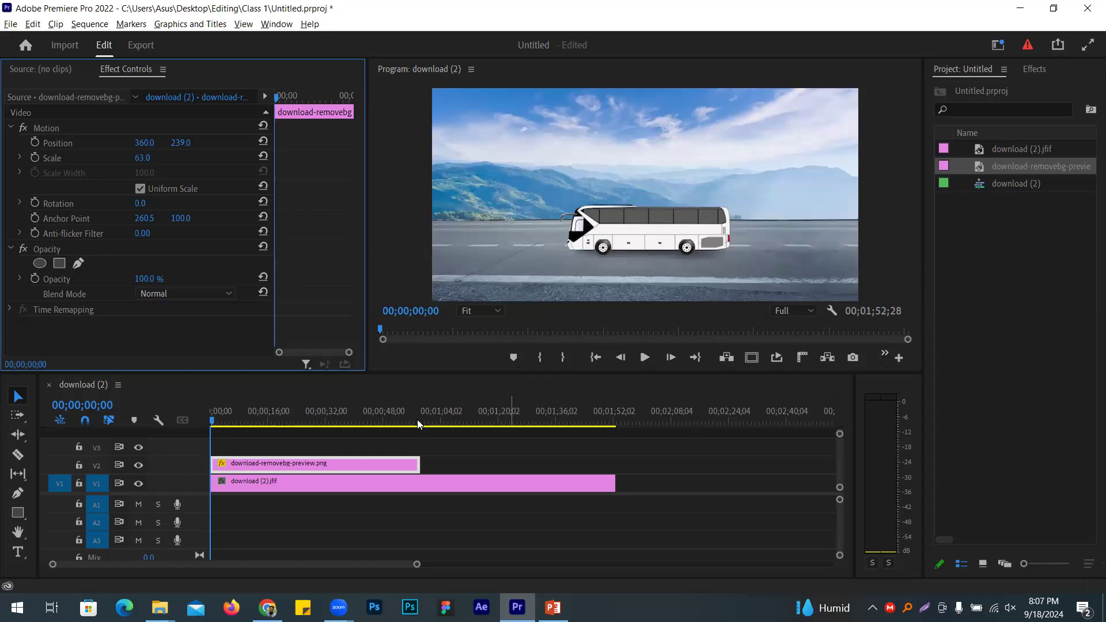
# Step: Make the bus and road clips equal length and push the bus off the right edge
pyautogui.moveTo(419, 465); pyautogui.dragTo(745, 465)
pyautogui.moveTo(612, 484); pyautogui.dragTo(745, 484)
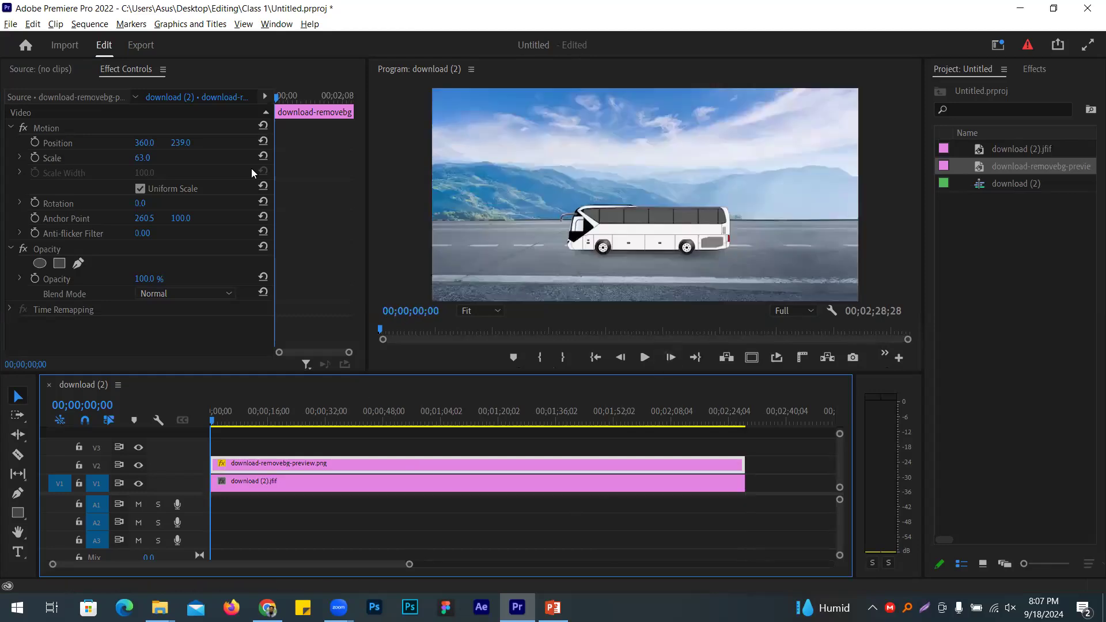
pyautogui.moveTo(140, 149); pyautogui.dragTo(429, 149)
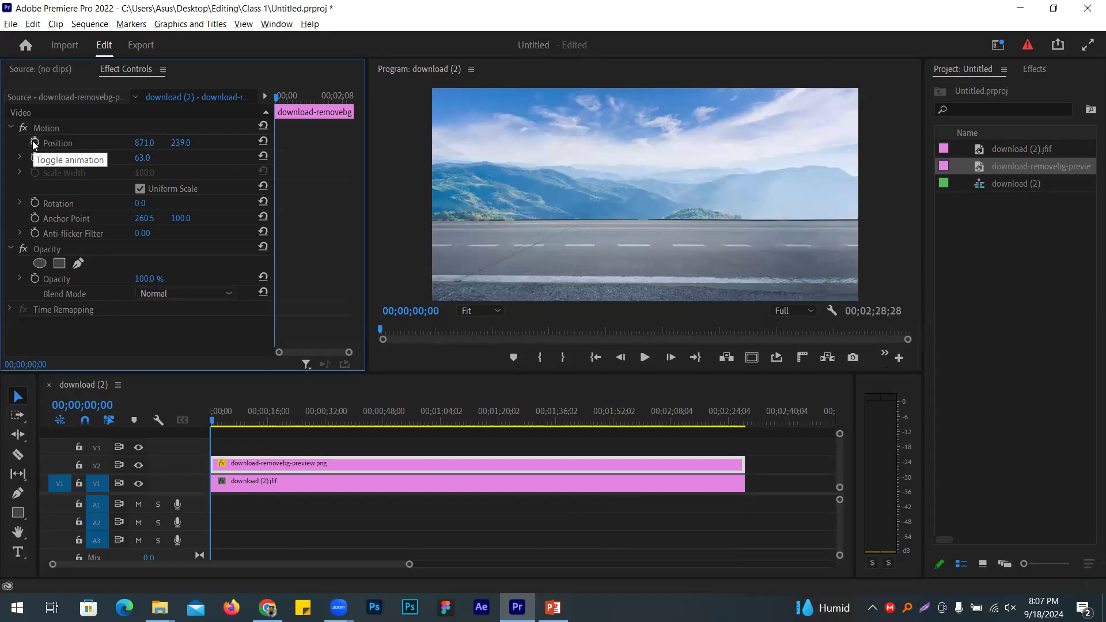
# Step: Set a starting Position keyframe for the off-screen bus and save the project
pyautogui.click(34, 143)
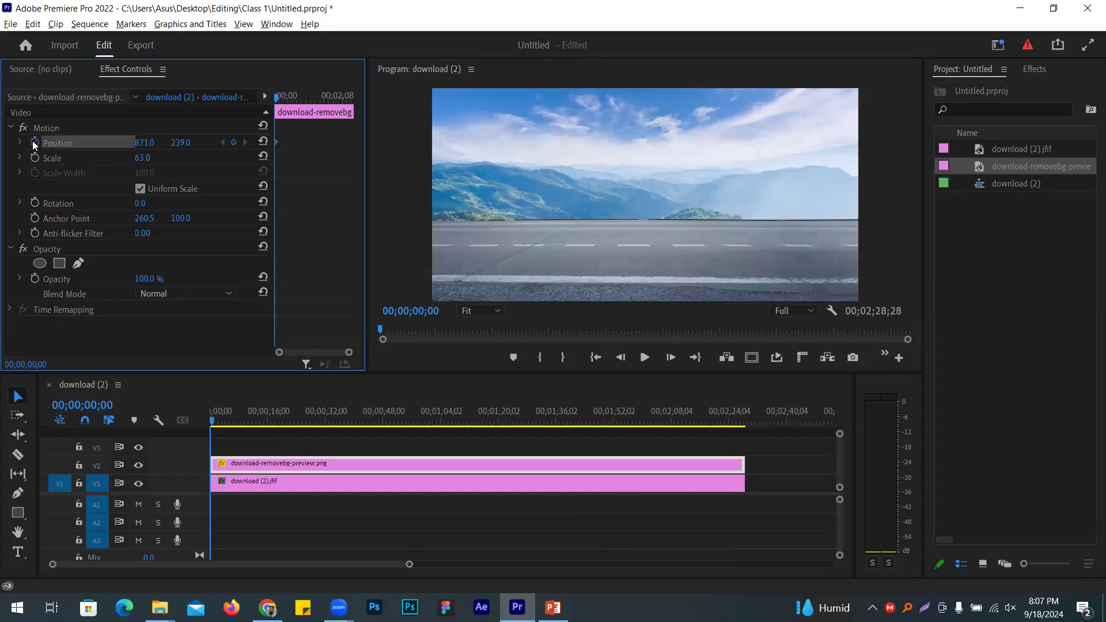
pyautogui.press('`')
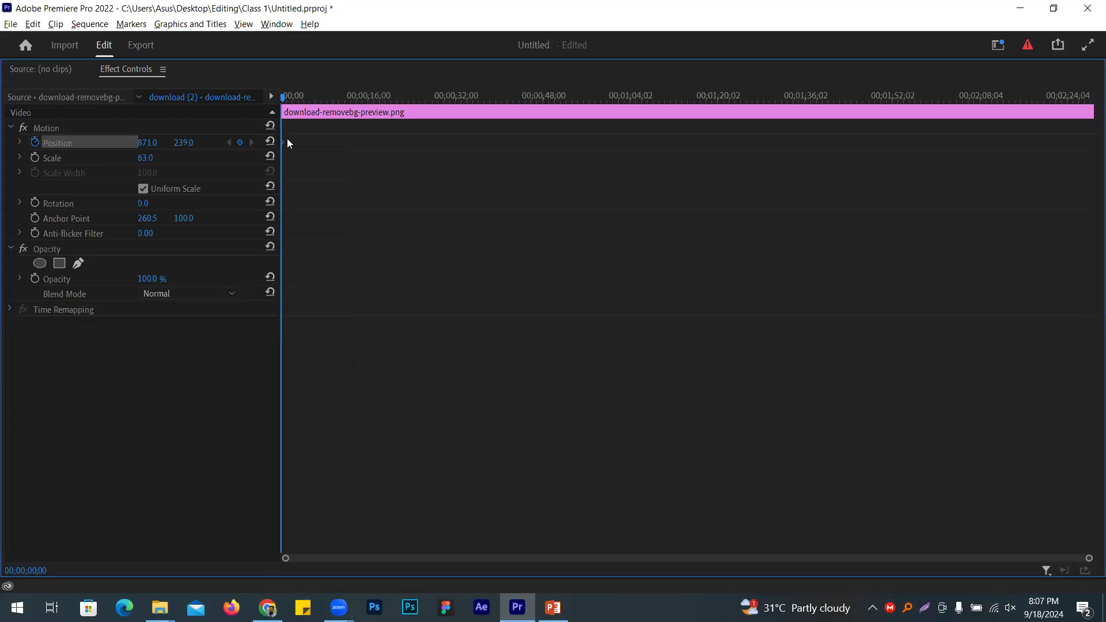
pyautogui.moveTo(282, 144); pyautogui.dragTo(547, 174)
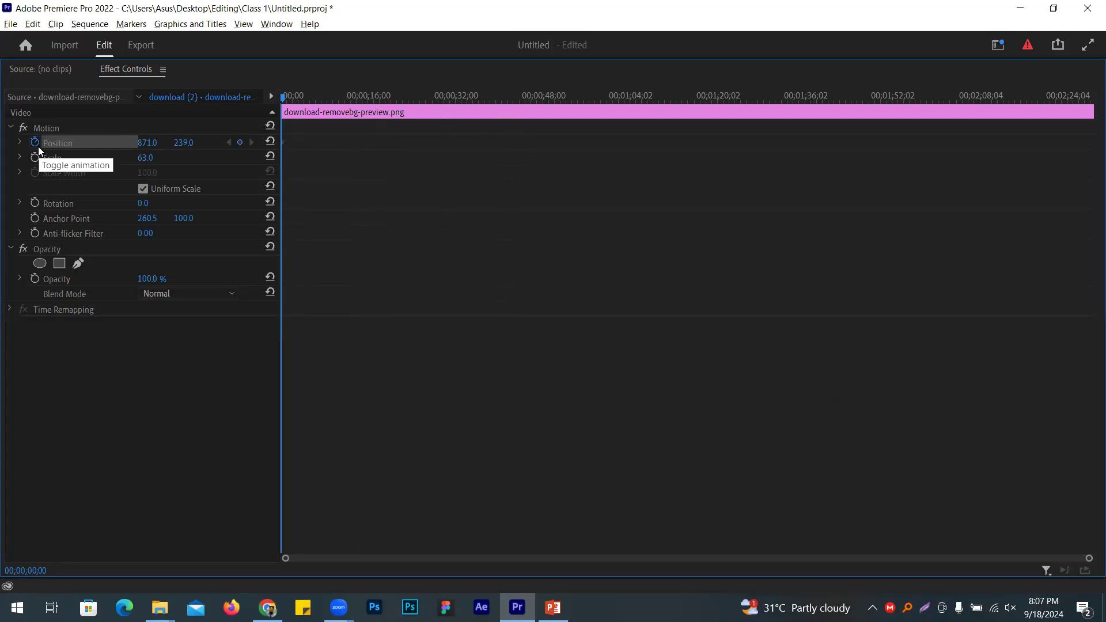
pyautogui.press('`')
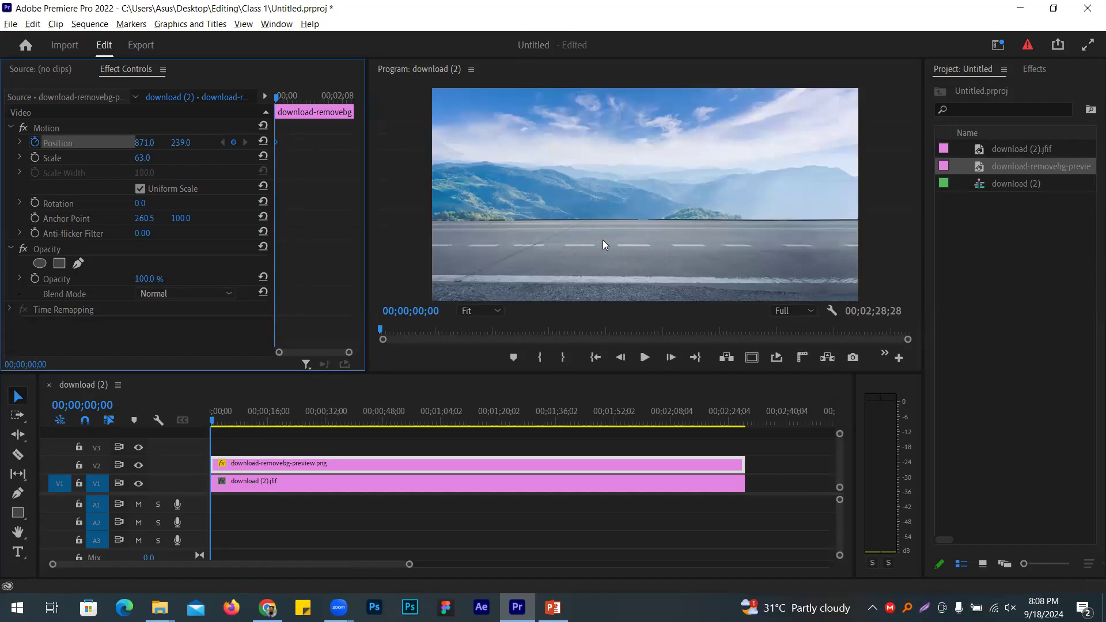
pyautogui.hotkey('ctrl', 's')
# Step: Move the playhead to 00;00;05;00
pyautogui.click(91, 408)
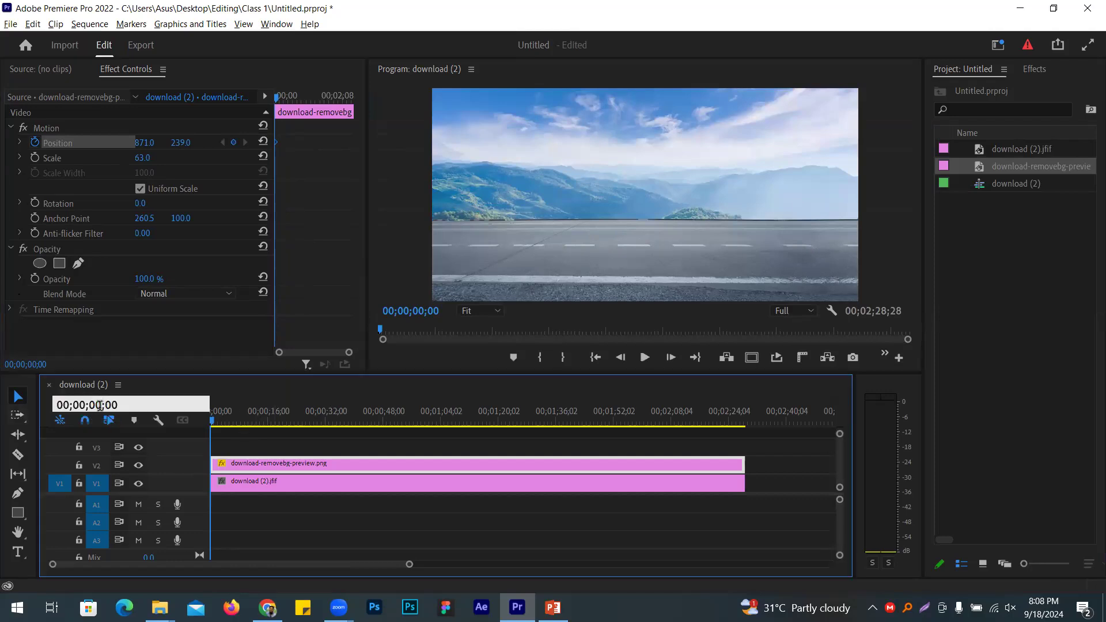
pyautogui.moveTo(122, 405); pyautogui.dragTo(60, 405)
pyautogui.click(120, 405)
pyautogui.doubleClick(114, 406)
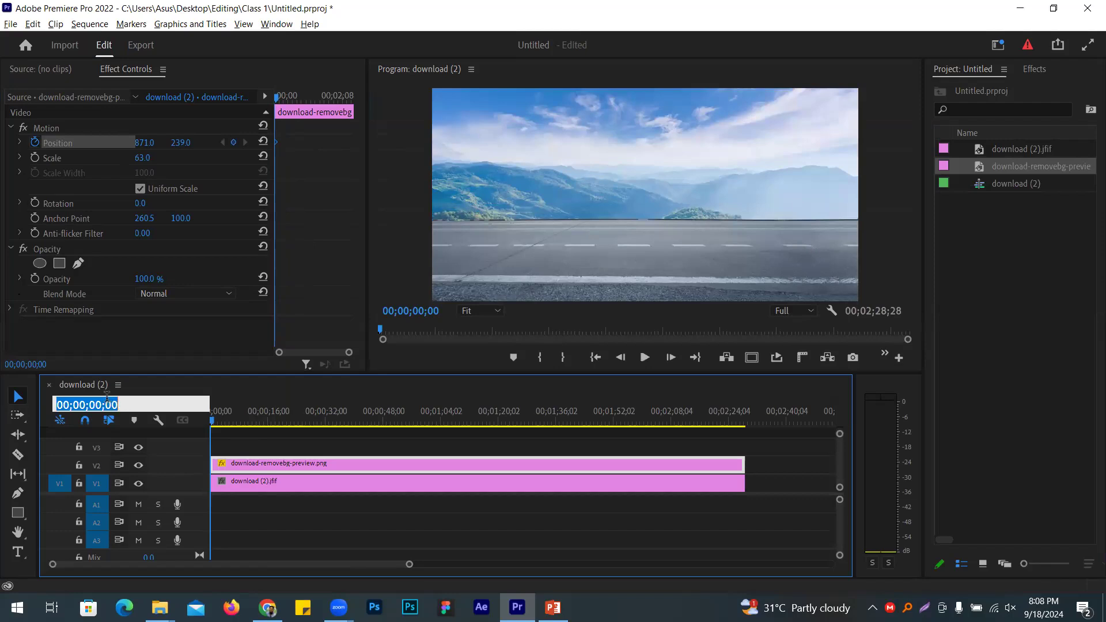
pyautogui.click(97, 404)
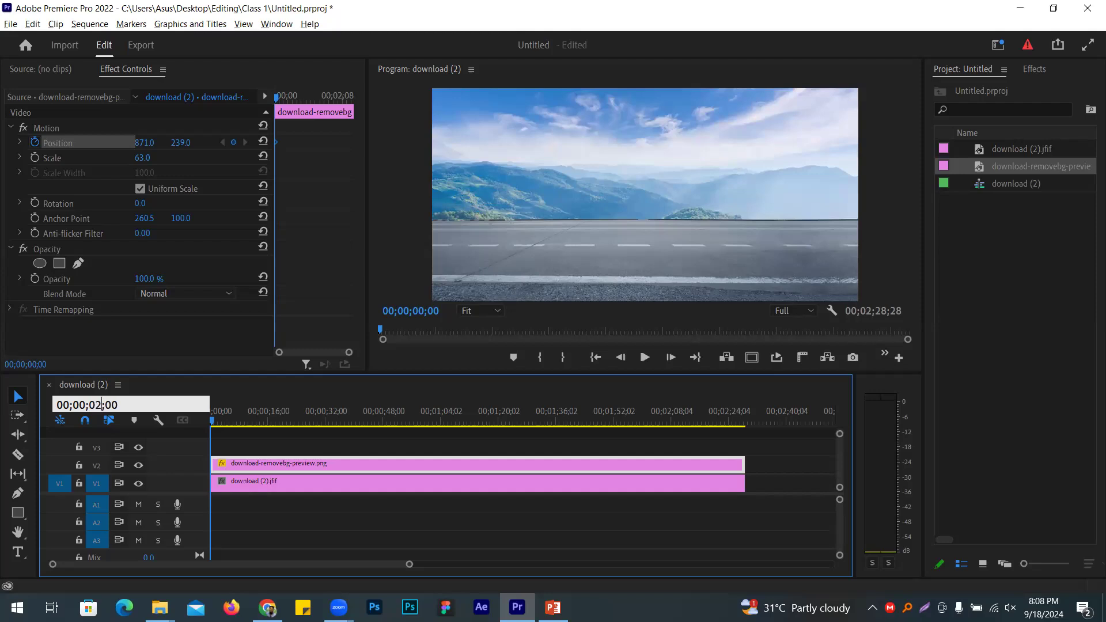
pyautogui.press('BackSpace')
pyautogui.write('5')
pyautogui.press('Return')
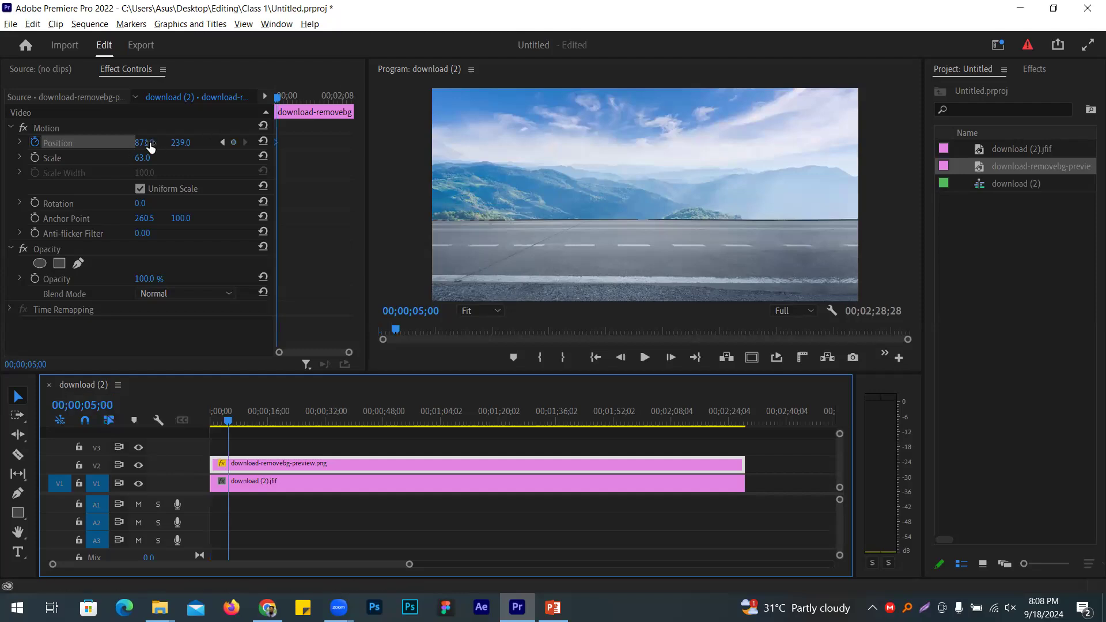
# Step: Slide the bus to mid-road at position 357, 239 for a second keyframe
pyautogui.moveTo(150, 147); pyautogui.dragTo(3, 147)
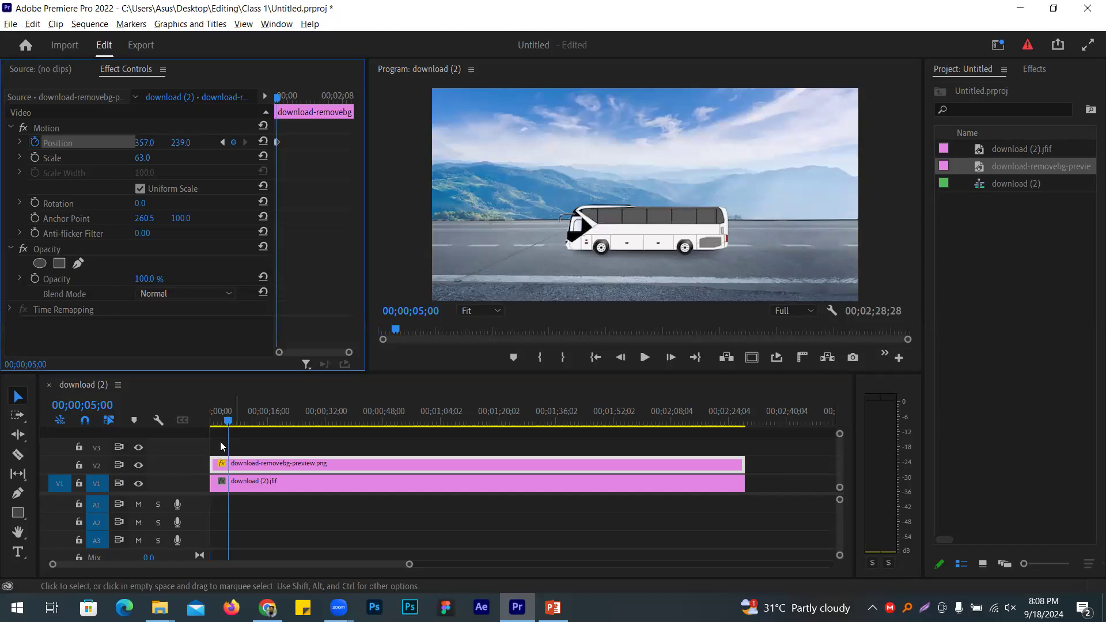
pyautogui.moveTo(347, 356); pyautogui.dragTo(319, 354)
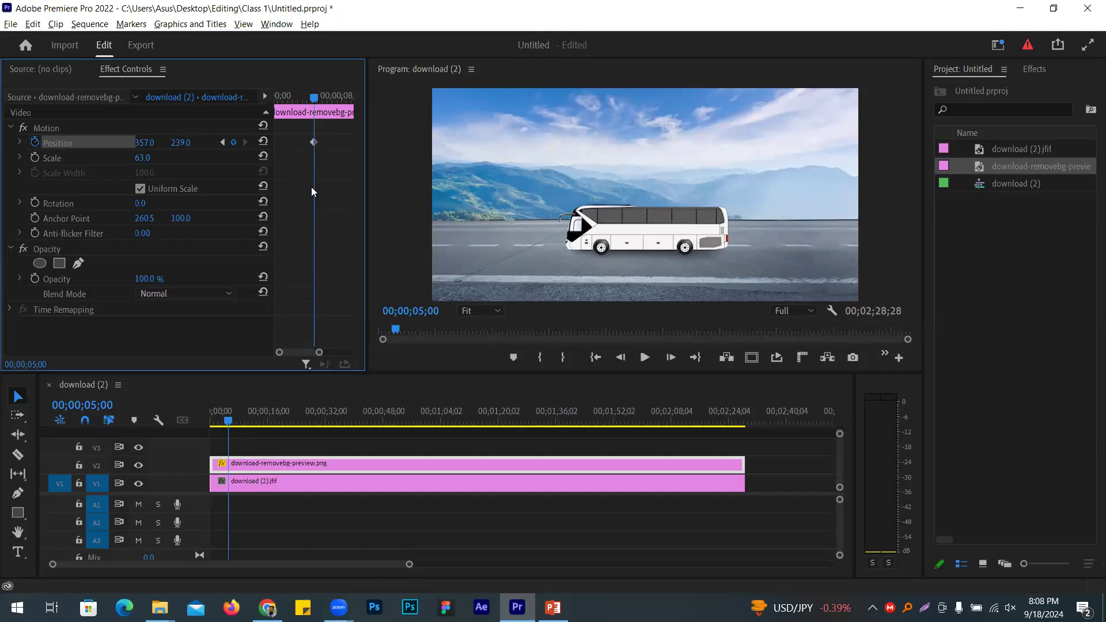
pyautogui.moveTo(317, 351); pyautogui.dragTo(321, 352)
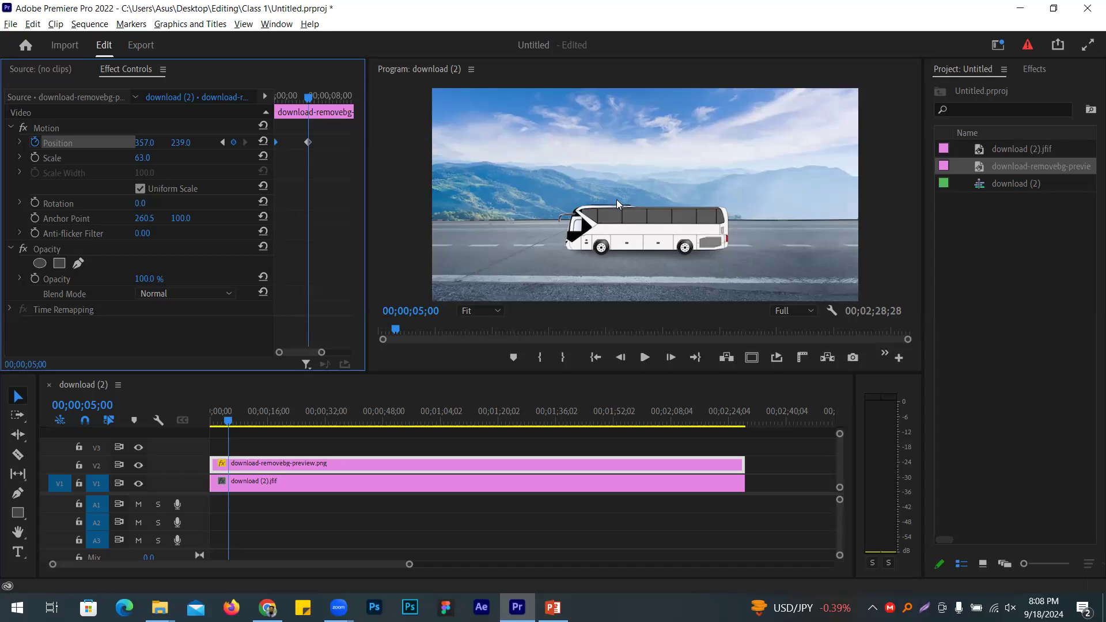
pyautogui.click(84, 406)
pyautogui.click(101, 405)
# Step: At 00;00;10;00, add a Position keyframe holding the bus in place
pyautogui.moveTo(101, 405); pyautogui.dragTo(92, 406)
pyautogui.press('BackSpace')
pyautogui.press('BackSpace')
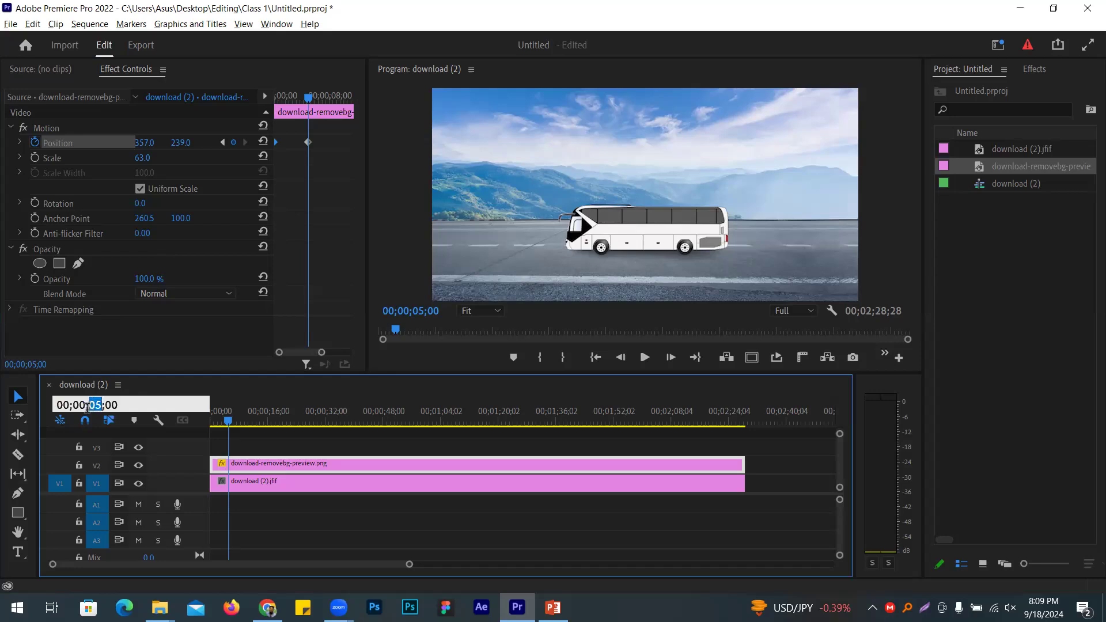
pyautogui.write('10')
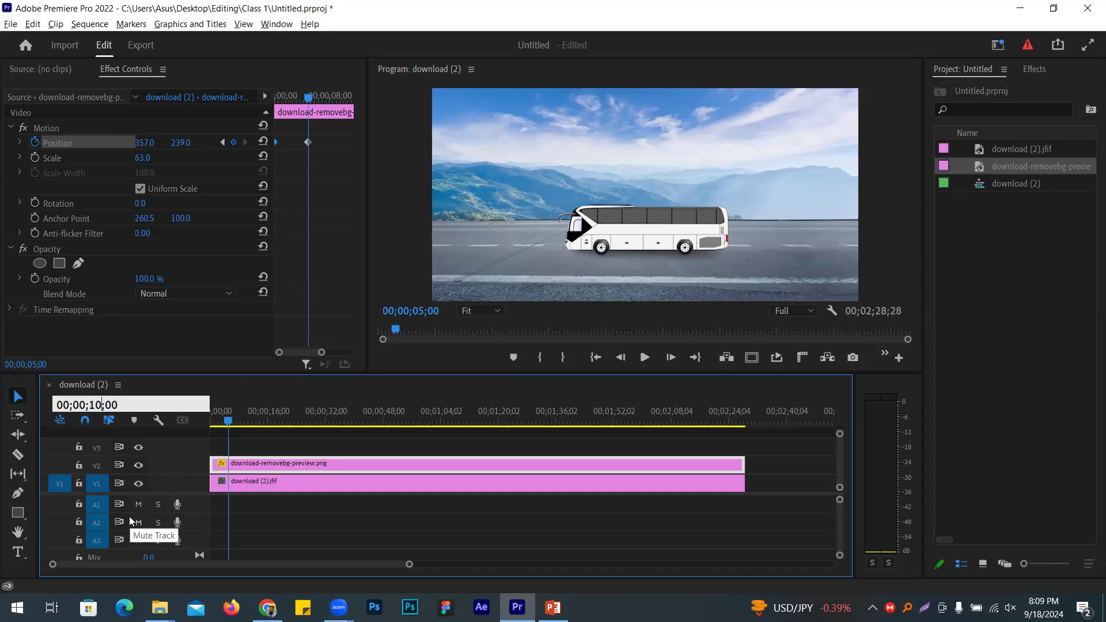
pyautogui.press('Return')
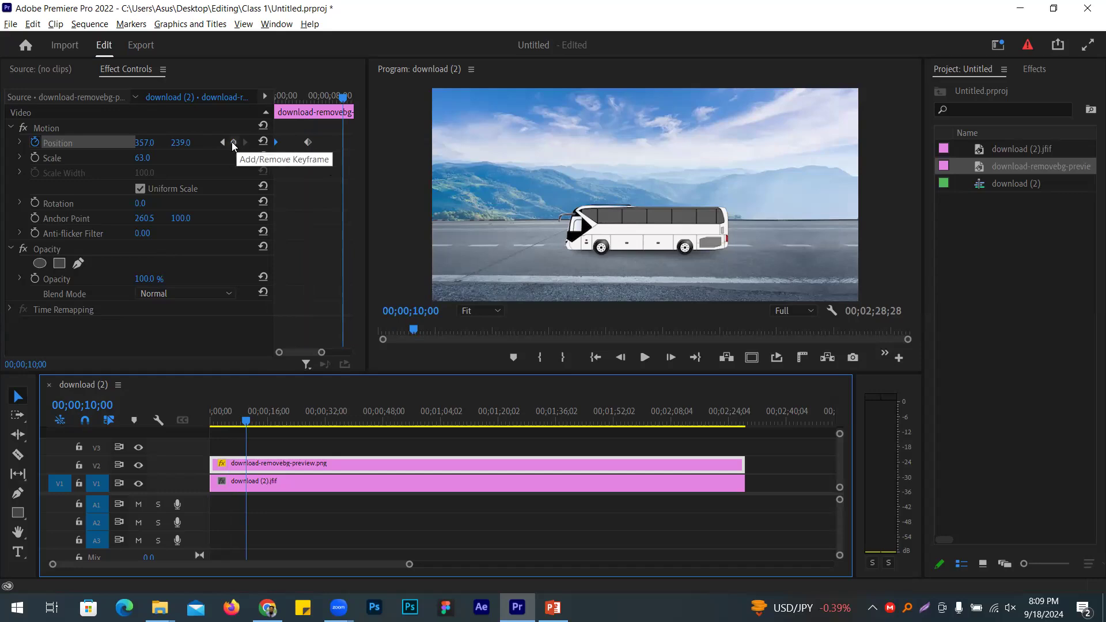
pyautogui.click(233, 142)
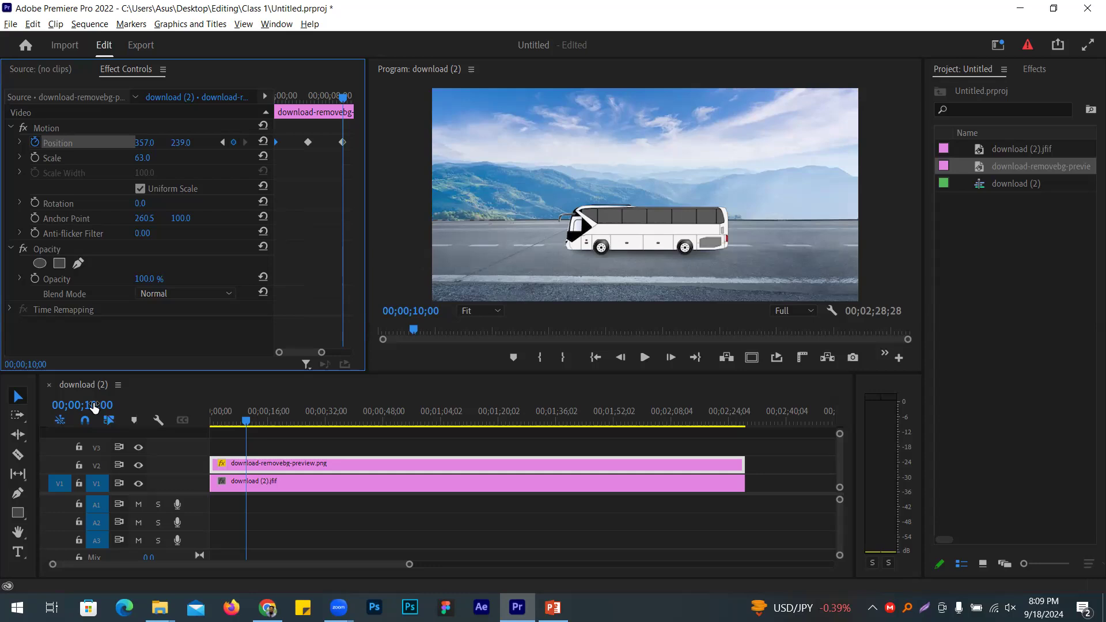
# Step: At 00;00;15;00, move the bus off the left edge (X -121) and trim both clips there
pyautogui.click(94, 406)
pyautogui.click(94, 404)
pyautogui.press('BackSpace')
pyautogui.write('5')
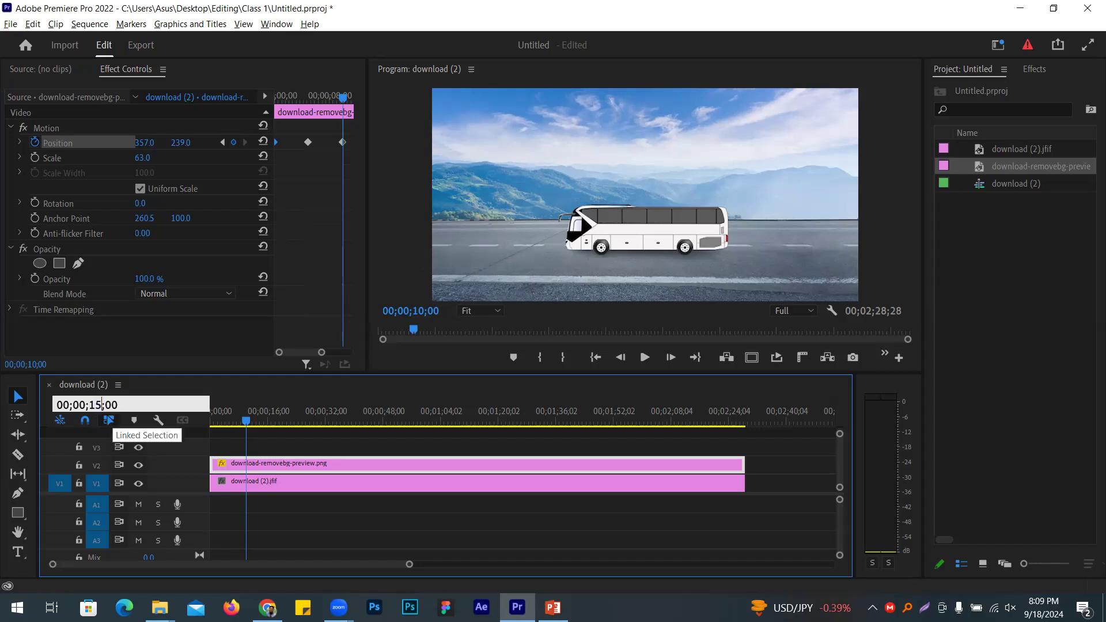
pyautogui.press('Return')
pyautogui.moveTo(152, 151); pyautogui.dragTo(27, 150)
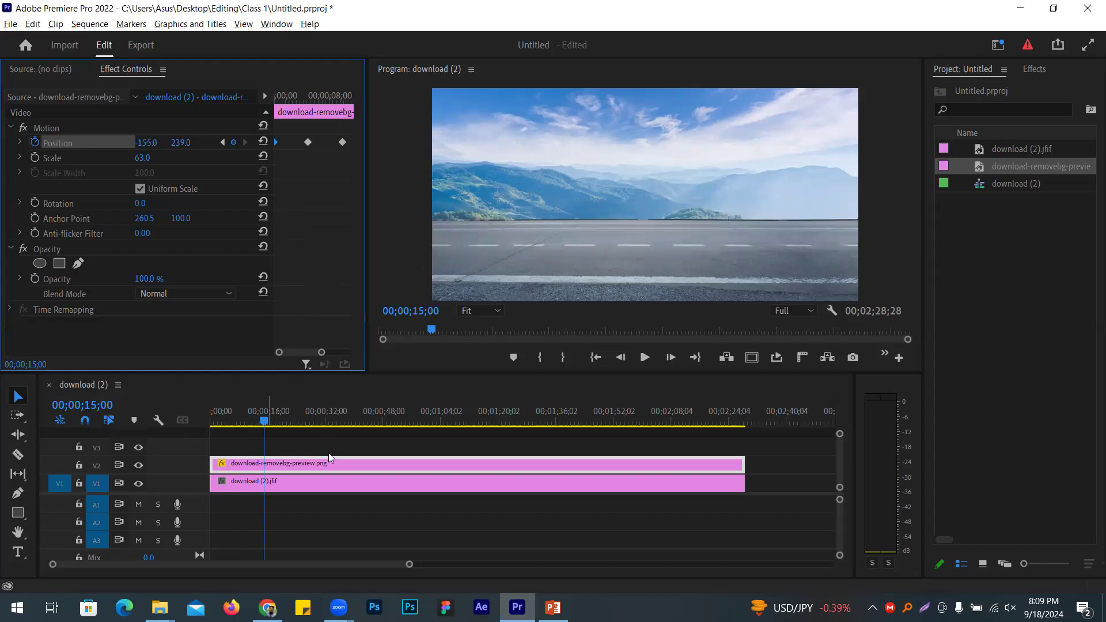
pyautogui.moveTo(771, 448); pyautogui.dragTo(263, 448)
# Step: Maximize the Program monitor and play the 15-second bus animation from the beginning
pyautogui.click(397, 254)
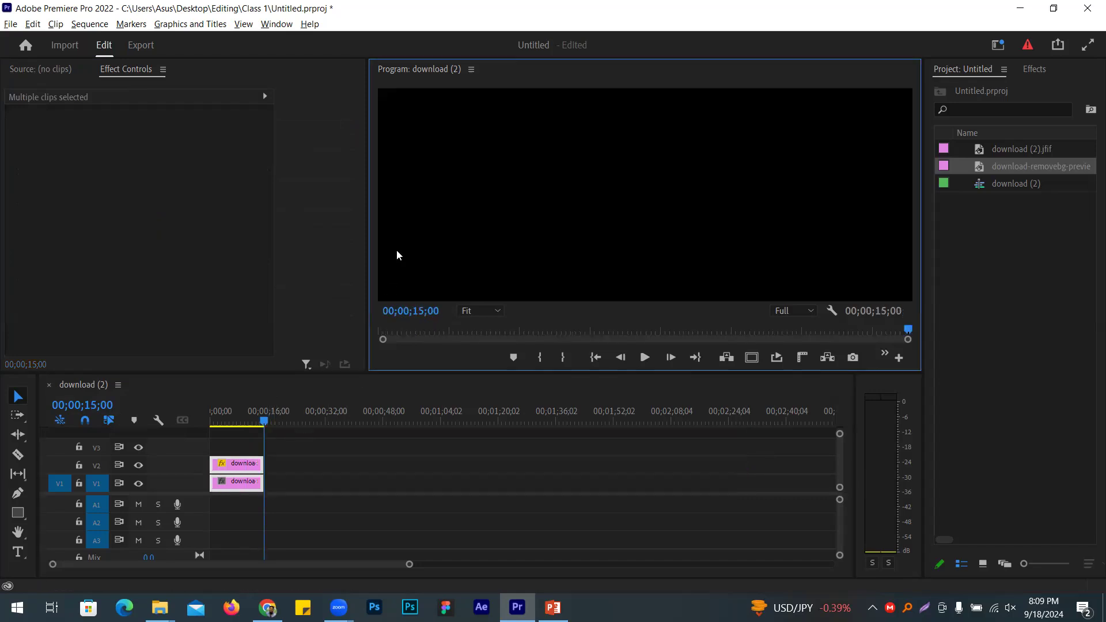
pyautogui.press('`')
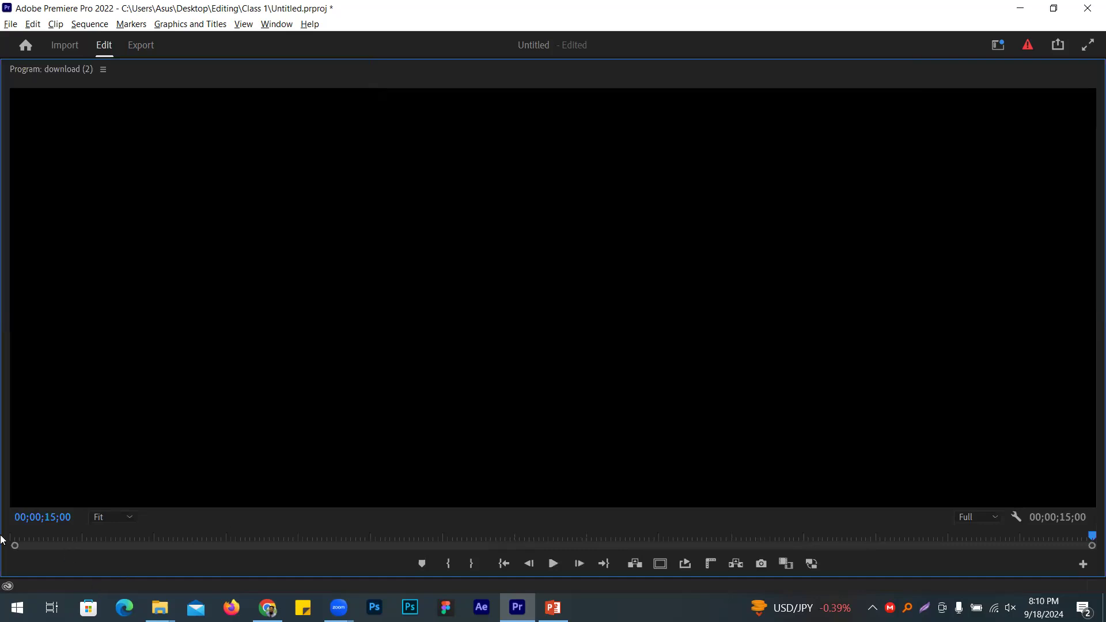
pyautogui.press('Home')
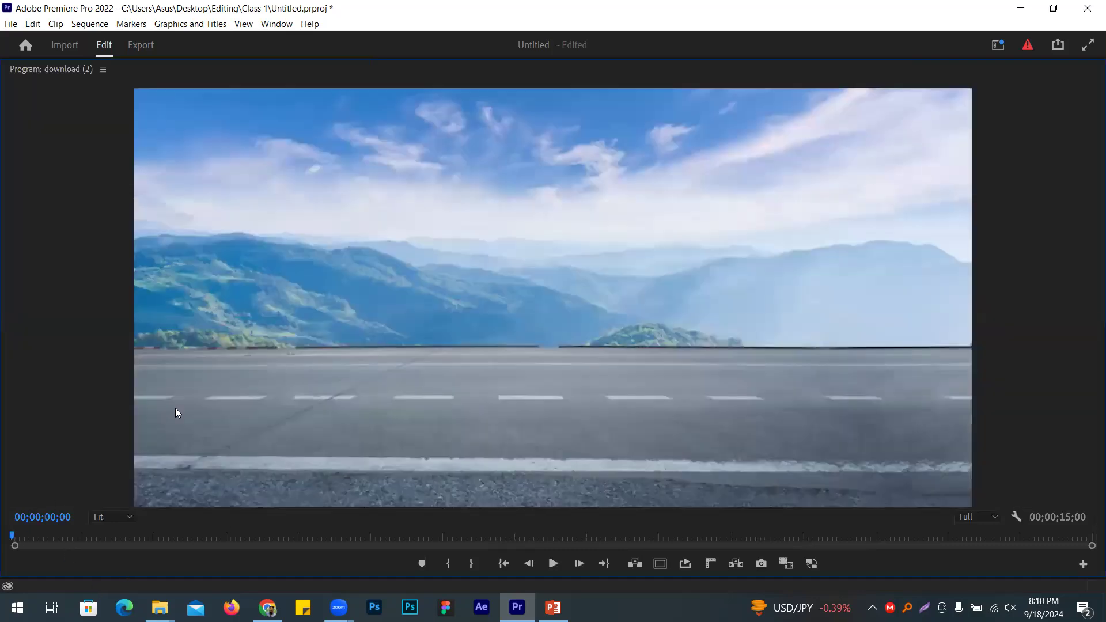
pyautogui.press('space')
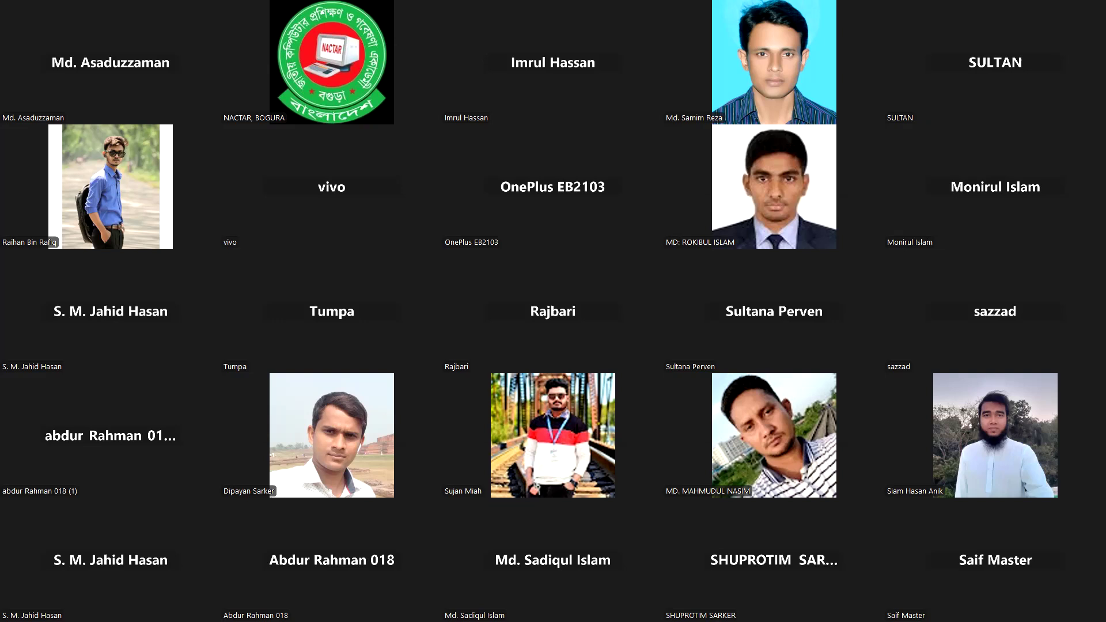
# Step: Switch from the Zoom participant gallery back to the Premiere Pro window with Alt+Tab
pyautogui.hotkey('alt', 'Tab')
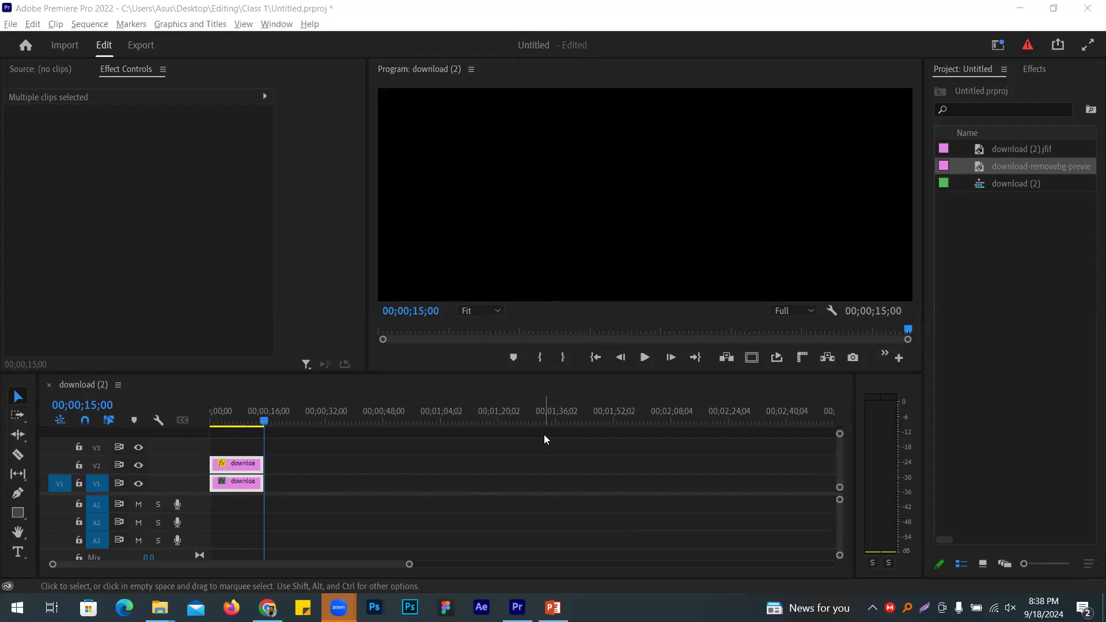
# Step: Replace the three old project items with the motivational speech MP4 from Desktop\Editing in a new sequence
pyautogui.moveTo(1037, 254); pyautogui.dragTo(986, 144)
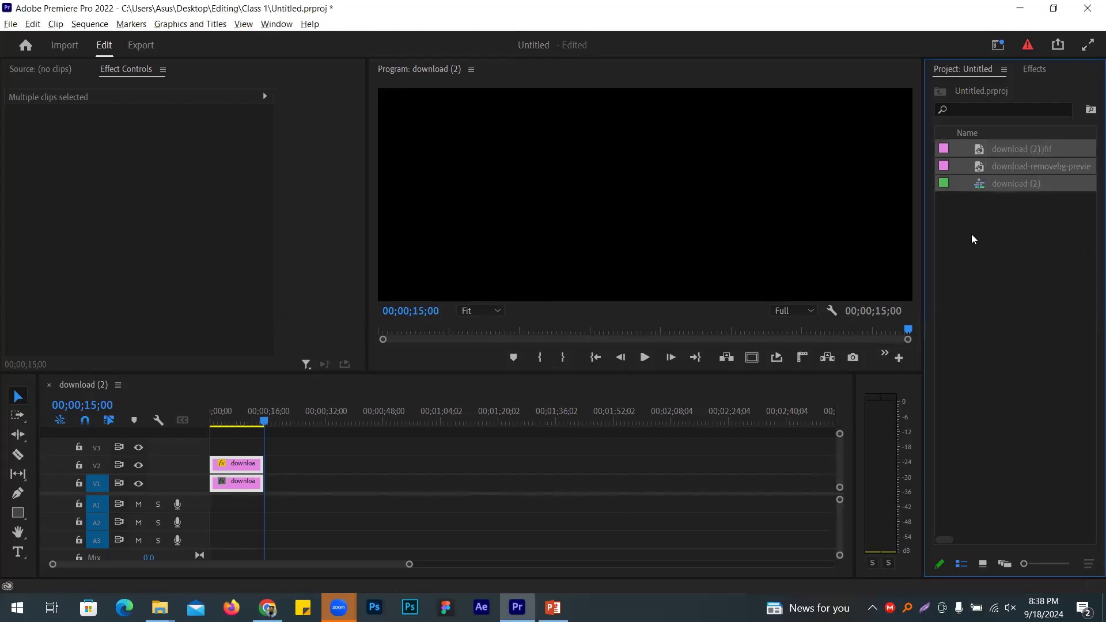
pyautogui.press('Delete')
pyautogui.hotkey('ctrl', 'i')
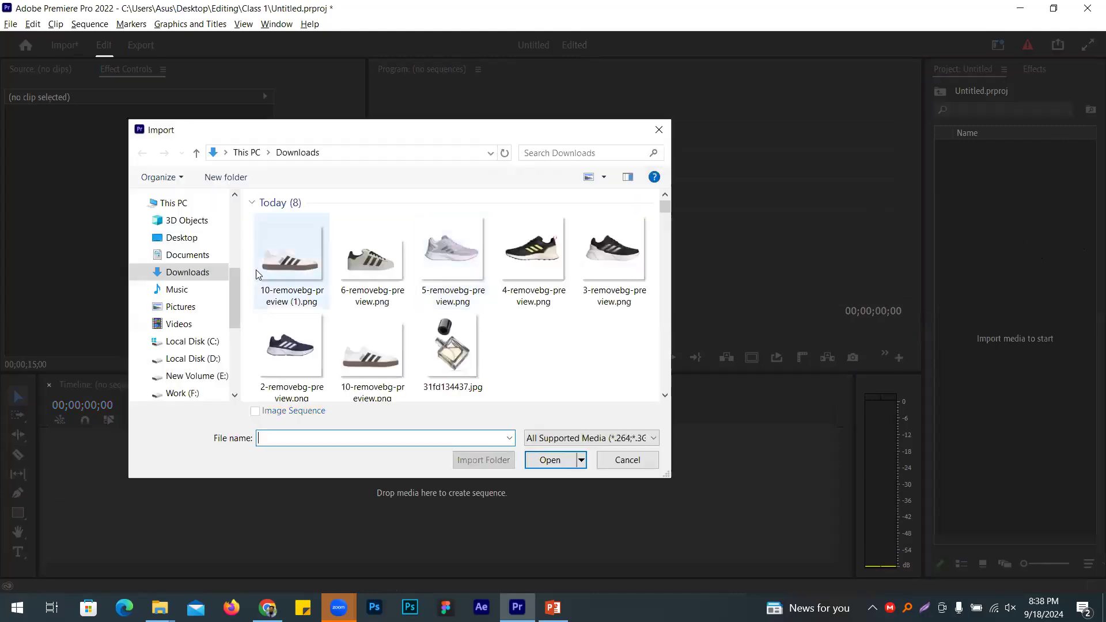
pyautogui.scroll(-2, 259, 271)
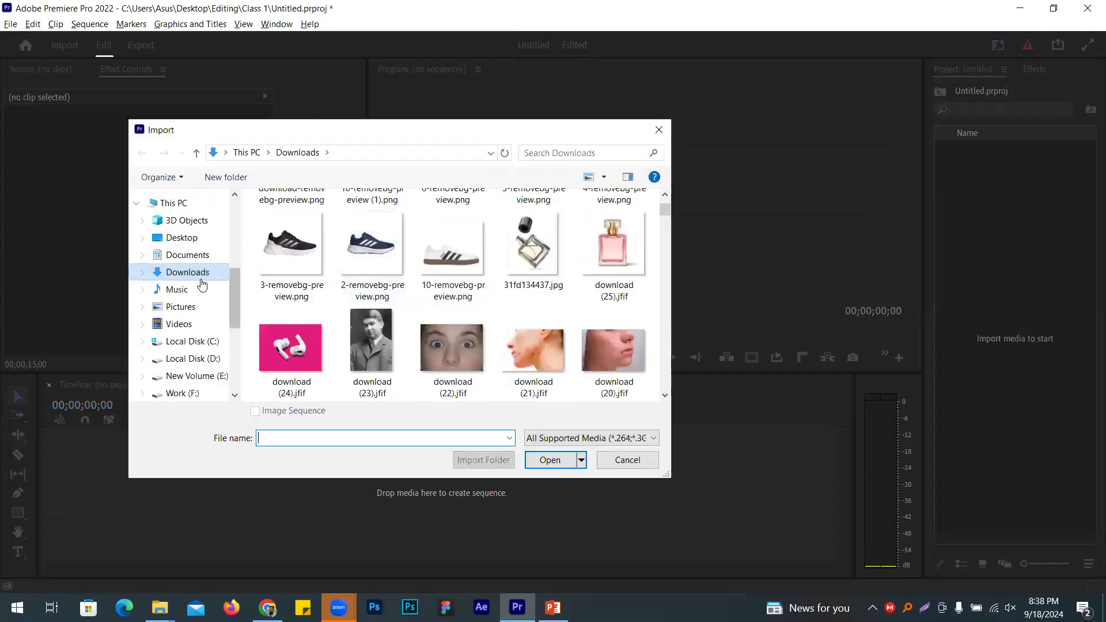
pyautogui.scroll(2, 202, 284)
pyautogui.click(182, 307)
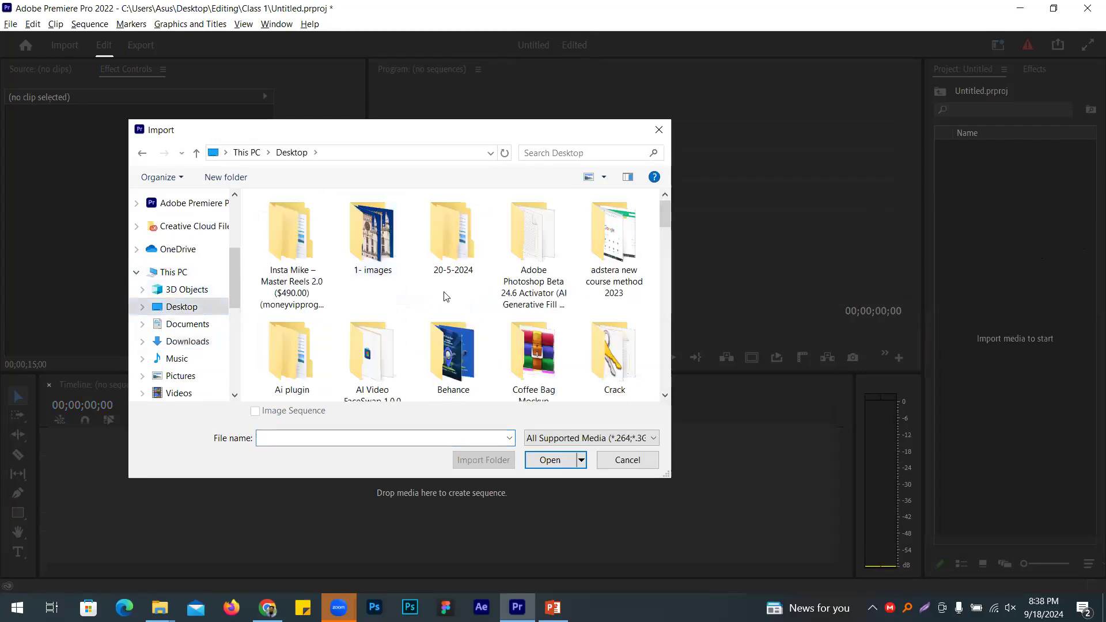
pyautogui.scroll(-2, 440, 288)
pyautogui.doubleClick(444, 268)
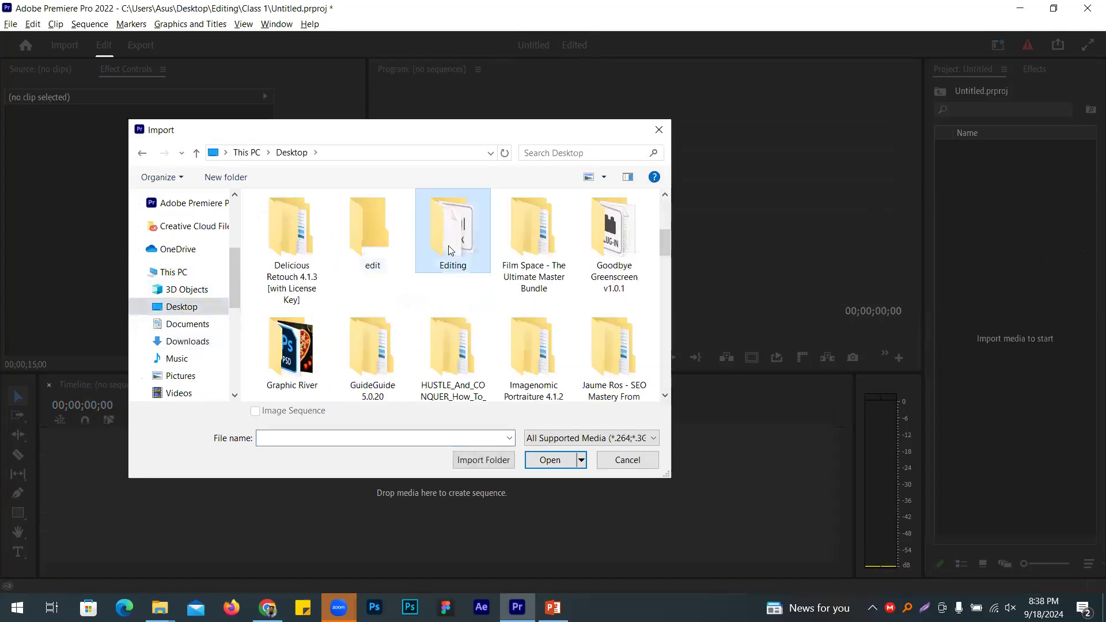
pyautogui.scroll(-3, 384, 266)
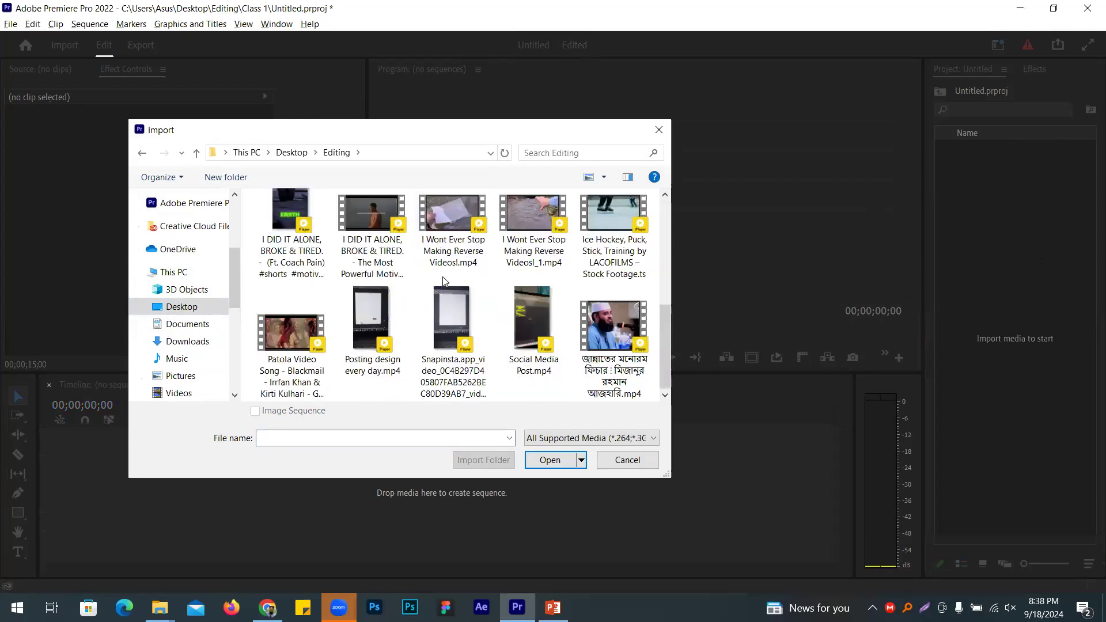
pyautogui.click(369, 252)
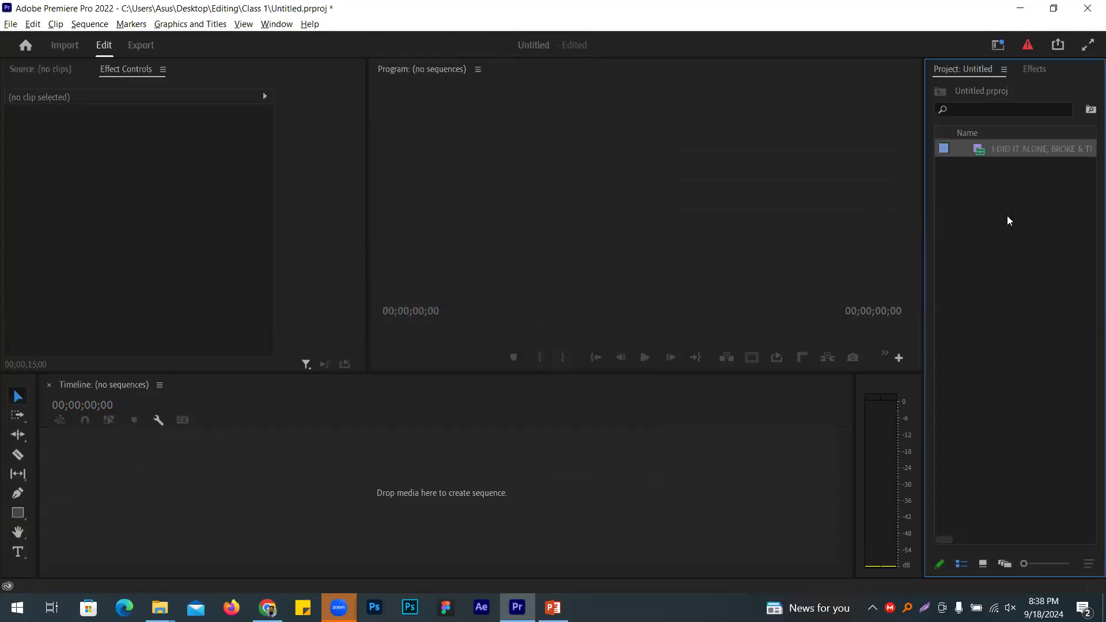
pyautogui.moveTo(1020, 151); pyautogui.dragTo(252, 456)
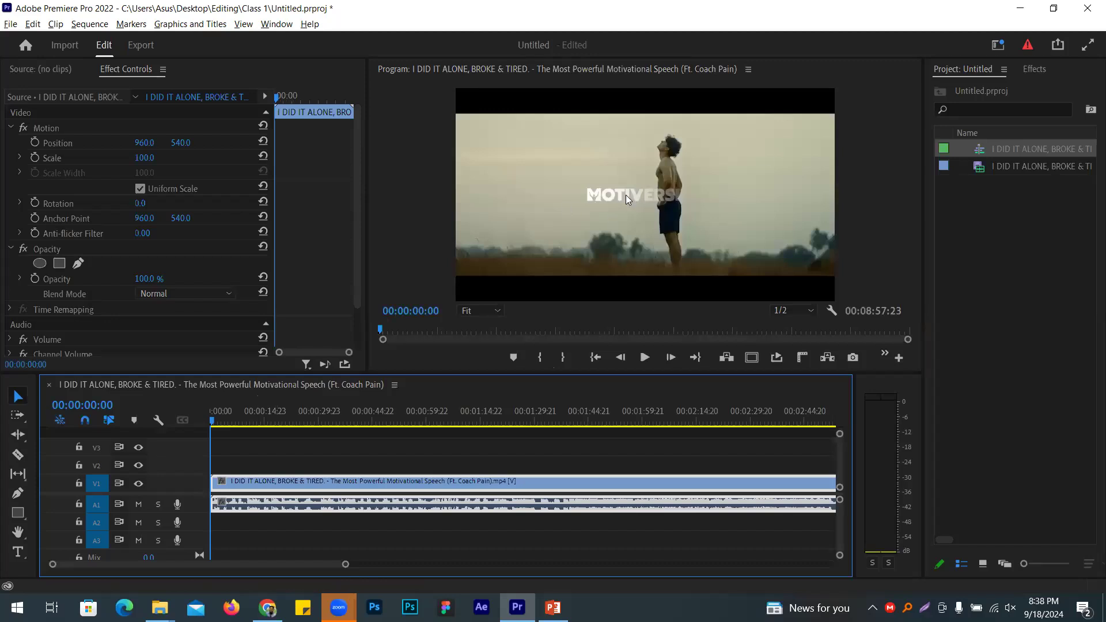
# Step: Mute track A1 and place download-removebg-preview.png from Downloads on V2 above the speech
pyautogui.click(139, 505)
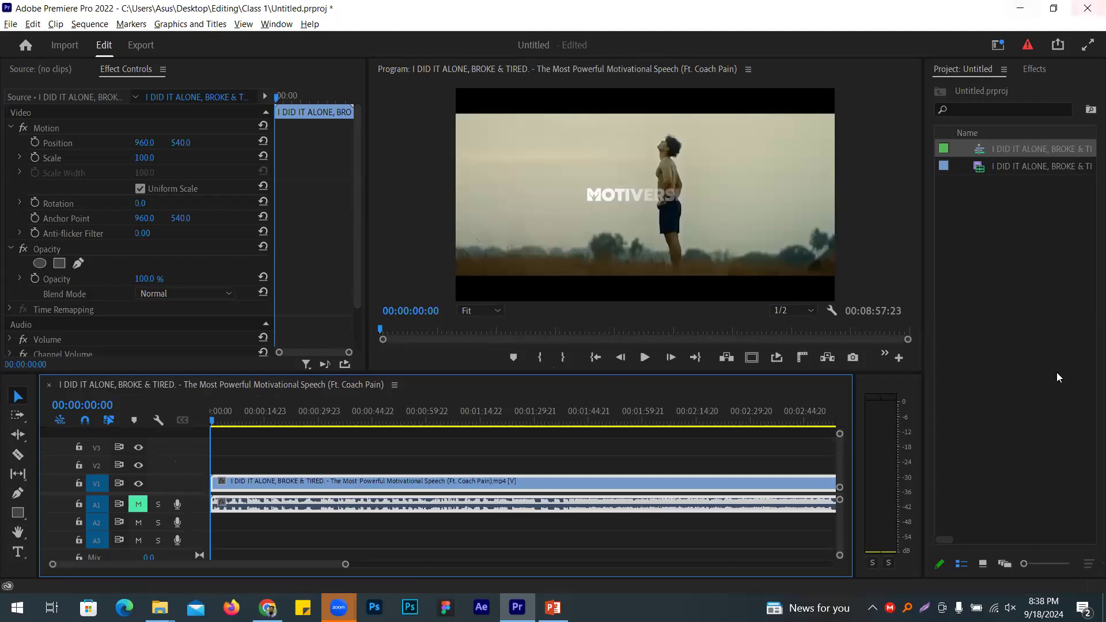
pyautogui.doubleClick(946, 206)
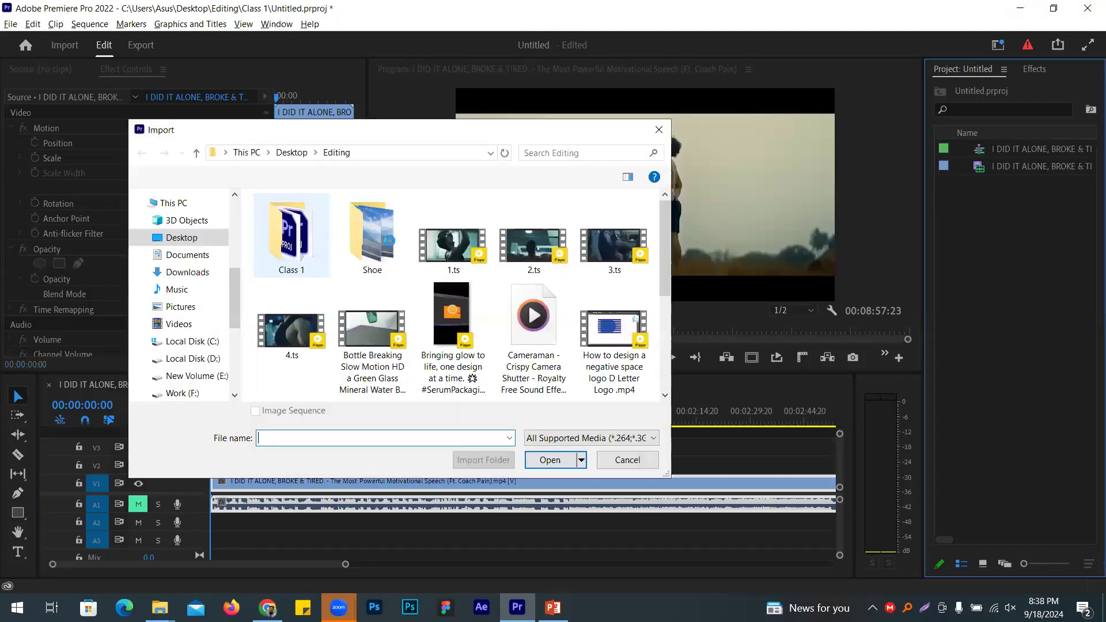
pyautogui.click(181, 272)
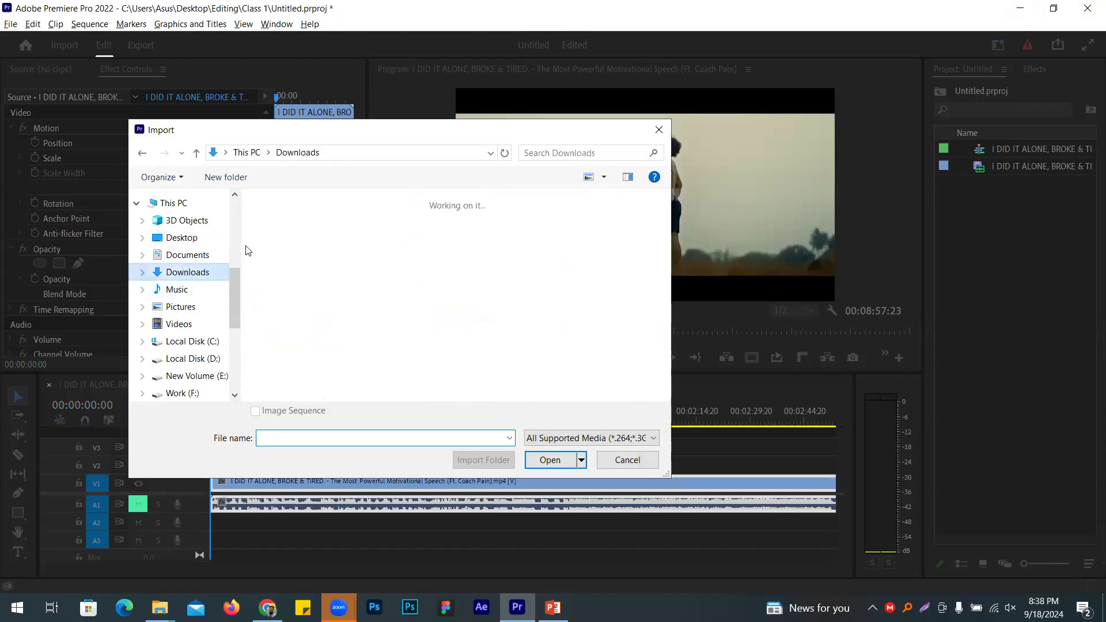
pyautogui.scroll(5, 290, 247)
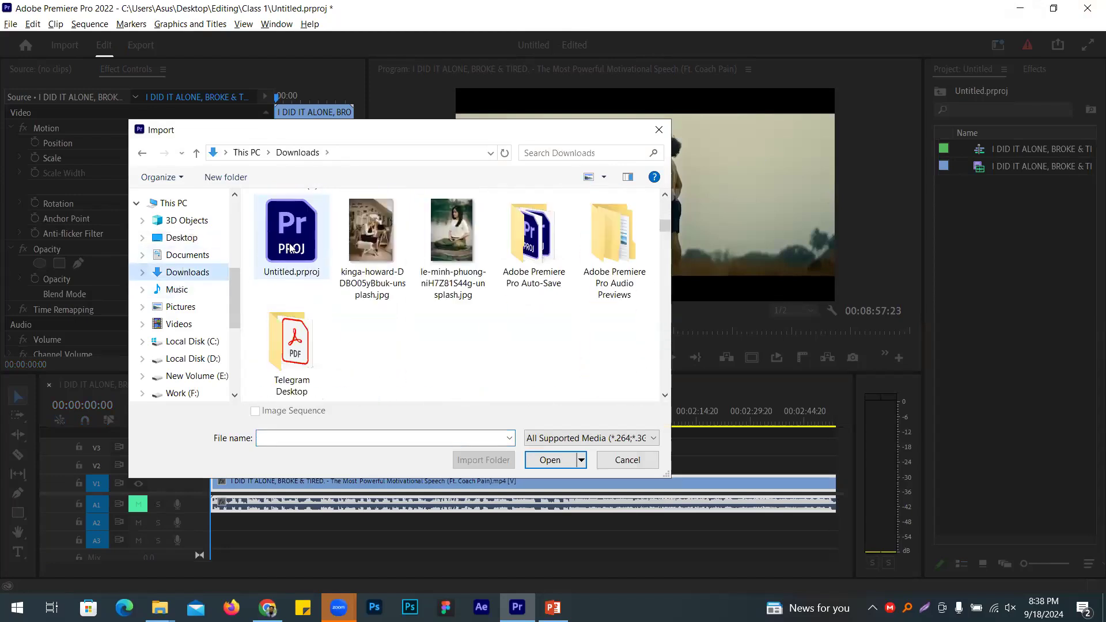
pyautogui.doubleClick(301, 266)
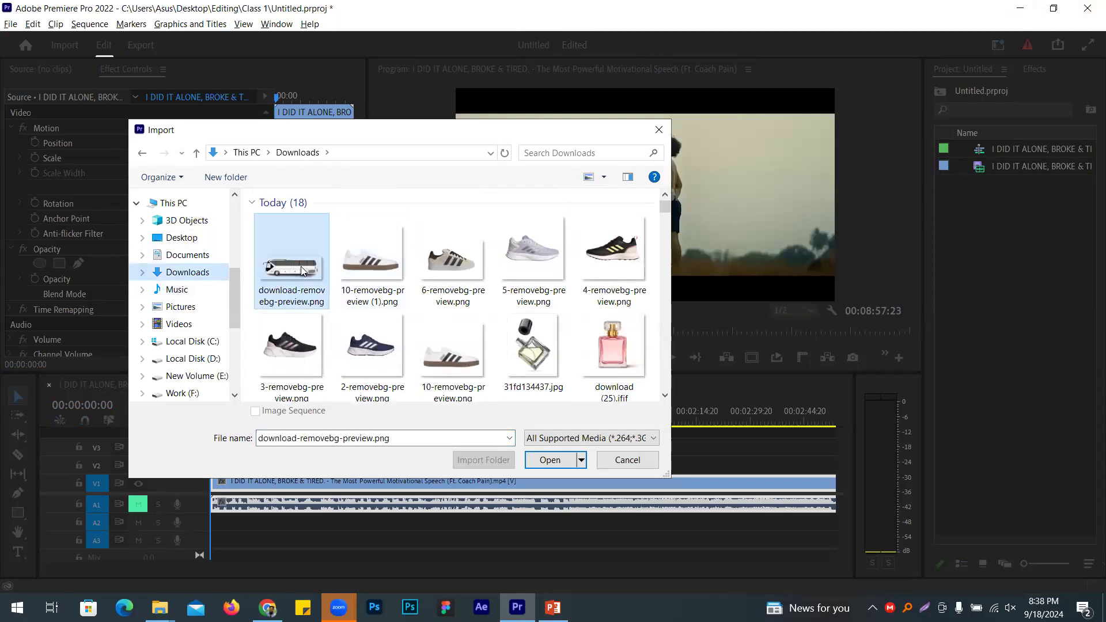
pyautogui.moveTo(1014, 152); pyautogui.dragTo(769, 480)
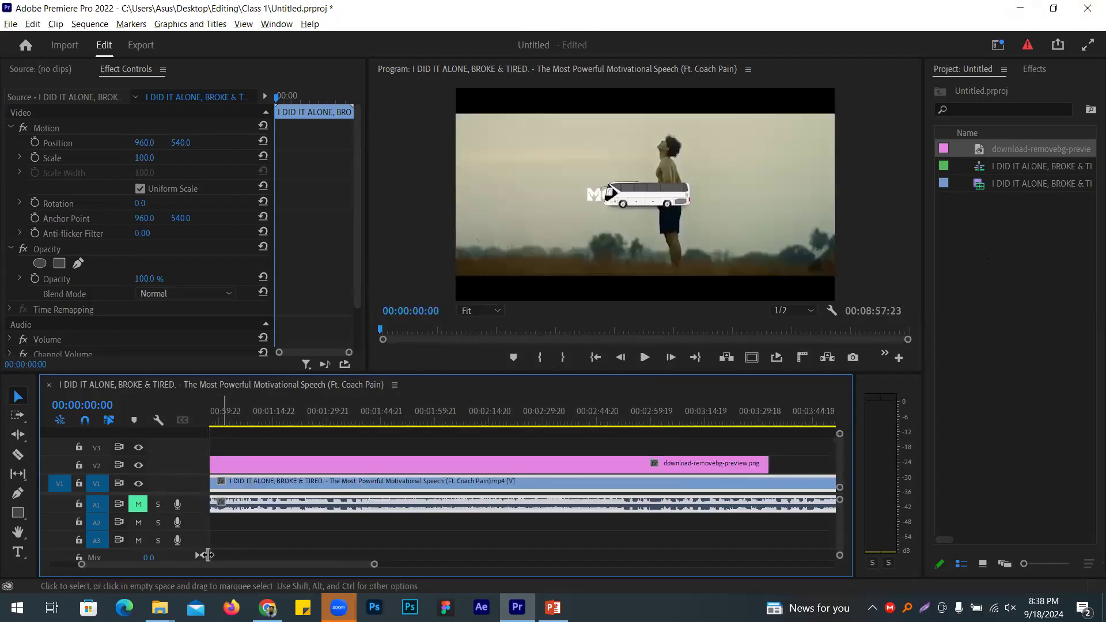
pyautogui.hscroll(-3, 200, 561)
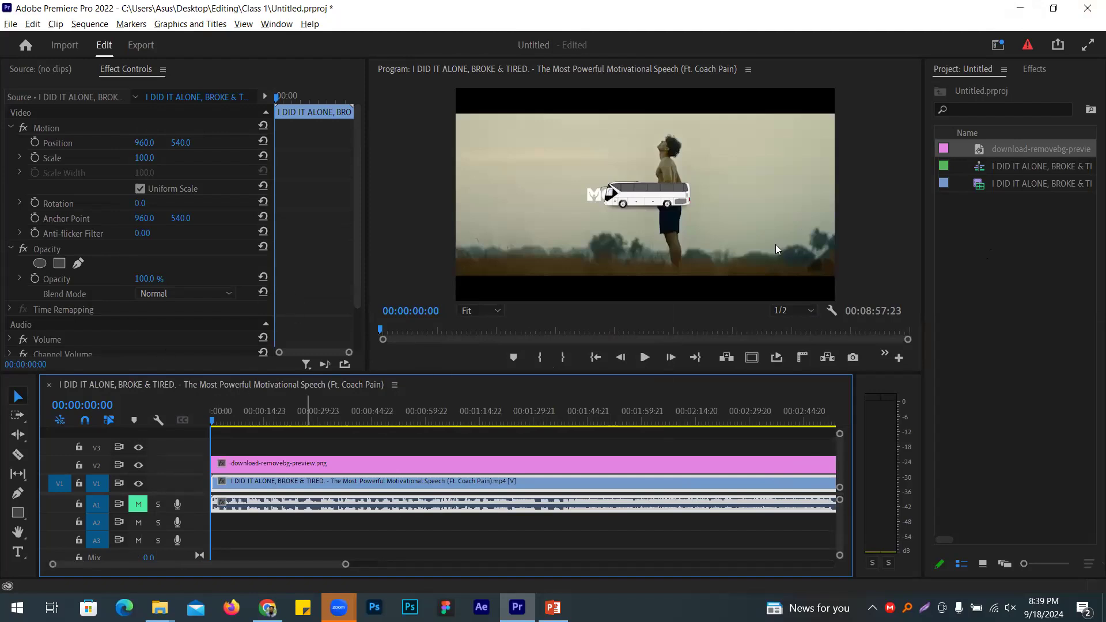
# Step: Set the bus overlay to 48% opacity, move it top-right, and keyframe Position at 1686.4, 200.7
pyautogui.click(348, 457)
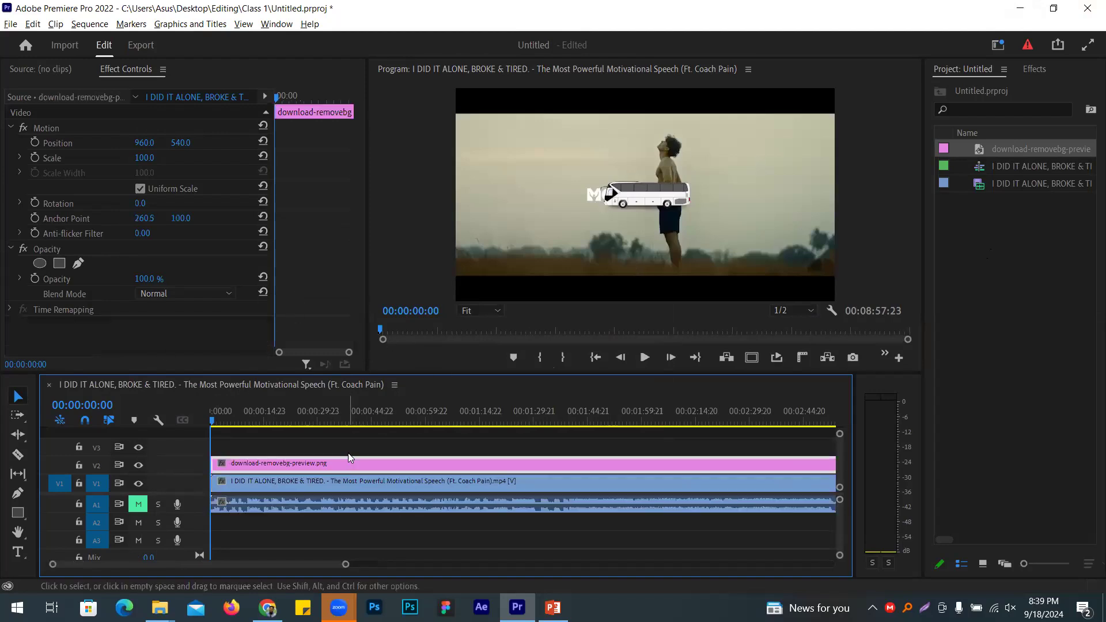
pyautogui.moveTo(144, 279)
pyautogui.mouseDown()
pyautogui.moveTo(111, 278)
pyautogui.moveTo(150, 279)
pyautogui.mouseUp()
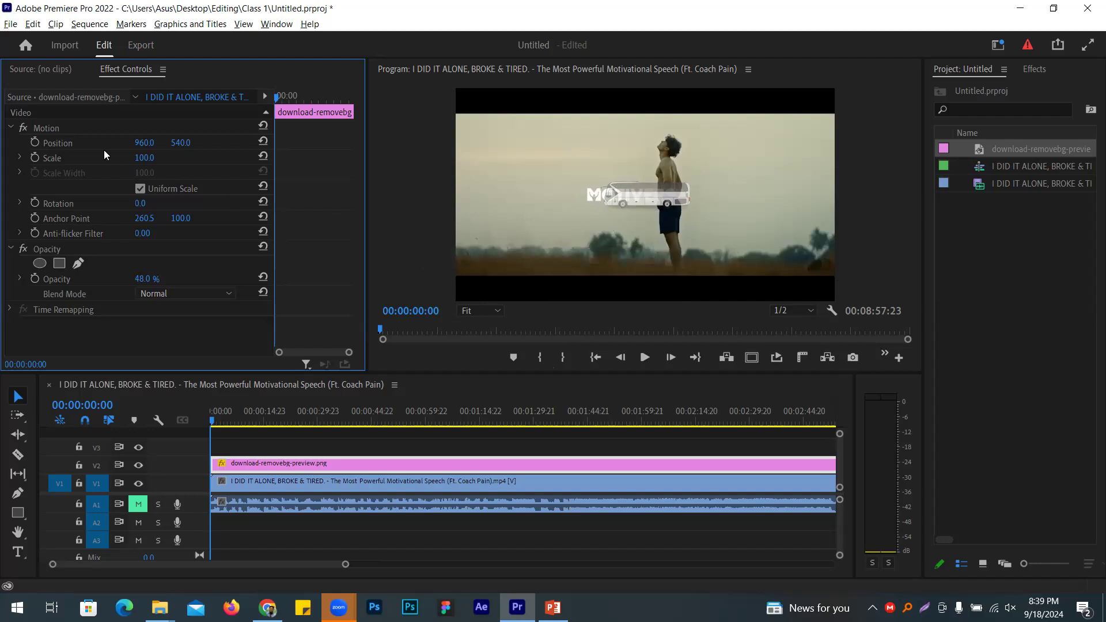
pyautogui.click(59, 128)
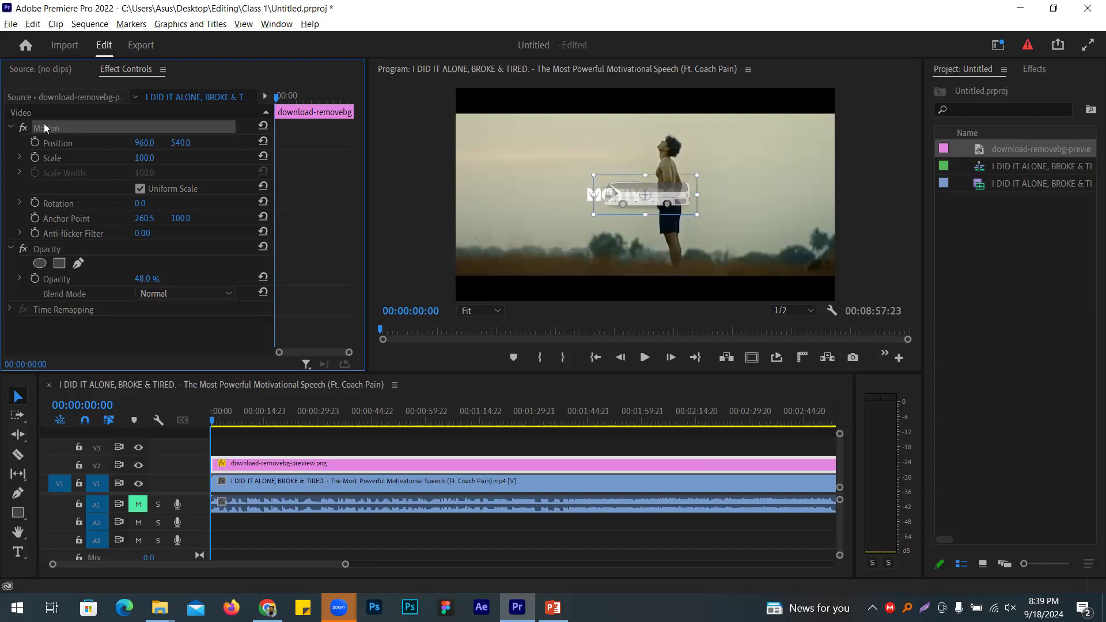
pyautogui.moveTo(674, 189); pyautogui.dragTo(817, 124)
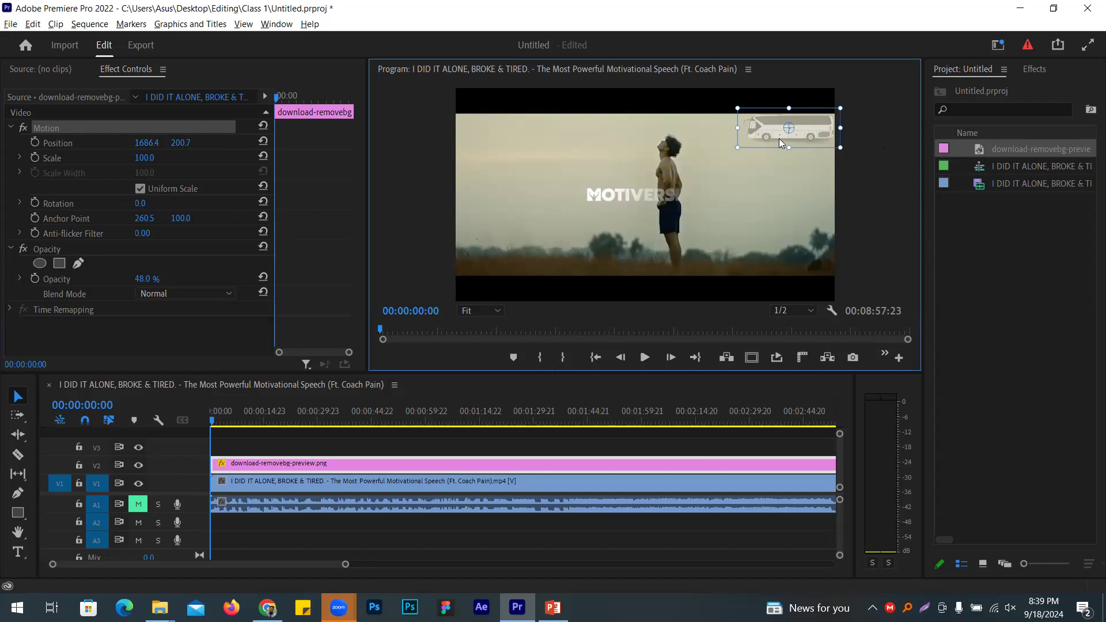
pyautogui.click(37, 141)
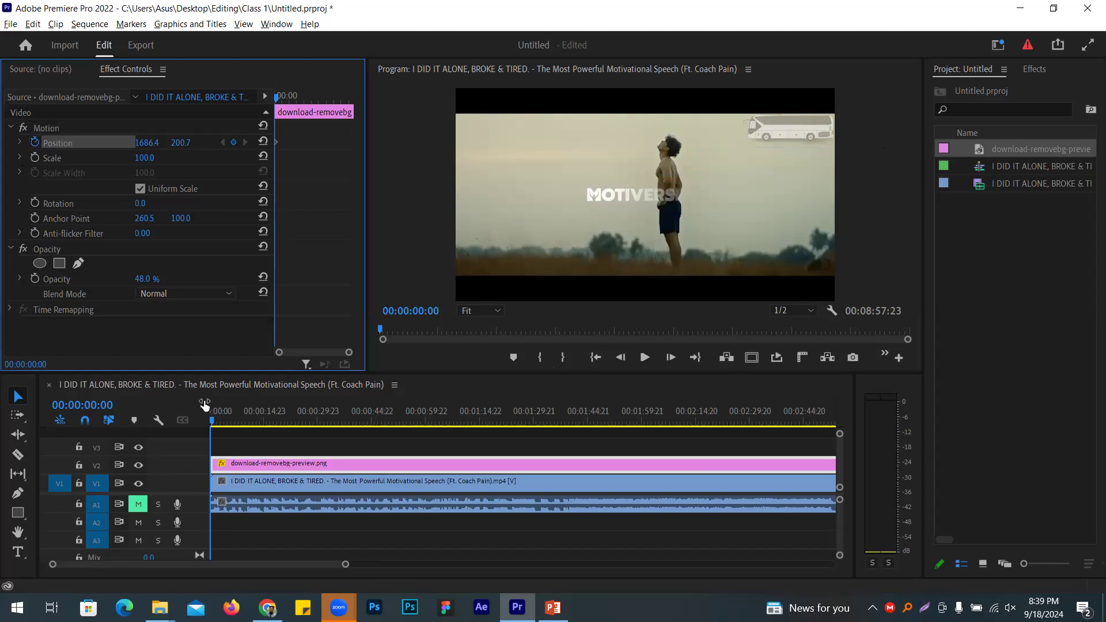
# Step: Keyframe the bus sliding left toward the top-left of the frame at the Coach Pain shot
pyautogui.click(217, 429)
pyautogui.moveTo(217, 431); pyautogui.dragTo(218, 431)
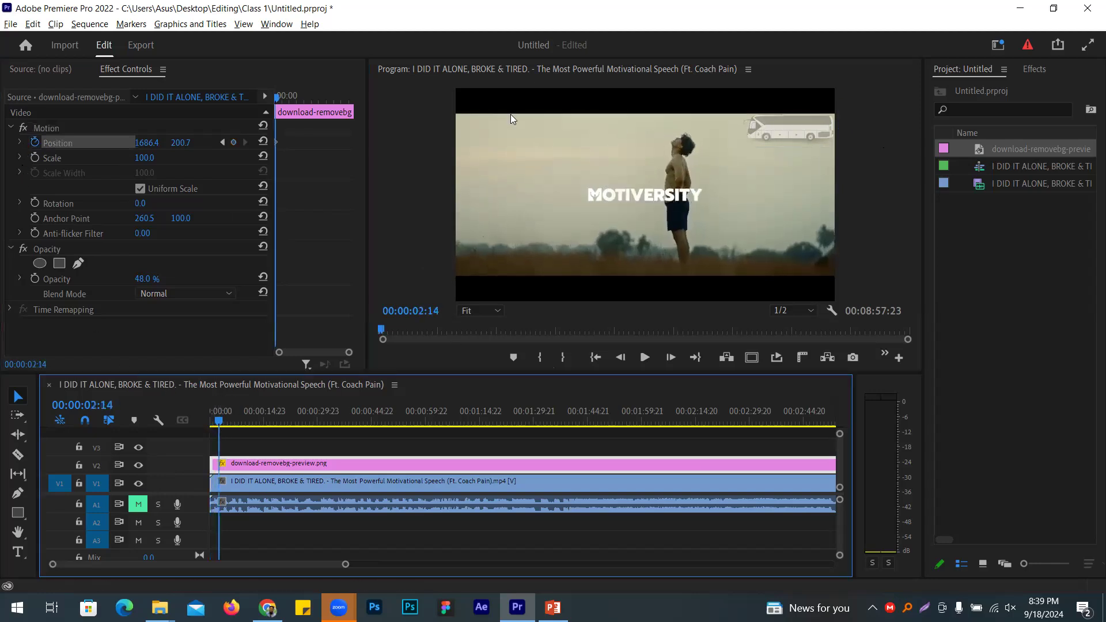
pyautogui.moveTo(143, 142); pyautogui.dragTo(5, 142)
pyautogui.click(222, 437)
pyautogui.moveTo(221, 438); pyautogui.dragTo(226, 426)
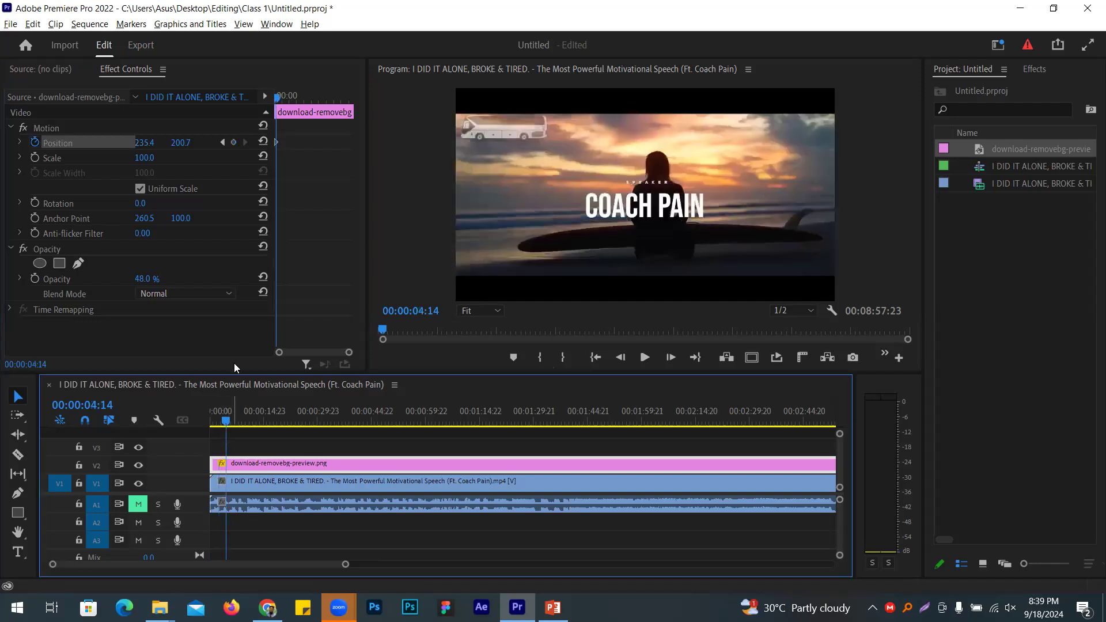
pyautogui.click(236, 145)
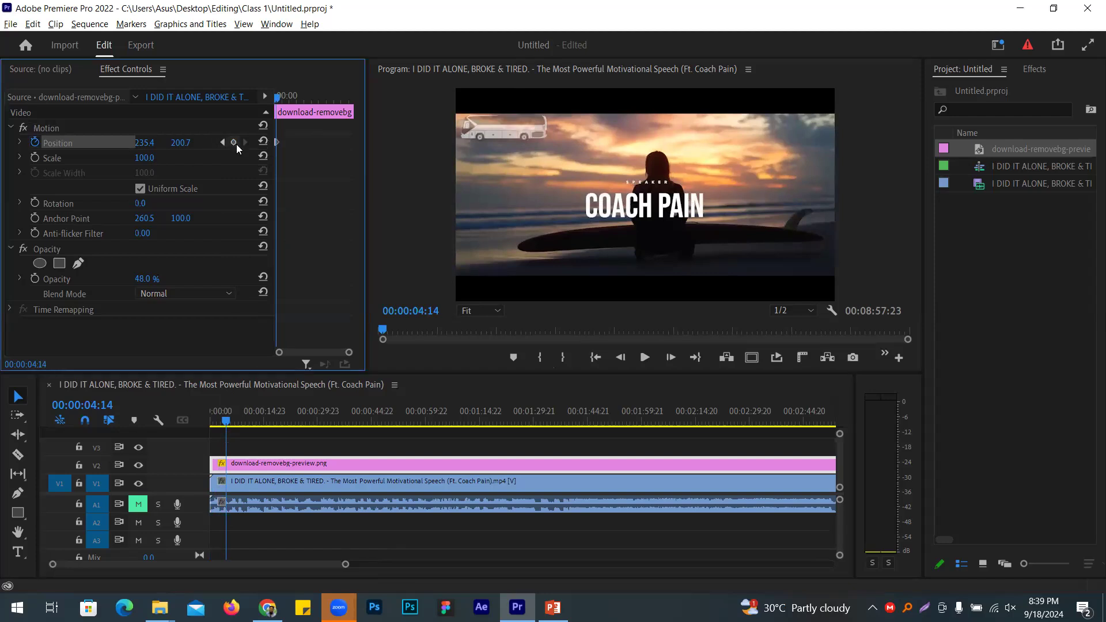
# Step: Add a Position keyframe dropping the bus to the lower-left corner around 8.5 seconds
pyautogui.click(230, 435)
pyautogui.moveTo(230, 435); pyautogui.dragTo(235, 435)
pyautogui.moveTo(178, 142); pyautogui.dragTo(207, 142)
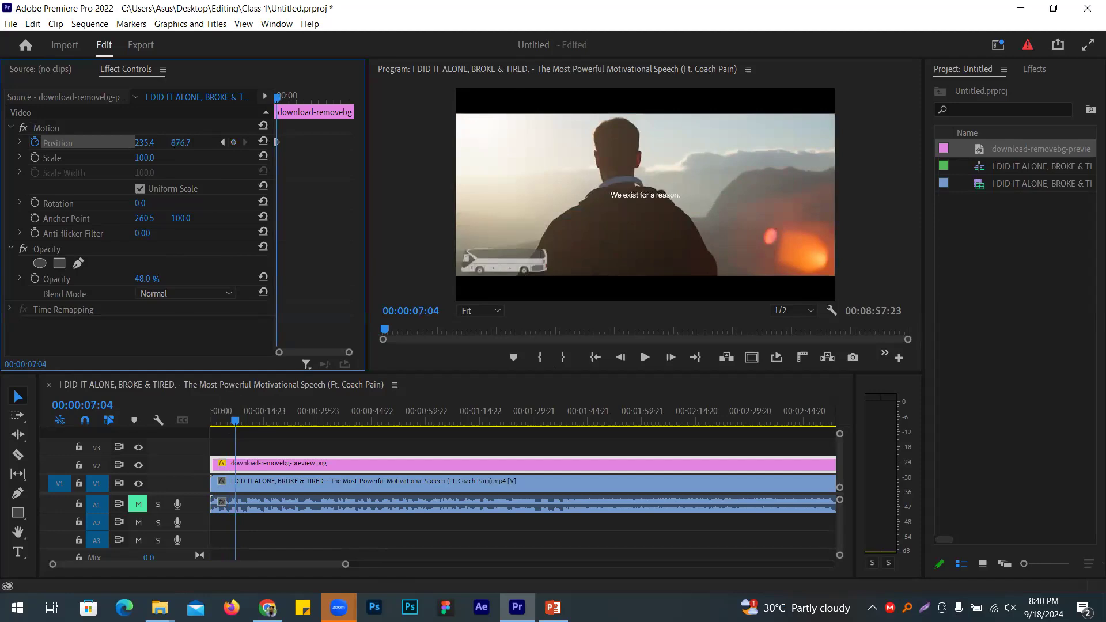
pyautogui.click(239, 449)
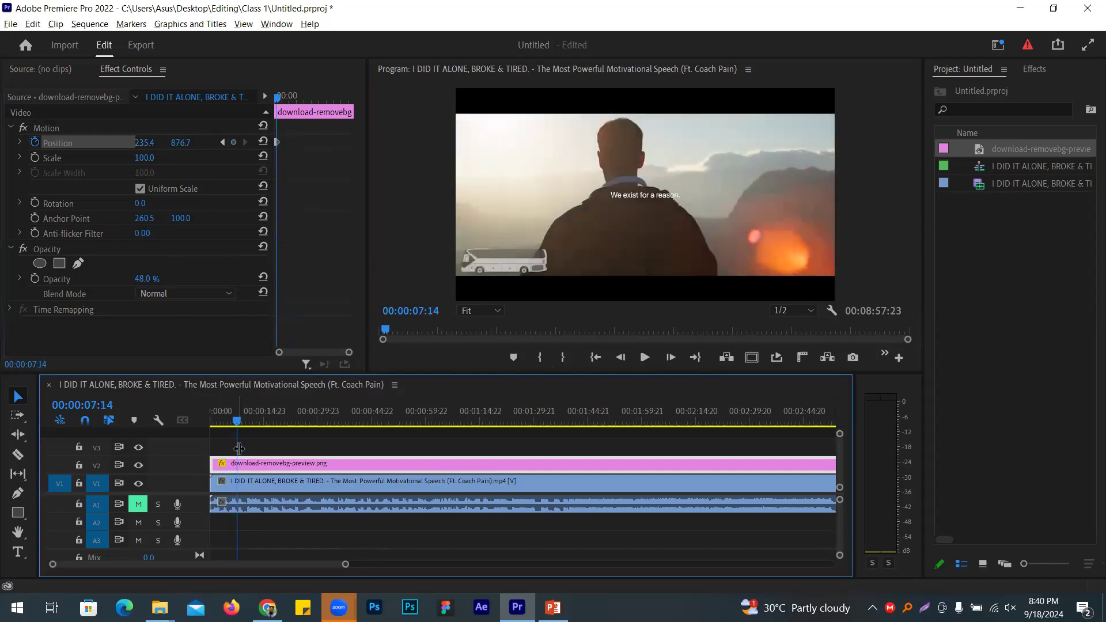
pyautogui.moveTo(239, 449); pyautogui.dragTo(241, 449)
pyautogui.click(233, 143)
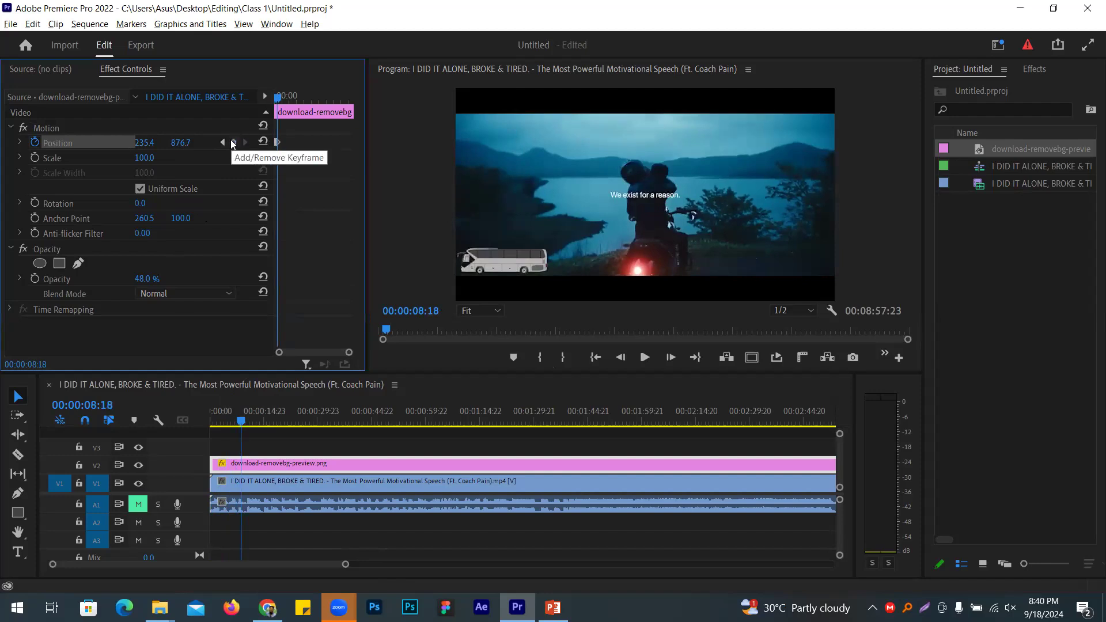
# Step: Keyframe the bus to the lower-right around 13 seconds, then back to lower-left near 18 seconds
pyautogui.moveTo(243, 453); pyautogui.dragTo(253, 452)
pyautogui.moveTo(144, 142); pyautogui.dragTo(228, 142)
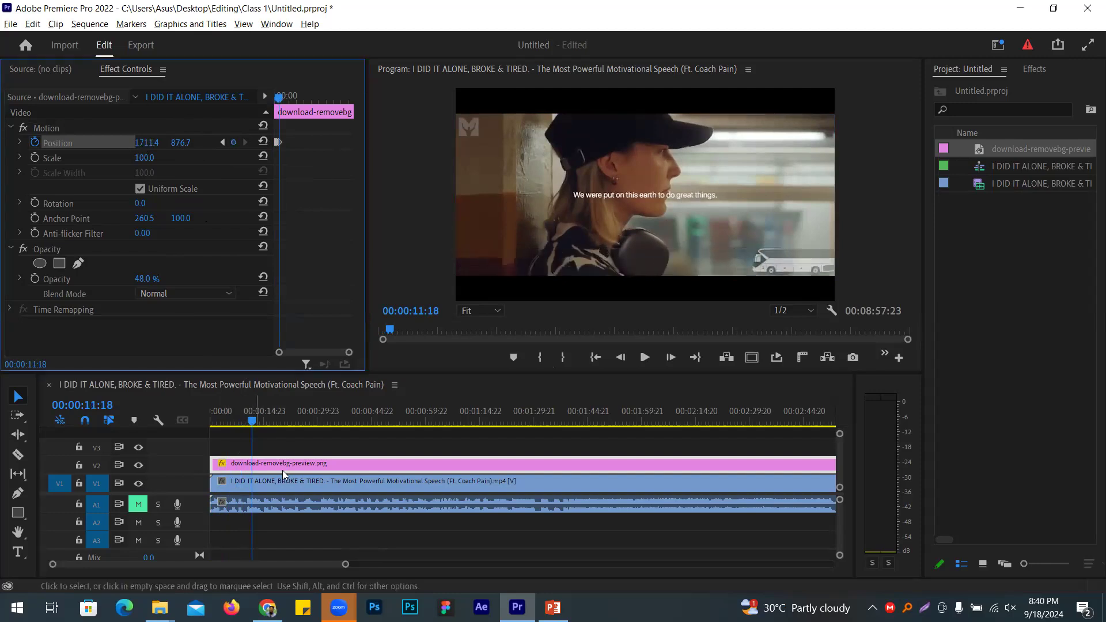
pyautogui.moveTo(252, 438); pyautogui.dragTo(259, 438)
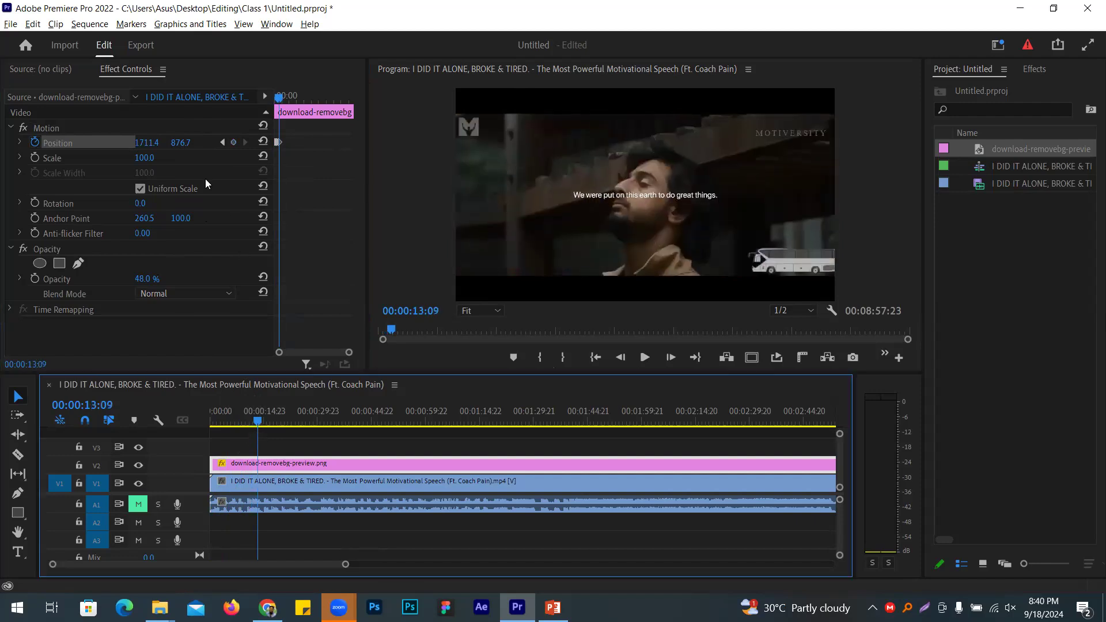
pyautogui.click(233, 140)
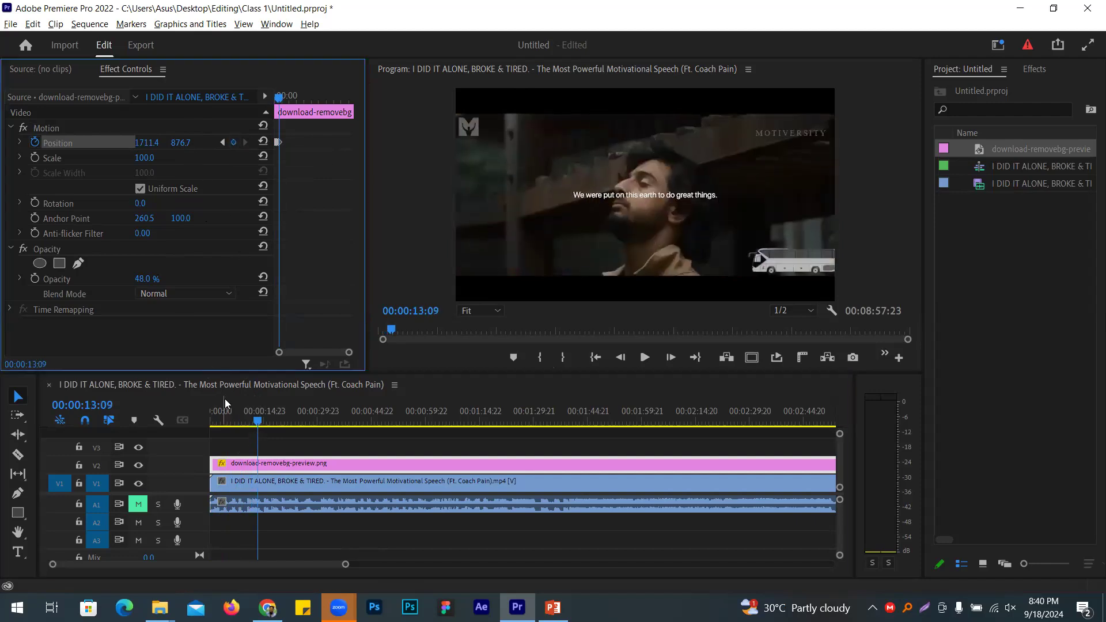
pyautogui.moveTo(258, 413); pyautogui.dragTo(267, 413)
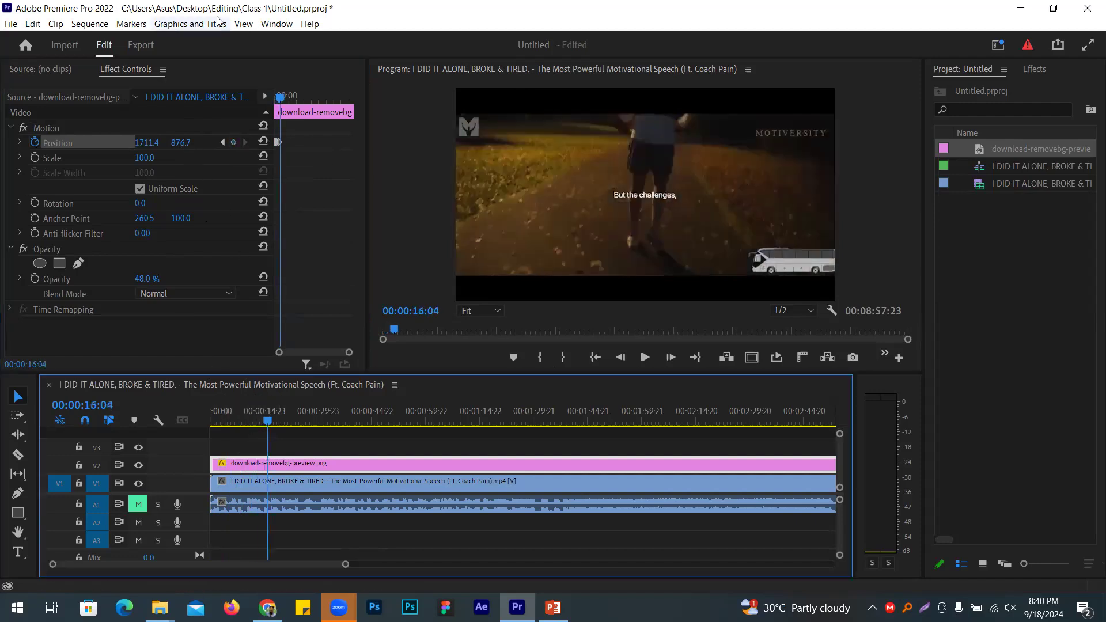
pyautogui.moveTo(145, 143); pyautogui.dragTo(69, 141)
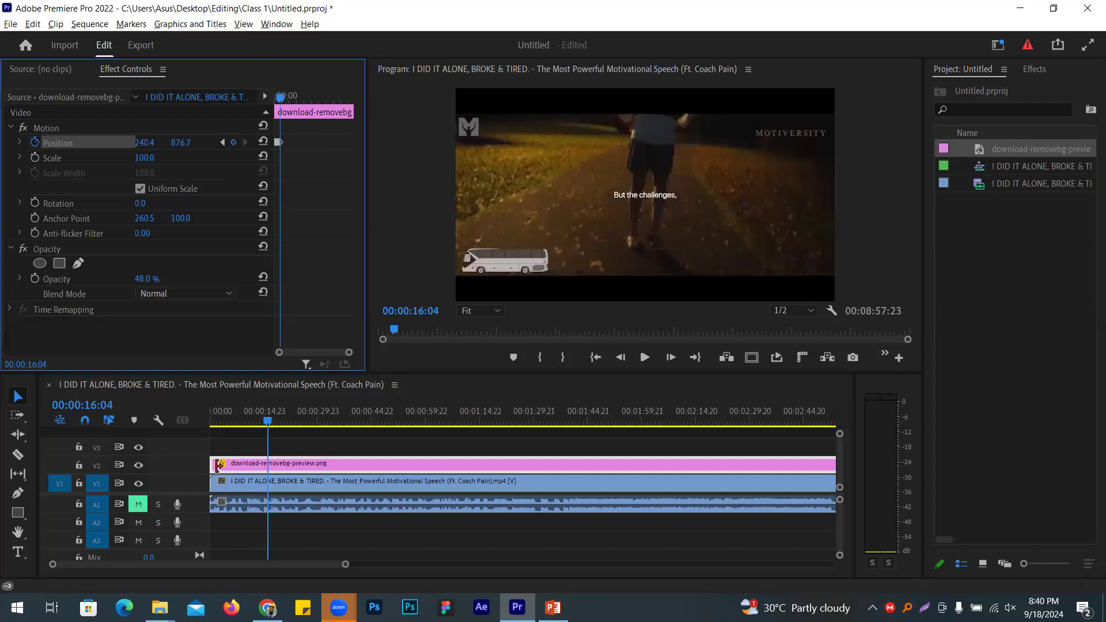
pyautogui.moveTo(268, 420); pyautogui.dragTo(277, 445)
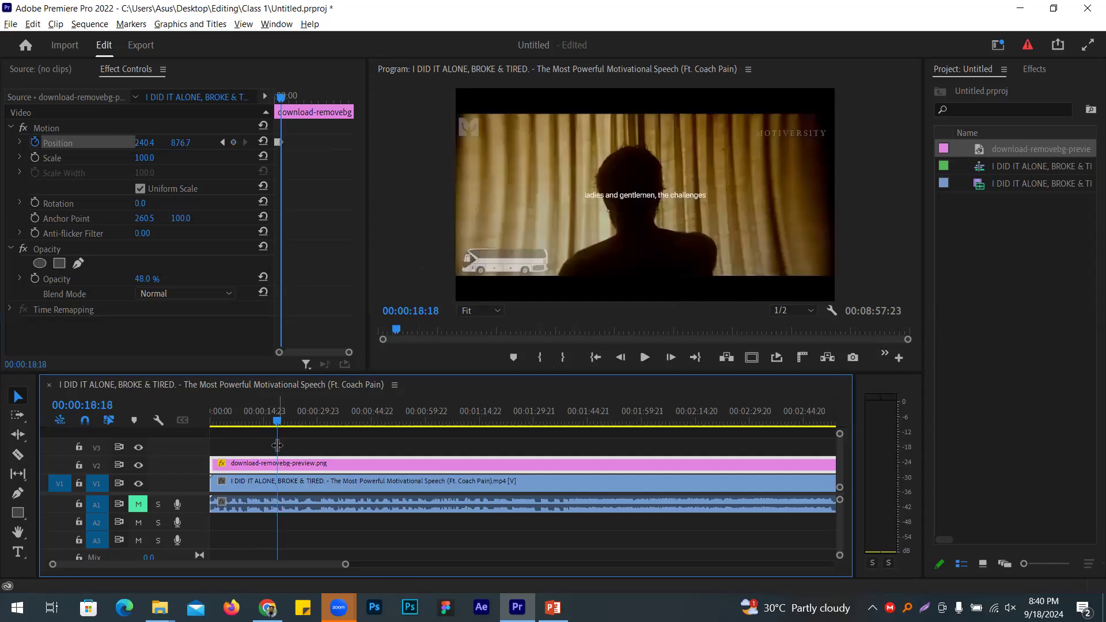
pyautogui.click(233, 137)
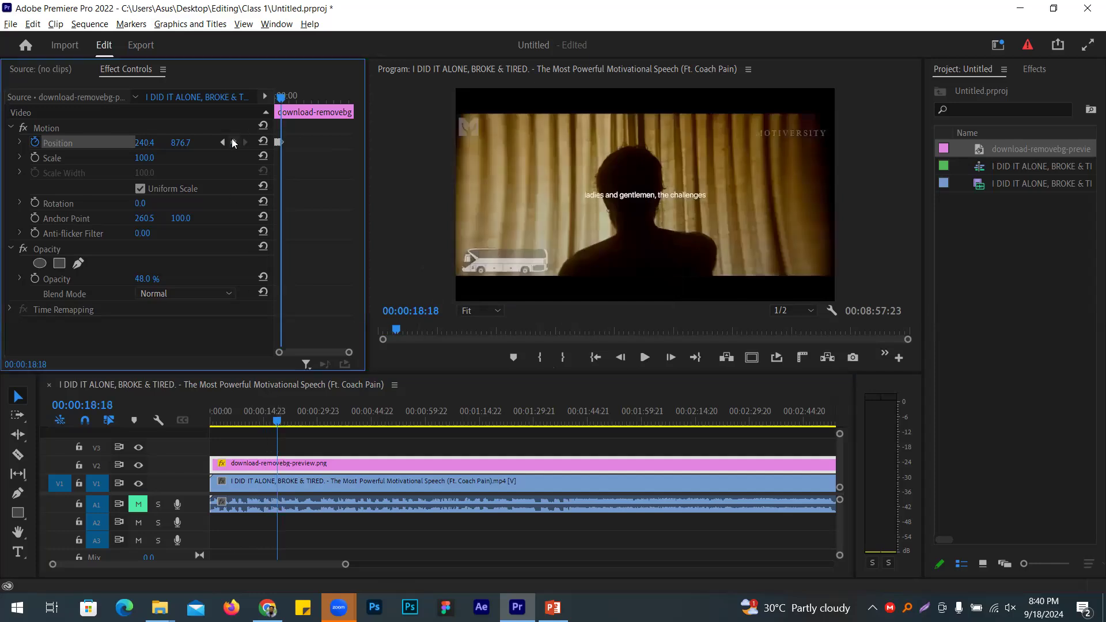
# Step: Play the bus animation from the start, then select a Position keyframe
pyautogui.moveTo(277, 420); pyautogui.dragTo(88, 426)
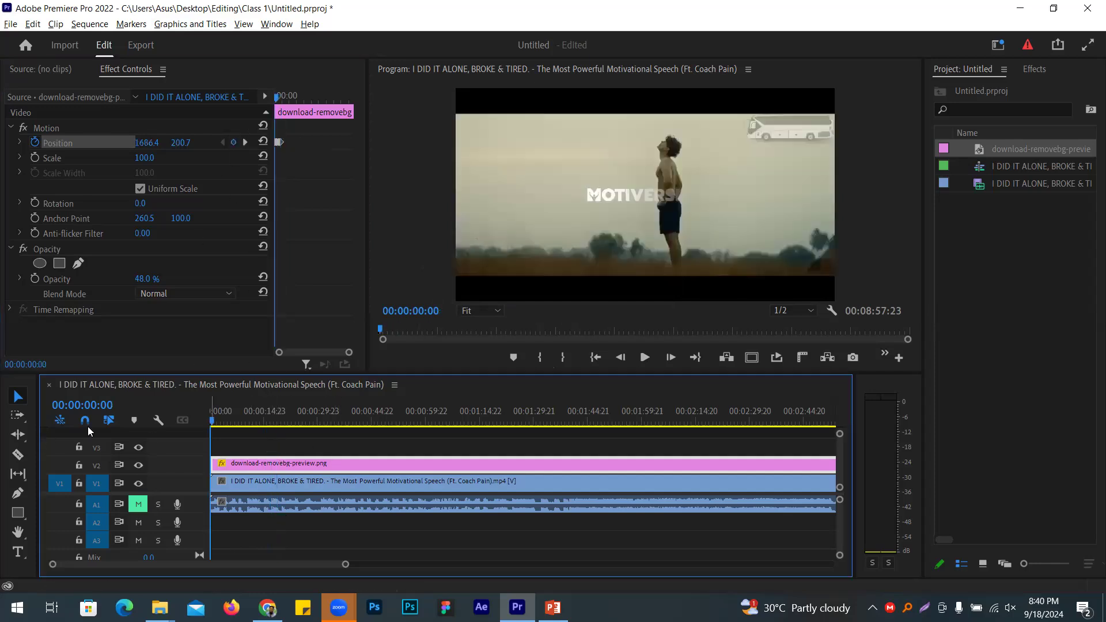
pyautogui.click(645, 358)
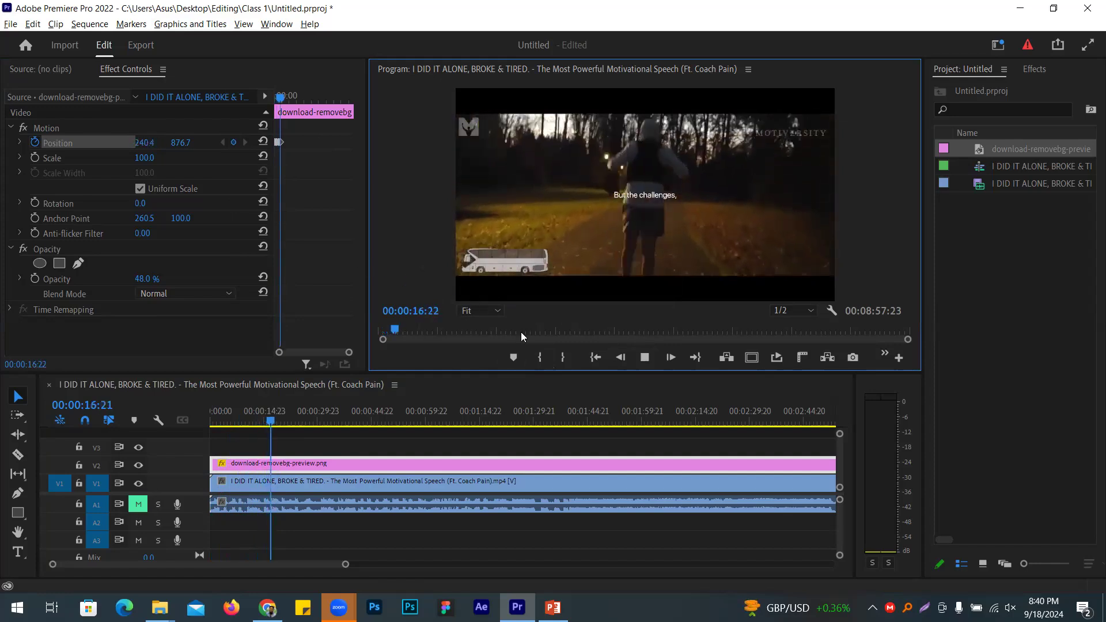
pyautogui.click(646, 356)
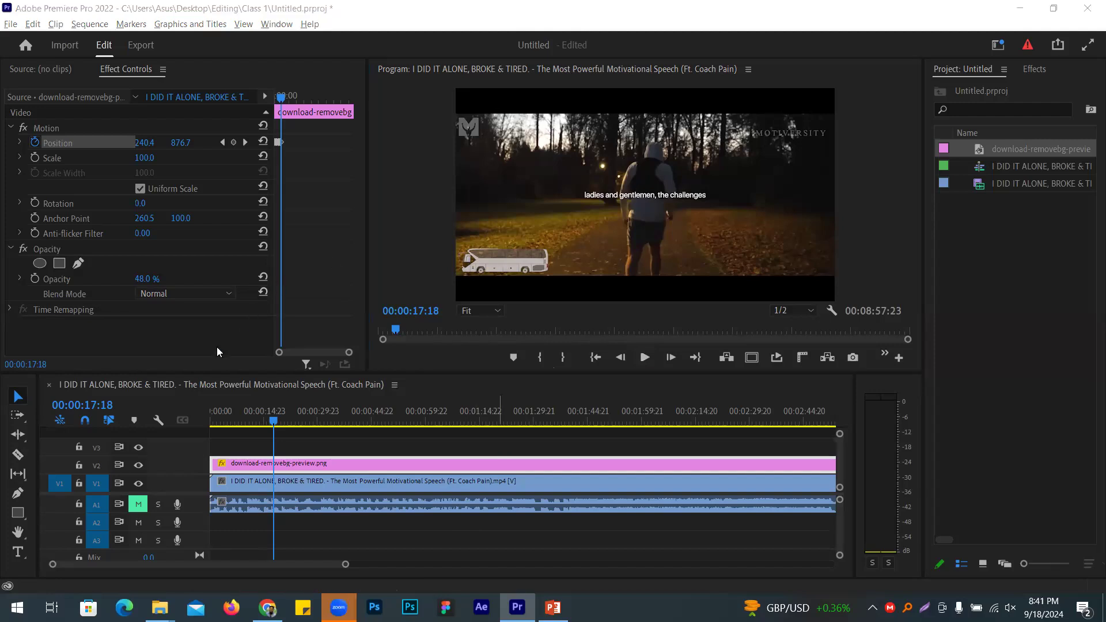
pyautogui.click(72, 142)
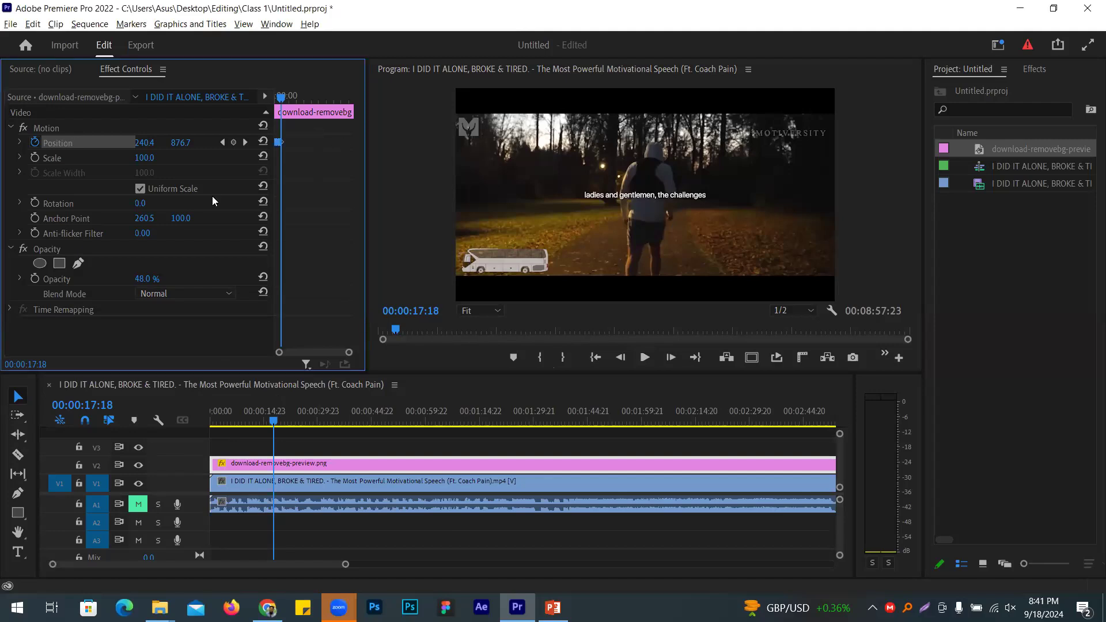
# Step: Undo the last position change and drag the bus to the frame centre at 938.1, 572.8
pyautogui.hotkey('ctrl', 'z')
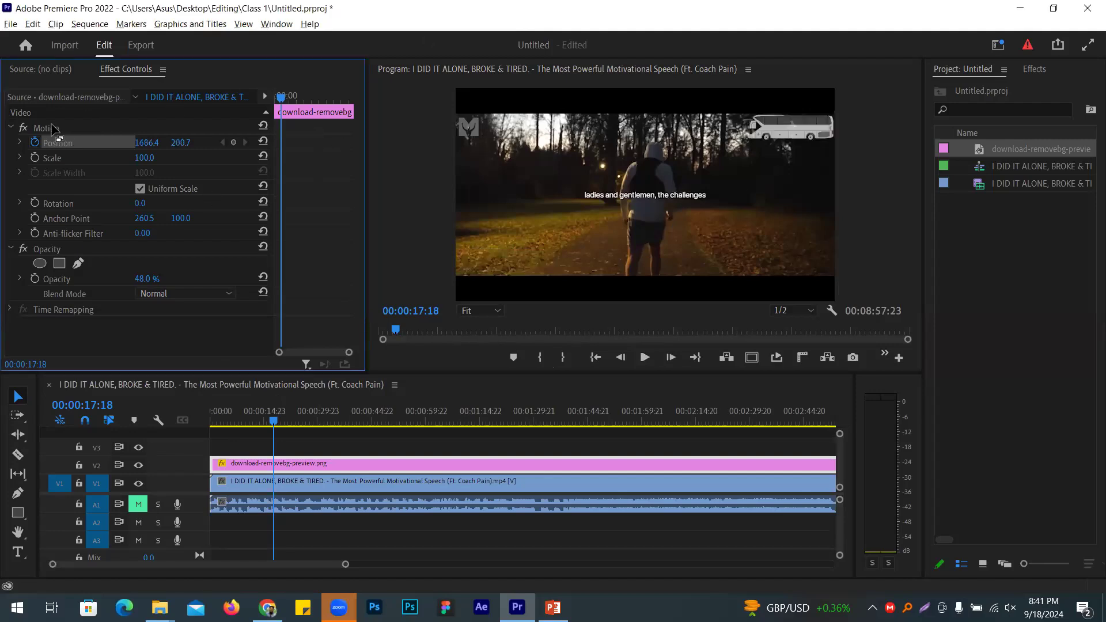
pyautogui.click(49, 128)
pyautogui.click(49, 143)
pyautogui.click(799, 131)
pyautogui.click(64, 128)
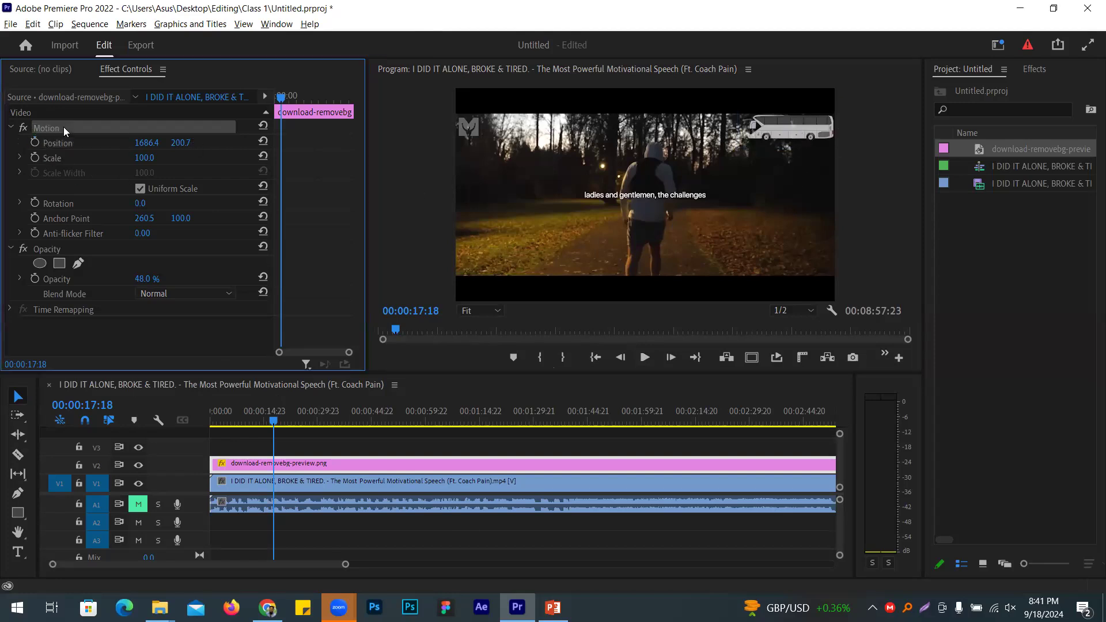
pyautogui.click(787, 136)
pyautogui.moveTo(787, 136); pyautogui.dragTo(643, 205)
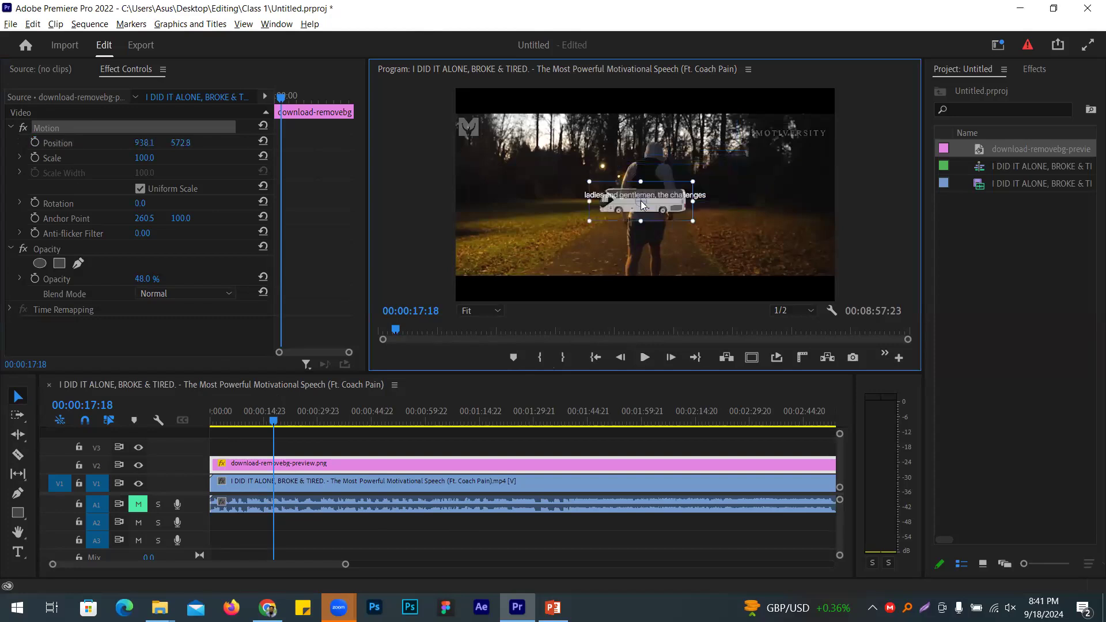
# Step: At the timeline start, set the bus to 100% opacity and Scale 0
pyautogui.moveTo(273, 422); pyautogui.dragTo(122, 436)
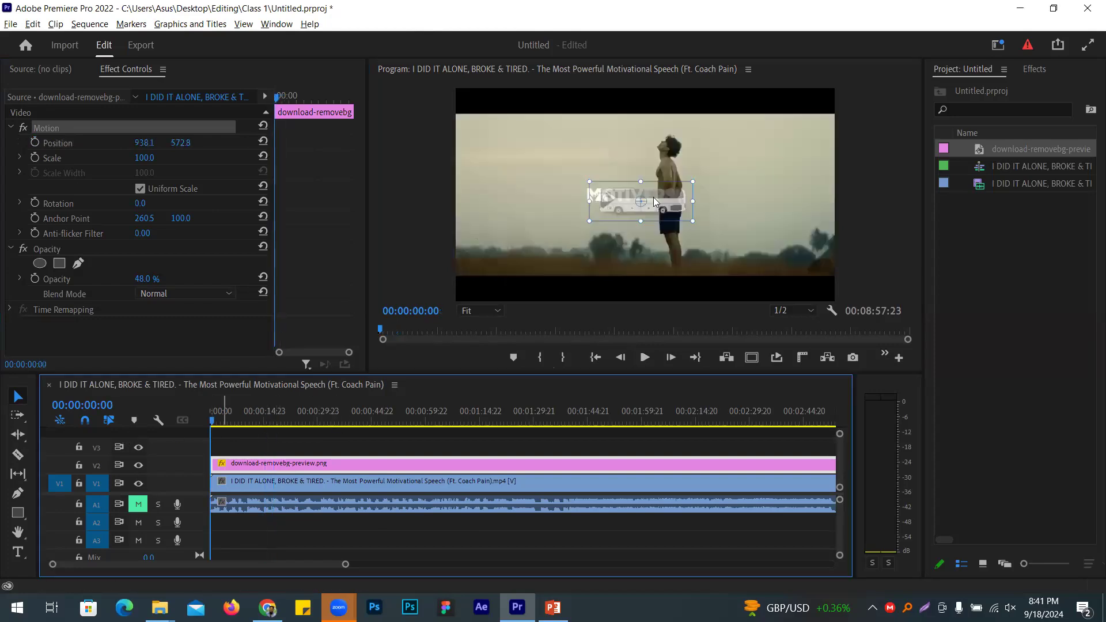
pyautogui.moveTo(145, 279)
pyautogui.mouseDown()
pyautogui.moveTo(167, 279)
pyautogui.moveTo(154, 280)
pyautogui.mouseUp()
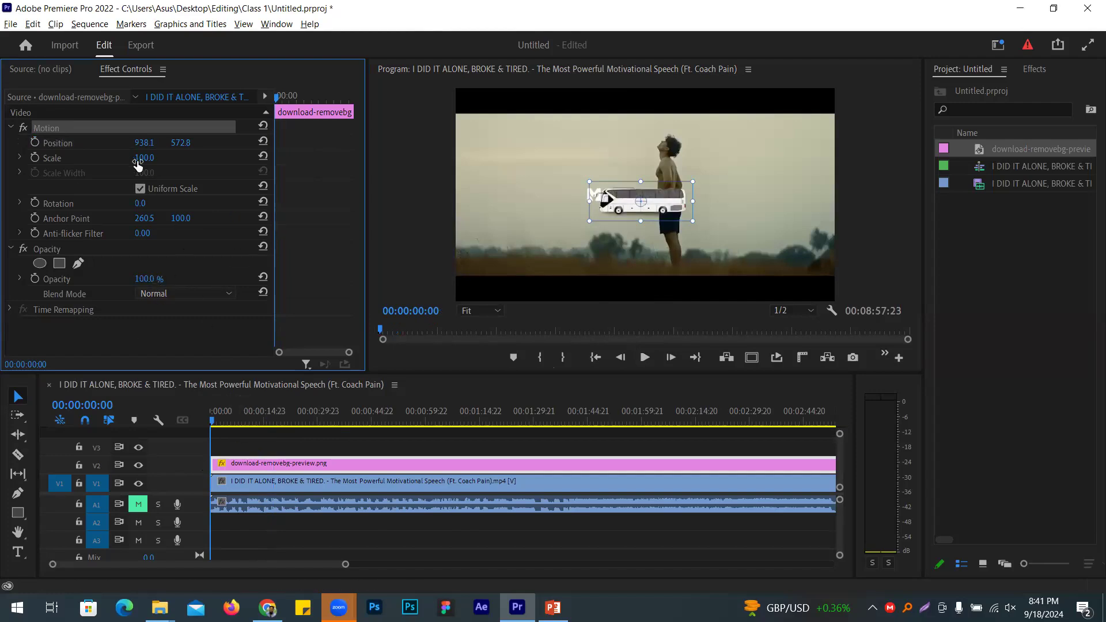
pyautogui.click(154, 152)
pyautogui.write('0')
pyautogui.press('Return')
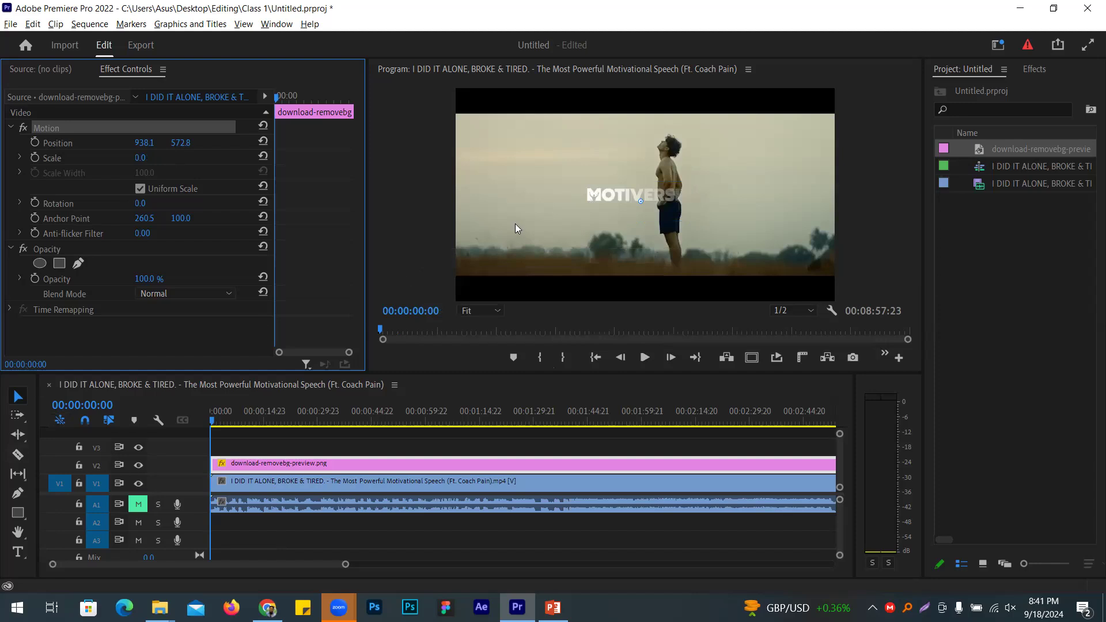
# Step: Keyframe the bus Scale from 0 at the start up to 225, holding 225 at 06:19
pyautogui.click(35, 158)
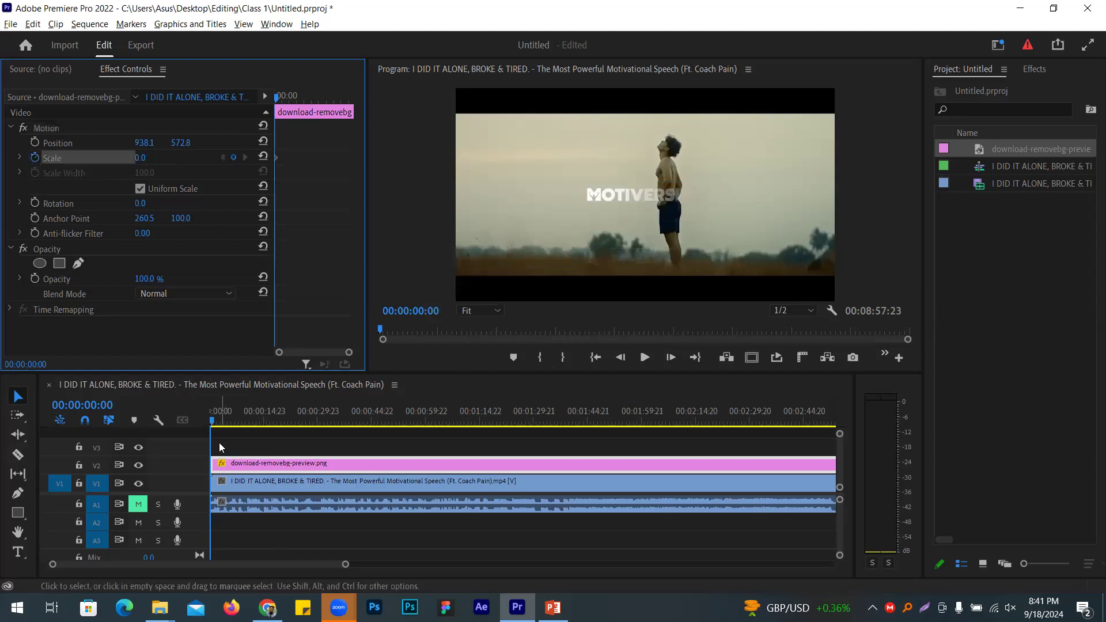
pyautogui.moveTo(212, 441)
pyautogui.mouseDown()
pyautogui.moveTo(231, 440)
pyautogui.moveTo(219, 440)
pyautogui.mouseUp()
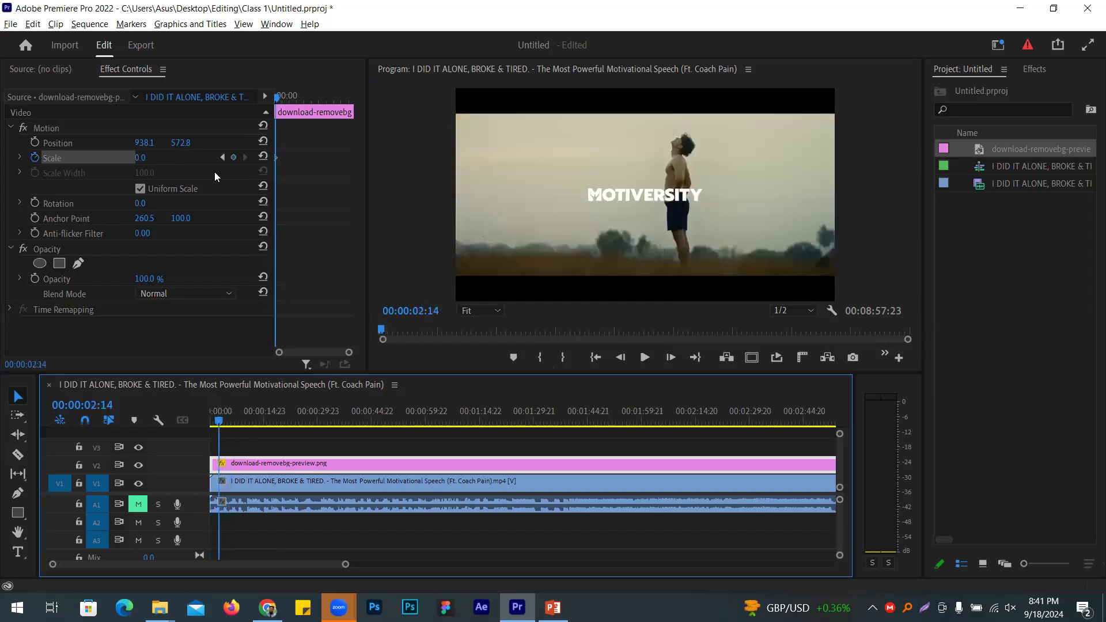
pyautogui.moveTo(140, 157); pyautogui.dragTo(250, 157)
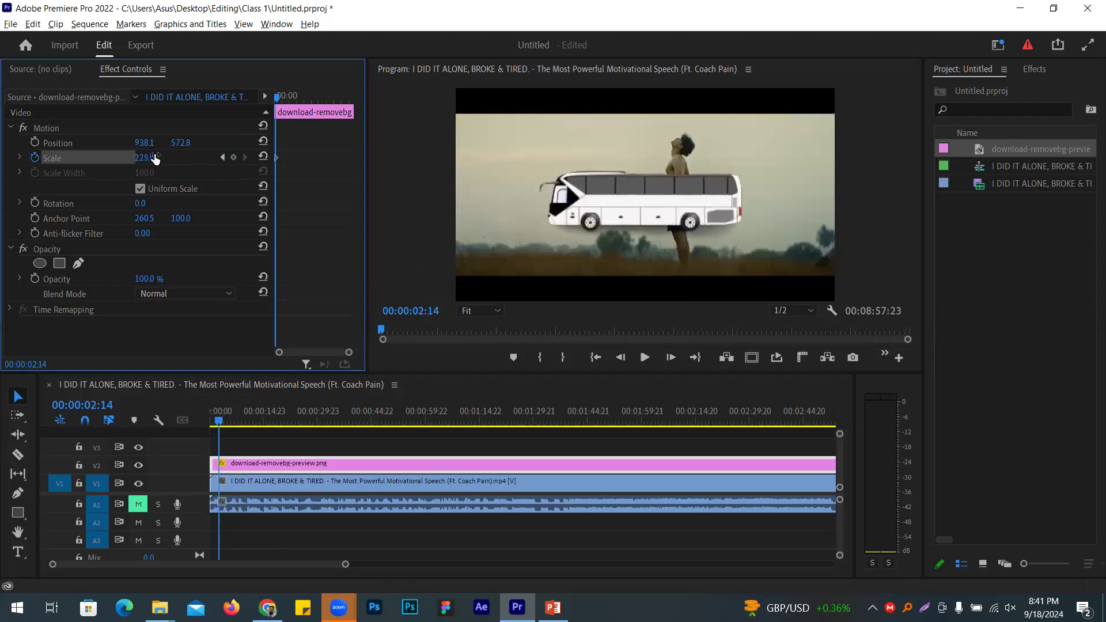
pyautogui.moveTo(221, 441); pyautogui.dragTo(234, 442)
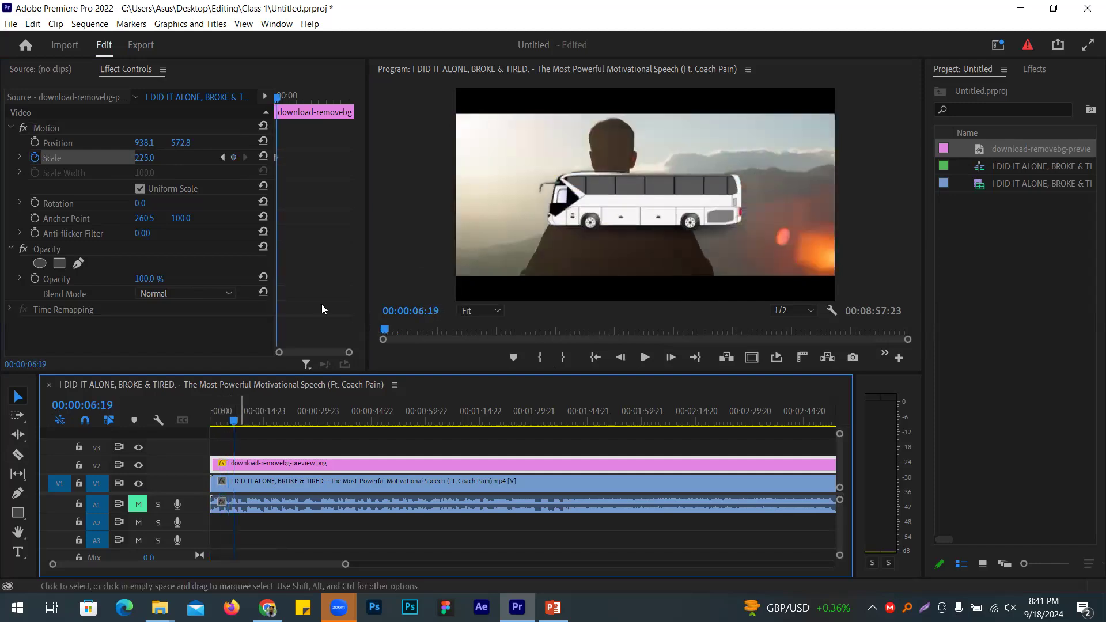
pyautogui.click(235, 158)
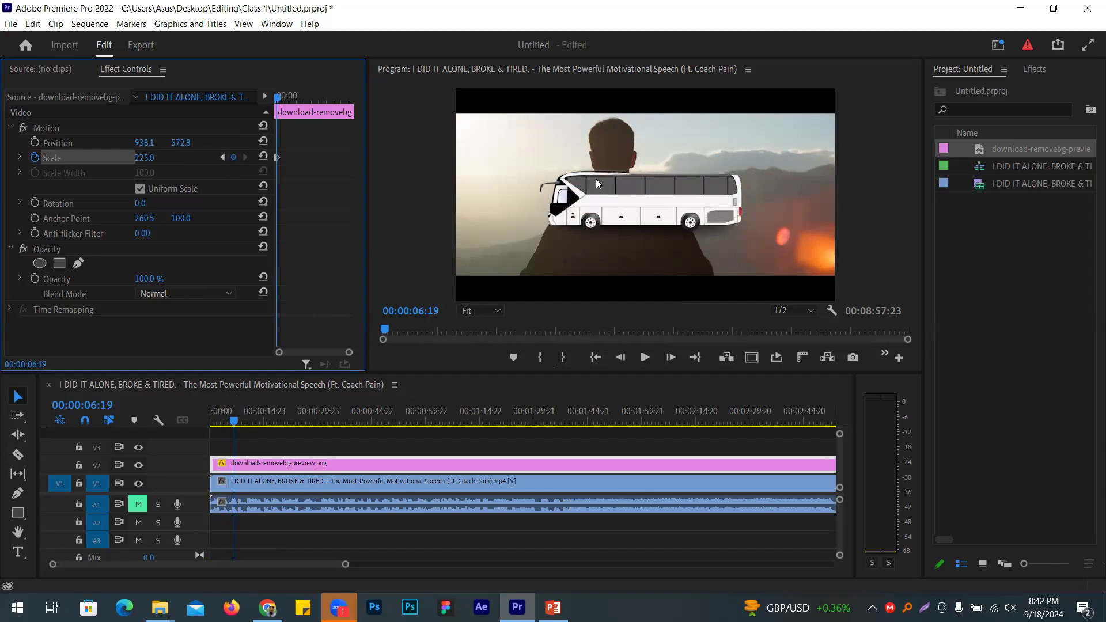
# Step: Keyframe the bus Opacity from 100% at 06:19 down to 0% at 10:09, then return to start
pyautogui.click(35, 279)
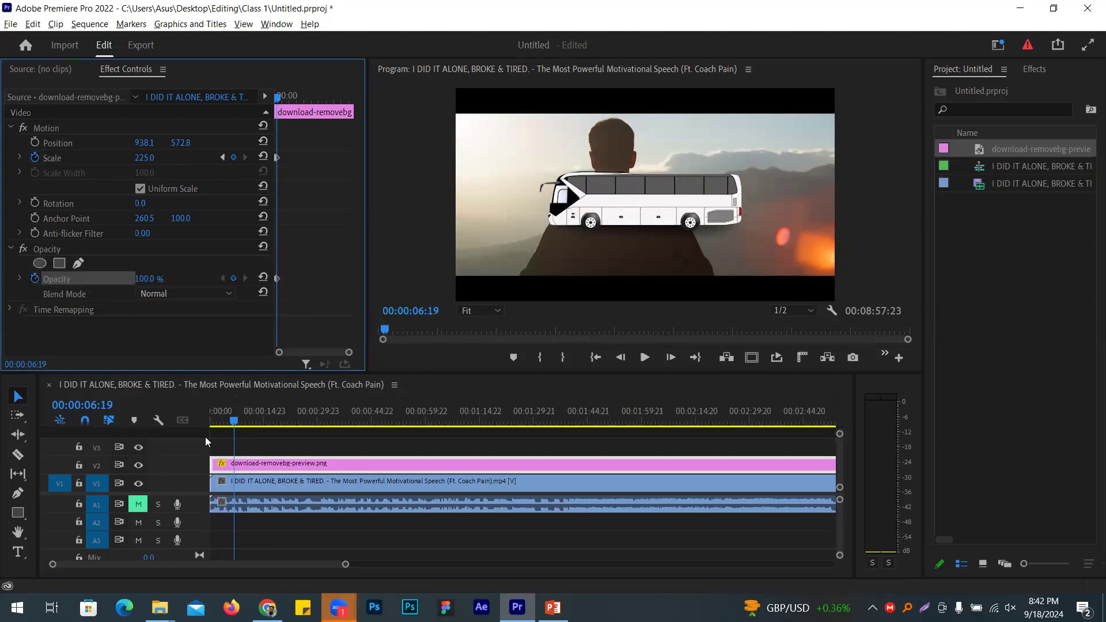
pyautogui.moveTo(235, 444); pyautogui.dragTo(247, 444)
pyautogui.click(155, 278)
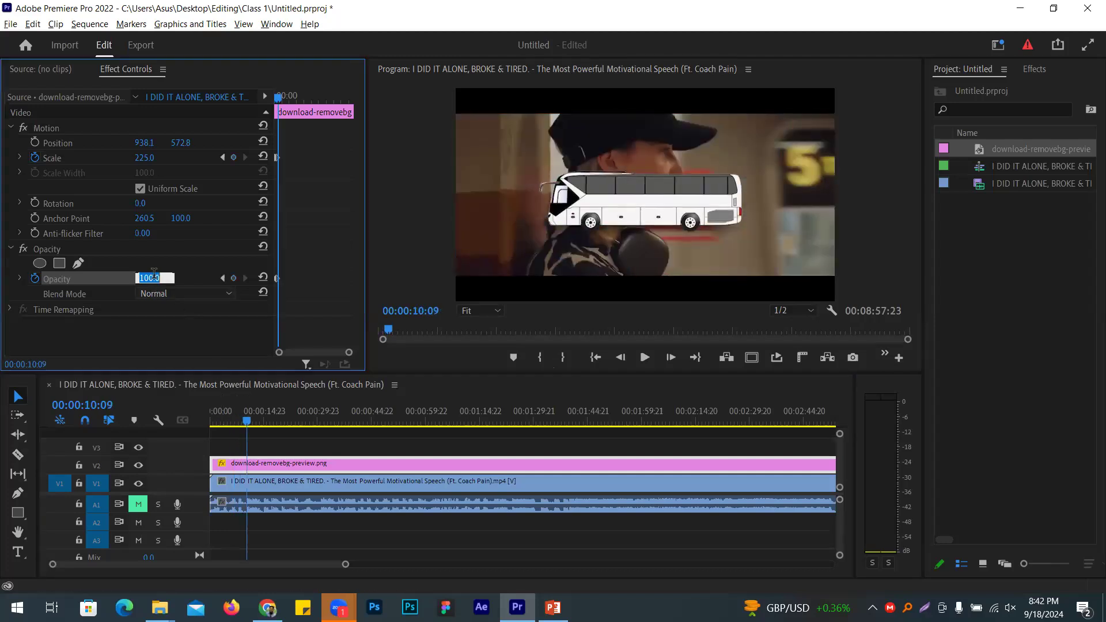
pyautogui.write('0')
pyautogui.press('Return')
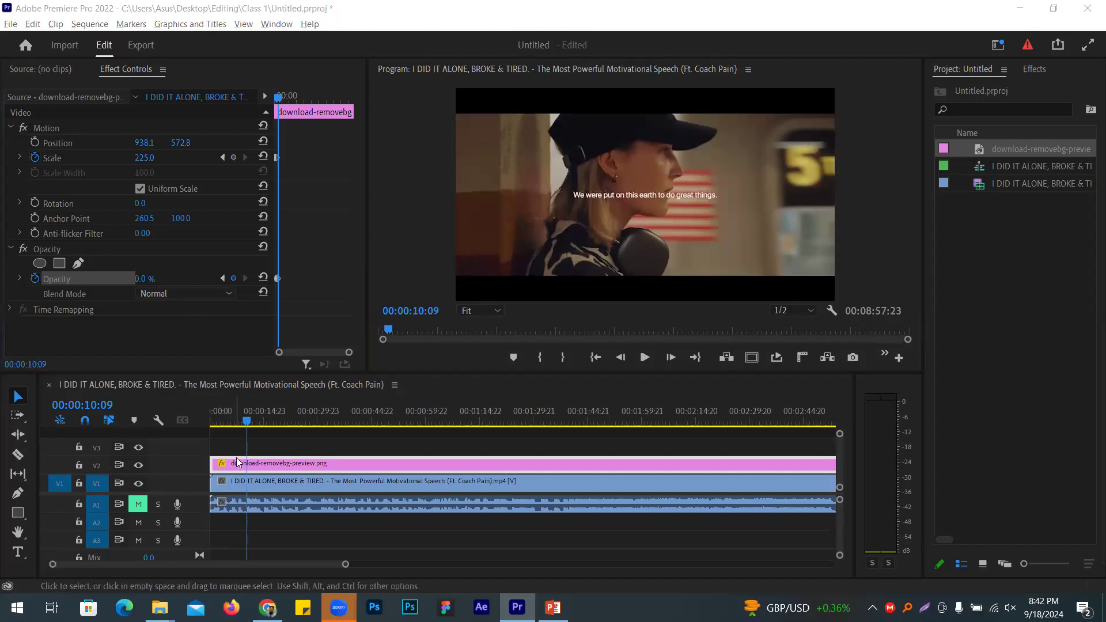
pyautogui.click(245, 440)
pyautogui.press('Home')
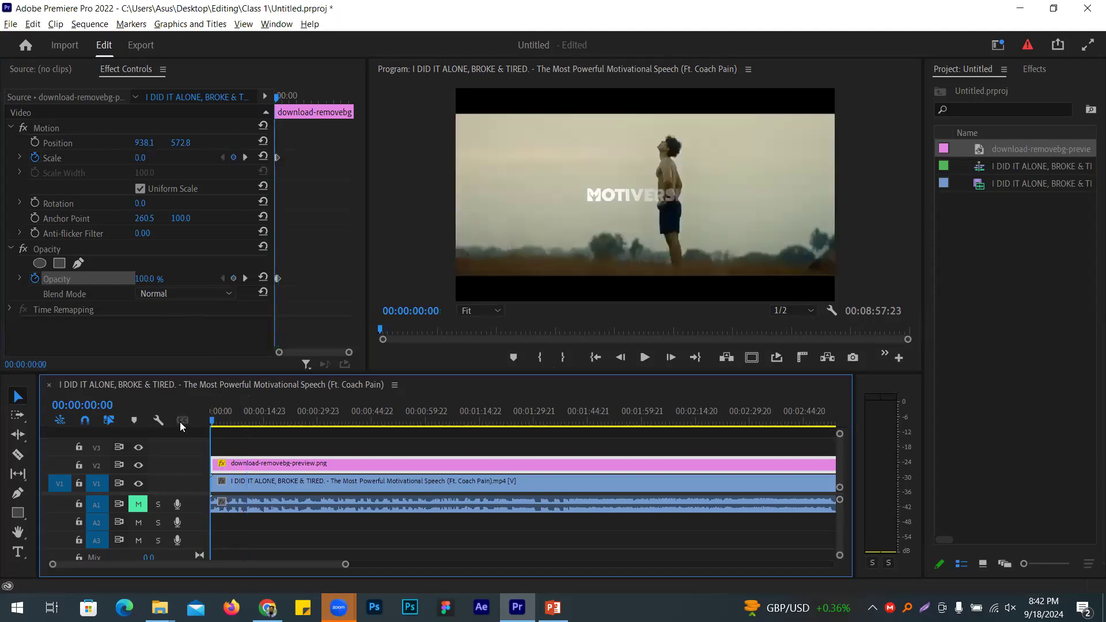
pyautogui.press('`')
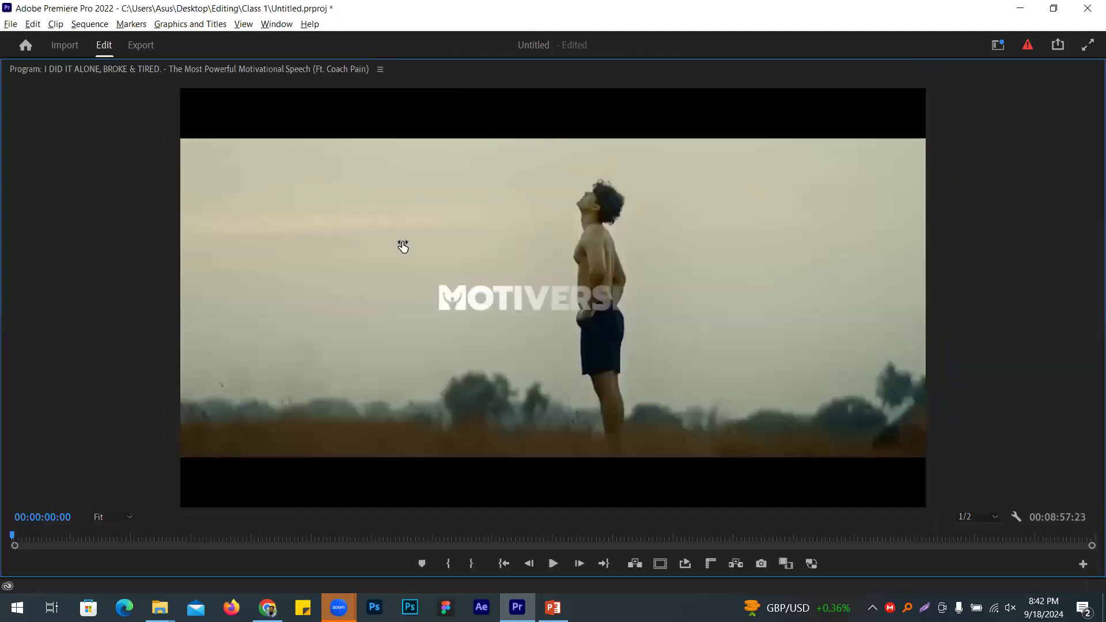
pyautogui.press('space')
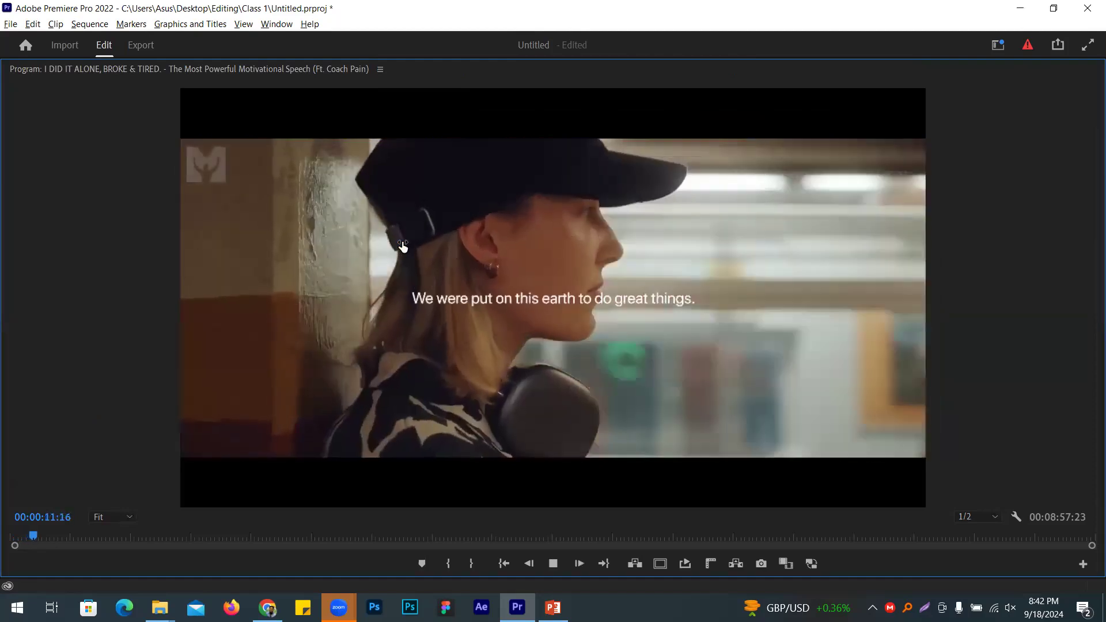
pyautogui.press('space')
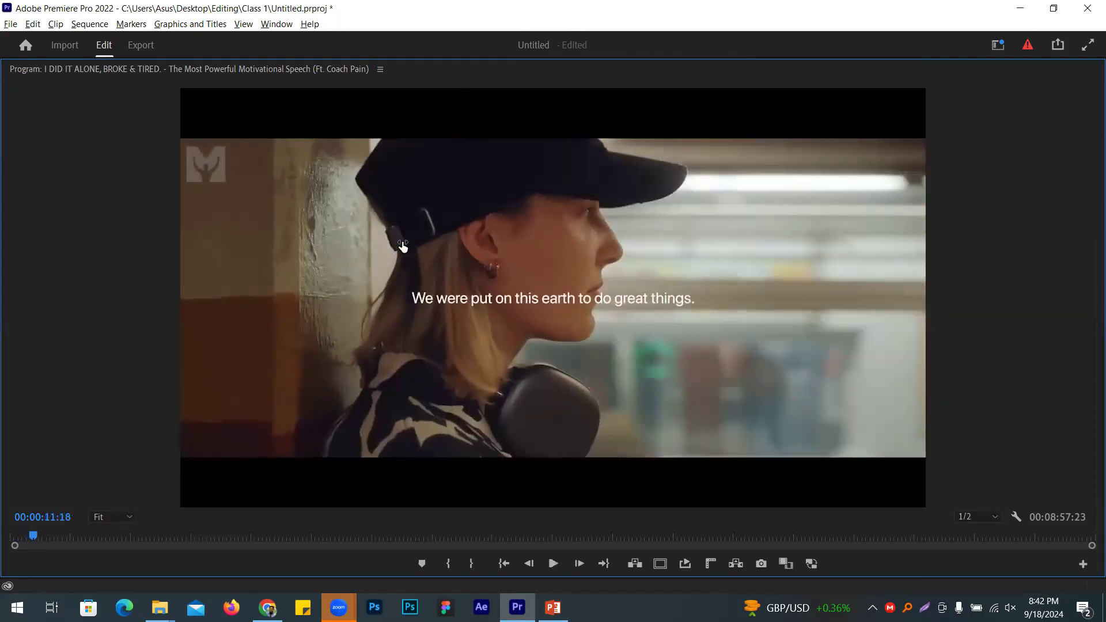
pyautogui.press('`')
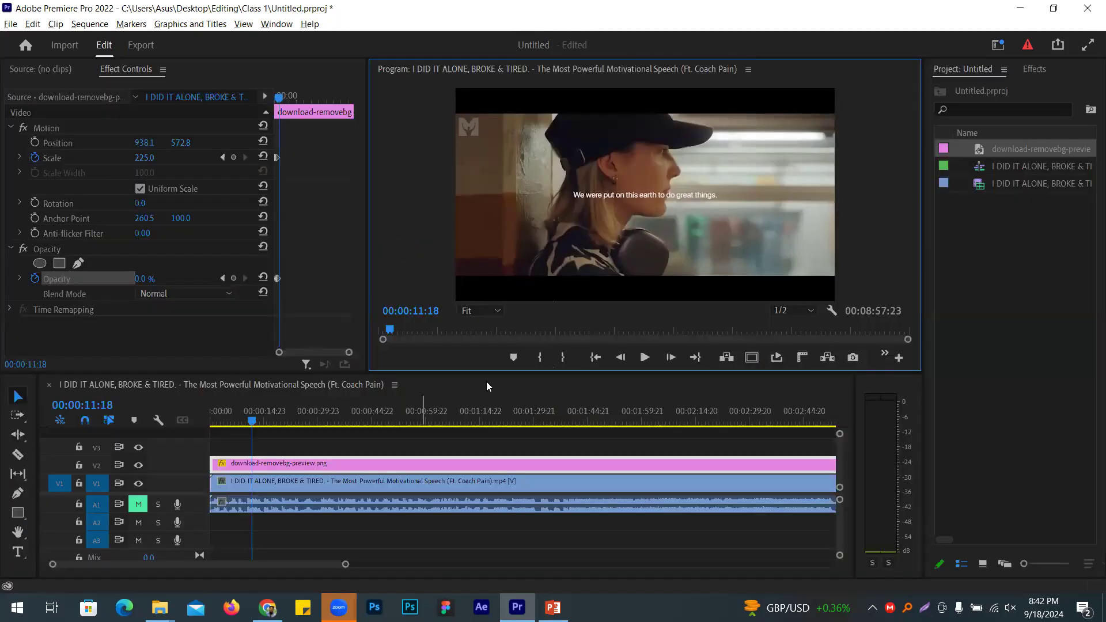
# Step: Bring the bus back to 100% opacity at 13:23 and add a Scale keyframe there
pyautogui.click(233, 282)
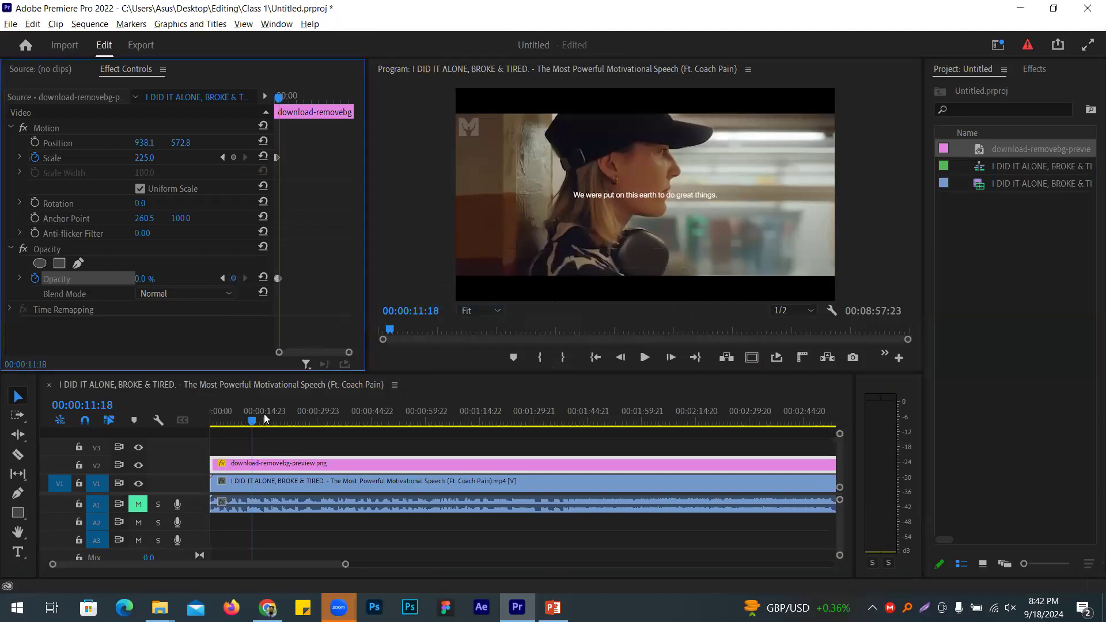
pyautogui.moveTo(252, 443); pyautogui.dragTo(260, 441)
pyautogui.moveTo(164, 286); pyautogui.dragTo(196, 285)
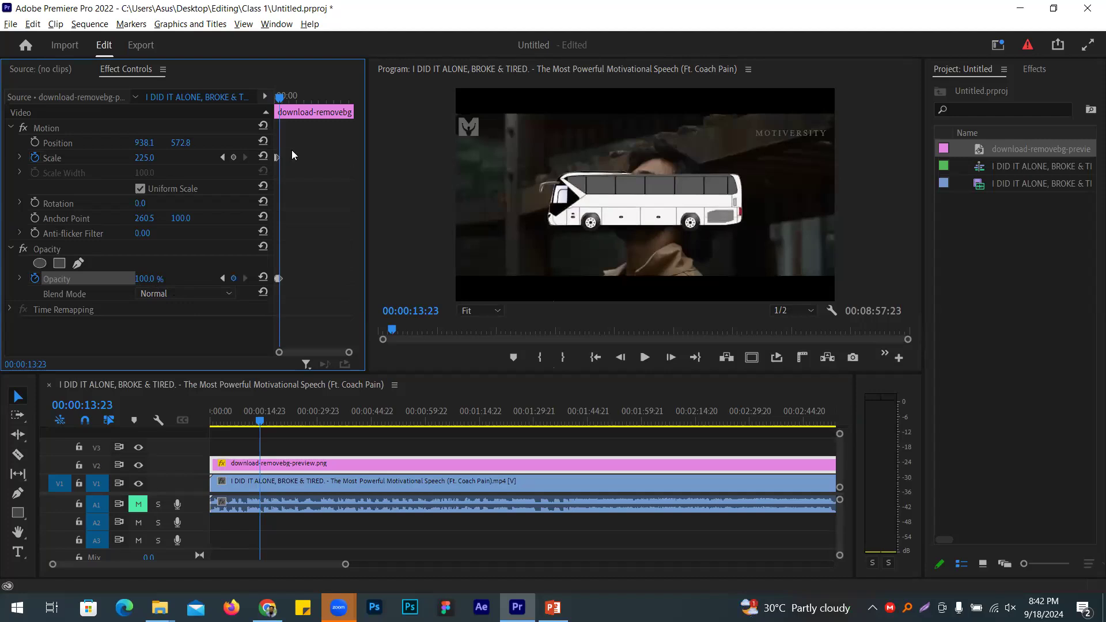
pyautogui.click(233, 157)
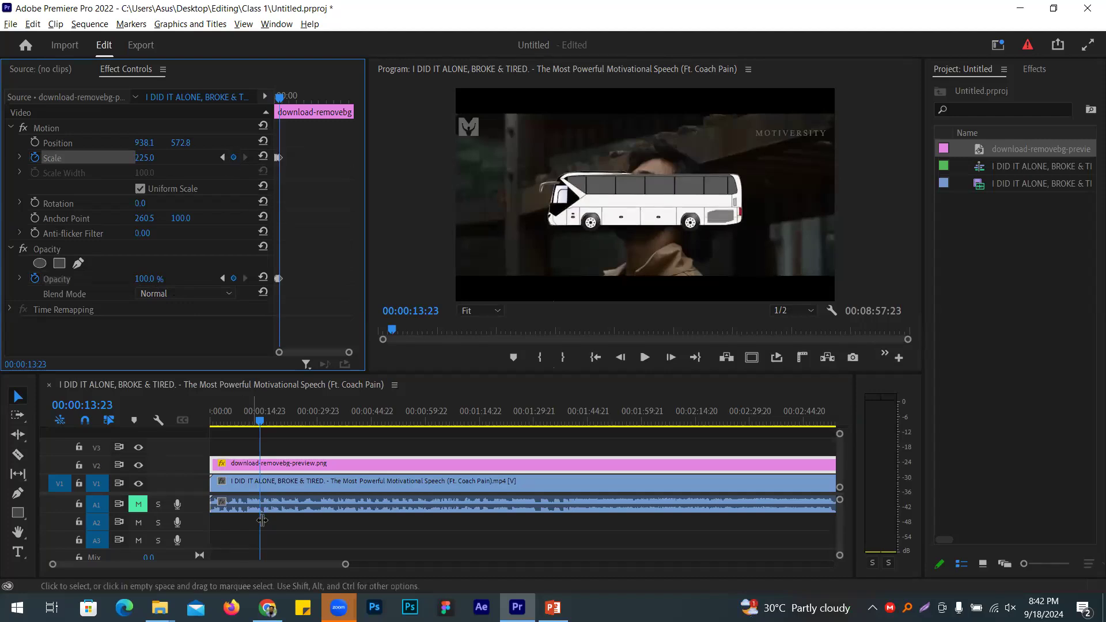
# Step: Shrink the bus to Scale 0 at 16:09, then return to the timeline start
pyautogui.click(268, 414)
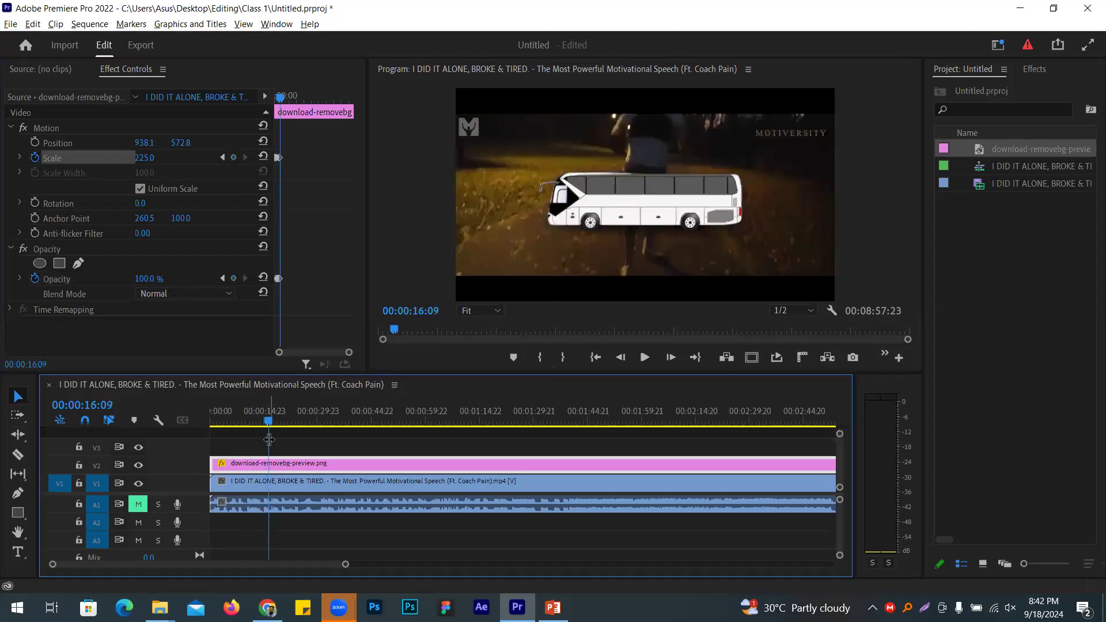
pyautogui.click(154, 152)
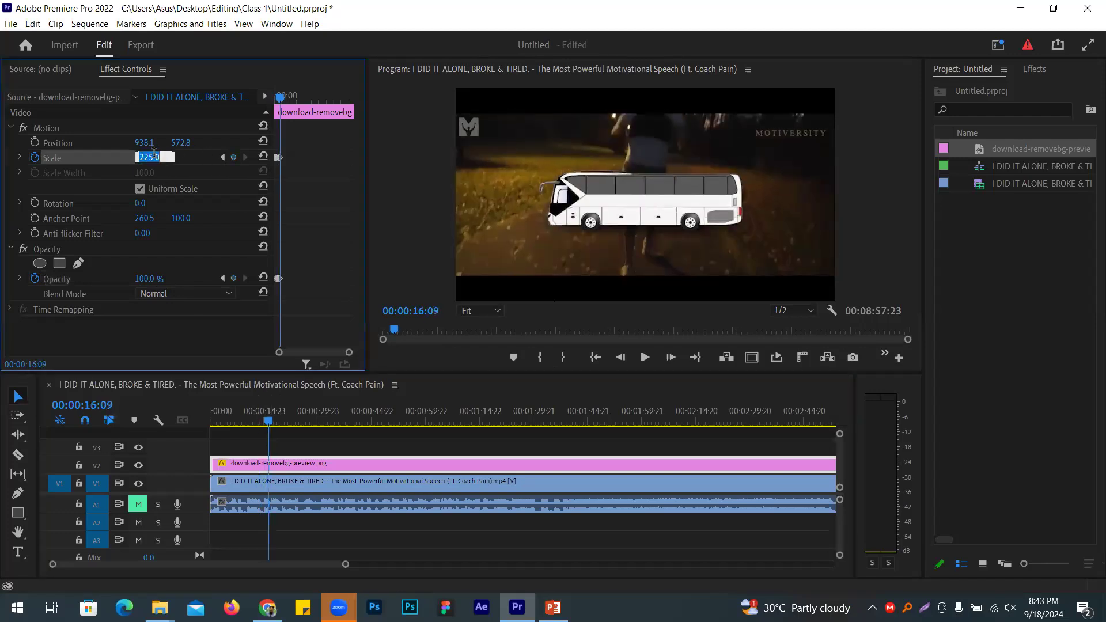
pyautogui.write('0')
pyautogui.press('Return')
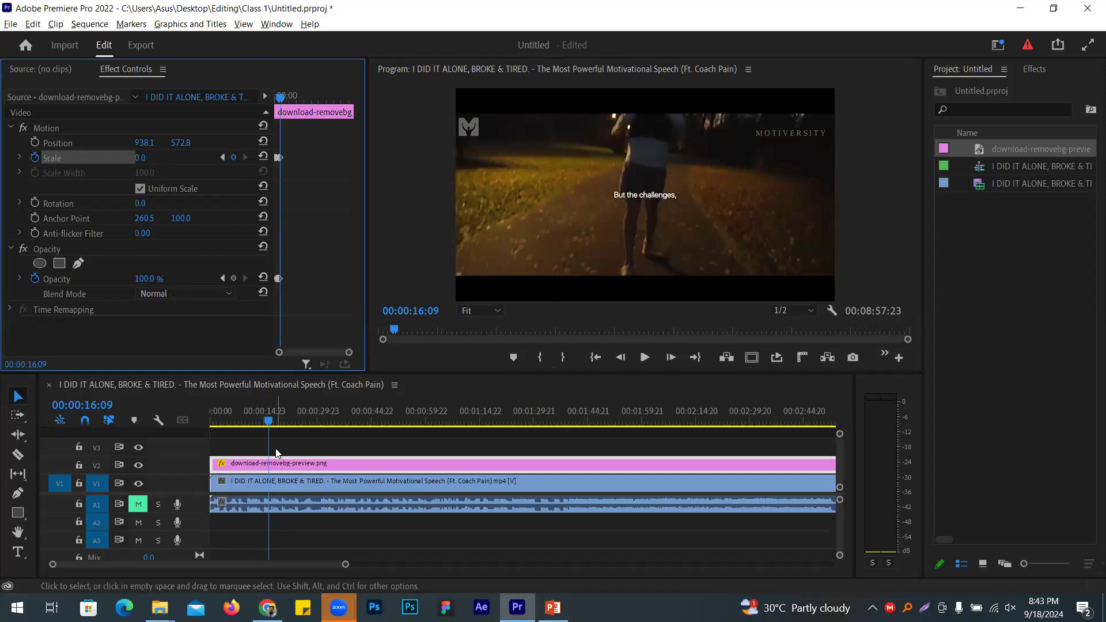
pyautogui.click(269, 444)
pyautogui.press('Home')
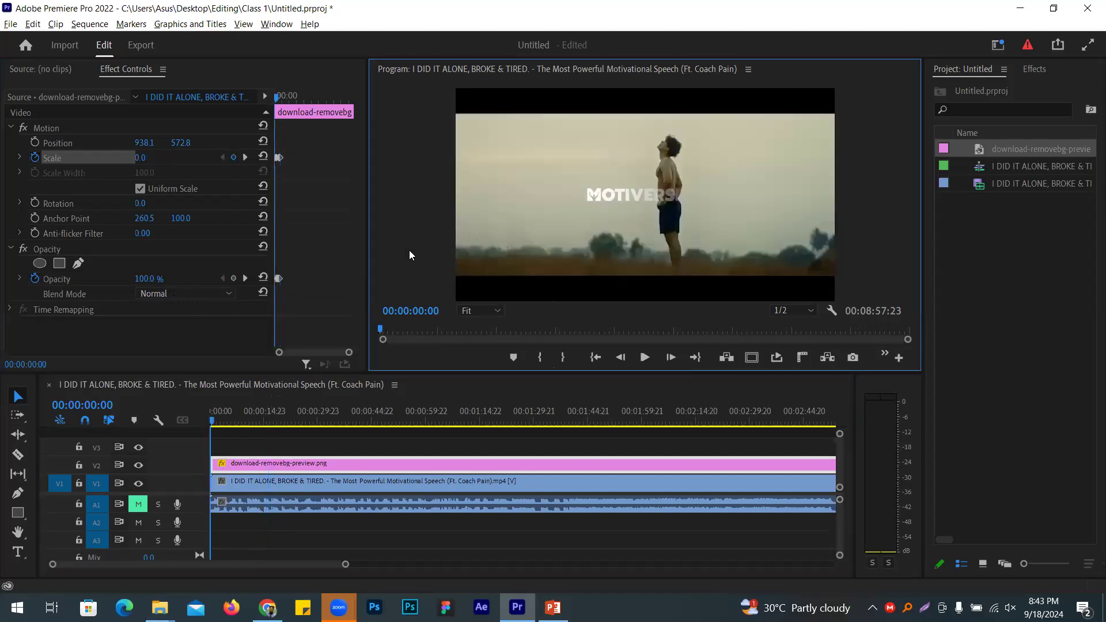
pyautogui.press('`')
pyautogui.press('space')
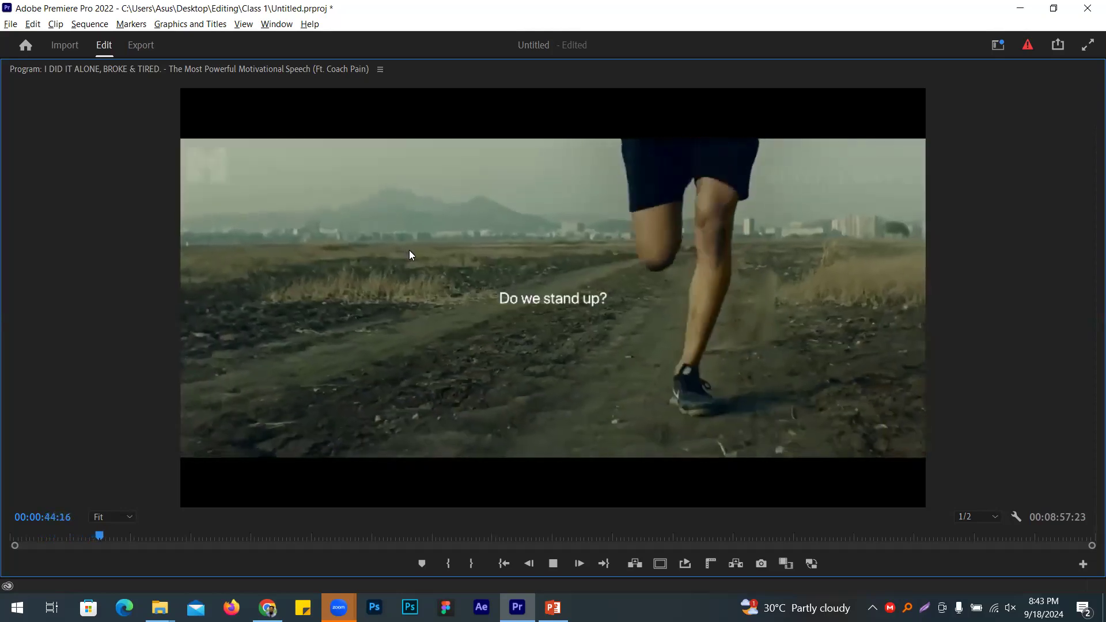
pyautogui.press('space')
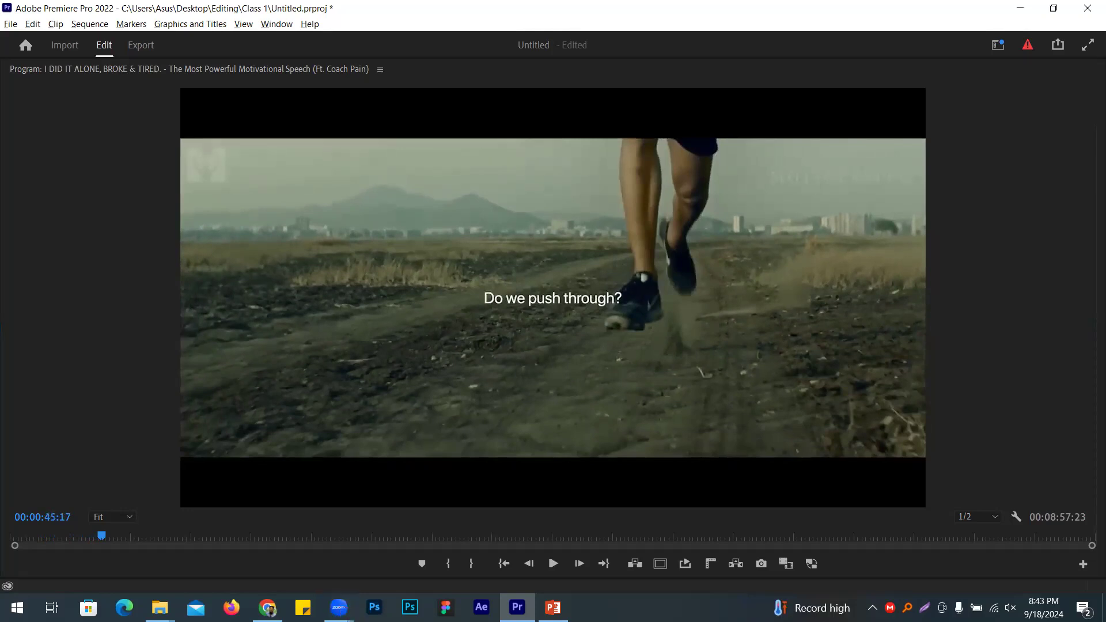
pyautogui.press('`')
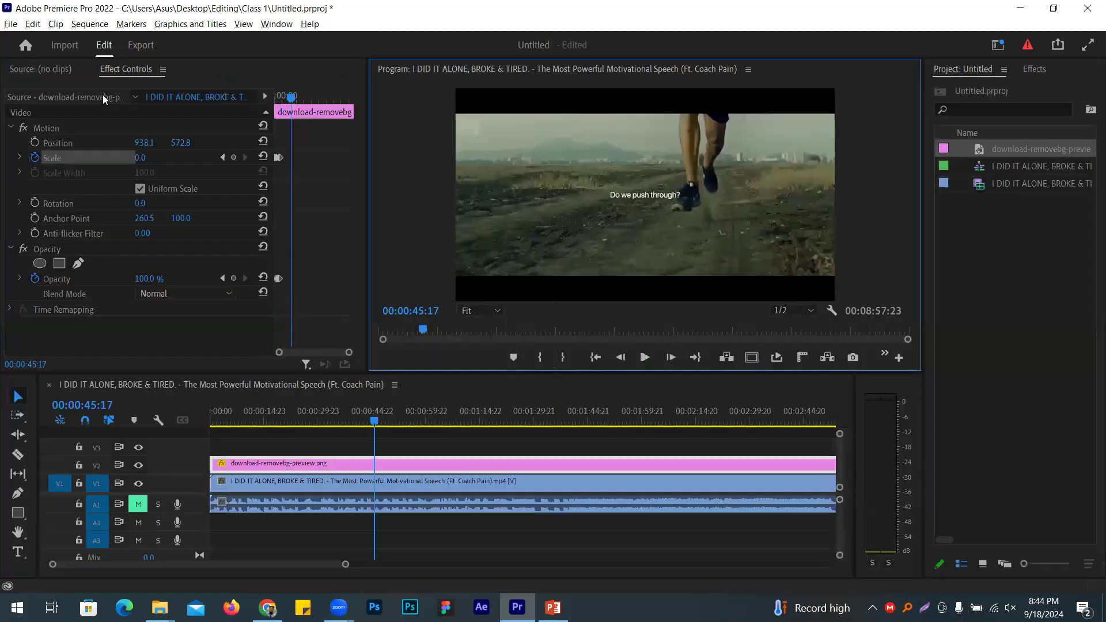
# Step: Delete the bus image, speech video and sequence from the project, then switch to Google Docs
pyautogui.click(1074, 336)
pyautogui.hotkey('ctrl', 'a')
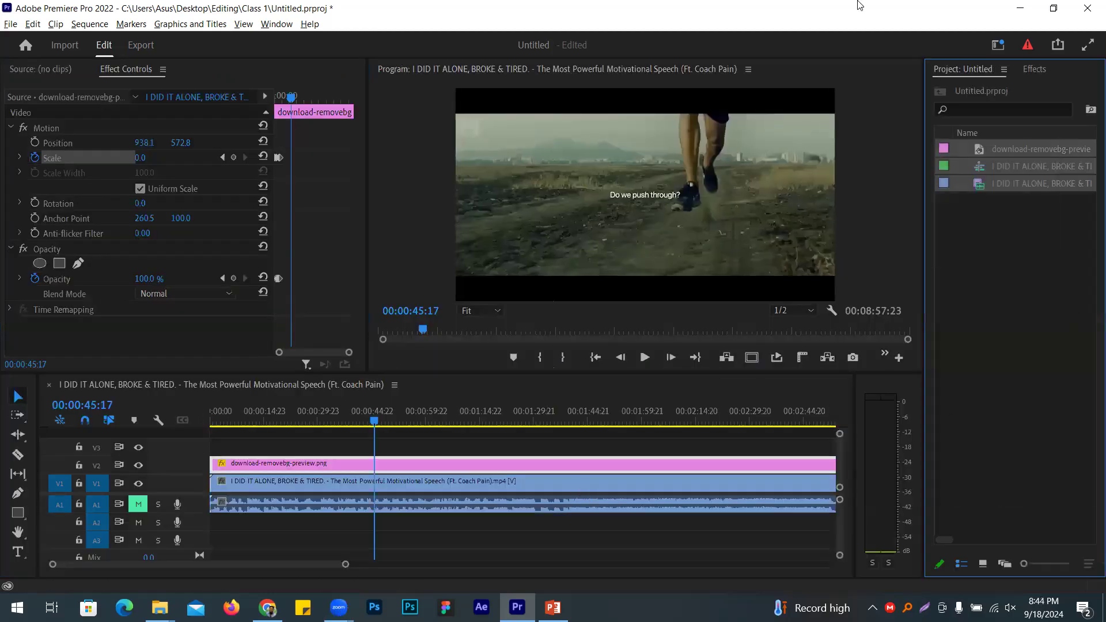
pyautogui.press('Delete')
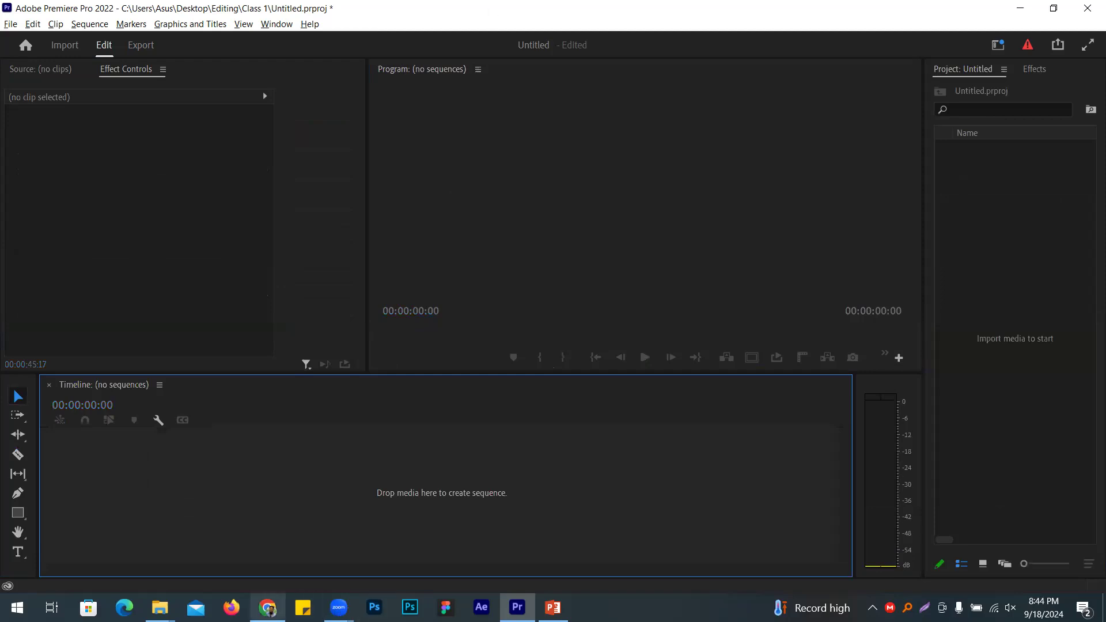
pyautogui.click(267, 607)
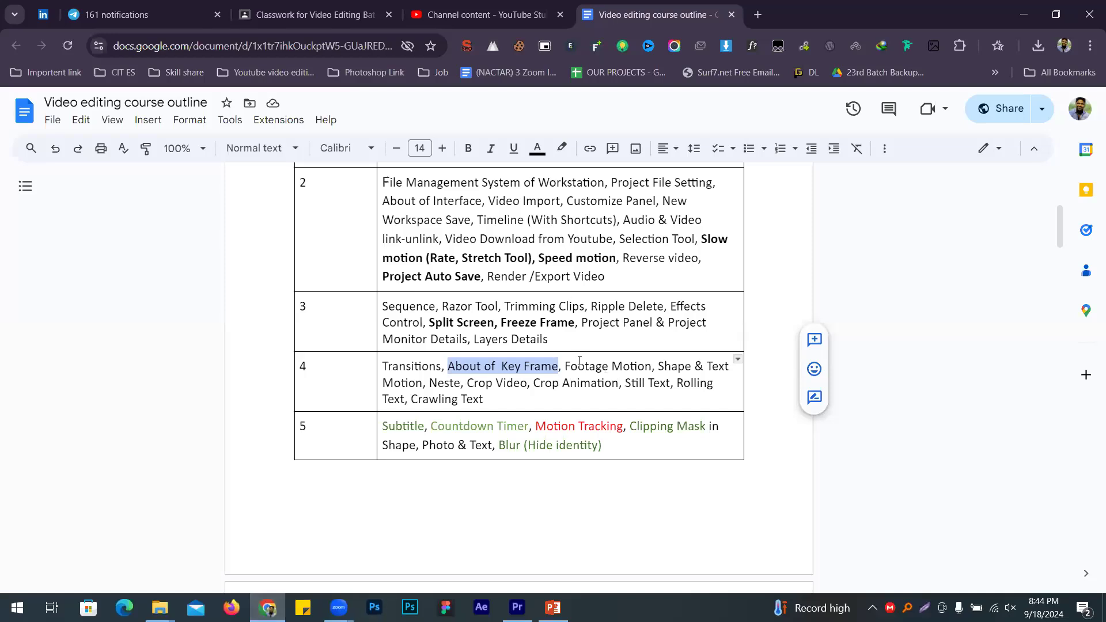
# Step: Select the row 4 topics, Footage Motion through Shape & Text Motion, in the course outline, then return to Premiere Pro
pyautogui.moveTo(579, 361); pyautogui.dragTo(629, 355)
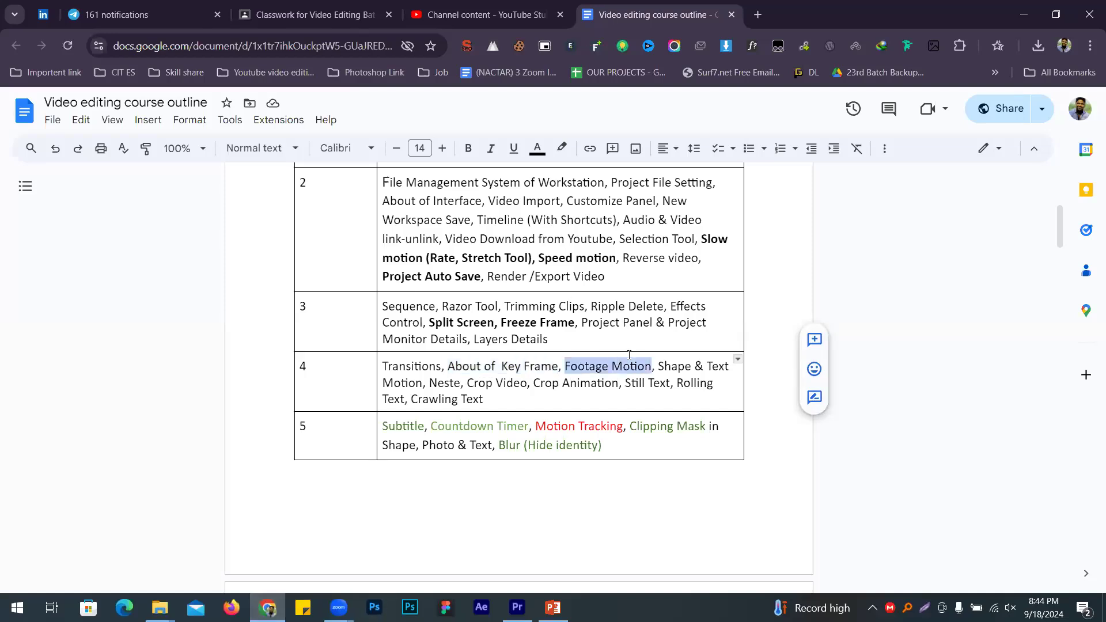
pyautogui.doubleClick(686, 368)
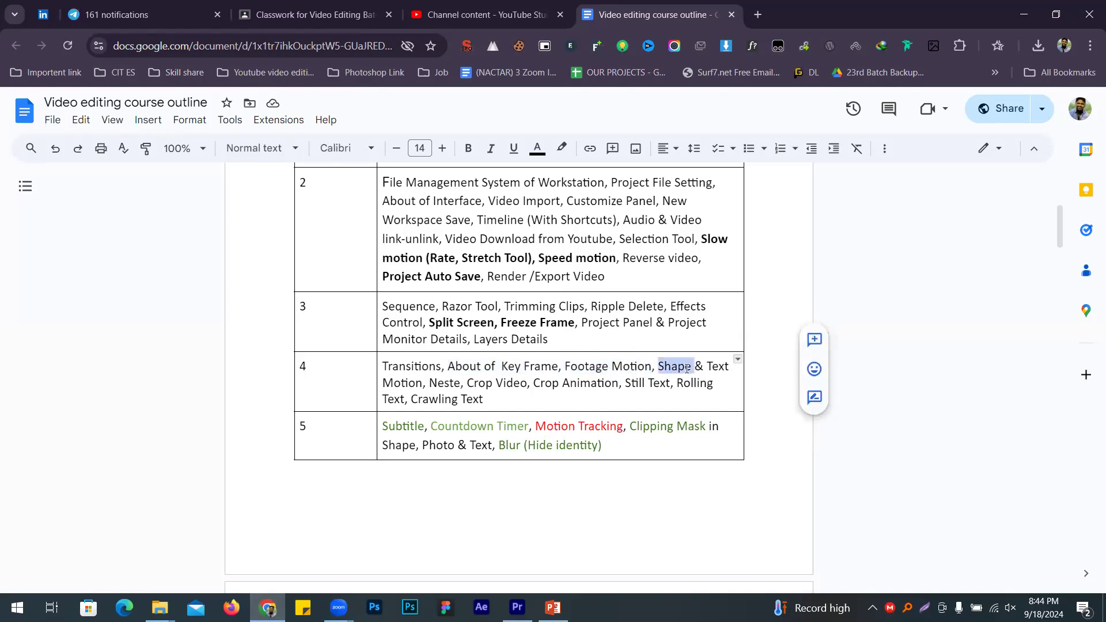
pyautogui.moveTo(722, 367); pyautogui.dragTo(422, 385)
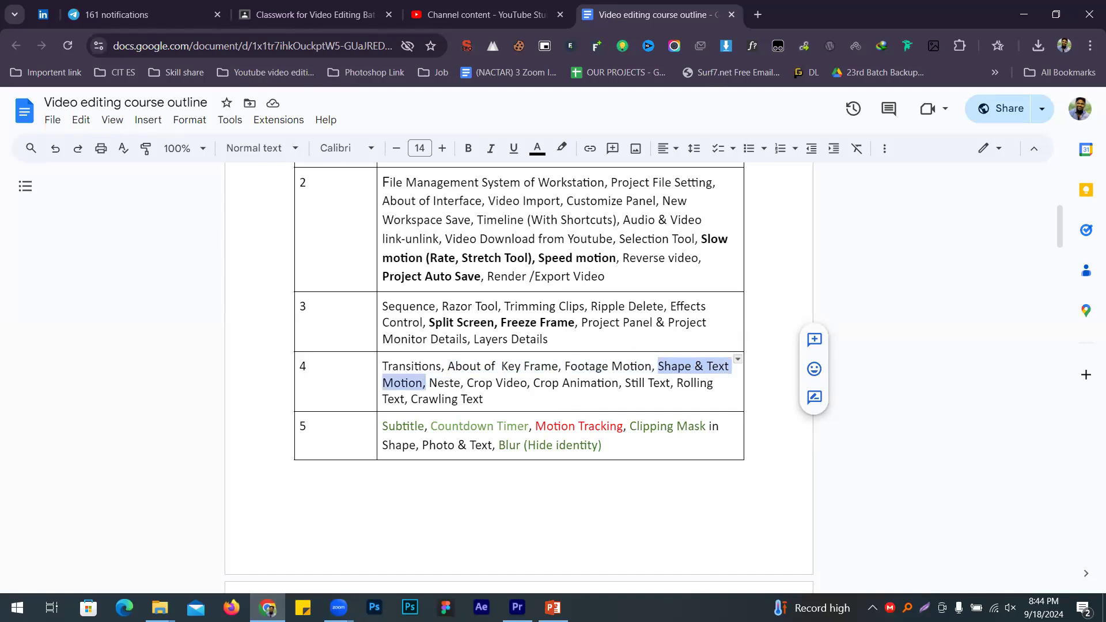
pyautogui.click(518, 608)
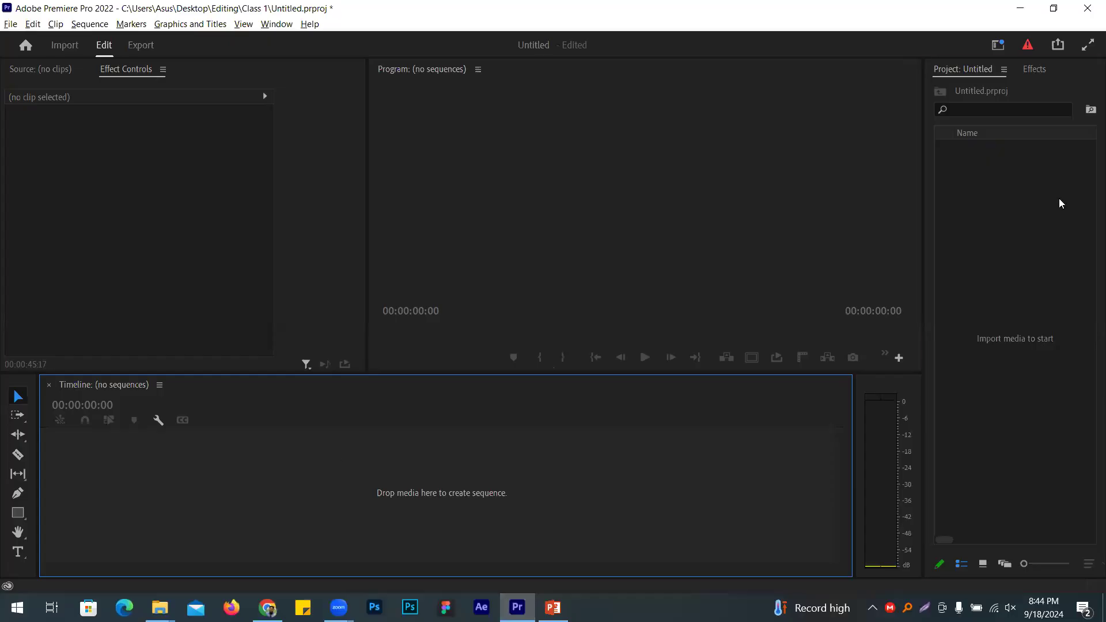
# Step: Create a new sequence, Sequence 02, from the Project panel with default settings
pyautogui.rightClick(1059, 200)
pyautogui.moveTo(1011, 259)
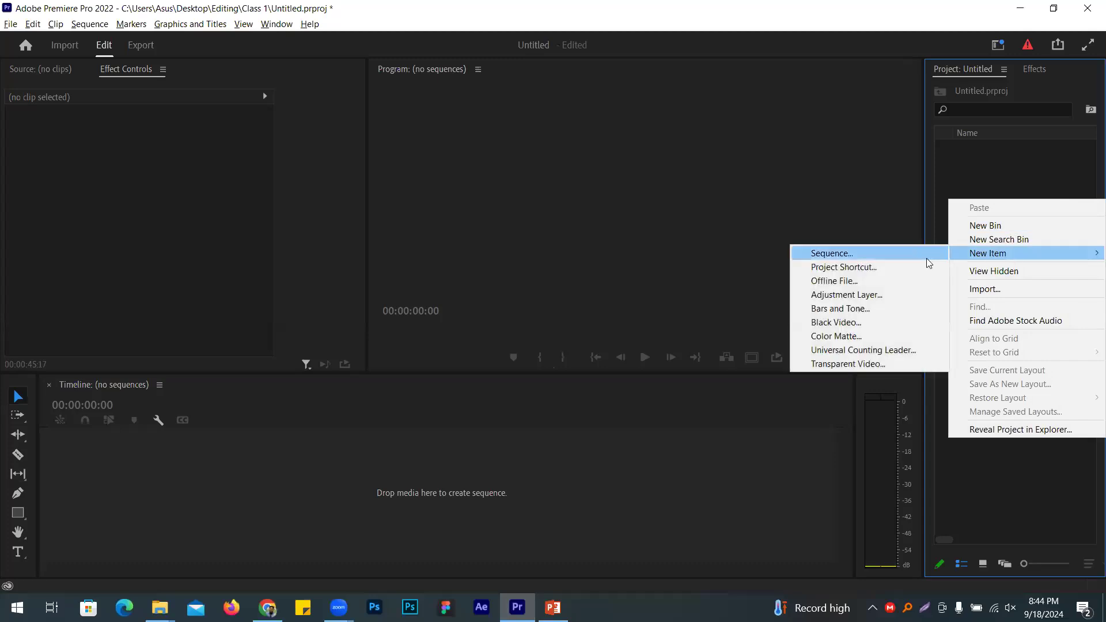
pyautogui.click(910, 253)
pyautogui.click(403, 67)
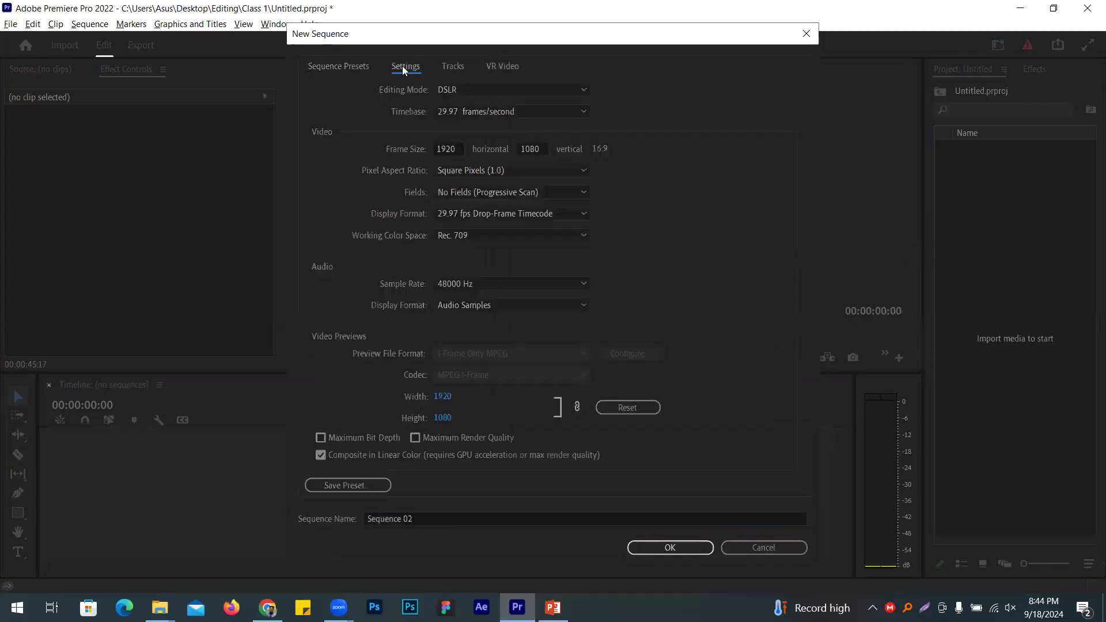
pyautogui.press('Return')
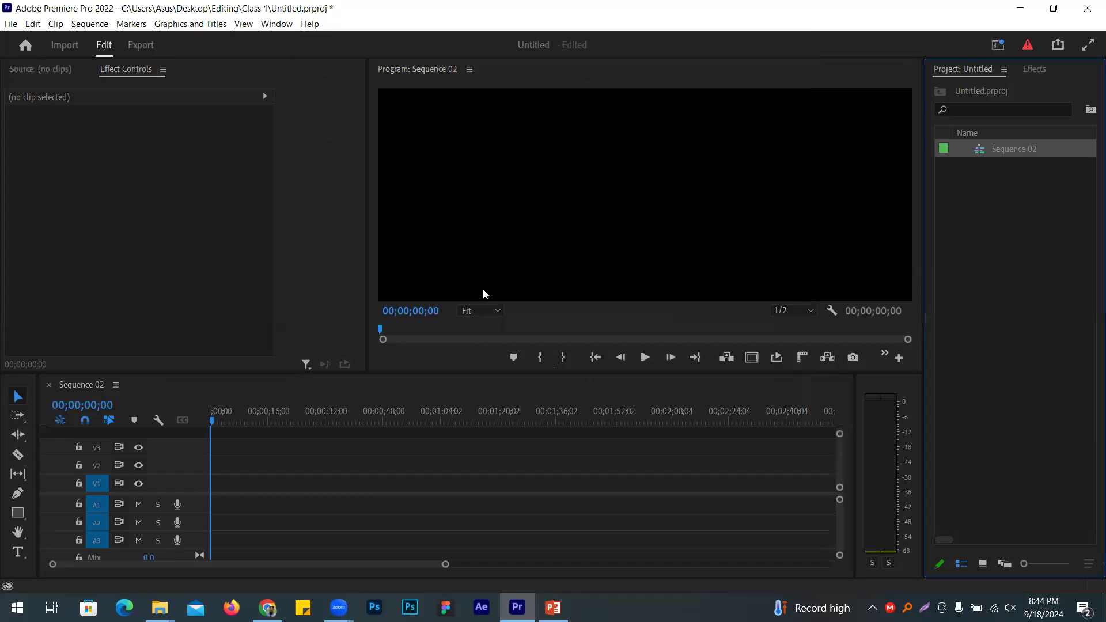
# Step: Create a white 1920×1080 Color Matte named Color Matte
pyautogui.rightClick(1025, 223)
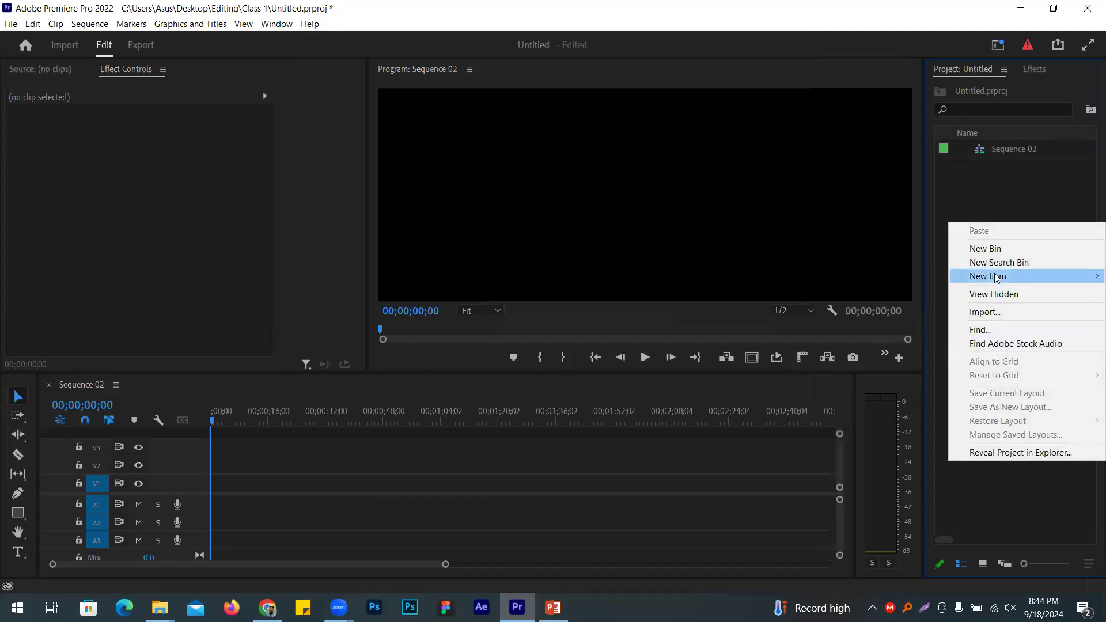
pyautogui.moveTo(997, 276)
pyautogui.click(847, 360)
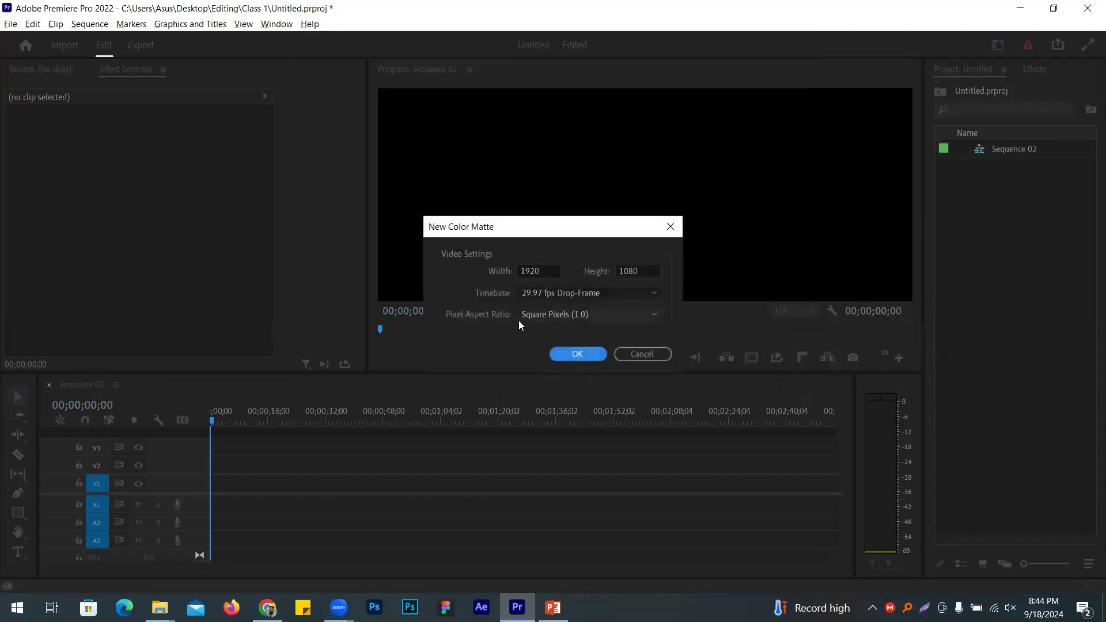
pyautogui.click(562, 354)
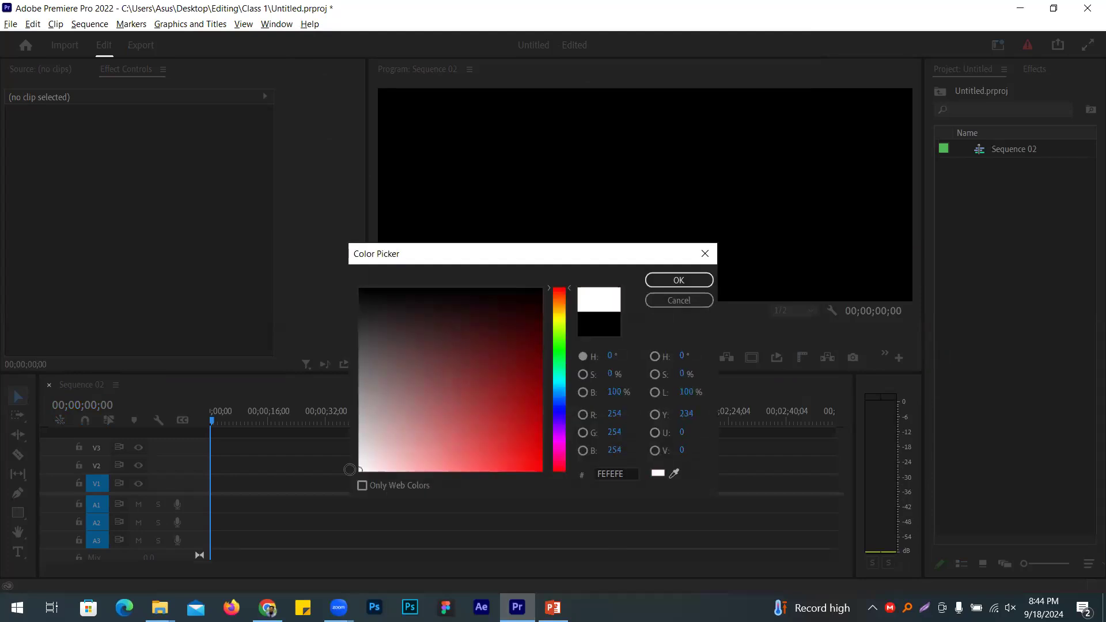
pyautogui.click(650, 280)
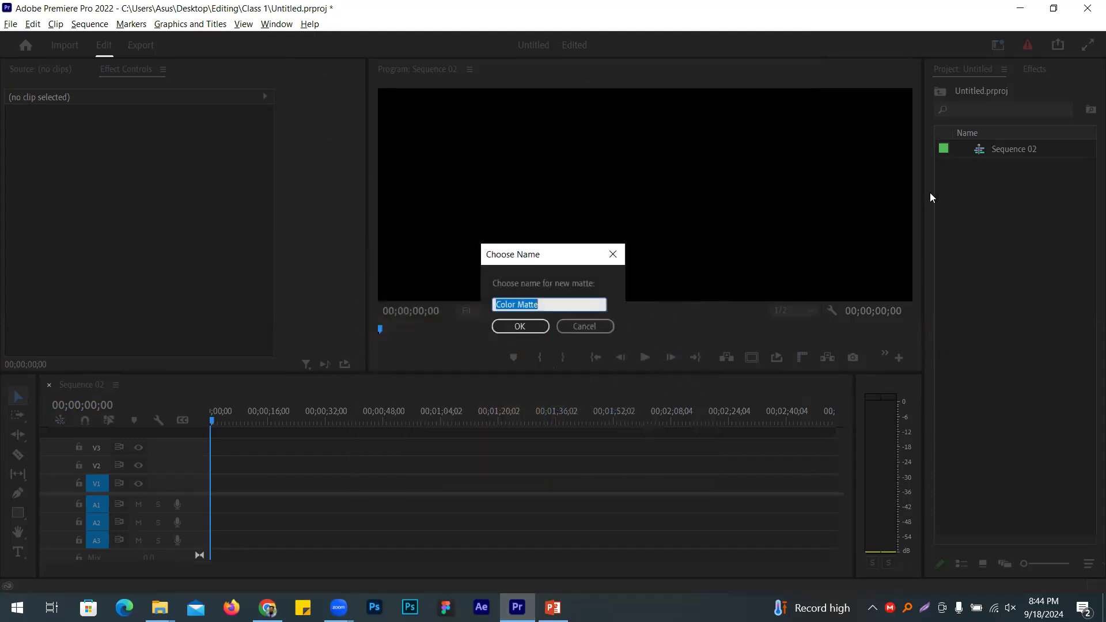
pyautogui.click(519, 327)
# Step: Place the Color Matte on the V1 track and lock V1
pyautogui.moveTo(1030, 151); pyautogui.dragTo(516, 485)
pyautogui.click(79, 487)
pyautogui.click(461, 212)
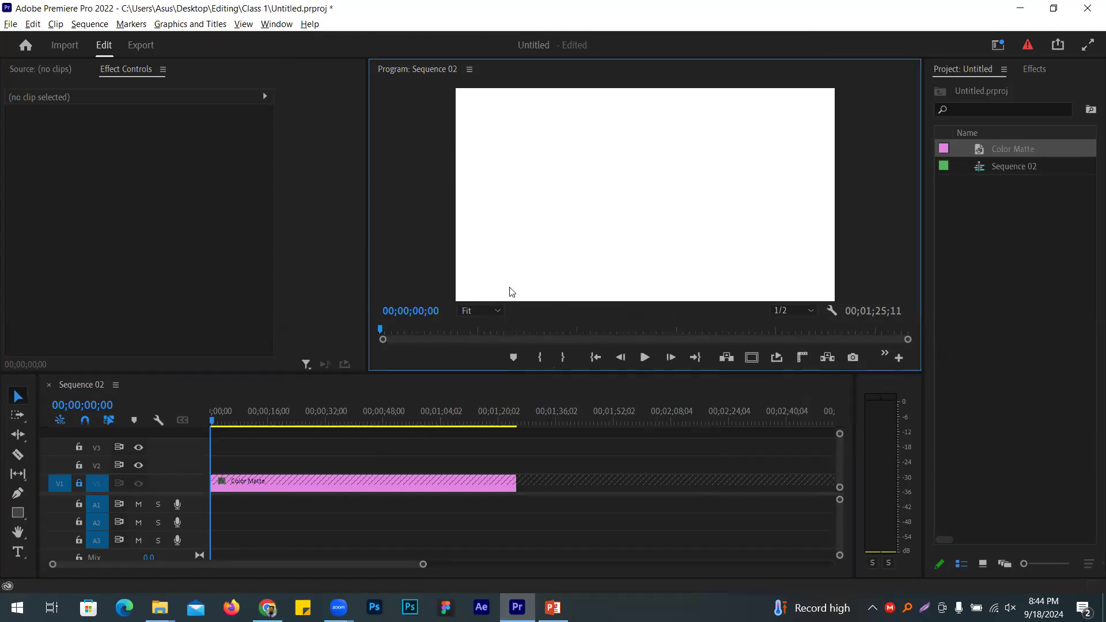
# Step: Select the Footage Motion and Shape topics in the course outline, then return to Premiere Pro
pyautogui.click(268, 608)
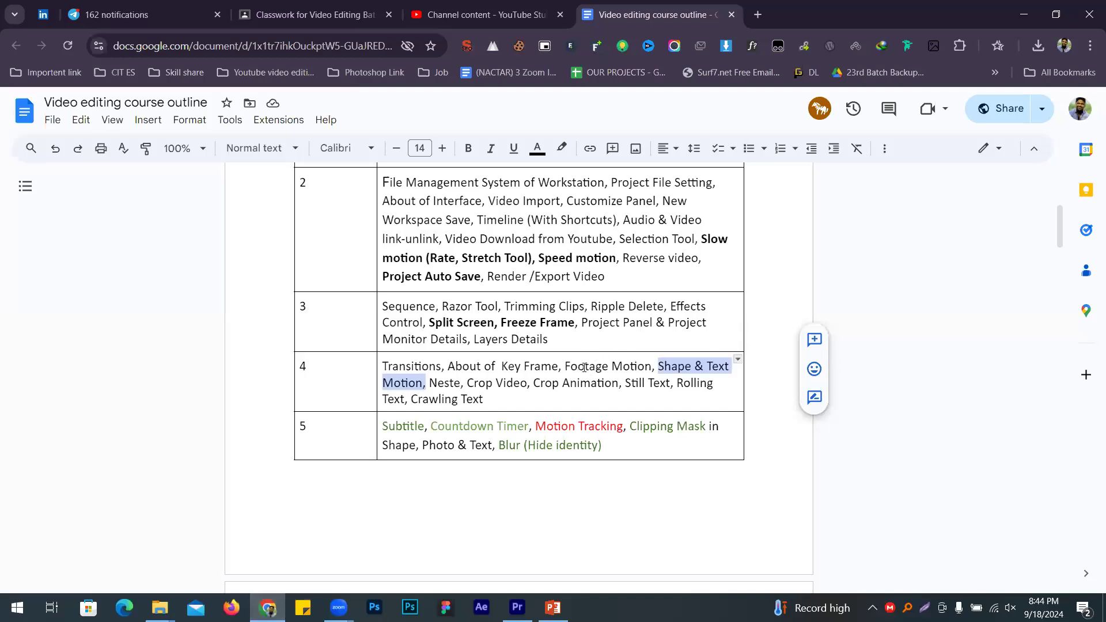
pyautogui.moveTo(584, 368); pyautogui.dragTo(630, 361)
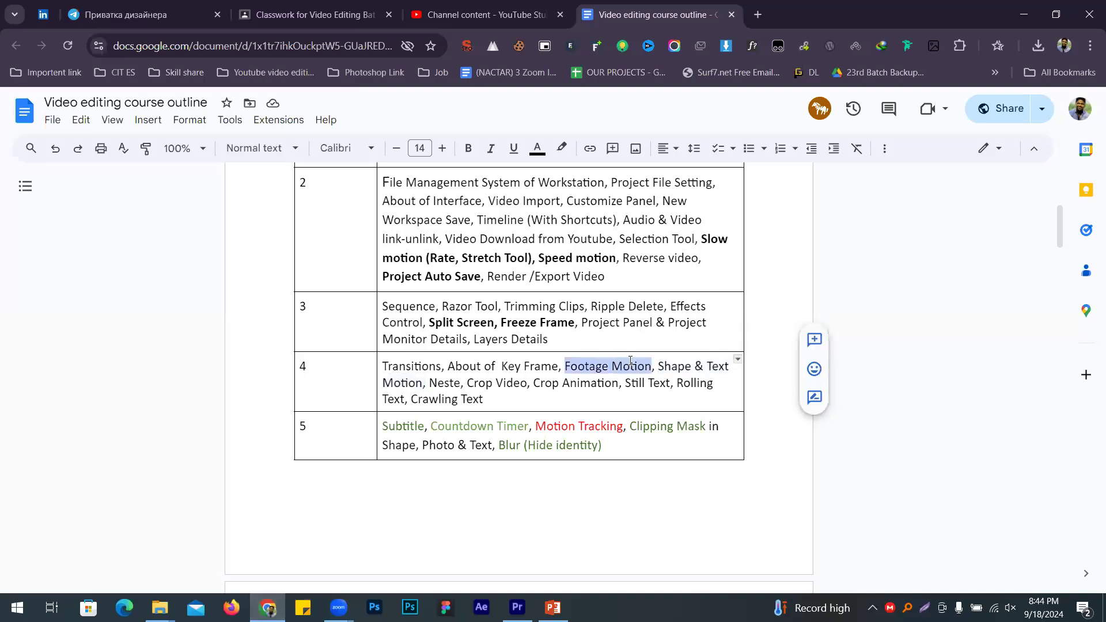
pyautogui.doubleClick(673, 358)
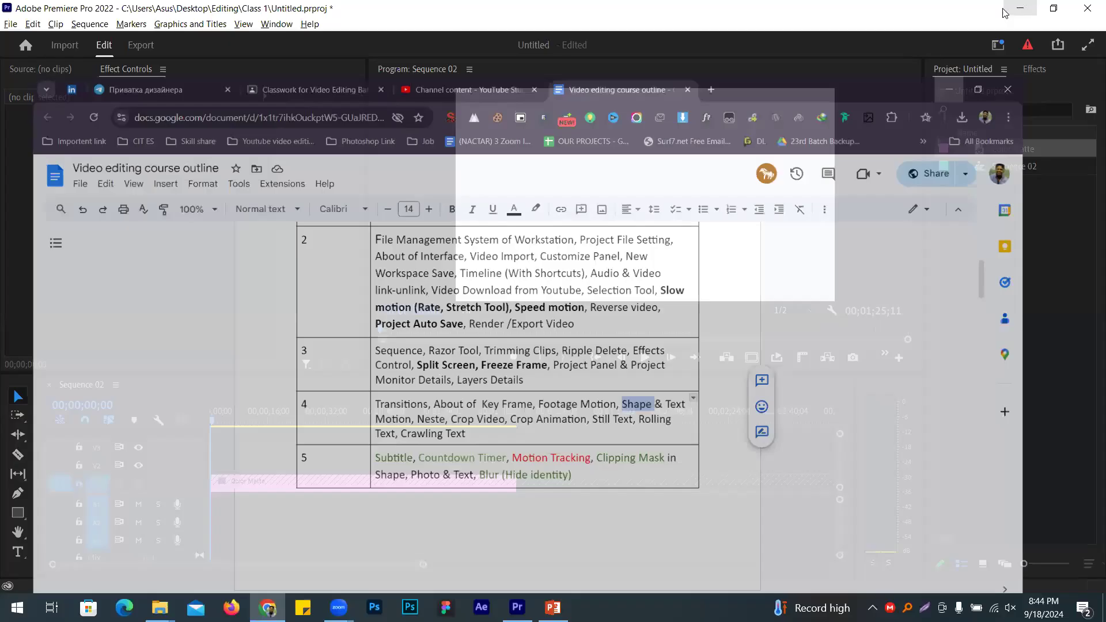
pyautogui.click(1024, 15)
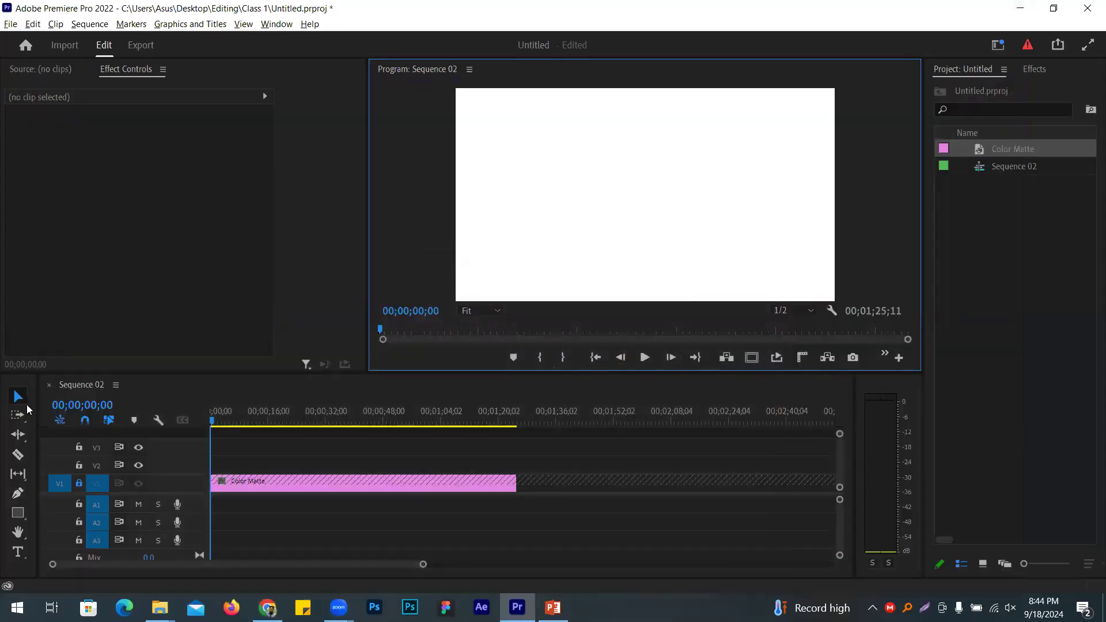
# Step: Dock the Tools panel beside the Program monitor and widen Effect Controls
pyautogui.click(17, 391)
pyautogui.moveTo(20, 385); pyautogui.dragTo(248, 210)
pyautogui.moveTo(181, 206); pyautogui.dragTo(410, 224)
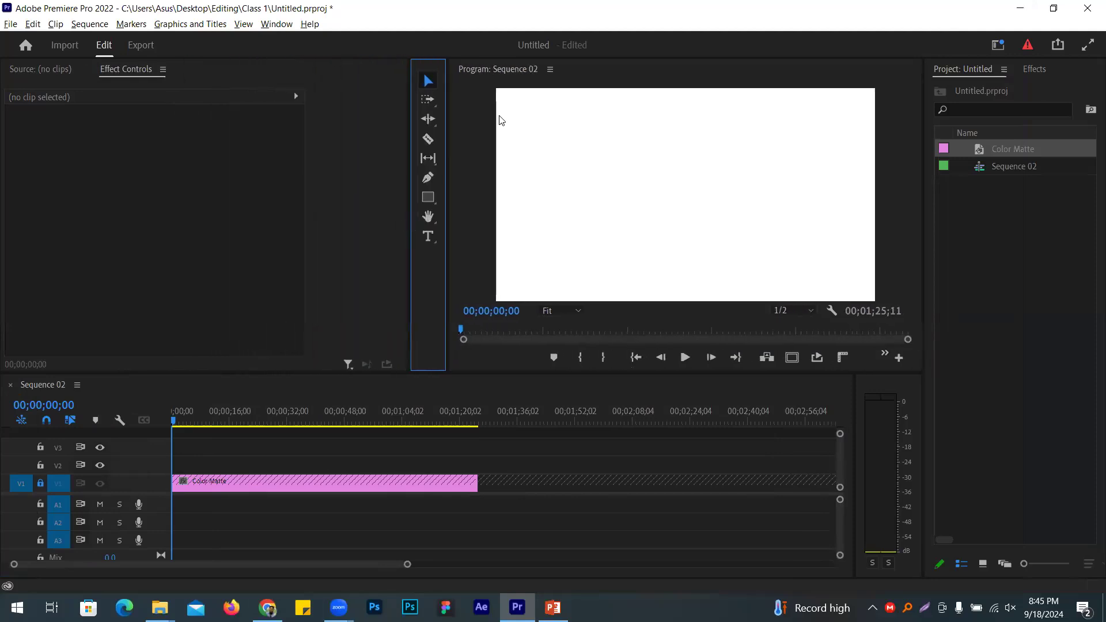
# Step: Draw a tall rectangle at the frame's left and lengthen its Graphic clip on V2
pyautogui.click(431, 196)
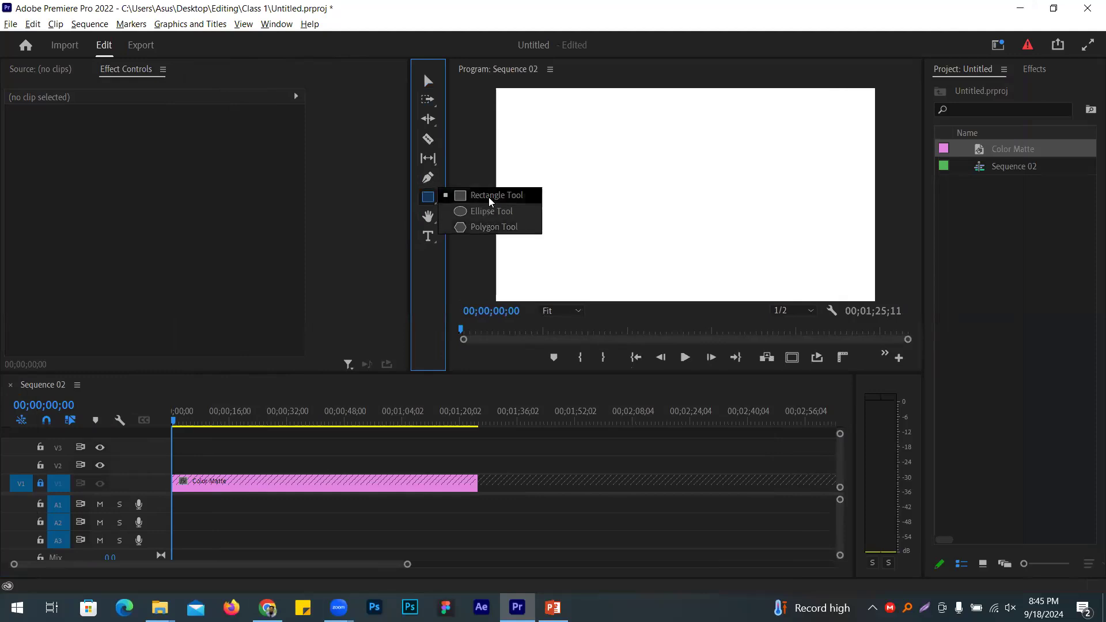
pyautogui.click(490, 198)
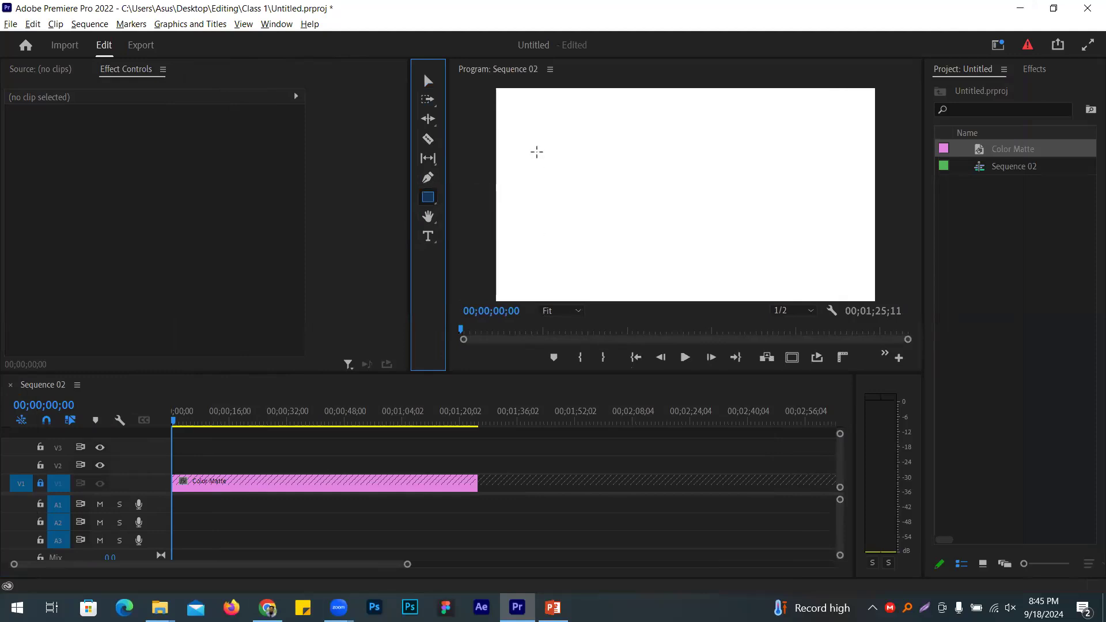
pyautogui.moveTo(537, 151)
pyautogui.mouseDown()
pyautogui.moveTo(575, 257)
pyautogui.moveTo(565, 297)
pyautogui.mouseUp()
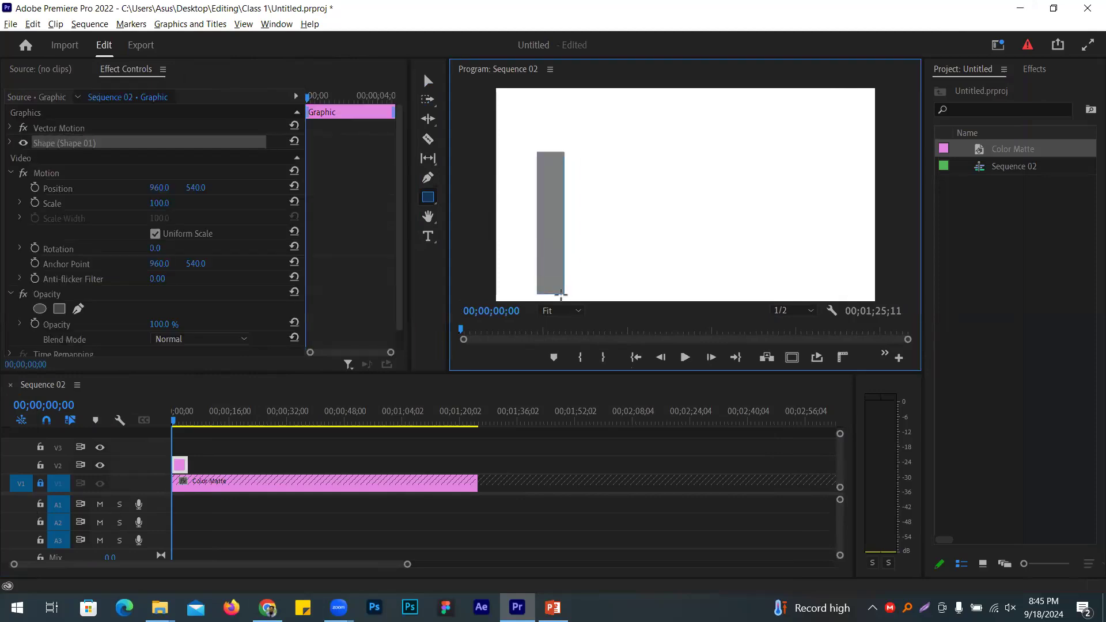
pyautogui.click(216, 465)
pyautogui.moveTo(216, 465); pyautogui.dragTo(444, 465)
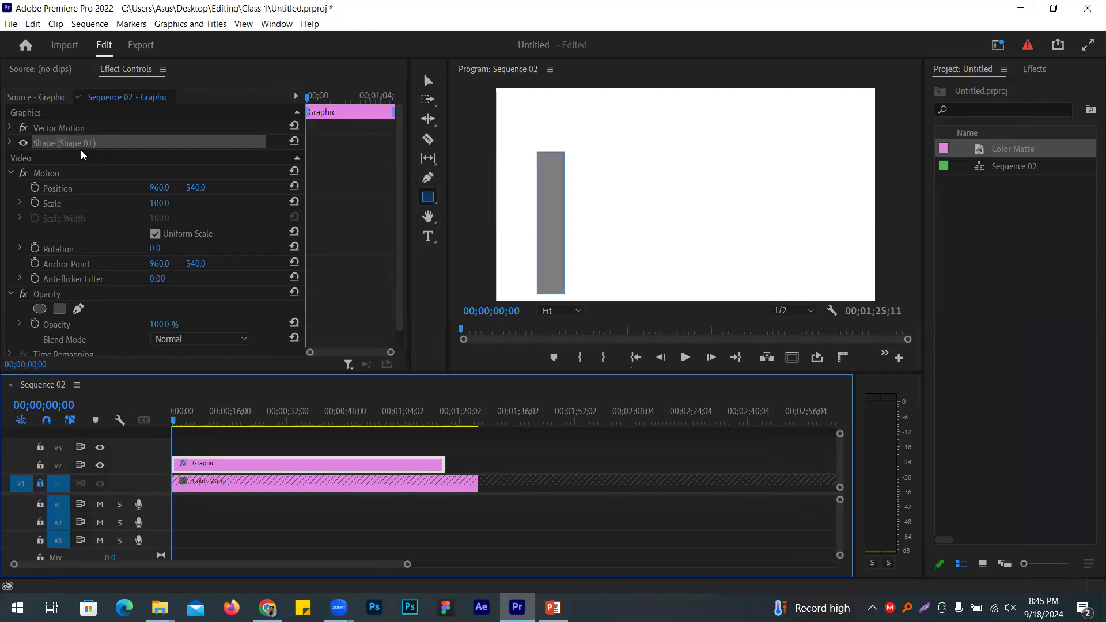
# Step: Set the rectangle's Shape fill to yellow-green C6E304 in the Color Picker
pyautogui.click(10, 144)
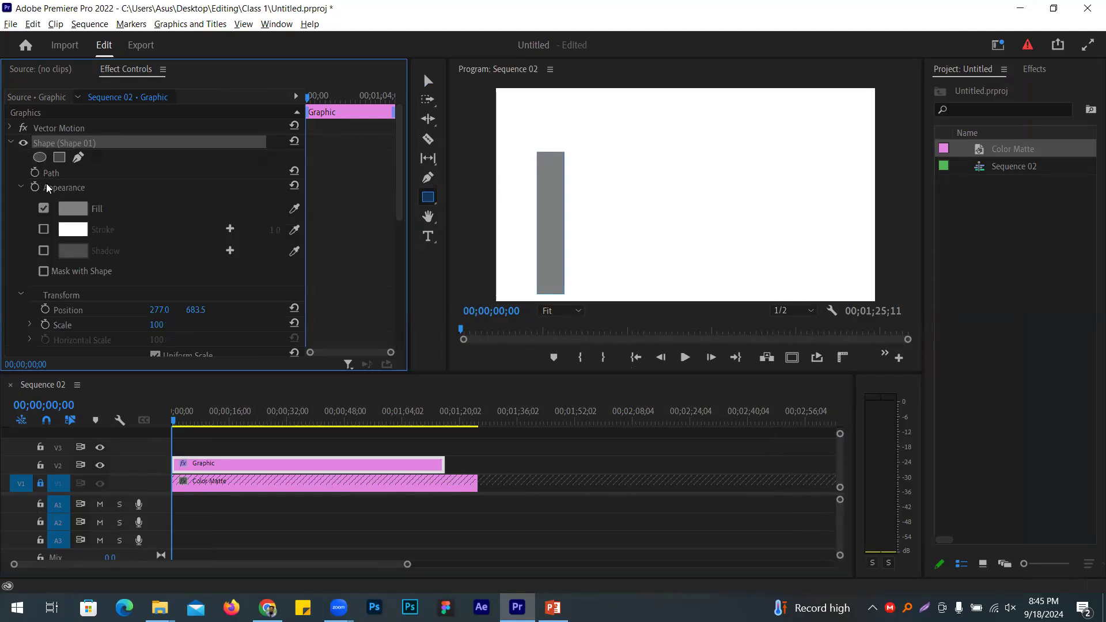
pyautogui.click(83, 207)
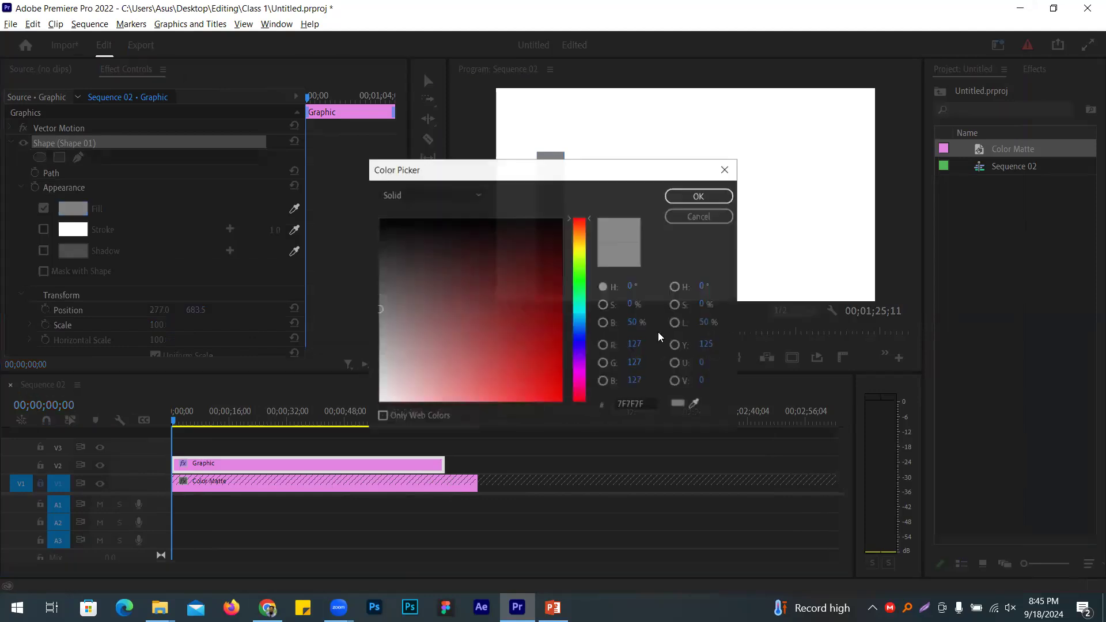
pyautogui.moveTo(552, 272); pyautogui.dragTo(553, 353)
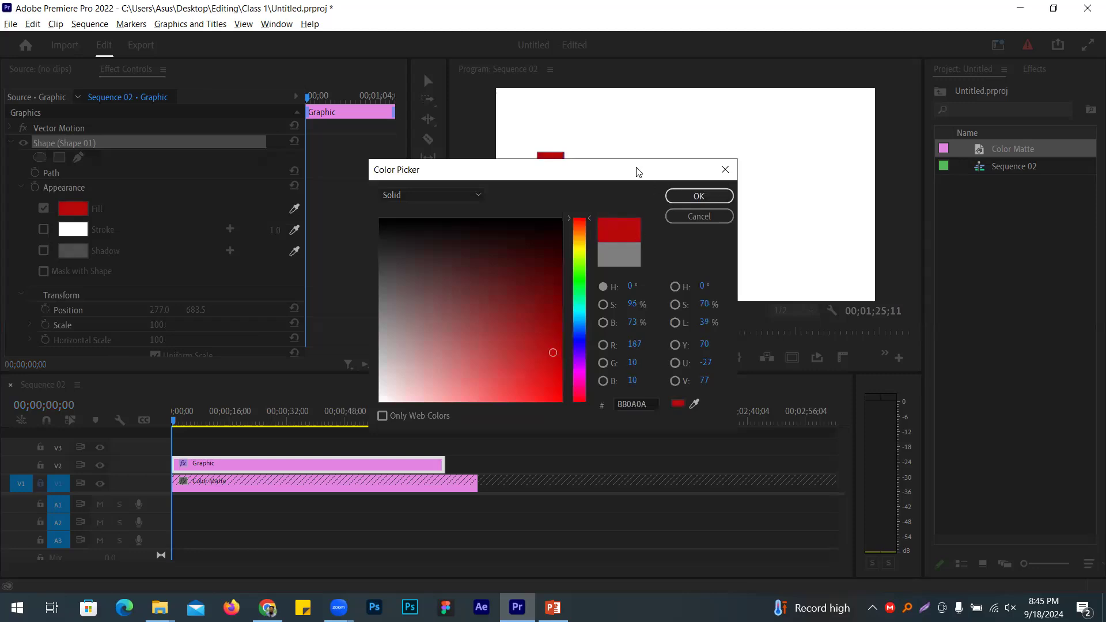
pyautogui.moveTo(636, 171); pyautogui.dragTo(338, 240)
pyautogui.moveTo(284, 334); pyautogui.dragTo(282, 321)
pyautogui.moveTo(238, 398)
pyautogui.mouseDown()
pyautogui.moveTo(260, 464)
pyautogui.moveTo(261, 450)
pyautogui.mouseUp()
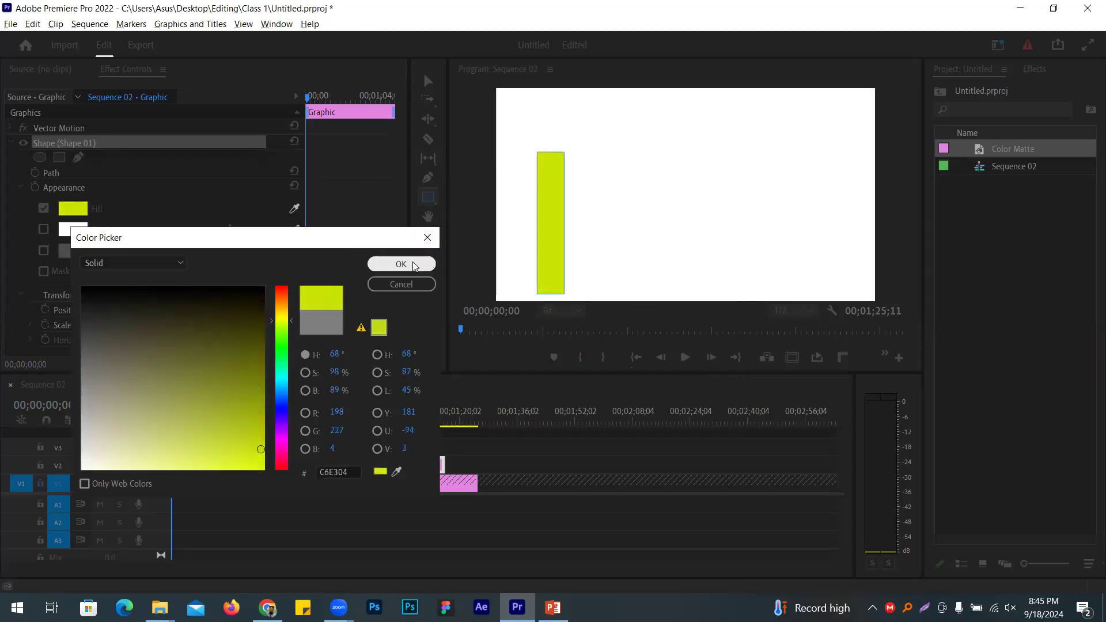
pyautogui.click(426, 263)
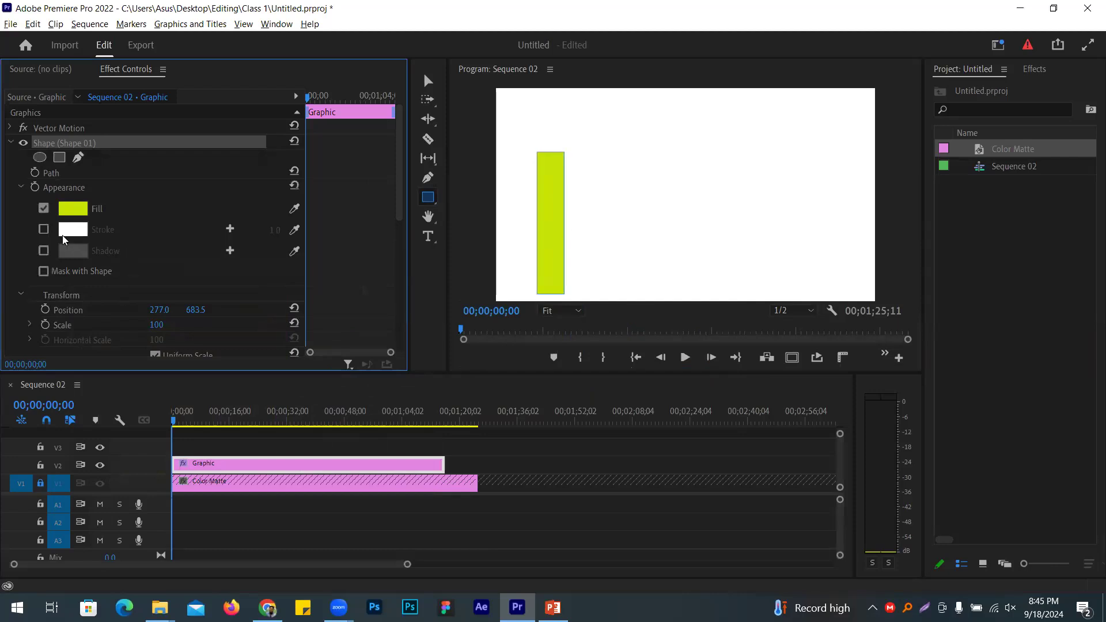
# Step: Turn off Uniform Scale and set the rectangle's Vertical Scale to 89
pyautogui.scroll(-4, 161, 186)
pyautogui.scroll(2, 162, 186)
pyautogui.scroll(2, 159, 196)
pyautogui.scroll(-4, 117, 202)
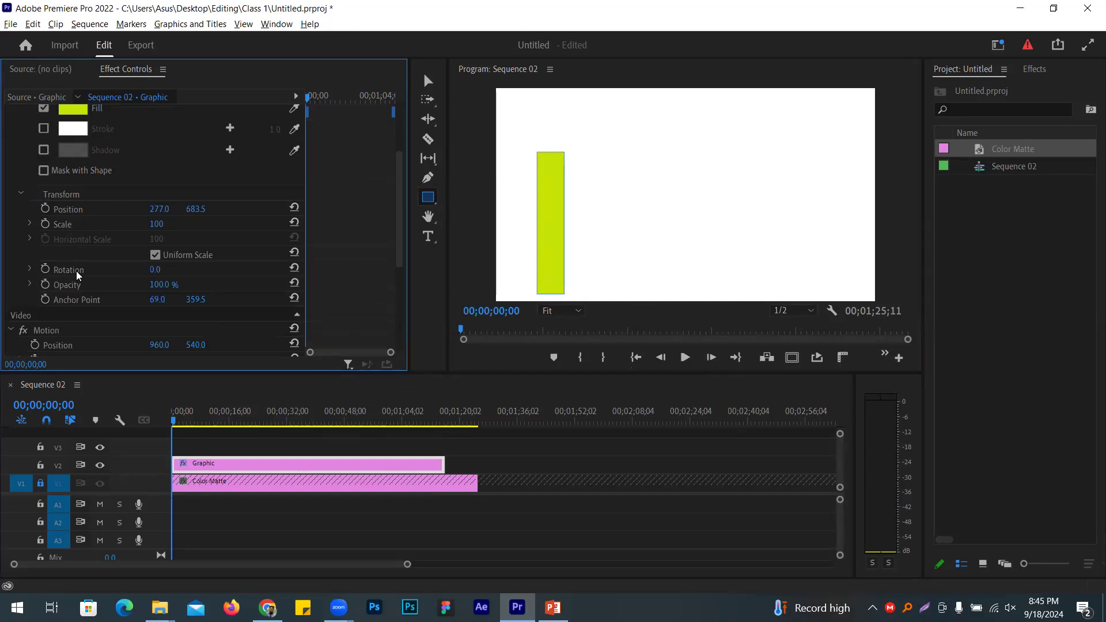
pyautogui.click(155, 256)
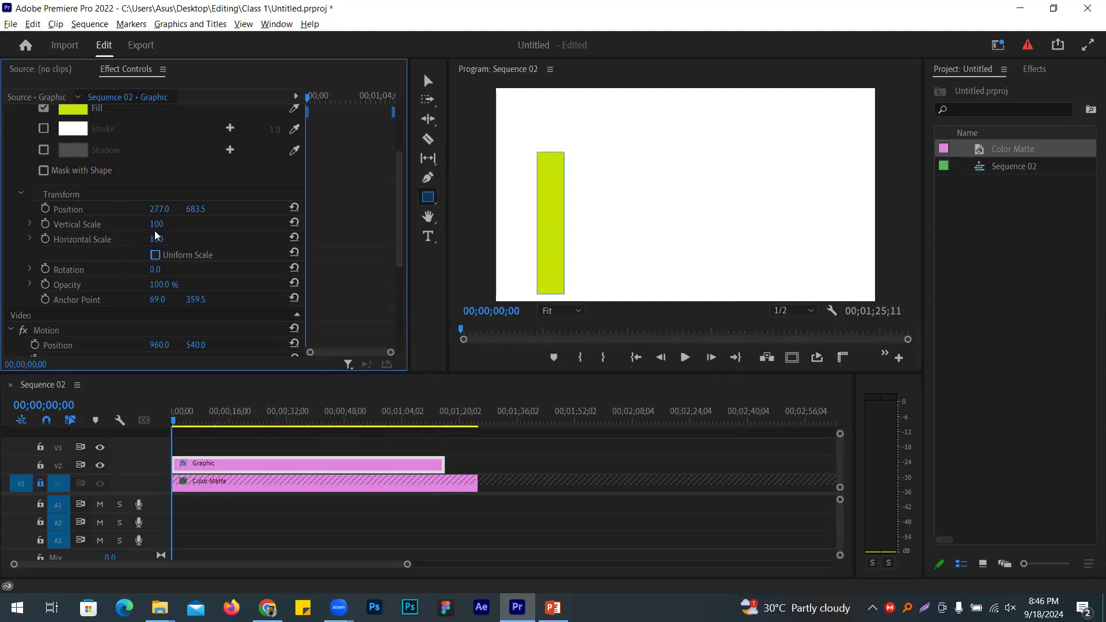
pyautogui.moveTo(154, 228)
pyautogui.mouseDown()
pyautogui.moveTo(190, 228)
pyautogui.moveTo(154, 227)
pyautogui.moveTo(156, 238)
pyautogui.moveTo(179, 239)
pyautogui.moveTo(167, 239)
pyautogui.mouseUp()
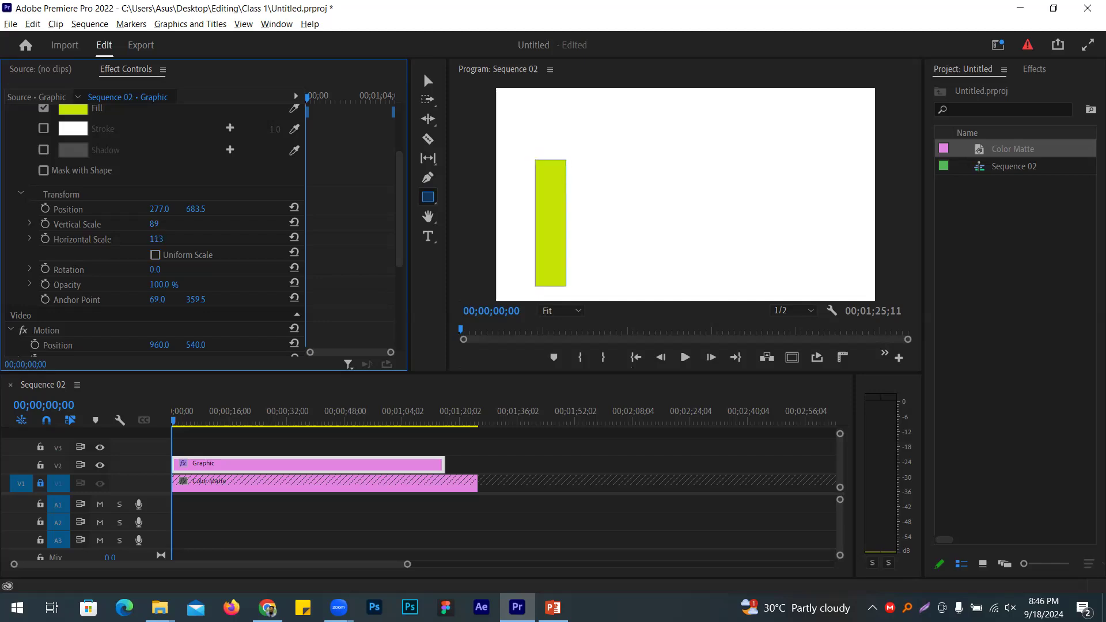
# Step: Move the rectangle's anchor point to its left edge (5.4, 359.5) and set Horizontal Scale to 0
pyautogui.click(429, 80)
pyautogui.click(288, 463)
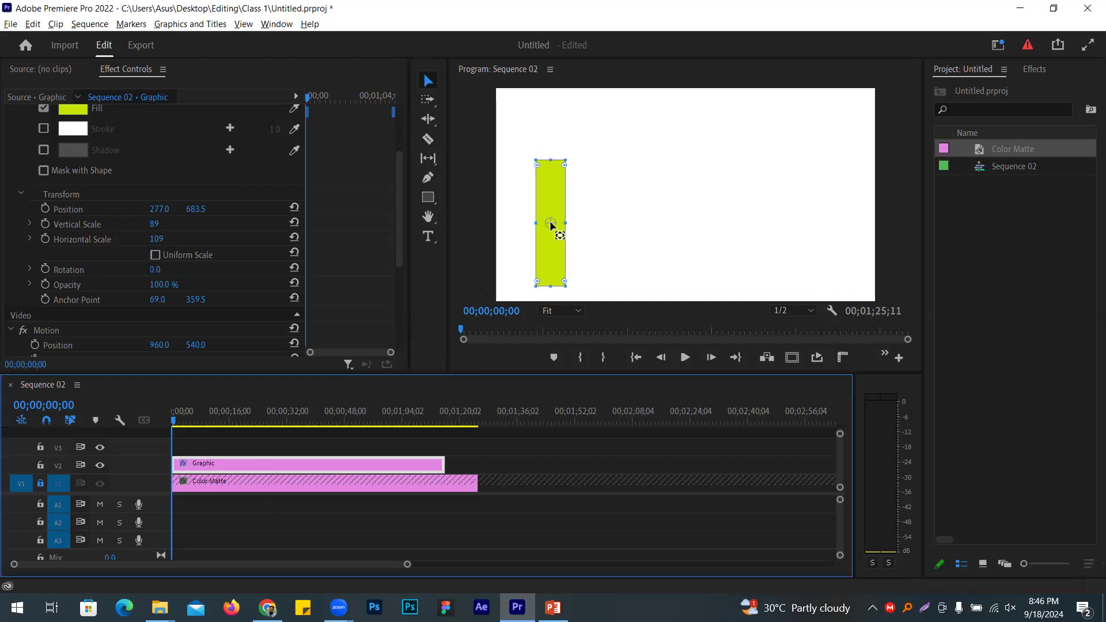
pyautogui.moveTo(551, 224); pyautogui.dragTo(536, 224)
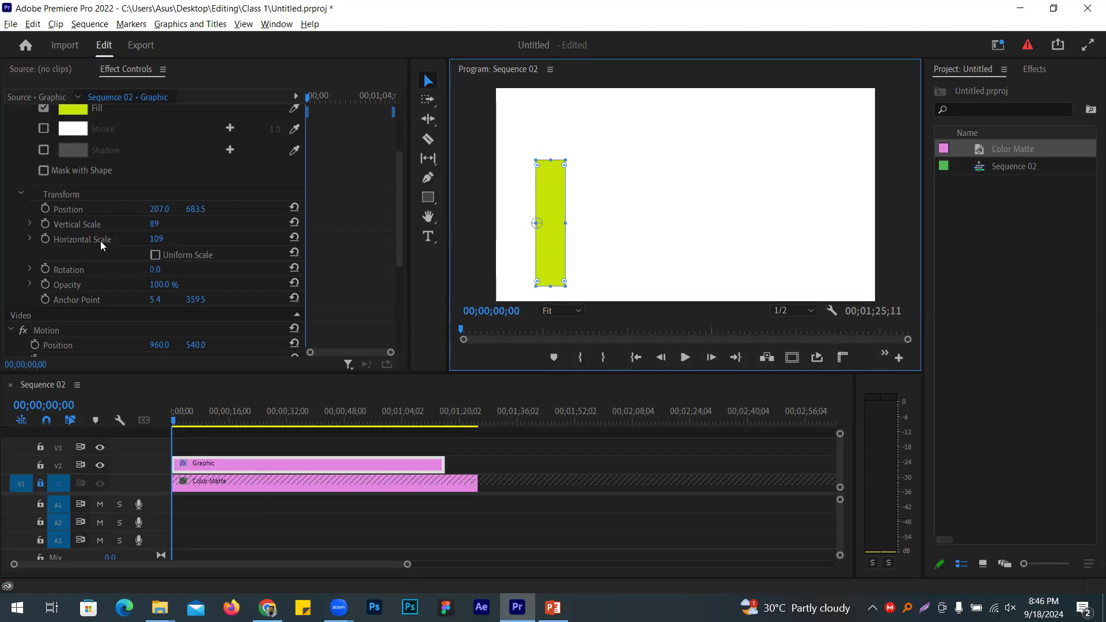
pyautogui.click(165, 238)
pyautogui.write('0')
pyautogui.press('Return')
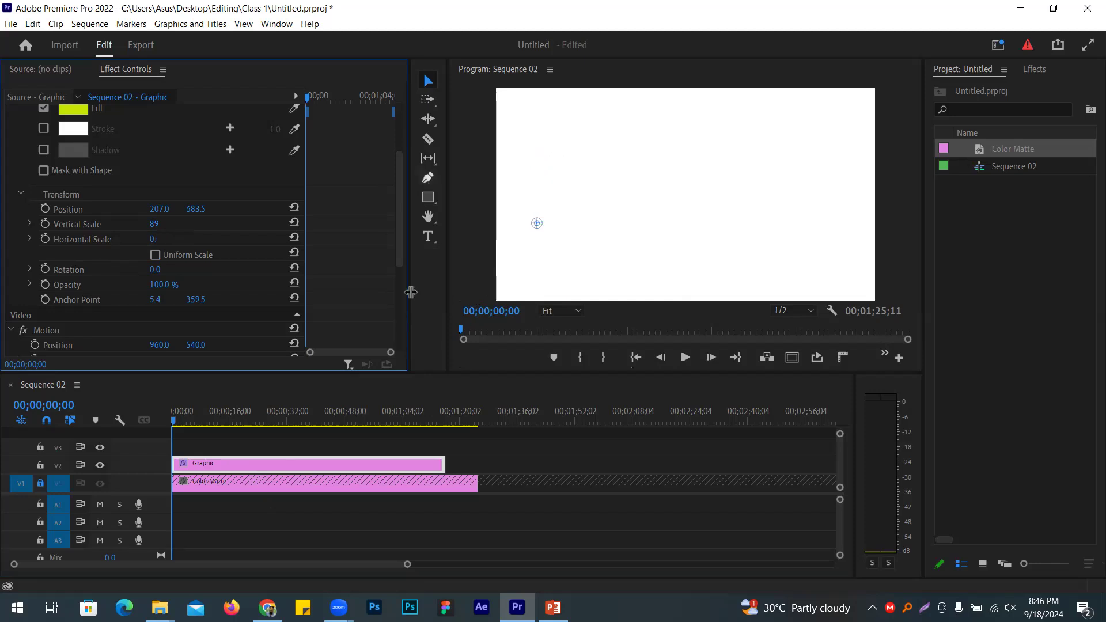
# Step: Keyframe Horizontal Scale at 0 s, then widen the bar into a large rectangle at 3 s
pyautogui.click(45, 239)
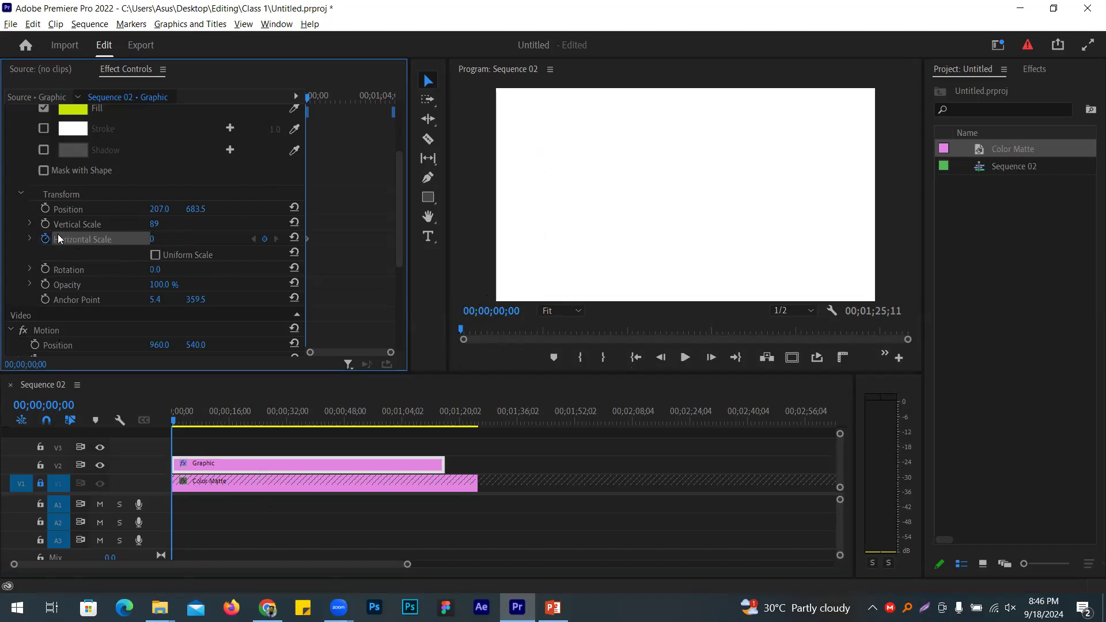
pyautogui.click(55, 405)
pyautogui.click(60, 404)
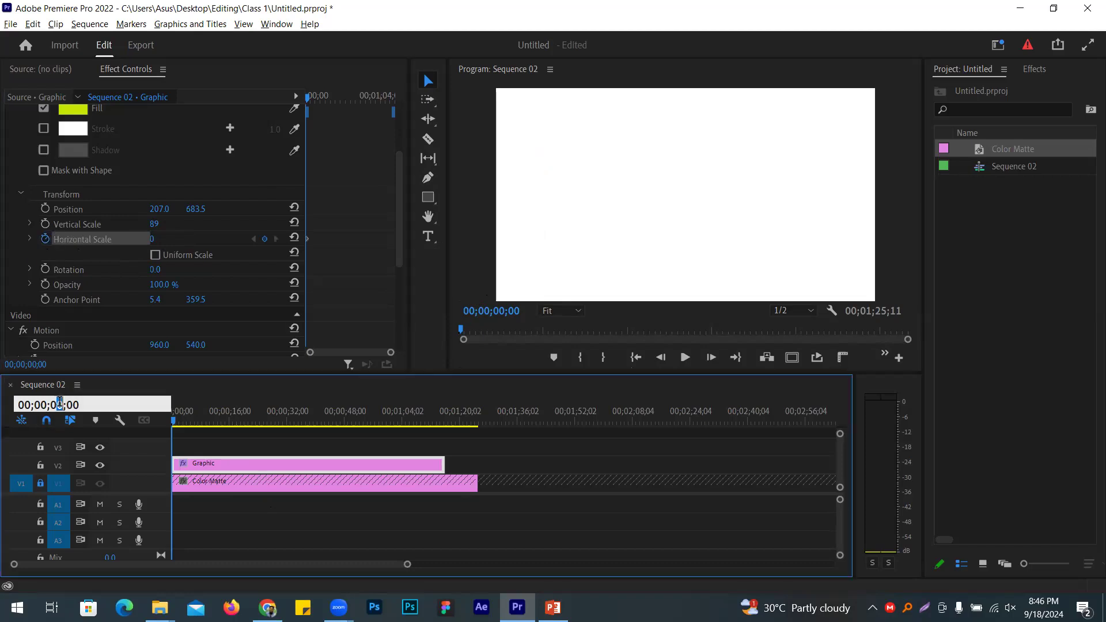
pyautogui.press('Return')
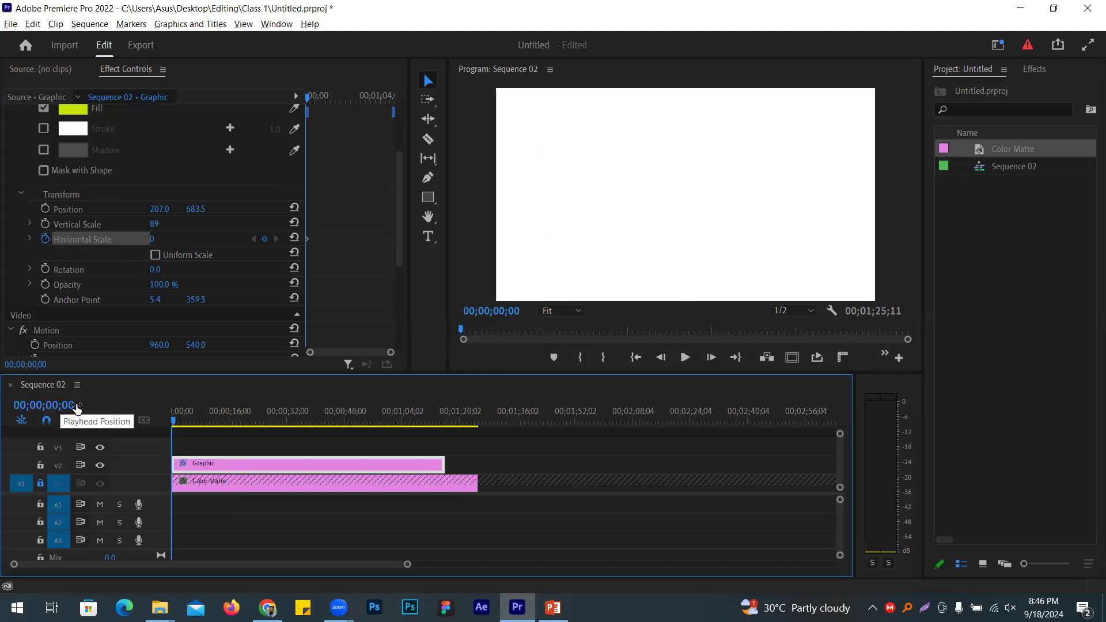
pyautogui.click(58, 405)
pyautogui.moveTo(56, 405); pyautogui.dragTo(64, 404)
pyautogui.write('3')
pyautogui.press('Return')
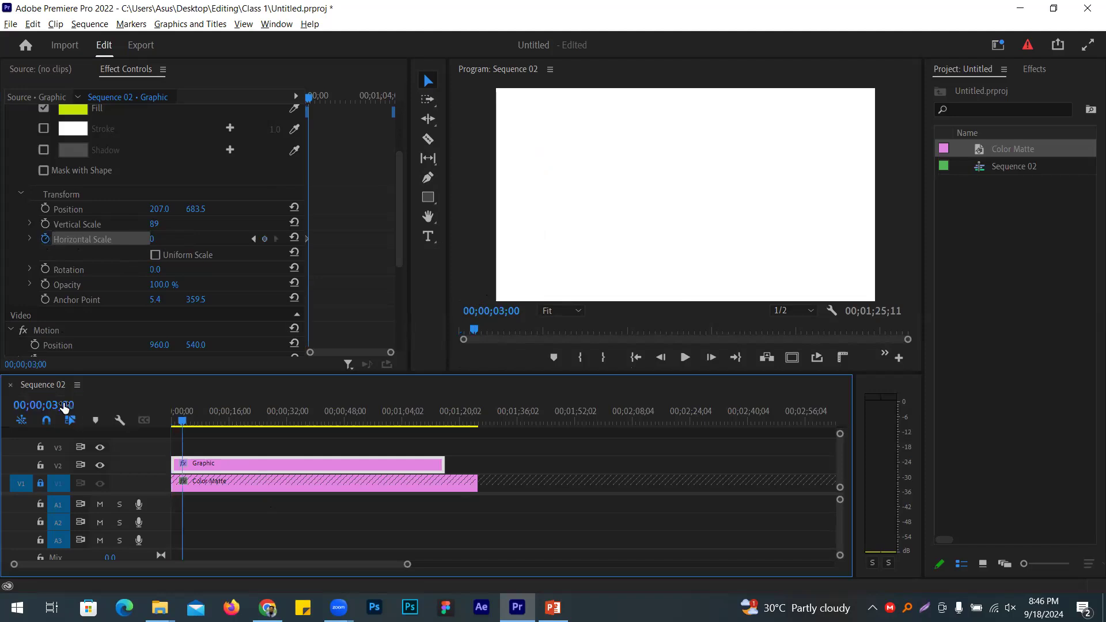
pyautogui.click(153, 239)
pyautogui.write('31')
pyautogui.press('Return')
pyautogui.moveTo(154, 239); pyautogui.dragTo(170, 241)
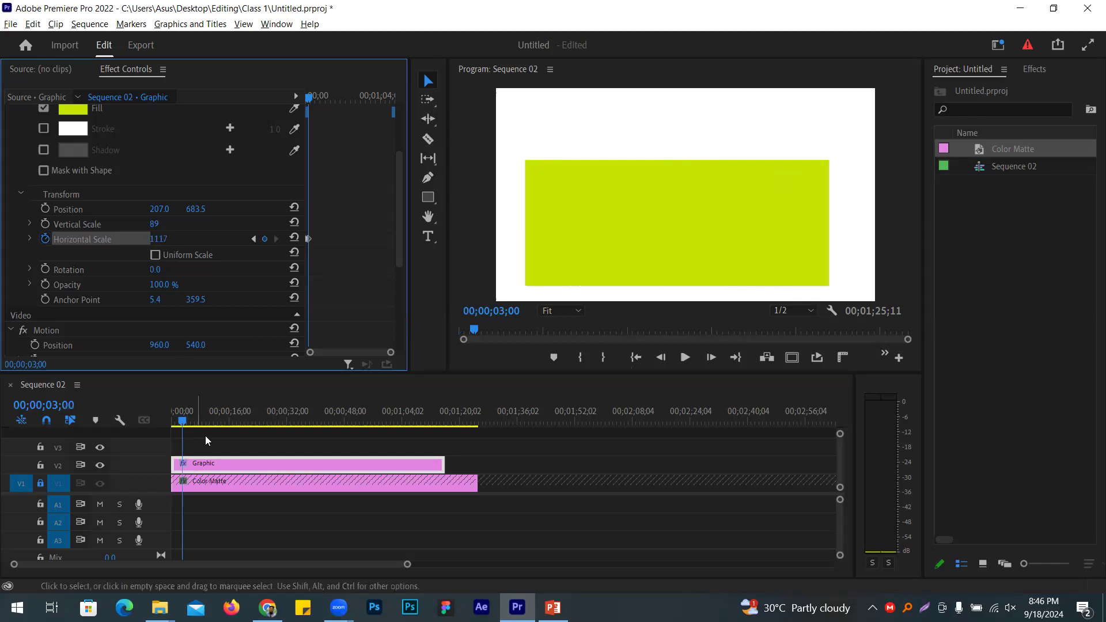
# Step: Add a Horizontal Scale keyframe at 6 s to hold the bar's width
pyautogui.click(59, 405)
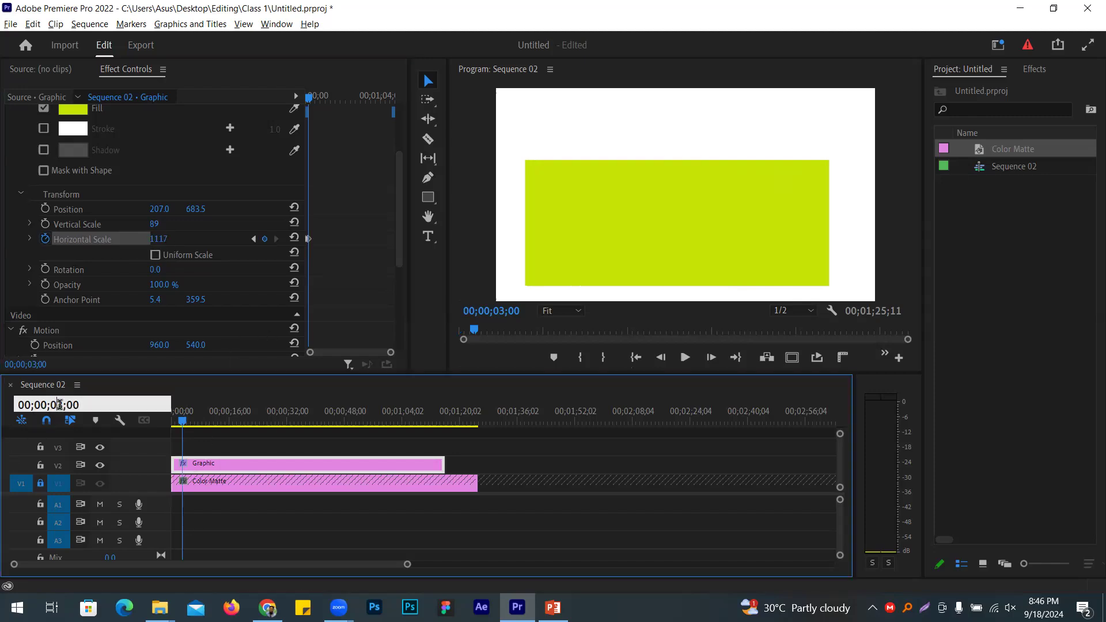
pyautogui.hotkey('shift', 'Right')
pyautogui.press('Return')
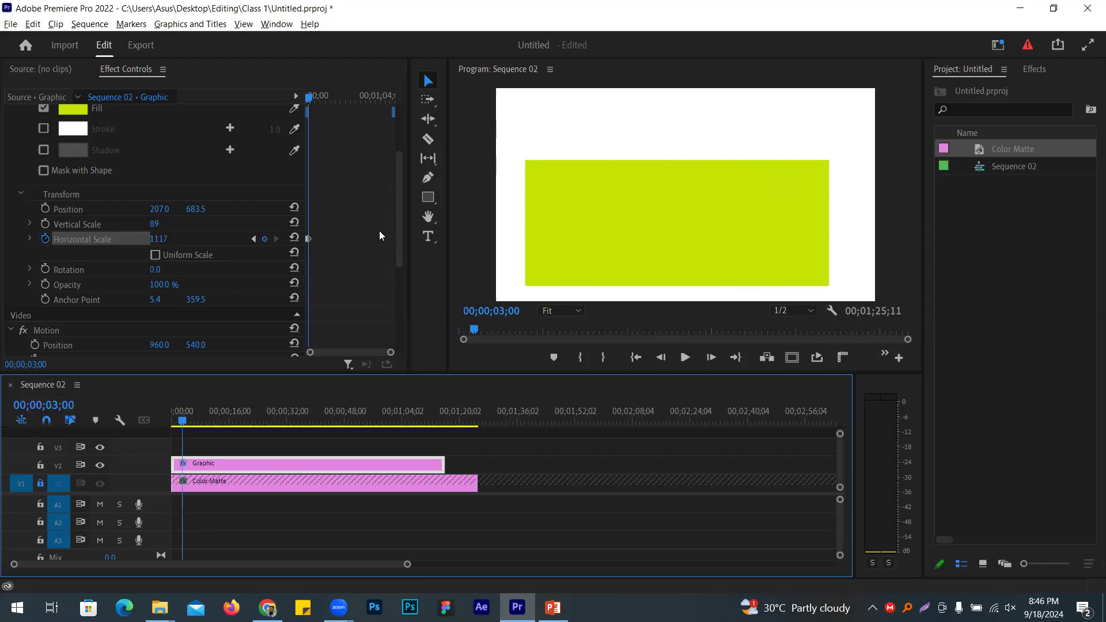
pyautogui.click(50, 405)
pyautogui.doubleClick(64, 405)
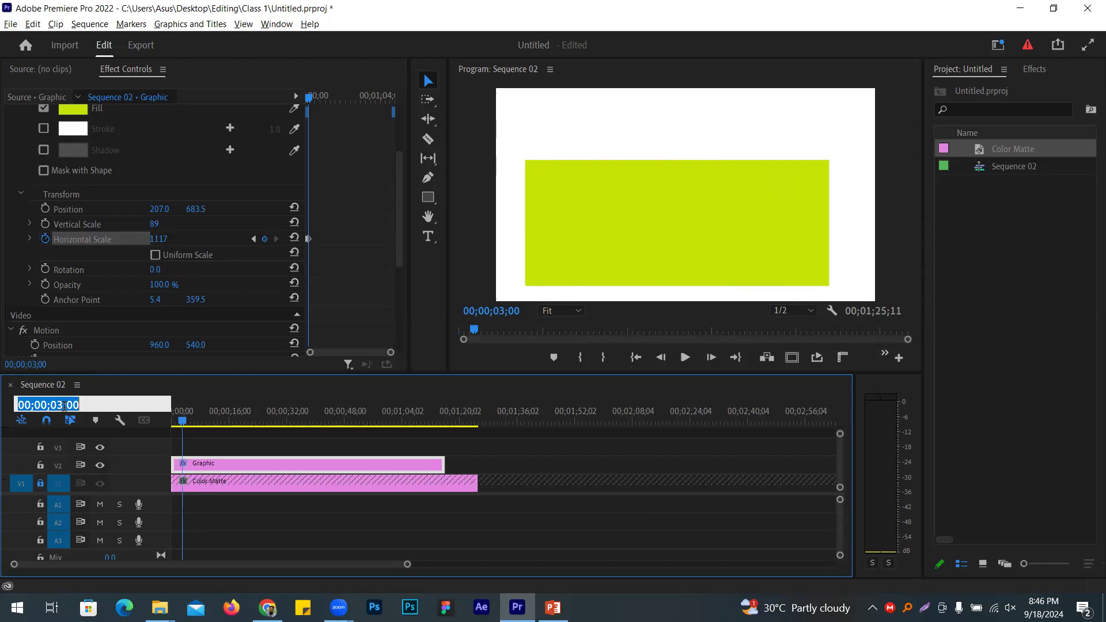
pyautogui.click(61, 405)
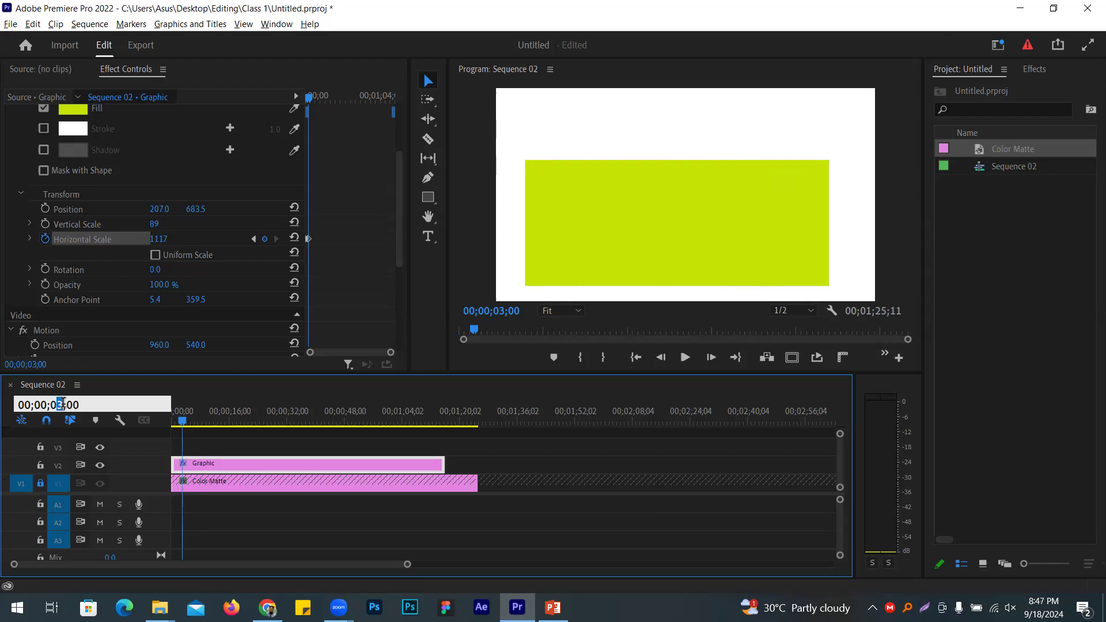
pyautogui.click(63, 404)
pyautogui.press('BackSpace')
pyautogui.write('6')
pyautogui.press('Return')
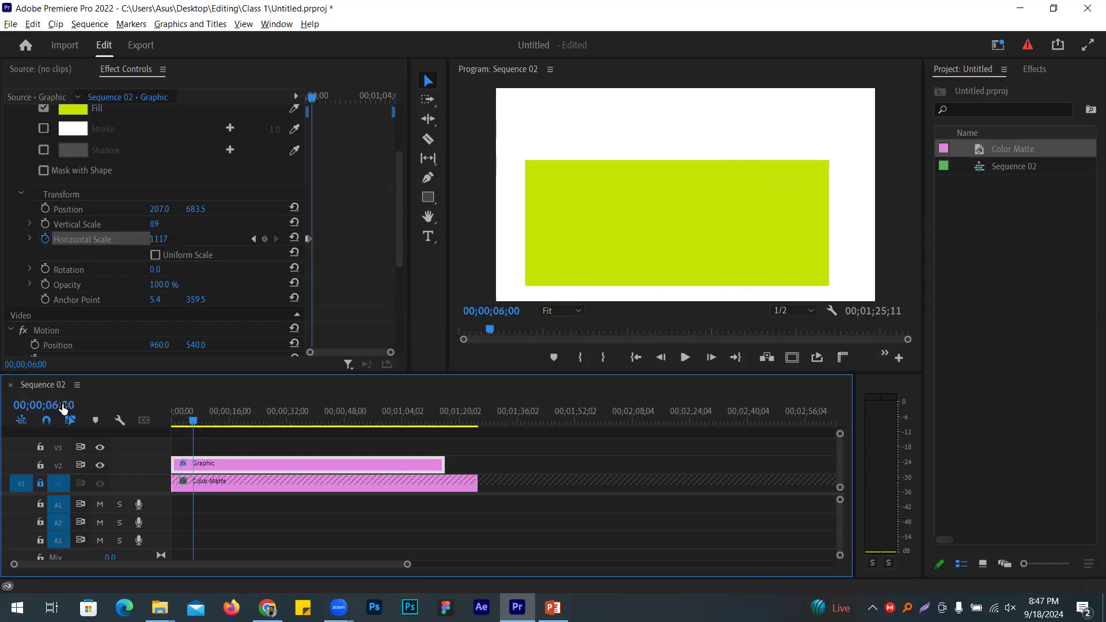
pyautogui.click(265, 239)
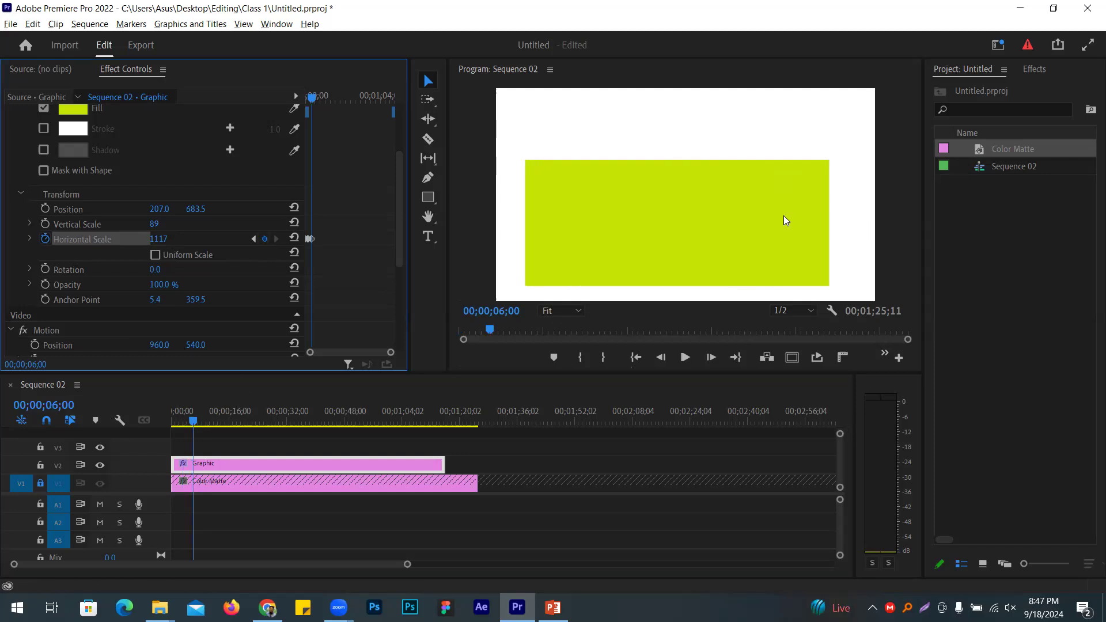
# Step: Narrow the bar's Horizontal Scale to 95 at 9 s
pyautogui.click(60, 406)
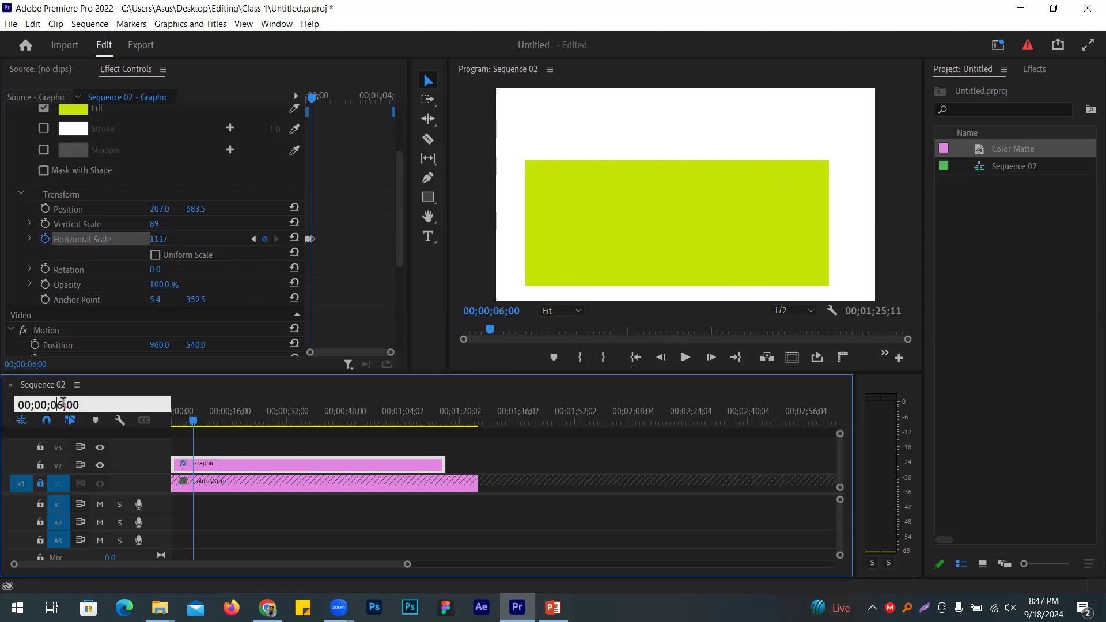
pyautogui.doubleClick(59, 404)
pyautogui.write('9')
pyautogui.press('Return')
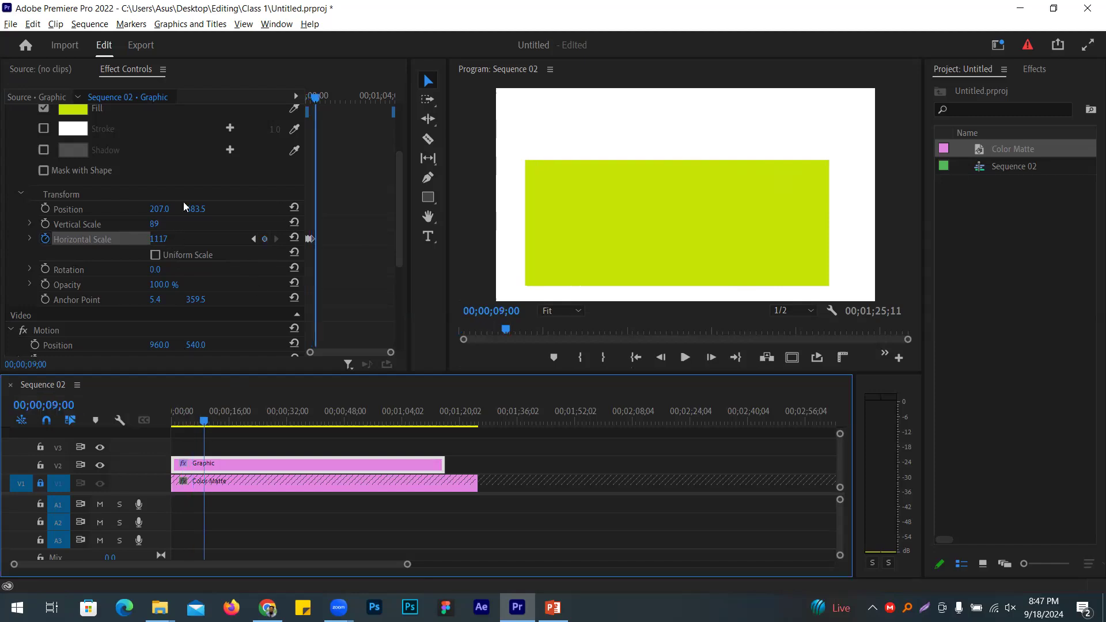
pyautogui.moveTo(158, 239); pyautogui.dragTo(0, 238)
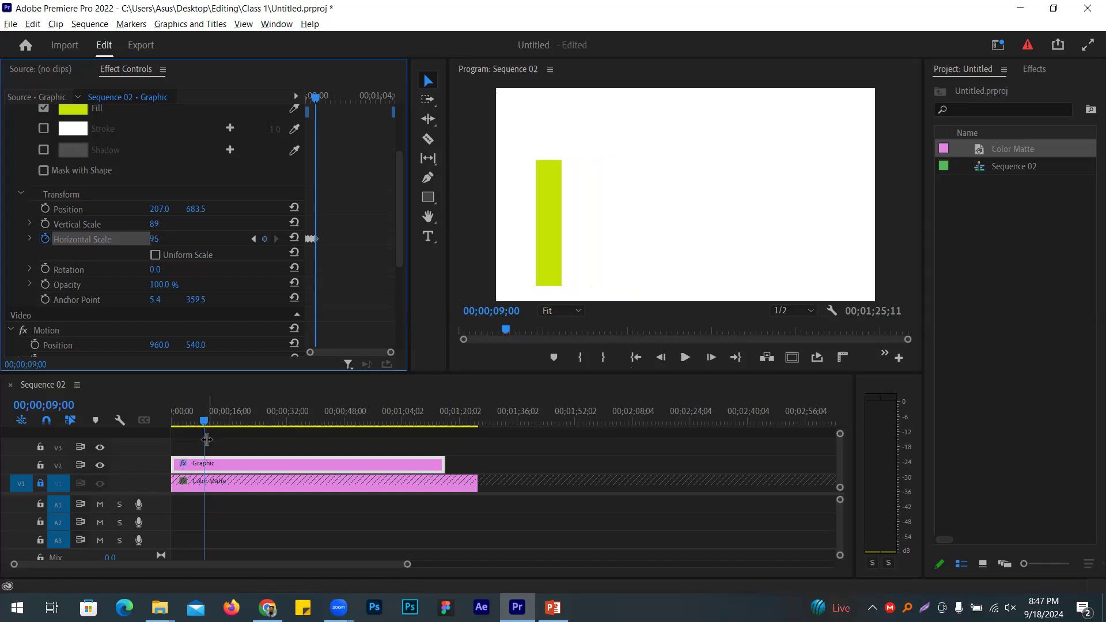
# Step: Play the sequence from the start to preview the width animation
pyautogui.moveTo(207, 439); pyautogui.dragTo(160, 442)
pyautogui.click(685, 358)
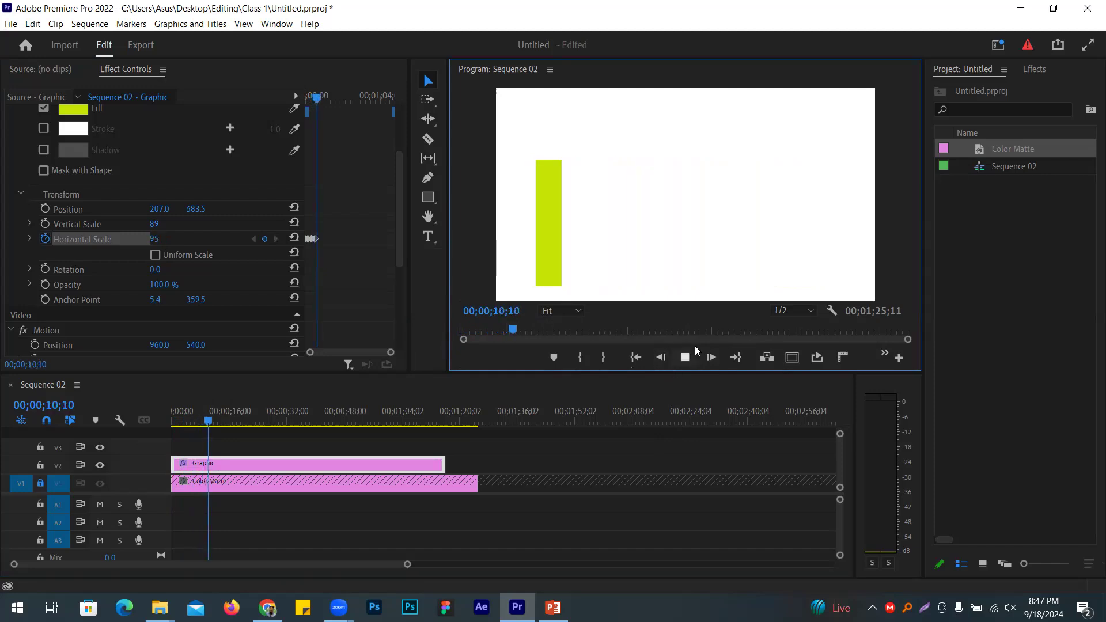
pyautogui.click(685, 358)
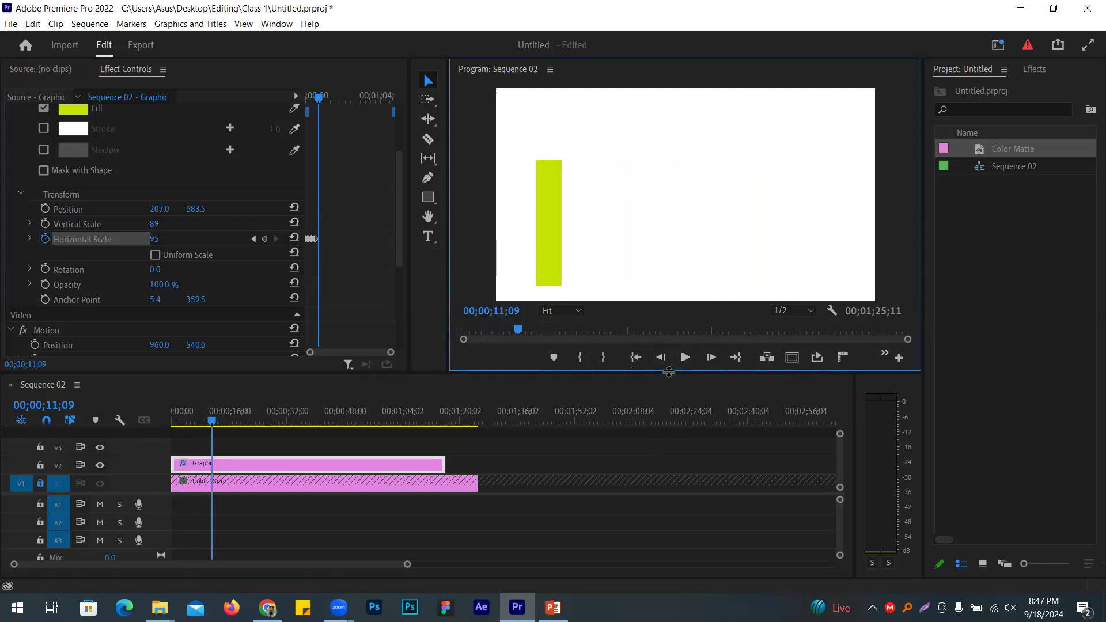
# Step: Delete the animated Graphic clip and draw a new tall bar near the frame's left edge
pyautogui.click(200, 469)
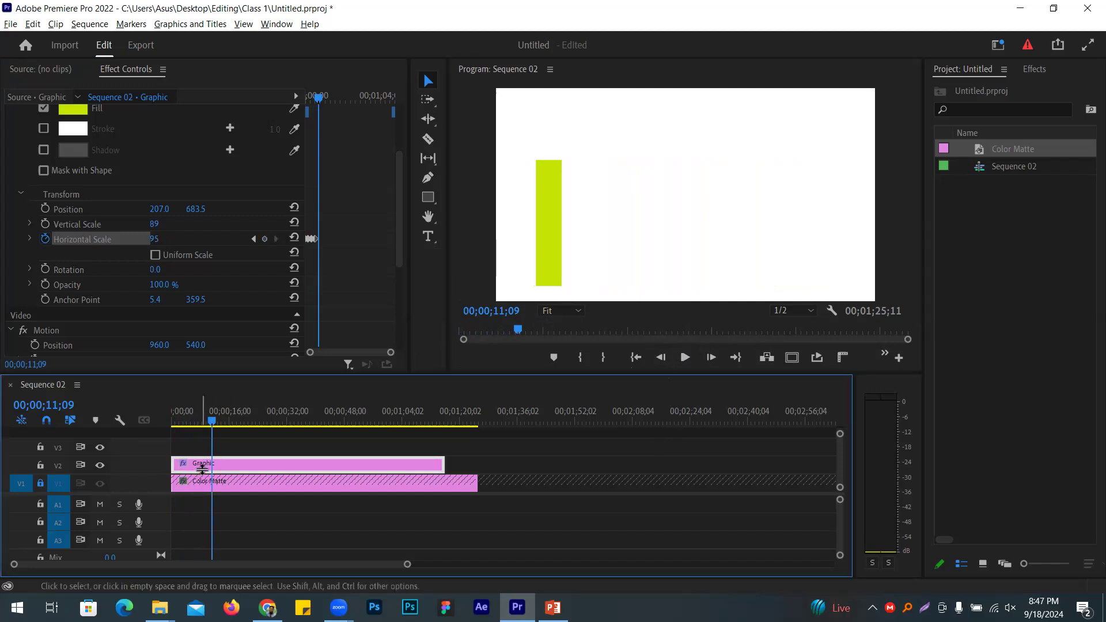
pyautogui.press('Delete')
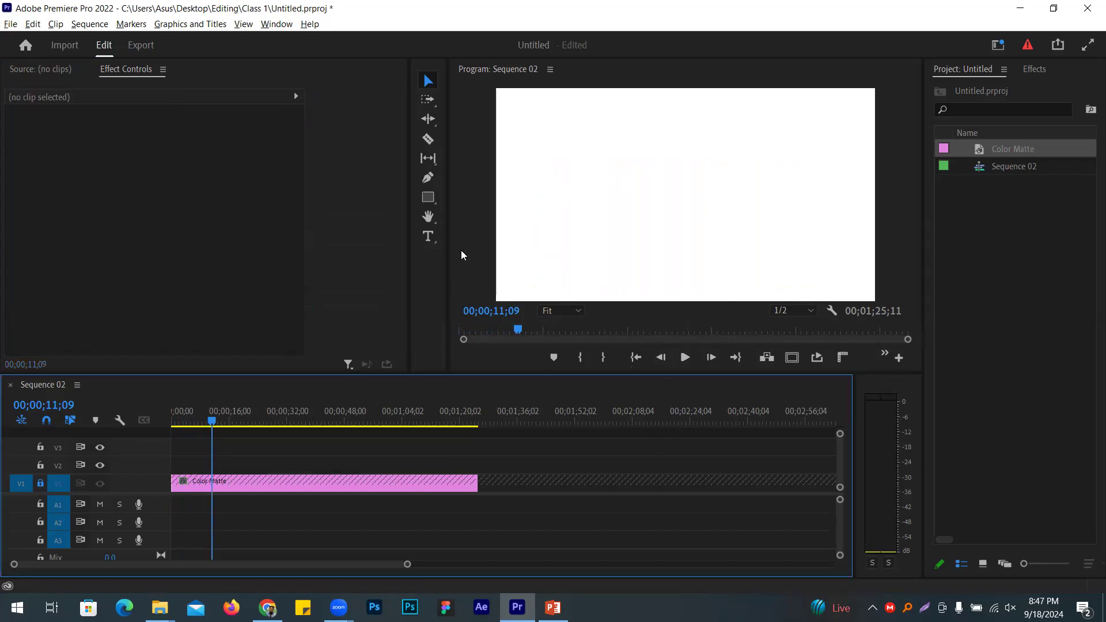
pyautogui.click(430, 196)
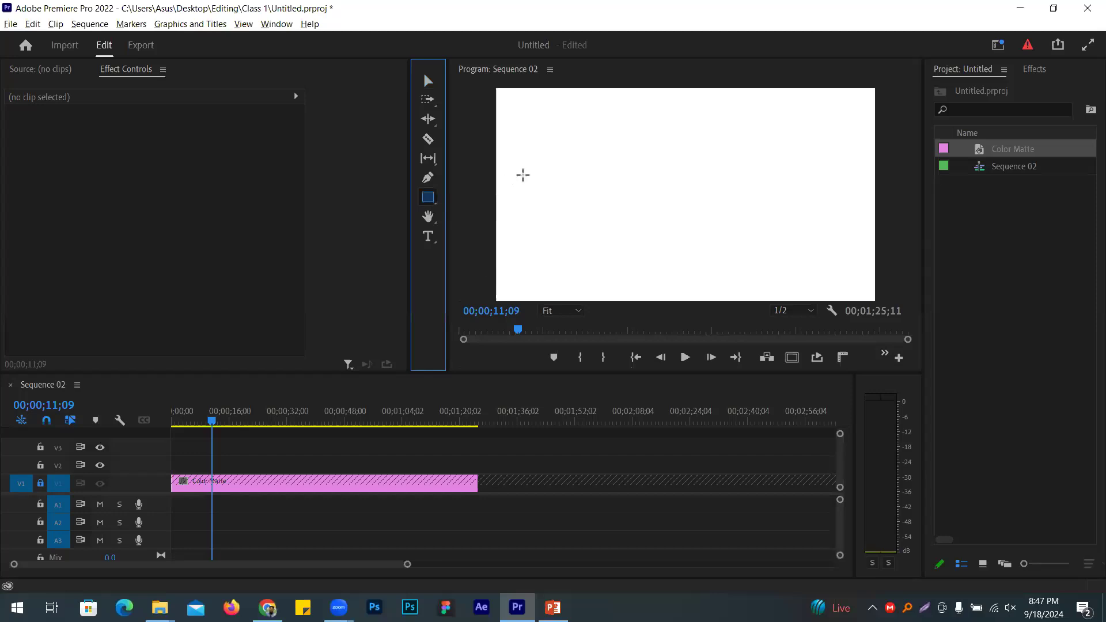
pyautogui.moveTo(521, 131); pyautogui.dragTo(543, 298)
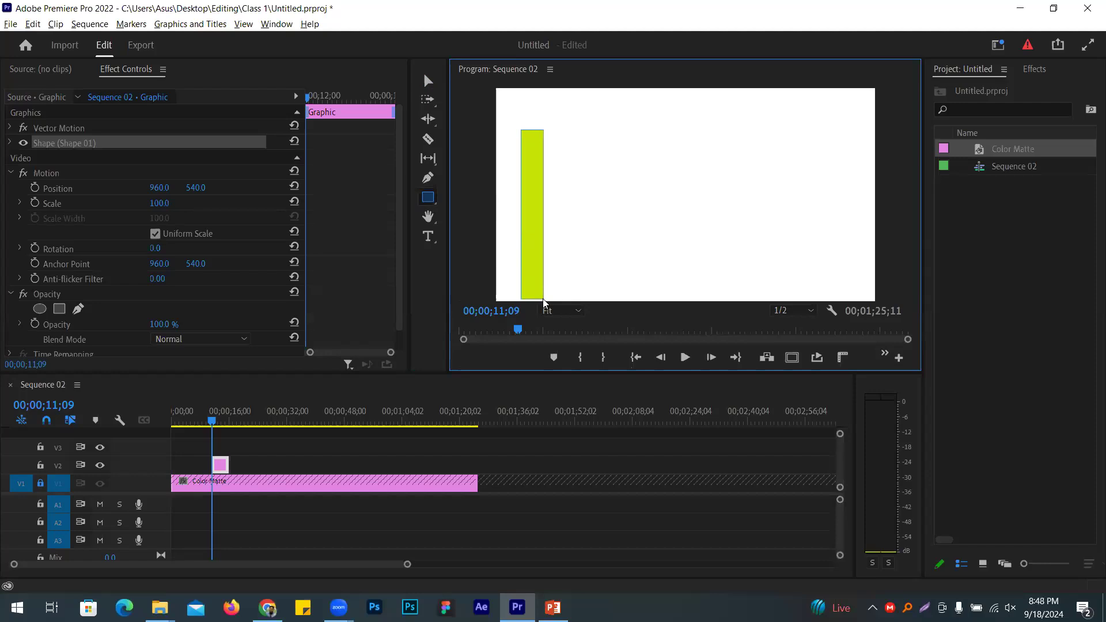
# Step: Extend the new Graphic clip back to the sequence start and deselect it
pyautogui.moveTo(213, 464); pyautogui.dragTo(478, 465)
pyautogui.click(428, 81)
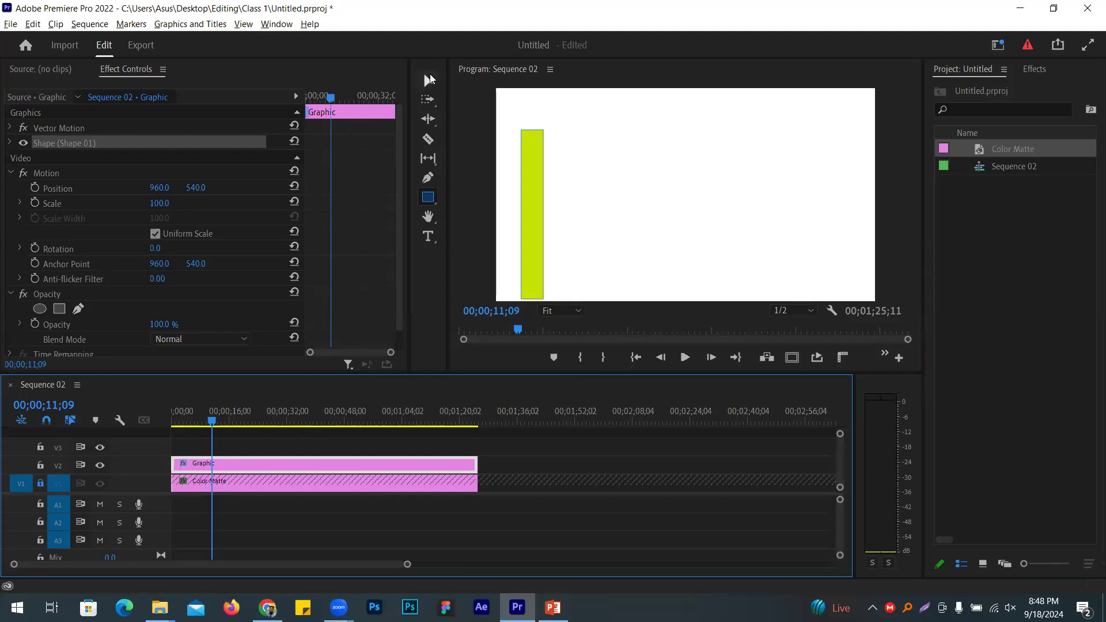
pyautogui.click(324, 465)
pyautogui.click(407, 436)
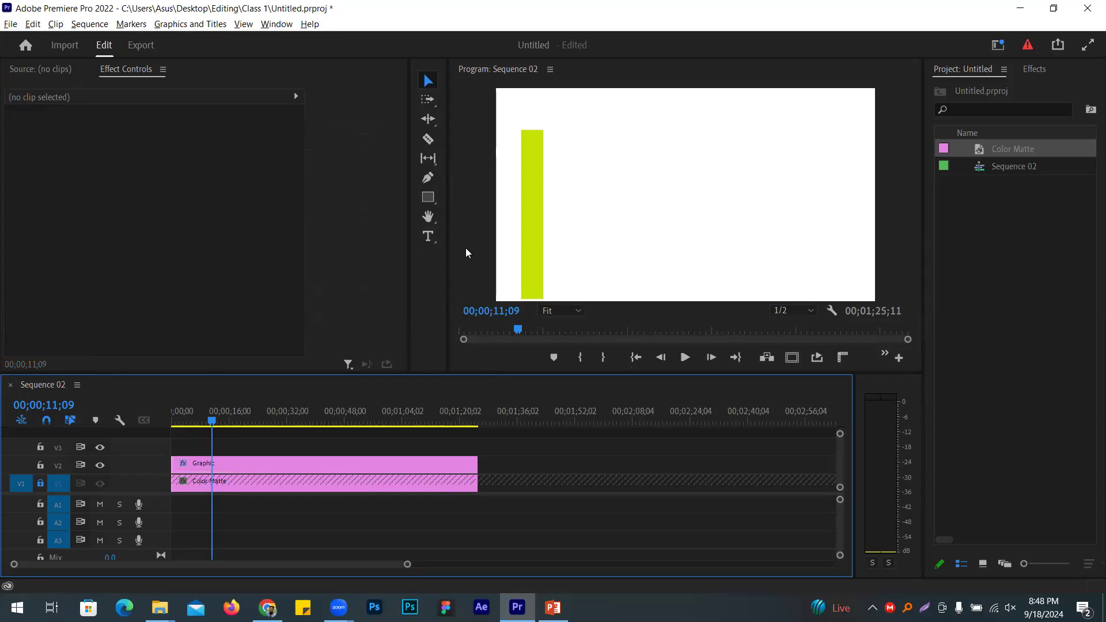
# Step: Duplicate the bar onto the track above, move it right, and make it shorter
pyautogui.click(393, 465)
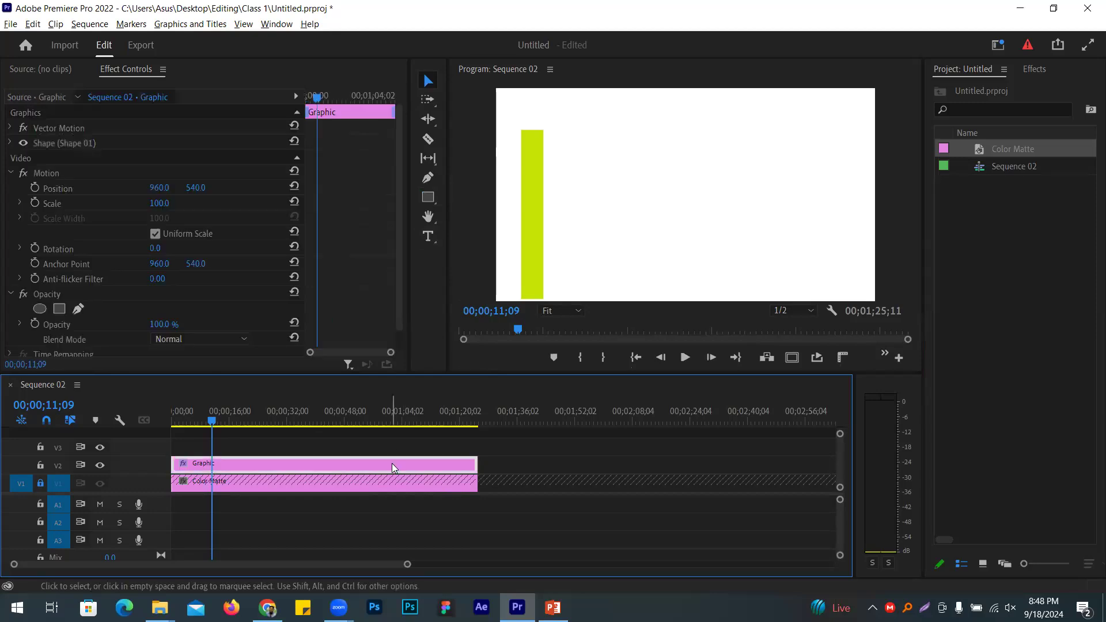
pyautogui.moveTo(392, 463); pyautogui.dragTo(390, 445)
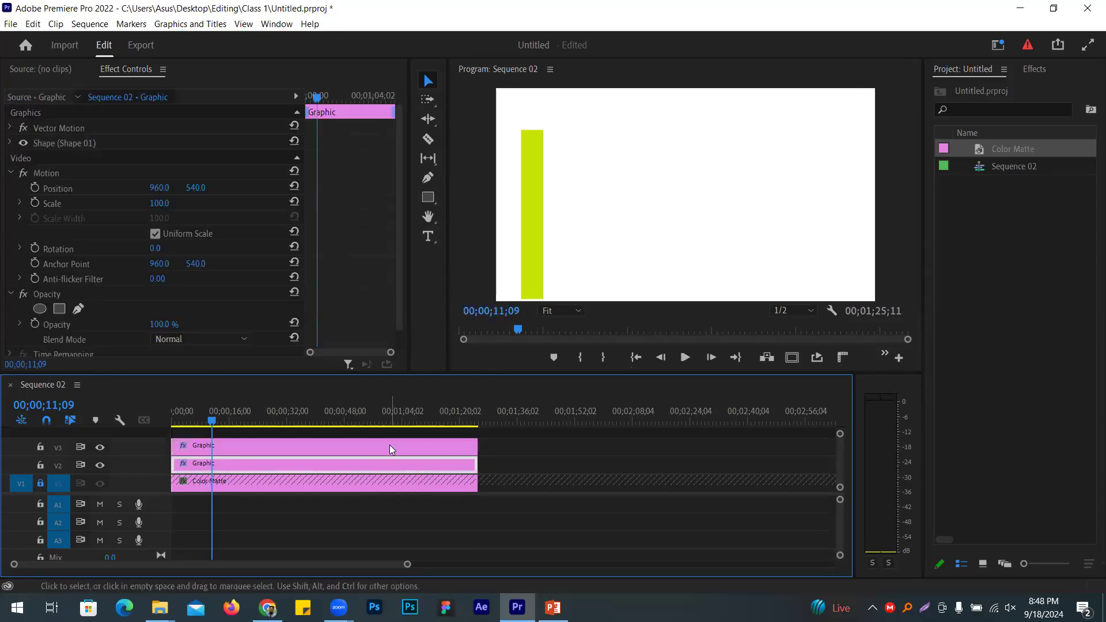
pyautogui.click(531, 196)
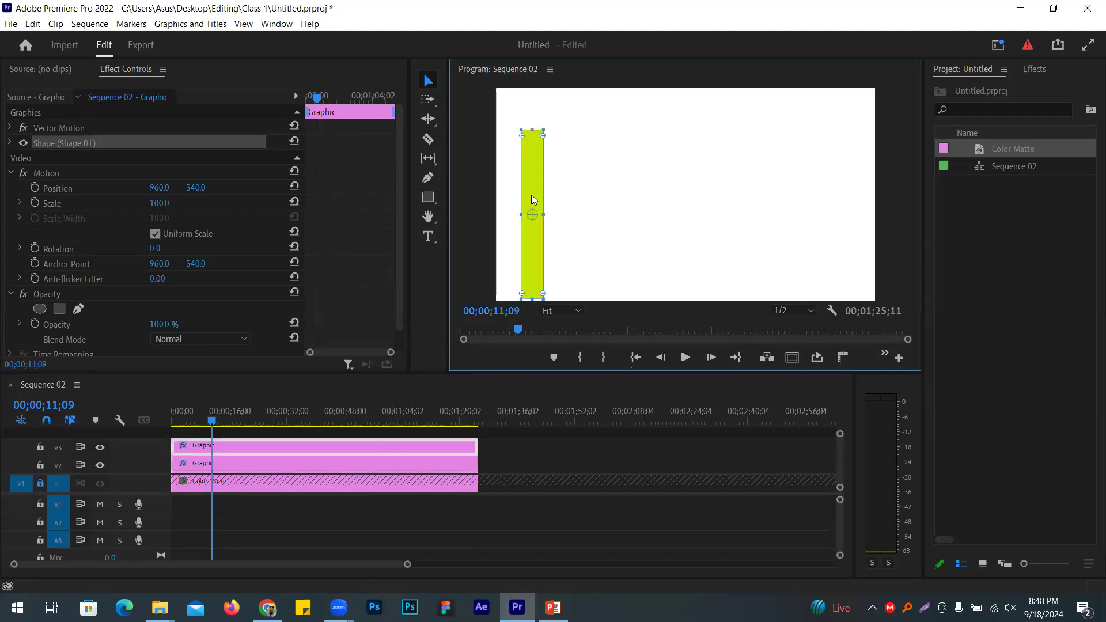
pyautogui.moveTo(531, 196); pyautogui.dragTo(576, 196)
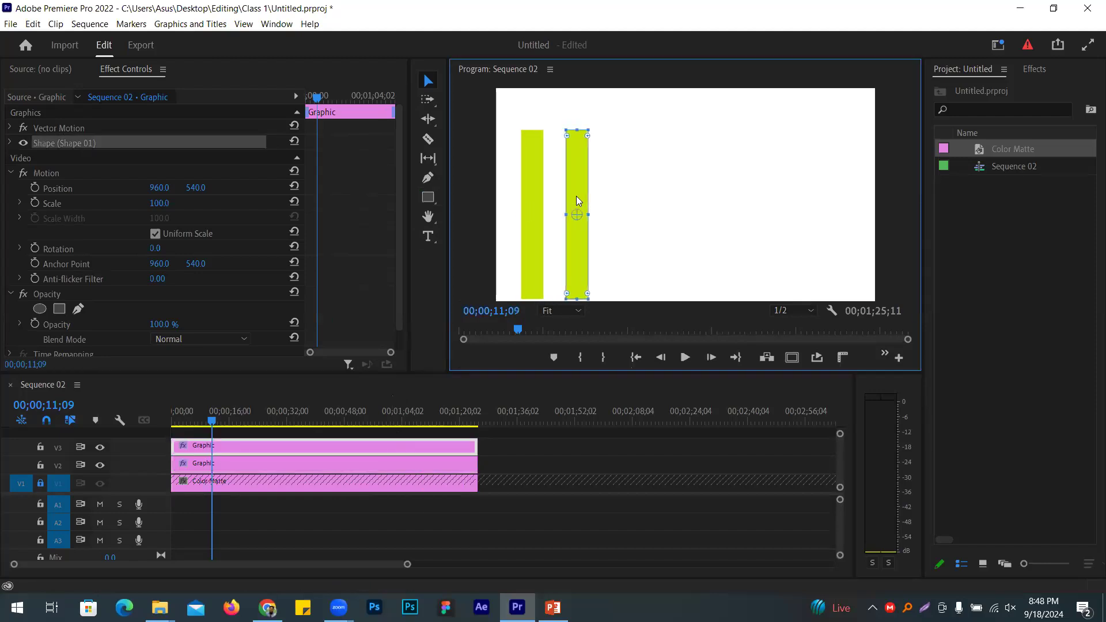
pyautogui.moveTo(578, 124); pyautogui.dragTo(578, 219)
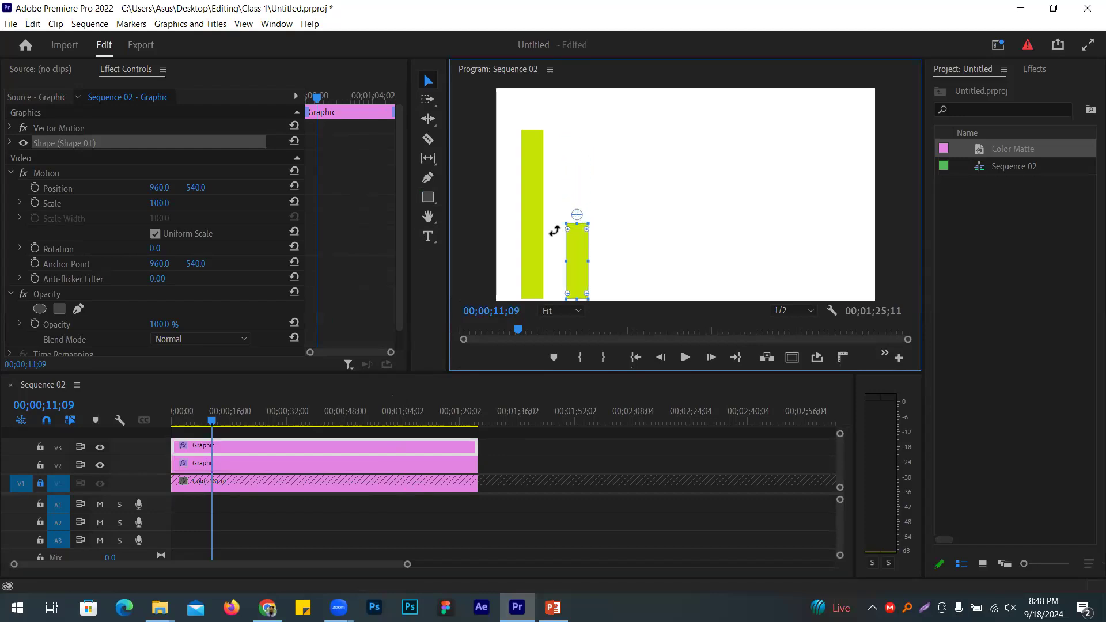
# Step: Duplicate the second bar onto a new track, move it right, and make it taller
pyautogui.click(273, 443)
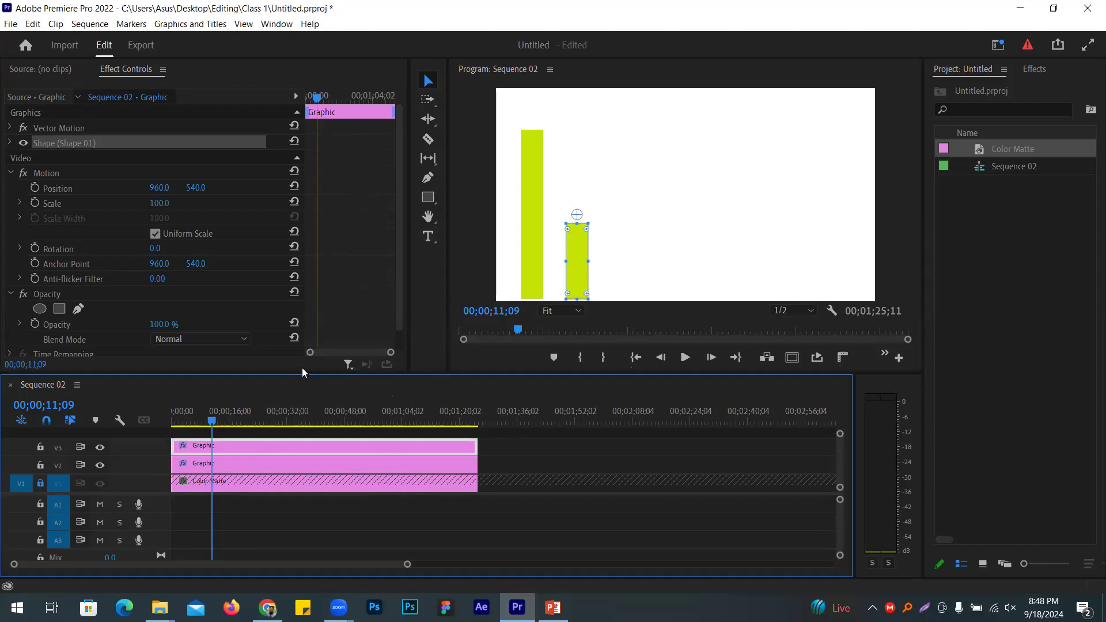
pyautogui.moveTo(291, 443); pyautogui.dragTo(290, 433)
pyautogui.click(575, 269)
pyautogui.moveTo(595, 272); pyautogui.dragTo(616, 270)
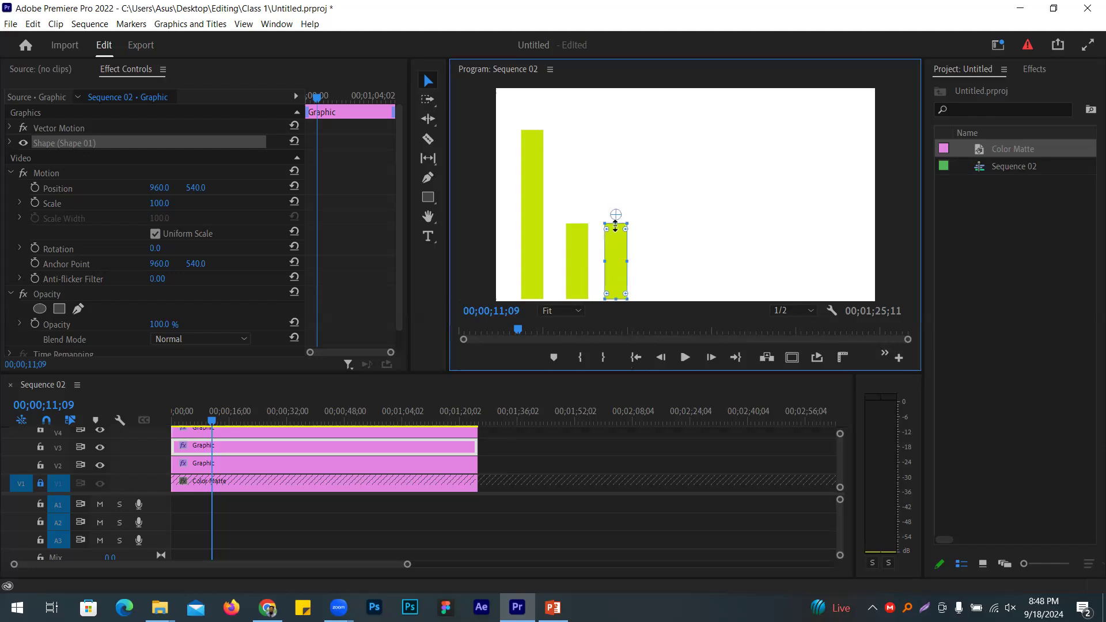
pyautogui.moveTo(616, 229); pyautogui.dragTo(618, 173)
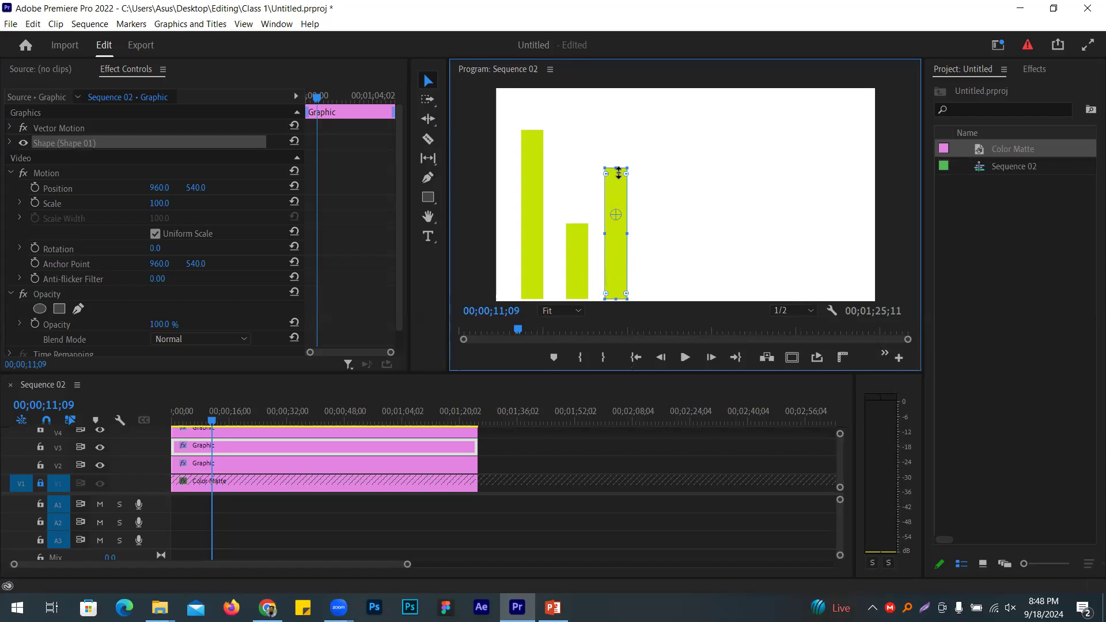
# Step: Enlarge the track area and duplicate the top bar's clip onto new track V5
pyautogui.click(305, 435)
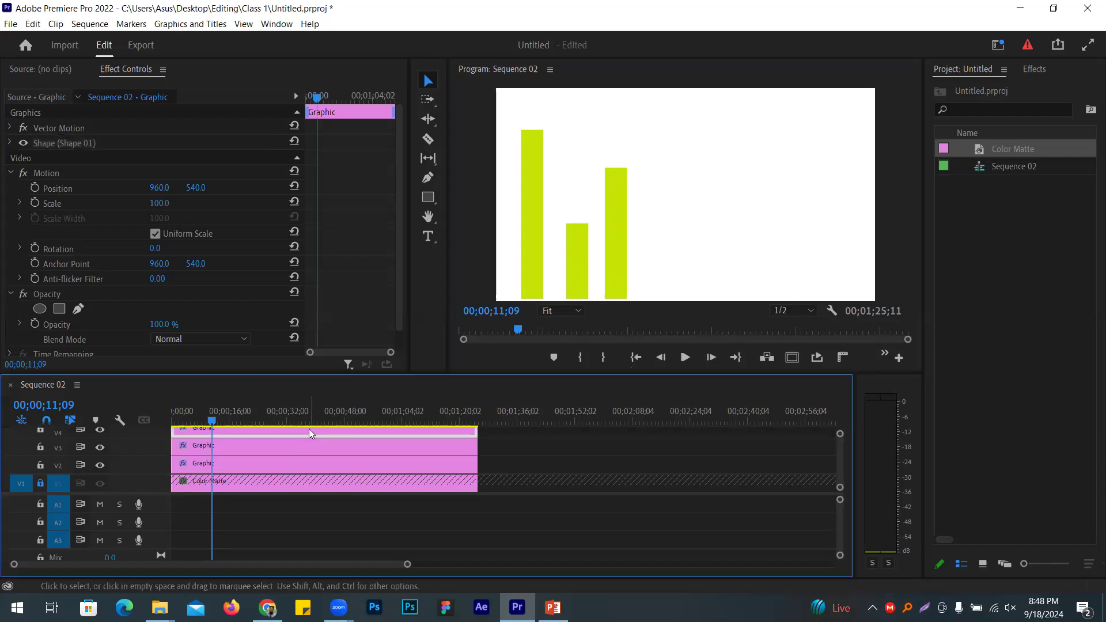
pyautogui.moveTo(374, 372); pyautogui.dragTo(376, 319)
pyautogui.moveTo(324, 398); pyautogui.dragTo(326, 383)
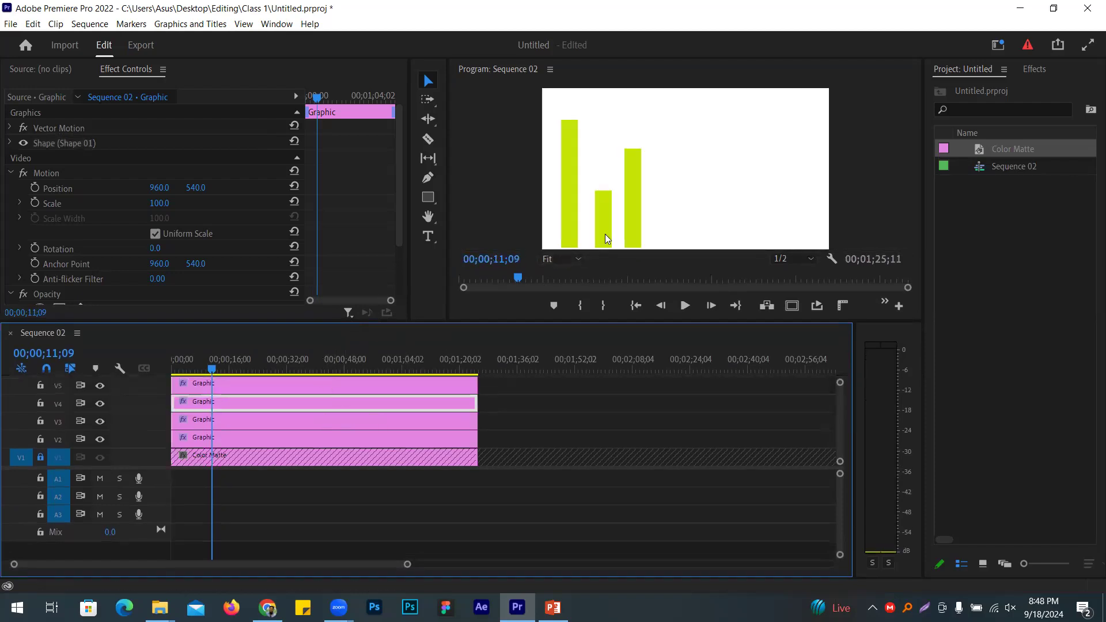
# Step: Select the duplicated bar's Graphic clip on V5, undoing an accidental move
pyautogui.click(631, 222)
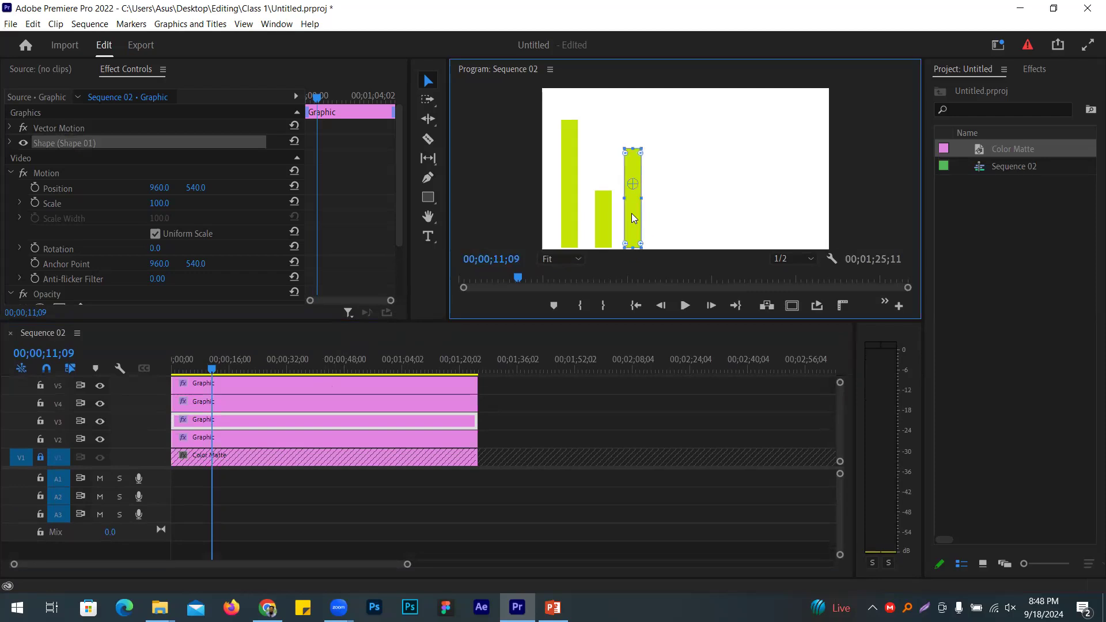
pyautogui.moveTo(637, 225); pyautogui.dragTo(663, 229)
pyautogui.hotkey('ctrl', 'z')
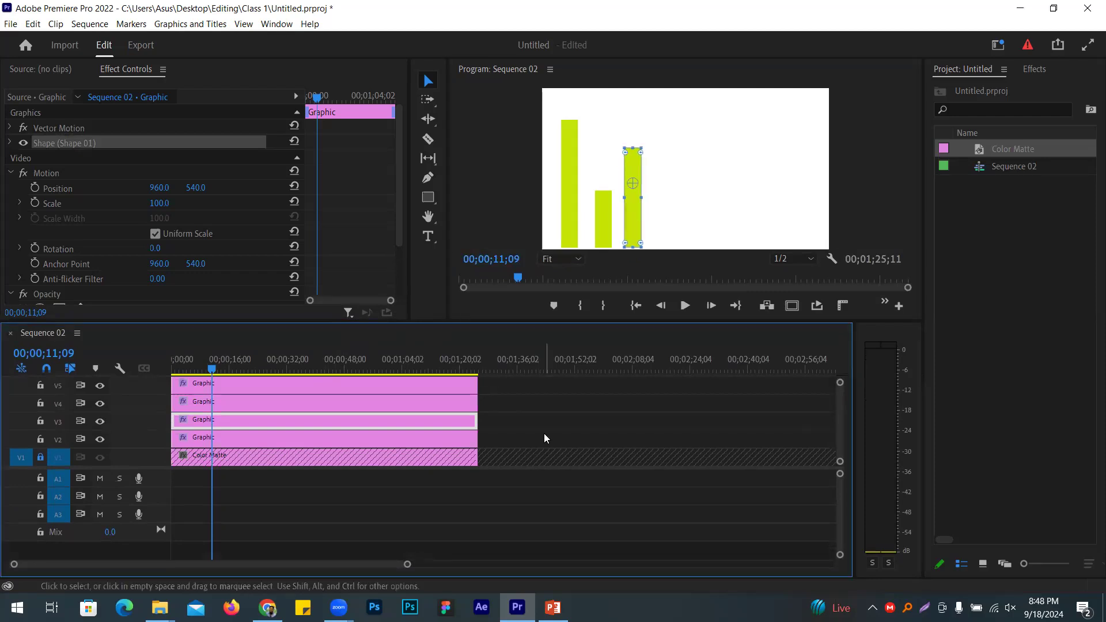
pyautogui.click(544, 433)
pyautogui.click(450, 388)
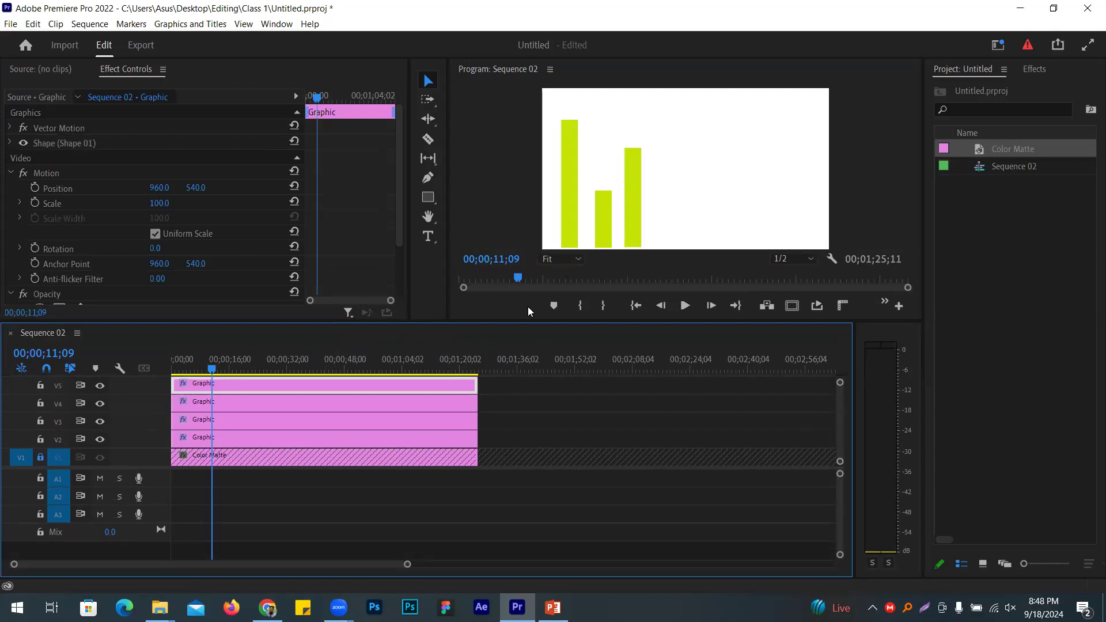
pyautogui.click(636, 207)
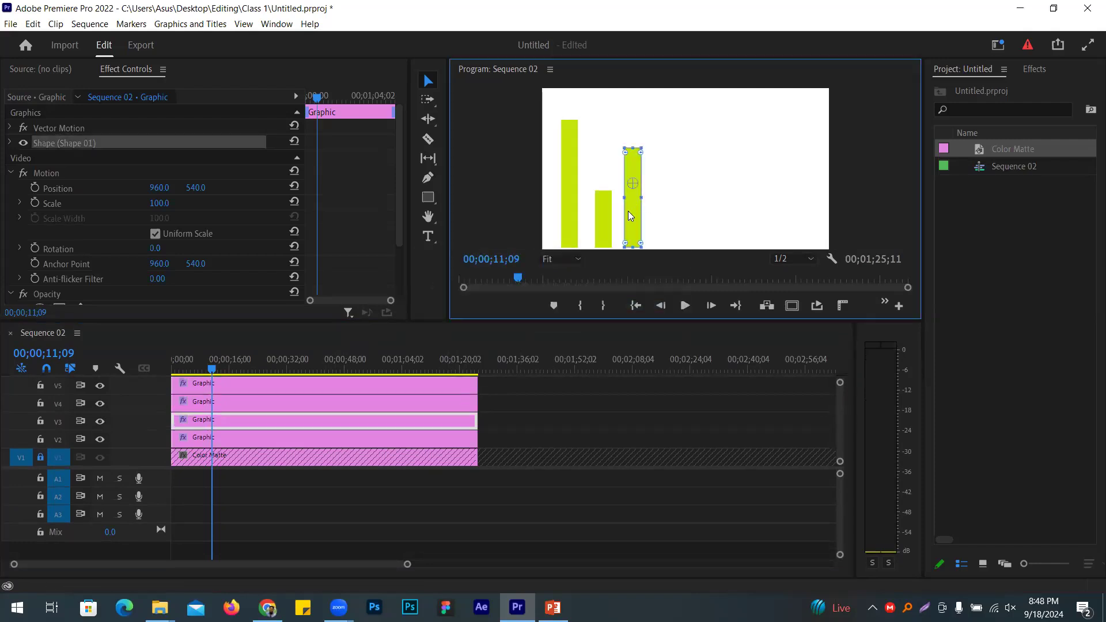
pyautogui.click(305, 389)
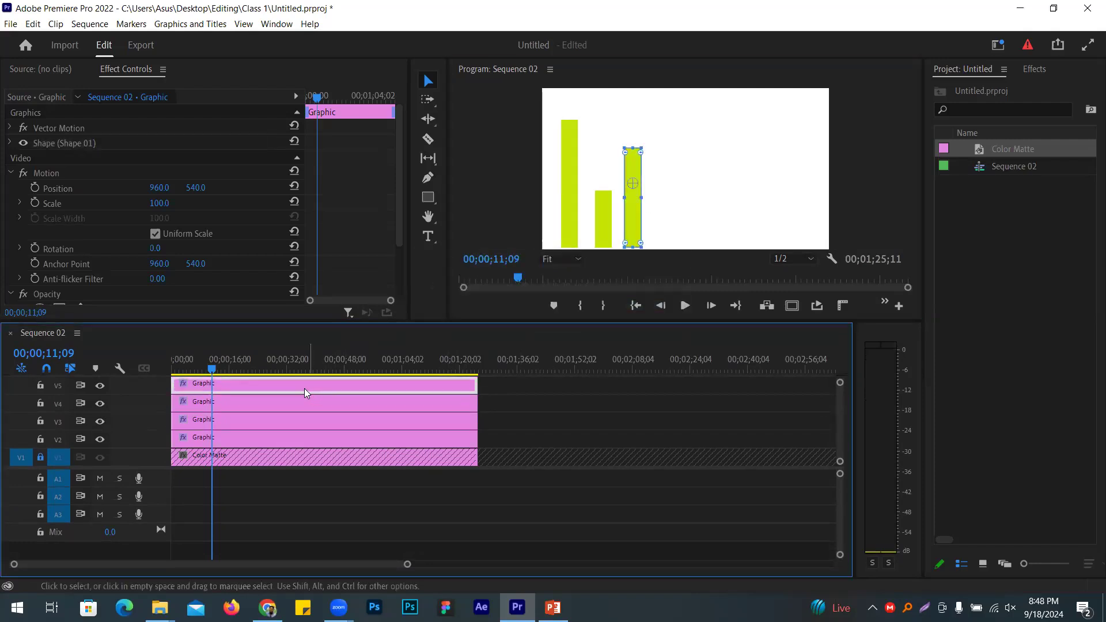
# Step: Hide tracks V2–V4 and move the V5 bar right of the other bars
pyautogui.click(101, 404)
pyautogui.click(101, 423)
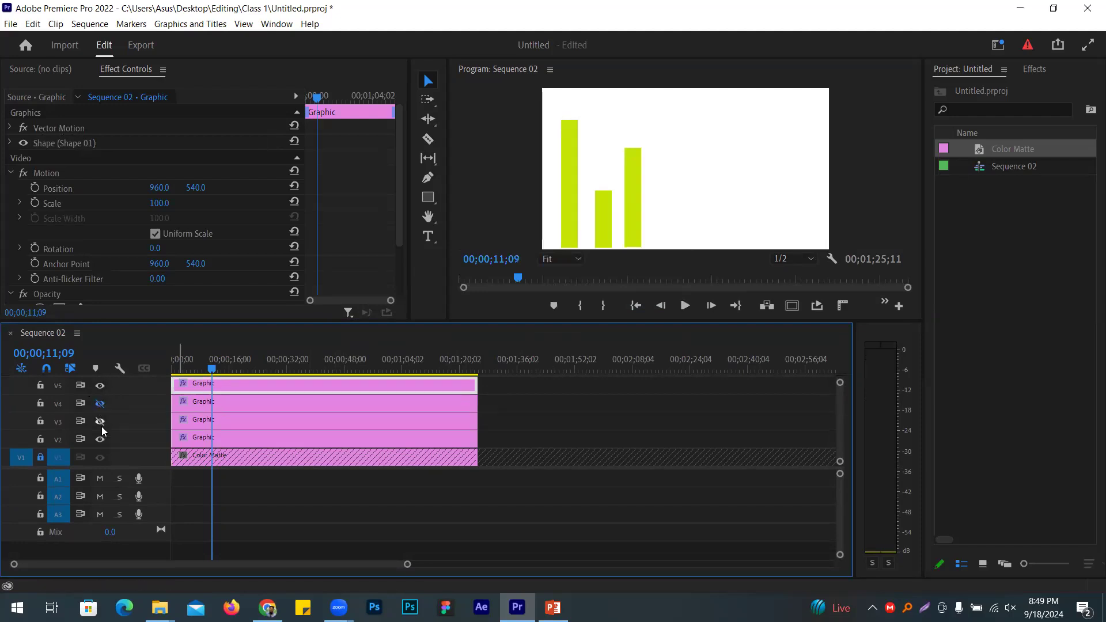
pyautogui.click(100, 440)
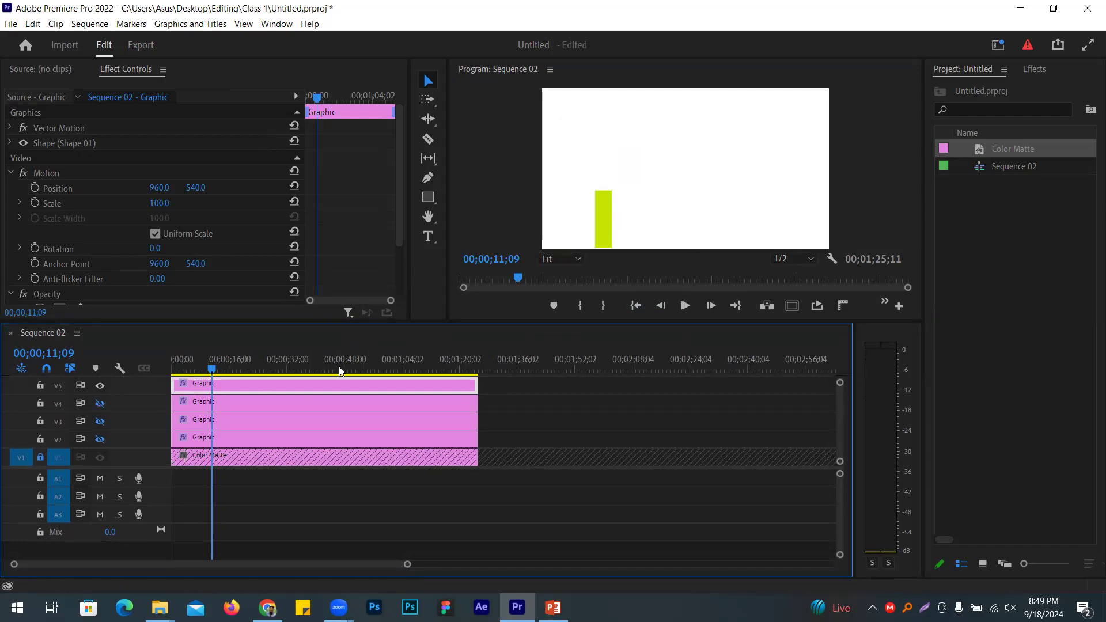
pyautogui.click(601, 223)
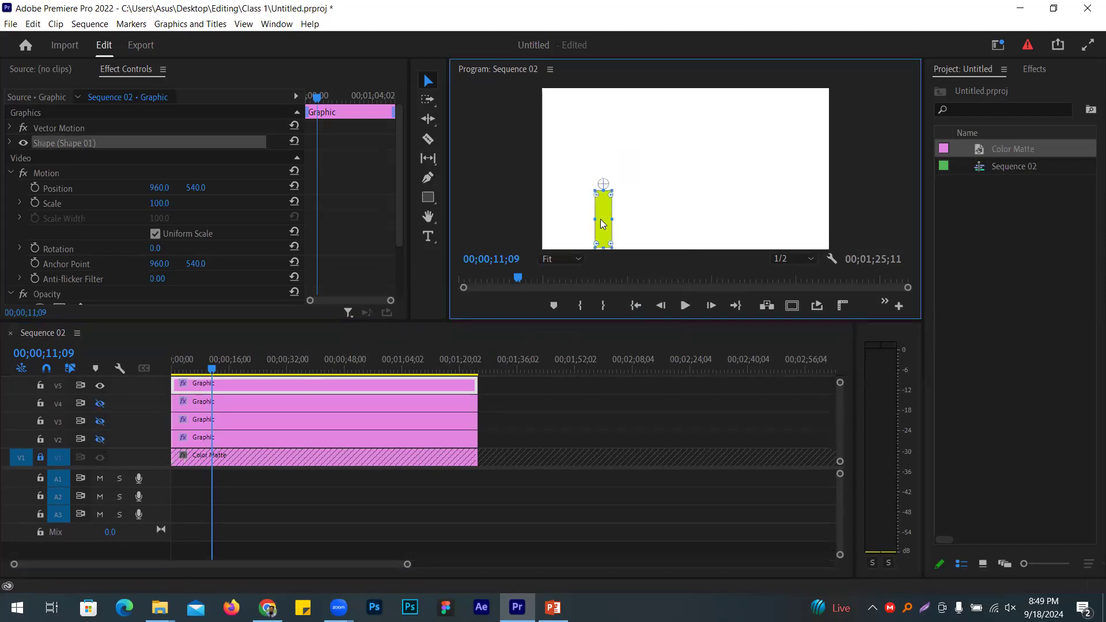
pyautogui.moveTo(621, 236); pyautogui.dragTo(692, 235)
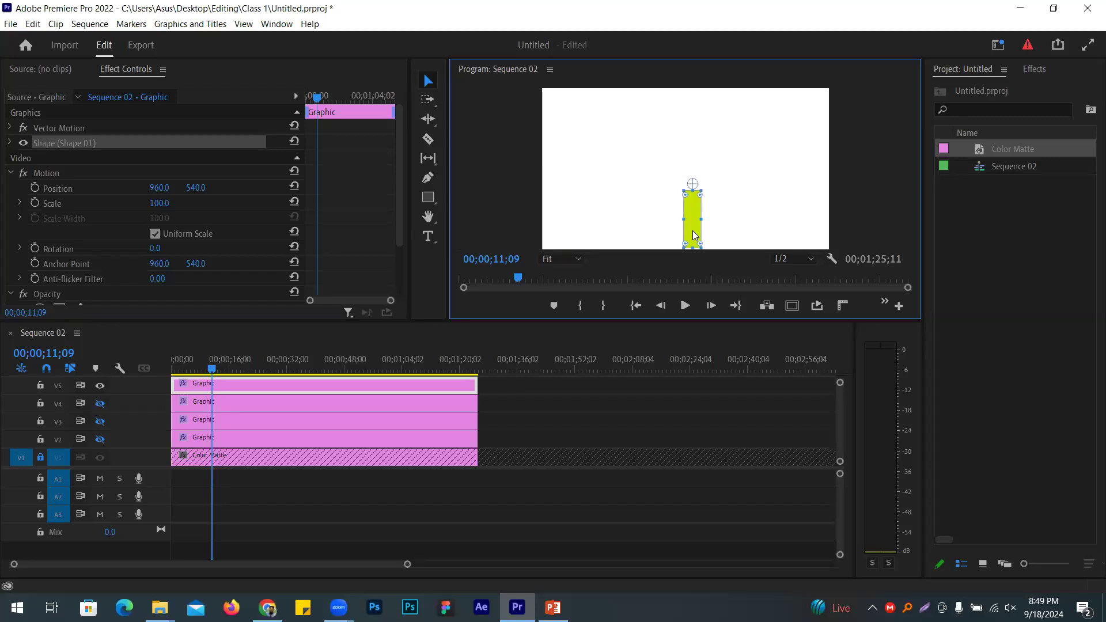
# Step: Show V2–V4 again and nudge the fourth bar left, making it taller and wider
pyautogui.click(100, 404)
pyautogui.click(100, 421)
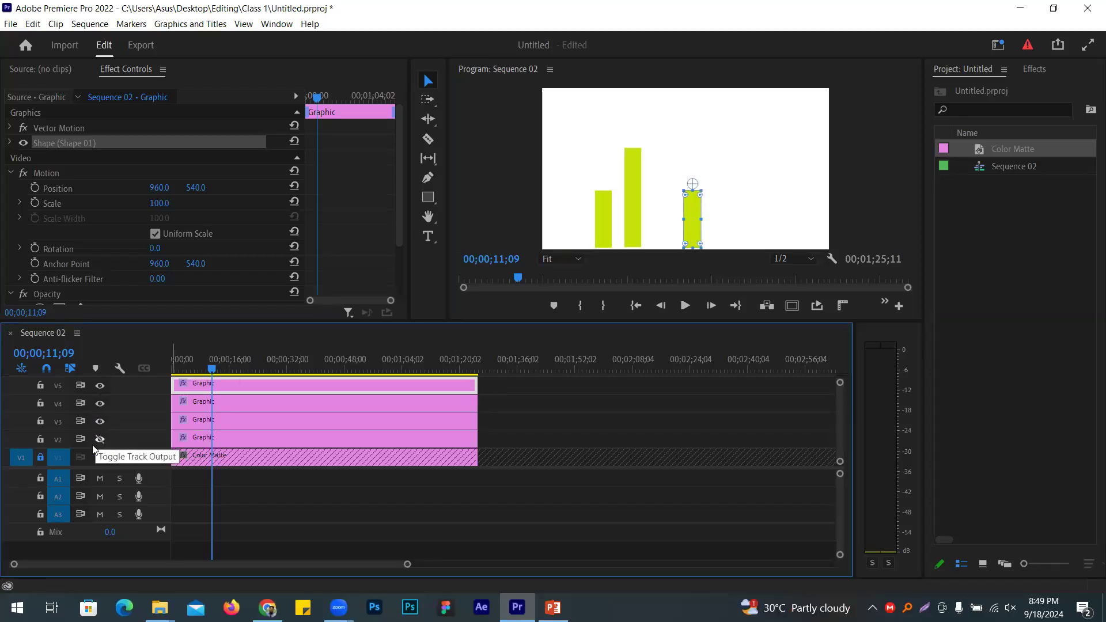
pyautogui.click(99, 439)
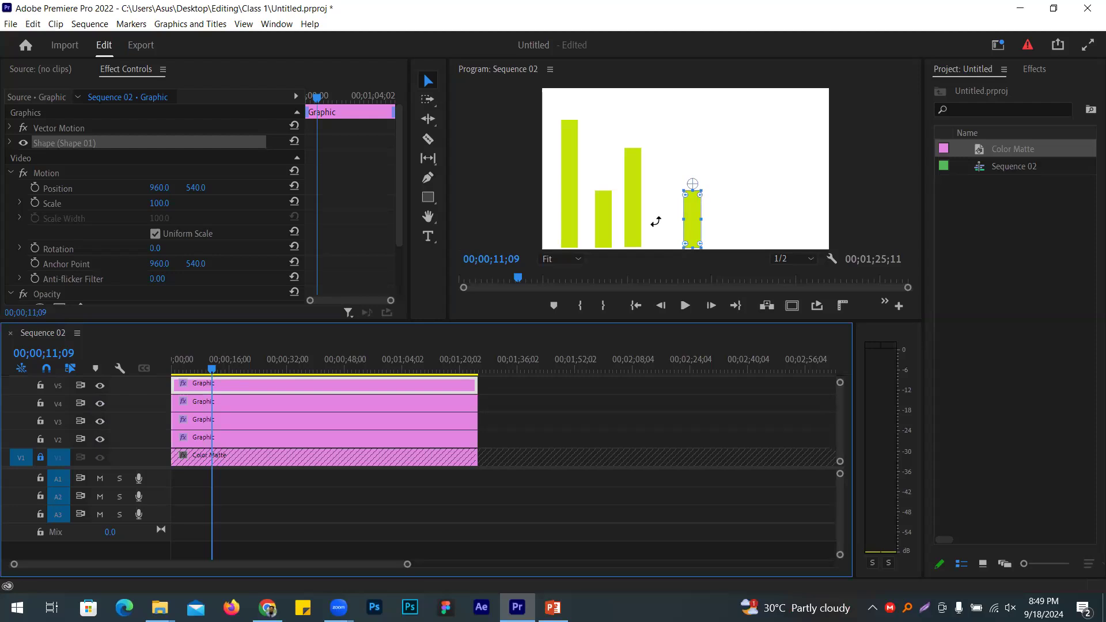
pyautogui.moveTo(695, 237); pyautogui.dragTo(666, 236)
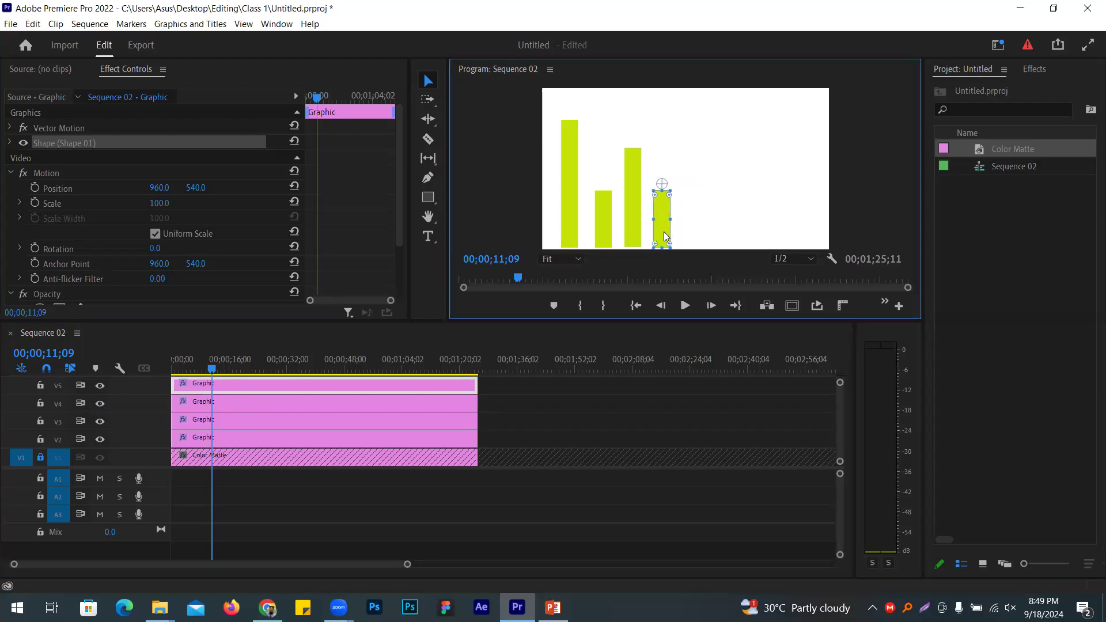
pyautogui.moveTo(660, 188); pyautogui.dragTo(655, 175)
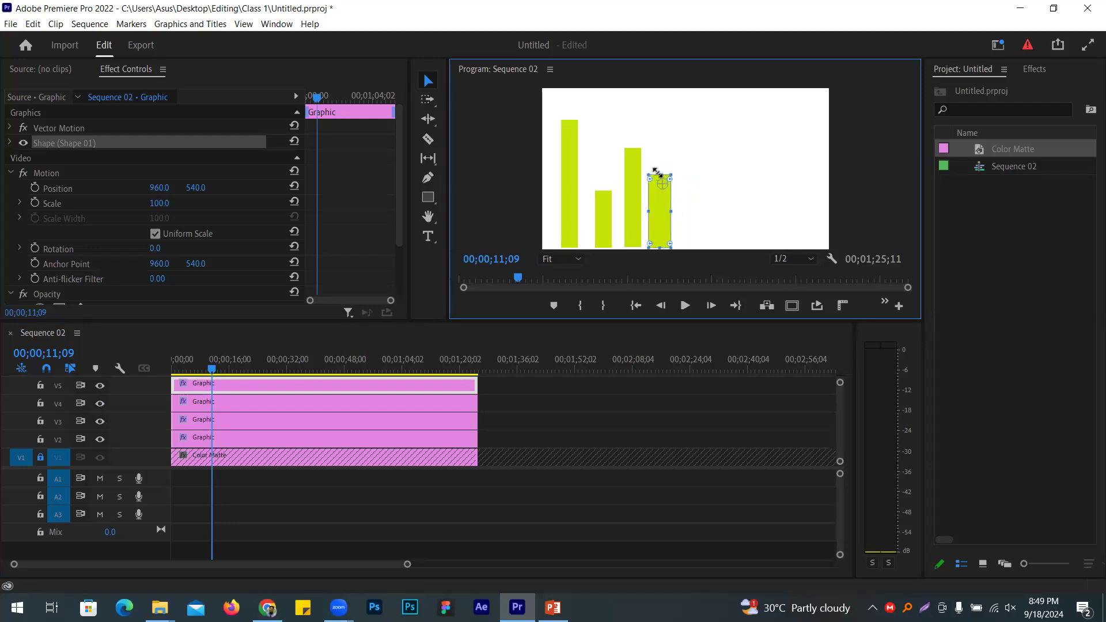
pyautogui.click(488, 223)
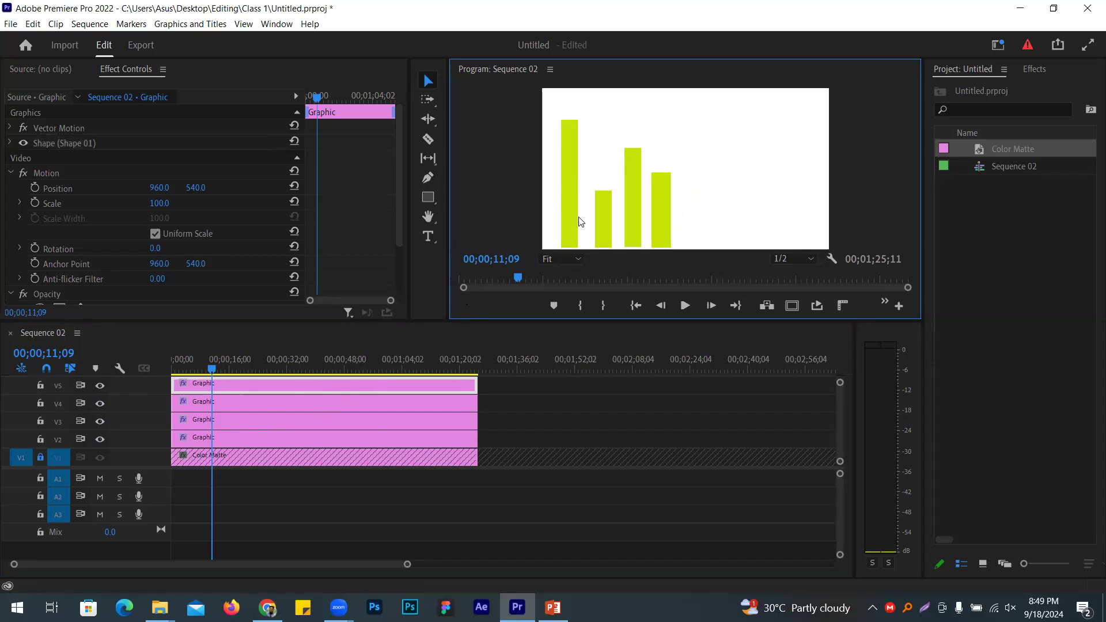
# Step: Move the first, tallest bar's anchor point down to its bottom edge
pyautogui.click(262, 443)
pyautogui.click(100, 439)
pyautogui.click(100, 439)
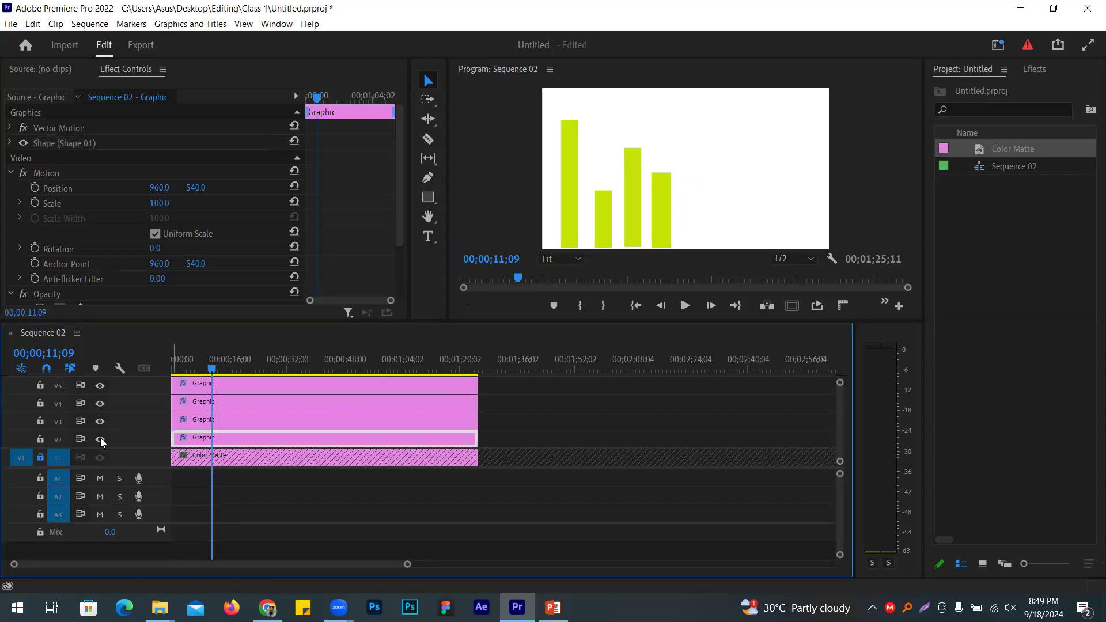
pyautogui.click(572, 203)
pyautogui.moveTo(569, 183); pyautogui.dragTo(570, 245)
# Step: On the V2 bar clip, uncheck Uniform Scale and keyframe Vertical Scale 0 at the sequence start
pyautogui.click(212, 387)
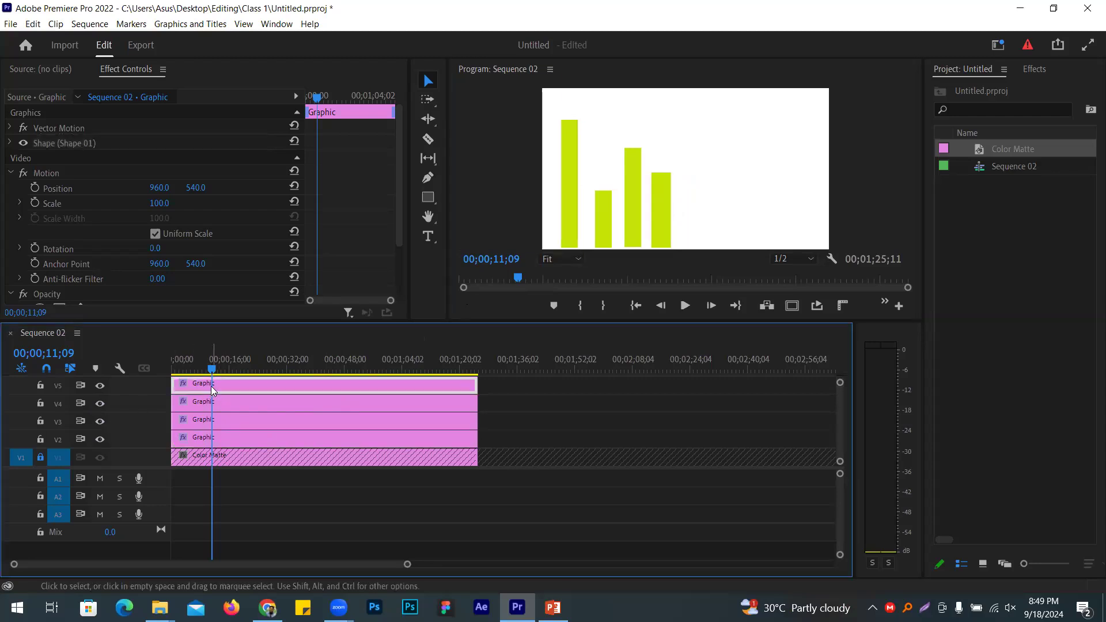
pyautogui.press('Home')
pyautogui.click(199, 439)
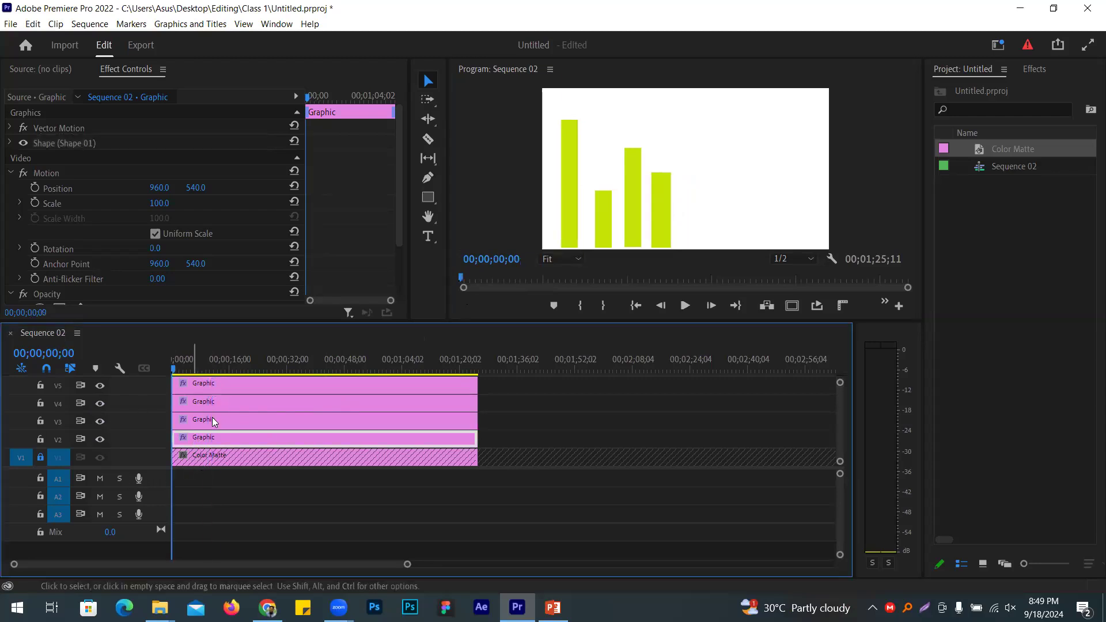
pyautogui.click(10, 143)
pyautogui.scroll(-4, 144, 168)
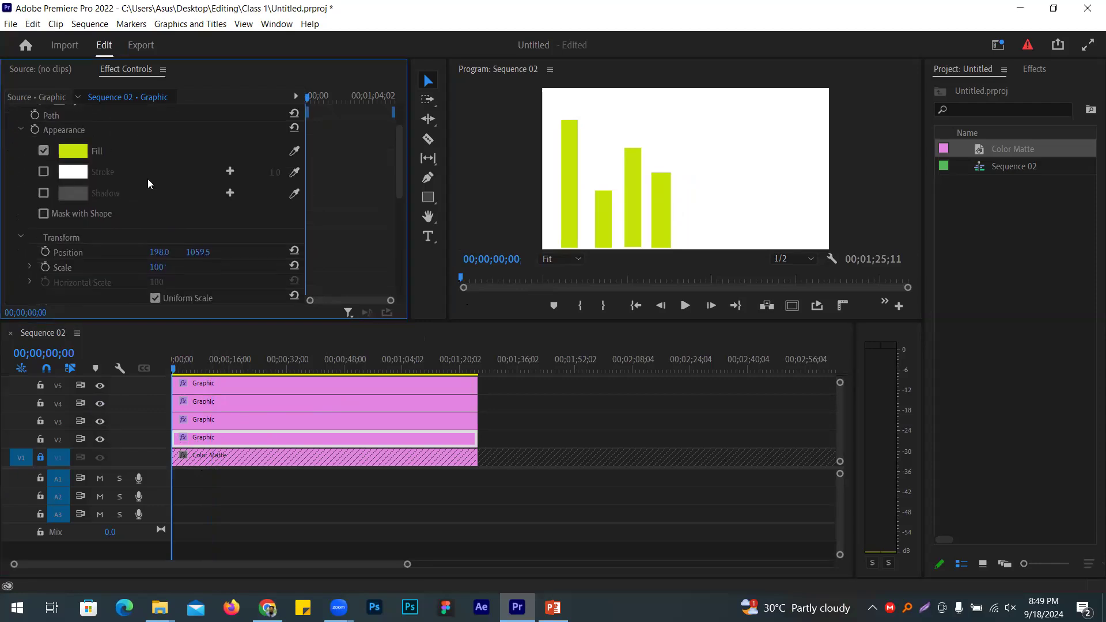
pyautogui.scroll(-2, 148, 183)
pyautogui.click(191, 233)
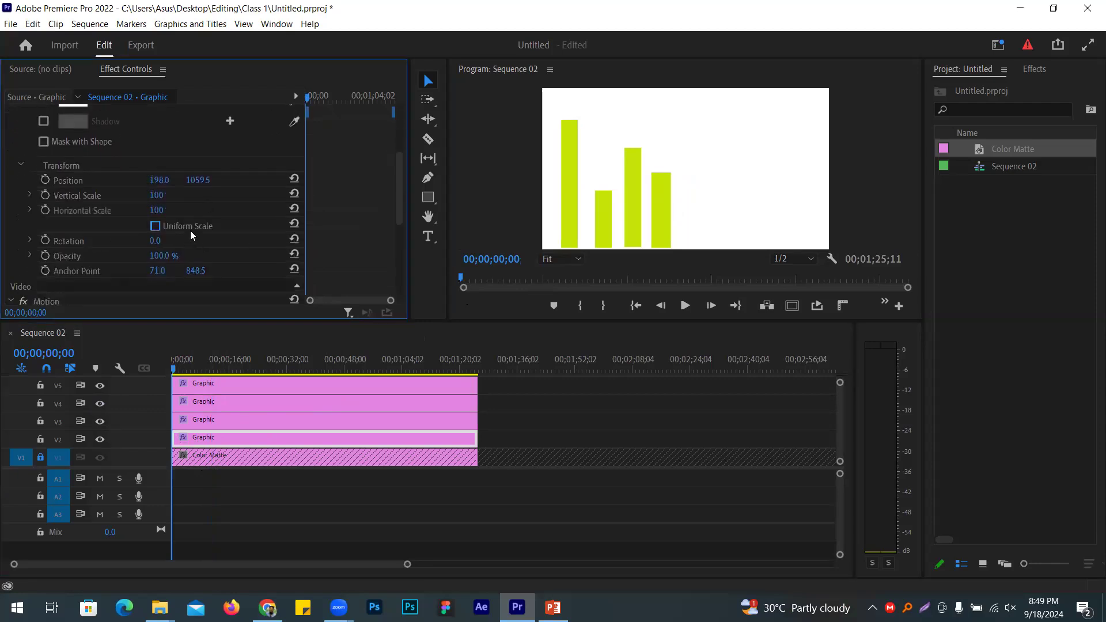
pyautogui.click(46, 195)
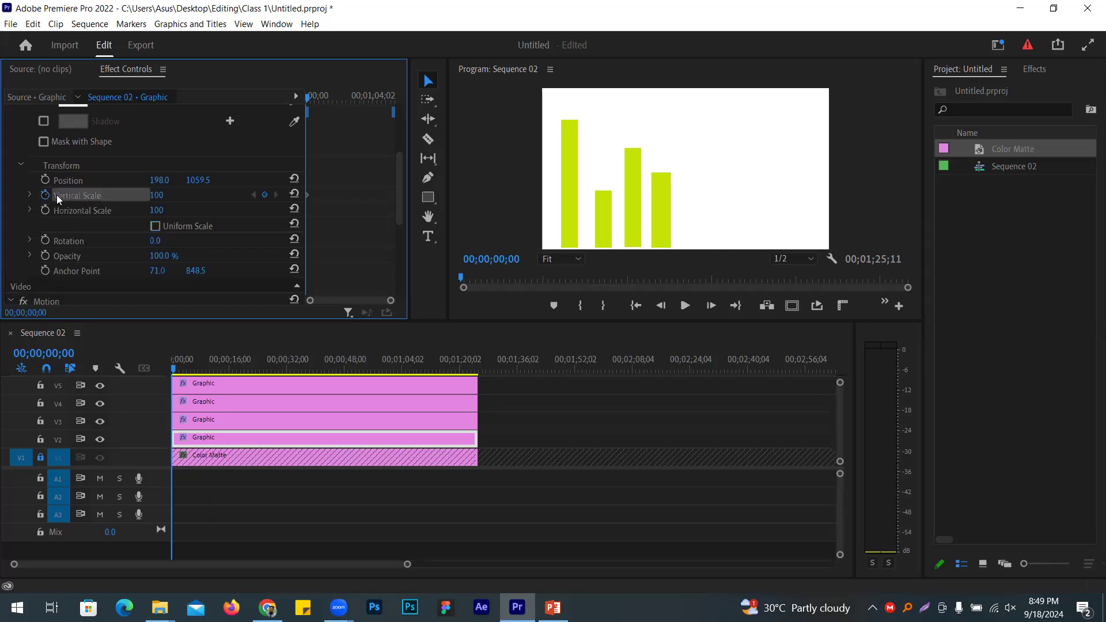
pyautogui.click(160, 195)
pyautogui.write('0')
pyautogui.press('Return')
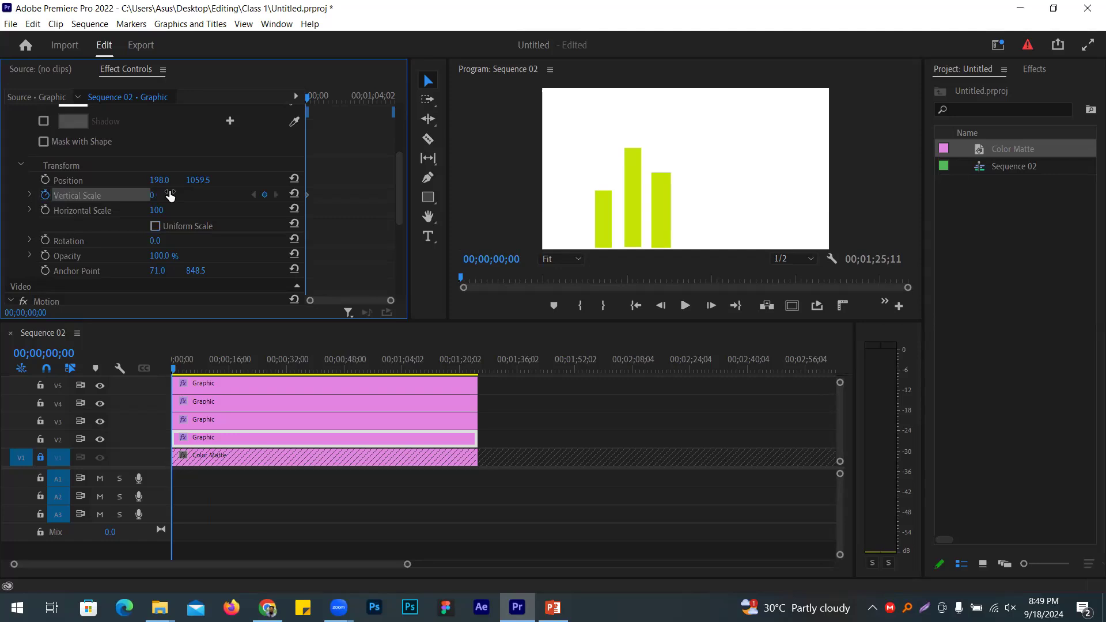
# Step: Keyframe the first bar's Vertical Scale at 100 at 00;00;03;00
pyautogui.click(57, 352)
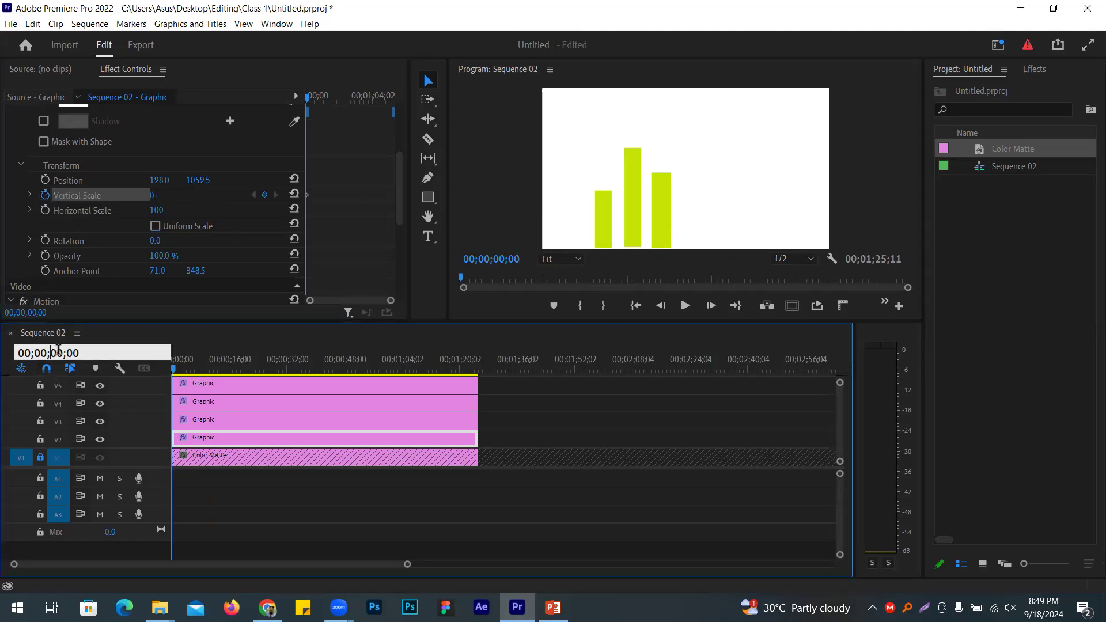
pyautogui.moveTo(58, 353); pyautogui.dragTo(64, 349)
pyautogui.write('3')
pyautogui.press('Return')
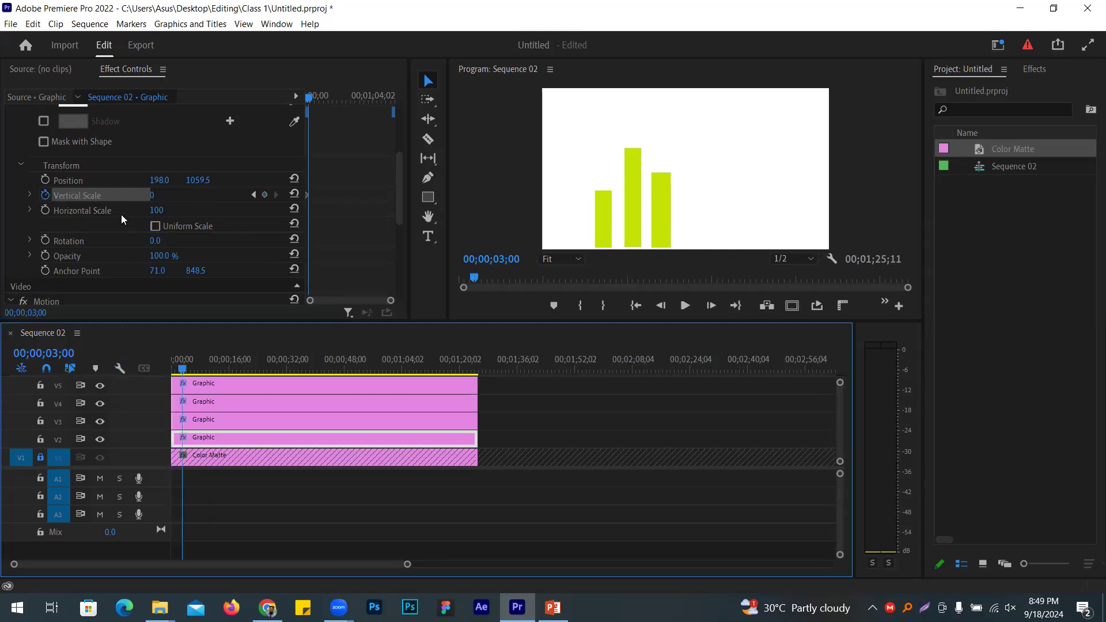
pyautogui.click(155, 196)
pyautogui.write('100')
pyautogui.press('Return')
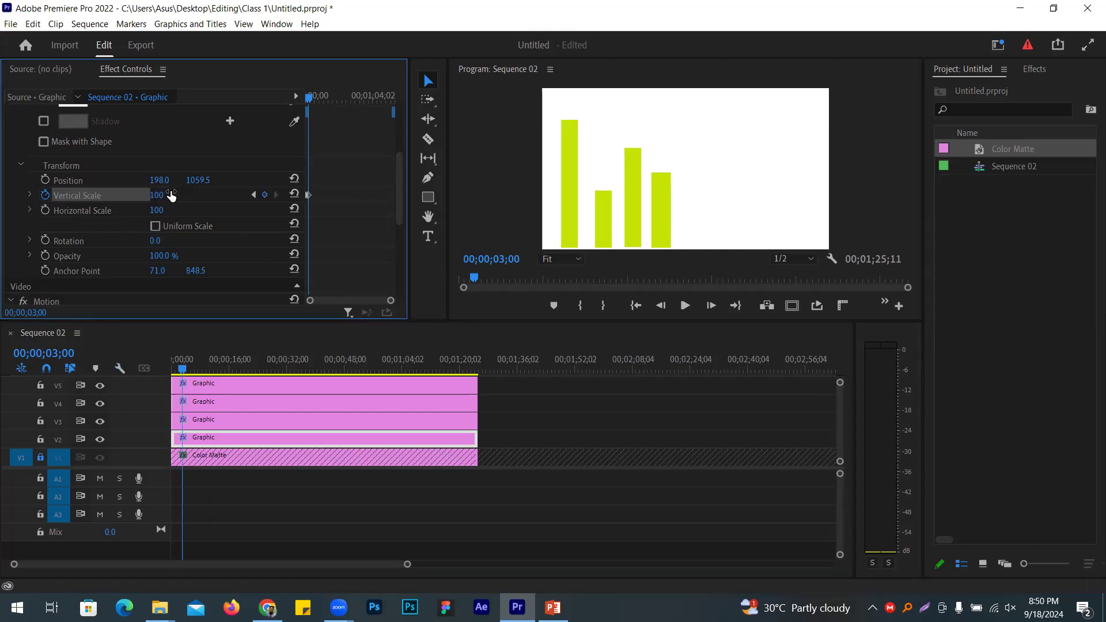
# Step: Identify the V3 and V4 bars by toggling track visibility, then undo a trial clip swap
pyautogui.click(213, 425)
pyautogui.click(99, 425)
pyautogui.click(99, 426)
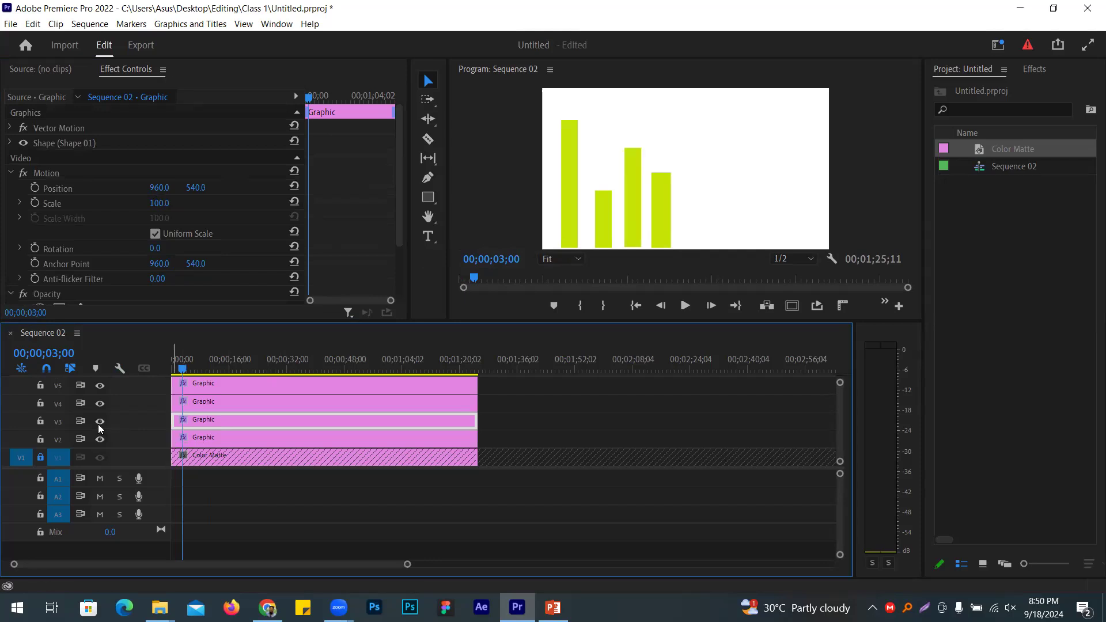
pyautogui.click(259, 401)
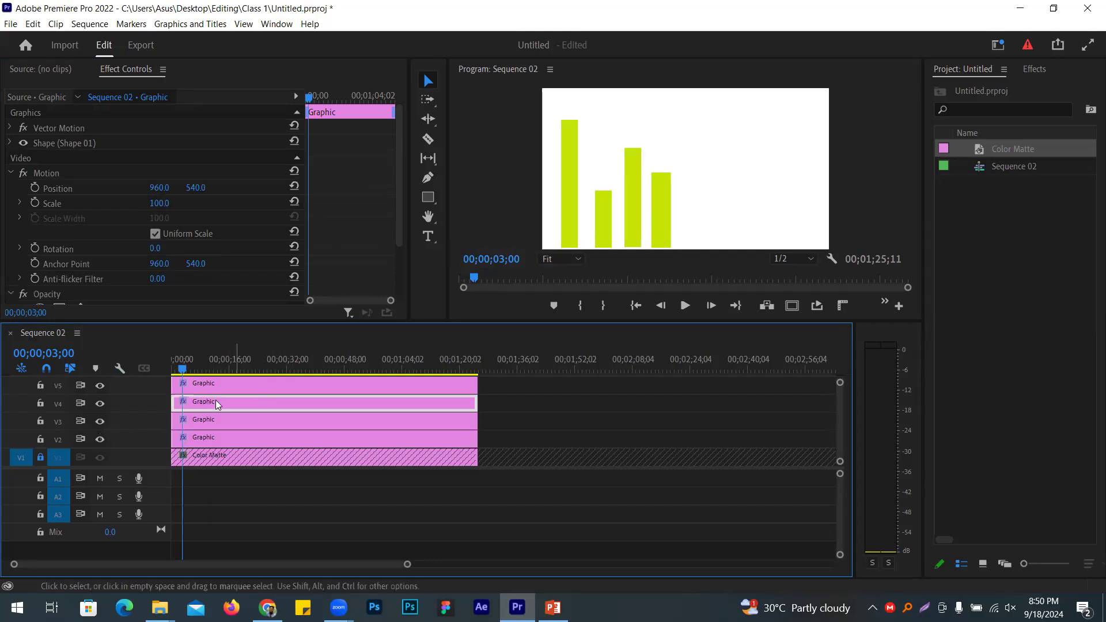
pyautogui.click(100, 402)
pyautogui.click(100, 403)
pyautogui.moveTo(248, 422); pyautogui.dragTo(582, 397)
pyautogui.moveTo(409, 402); pyautogui.dragTo(408, 421)
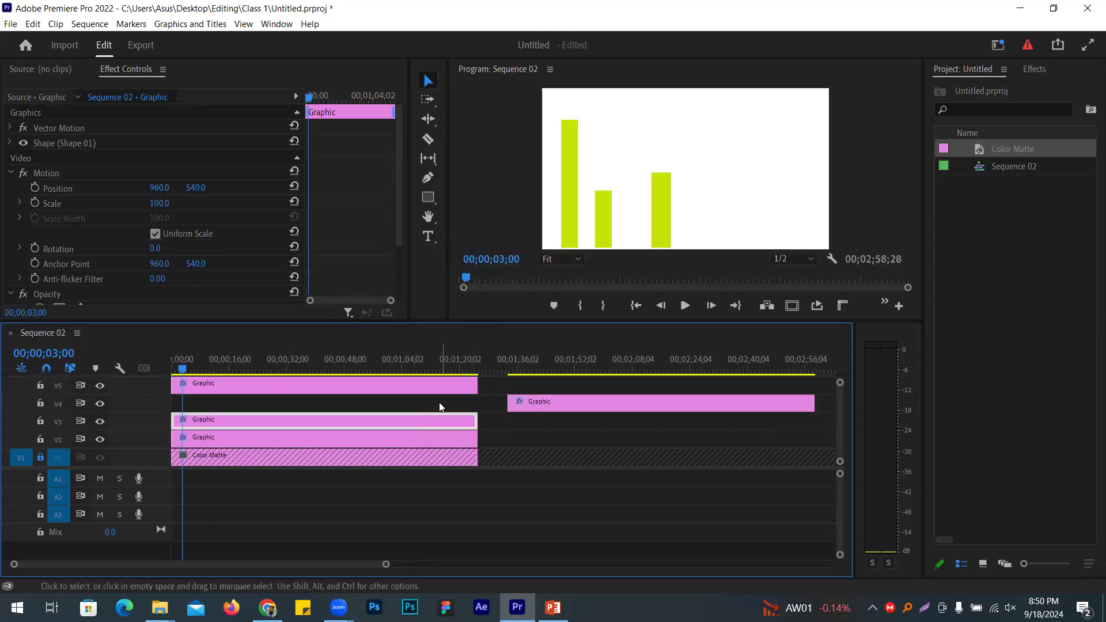
pyautogui.hotkey('ctrl', 'z')
pyautogui.hotkey('ctrl', 'z')
pyautogui.press('Home')
pyautogui.click(209, 418)
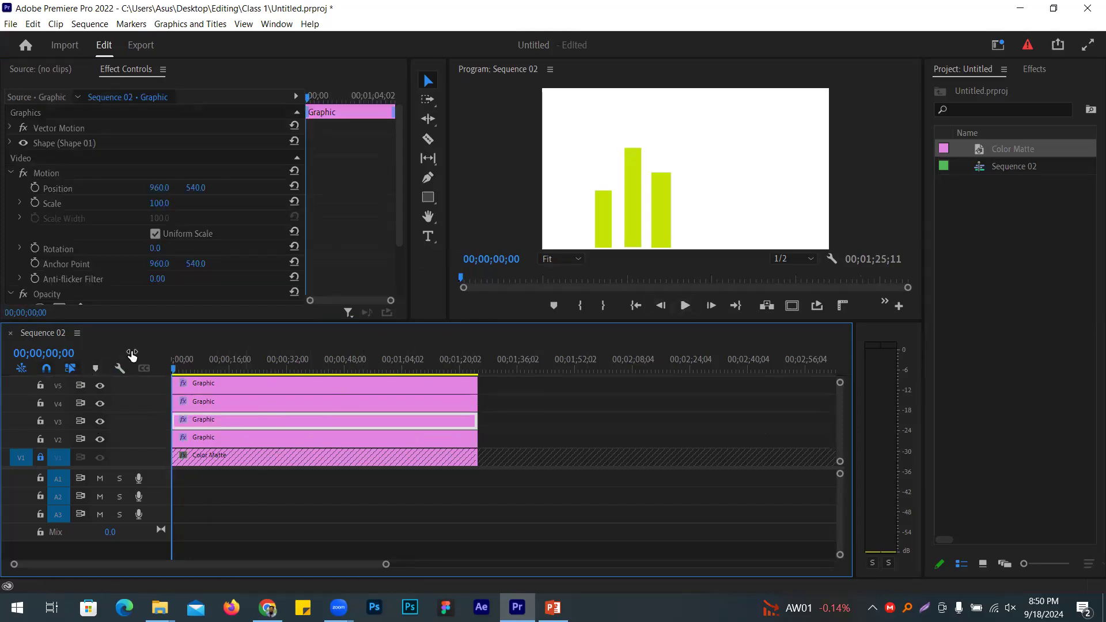
# Step: Check the first bar's growth at its 3-second keyframe and at 2 seconds
pyautogui.click(177, 441)
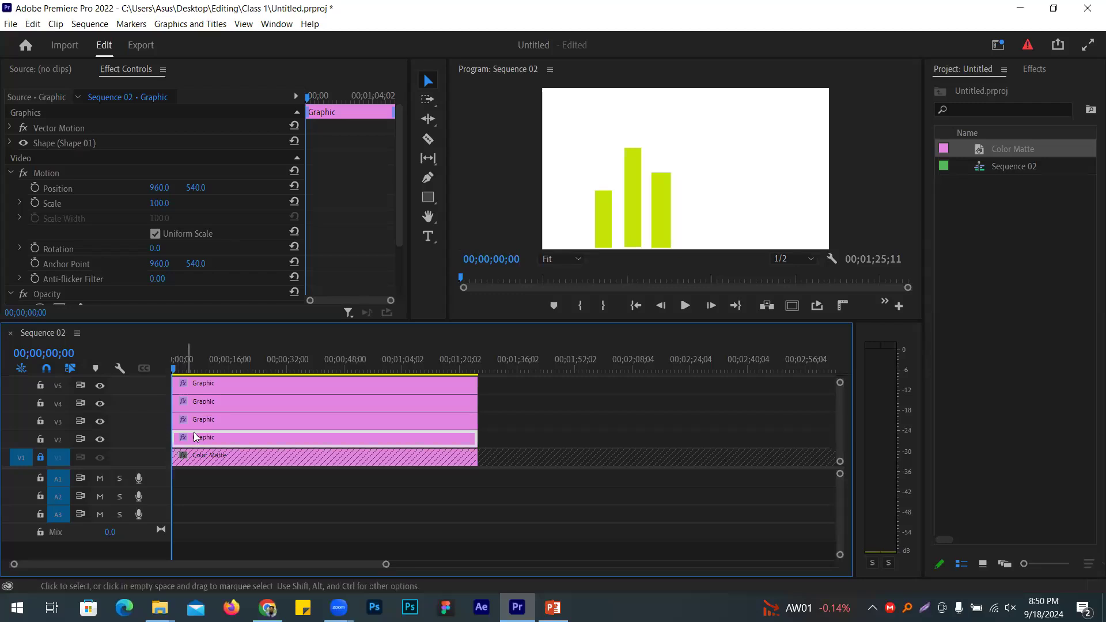
pyautogui.scroll(-3, 201, 205)
pyautogui.click(276, 225)
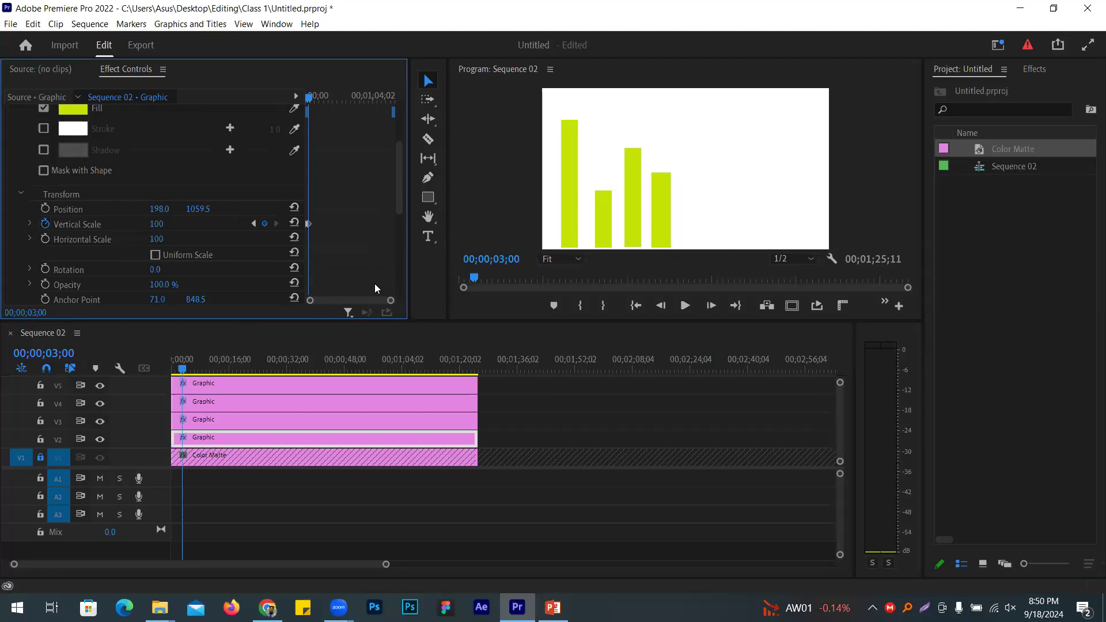
pyautogui.click(62, 353)
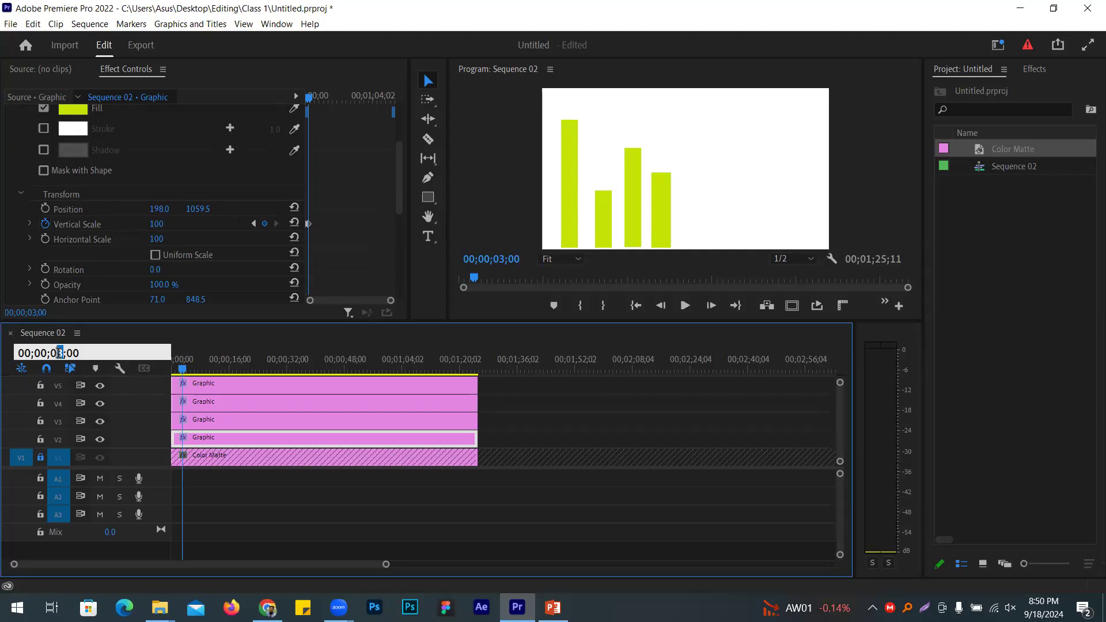
pyautogui.press('Return')
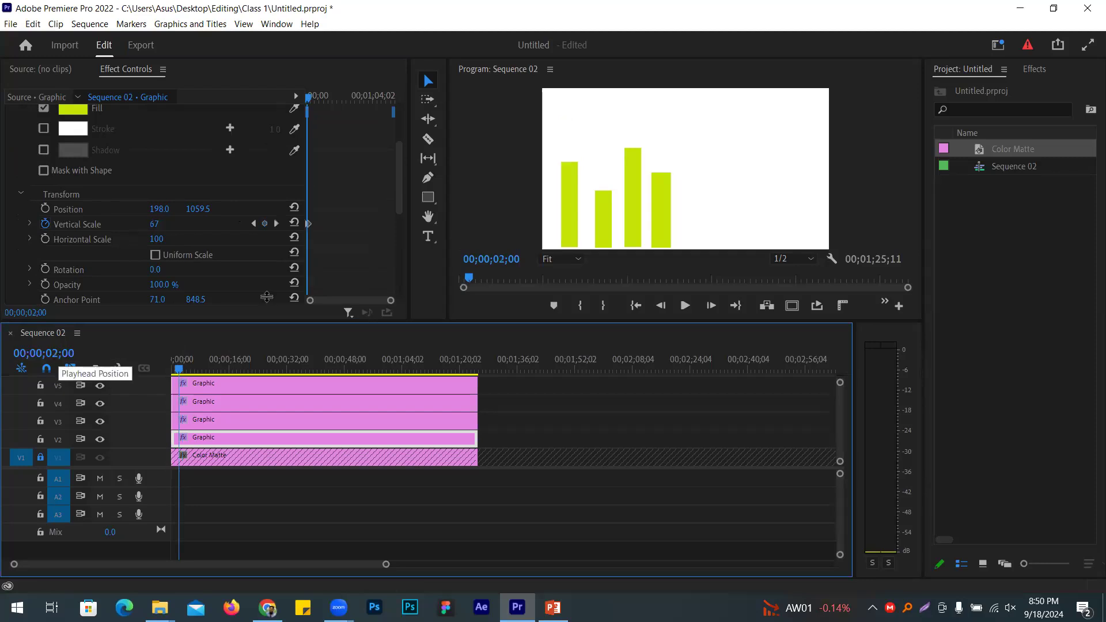
pyautogui.click(234, 422)
# Step: Uncheck Uniform Scale for the second bar and move its anchor point to the bar's bottom
pyautogui.click(10, 143)
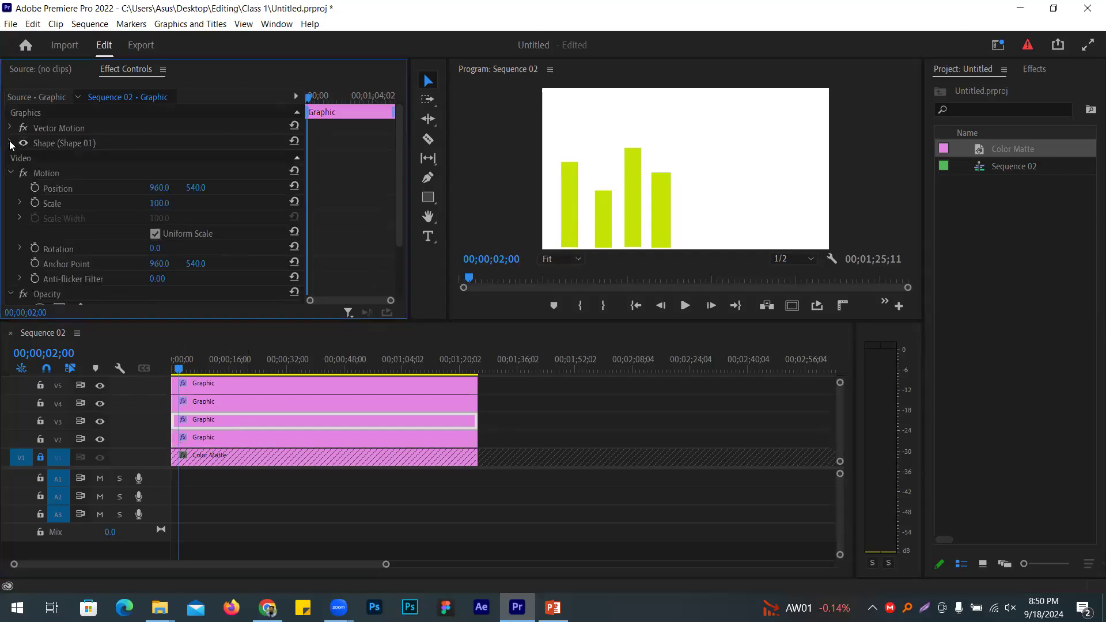
pyautogui.scroll(-3, 104, 228)
pyautogui.scroll(-2, 97, 234)
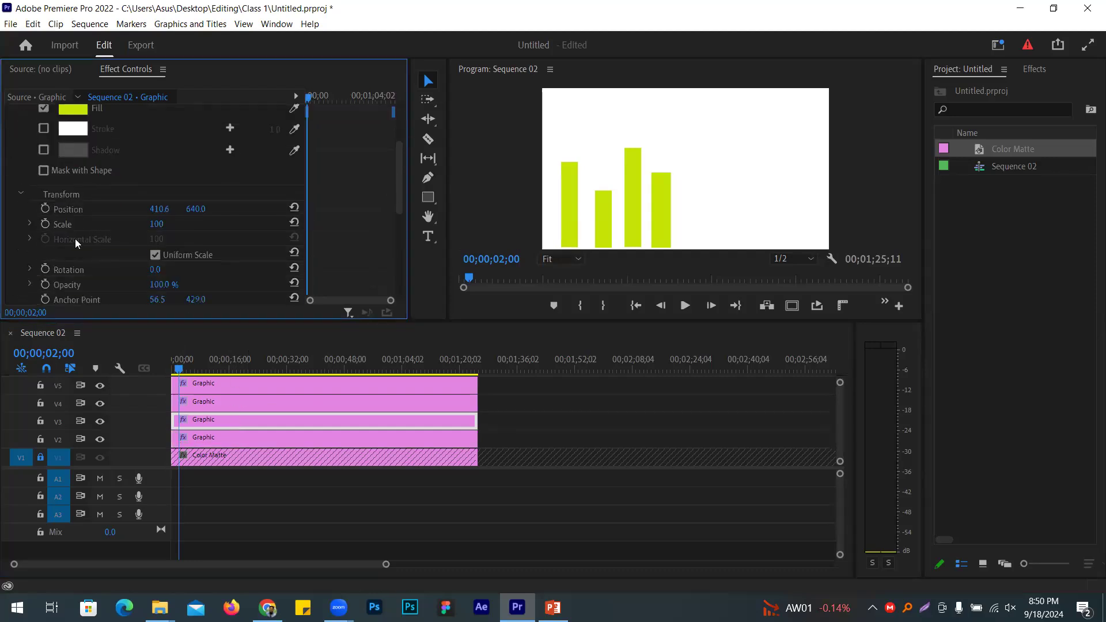
pyautogui.scroll(-2, 163, 212)
pyautogui.click(179, 211)
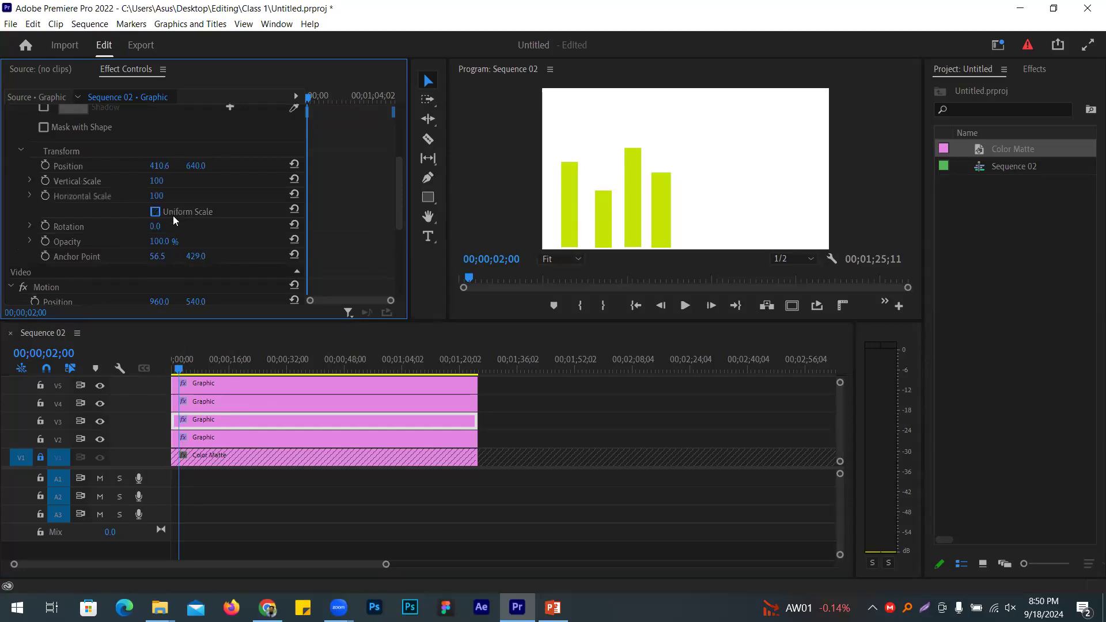
pyautogui.click(606, 218)
pyautogui.moveTo(598, 187); pyautogui.dragTo(610, 237)
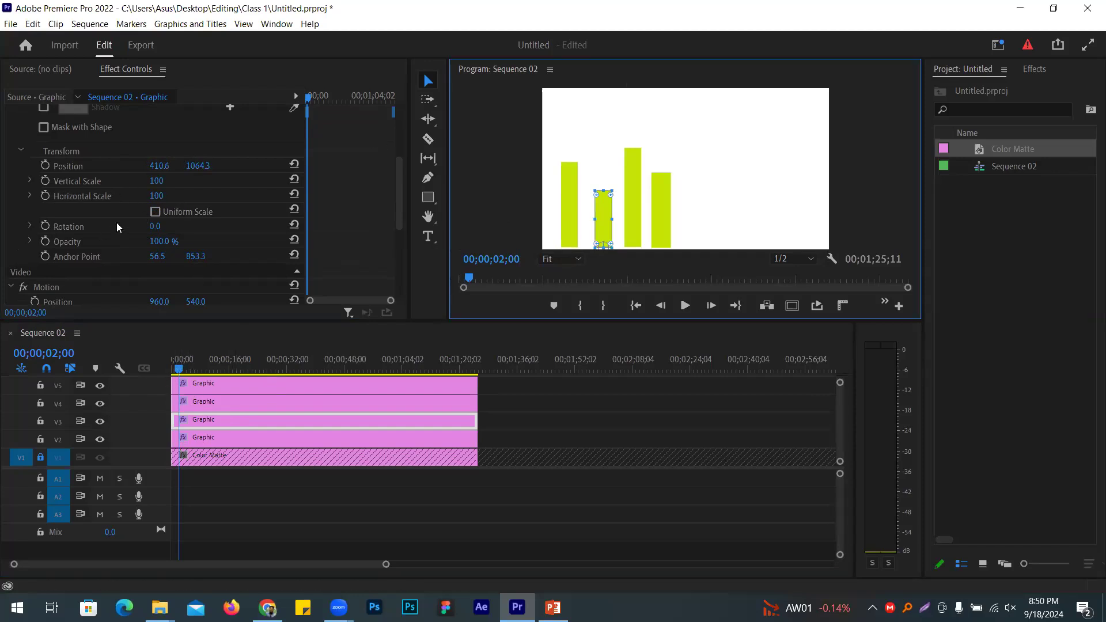
# Step: Keyframe the second bar's Vertical Scale from 0 at 2 seconds to 100 at 5 seconds
pyautogui.click(45, 181)
pyautogui.click(157, 180)
pyautogui.write('0')
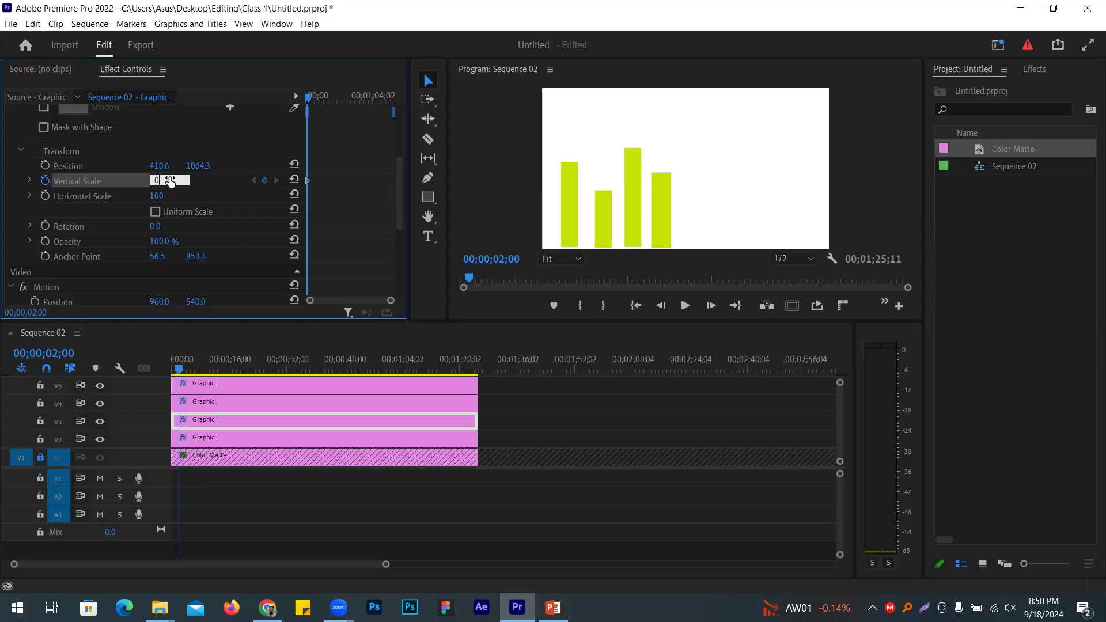
pyautogui.press('Return')
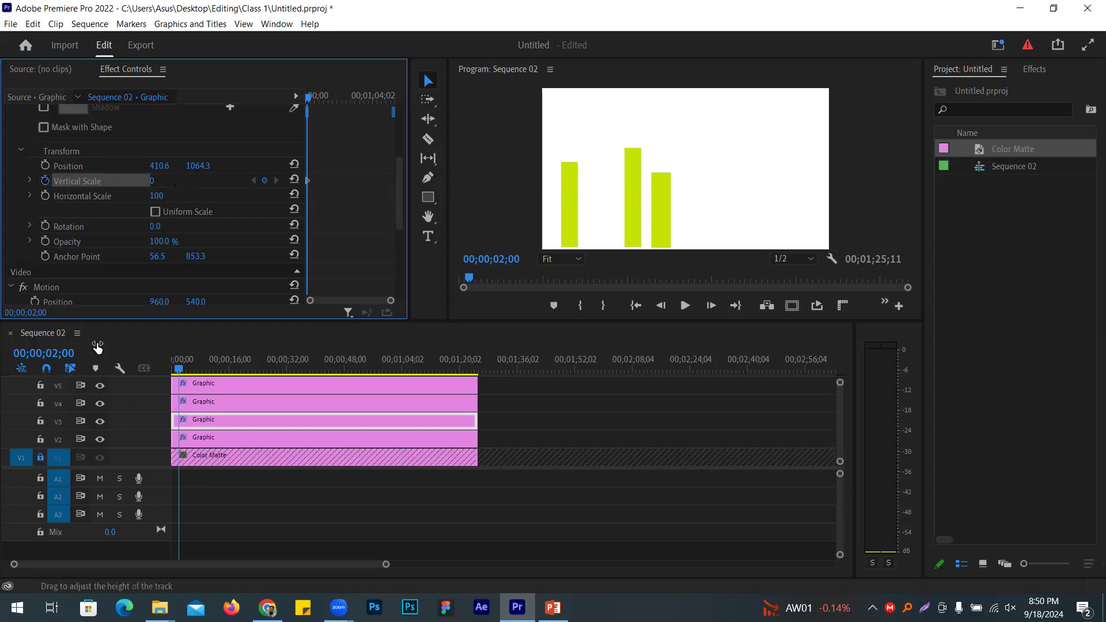
pyautogui.click(45, 353)
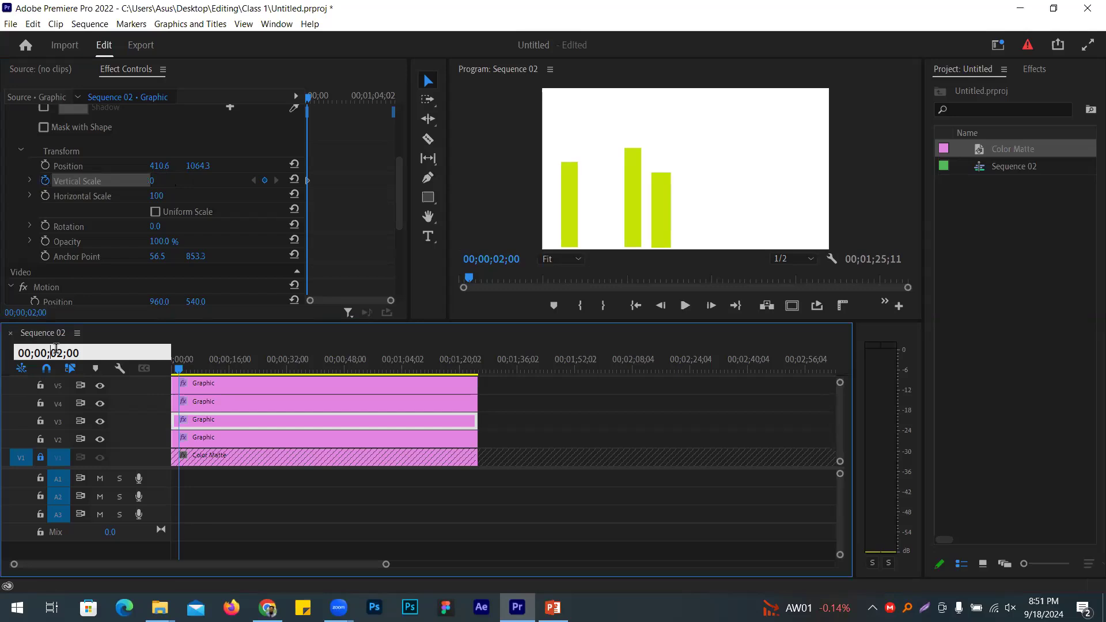
pyautogui.write('5')
pyautogui.press('Return')
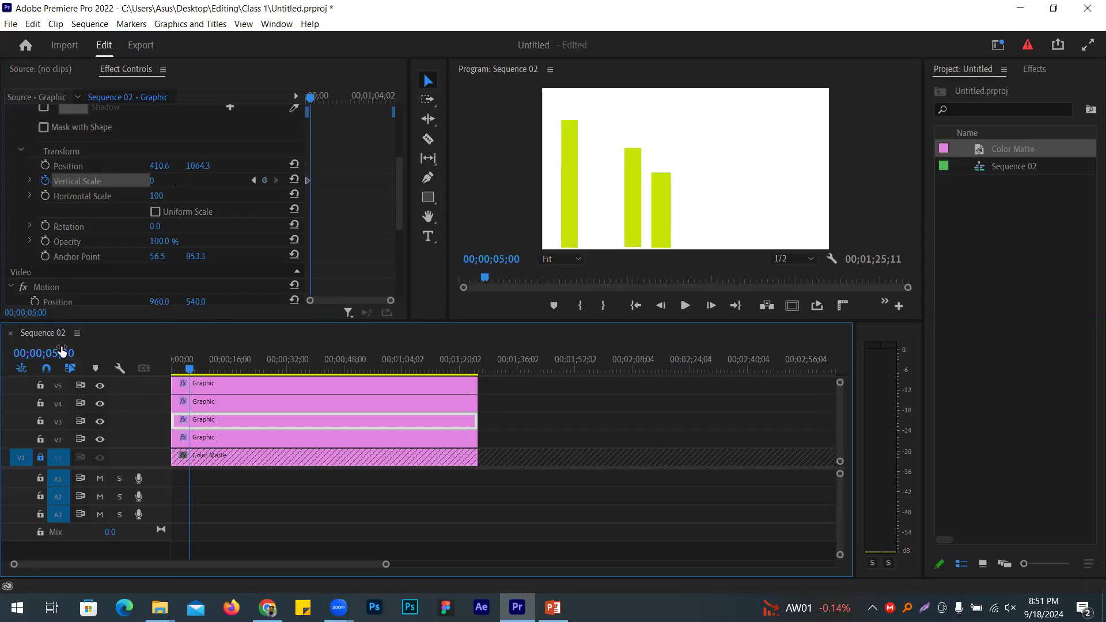
pyautogui.click(170, 178)
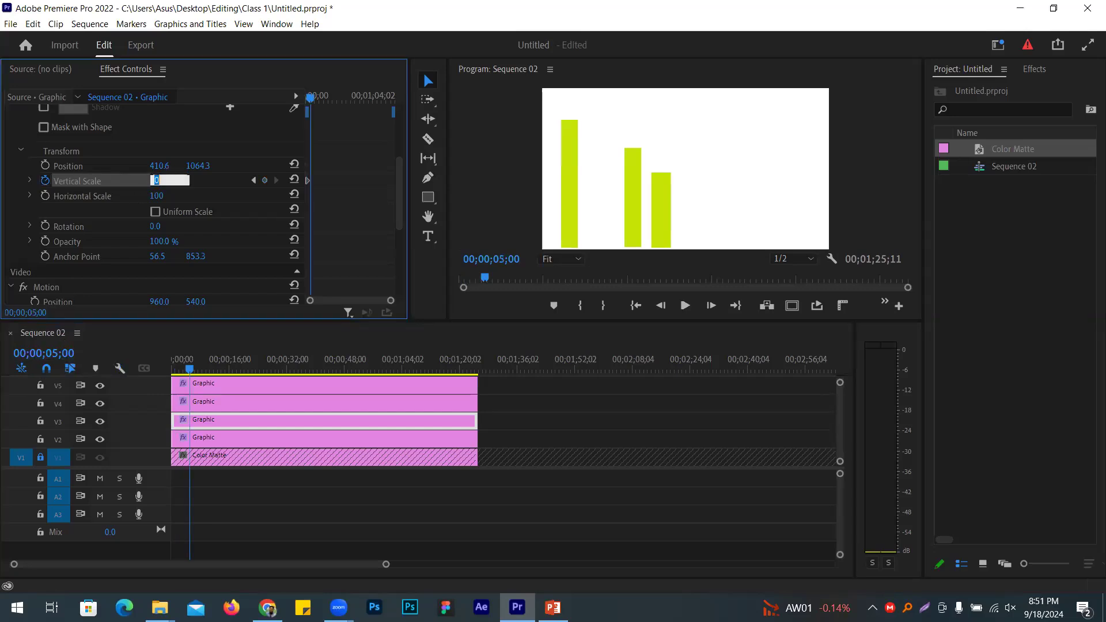
pyautogui.write('100')
pyautogui.press('Return')
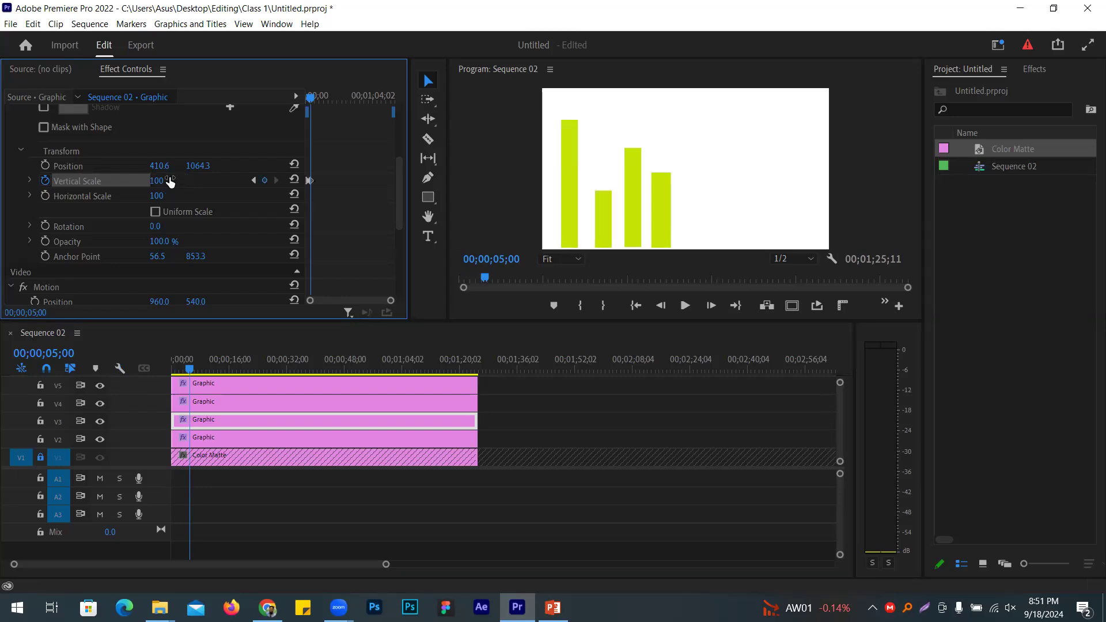
pyautogui.click(221, 402)
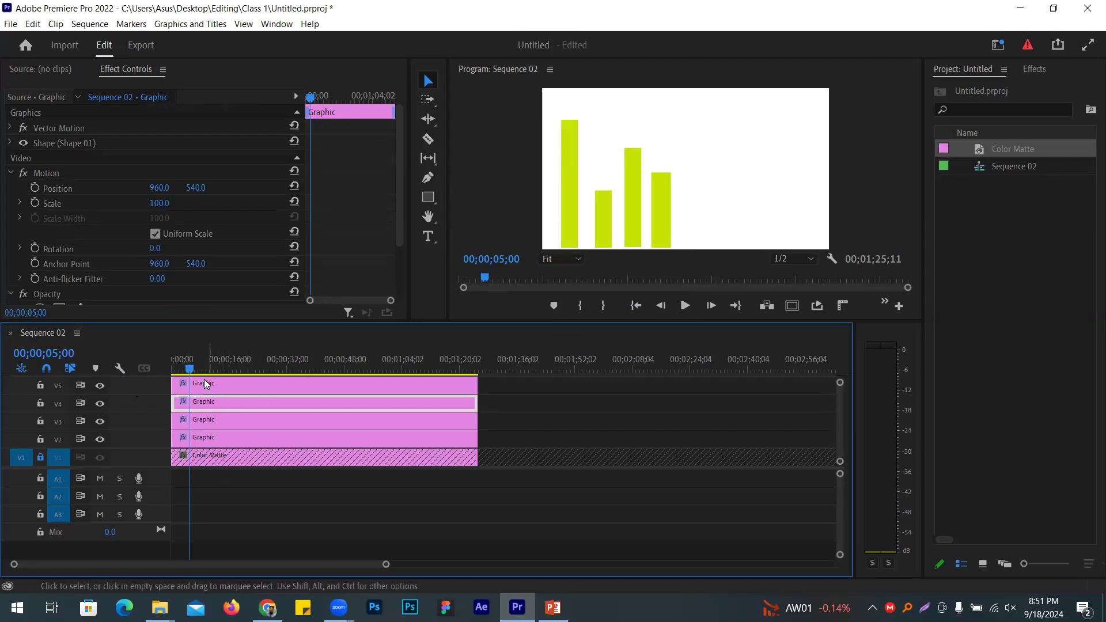
# Step: Select the third bar, uncheck Uniform Scale, and set its Vertical Scale to 0
pyautogui.click(639, 188)
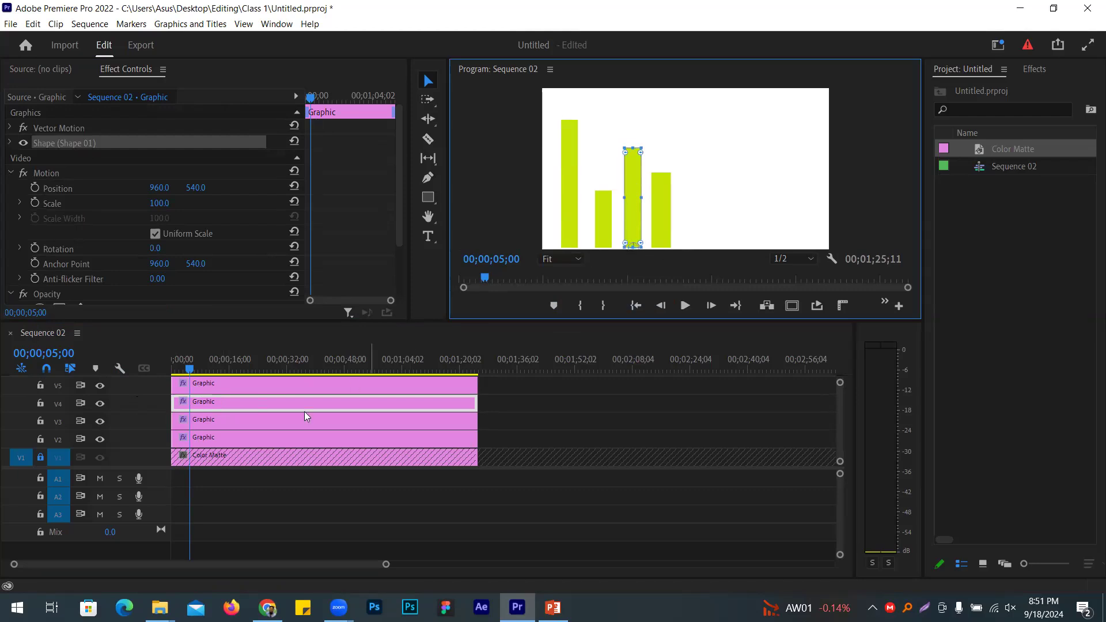
pyautogui.click(10, 143)
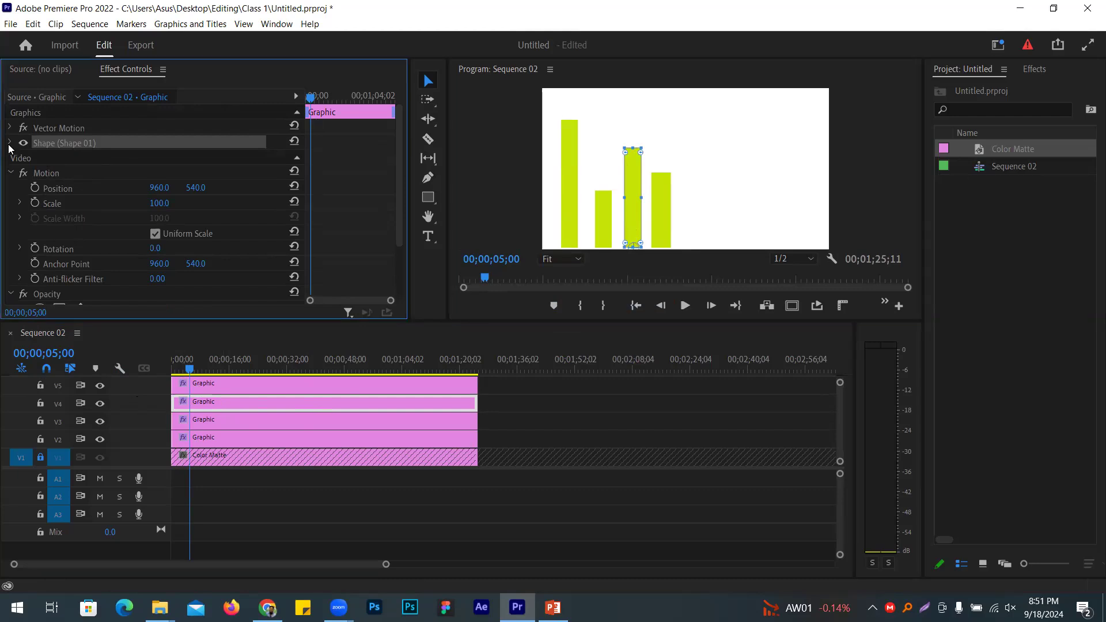
pyautogui.scroll(-4, 173, 224)
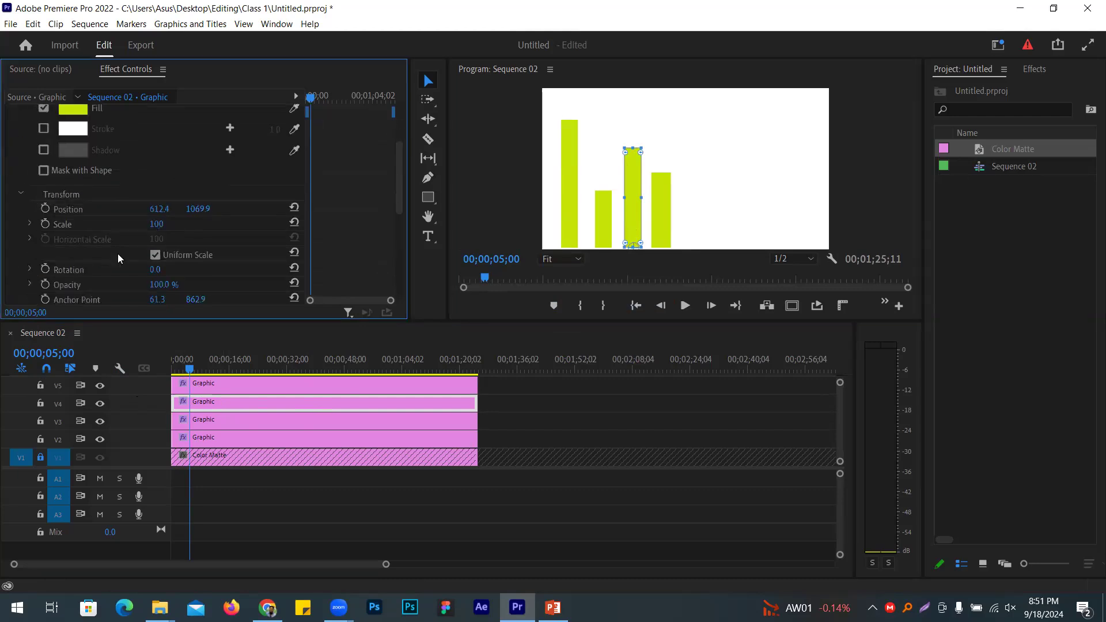
pyautogui.scroll(-1, 186, 241)
pyautogui.click(185, 241)
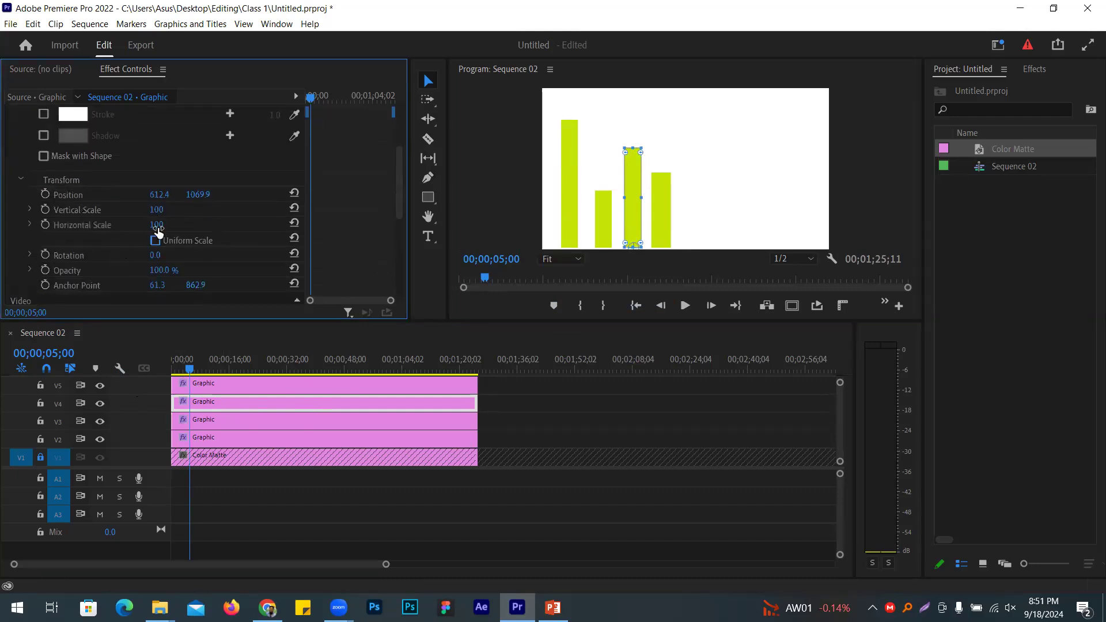
pyautogui.click(154, 210)
pyautogui.write('0')
pyautogui.press('Return')
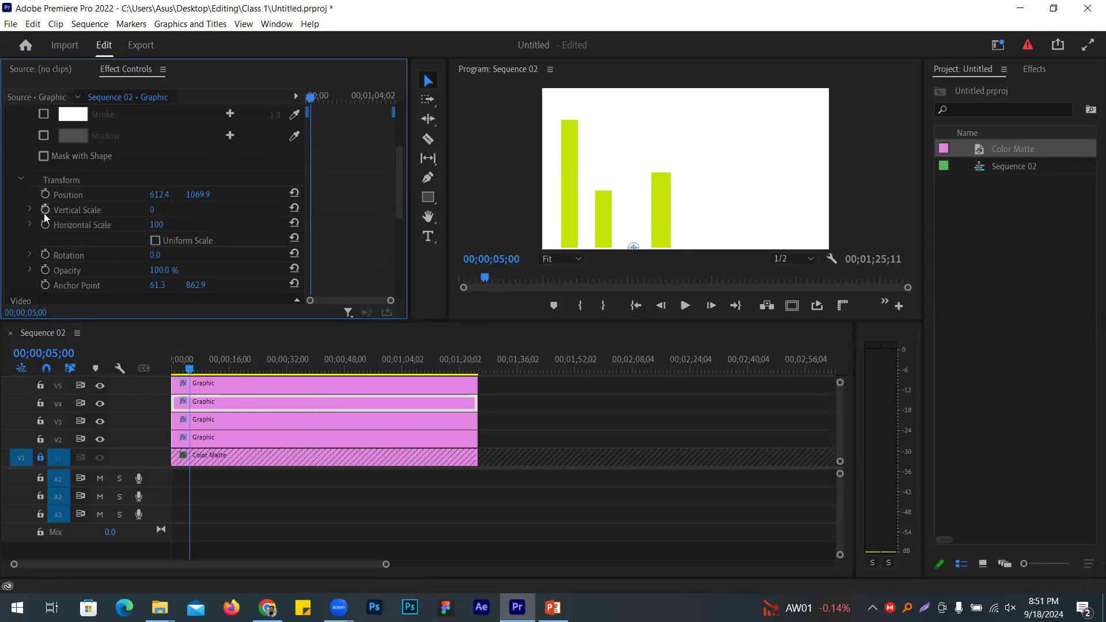
# Step: Keyframe the third bar's Vertical Scale from 0 at 5 seconds to 100 at 7 seconds
pyautogui.click(45, 210)
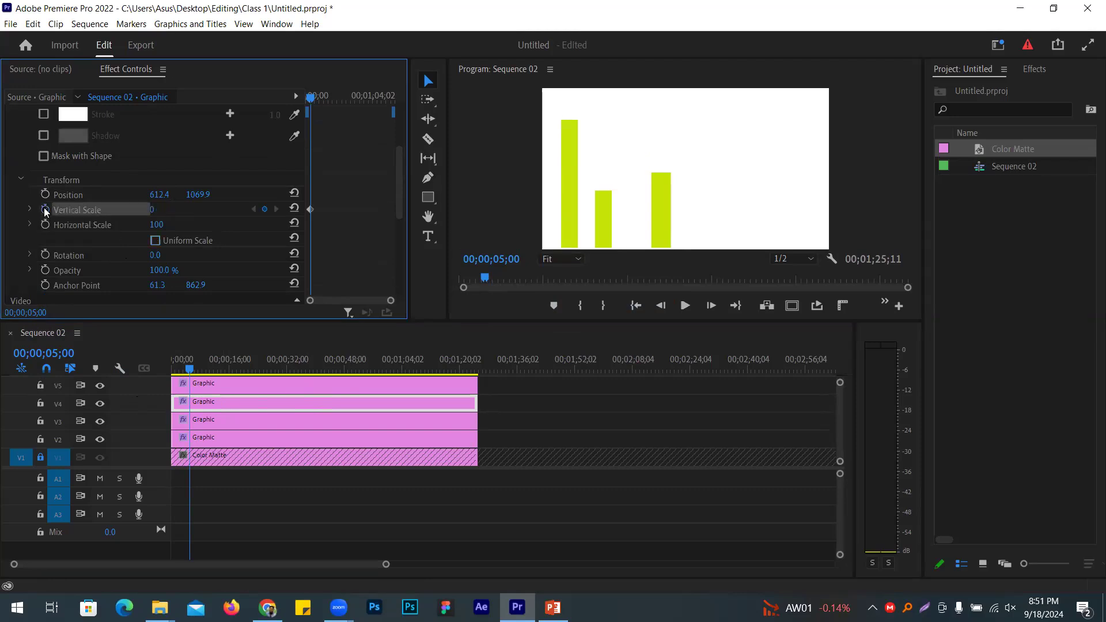
pyautogui.click(62, 353)
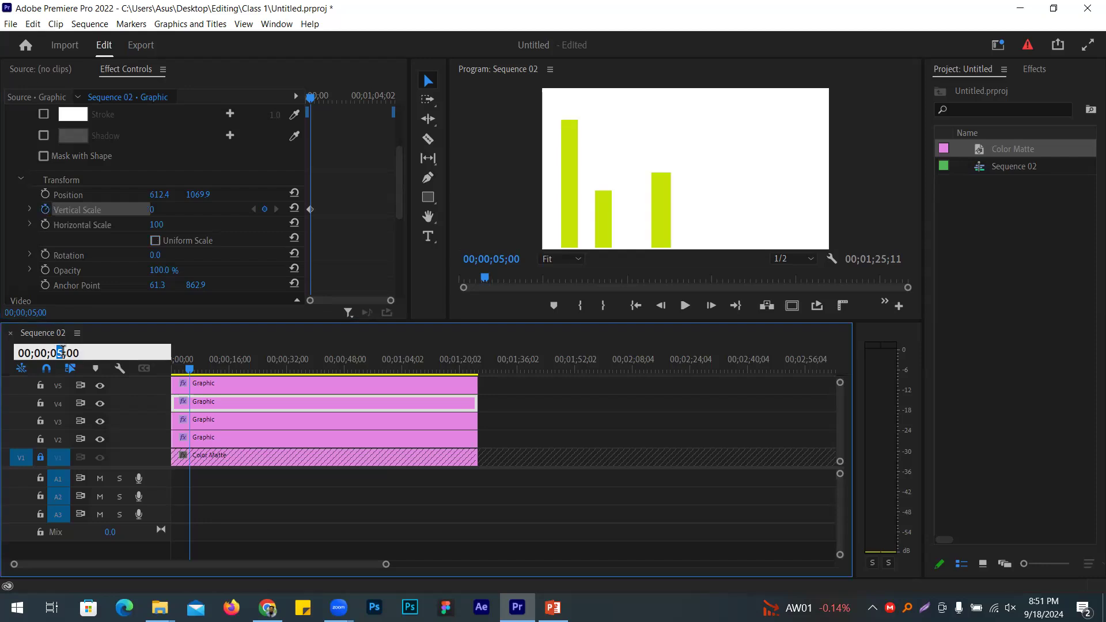
pyautogui.press('Return')
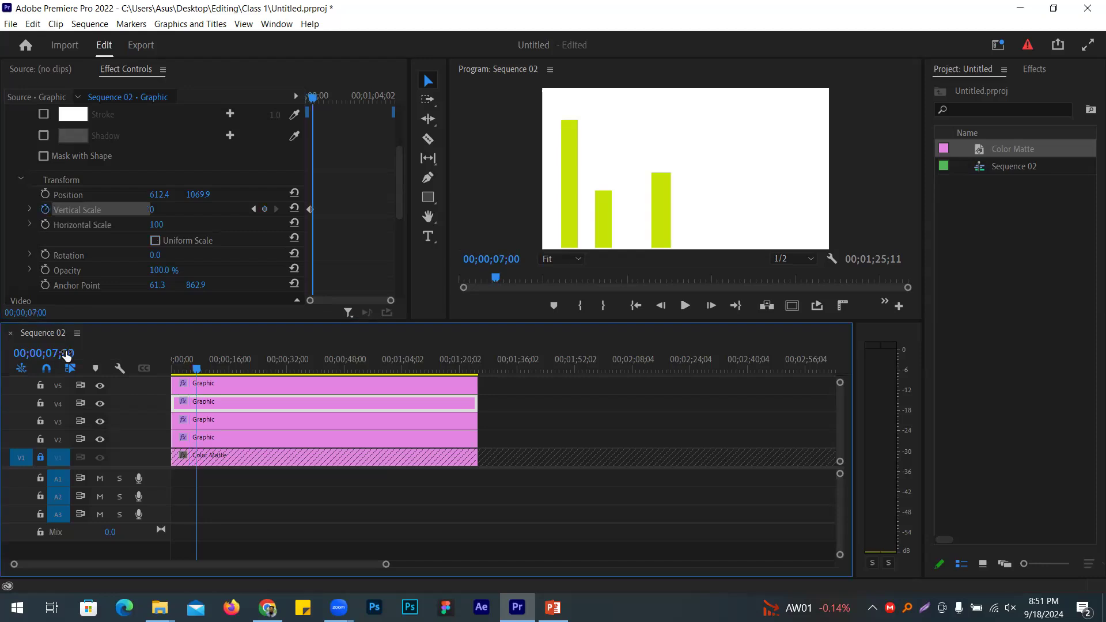
pyautogui.click(153, 209)
pyautogui.write('100')
pyautogui.press('Return')
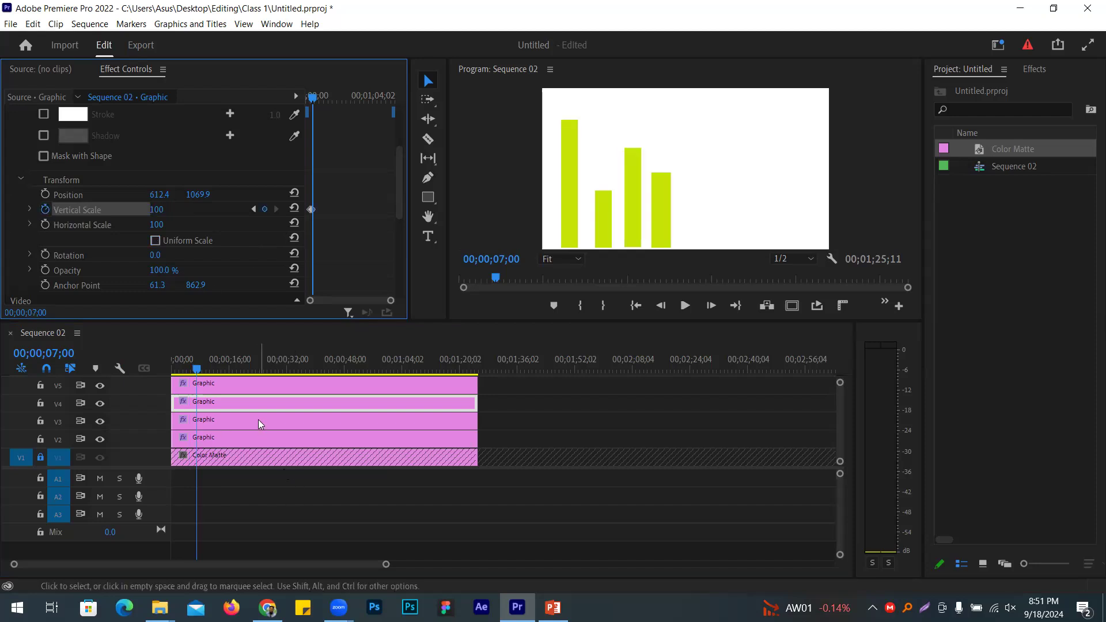
pyautogui.click(244, 388)
# Step: Move the fourth bar's anchor point to its bottom and uncheck Uniform Scale
pyautogui.click(663, 207)
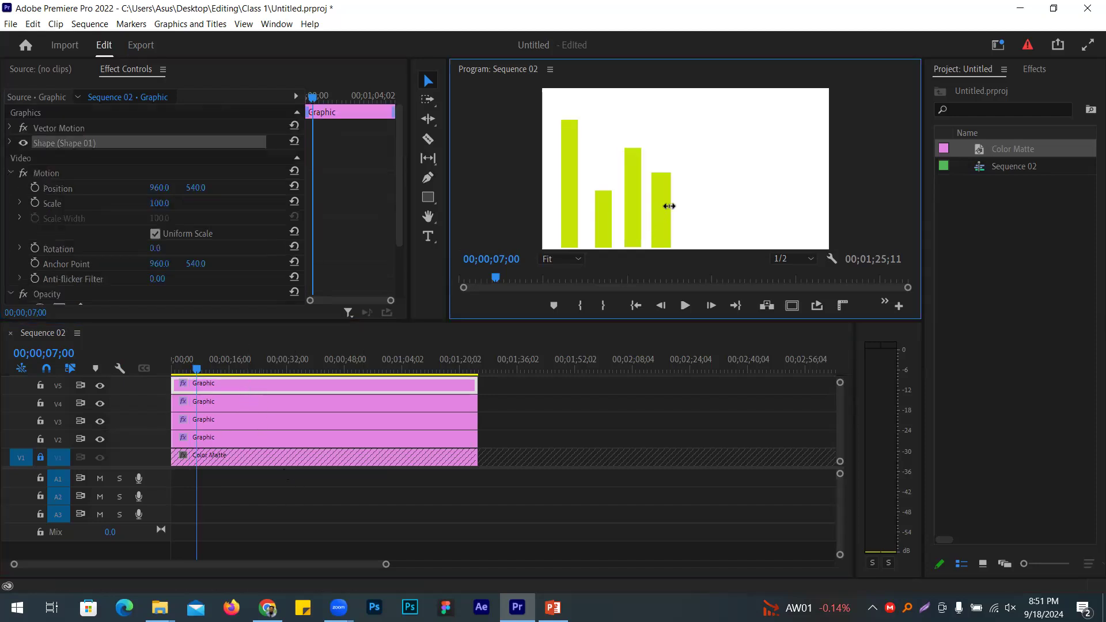
pyautogui.moveTo(665, 185); pyautogui.dragTo(662, 249)
pyautogui.click(9, 138)
pyautogui.scroll(-3, 61, 206)
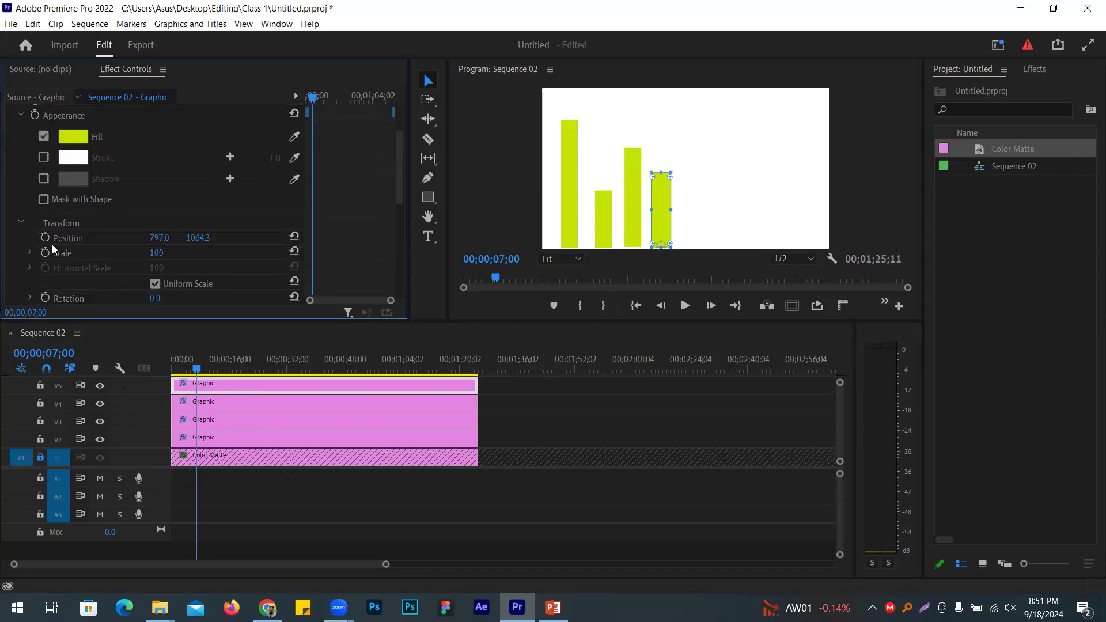
pyautogui.scroll(-1, 164, 269)
pyautogui.click(155, 255)
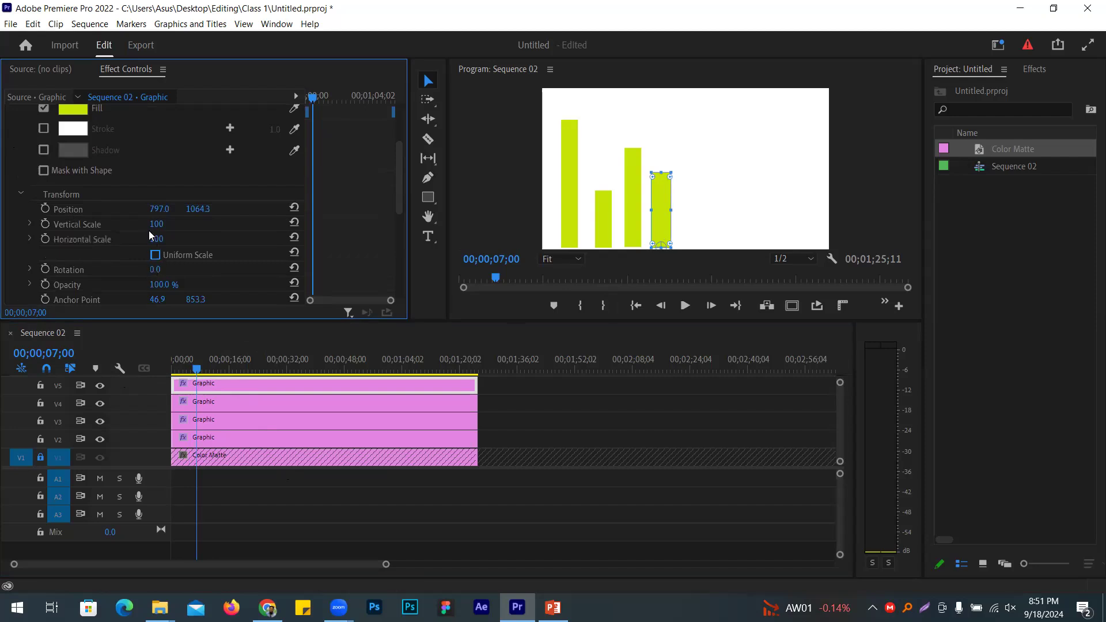
# Step: Keyframe the fourth bar's Vertical Scale at 0 at 7 seconds
pyautogui.click(45, 224)
pyautogui.click(171, 224)
pyautogui.write('0')
pyautogui.press('Return')
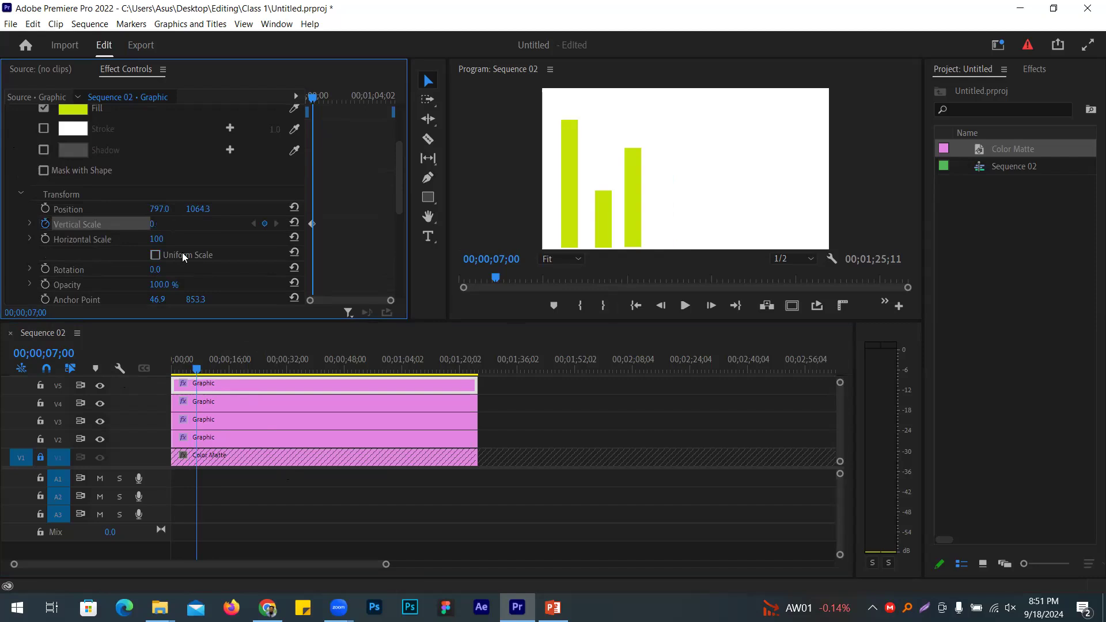
# Step: Keyframe Vertical Scale at 100 at 9 seconds, then return the playhead to the start
pyautogui.click(50, 355)
pyautogui.click(53, 355)
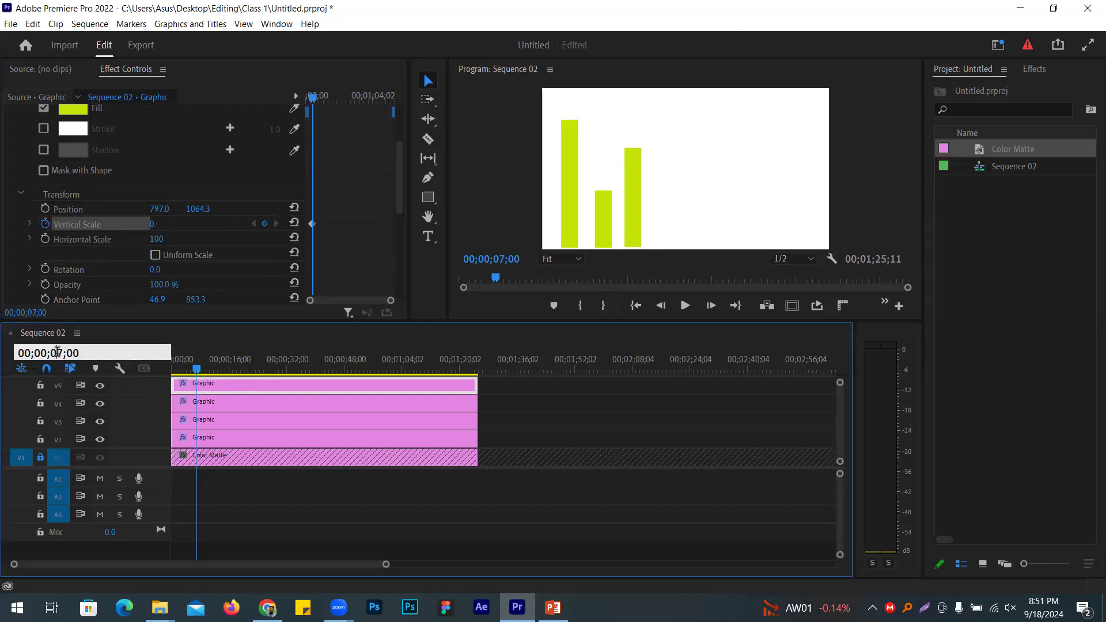
pyautogui.moveTo(57, 352); pyautogui.dragTo(60, 352)
pyautogui.write('9')
pyautogui.press('Return')
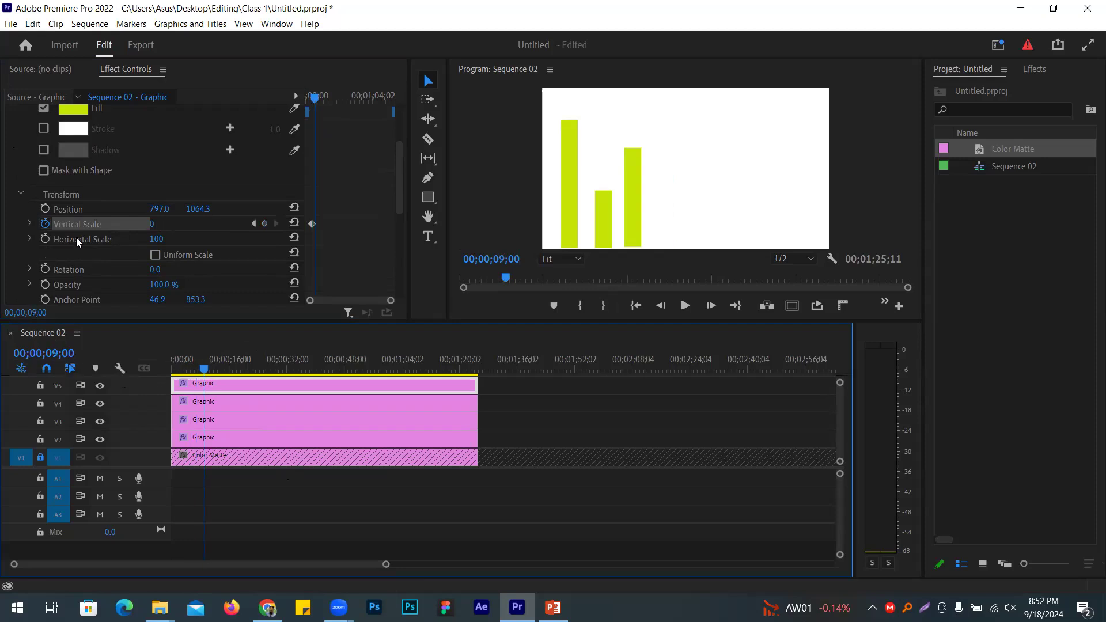
pyautogui.click(152, 223)
pyautogui.write('100')
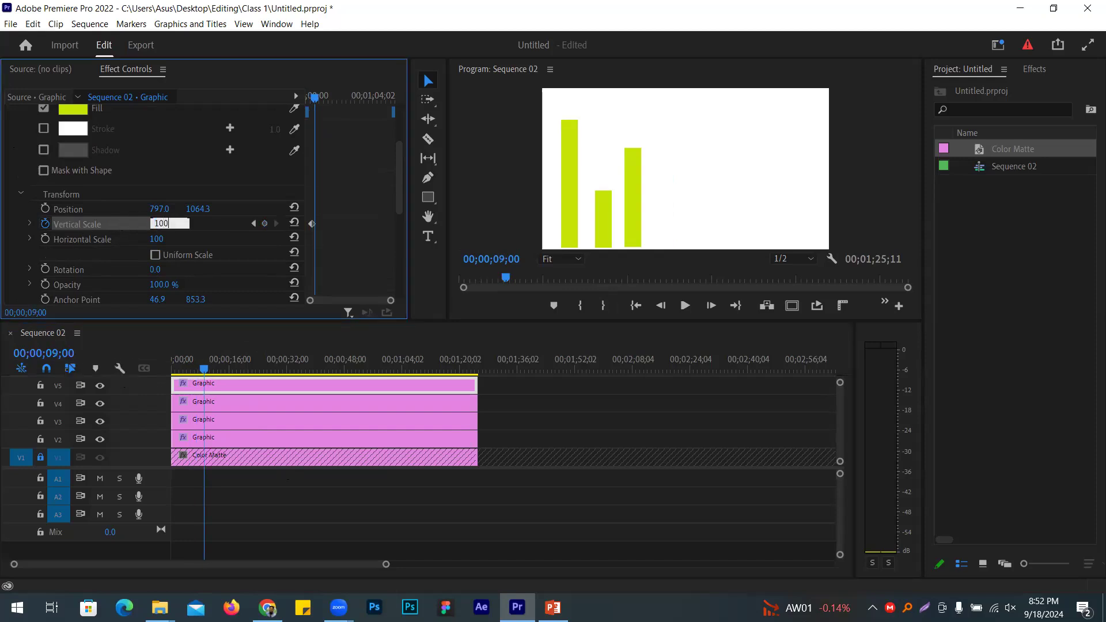
pyautogui.press('Return')
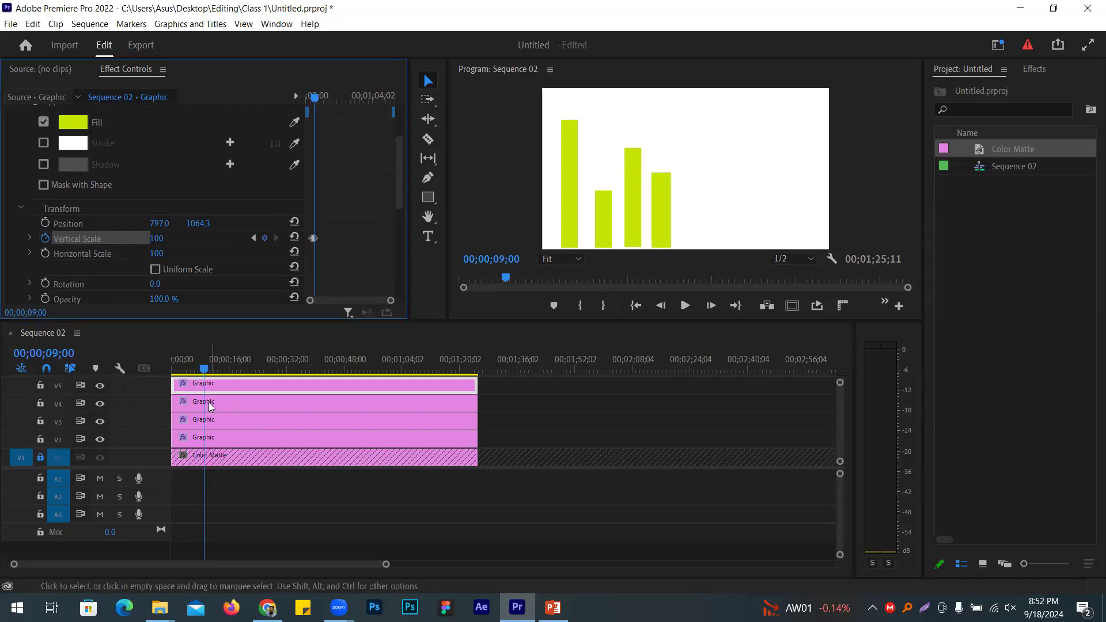
pyautogui.click(102, 480)
pyautogui.press('Home')
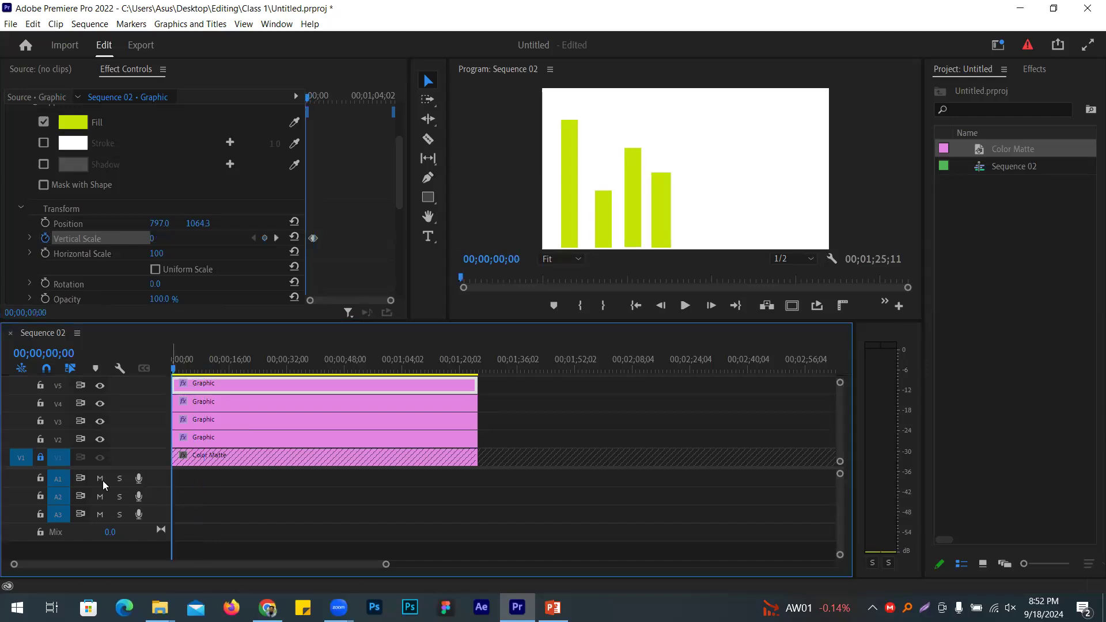
# Step: Maximize the Program monitor and play the animation until all four bars have risen, then stop
pyautogui.press('`')
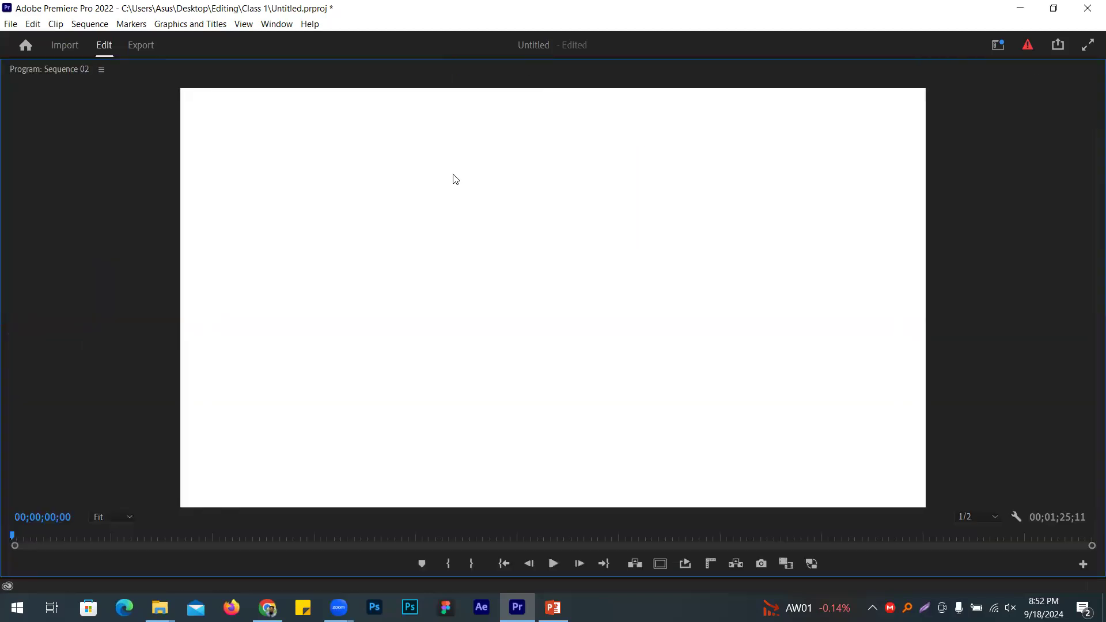
pyautogui.press('space')
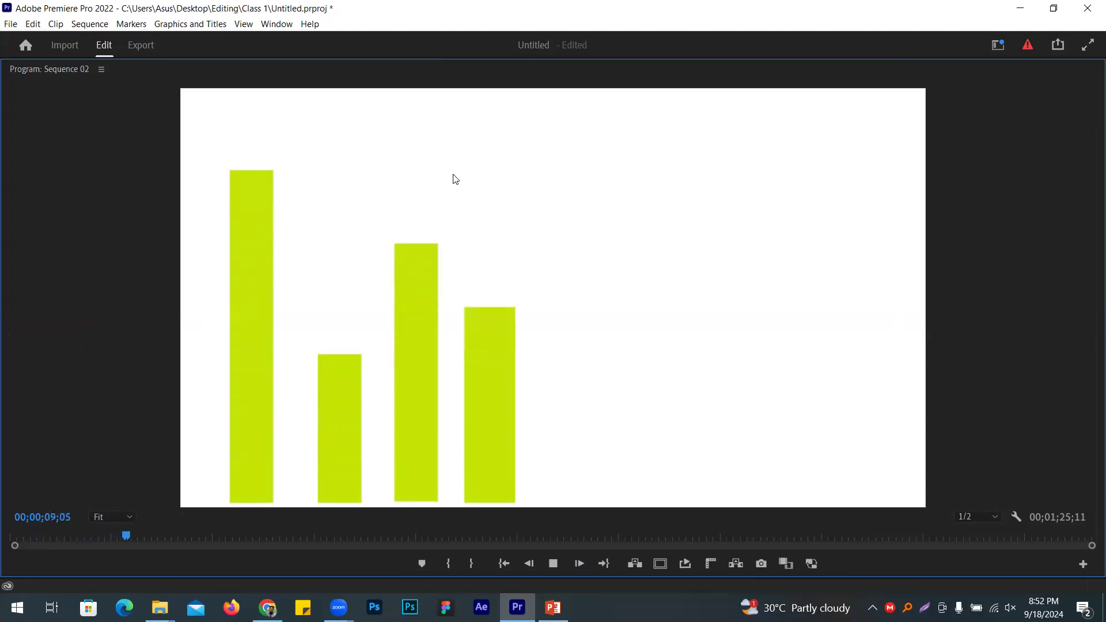
pyautogui.press('space')
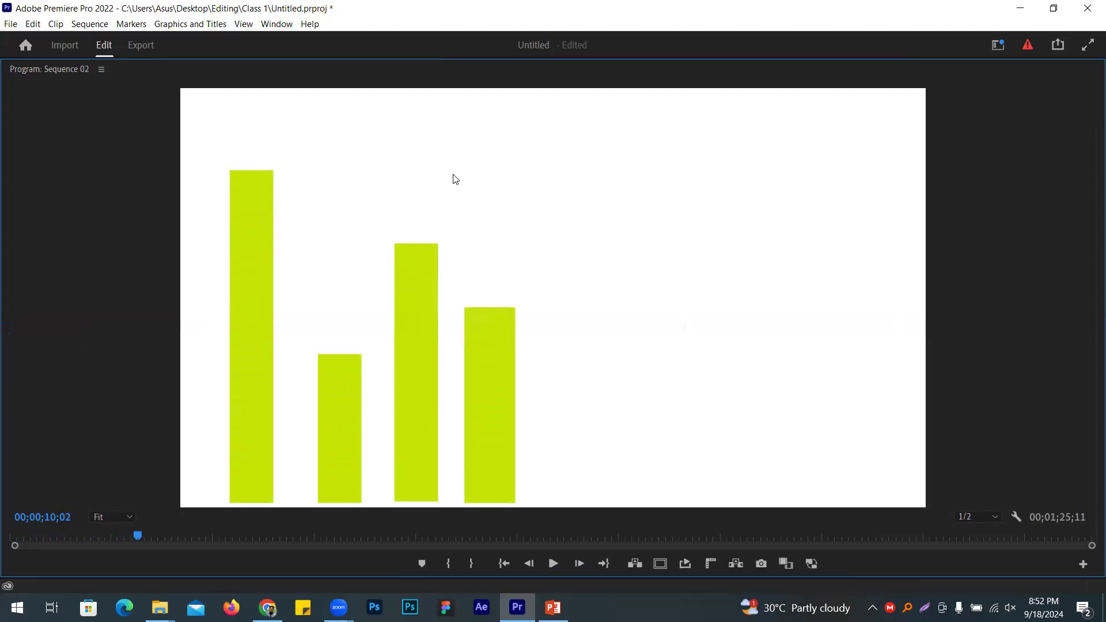
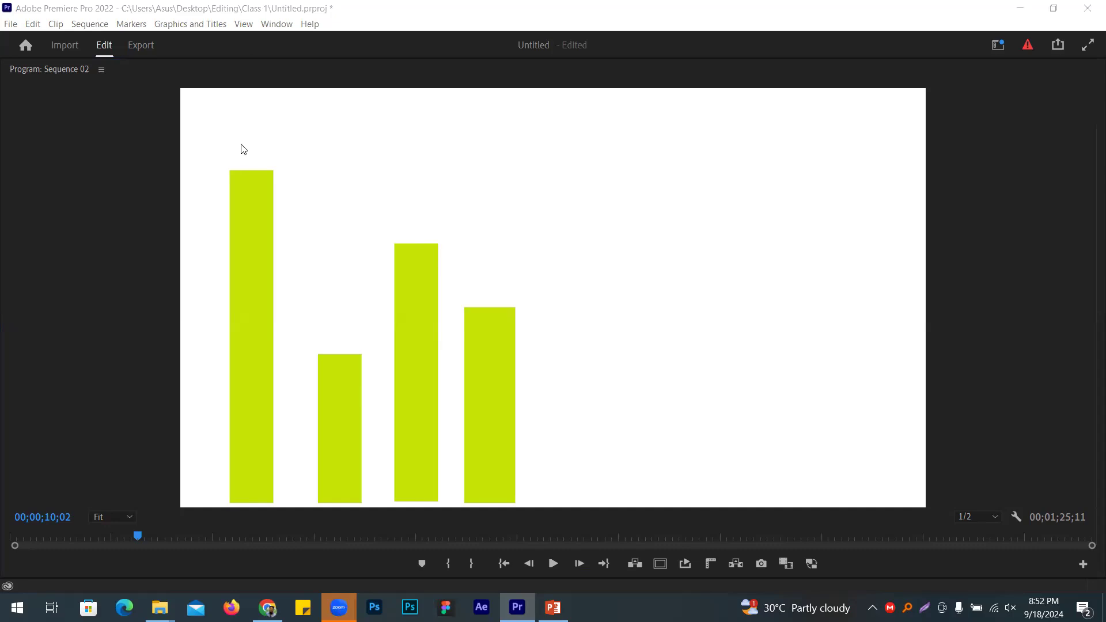
# Step: Restore the editing layout with a taller timeline, then select the V2 Graphic clip at the sequence start
pyautogui.click(132, 263)
pyautogui.press('`')
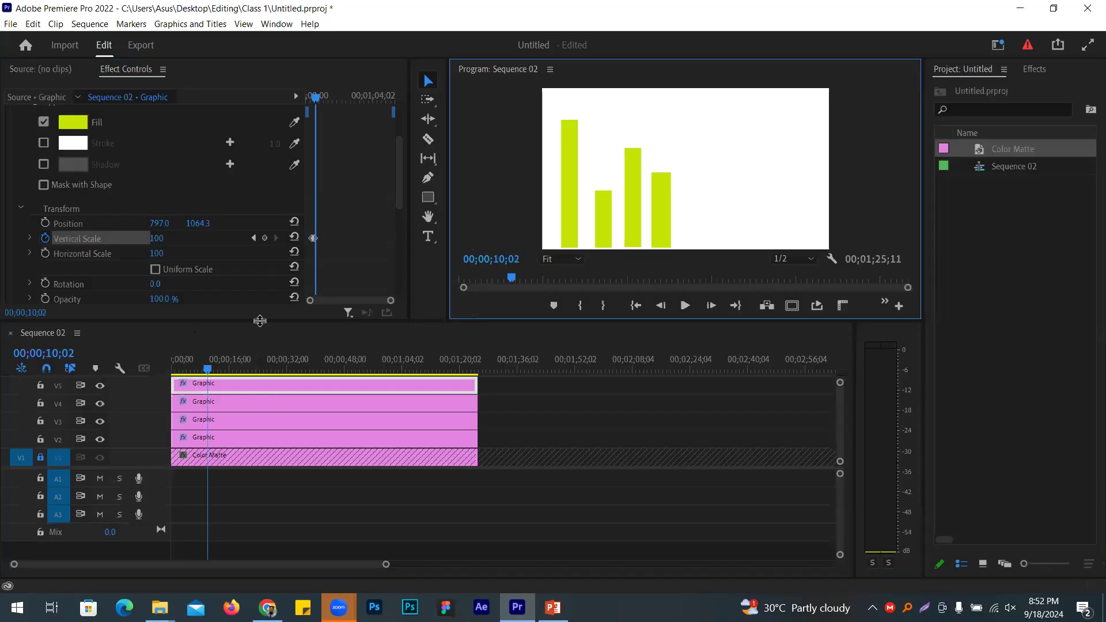
pyautogui.moveTo(270, 321); pyautogui.dragTo(278, 294)
pyautogui.moveTo(168, 458); pyautogui.dragTo(181, 545)
pyautogui.moveTo(235, 295); pyautogui.dragTo(242, 344)
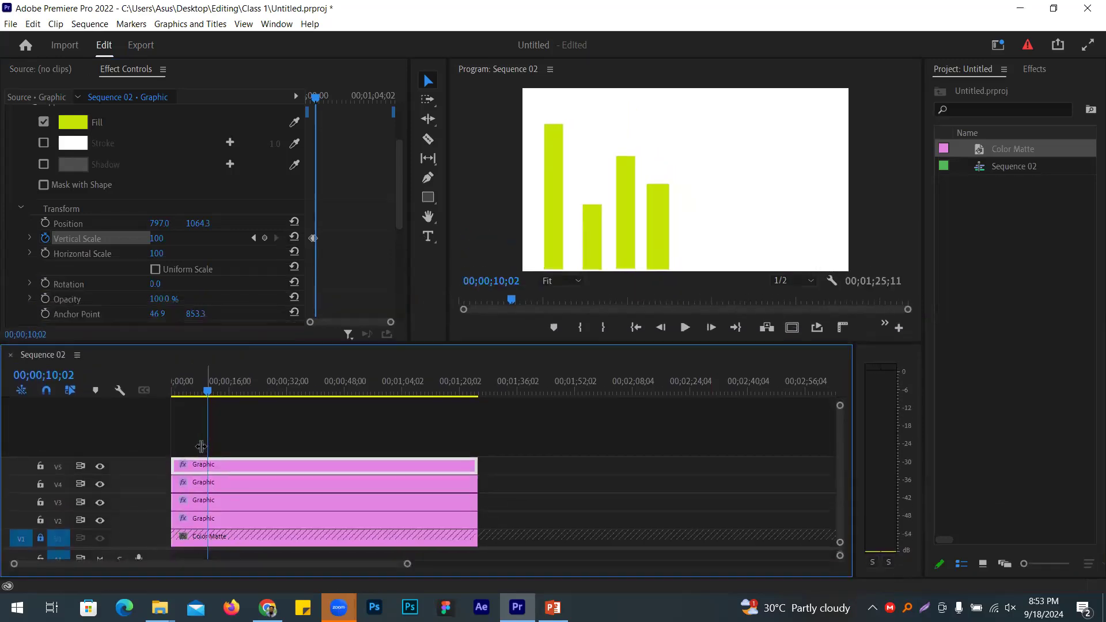
pyautogui.press('Home')
pyautogui.click(214, 521)
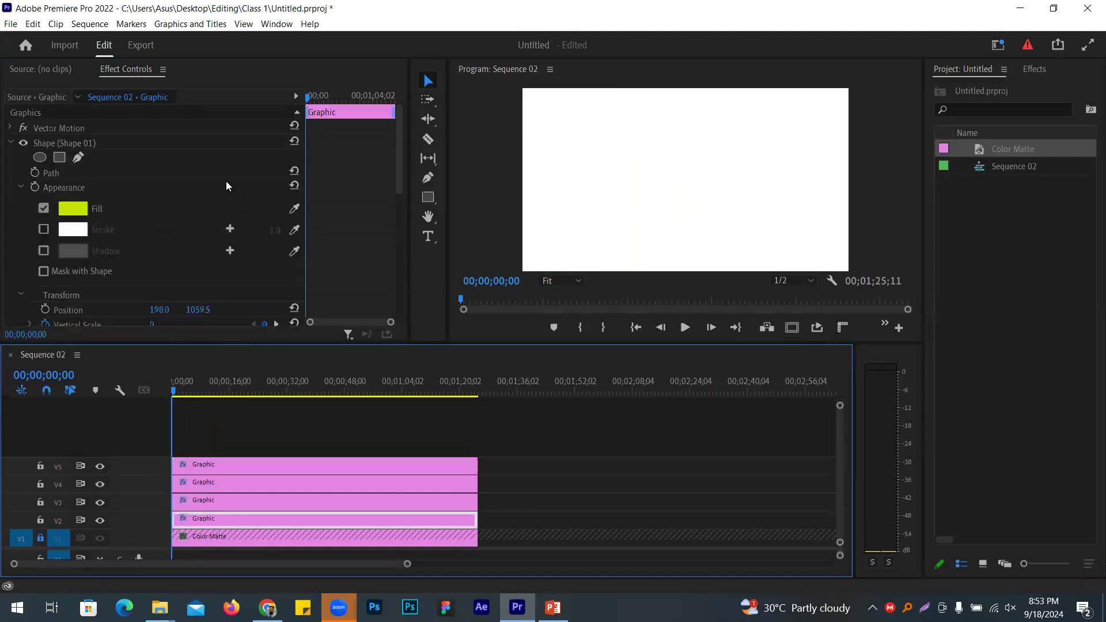
# Step: At the 3-second keyframe, switch to the Type tool and clear a trial text entry
pyautogui.scroll(-2, 226, 186)
pyautogui.click(276, 267)
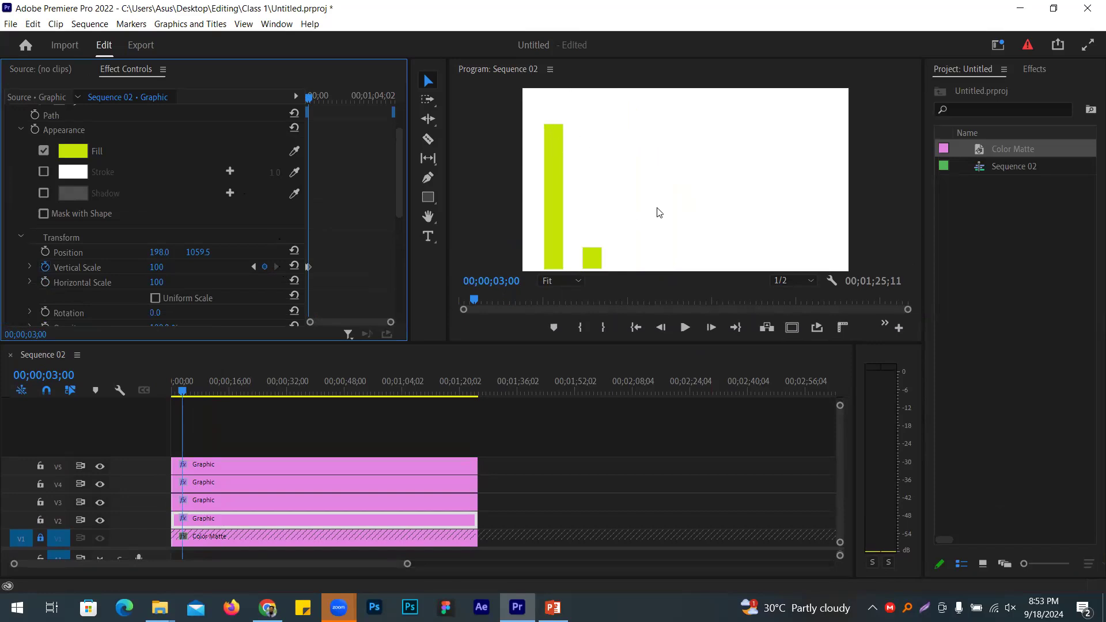
pyautogui.click(427, 236)
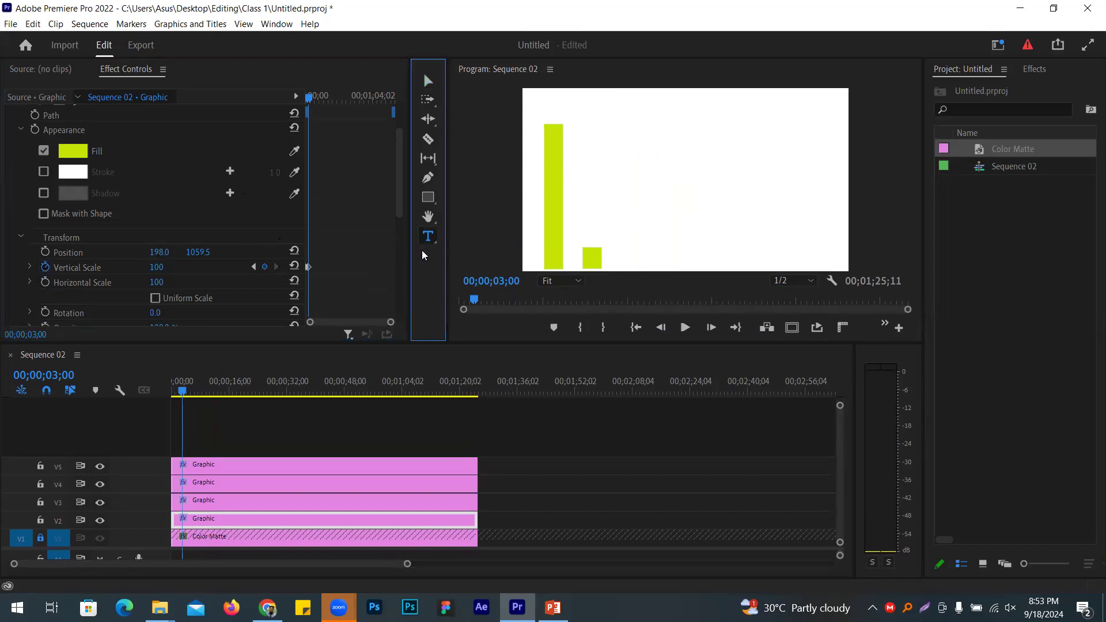
pyautogui.click(631, 141)
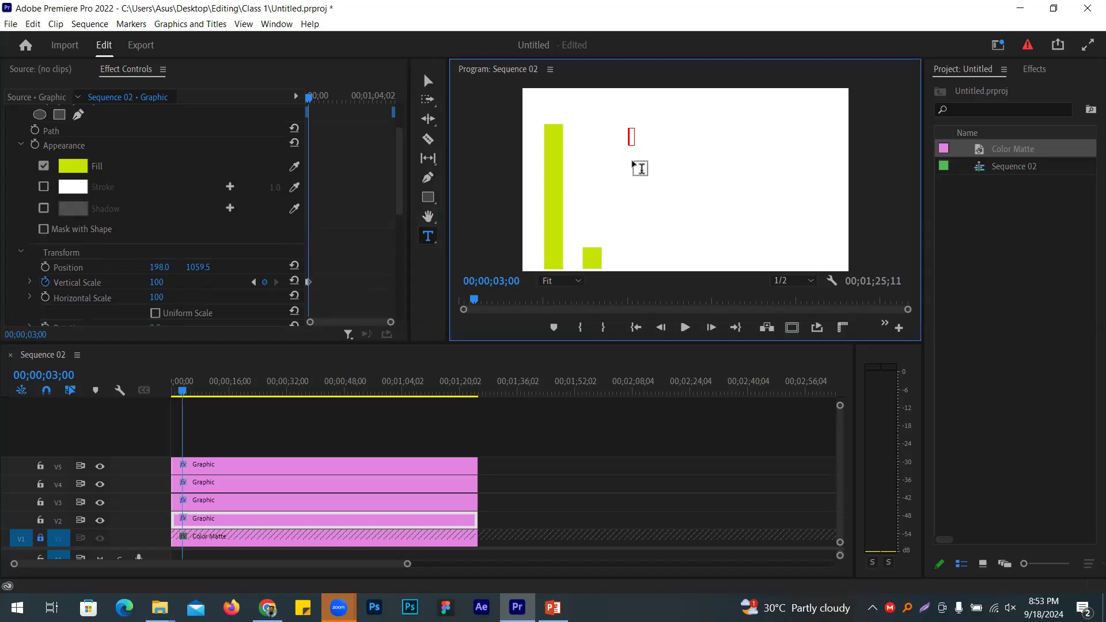
pyautogui.write('AB')
pyautogui.doubleClick(649, 141)
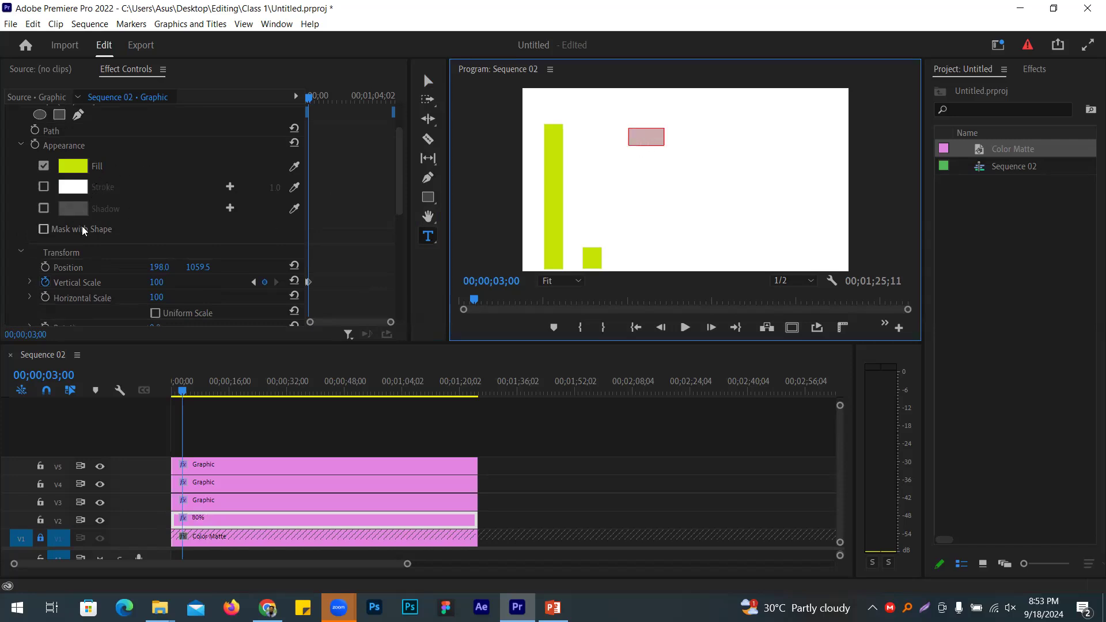
pyautogui.press('BackSpace')
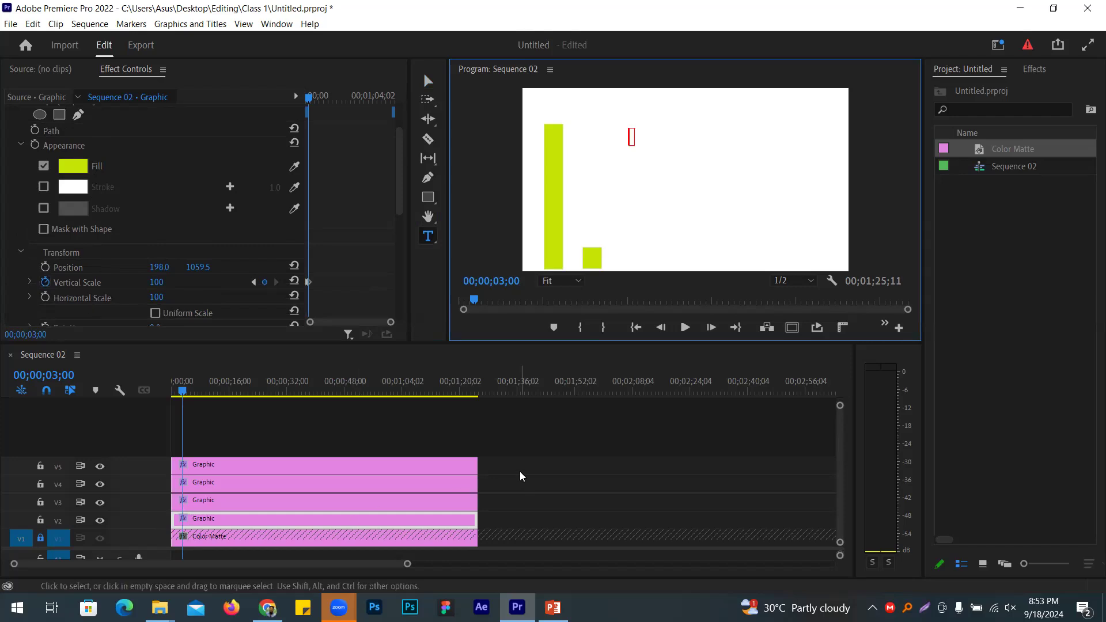
# Step: Create a new 80% text layer on its own track and expand its settings
pyautogui.click(323, 433)
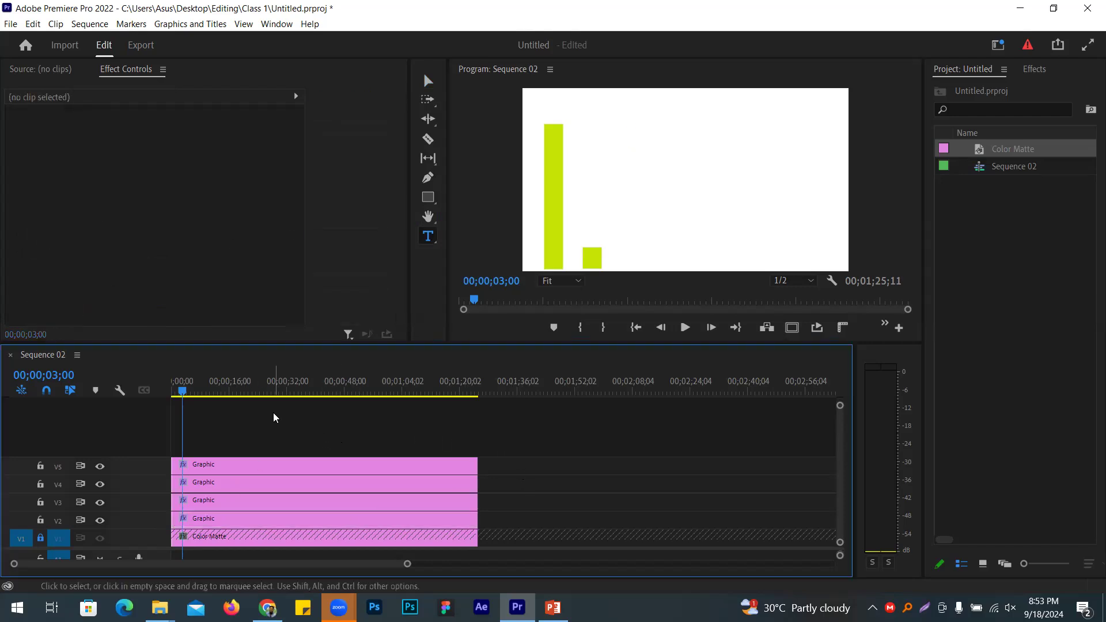
pyautogui.click(602, 133)
pyautogui.write('80')
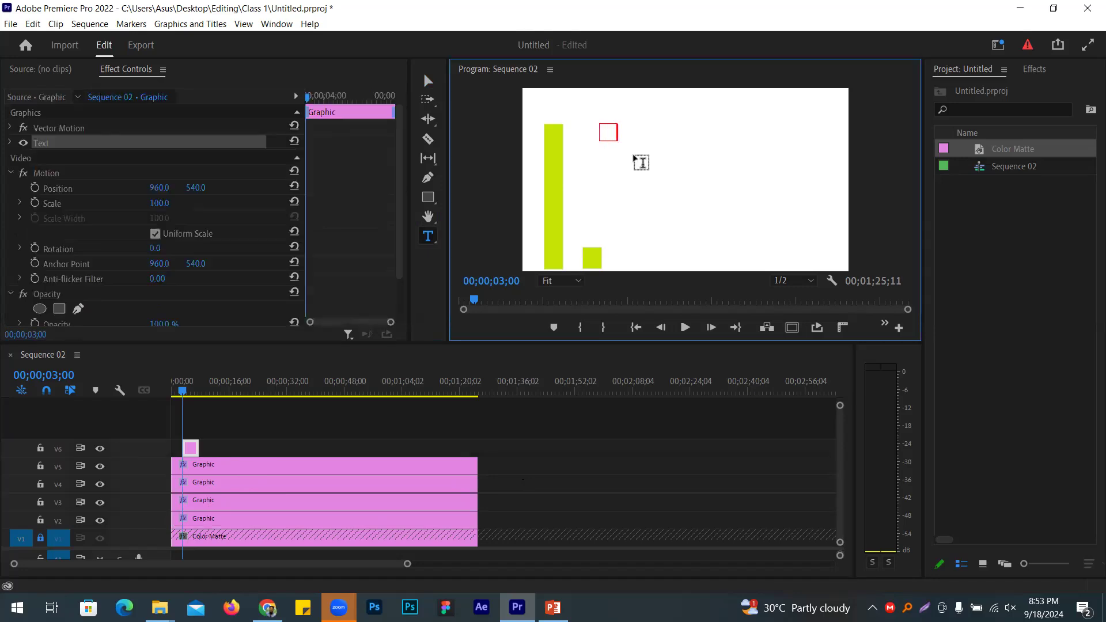
pyautogui.write('%')
pyautogui.hotkey('ctrl', 'a')
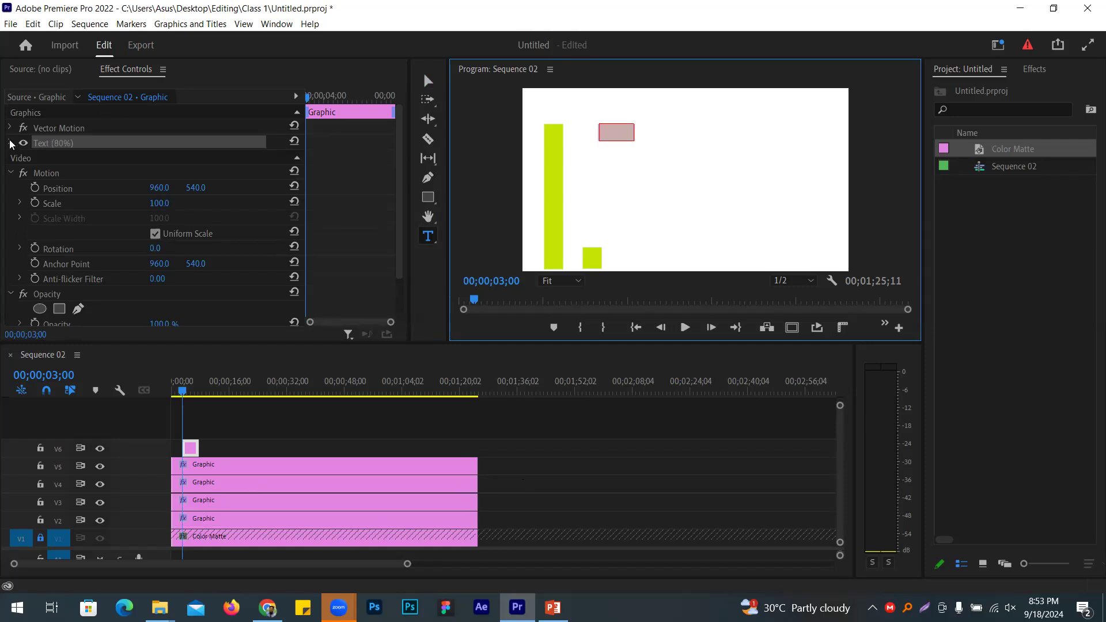
pyautogui.click(10, 144)
pyautogui.scroll(-2, 70, 262)
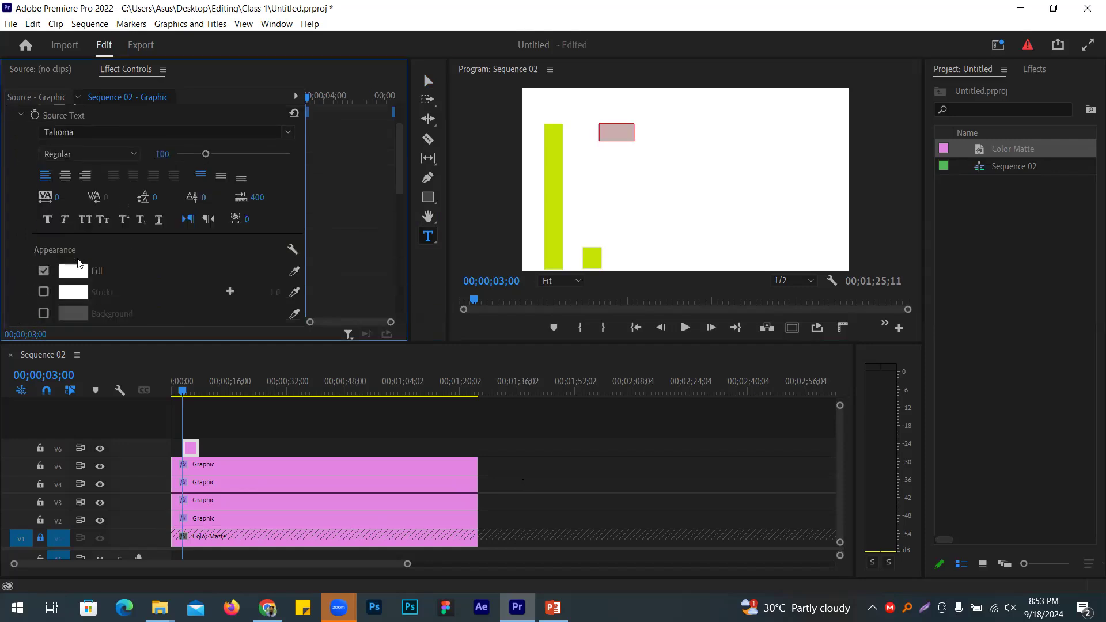
# Step: Set the 80% text fill colour to black
pyautogui.click(64, 270)
pyautogui.click(81, 285)
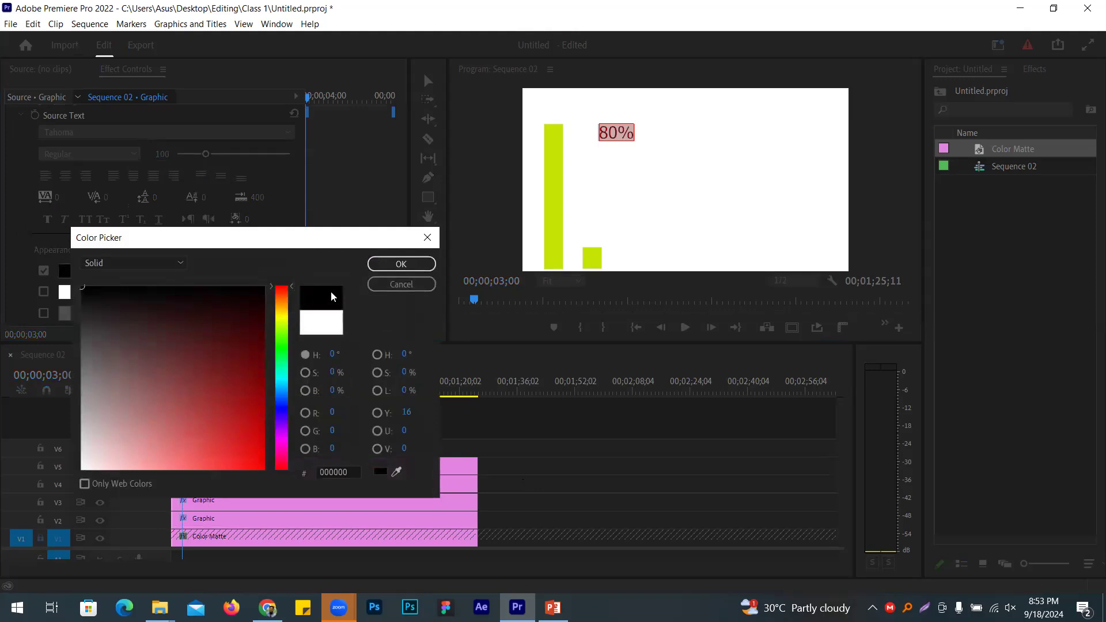
pyautogui.click(402, 263)
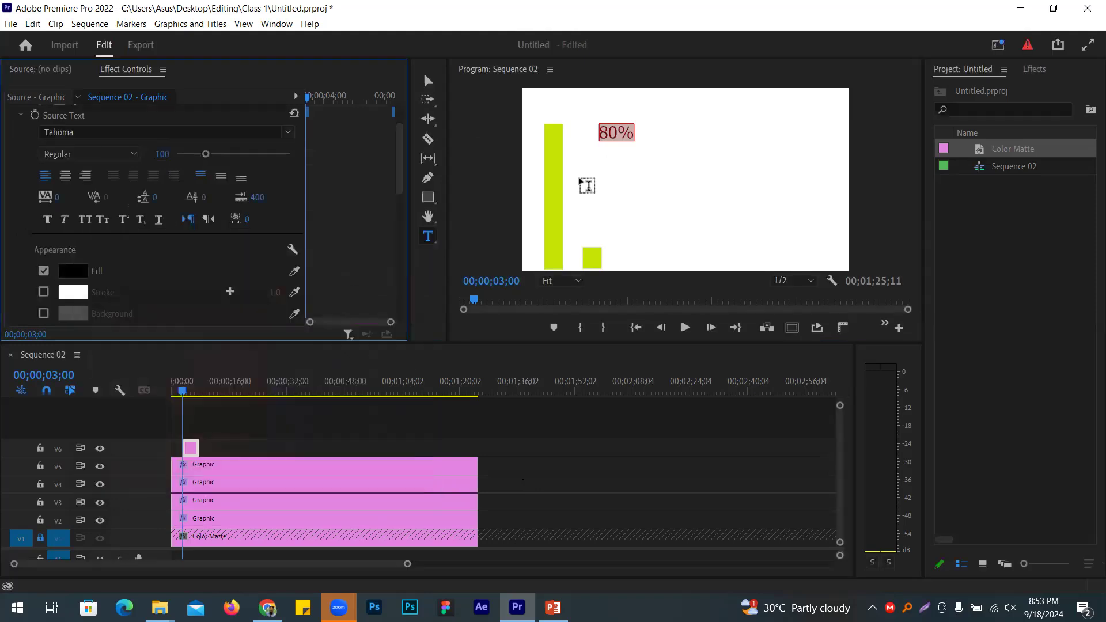
# Step: At 75% monitor zoom, move the 80% label above the tallest green bar
pyautogui.click(428, 81)
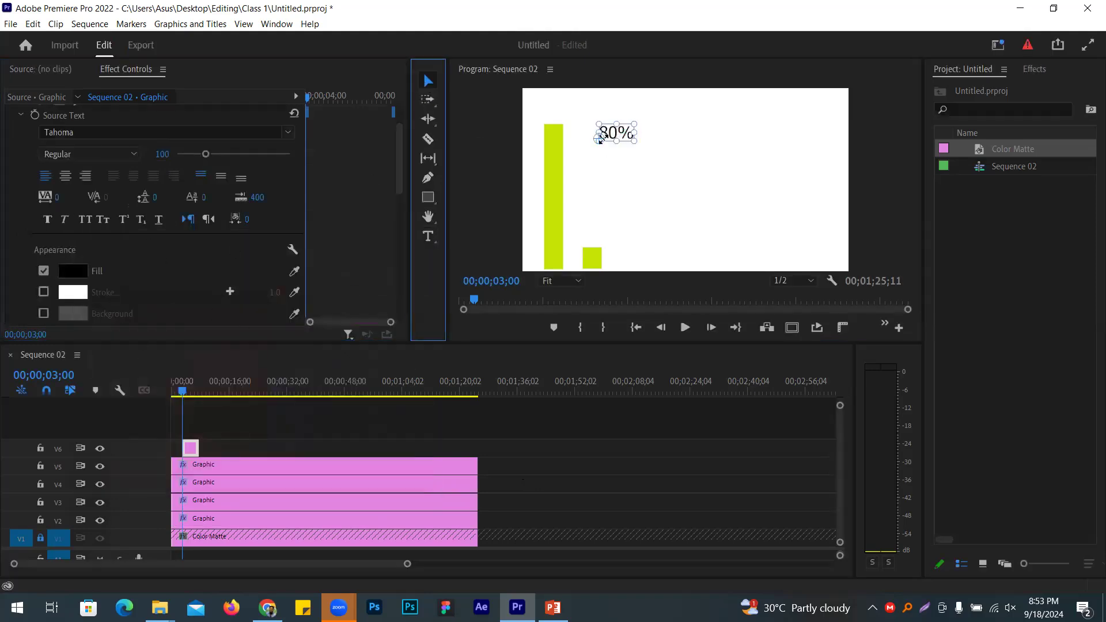
pyautogui.click(578, 283)
pyautogui.click(561, 361)
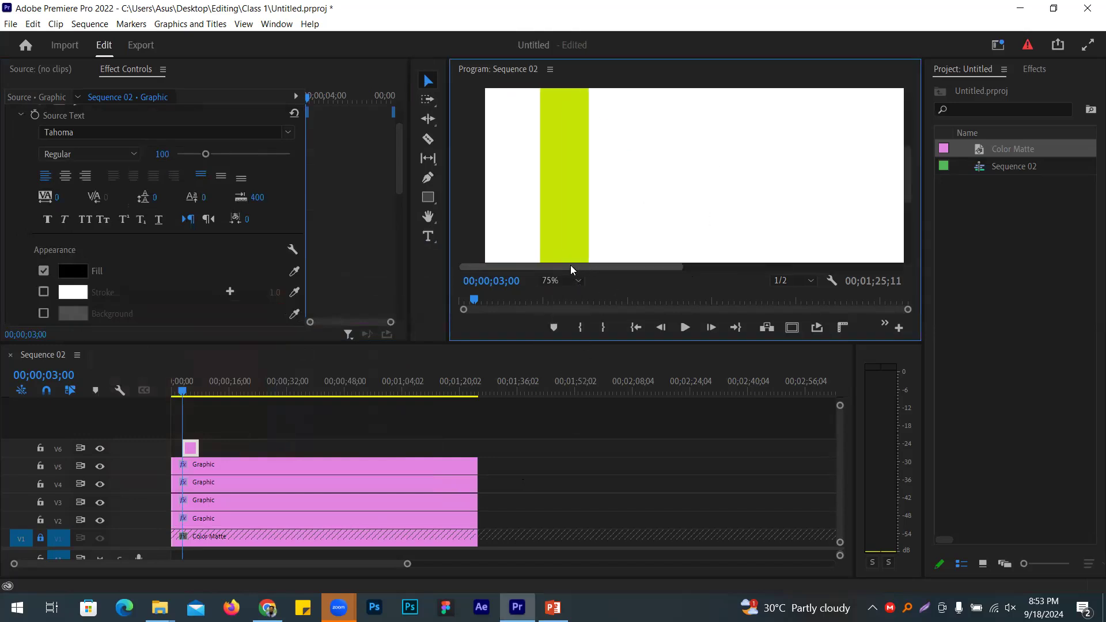
pyautogui.moveTo(915, 176); pyautogui.dragTo(915, 131)
pyautogui.moveTo(747, 206); pyautogui.dragTo(564, 151)
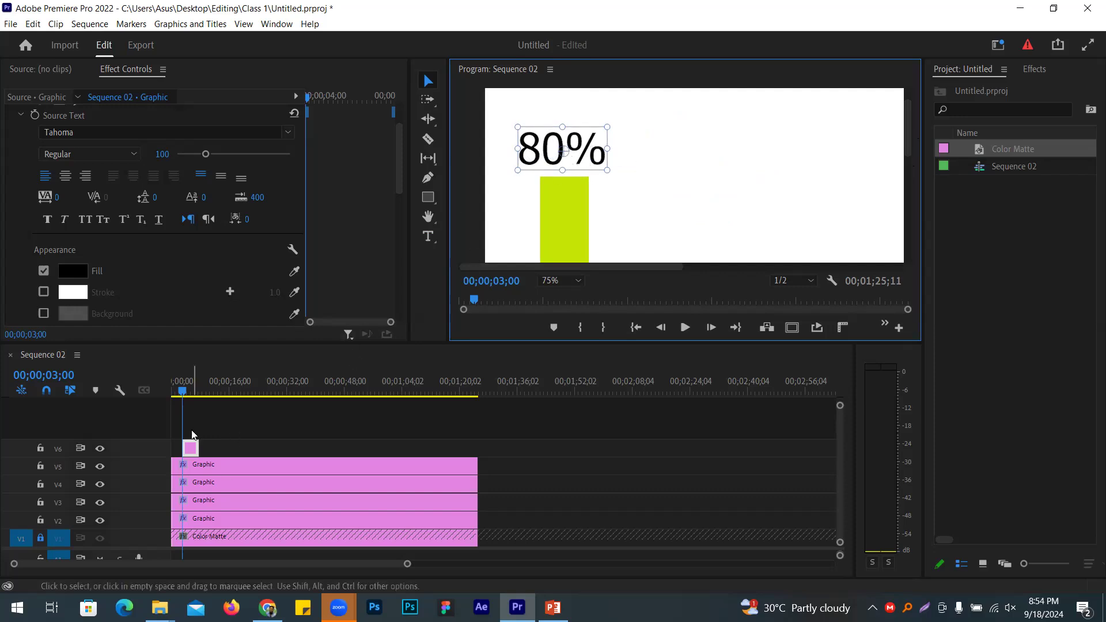
# Step: Keyframe the 80% label's Scale at 0 at 3 seconds
pyautogui.scroll(-6, 333, 202)
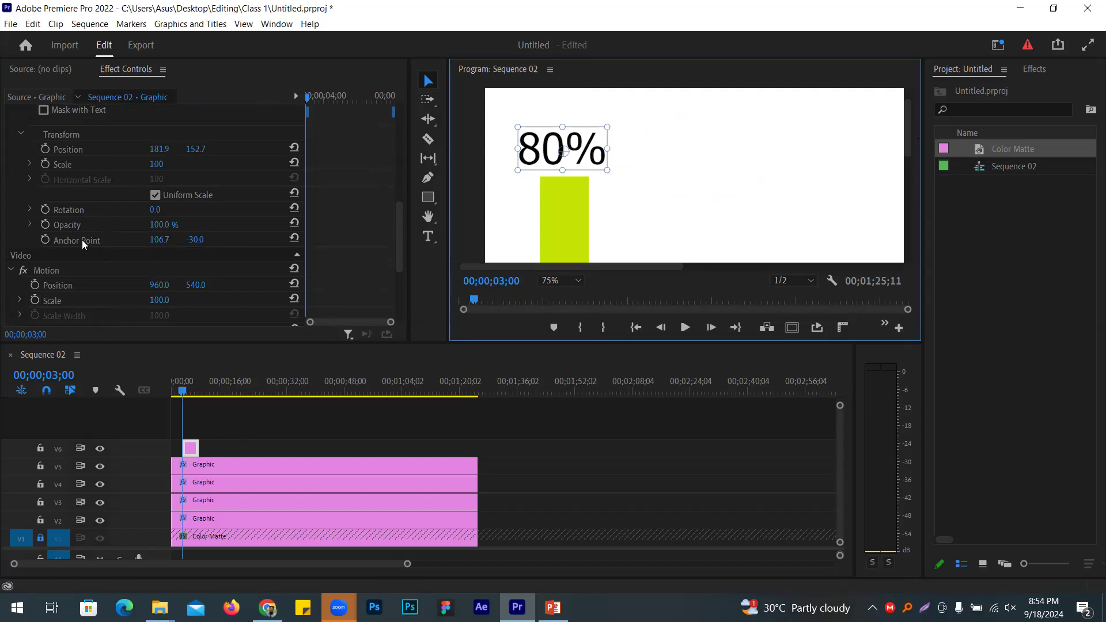
pyautogui.scroll(1, 69, 230)
pyautogui.click(46, 192)
pyautogui.click(156, 193)
pyautogui.write('0')
pyautogui.press('Return')
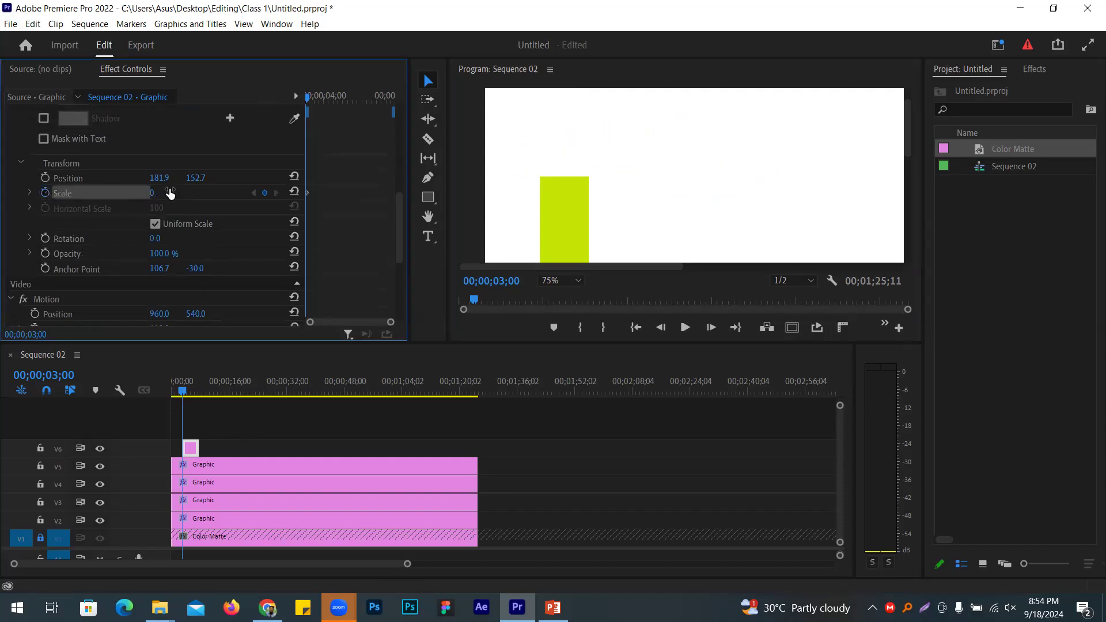
# Step: Keyframe the label's Scale at 100 at 4 seconds
pyautogui.click(52, 377)
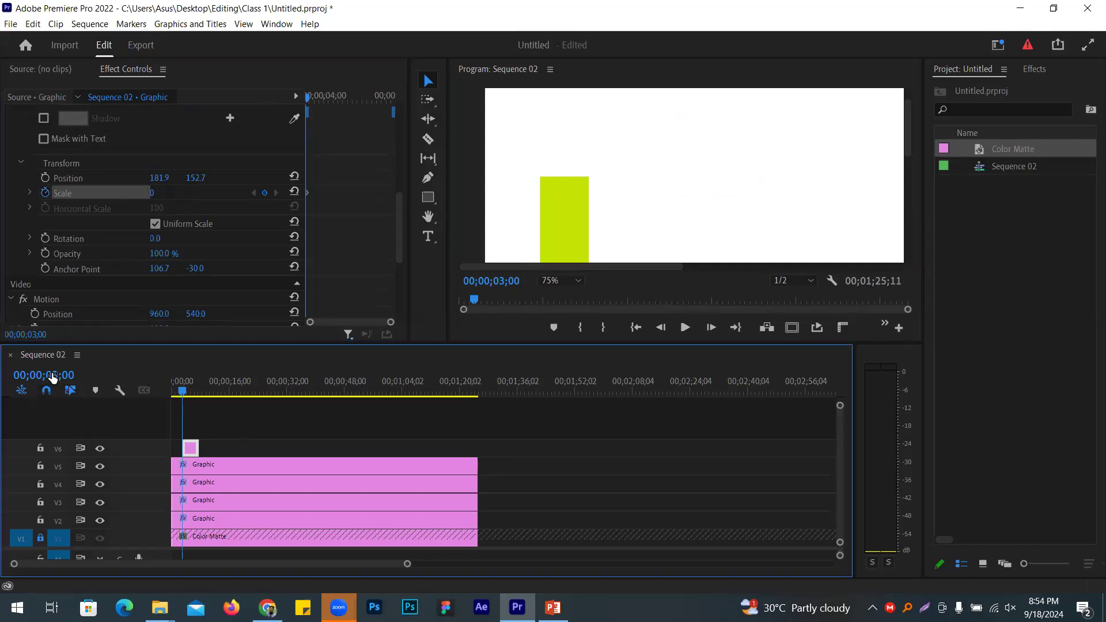
pyautogui.click(52, 377)
pyautogui.moveTo(56, 373); pyautogui.dragTo(63, 373)
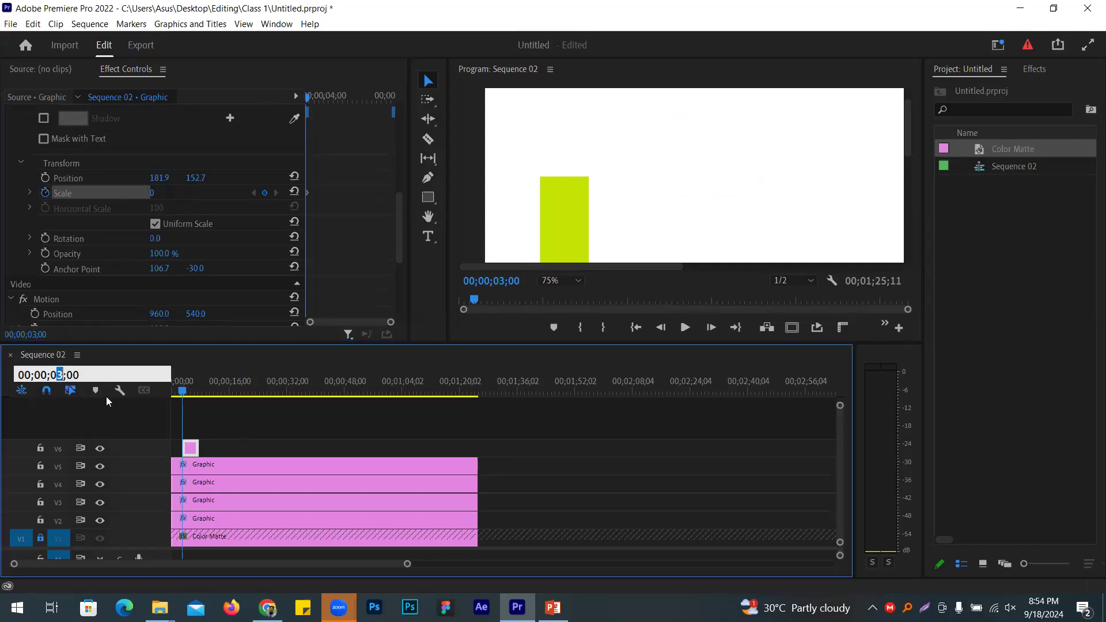
pyautogui.write('4')
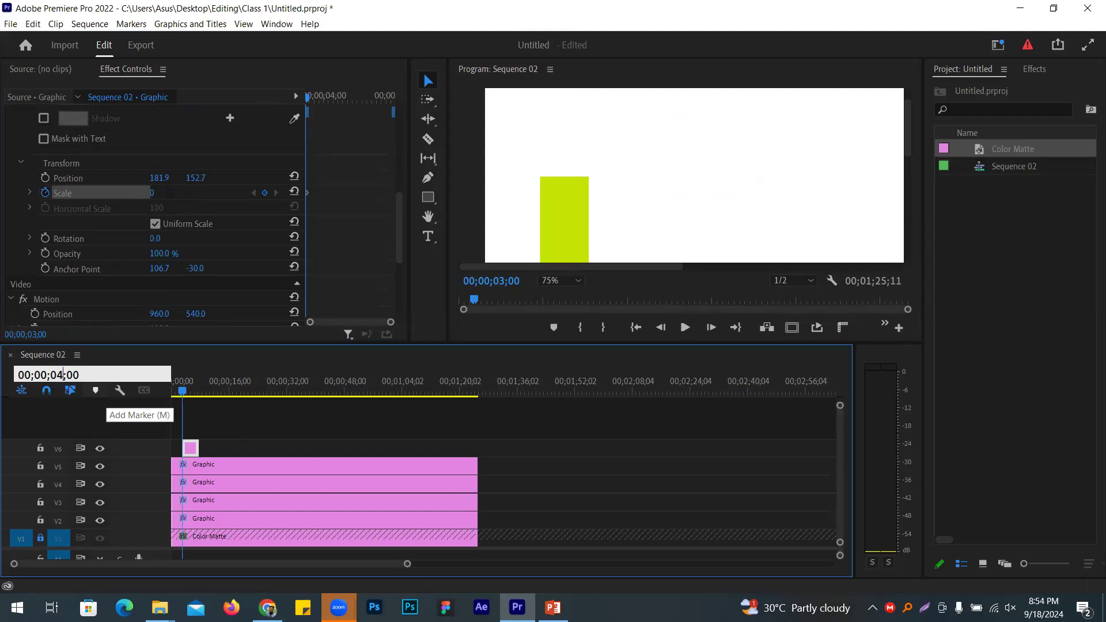
pyautogui.press('Return')
pyautogui.click(170, 189)
pyautogui.write('100')
pyautogui.press('Return')
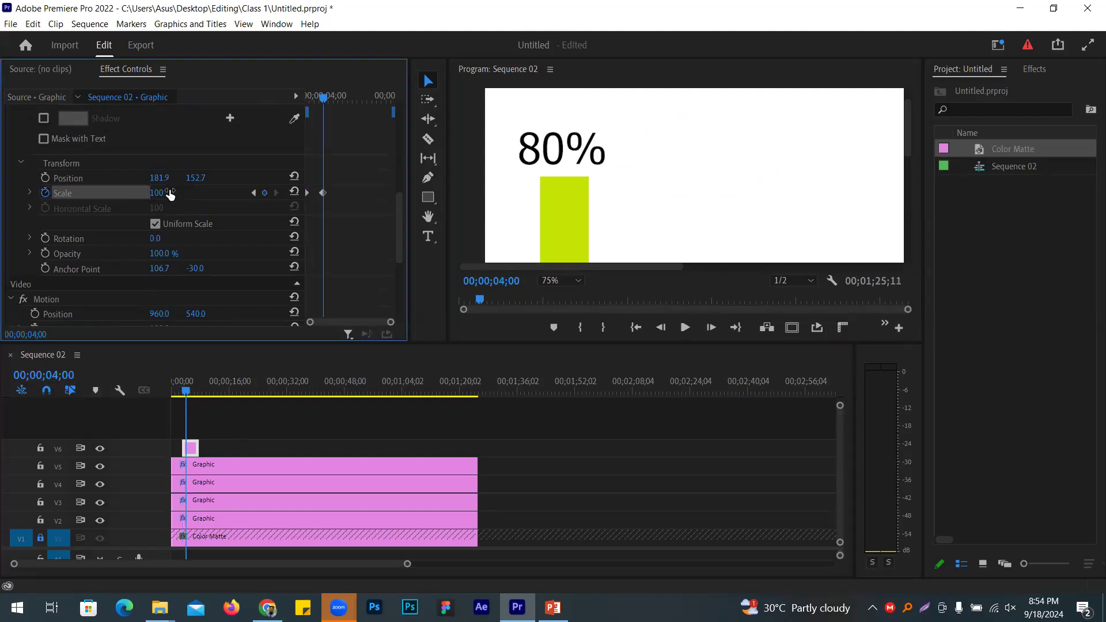
# Step: Rewind to the start and play the sequence in a maximized Program monitor
pyautogui.click(123, 418)
pyautogui.press('Home')
pyautogui.click(492, 238)
pyautogui.press('`')
pyautogui.press('space')
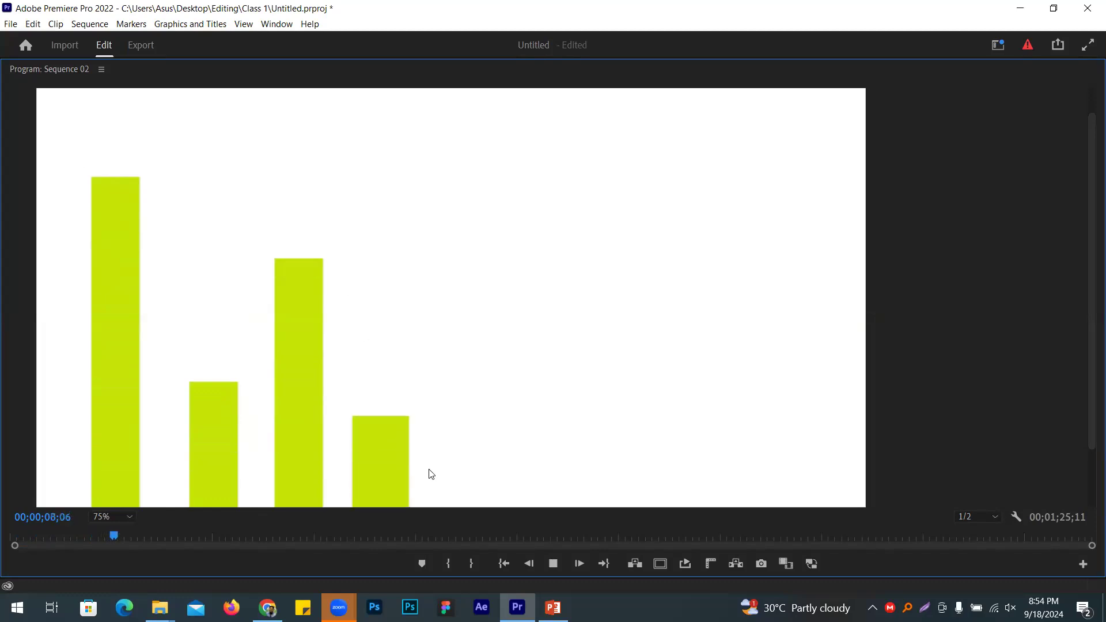
# Step: Stop playback, restore the layout, and extend the 80% clip to match the bars' length
pyautogui.press('space')
pyautogui.press('`')
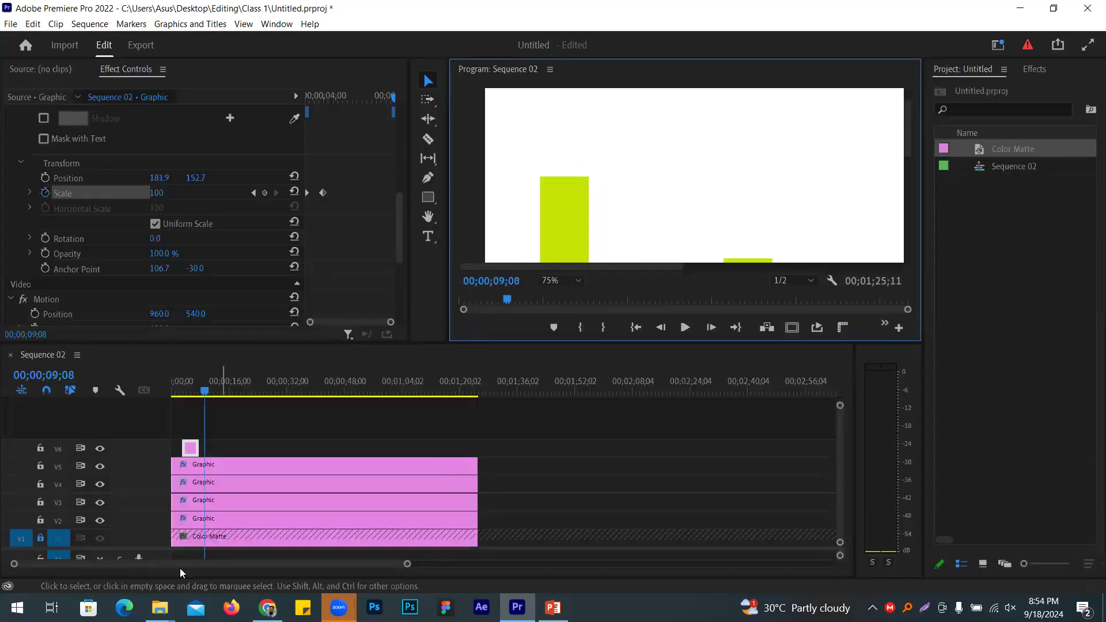
pyautogui.moveTo(196, 449); pyautogui.dragTo(477, 449)
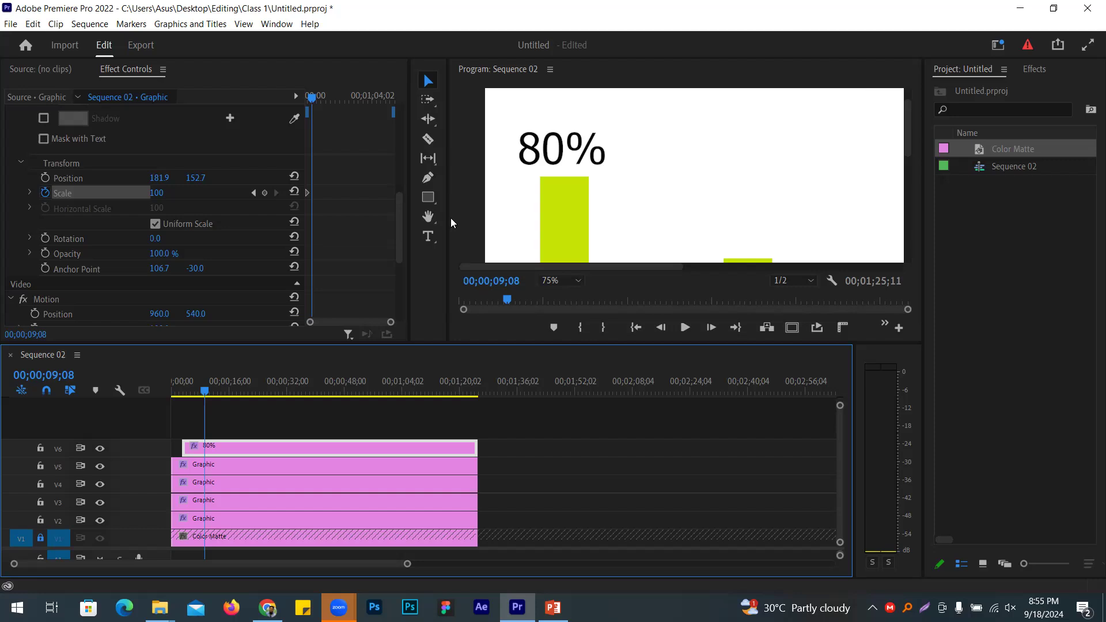
# Step: Set the monitor zoom to Fit and switch to the course outline document in Chrome
pyautogui.click(576, 281)
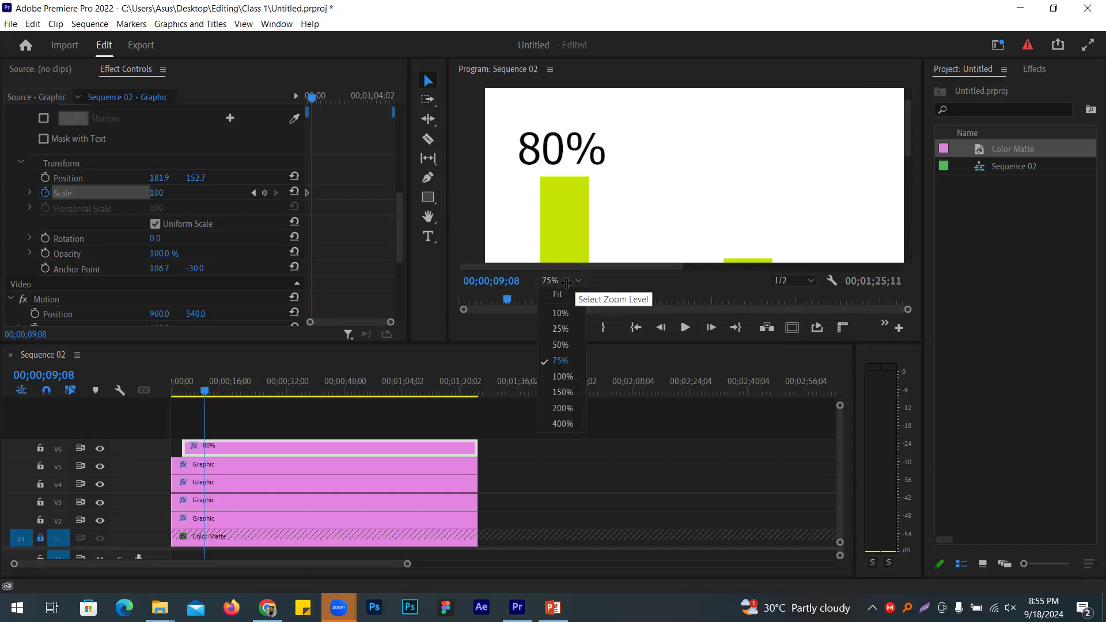
pyautogui.click(565, 299)
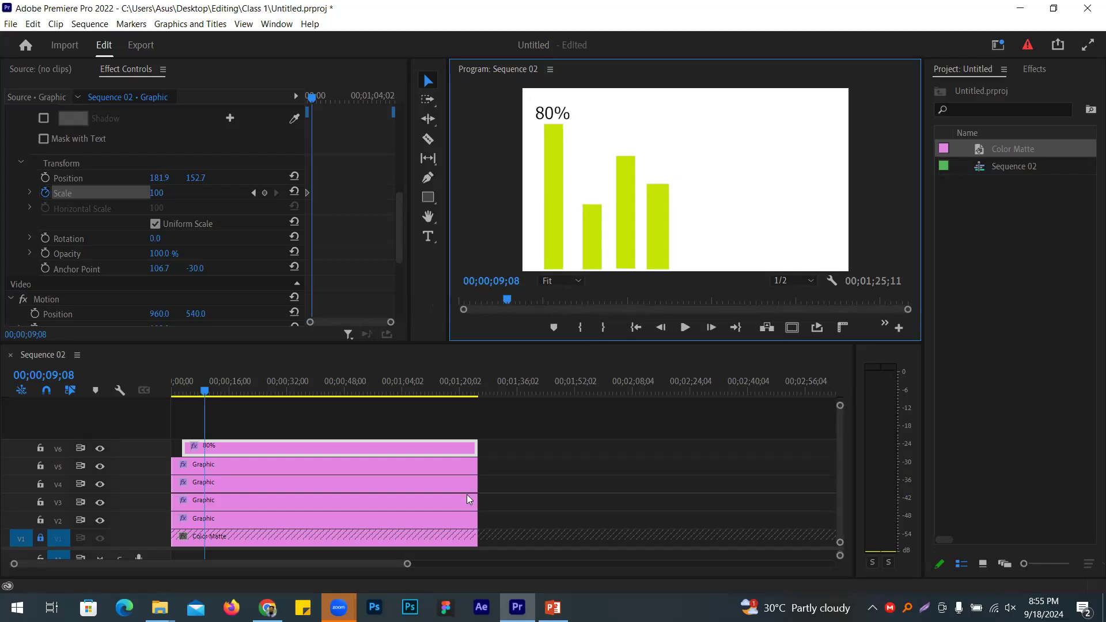
pyautogui.hotkey('alt', 'Tab')
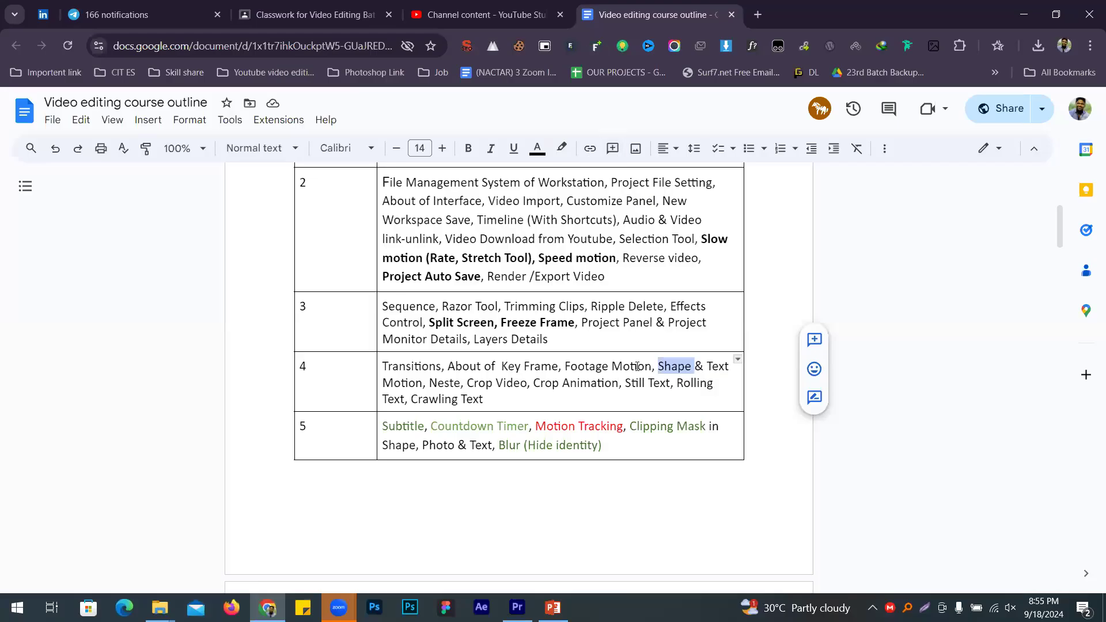
# Step: Select the 'Crop Video, Crop Animation' topics in the lesson 4 outline
pyautogui.doubleClick(431, 385)
pyautogui.moveTo(467, 385); pyautogui.dragTo(619, 385)
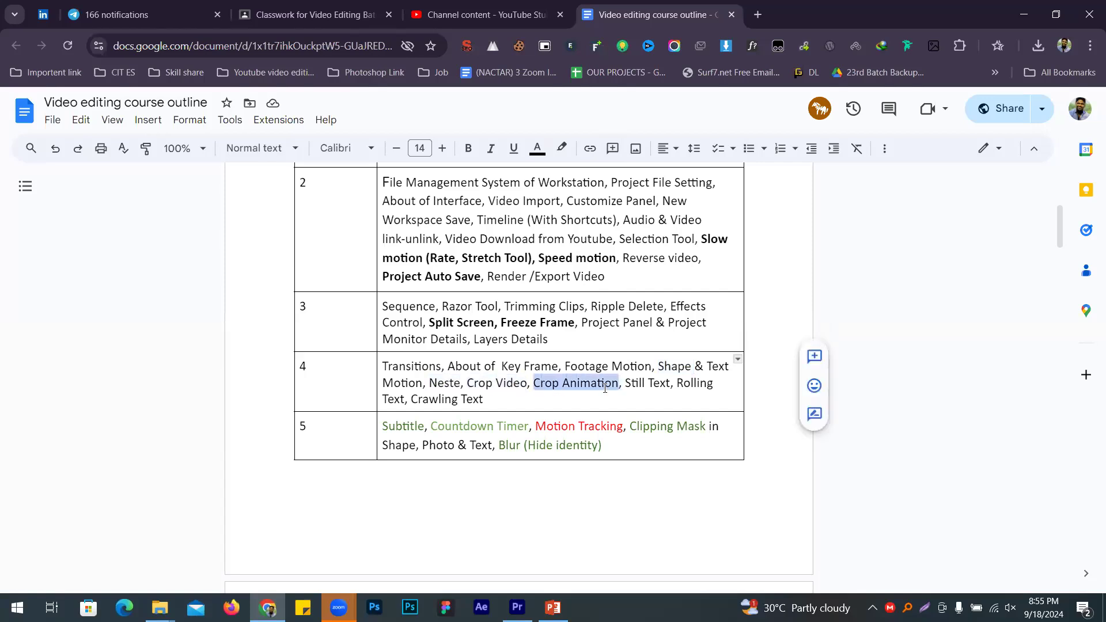
pyautogui.moveTo(492, 385); pyautogui.dragTo(585, 381)
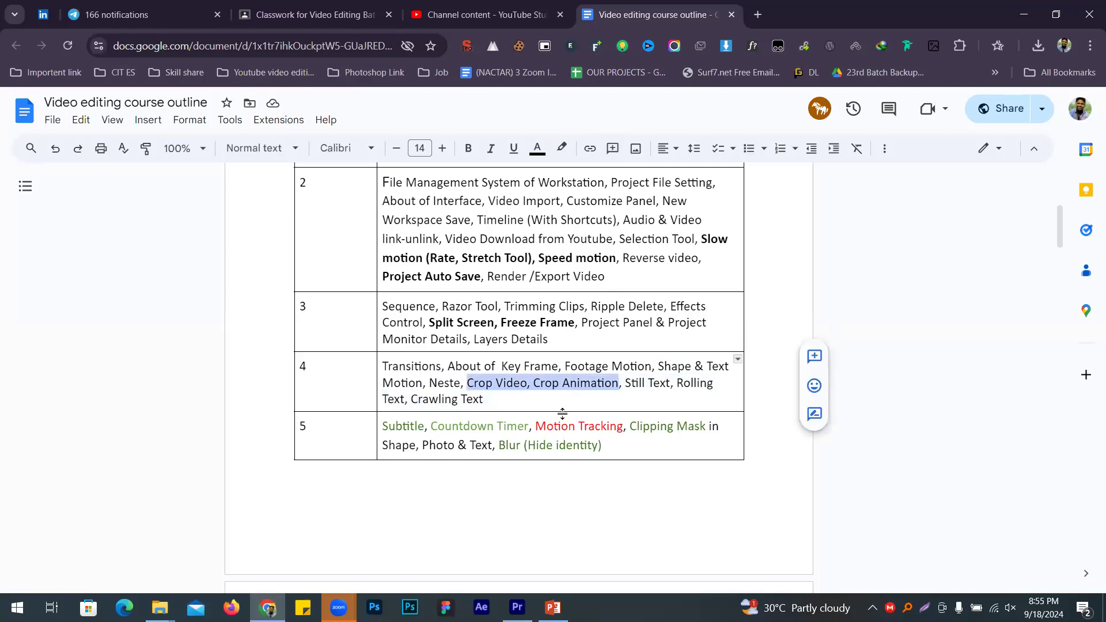
# Step: Minimize Chrome and delete the Color Matte and Sequence 02 from the Project panel
pyautogui.click(1029, 11)
pyautogui.moveTo(1014, 242); pyautogui.dragTo(989, 141)
pyautogui.moveTo(987, 86); pyautogui.dragTo(986, 86)
pyautogui.press('Delete')
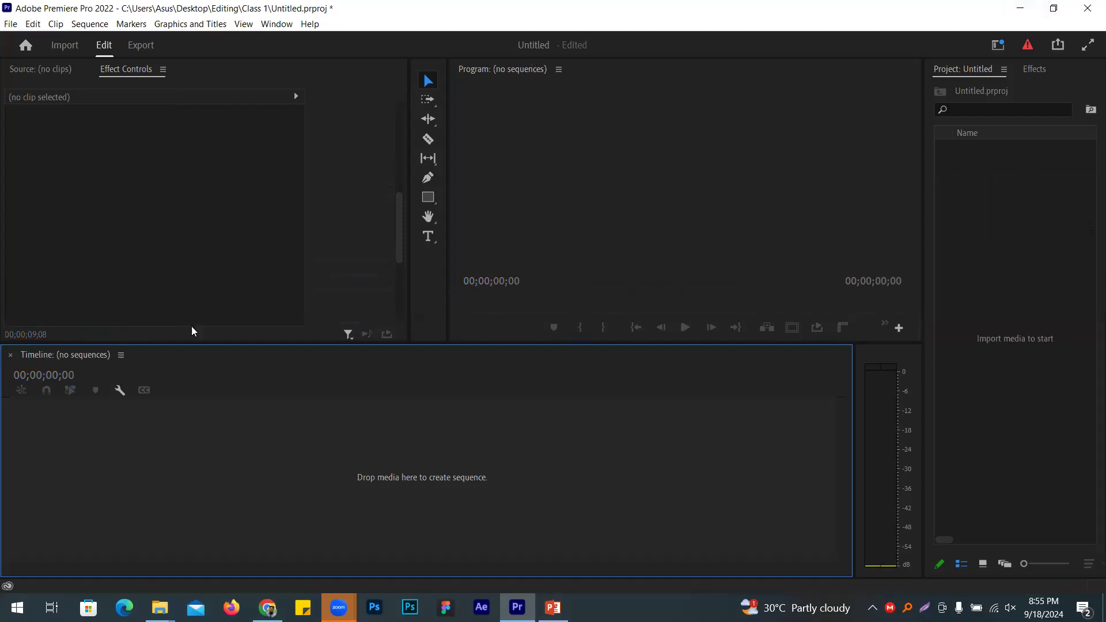
# Step: Import the 3.ts clip from the Desktop > Editing folder
pyautogui.doubleClick(979, 206)
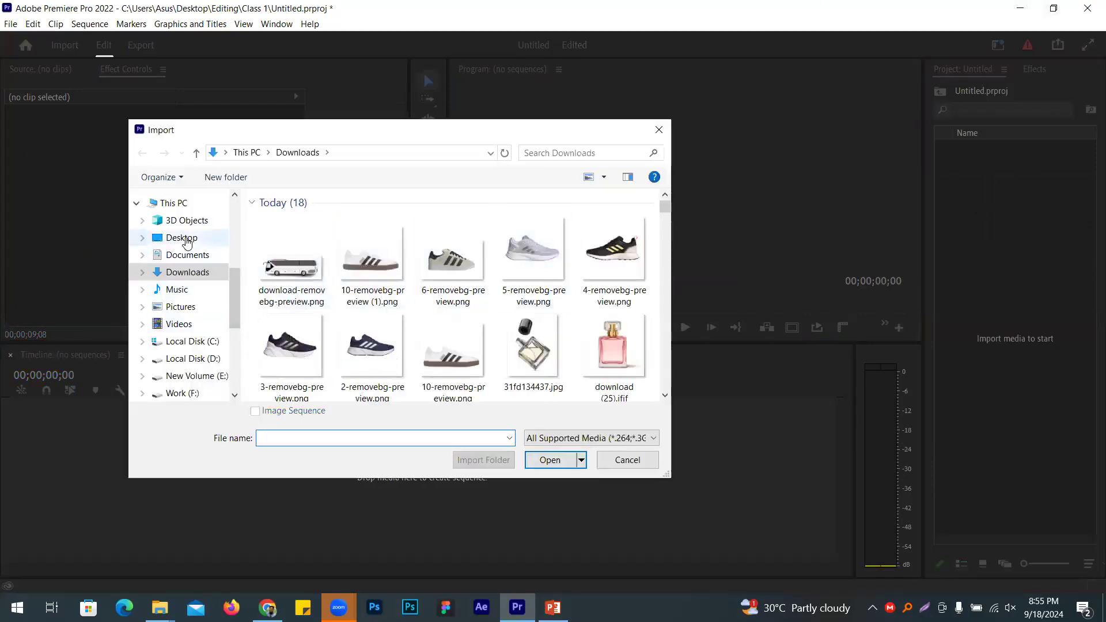
pyautogui.click(190, 237)
pyautogui.scroll(-5, 483, 298)
pyautogui.scroll(5, 483, 298)
pyautogui.scroll(-2, 483, 298)
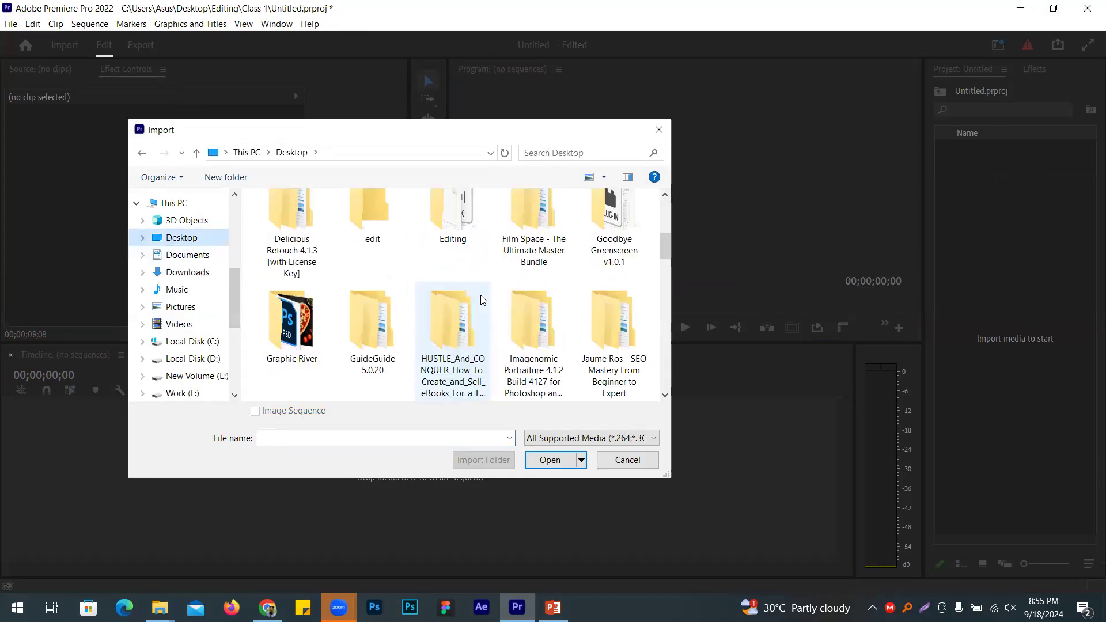
pyautogui.scroll(3, 411, 319)
pyautogui.scroll(-6, 483, 318)
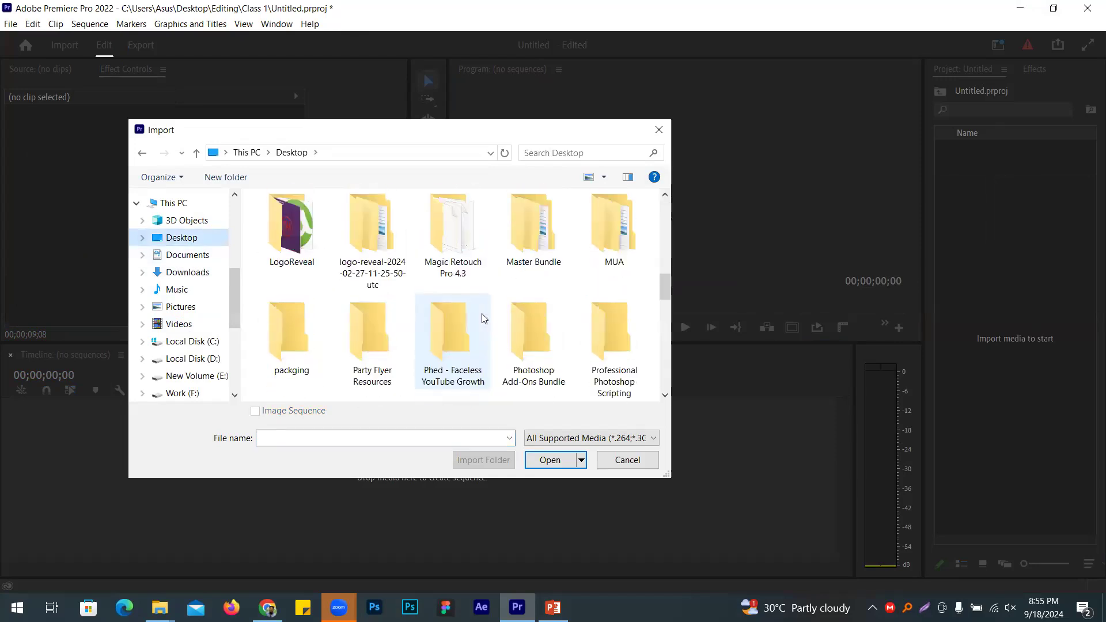
pyautogui.scroll(5, 483, 318)
pyautogui.doubleClick(475, 266)
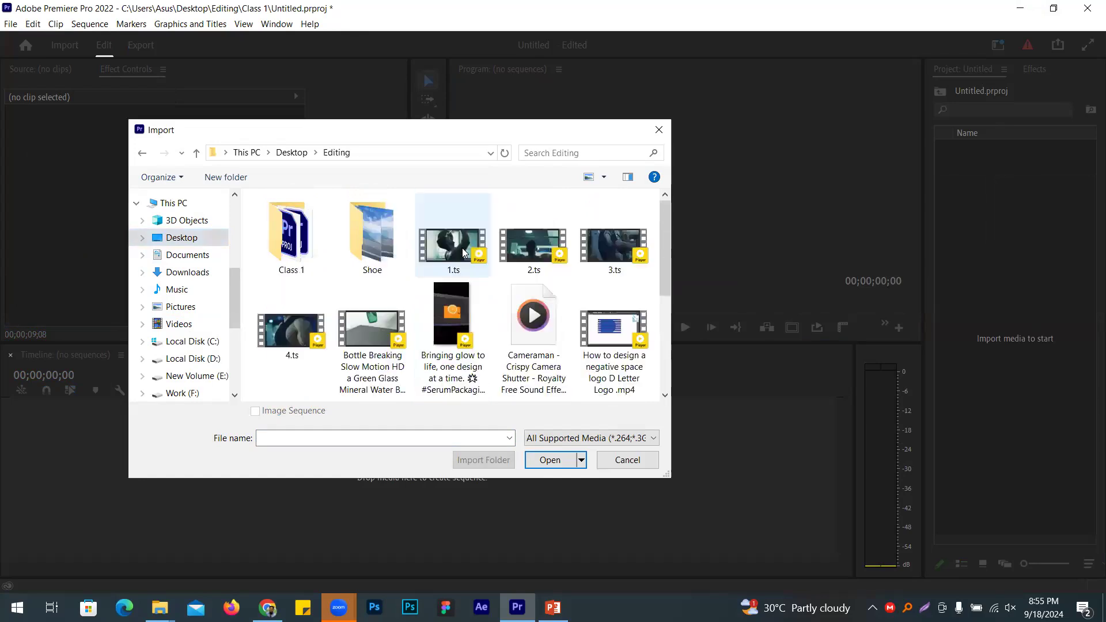
pyautogui.scroll(-2, 473, 263)
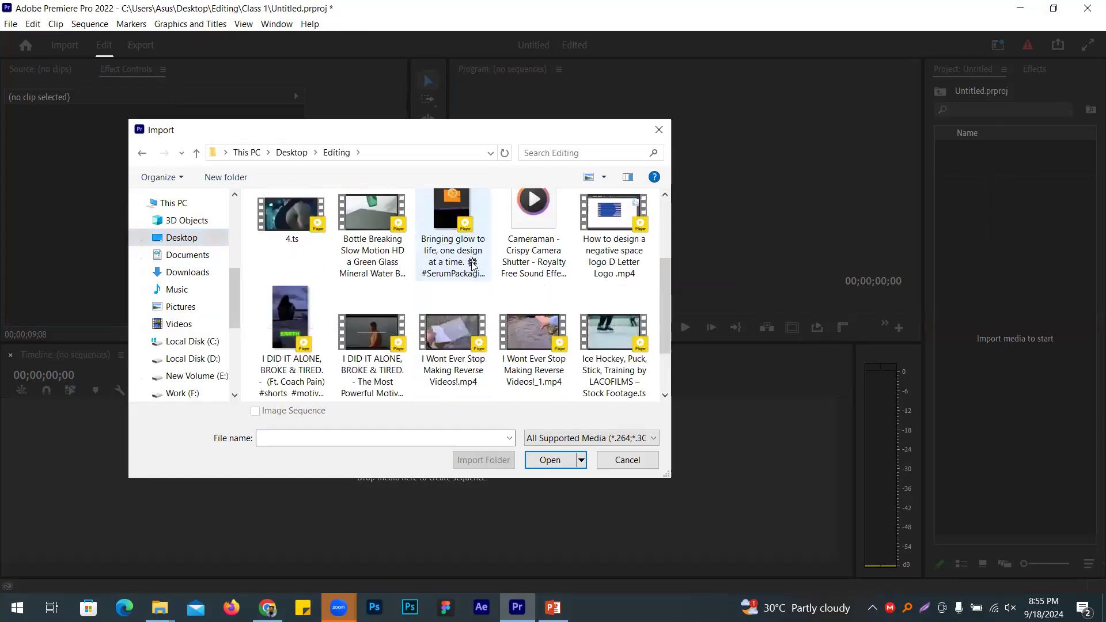
pyautogui.scroll(2, 450, 306)
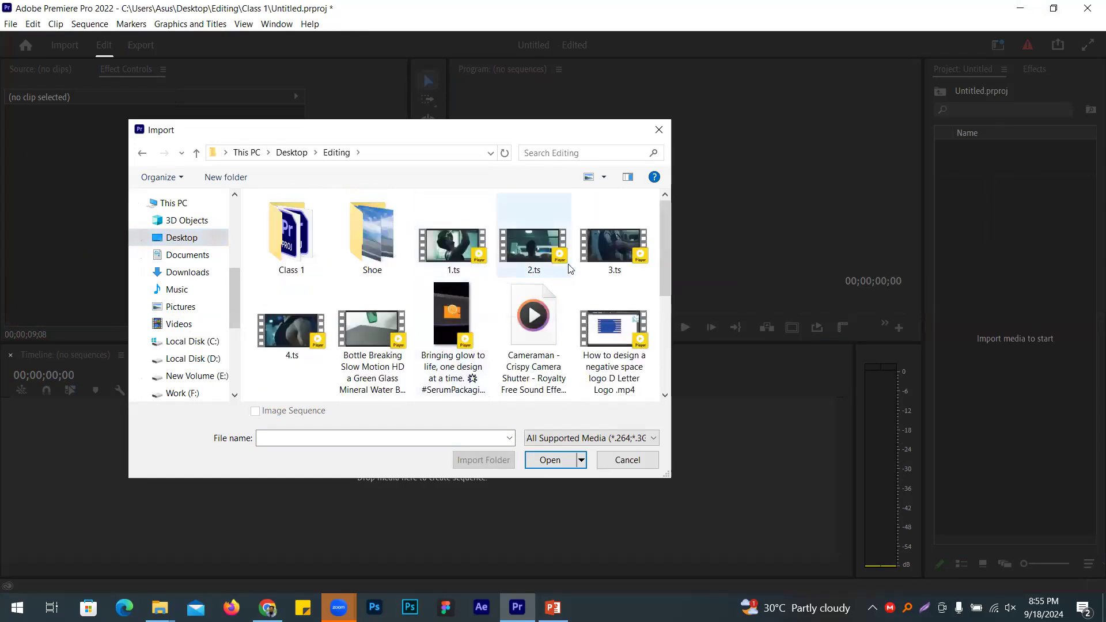
pyautogui.doubleClick(605, 242)
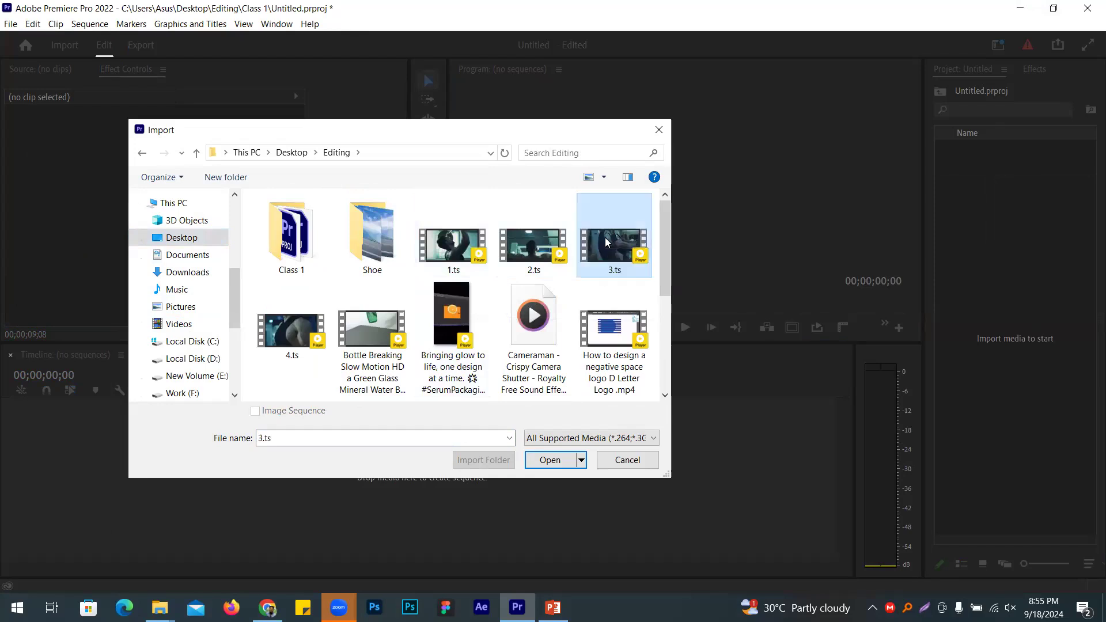
# Step: Create a new DSLR 1080p30 sequence named Sequence 03
pyautogui.rightClick(1013, 213)
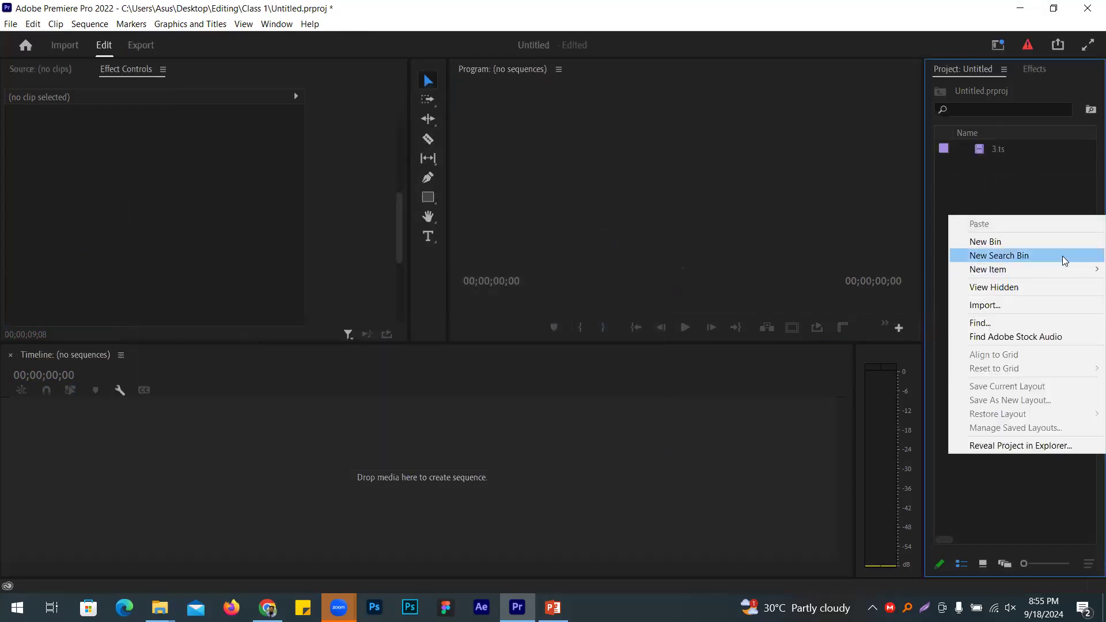
pyautogui.moveTo(1057, 270)
pyautogui.click(832, 269)
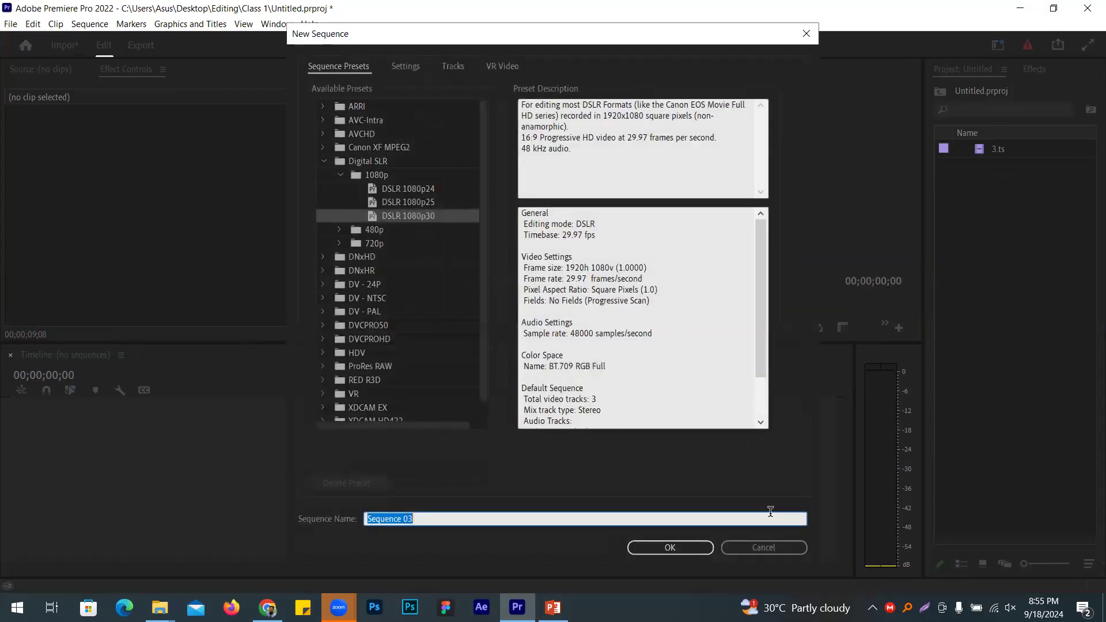
pyautogui.press('Return')
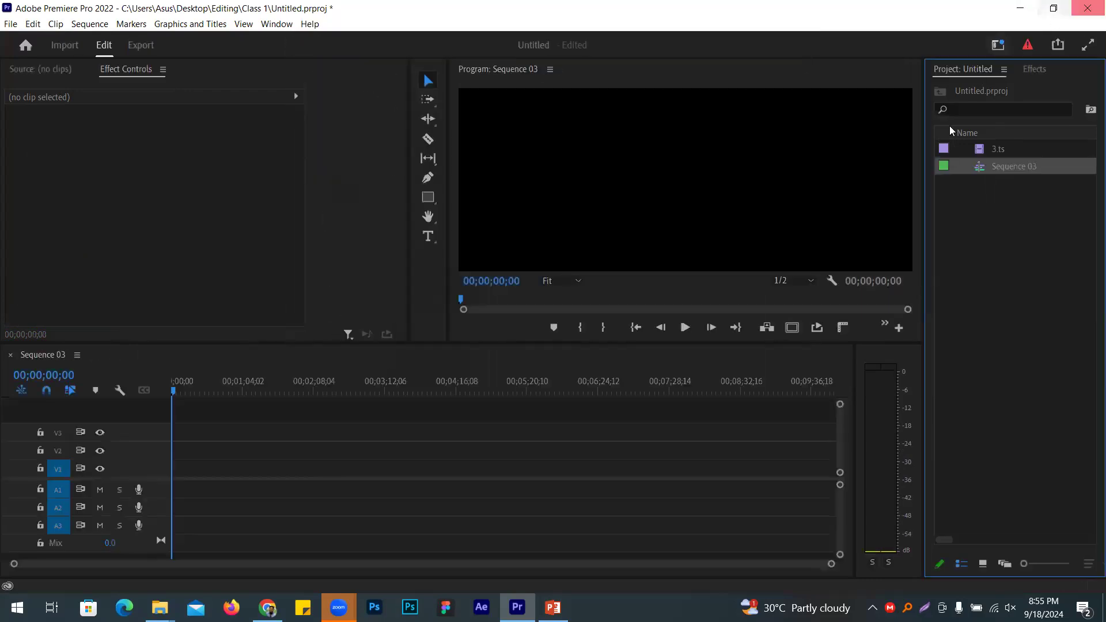
# Step: Place 3.ts on track V1 of Sequence 03, keeping the existing sequence settings
pyautogui.moveTo(996, 151); pyautogui.dragTo(173, 469)
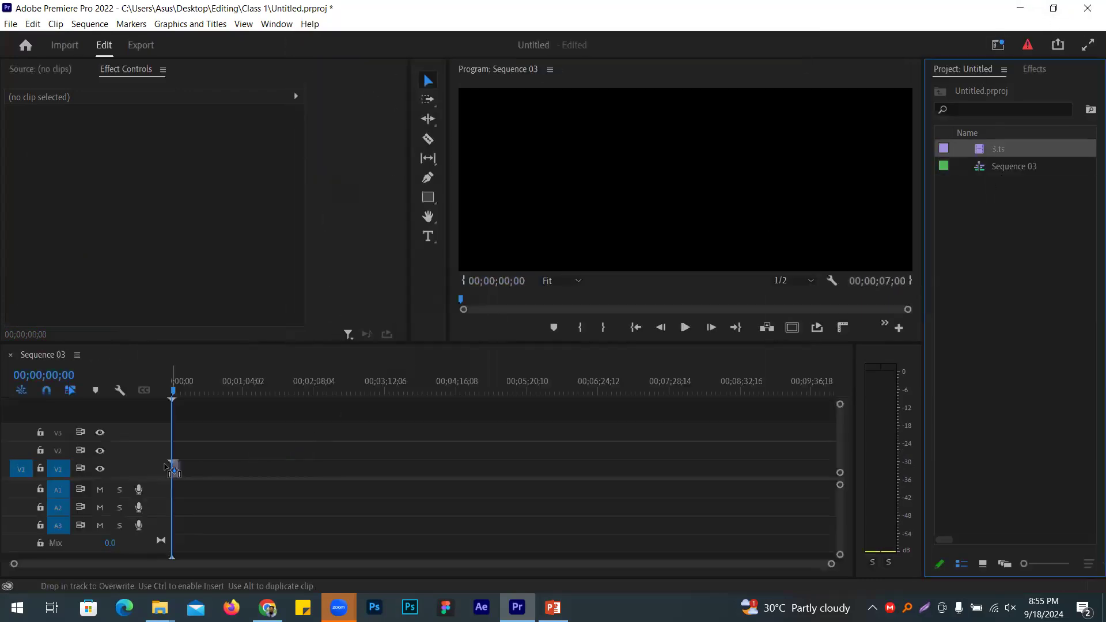
pyautogui.click(645, 335)
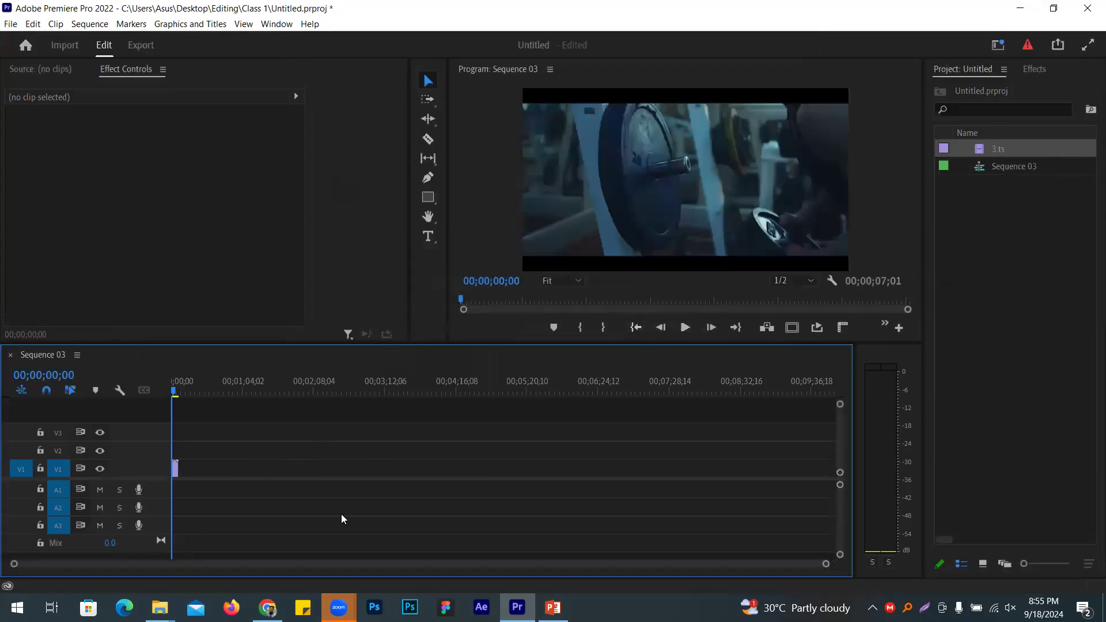
pyautogui.moveTo(826, 564); pyautogui.dragTo(548, 565)
# Step: Set the 3.ts clip's Scale to 123 and show the Effects panel
pyautogui.click(271, 467)
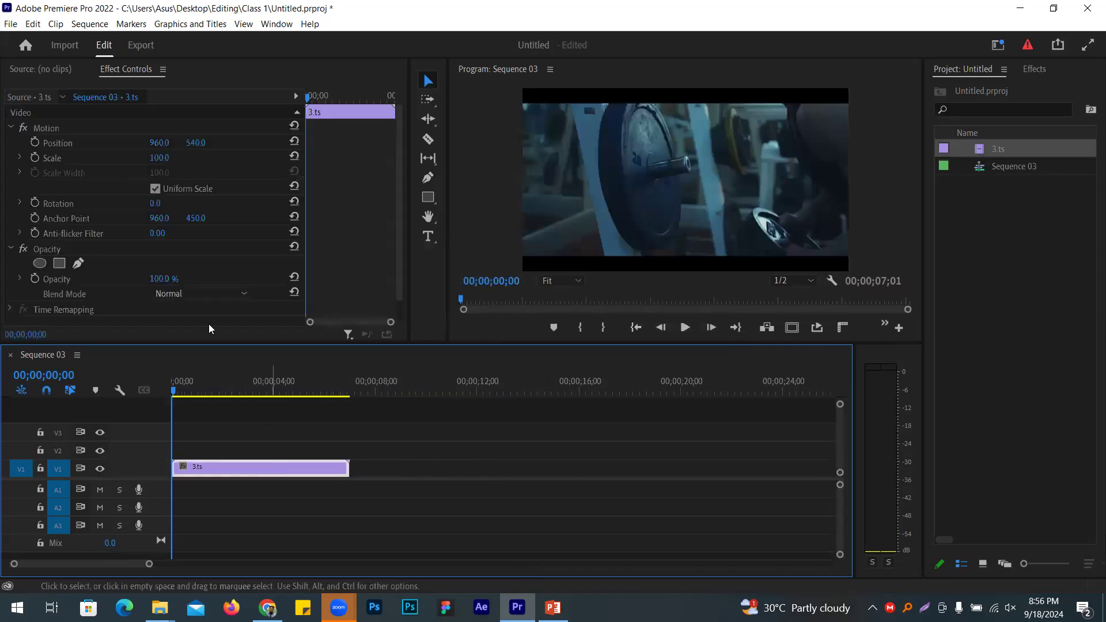
pyautogui.moveTo(159, 158); pyautogui.dragTo(172, 158)
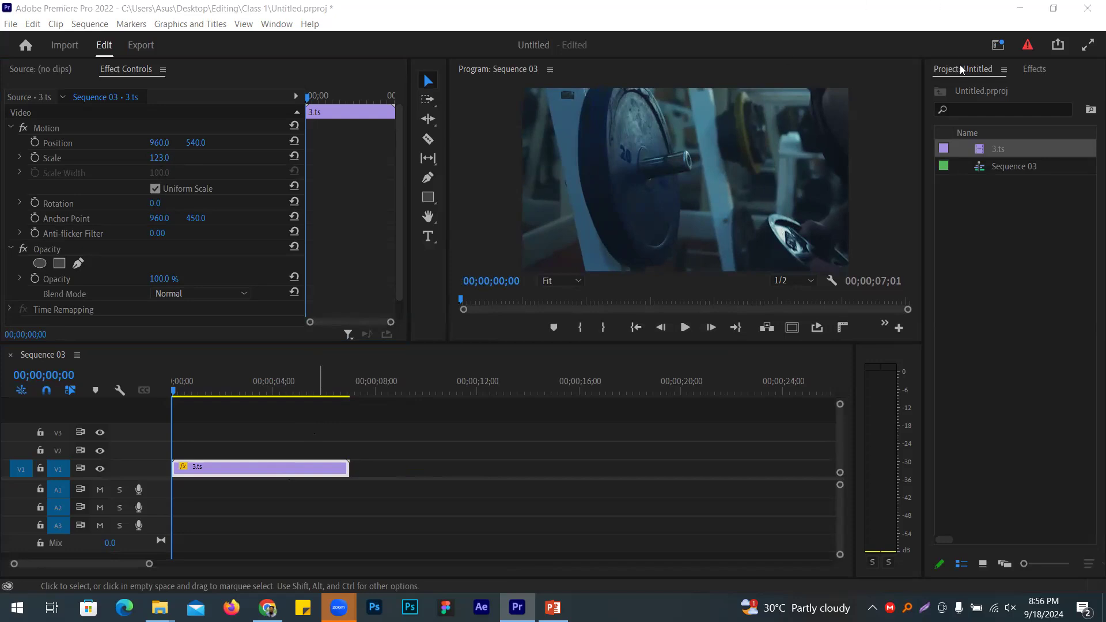
pyautogui.click(1034, 69)
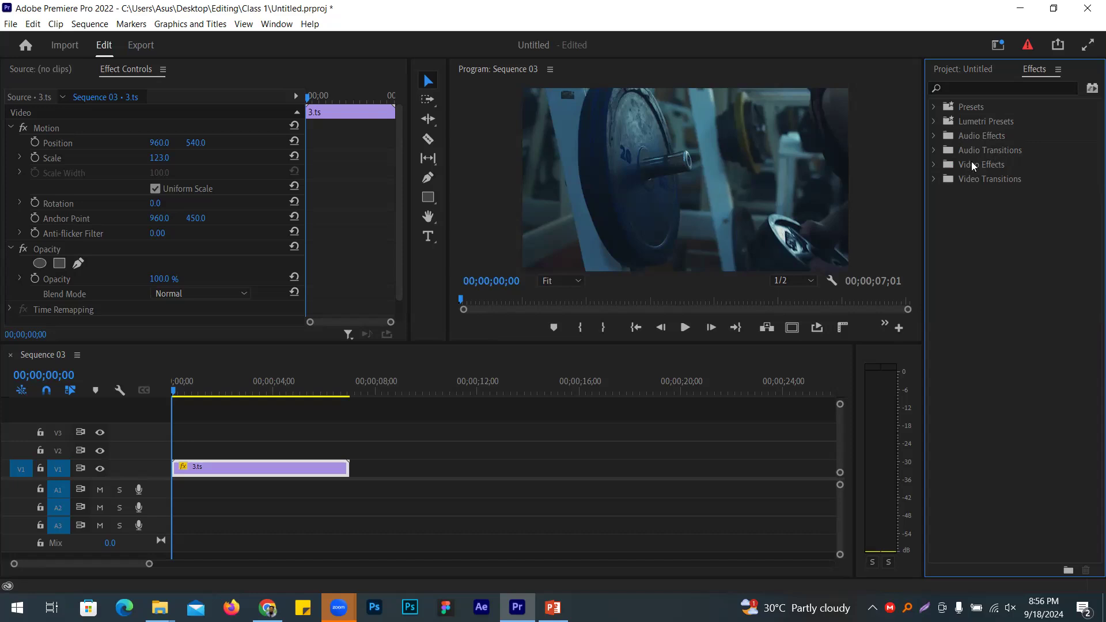
# Step: Select the 3.ts clip and expand the Video Effects folder to list its groups
pyautogui.click(976, 168)
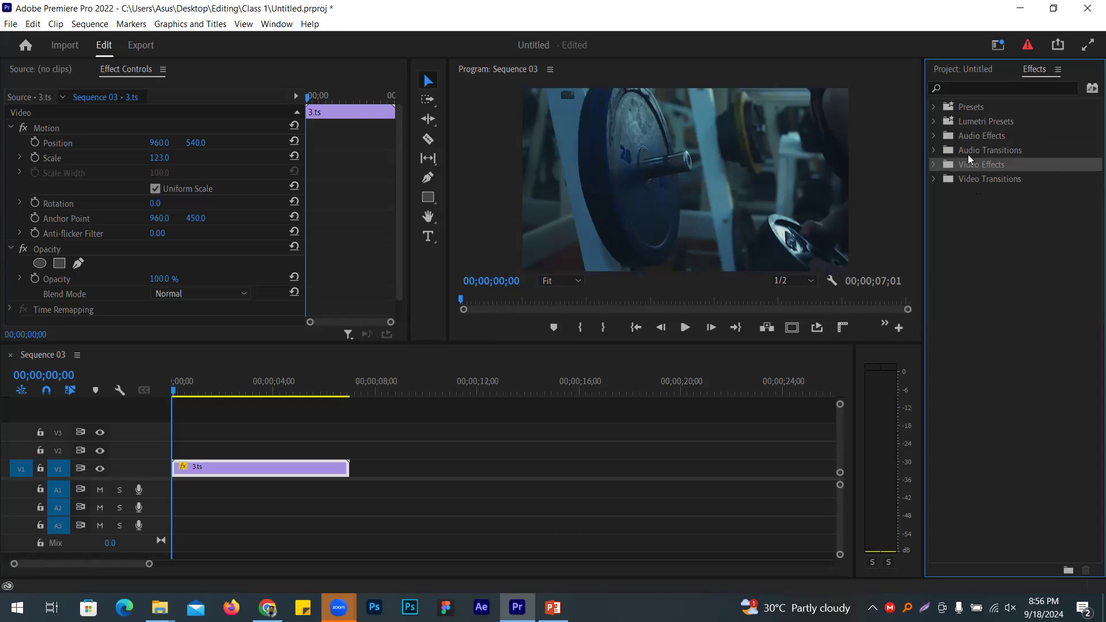
pyautogui.click(288, 470)
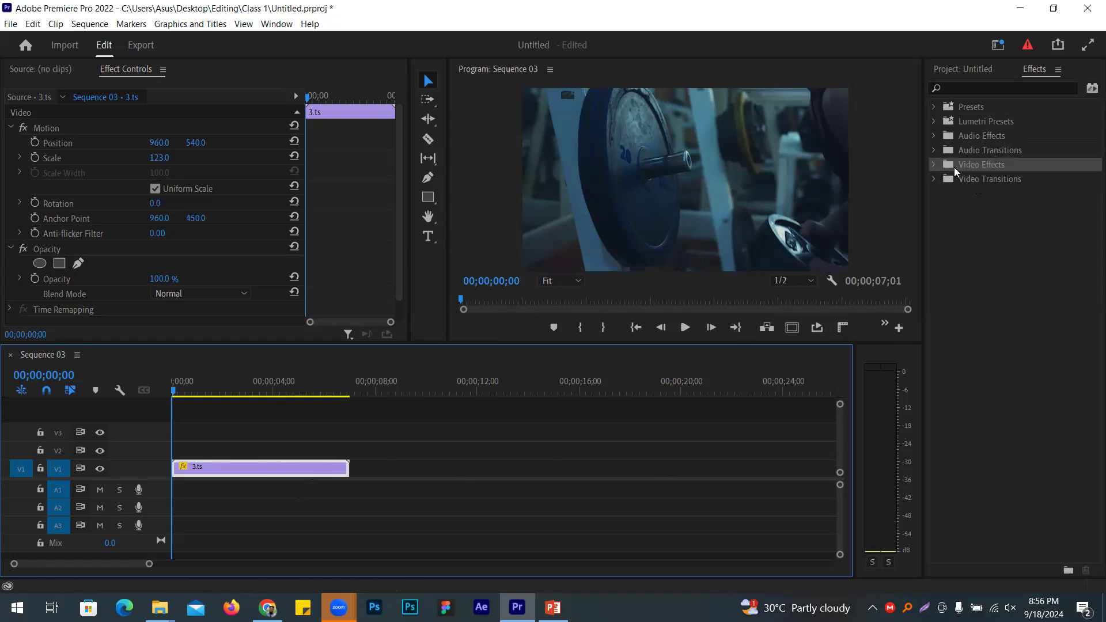
pyautogui.click(1028, 179)
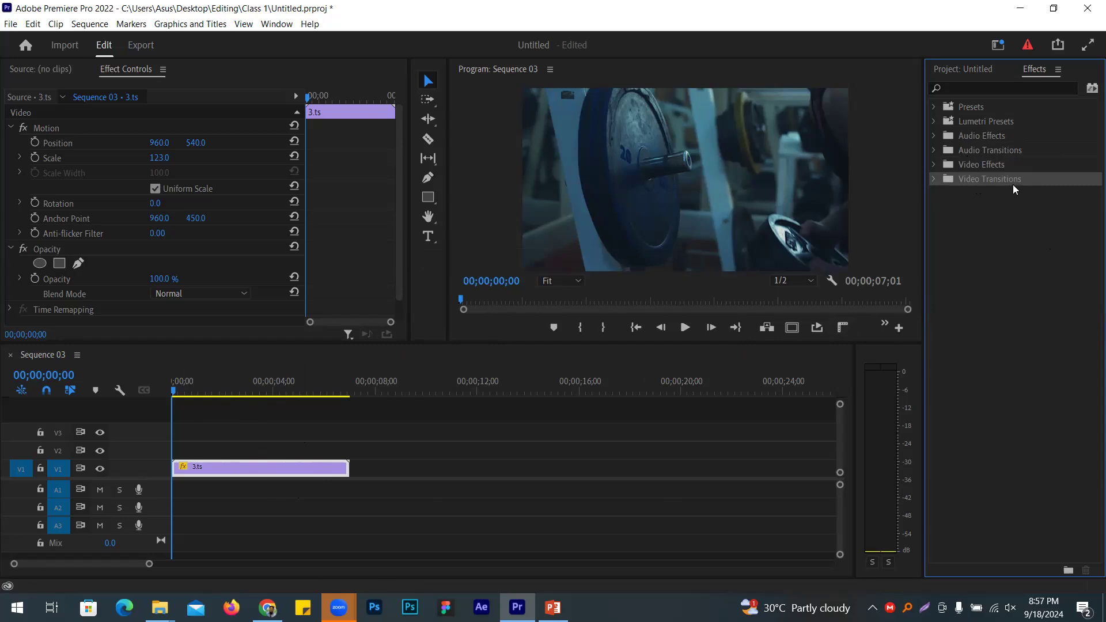
pyautogui.click(994, 167)
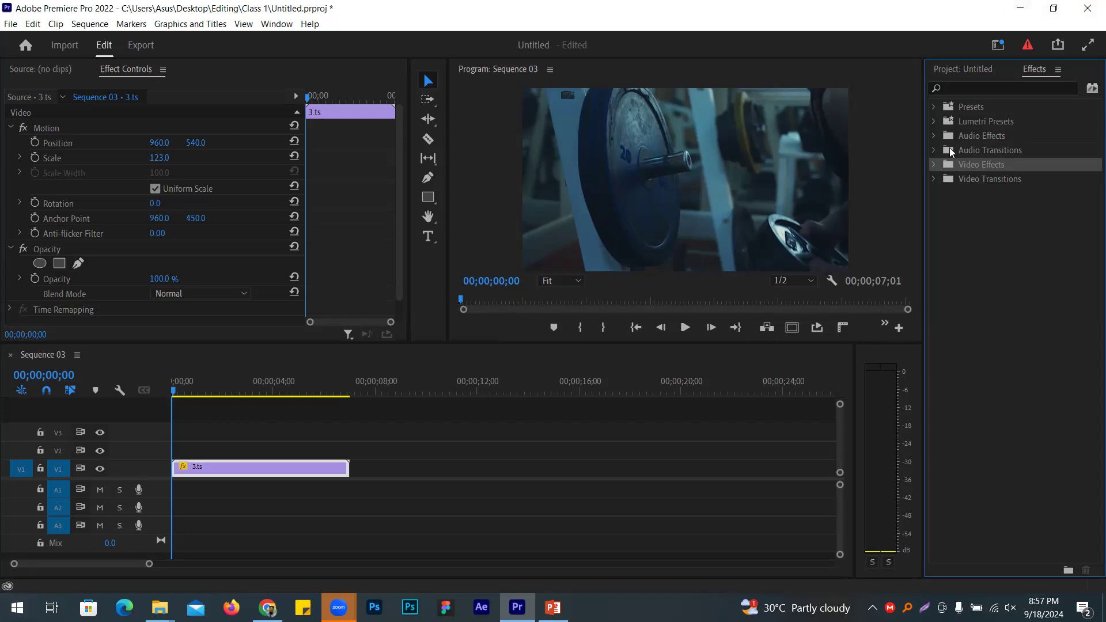
pyautogui.click(934, 165)
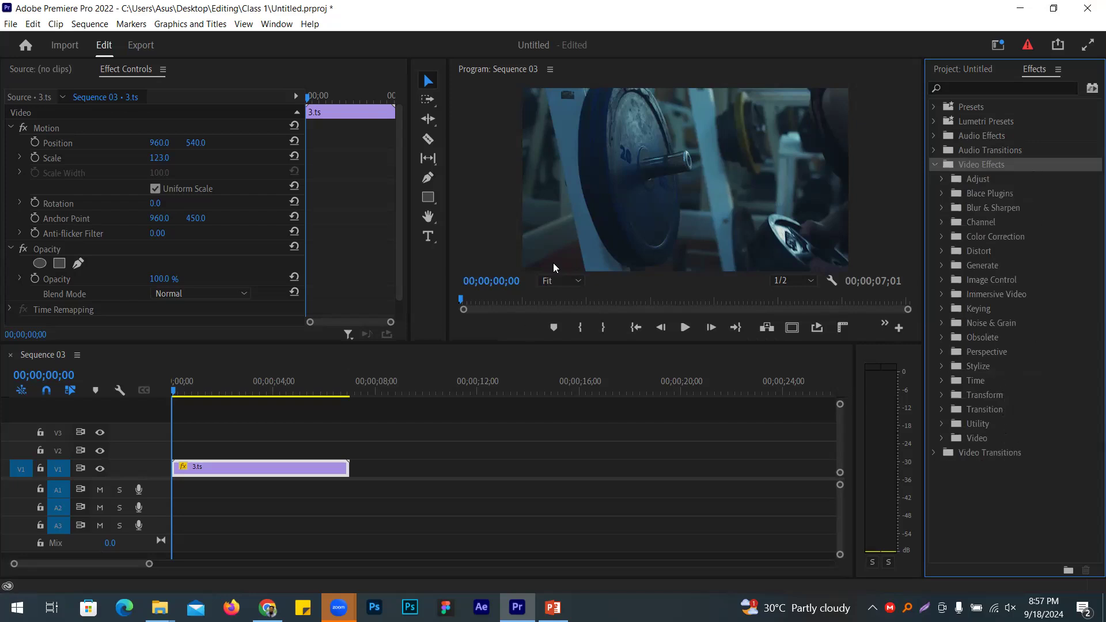
# Step: Browse the Video Effects groups from Adjust through Immersive Video, expanding and collapsing each
pyautogui.click(980, 89)
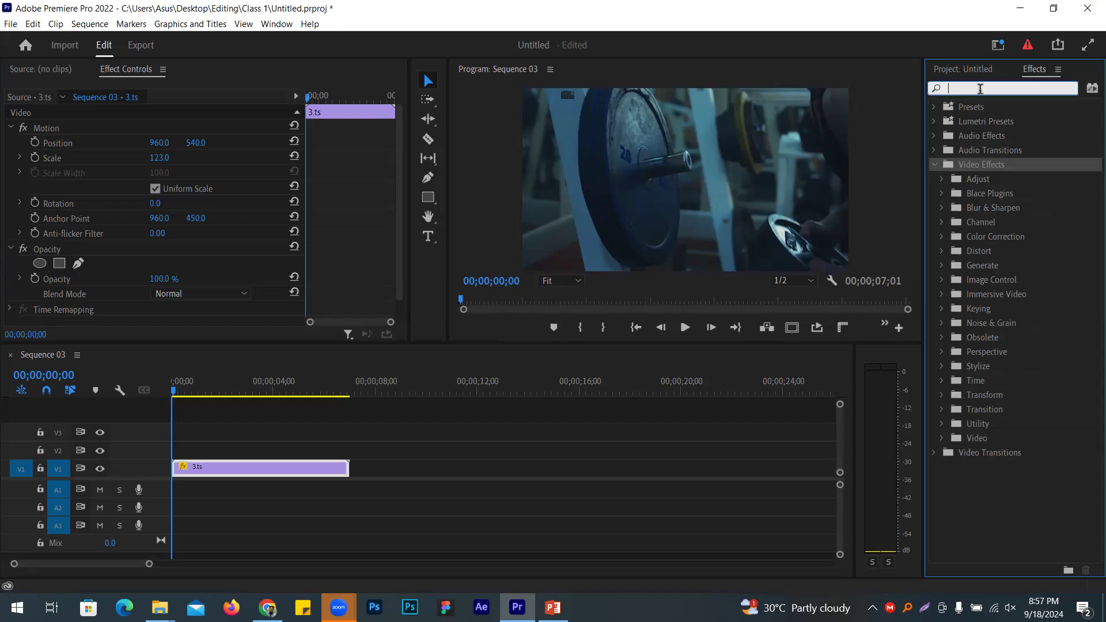
pyautogui.click(942, 179)
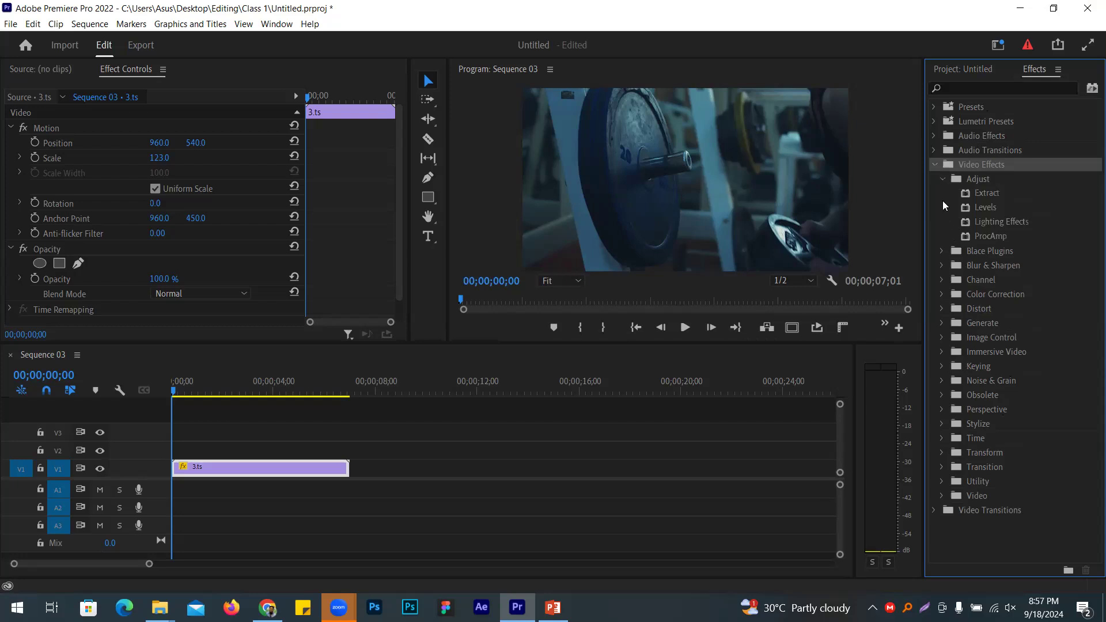
pyautogui.click(942, 181)
pyautogui.click(942, 194)
pyautogui.click(942, 195)
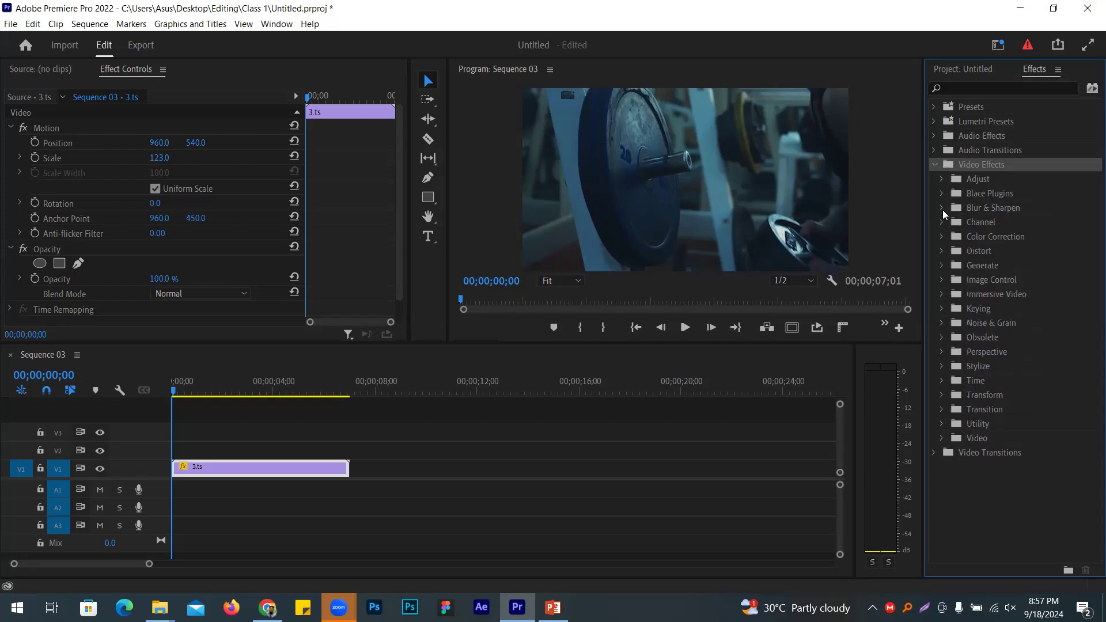
pyautogui.click(942, 208)
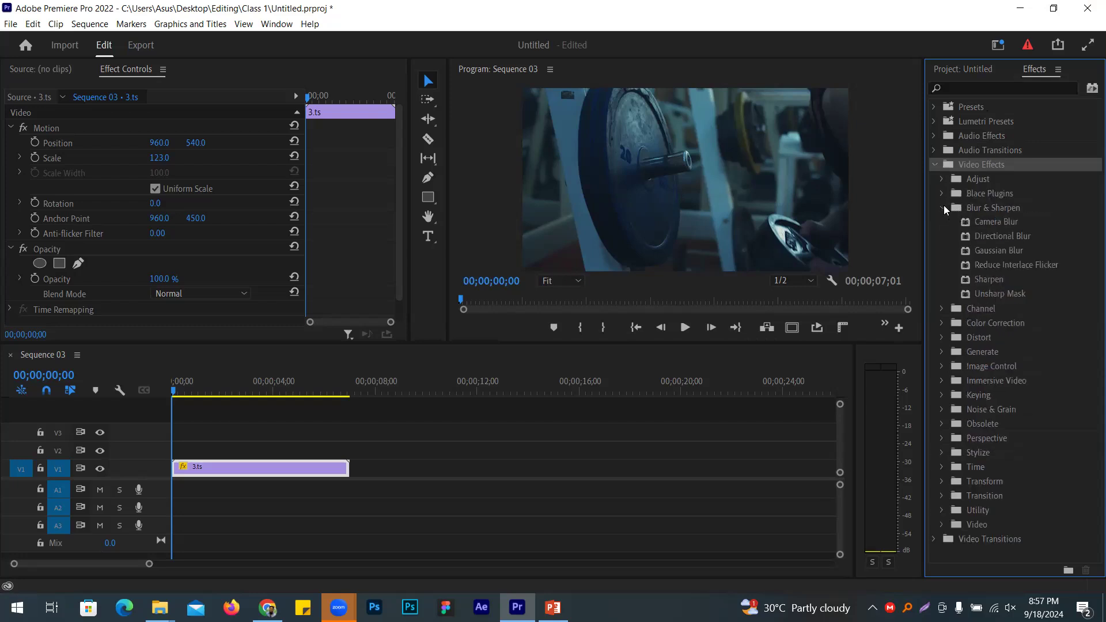
pyautogui.click(944, 208)
pyautogui.click(942, 222)
pyautogui.click(942, 223)
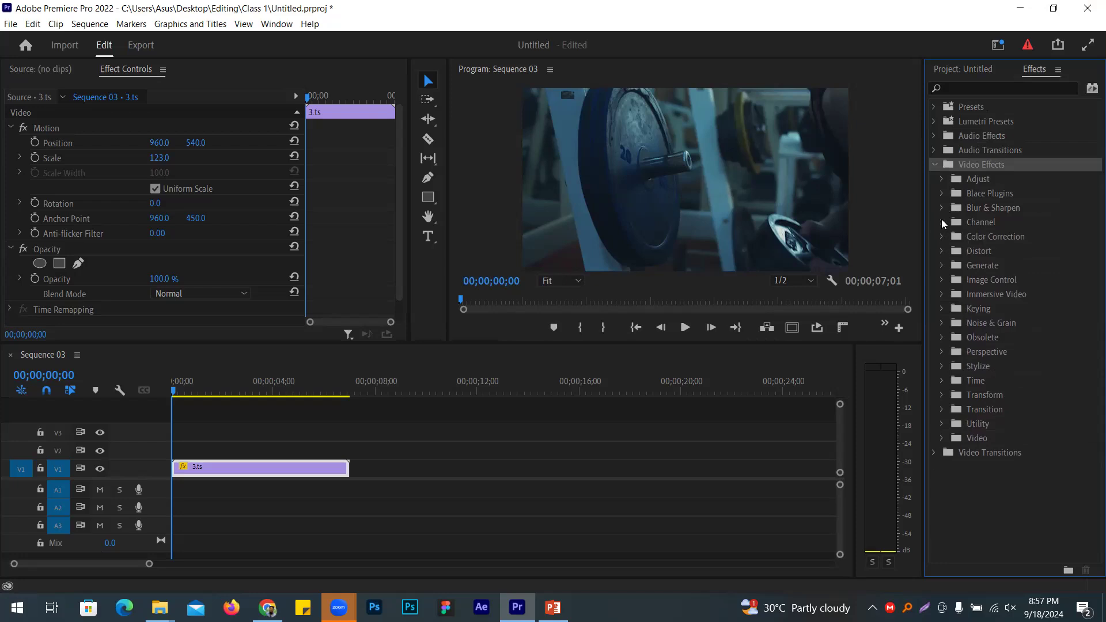
pyautogui.click(942, 237)
pyautogui.click(942, 237)
pyautogui.click(942, 252)
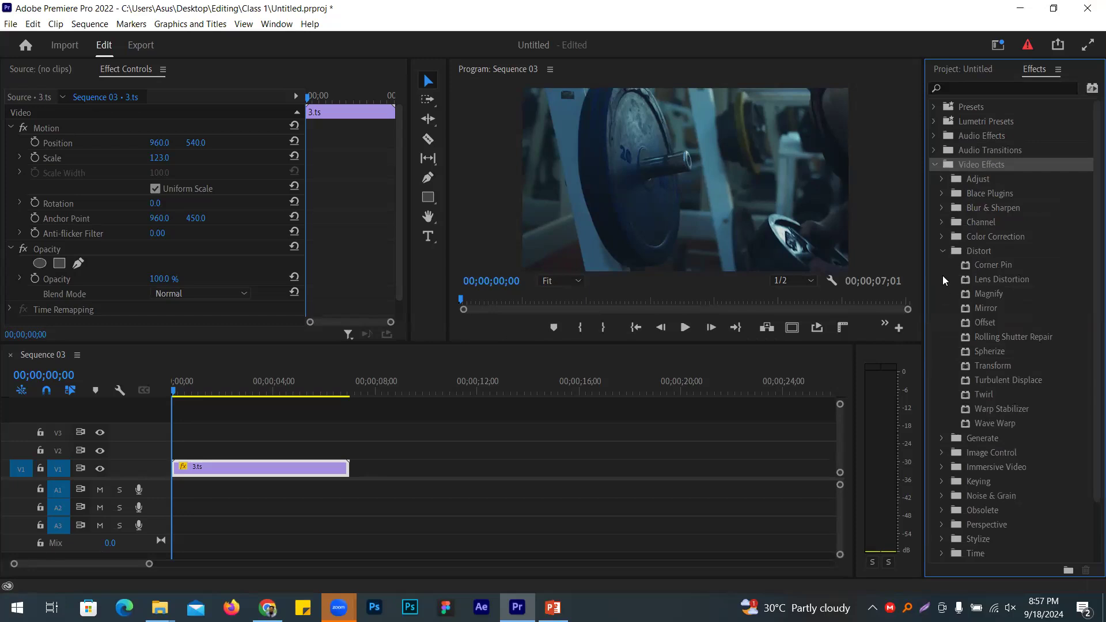
pyautogui.click(945, 252)
pyautogui.click(942, 266)
pyautogui.click(942, 267)
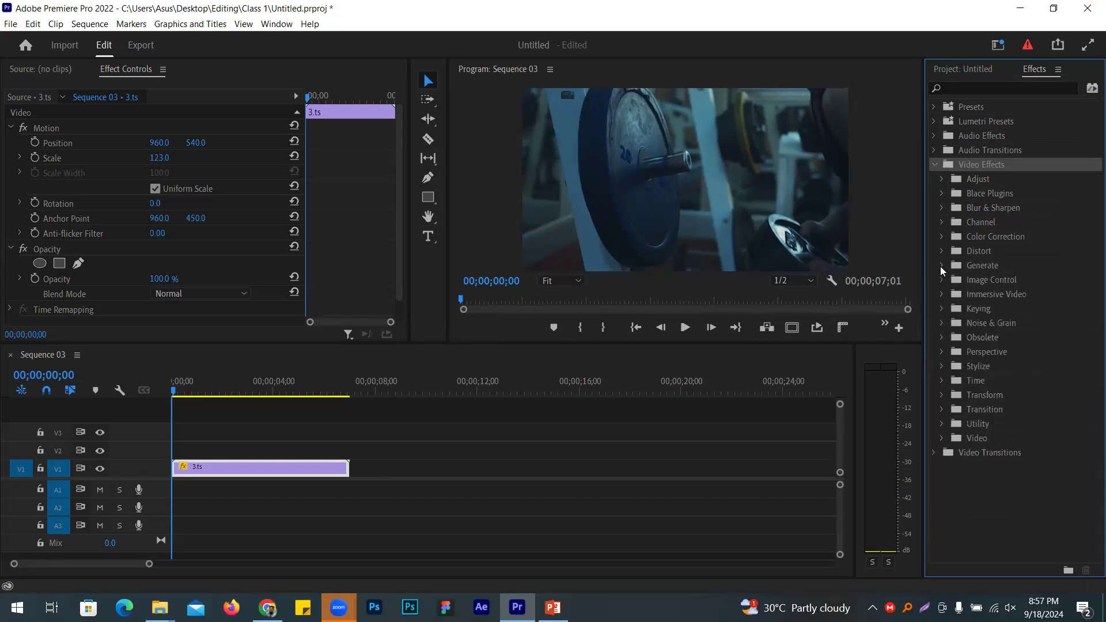
pyautogui.click(942, 282)
pyautogui.click(941, 281)
pyautogui.click(944, 294)
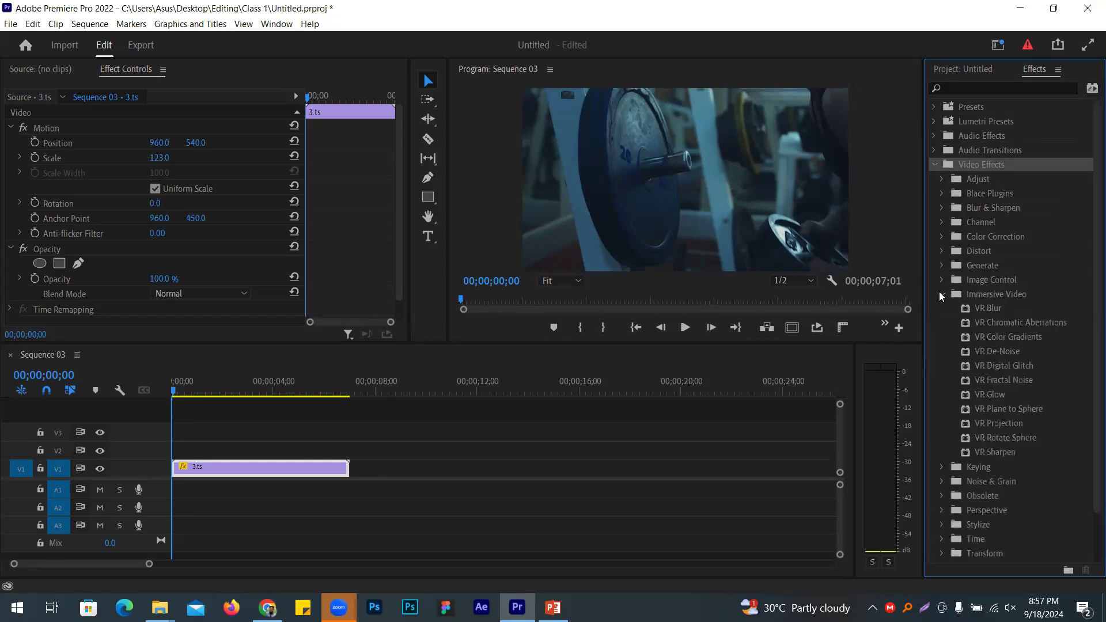
pyautogui.click(943, 295)
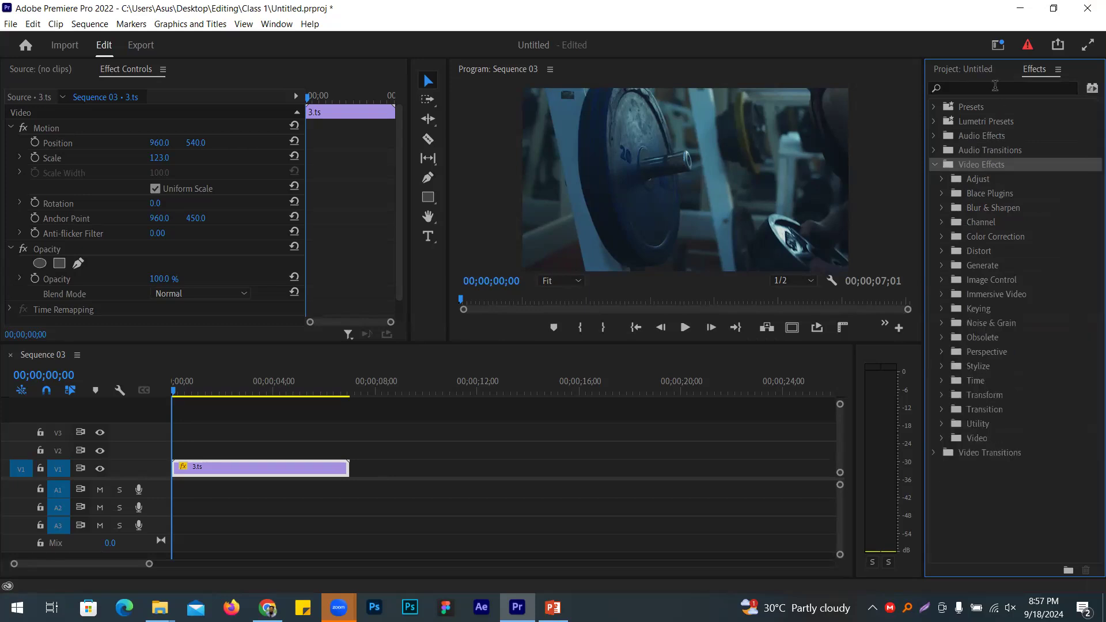
# Step: Search the effects for 'crop' and select the Crop effect
pyautogui.click(995, 86)
pyautogui.write('crop')
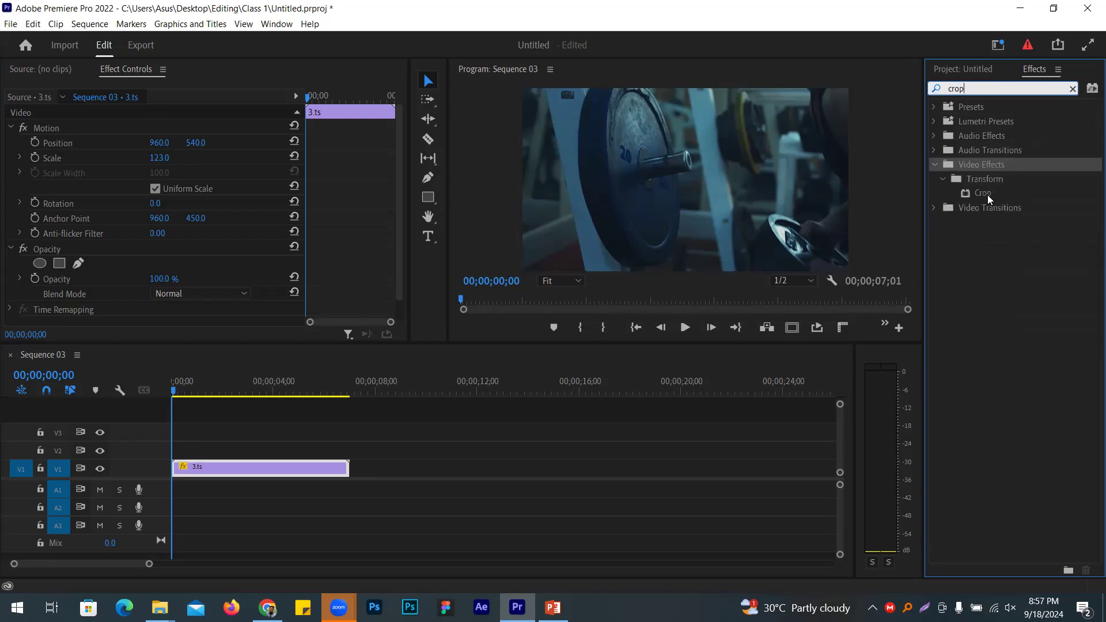
pyautogui.click(989, 195)
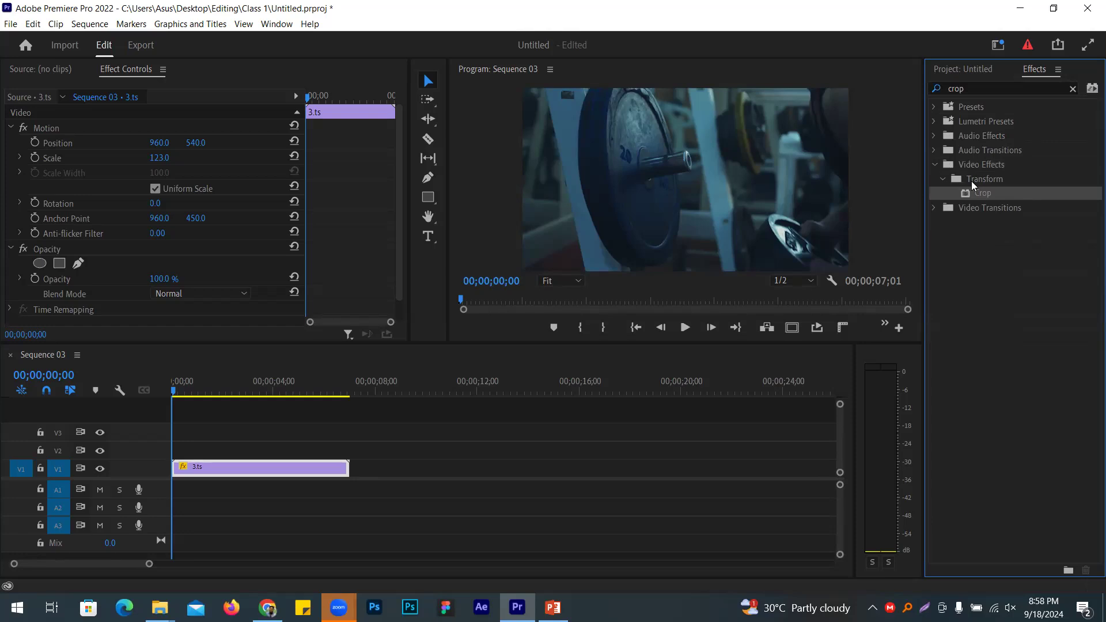
# Step: Drag Crop onto the 3.ts clip and crop to Left 23%, Top 37%, Right 23%, Bottom 28%
pyautogui.moveTo(978, 196); pyautogui.dragTo(239, 471)
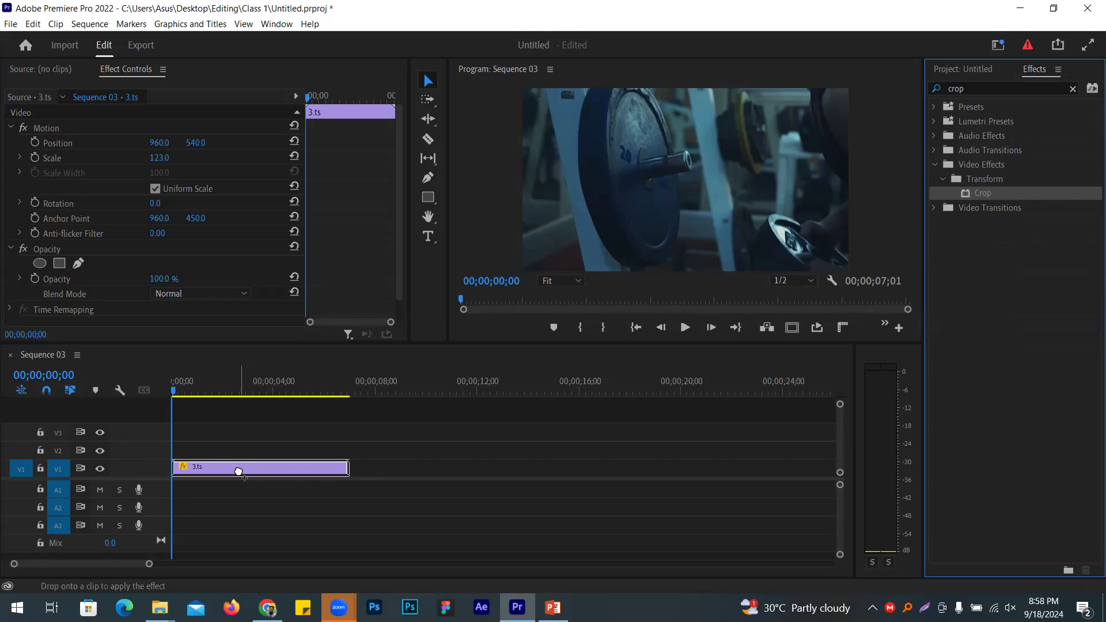
pyautogui.moveTo(238, 471); pyautogui.dragTo(239, 471)
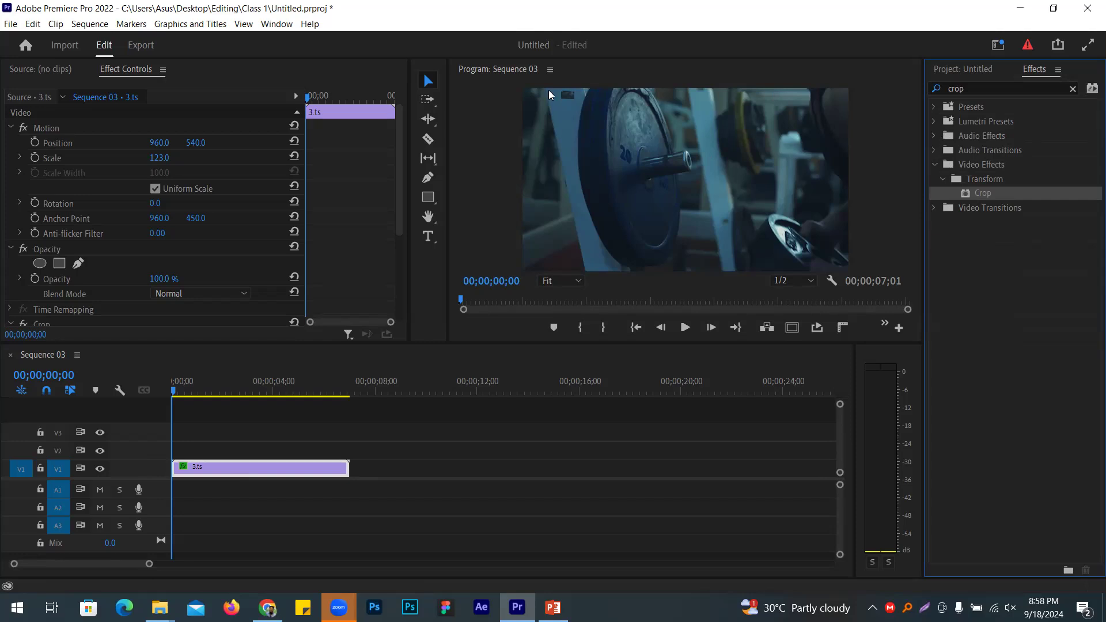
pyautogui.scroll(-2, 246, 220)
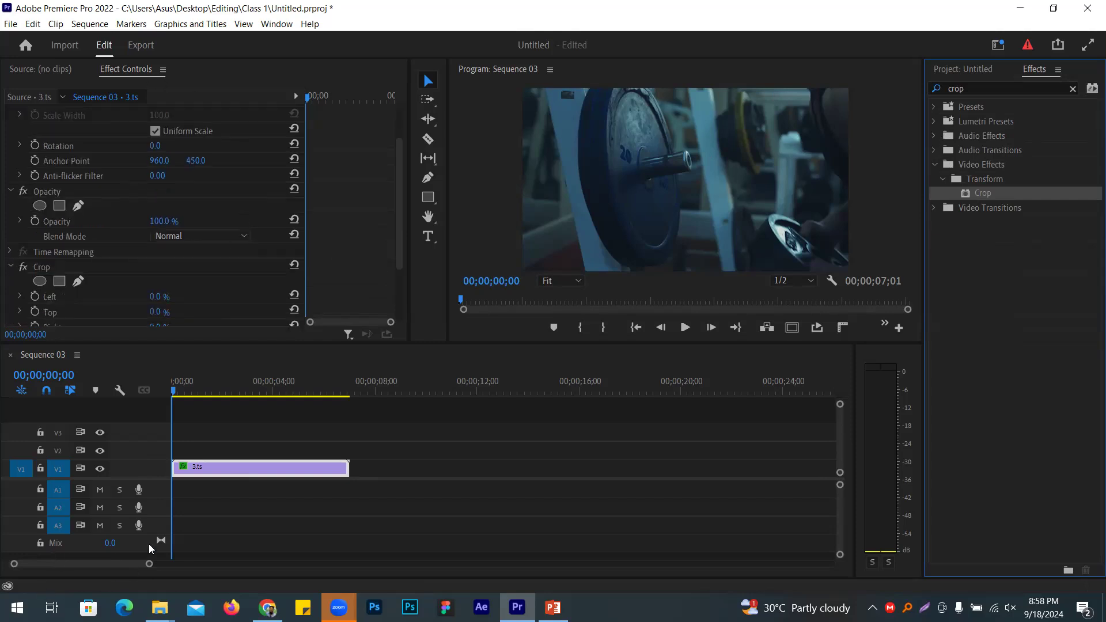
pyautogui.scroll(-3, 348, 247)
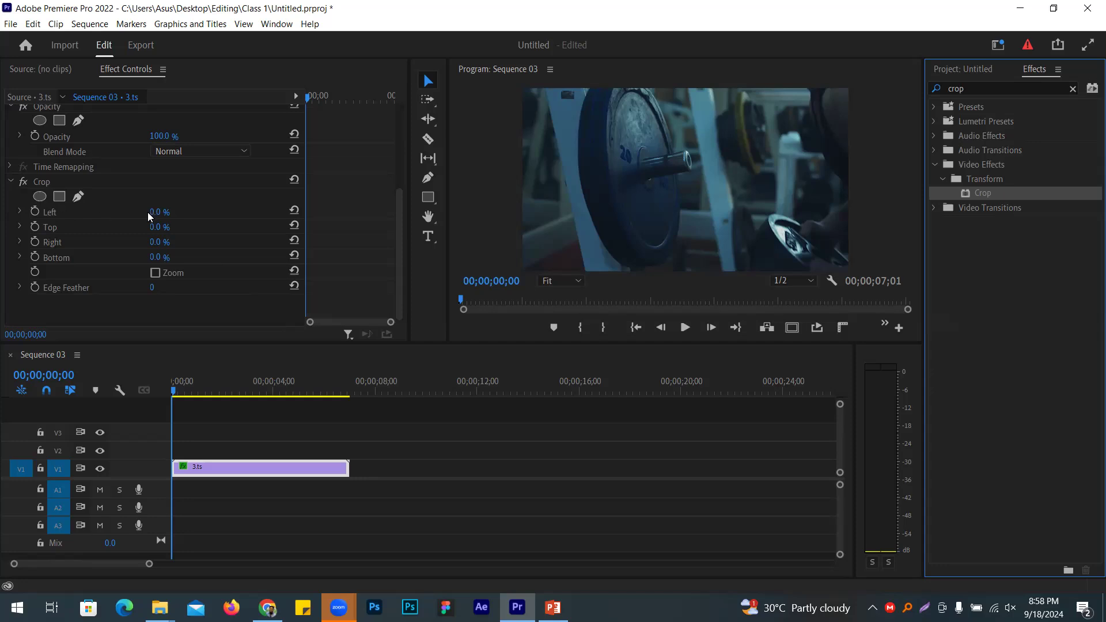
pyautogui.moveTo(153, 212)
pyautogui.mouseDown()
pyautogui.moveTo(187, 212)
pyautogui.moveTo(172, 212)
pyautogui.mouseUp()
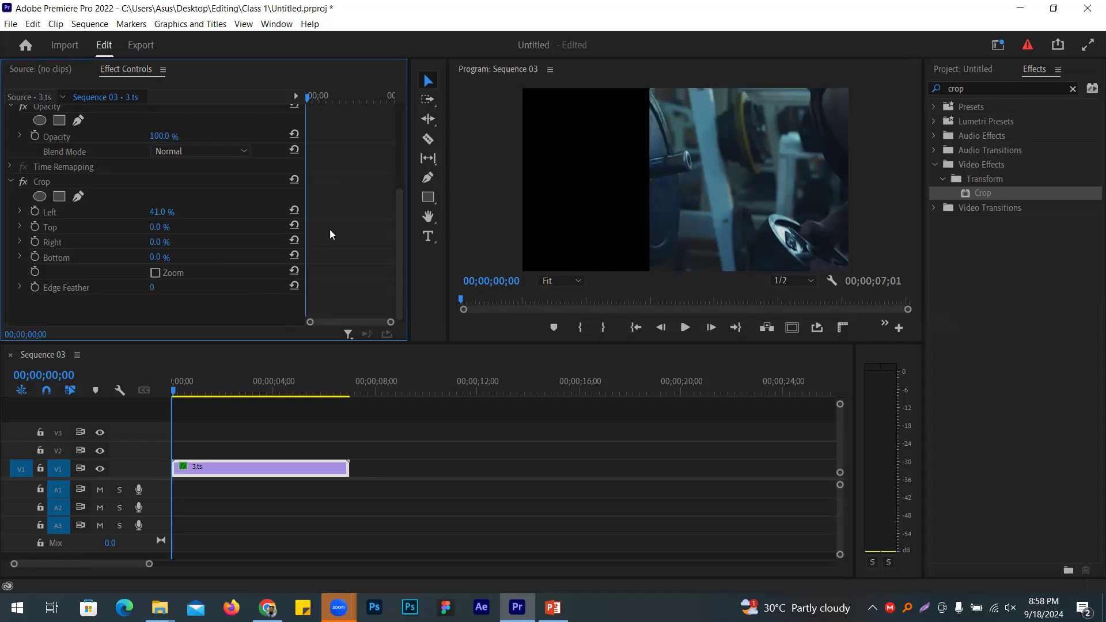
pyautogui.moveTo(167, 212); pyautogui.dragTo(153, 259)
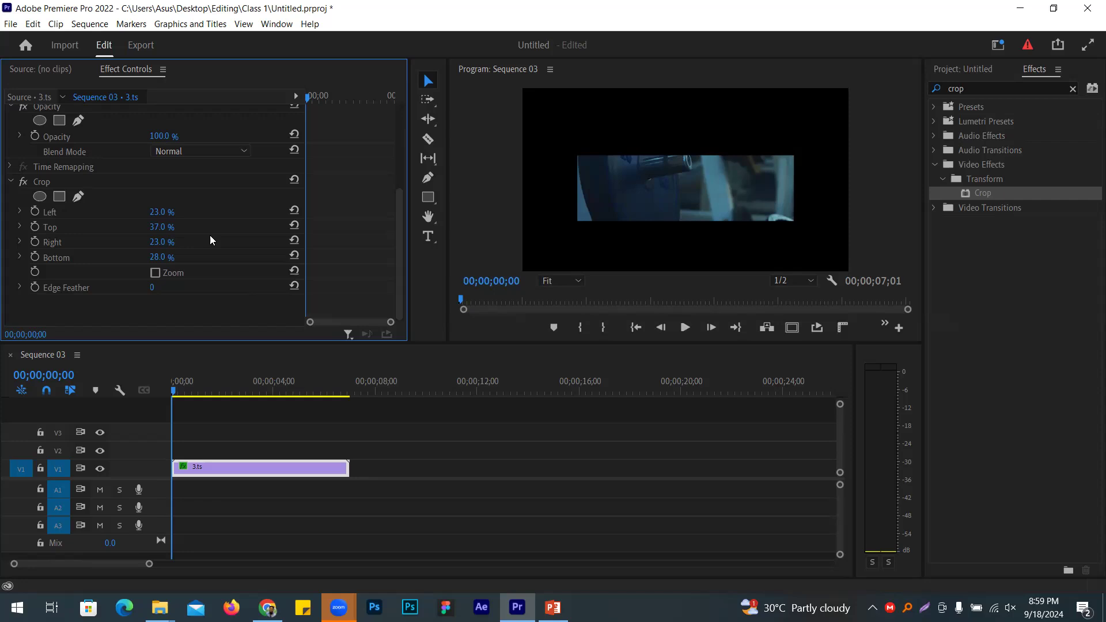
pyautogui.click(43, 182)
# Step: Delete the test Crop effect from the 3.ts clip
pyautogui.press('Delete')
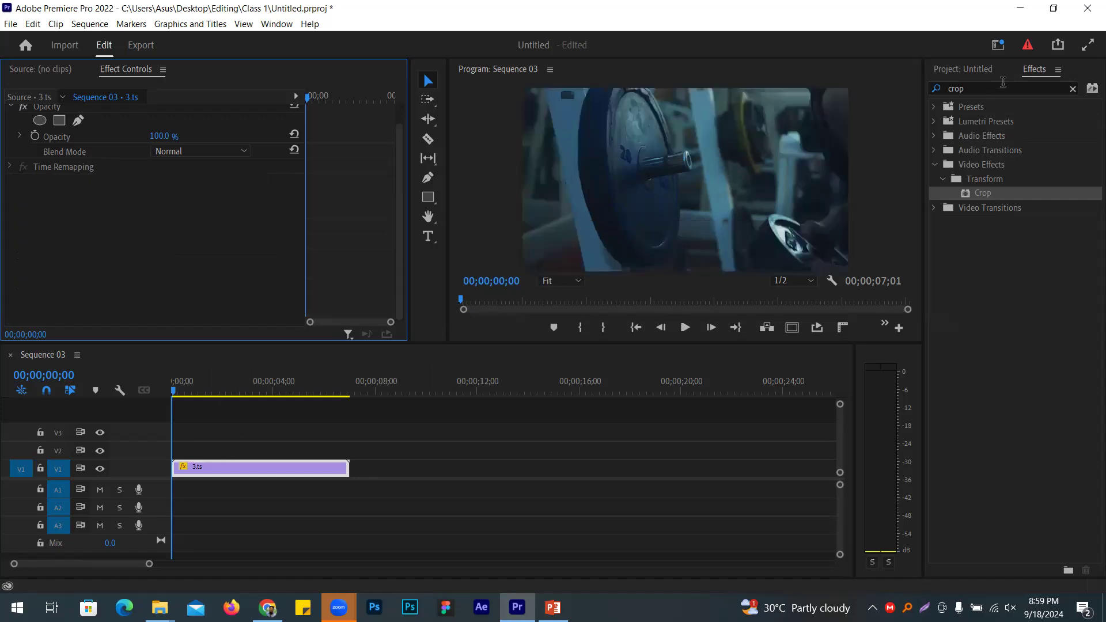
pyautogui.click(1040, 70)
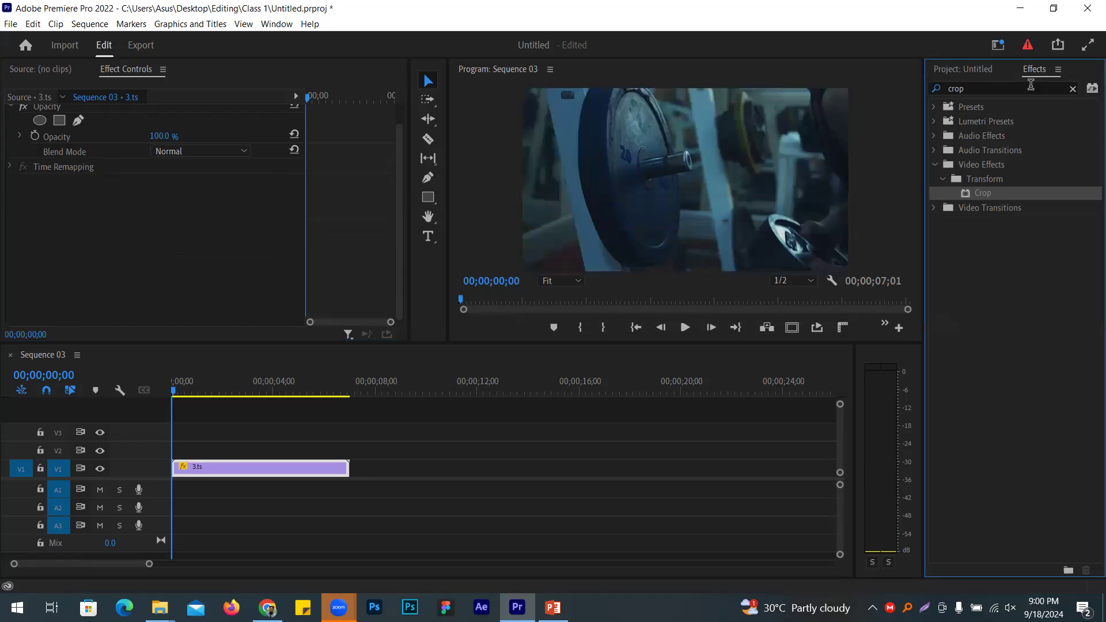
pyautogui.click(276, 26)
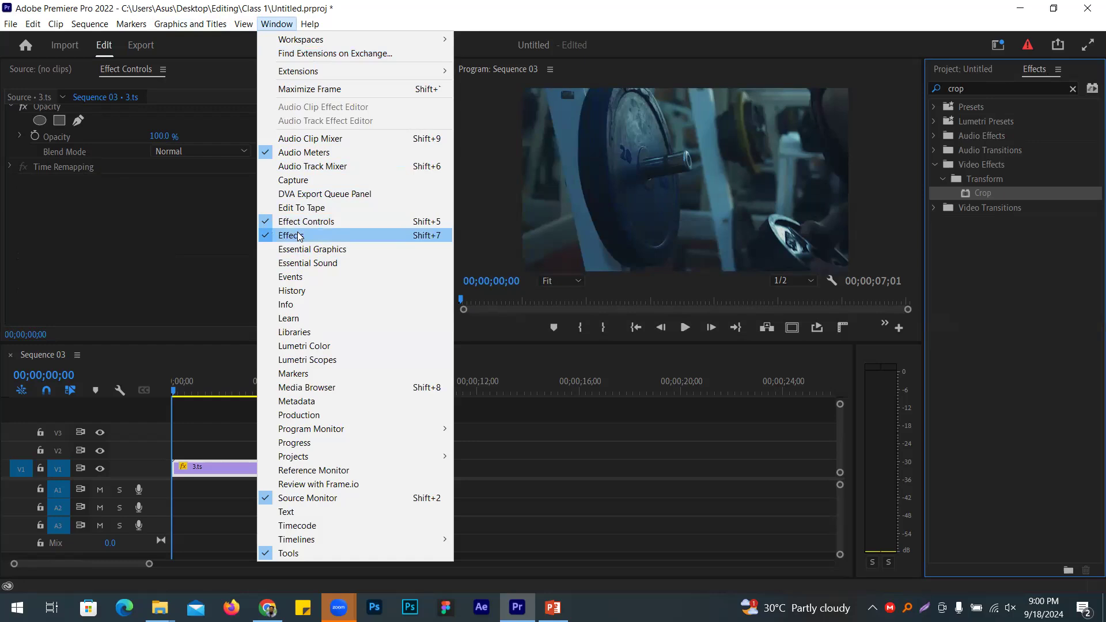
pyautogui.click(1029, 316)
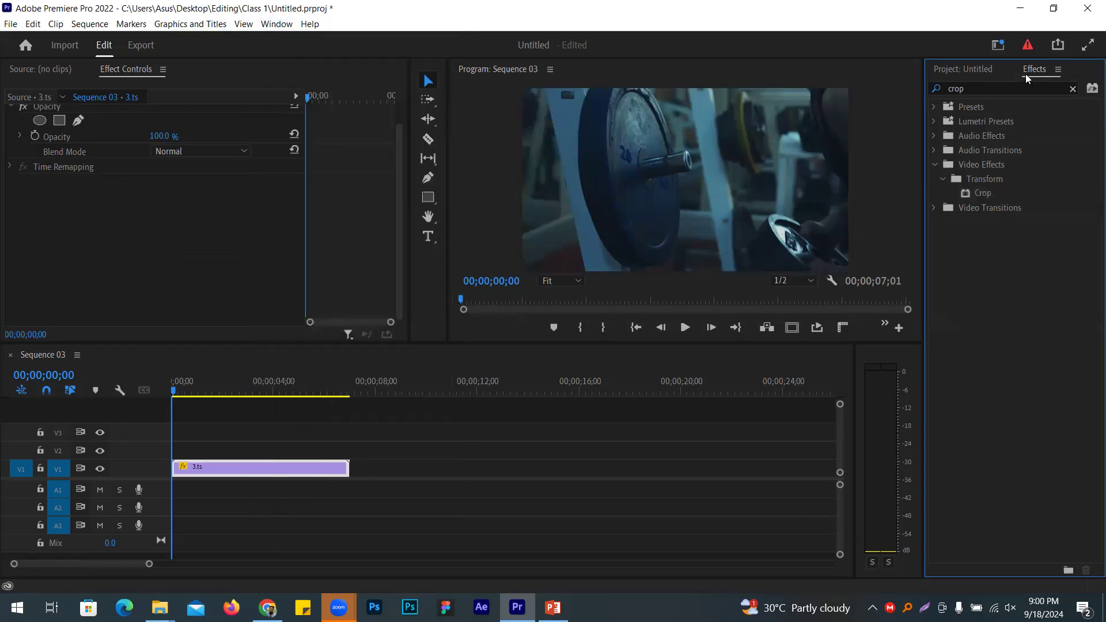
# Step: Drag a fresh Crop effect from the Effects panel onto the 3.ts clip
pyautogui.click(1015, 88)
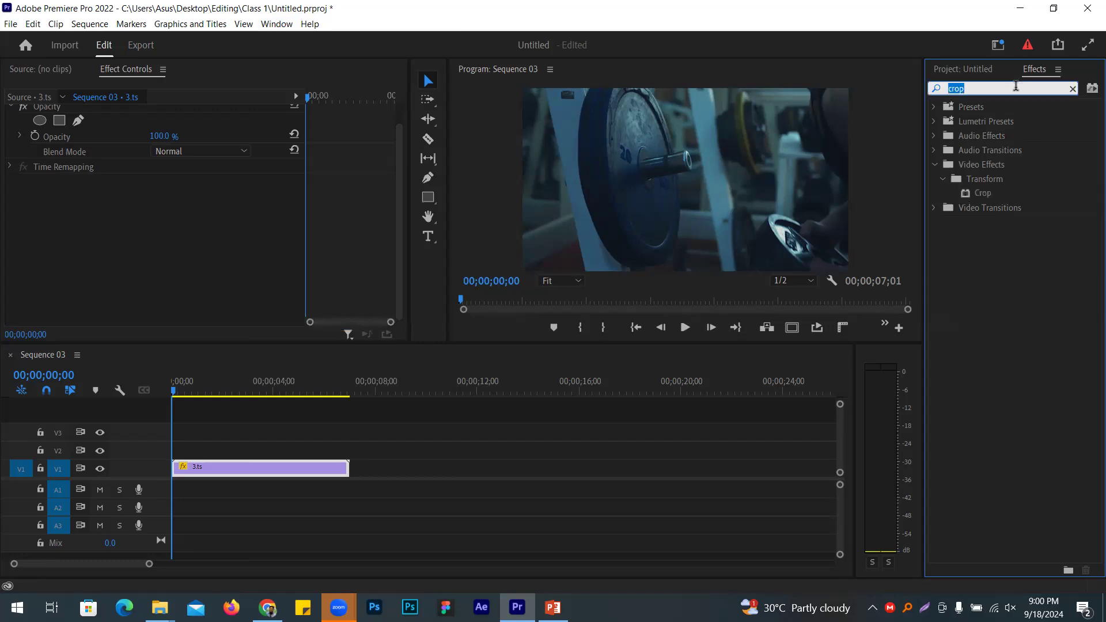
pyautogui.moveTo(981, 195); pyautogui.dragTo(277, 467)
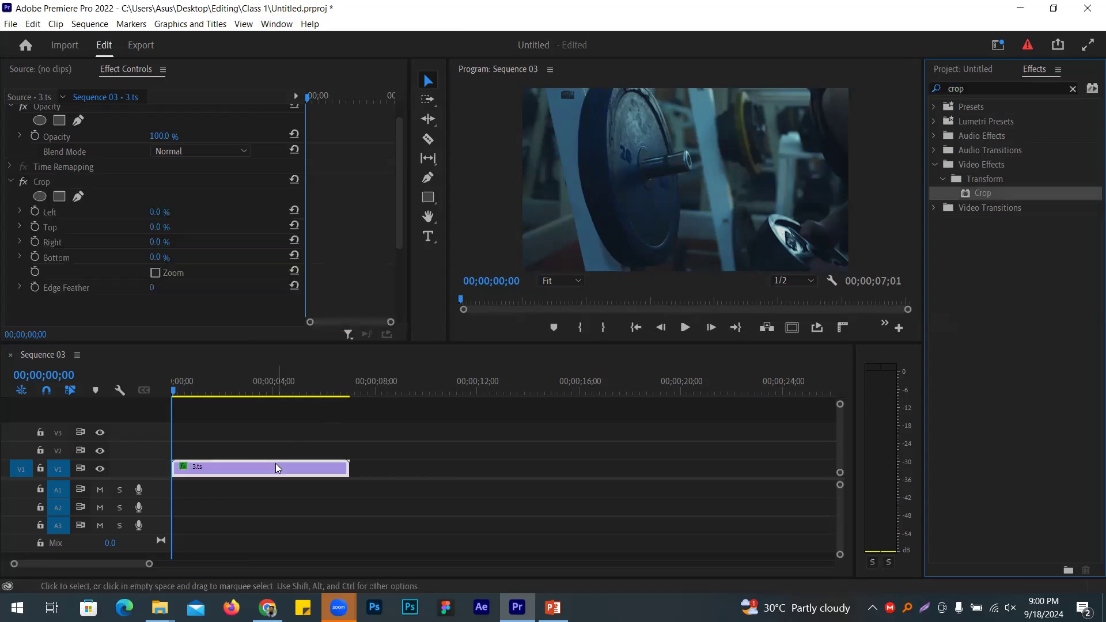
pyautogui.click(77, 395)
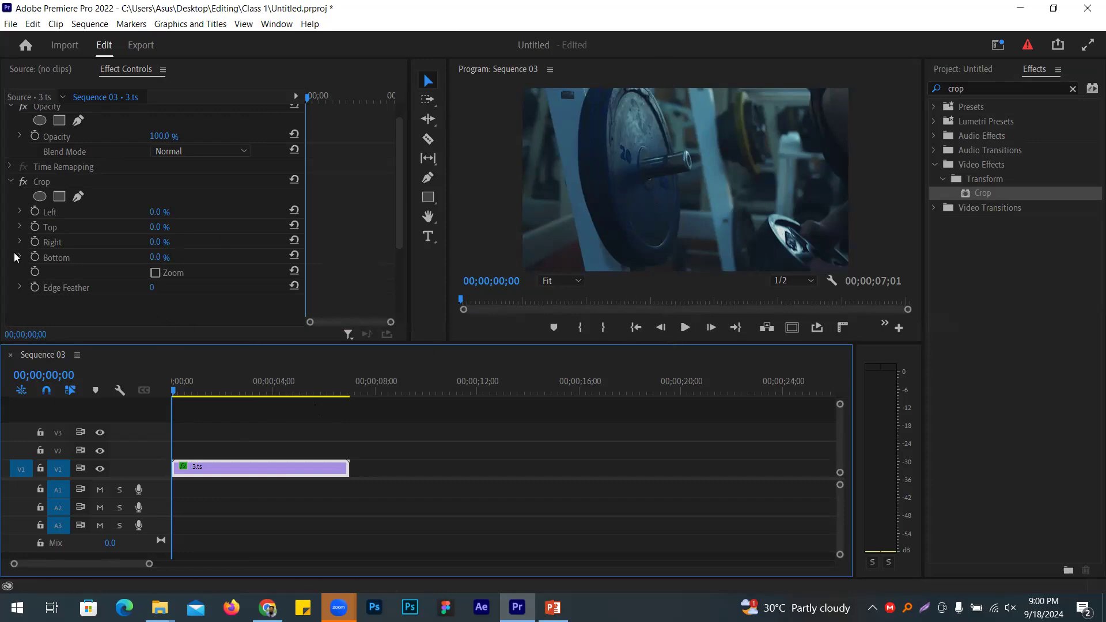
# Step: Turn on the Crop Top and Bottom stopwatches and set both to 50% at the sequence start
pyautogui.scroll(3, 19, 261)
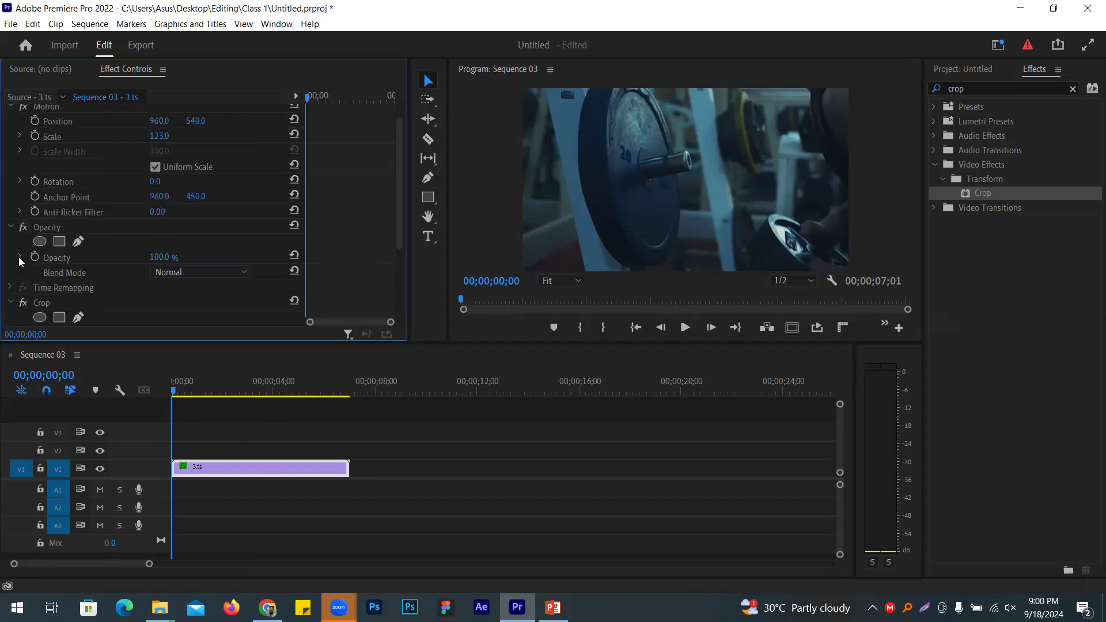
pyautogui.scroll(-4, 135, 273)
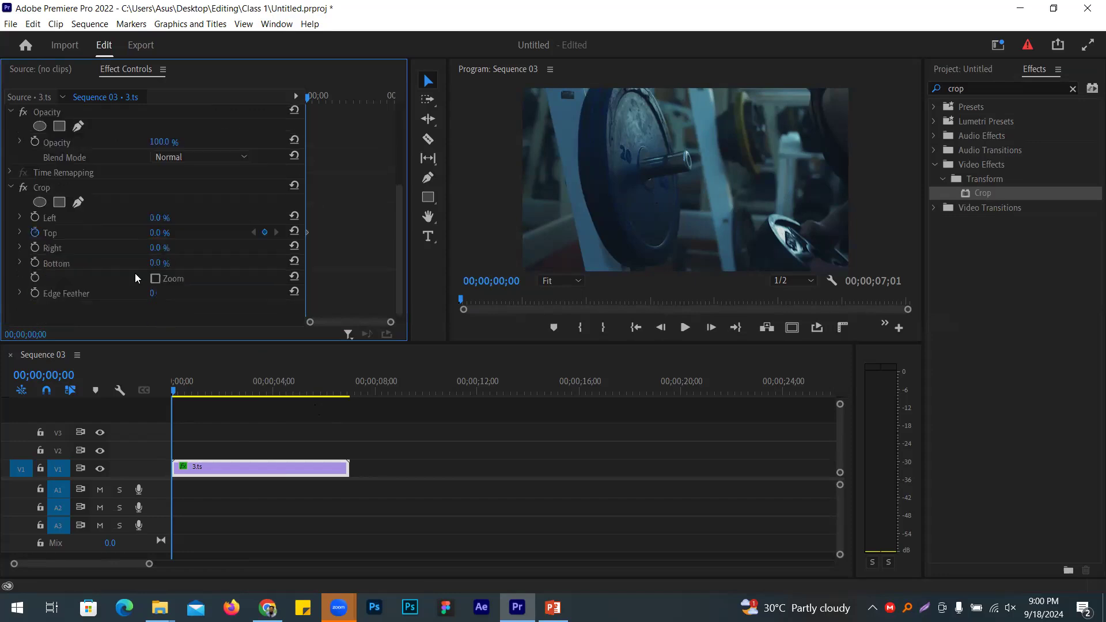
pyautogui.click(38, 256)
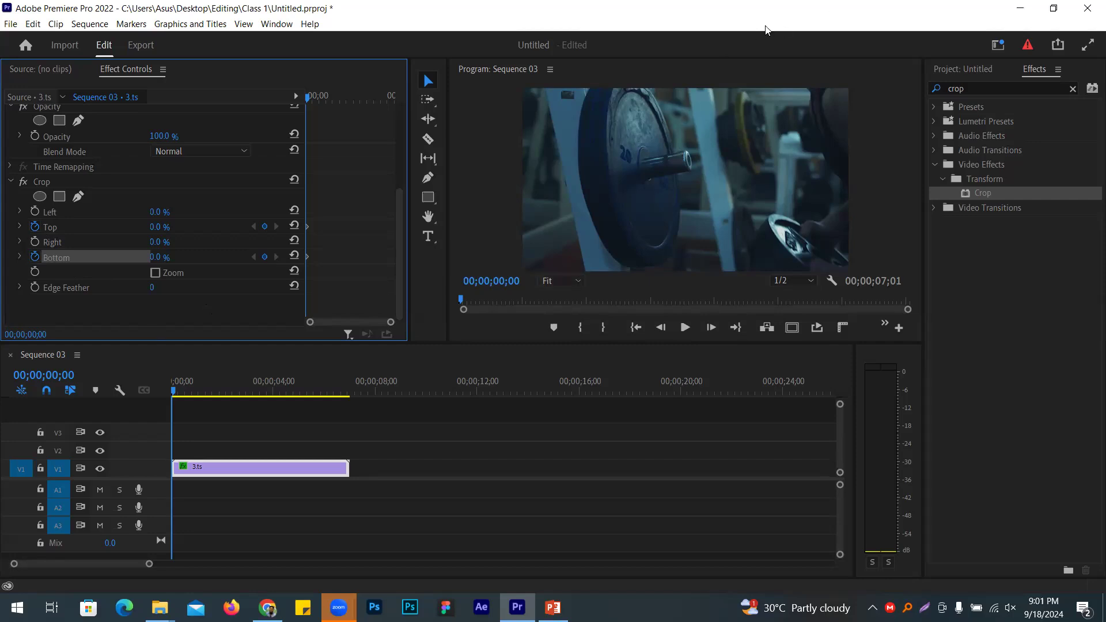
pyautogui.click(159, 227)
pyautogui.write('50')
pyautogui.press('Return')
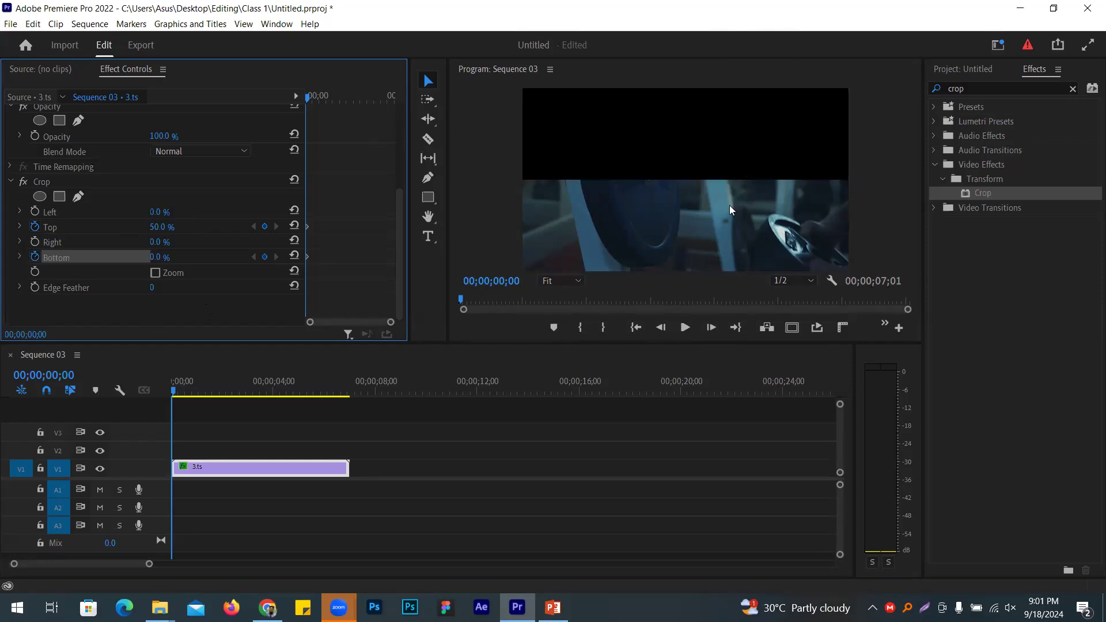
pyautogui.click(170, 254)
pyautogui.write('50')
pyautogui.press('Return')
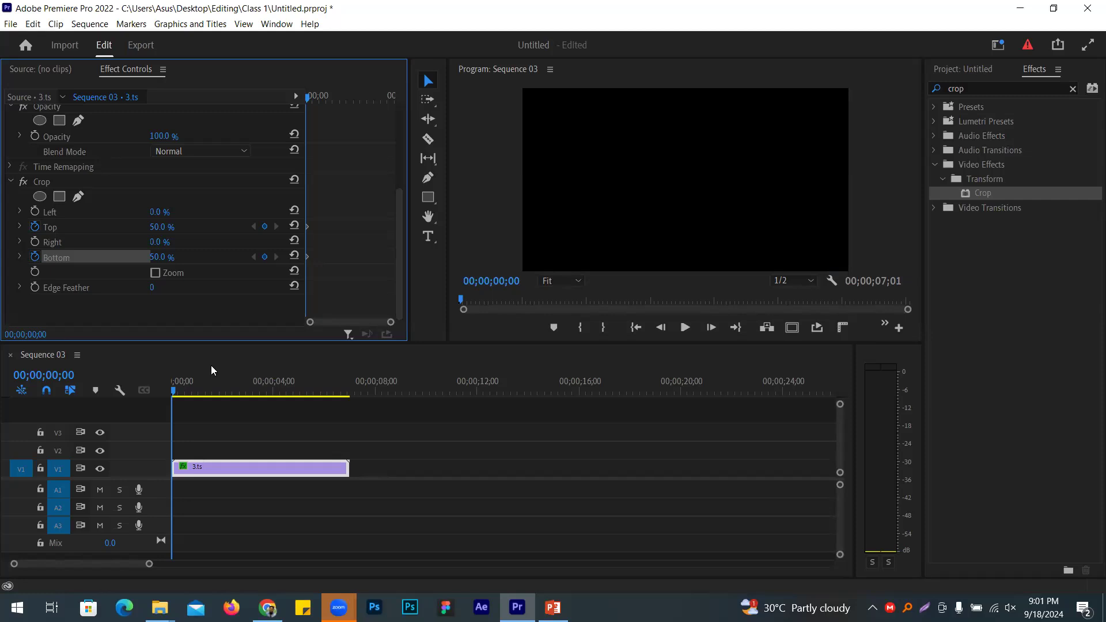
# Step: Move the playhead to 00;00;03;00 in Sequence 03
pyautogui.click(46, 375)
pyautogui.doubleClick(60, 375)
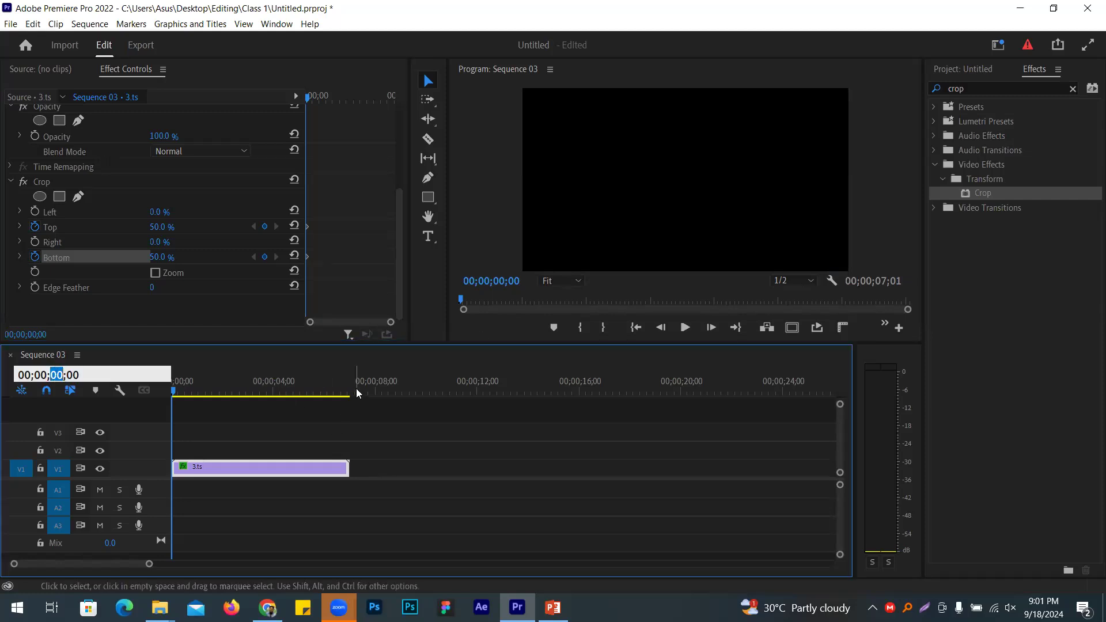
pyautogui.write('03')
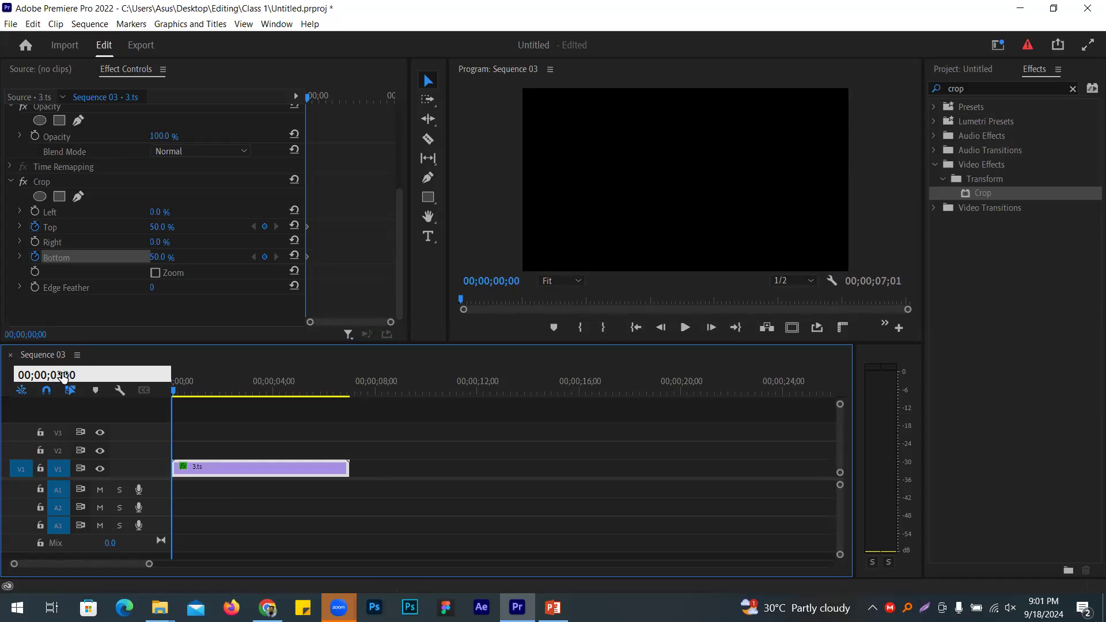
pyautogui.press('Return')
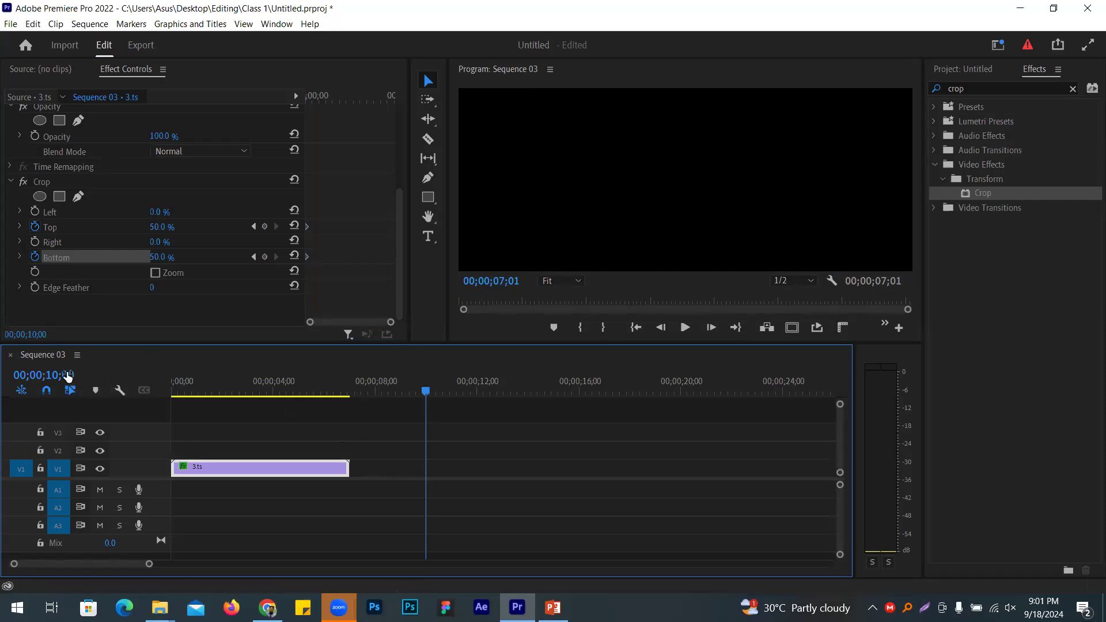
pyautogui.click(50, 375)
pyautogui.click(49, 375)
pyautogui.doubleClick(60, 378)
pyautogui.write('0')
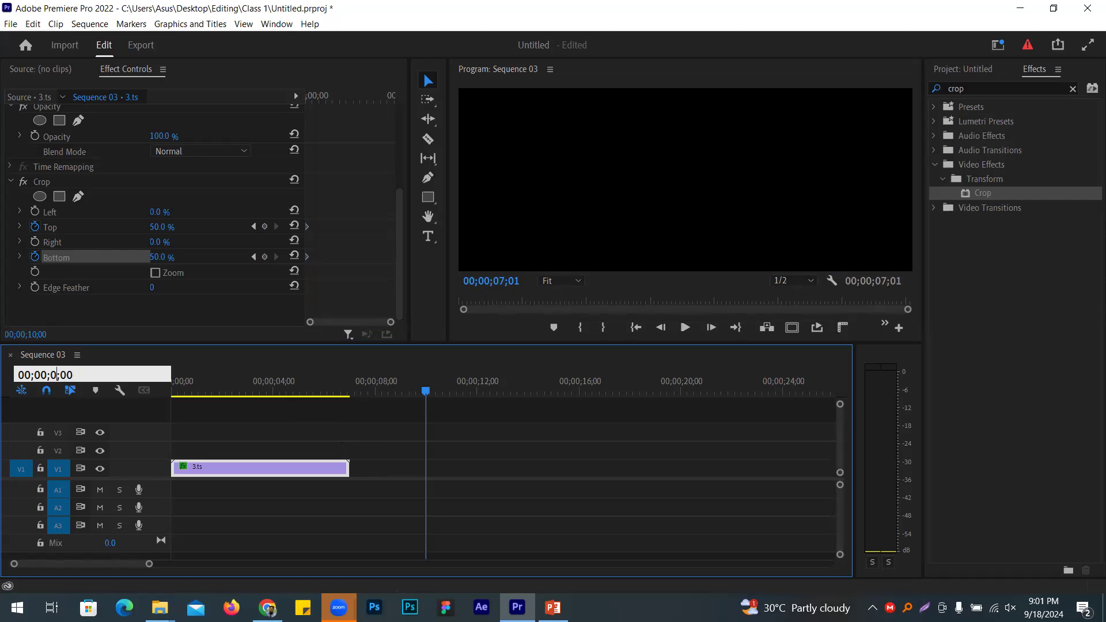
pyautogui.write('3')
pyautogui.press('Return')
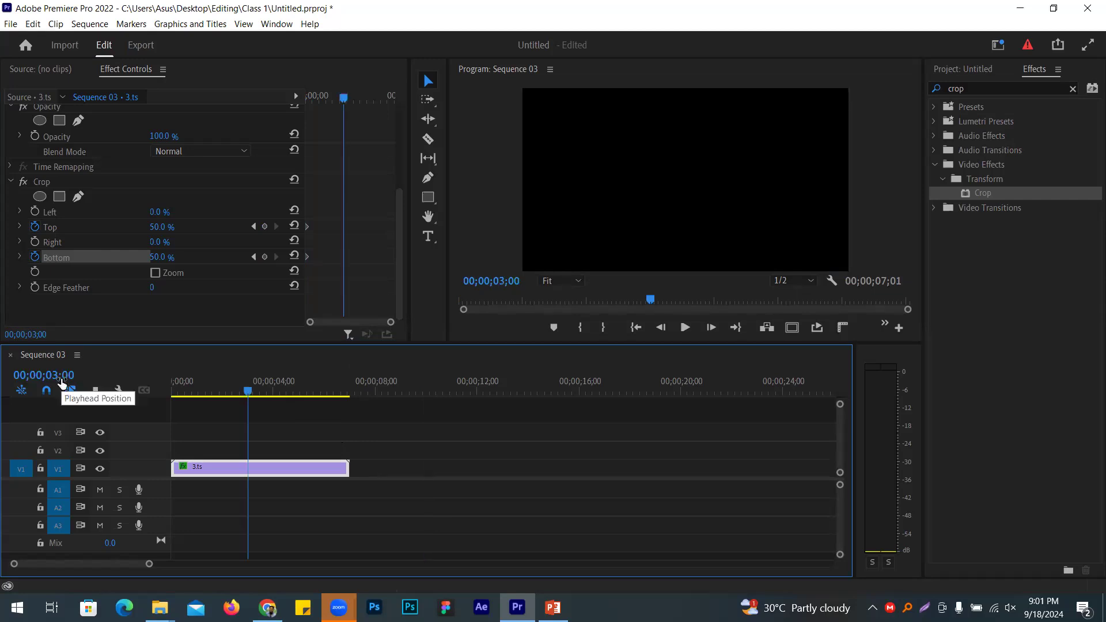
# Step: Keyframe Crop Top and Bottom at 10% at 3 seconds
pyautogui.click(158, 227)
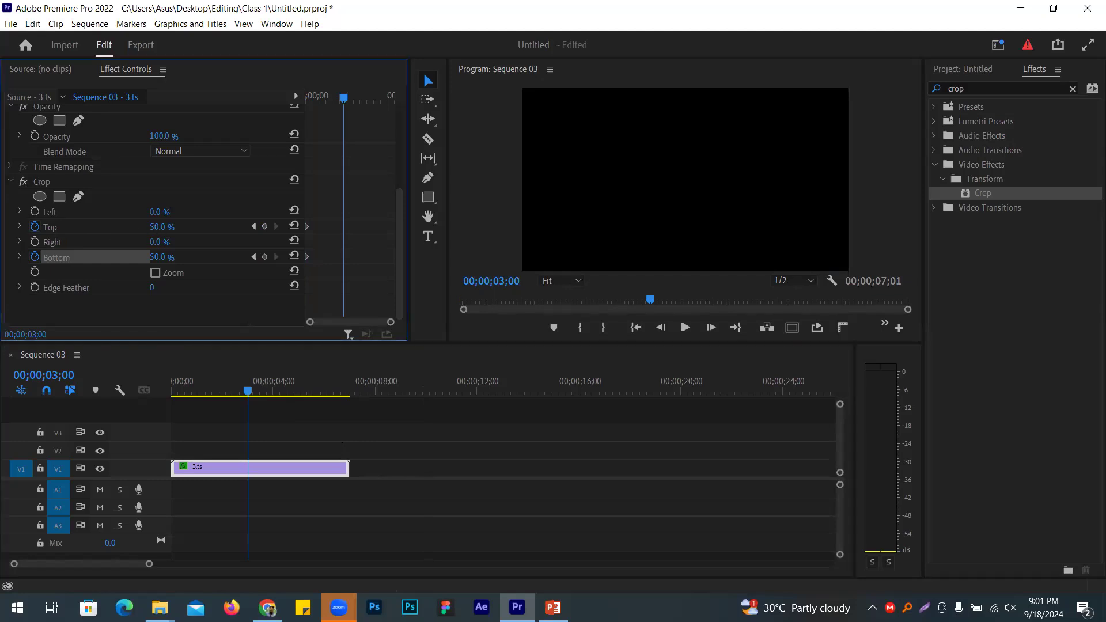
pyautogui.write('10')
pyautogui.press('Return')
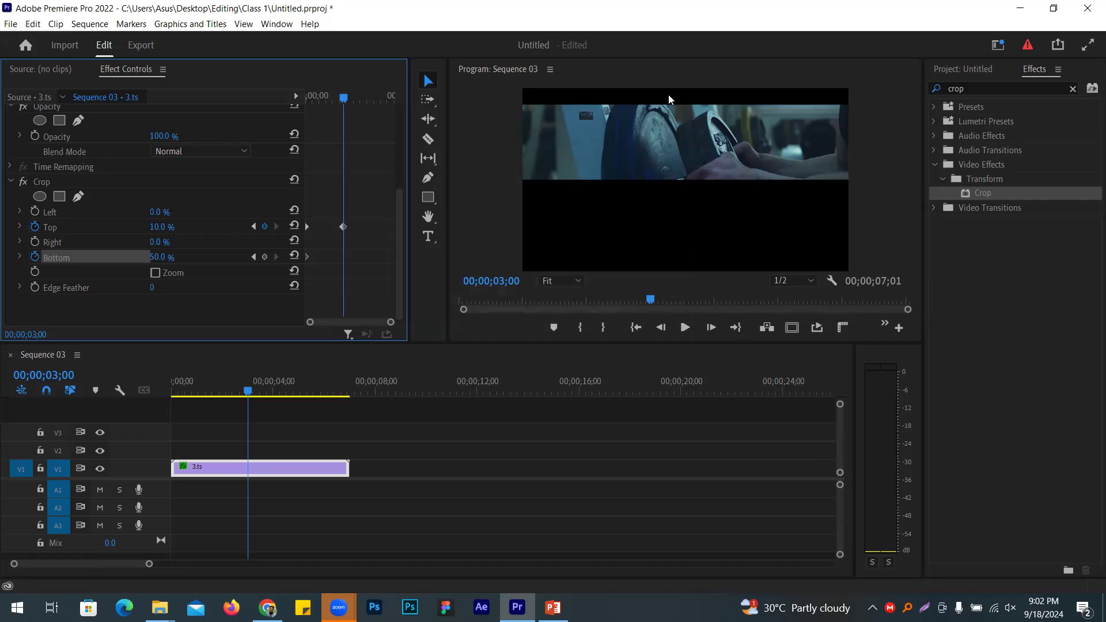
pyautogui.click(164, 257)
pyautogui.write('10')
pyautogui.press('Return')
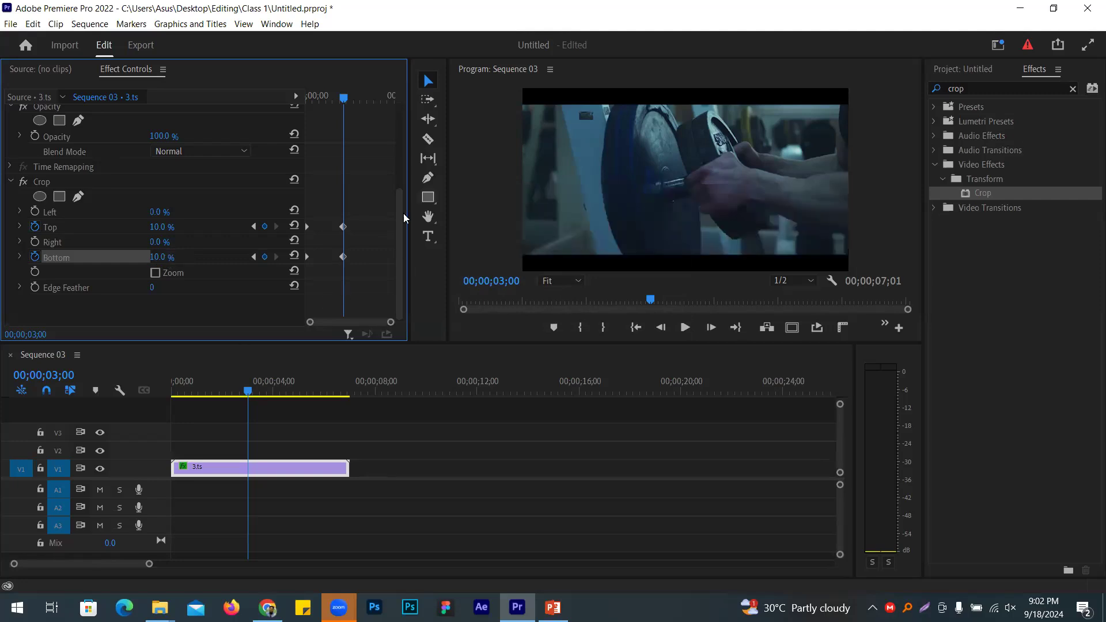
# Step: Return to the start and play the reveal in a maximized Program monitor
pyautogui.click(202, 410)
pyautogui.press('Home')
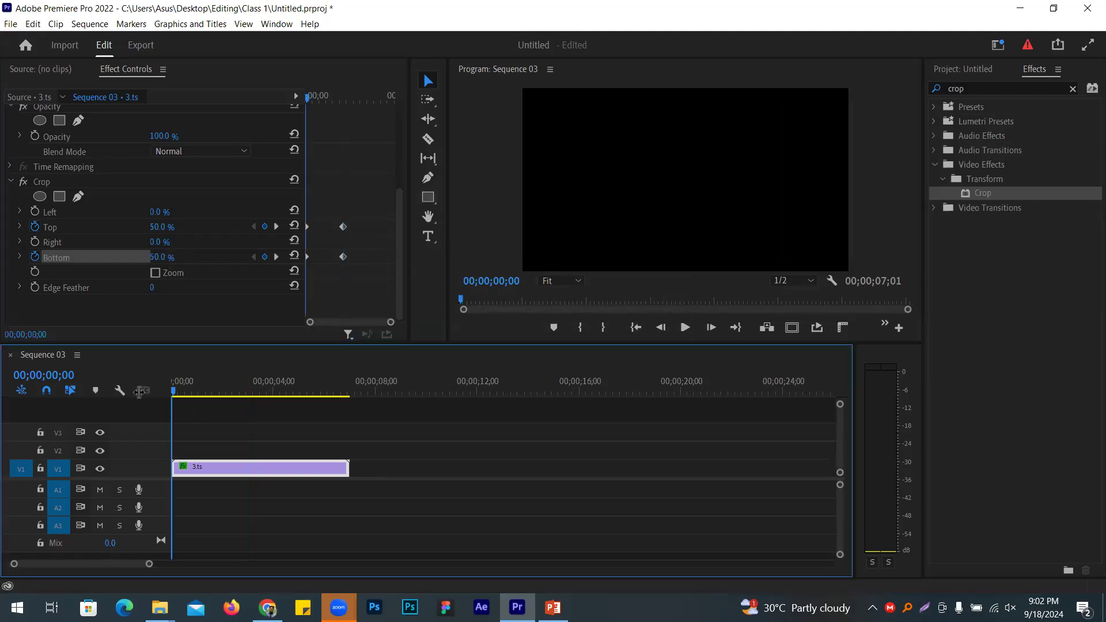
pyautogui.click(481, 220)
pyautogui.press('`')
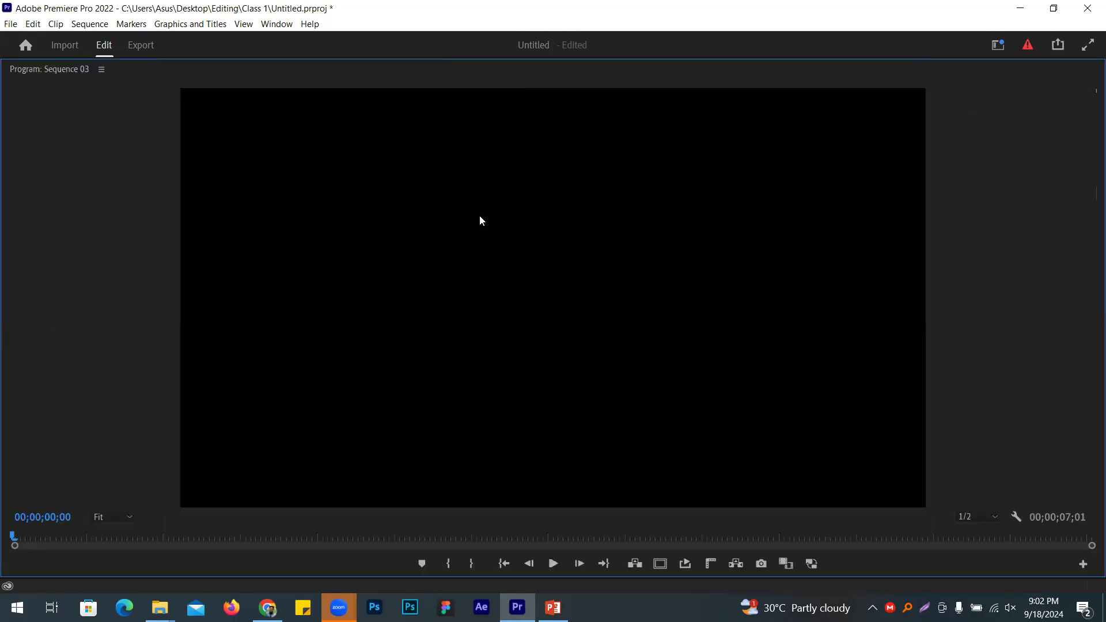
pyautogui.press('space')
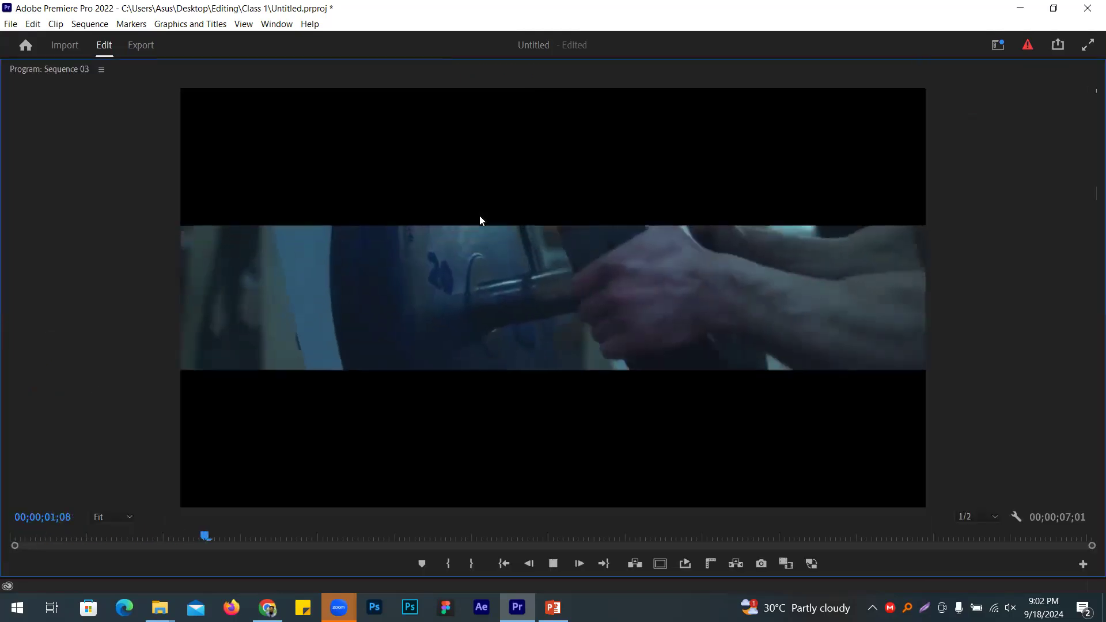
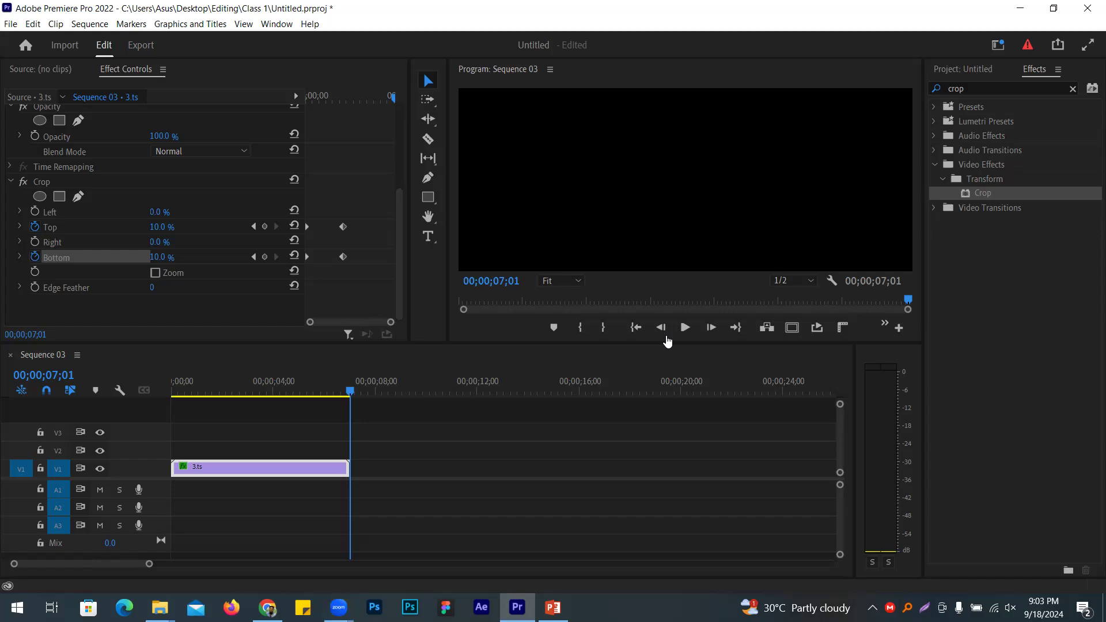
# Step: Drag the playhead back to the start of Sequence 03
pyautogui.moveTo(352, 427); pyautogui.dragTo(7, 408)
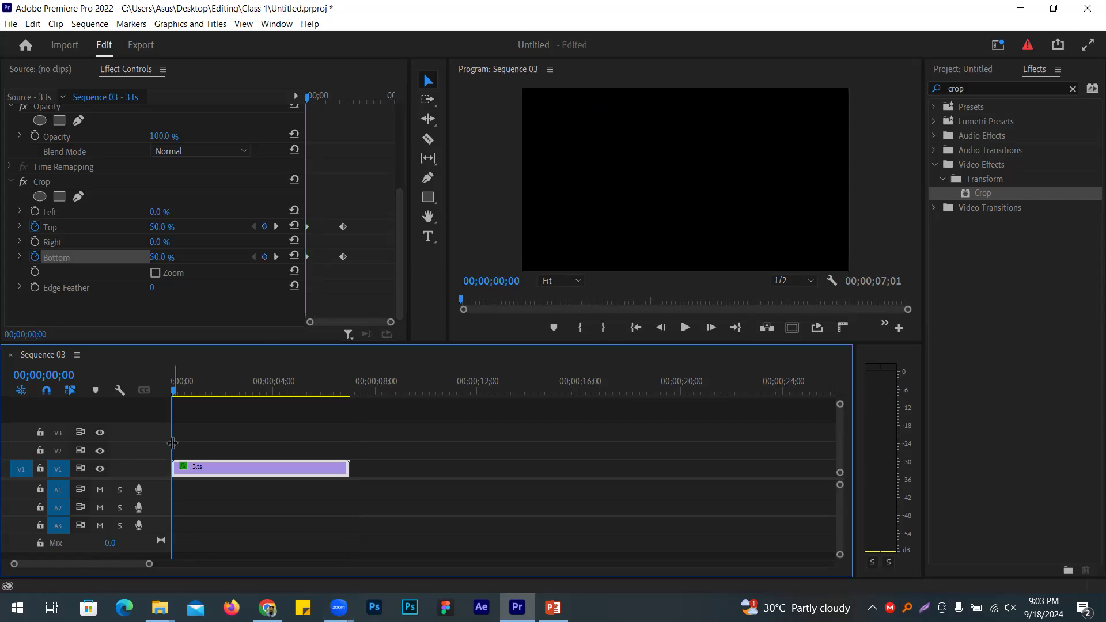
# Step: Scrub through the letterbox reveal, set the Program monitor zoom to 25%, and pick the Pen tool
pyautogui.moveTo(211, 435); pyautogui.dragTo(214, 384)
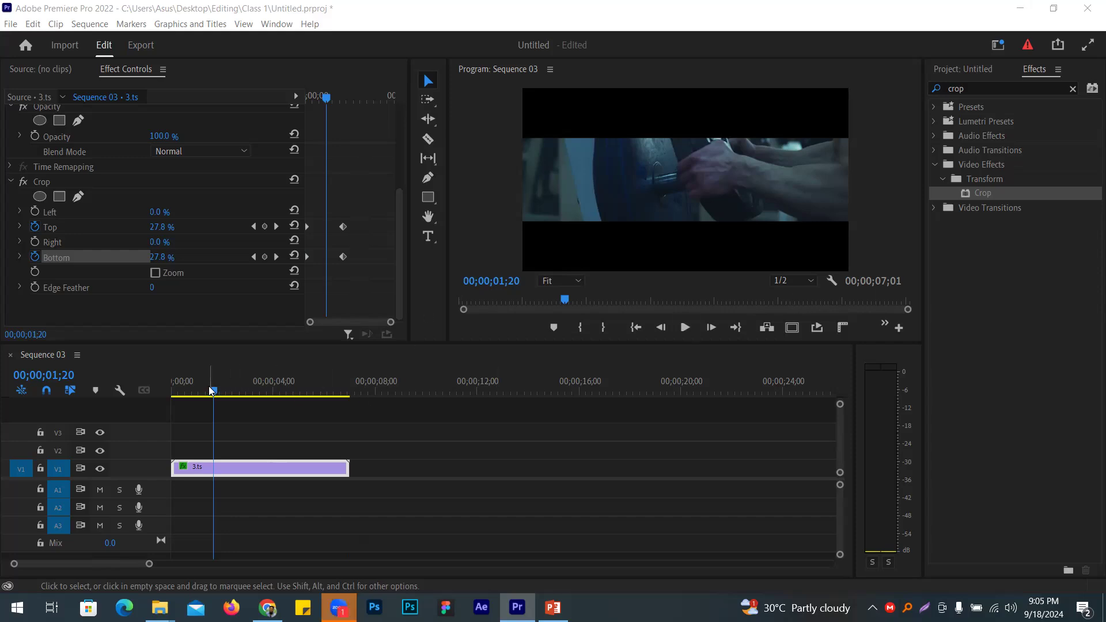
pyautogui.moveTo(212, 389); pyautogui.dragTo(250, 392)
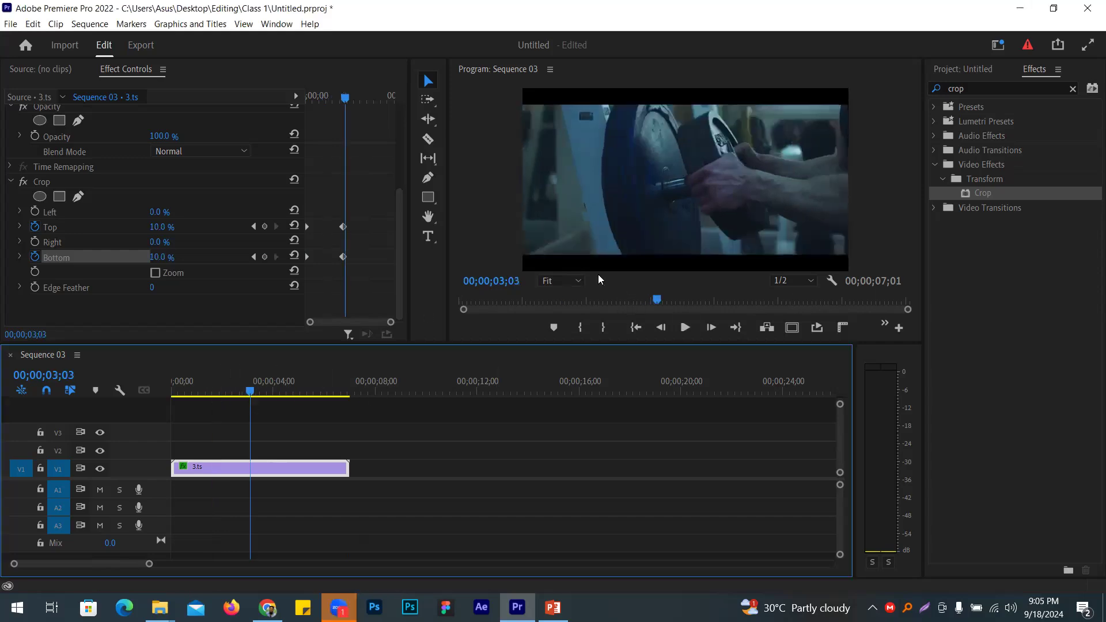
pyautogui.click(561, 281)
pyautogui.click(576, 323)
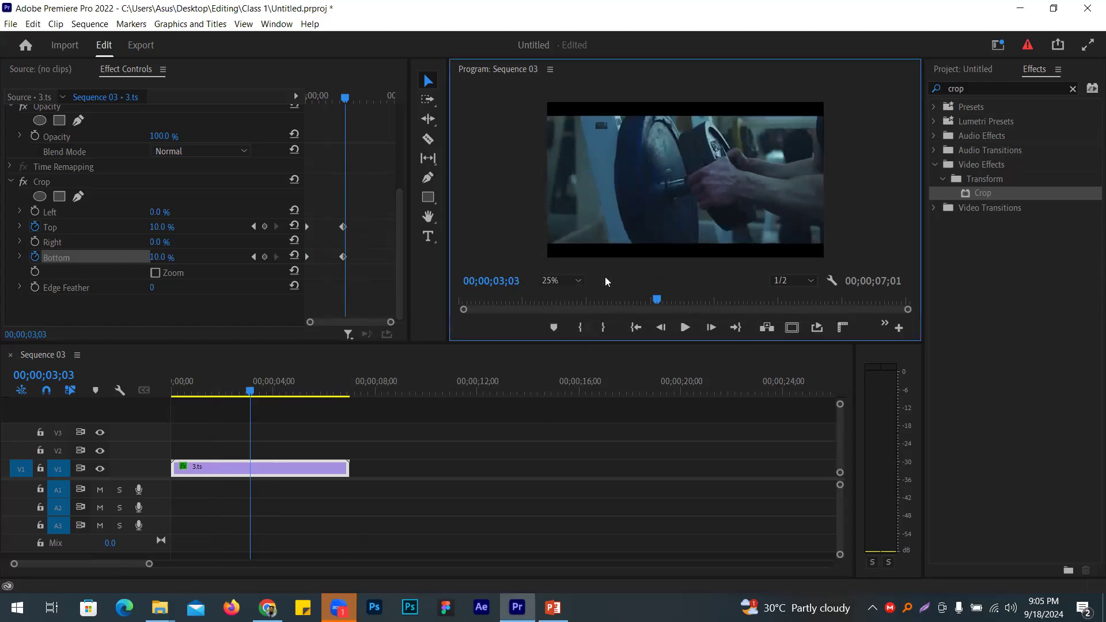
pyautogui.click(427, 178)
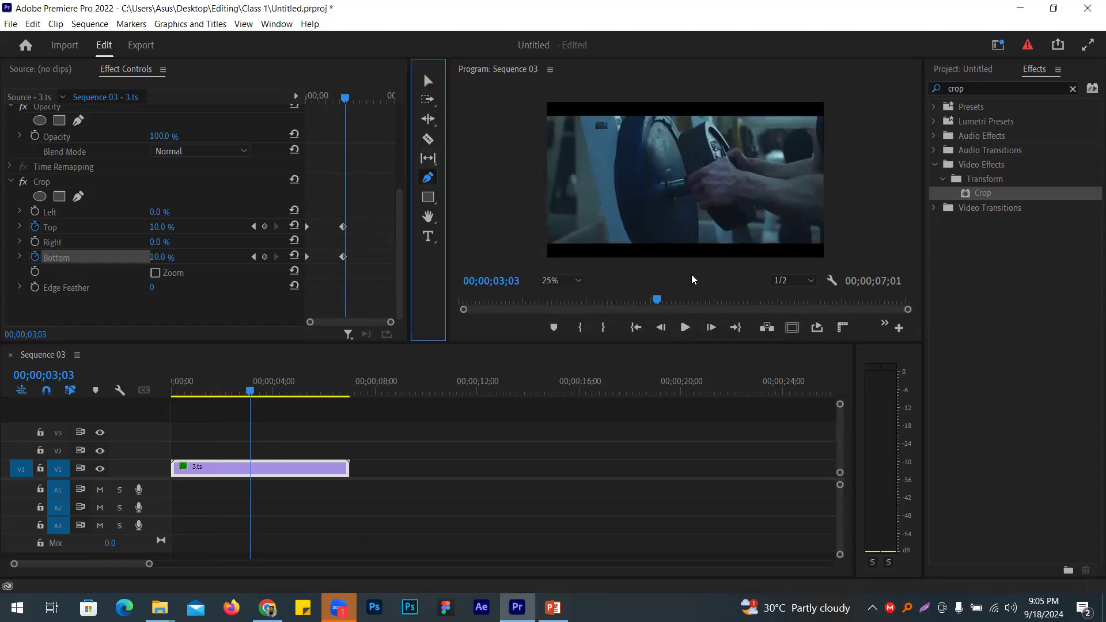
# Step: Draw a vertical line across the frame and give it a white stroke of width 22
pyautogui.click(369, 441)
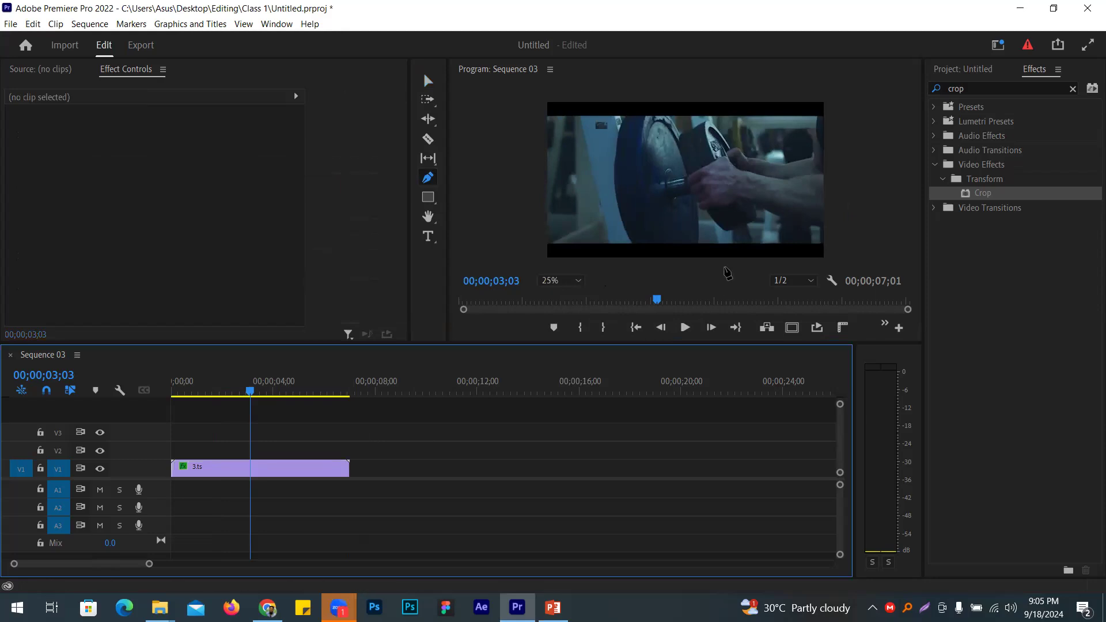
pyautogui.click(683, 267)
pyautogui.click(687, 90)
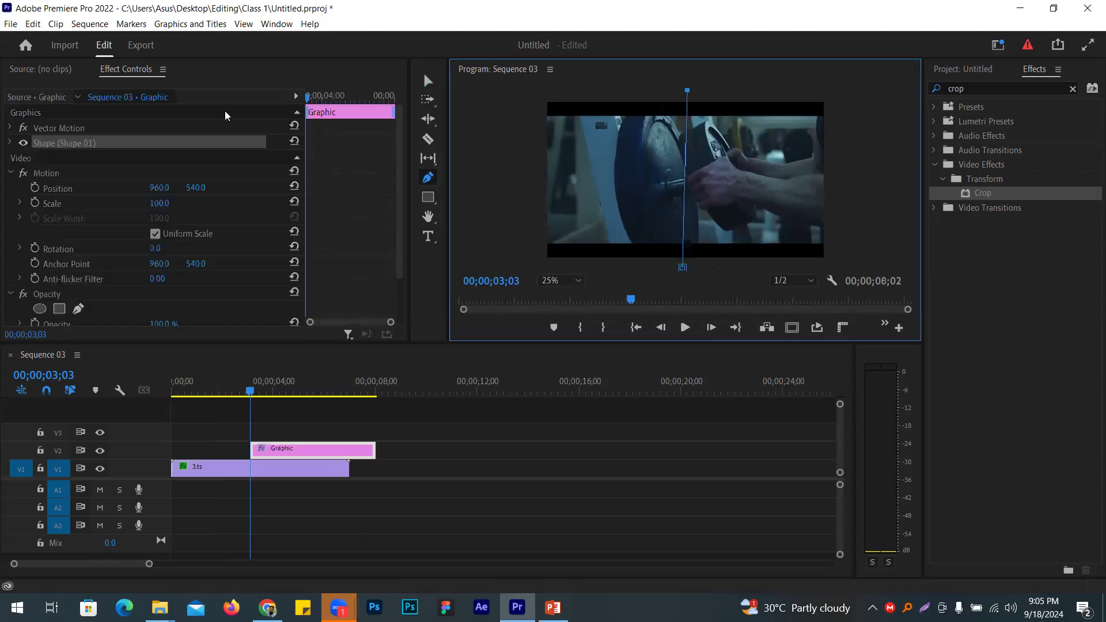
pyautogui.click(11, 142)
pyautogui.click(44, 229)
pyautogui.moveTo(272, 231); pyautogui.dragTo(320, 231)
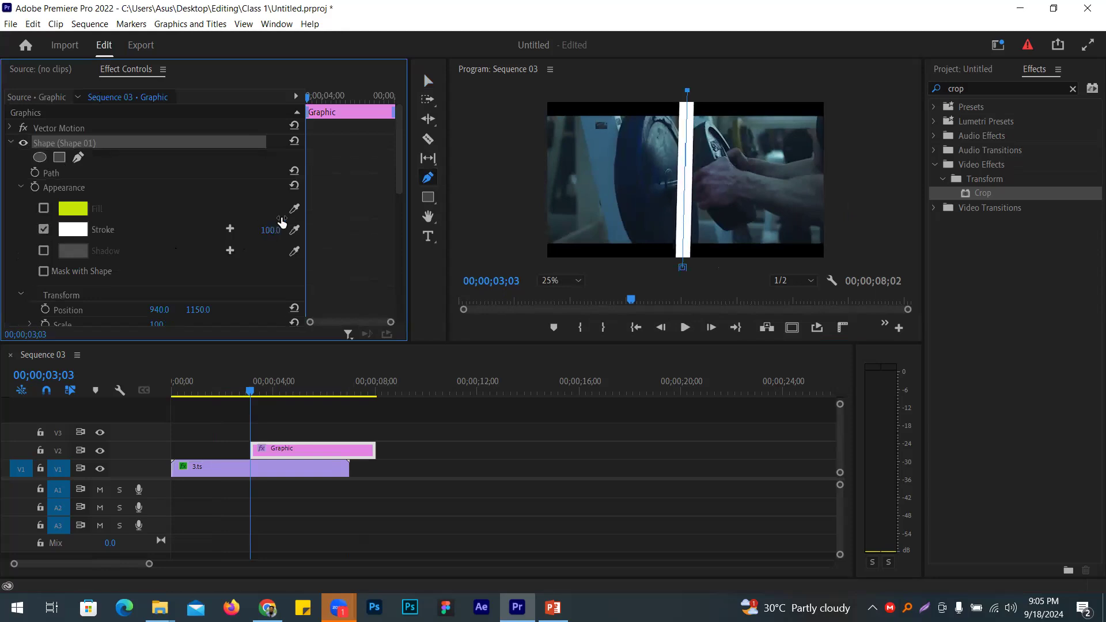
# Step: Draw a second, horizontal line across the frame to complete the cross
pyautogui.click(324, 416)
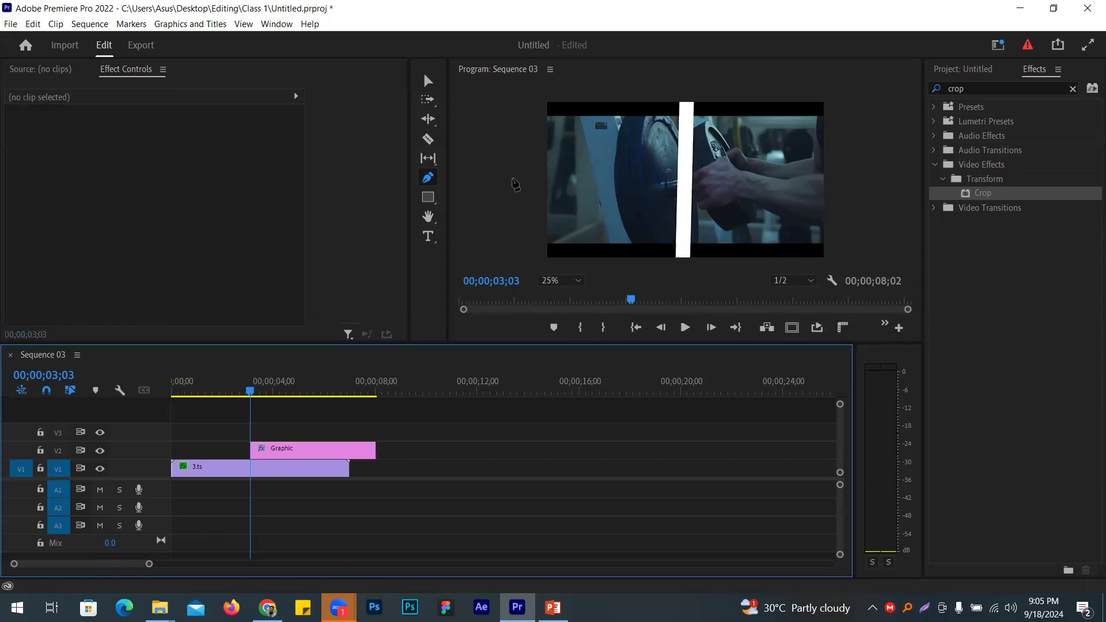
pyautogui.click(510, 186)
pyautogui.click(873, 184)
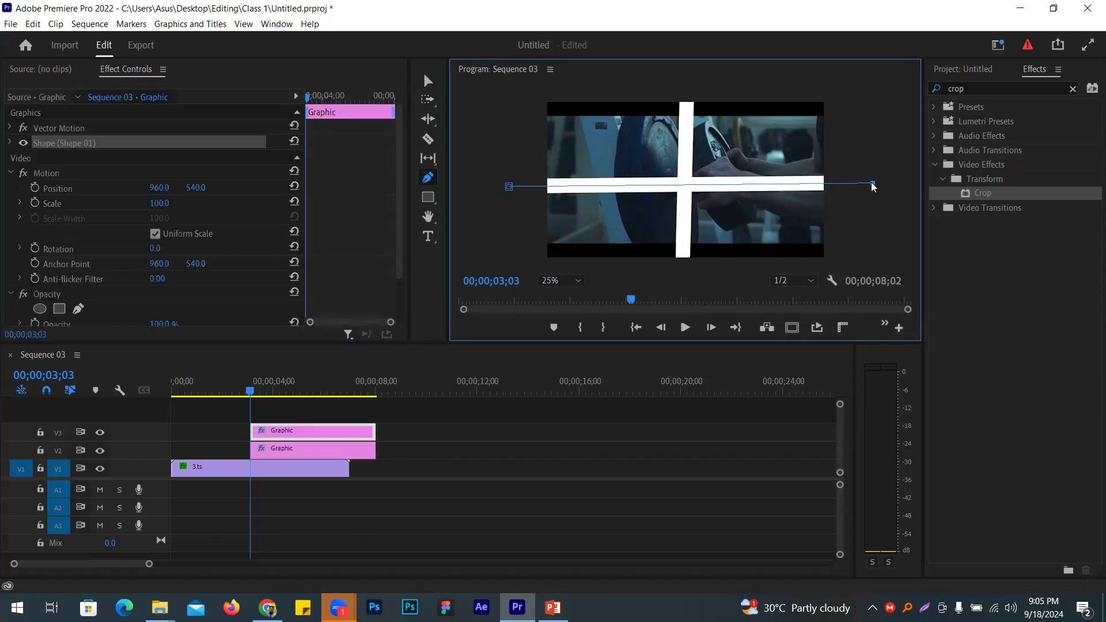
pyautogui.click(428, 80)
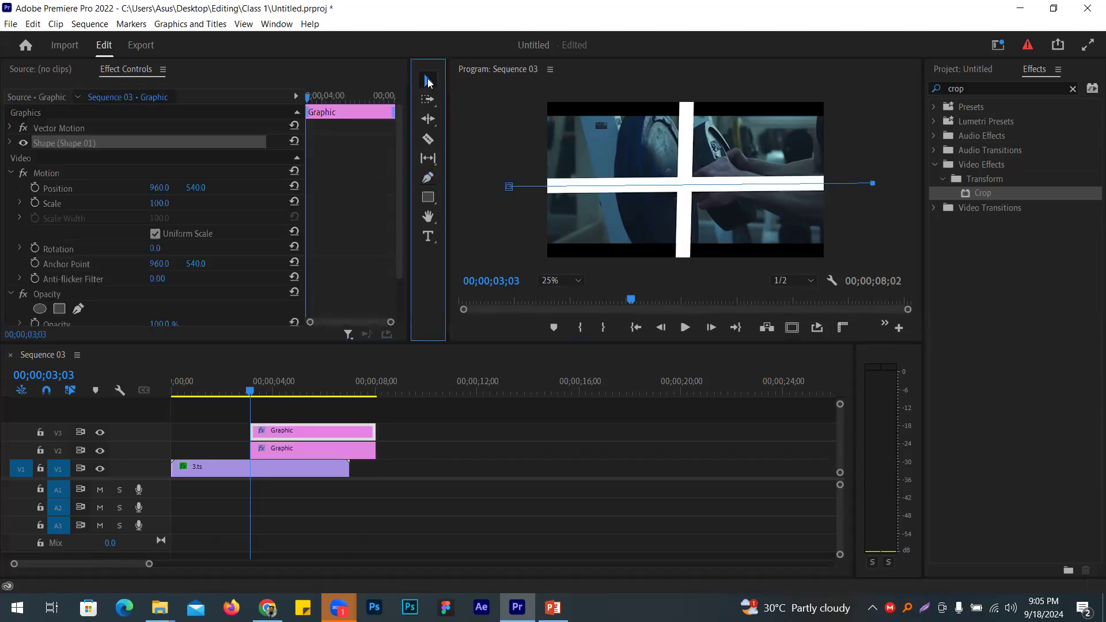
pyautogui.click(483, 124)
# Step: Select the vertical line and check both line graphic clips on V2 and V3
pyautogui.click(685, 136)
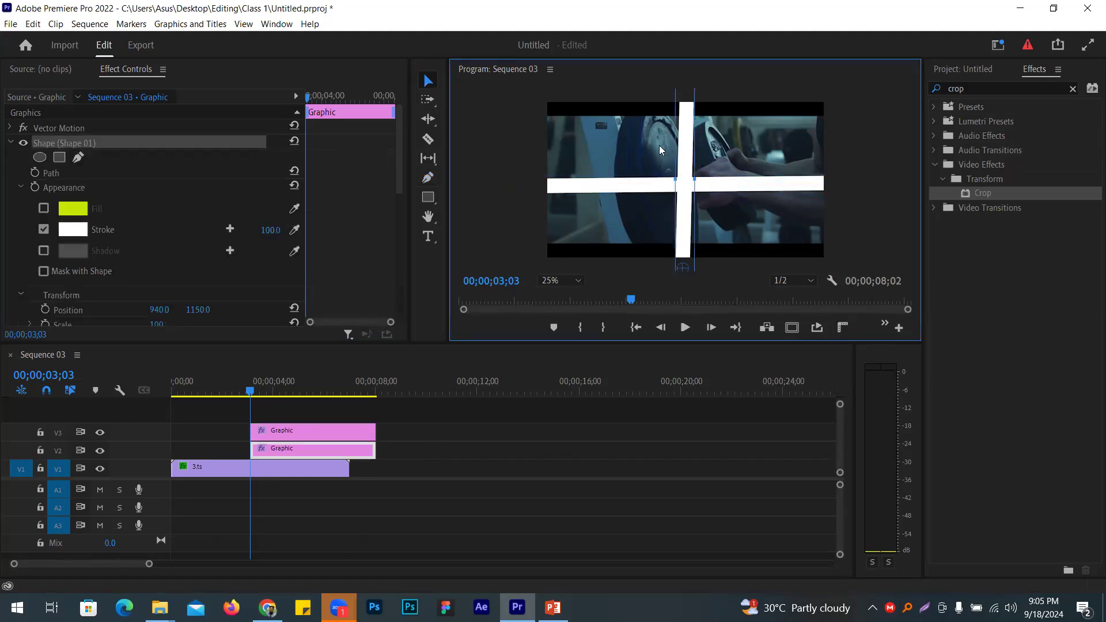
pyautogui.click(298, 456)
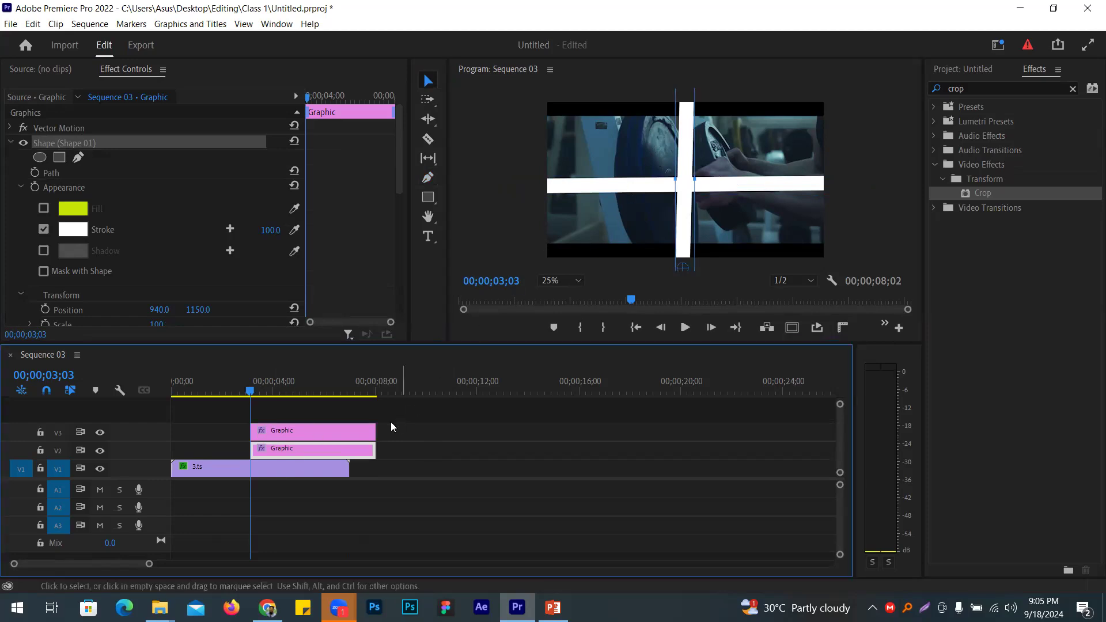
pyautogui.click(356, 432)
pyautogui.click(354, 429)
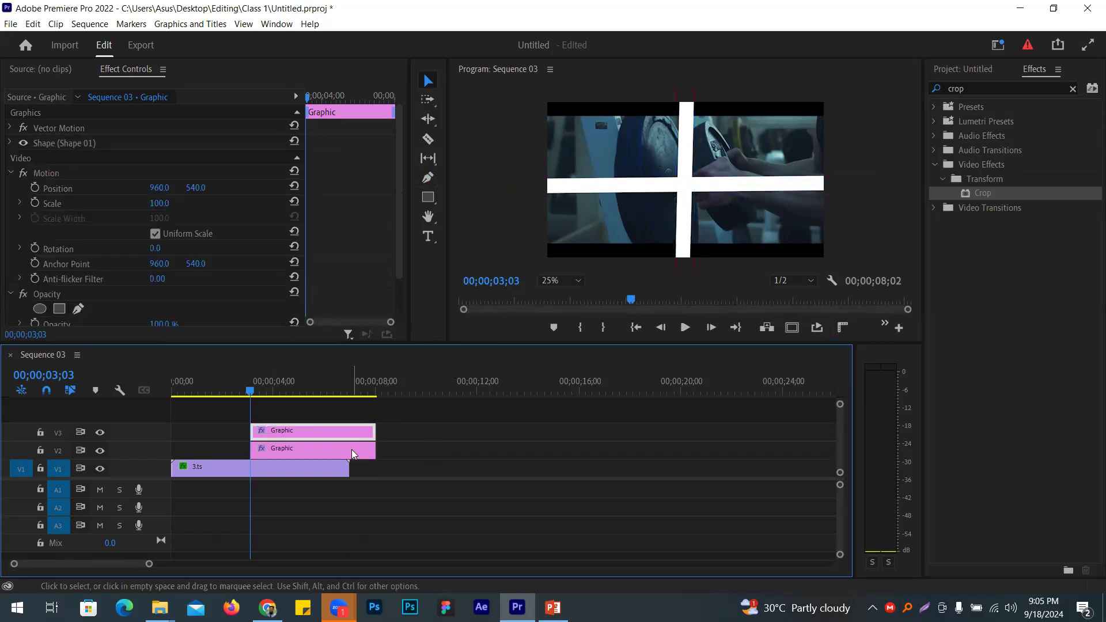
pyautogui.click(353, 451)
pyautogui.click(500, 463)
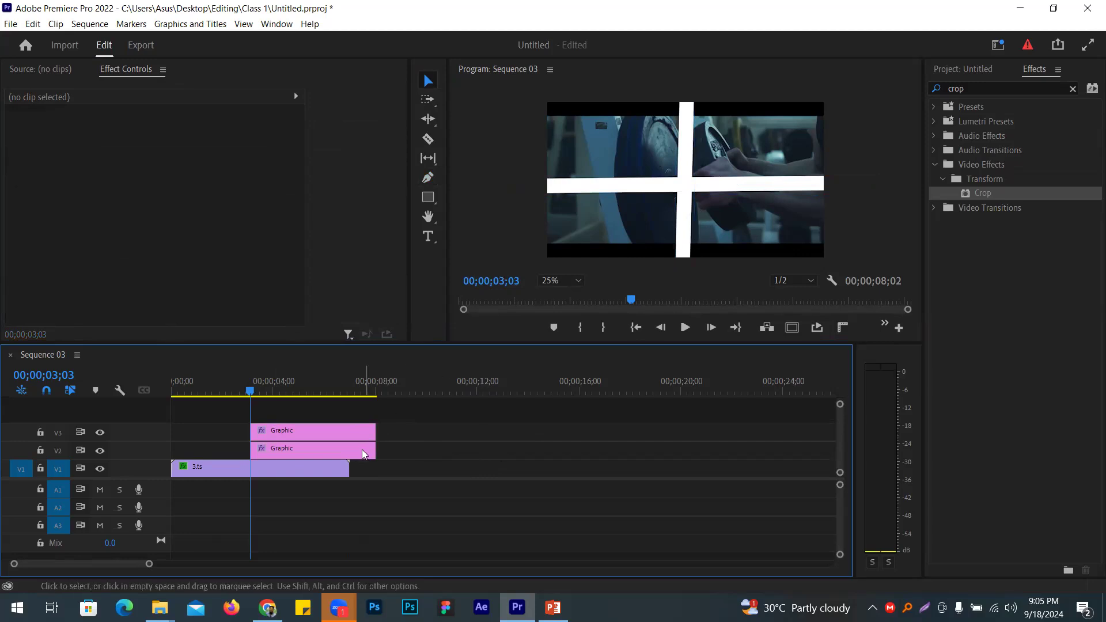
# Step: Thin the vertical bar's stroke width to 58
pyautogui.click(693, 124)
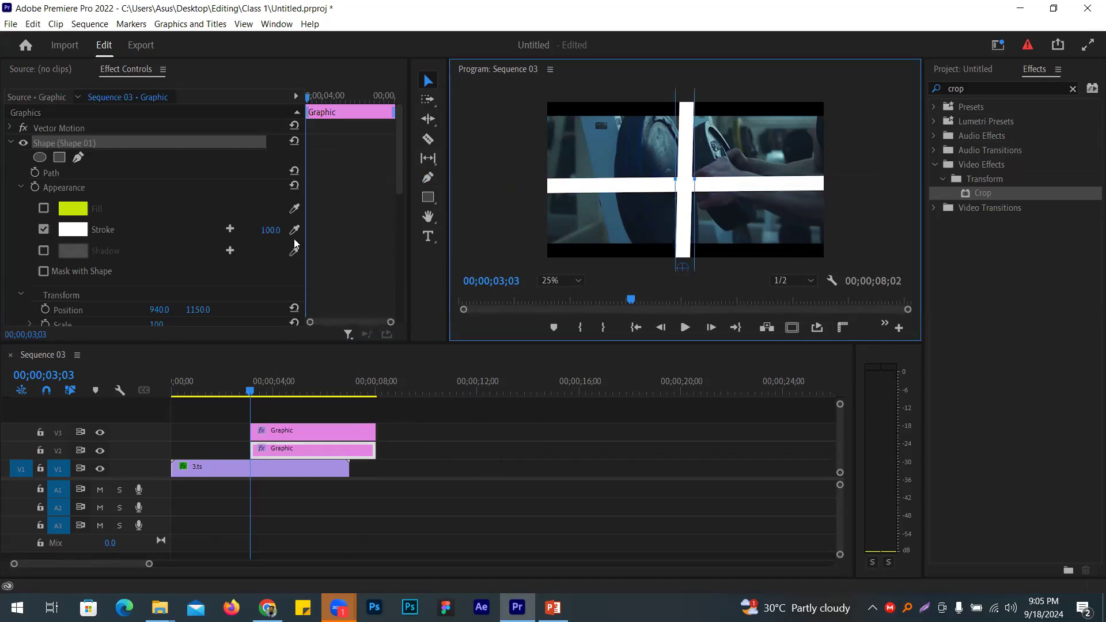
pyautogui.moveTo(271, 230); pyautogui.dragTo(236, 230)
pyautogui.click(505, 172)
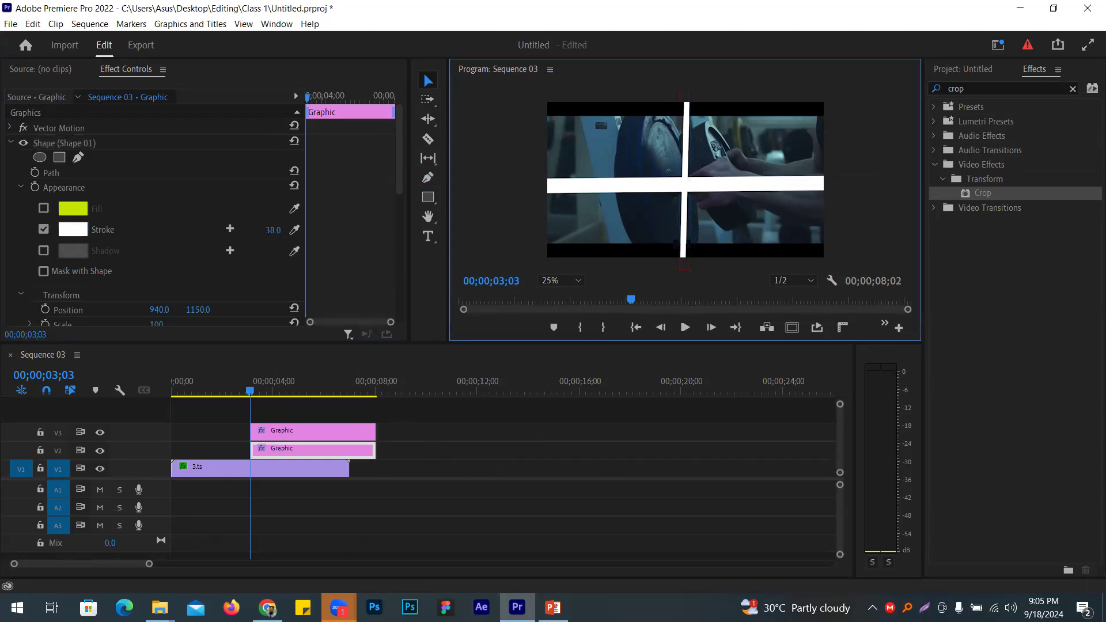
pyautogui.click(339, 608)
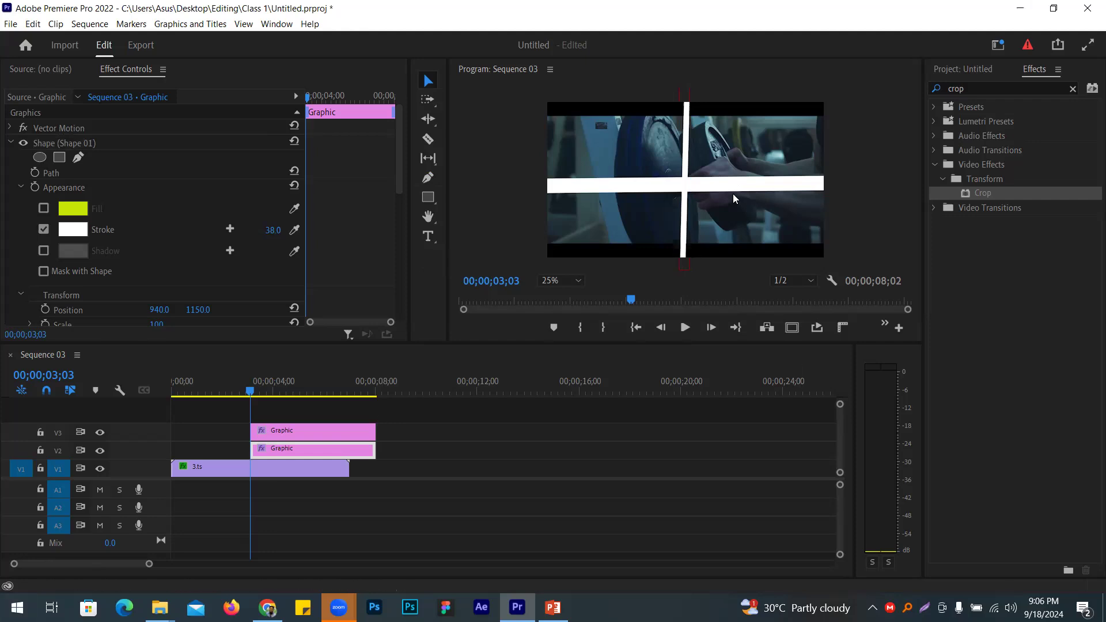
# Step: Fine-tune the vertical bar's stroke width by scrubbing and arrow keys until it reads 29
pyautogui.click(273, 231)
pyautogui.moveTo(273, 231)
pyautogui.mouseDown()
pyautogui.moveTo(308, 231)
pyautogui.moveTo(260, 229)
pyautogui.mouseUp()
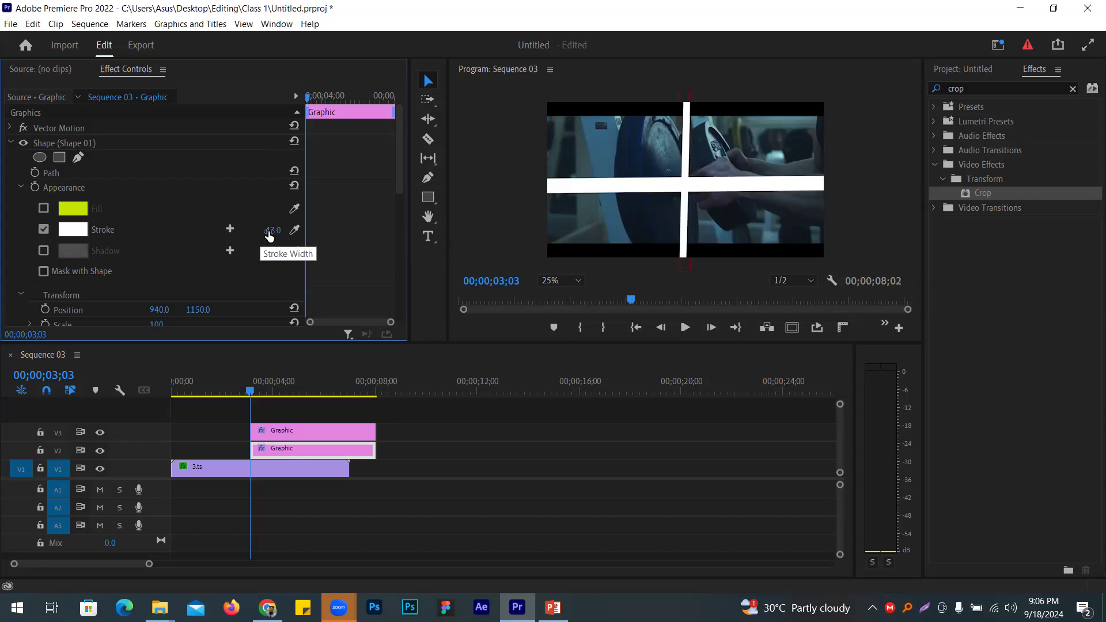
pyautogui.click(269, 231)
pyautogui.press('Up')
pyautogui.press('Up')
pyautogui.press('Up')
pyautogui.press('Up')
pyautogui.press('Up')
pyautogui.press('Up')
pyautogui.press('Up')
pyautogui.press('Up')
pyautogui.press('Up')
pyautogui.press('Up')
pyautogui.press('Up')
pyautogui.press('Up')
pyautogui.press('Up')
pyautogui.press('Up')
pyautogui.press('Up')
pyautogui.press('Up')
pyautogui.press('Up')
pyautogui.press('Up')
pyautogui.press('Up')
pyautogui.press('Up')
pyautogui.press('Down')
pyautogui.press('Down')
pyautogui.press('Down')
pyautogui.press('Down')
pyautogui.press('Down')
pyautogui.press('Down')
pyautogui.press('Down')
pyautogui.press('Down')
pyautogui.press('Down')
pyautogui.press('Down')
pyautogui.press('Down')
pyautogui.press('Down')
pyautogui.press('Down')
pyautogui.press('Down')
pyautogui.press('Down')
pyautogui.press('Down')
pyautogui.press('Down')
pyautogui.press('Down')
pyautogui.press('Down')
pyautogui.press('Down')
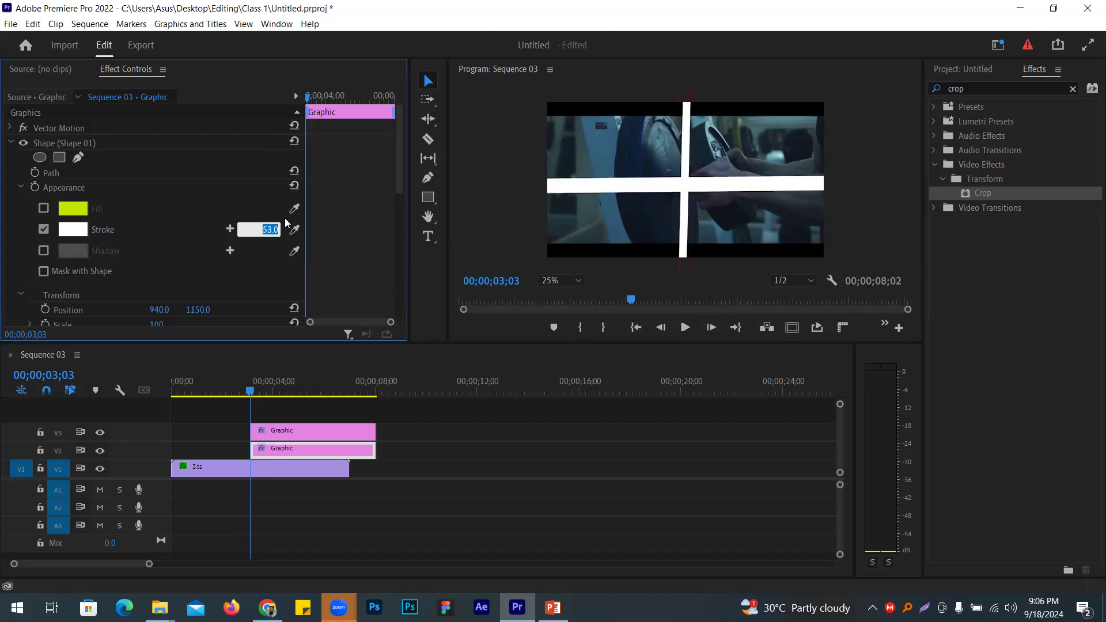
pyautogui.press('Return')
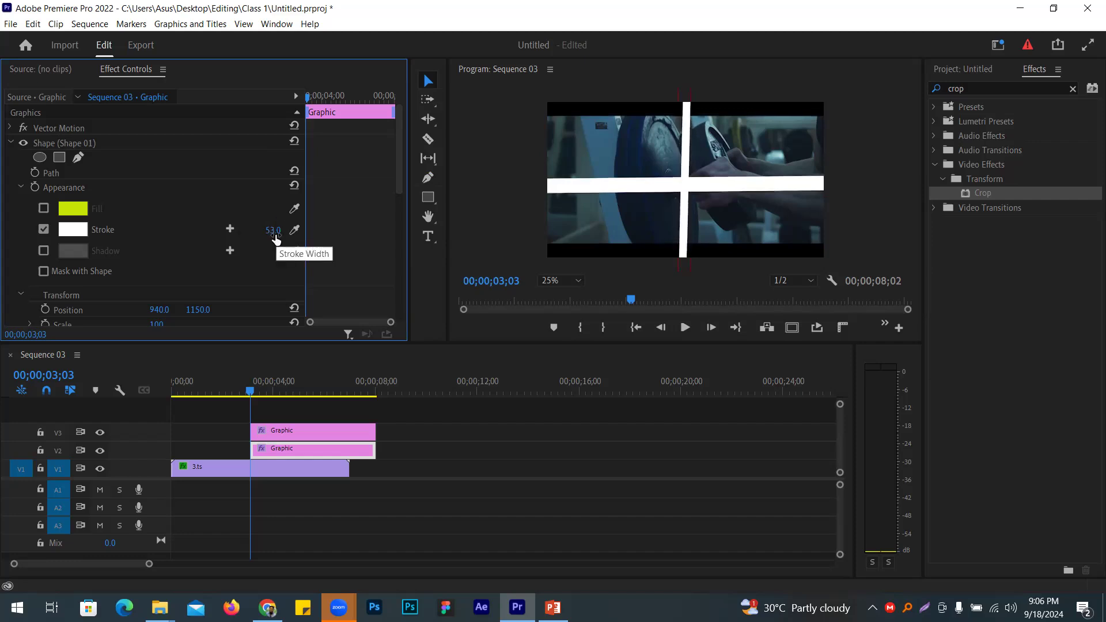
pyautogui.moveTo(273, 230)
pyautogui.mouseDown()
pyautogui.moveTo(254, 230)
pyautogui.moveTo(288, 229)
pyautogui.moveTo(259, 230)
pyautogui.mouseUp()
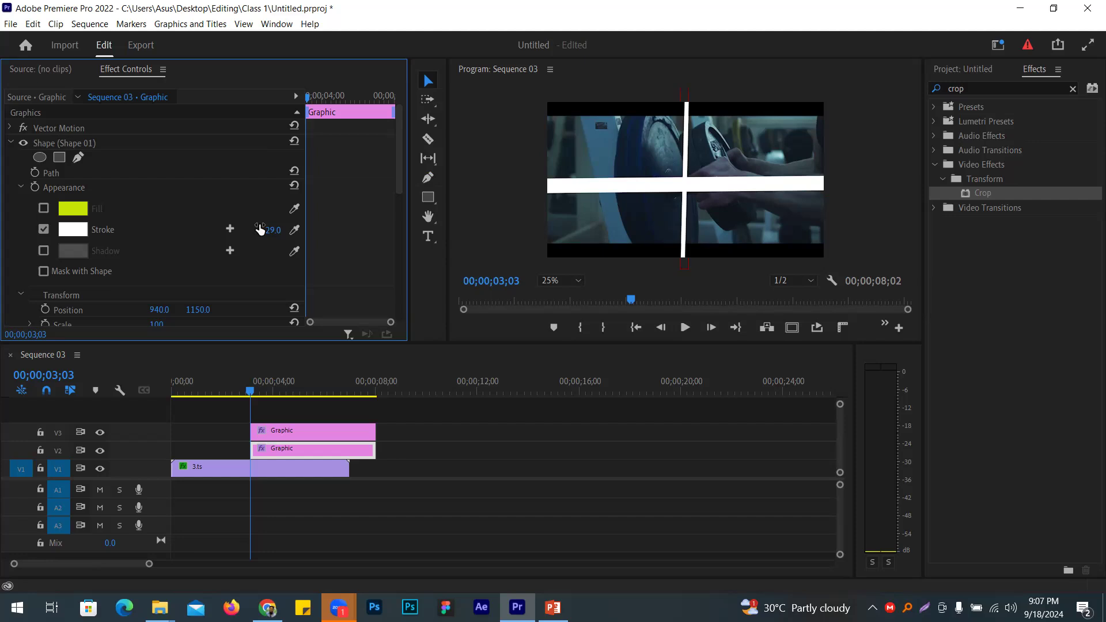
# Step: Ripple-delete the gap before the graphics and select the clip and its two graphics
pyautogui.rightClick(206, 432)
pyautogui.click(225, 438)
pyautogui.click(258, 465)
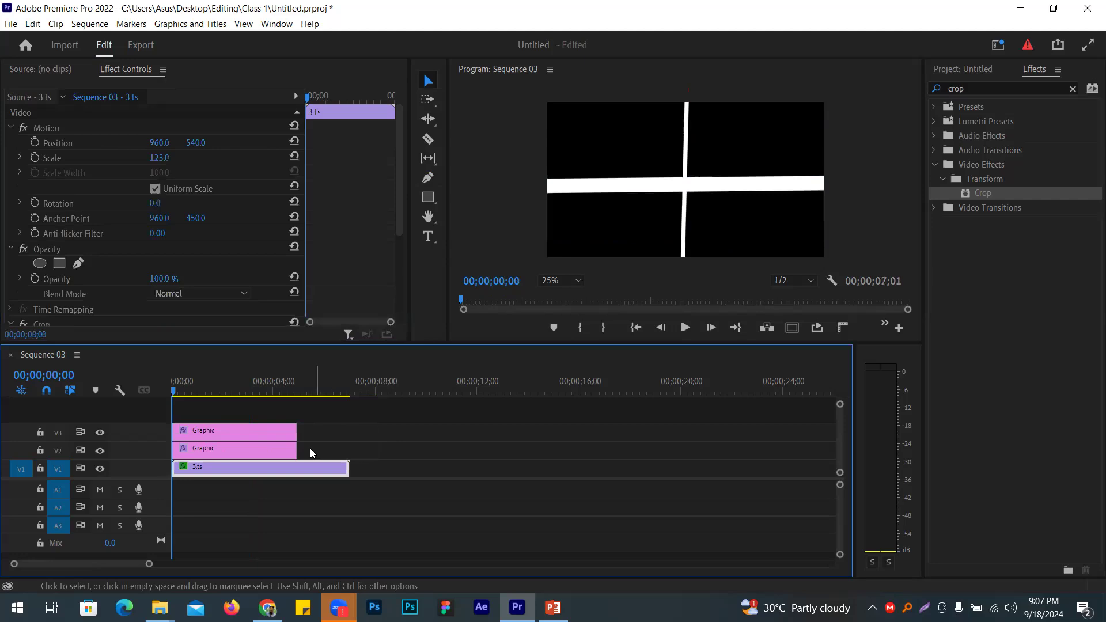
pyautogui.moveTo(321, 418); pyautogui.dragTo(225, 429)
pyautogui.click(238, 482)
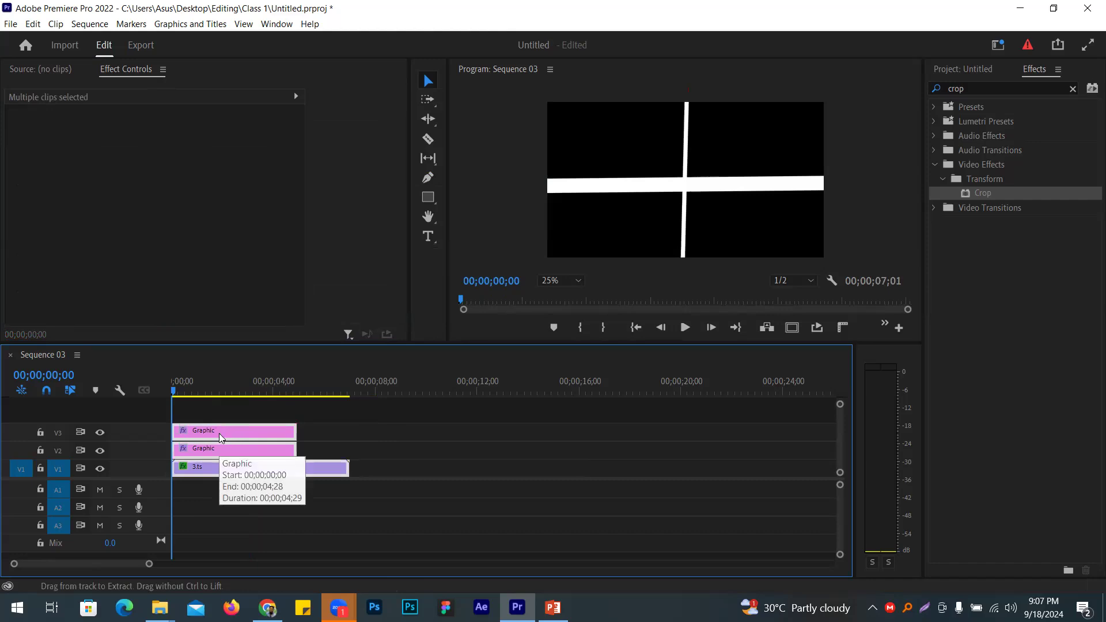
# Step: Paste a copy of the clip group after the first and close the V1 gap
pyautogui.click(517, 393)
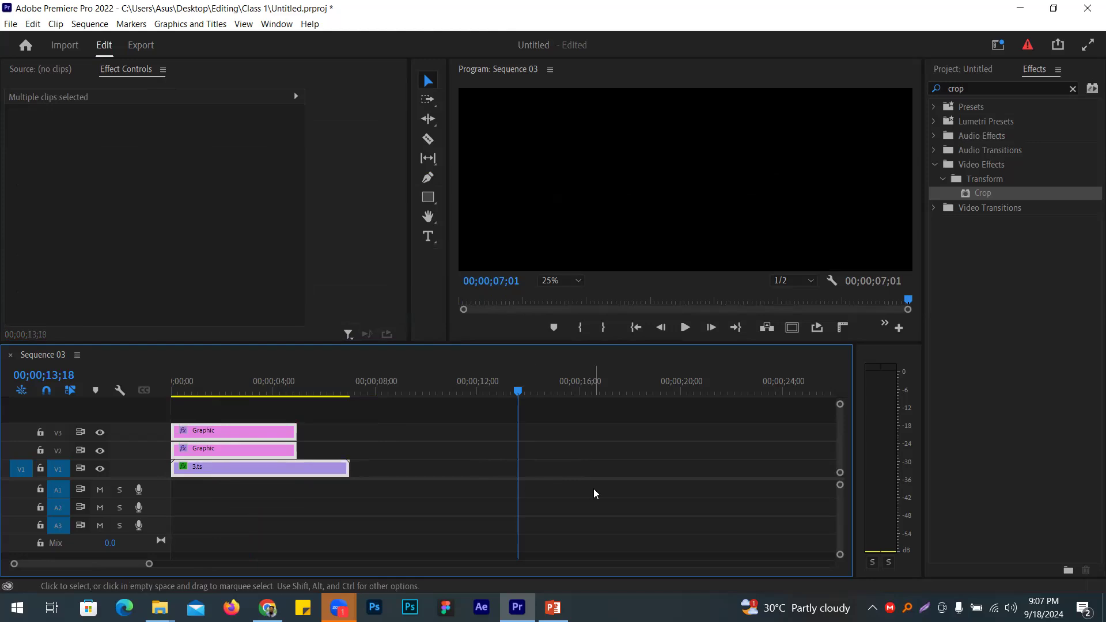
pyautogui.hotkey('ctrl', 'v')
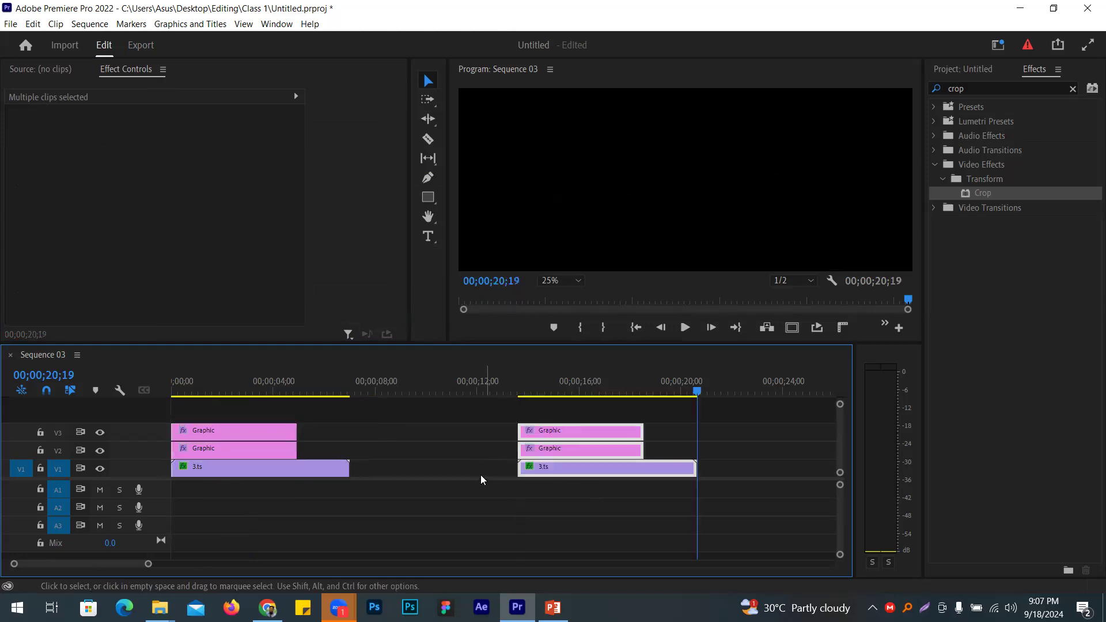
pyautogui.rightClick(481, 469)
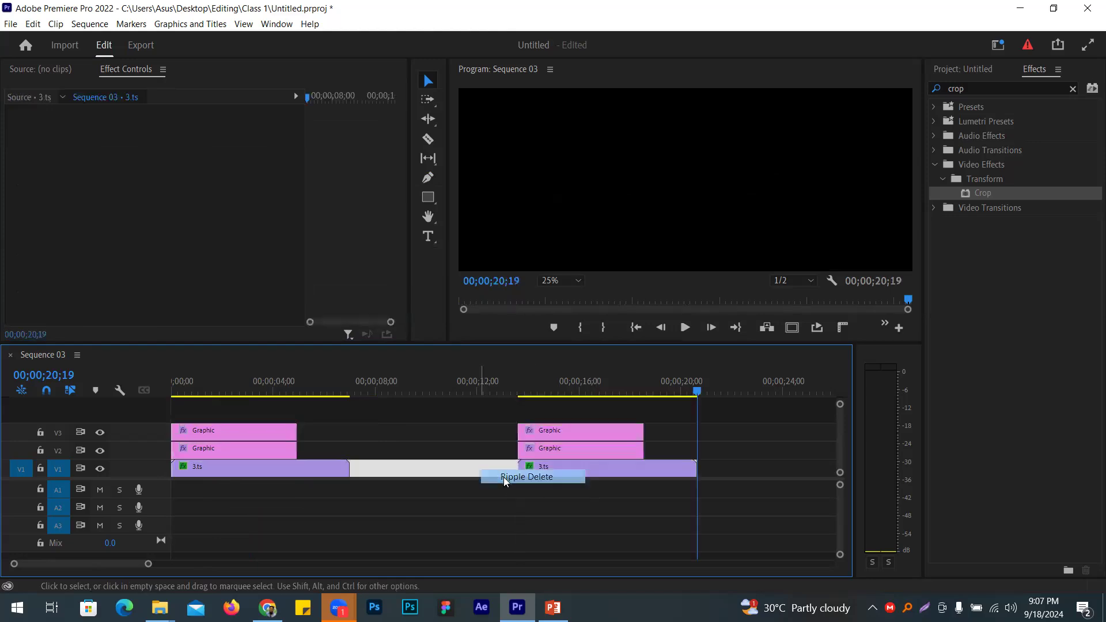
pyautogui.click(505, 477)
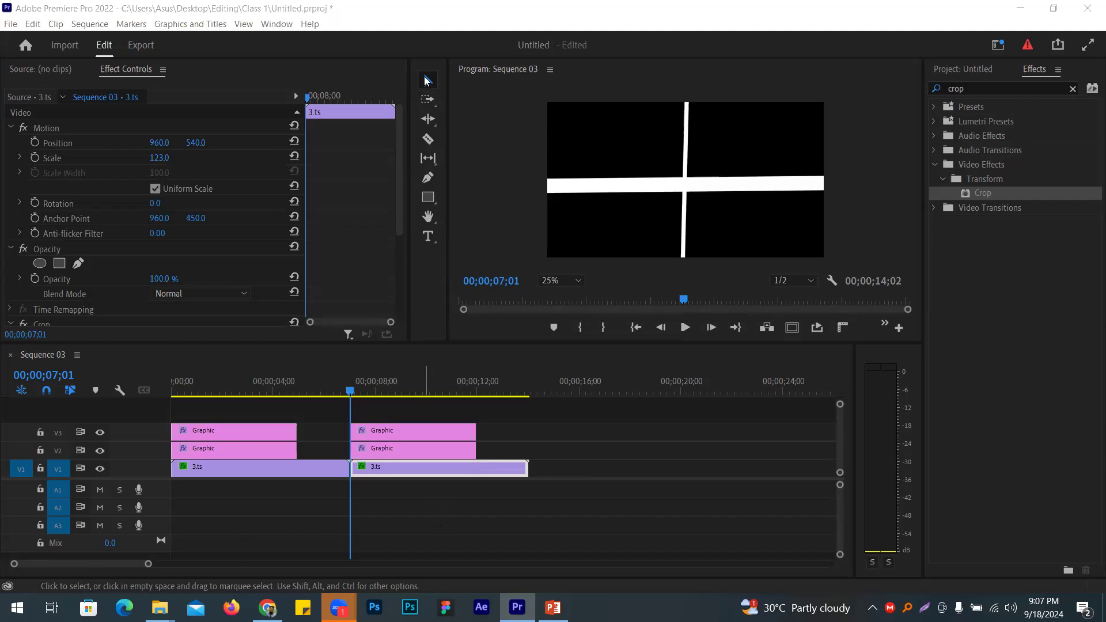
# Step: Paste a third copy at the end and close its V1 gap
pyautogui.moveTo(432, 499); pyautogui.dragTo(404, 414)
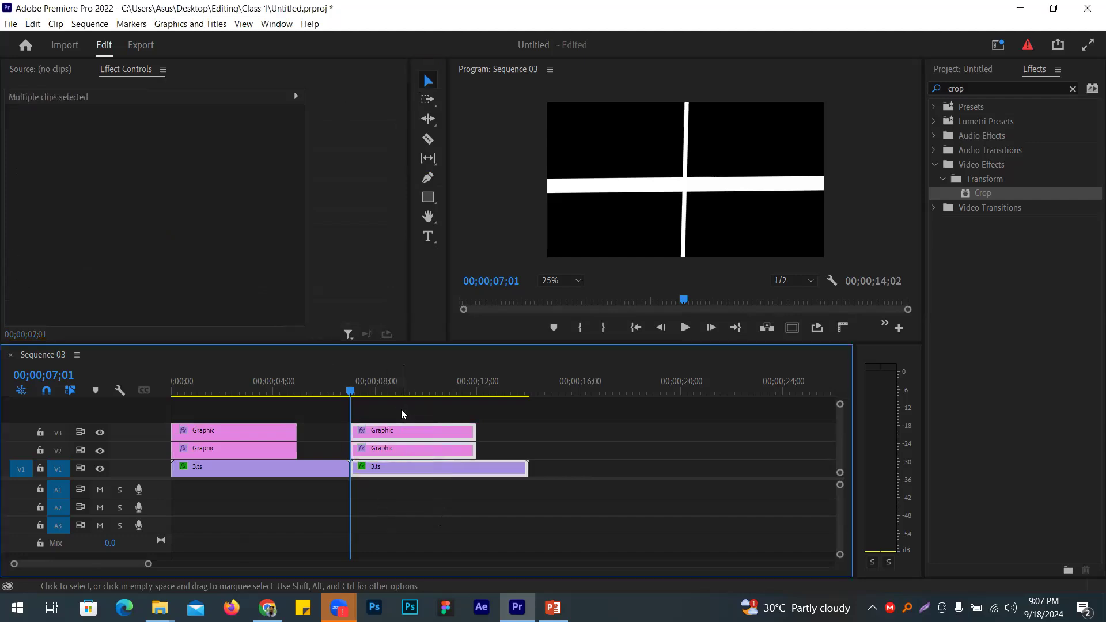
pyautogui.click(643, 388)
pyautogui.hotkey('ctrl', 'v')
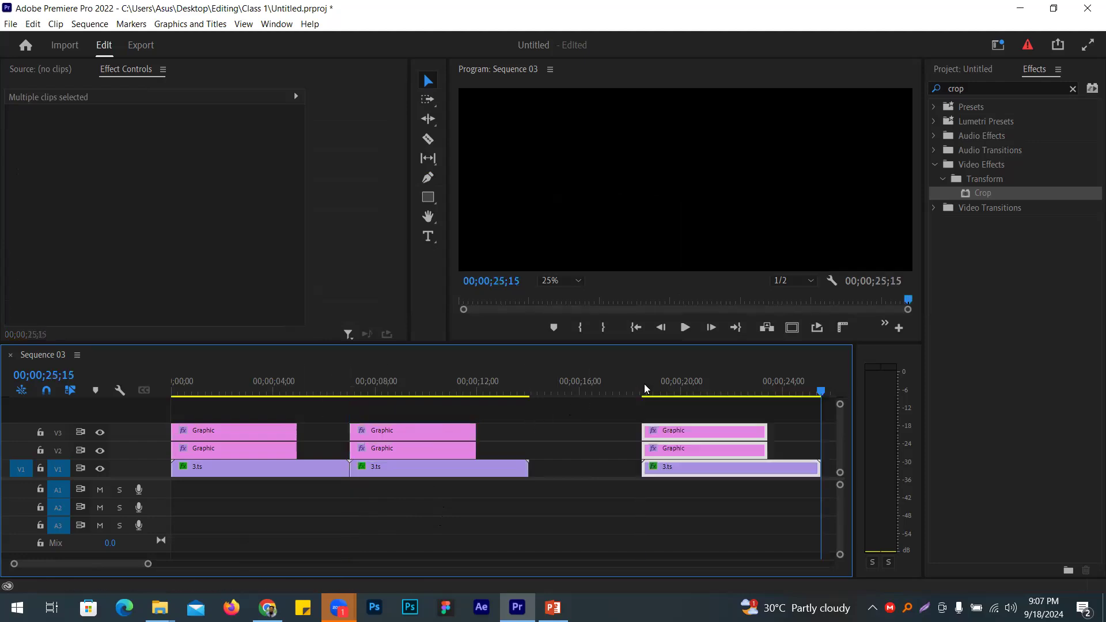
pyautogui.rightClick(624, 469)
pyautogui.click(663, 473)
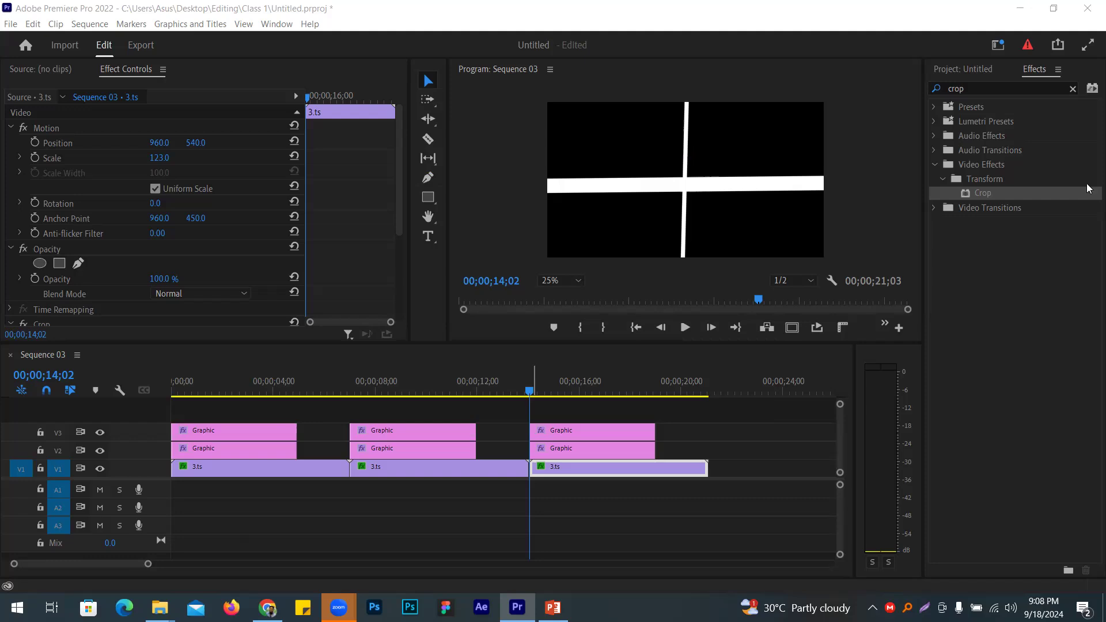
# Step: Delete all six Graphic clips and go to the first 3.ts clip's 03;00 crop keyframe
pyautogui.moveTo(711, 419); pyautogui.dragTo(225, 456)
pyautogui.press('Delete')
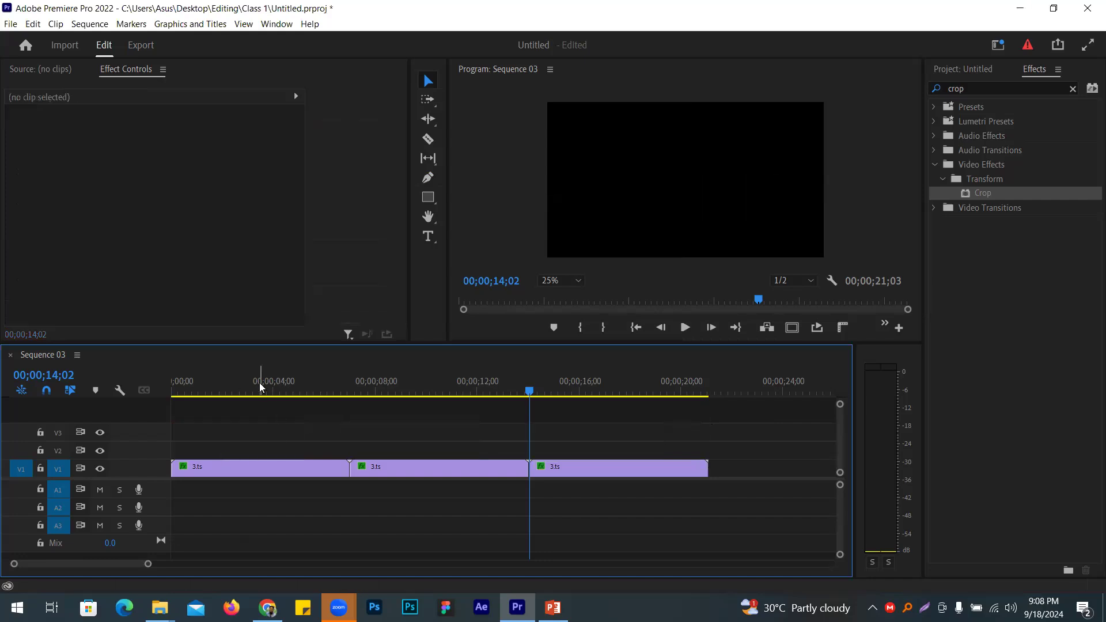
pyautogui.click(259, 387)
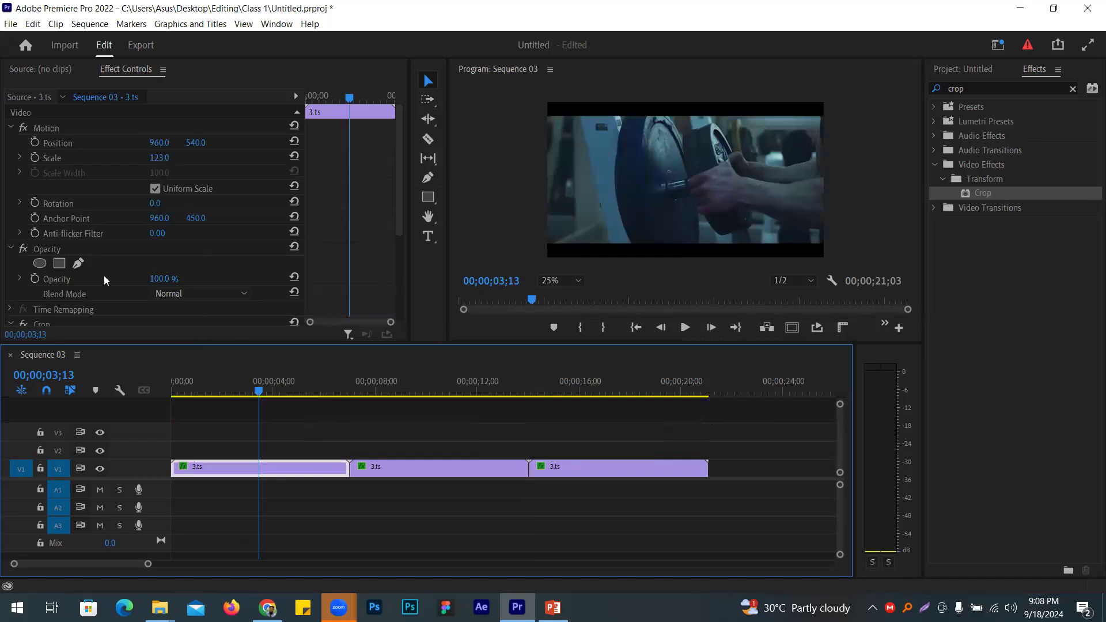
pyautogui.scroll(-1, 393, 175)
pyautogui.scroll(-3, 392, 175)
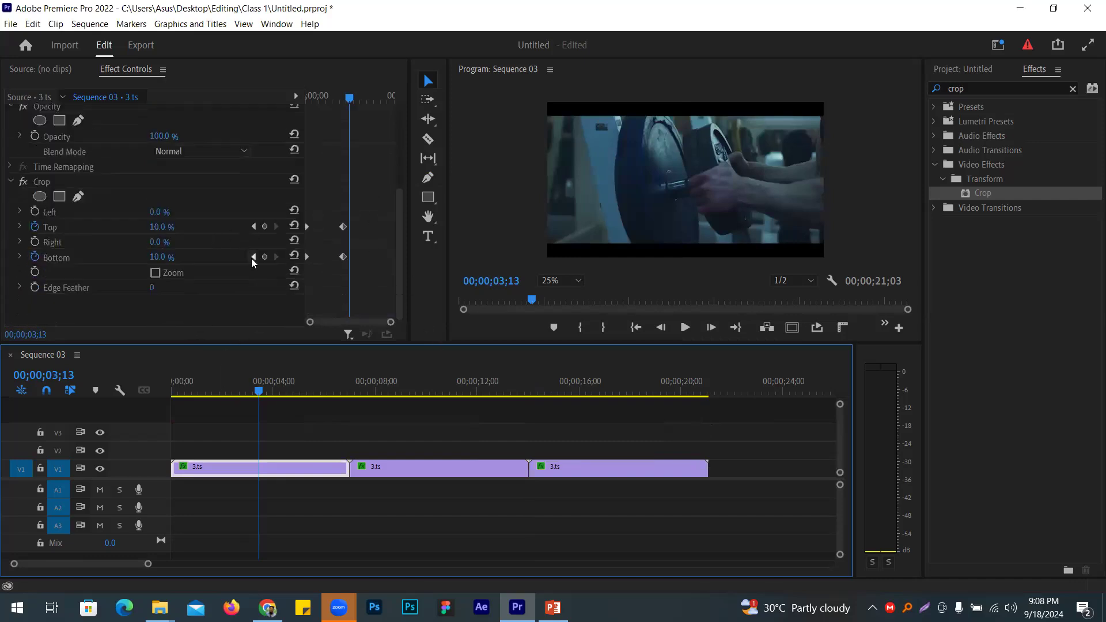
pyautogui.click(253, 257)
# Step: Set Crop Bottom and Top to 20% and return to the sequence start
pyautogui.click(170, 255)
pyautogui.write('20')
pyautogui.press('Return')
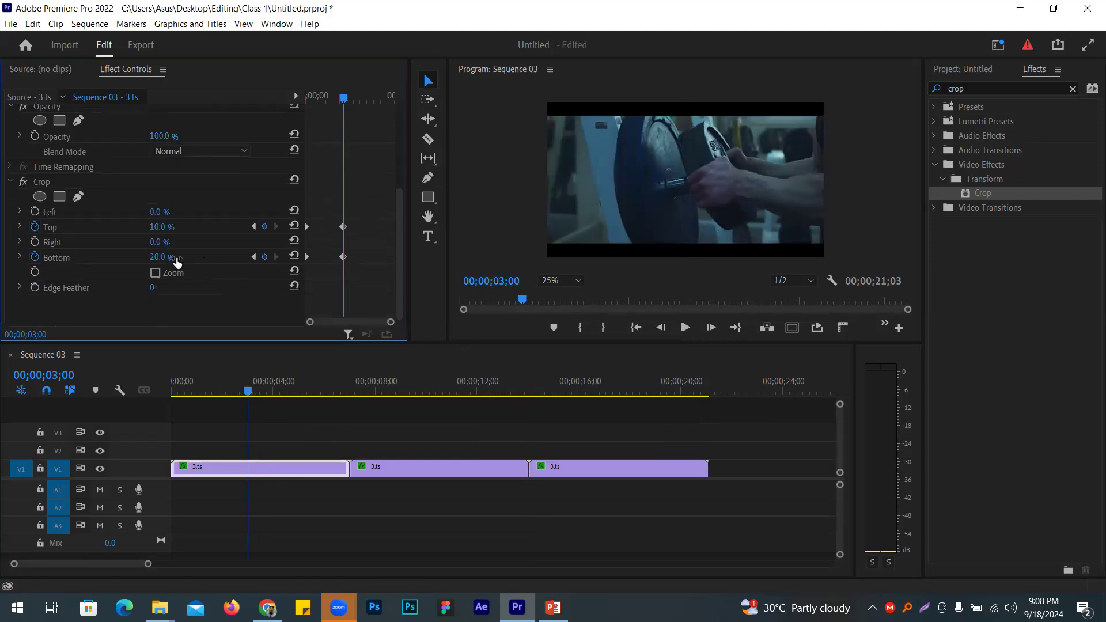
pyautogui.click(165, 227)
pyautogui.write('20')
pyautogui.press('Return')
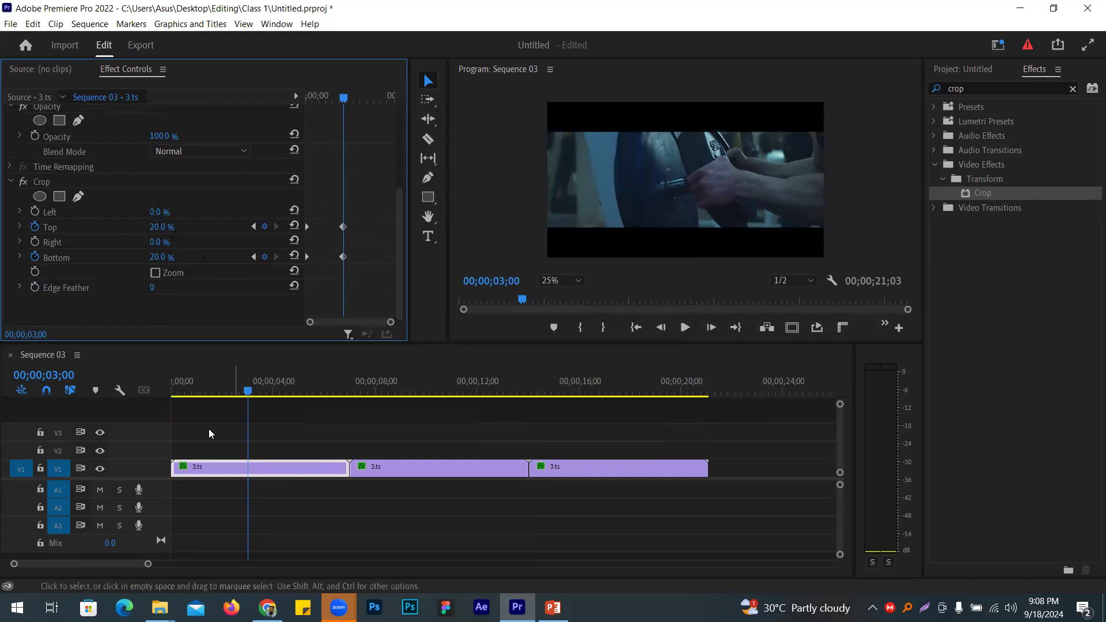
pyautogui.click(144, 428)
pyautogui.press('Home')
# Step: Search Google Images for 'youtube logo' in a new Chrome tab
pyautogui.click(268, 607)
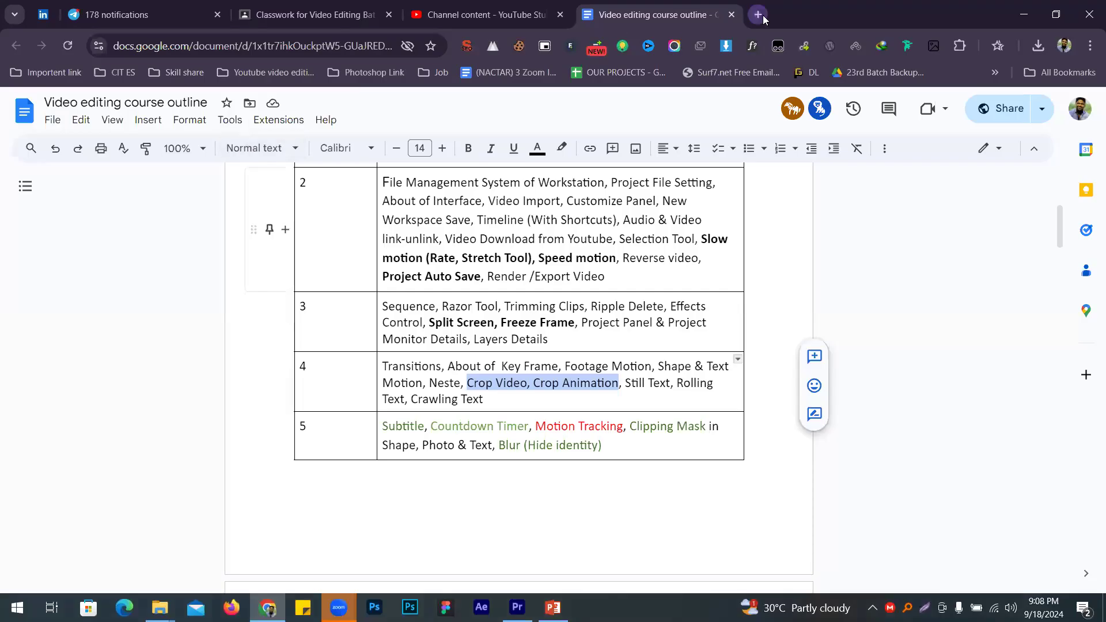
pyautogui.click(758, 14)
pyautogui.write('youtube l')
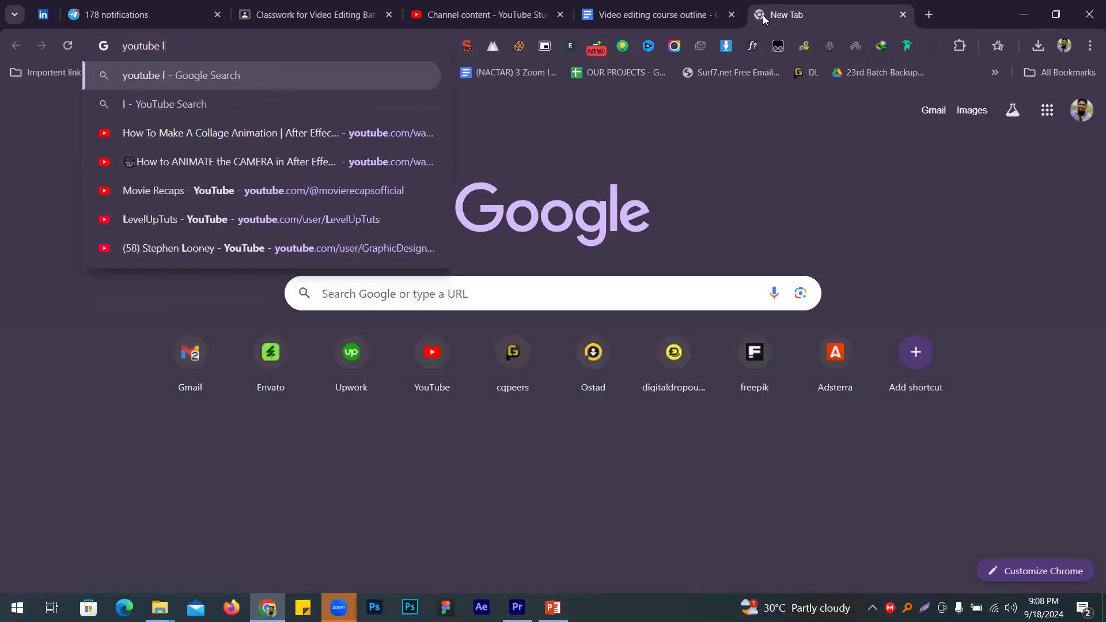
pyautogui.write('ogo')
pyautogui.press('Return')
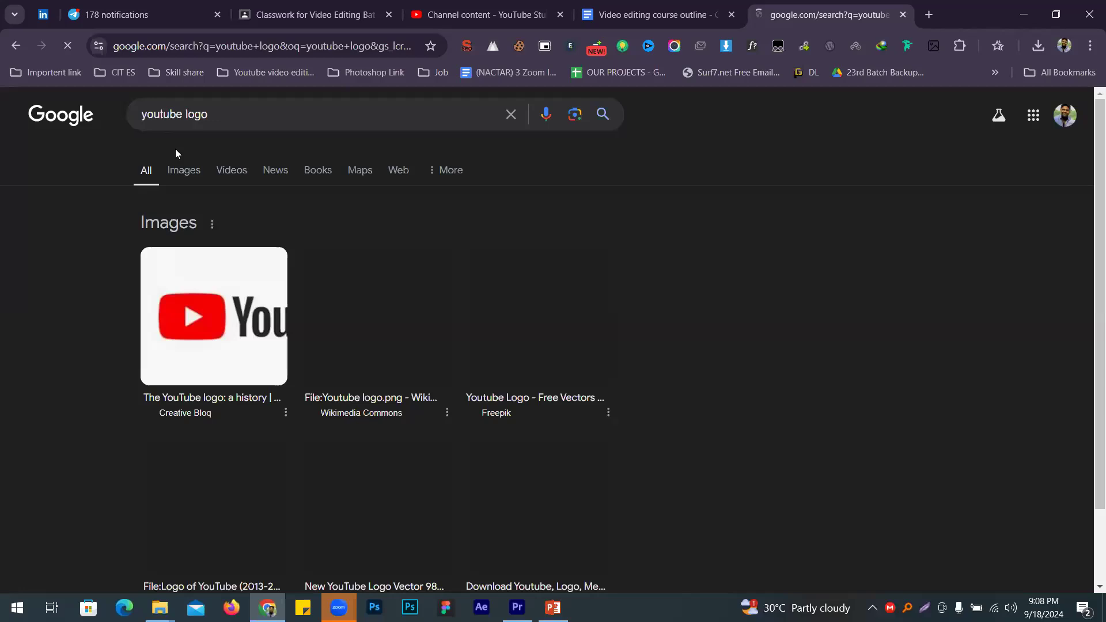
pyautogui.click(207, 183)
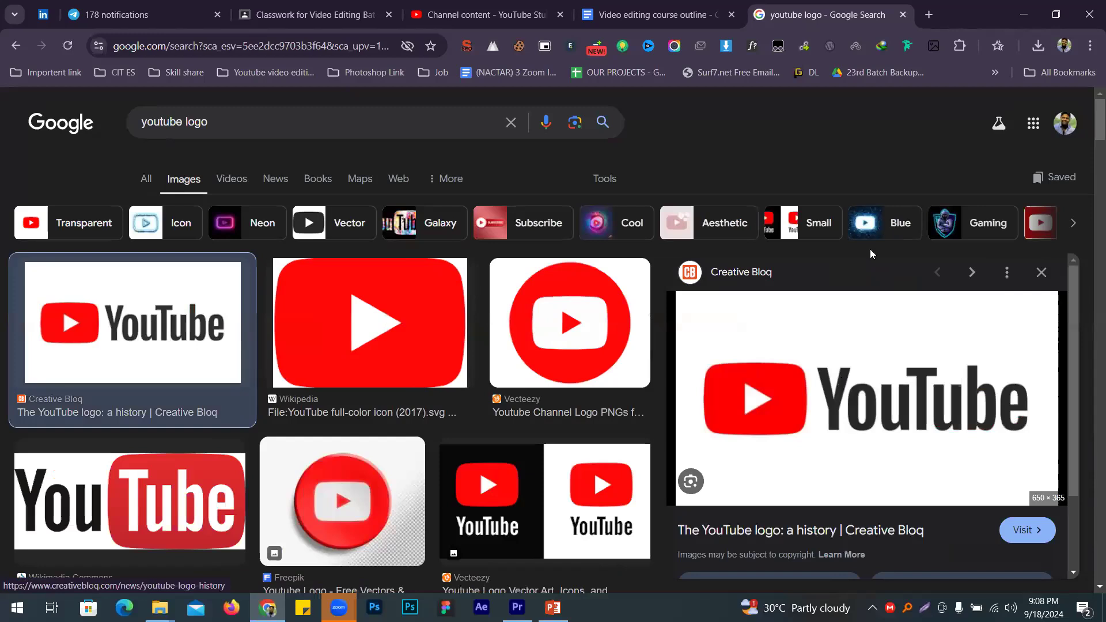
# Step: Save the Creative Bloq YouTube logo as a JPG to the Shoe folder
pyautogui.rightClick(839, 385)
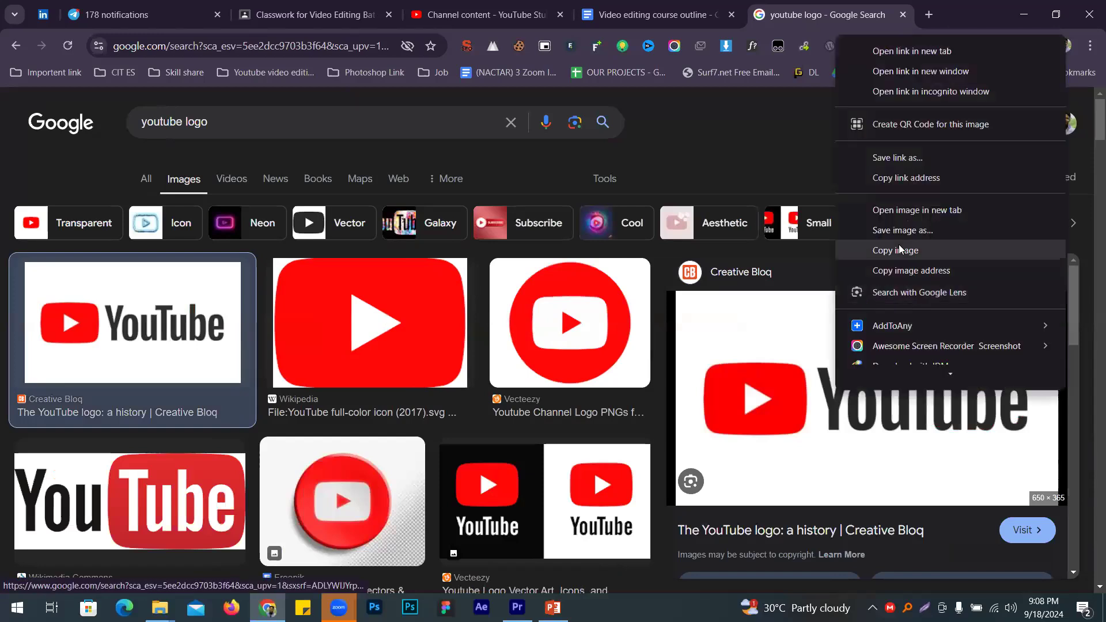
pyautogui.scroll(-2, 916, 277)
pyautogui.moveTo(906, 344)
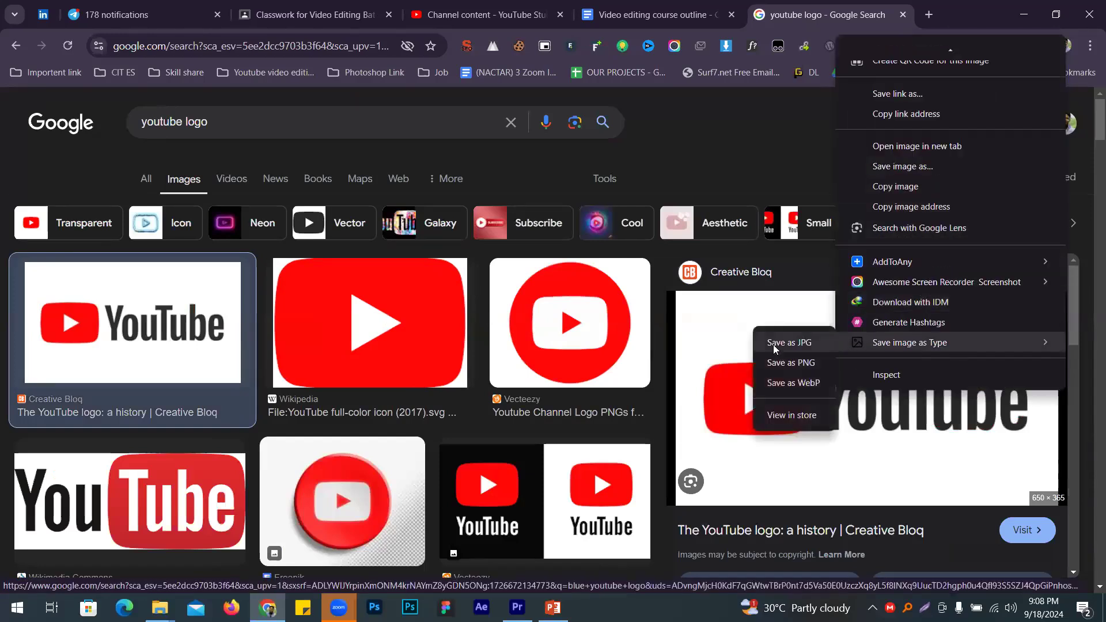
pyautogui.click(775, 344)
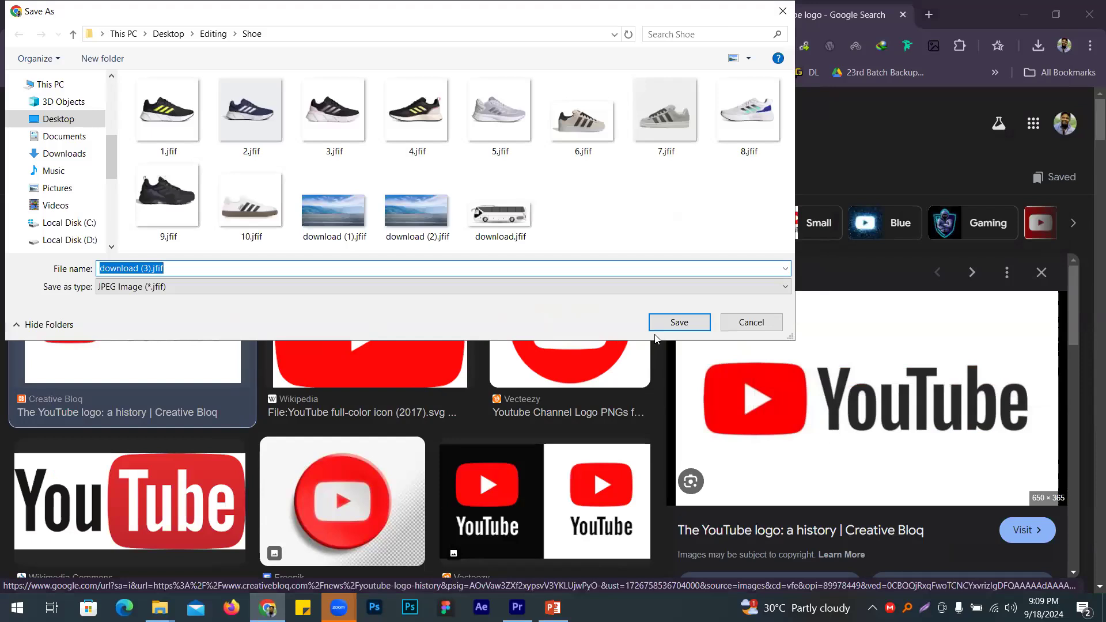
pyautogui.click(678, 322)
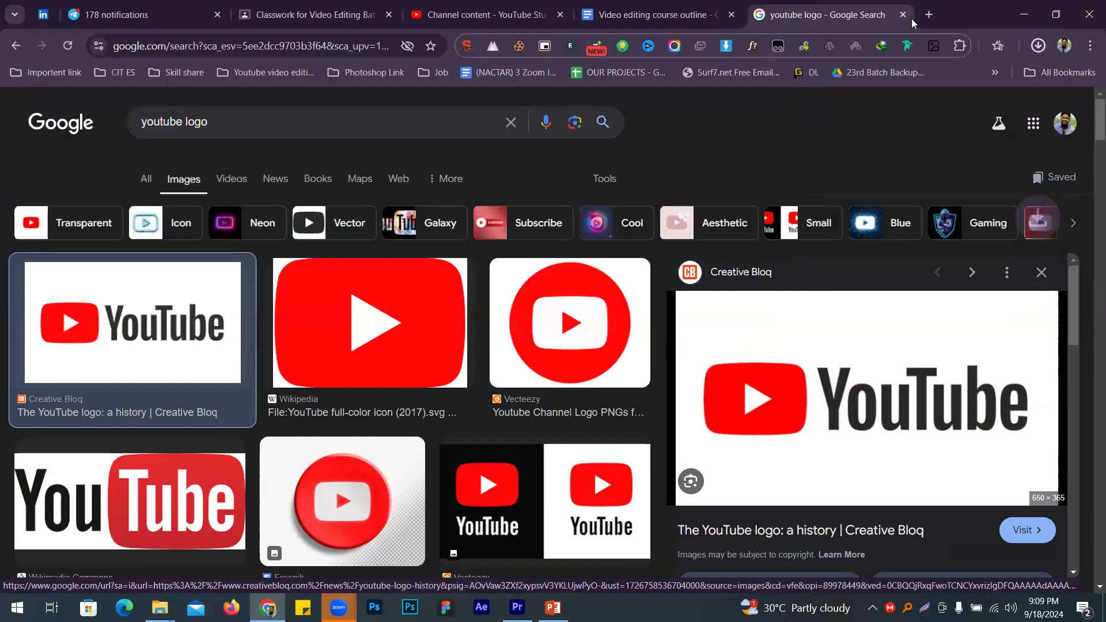
# Step: Open remove.bg in a new tab and drop the downloaded YouTube logo onto it
pyautogui.click(930, 15)
pyautogui.write('remove.bg')
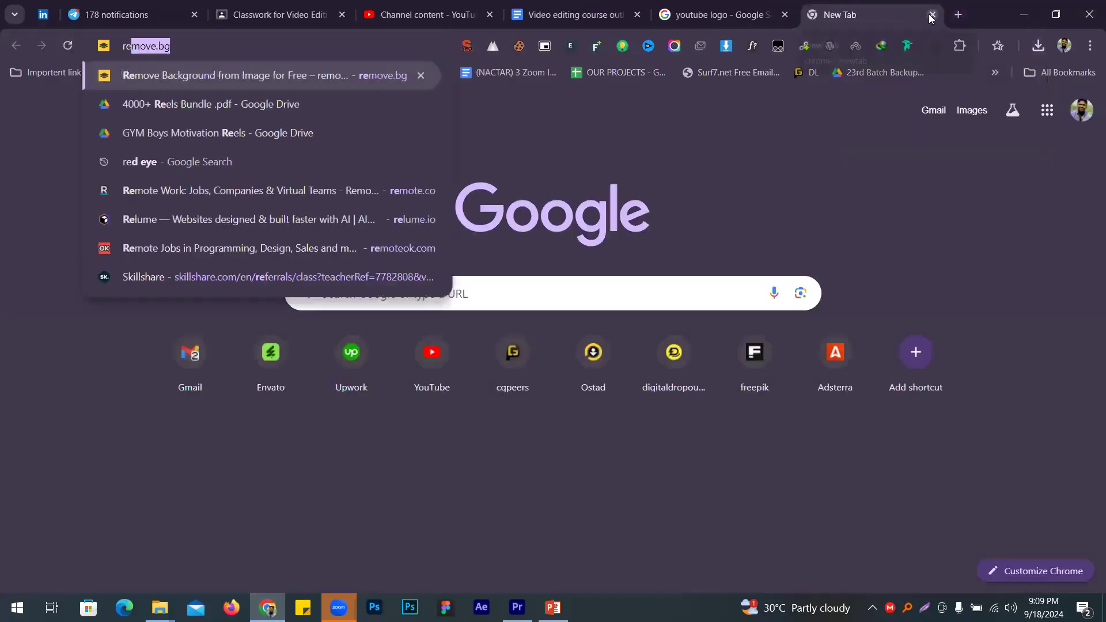
pyautogui.press('Return')
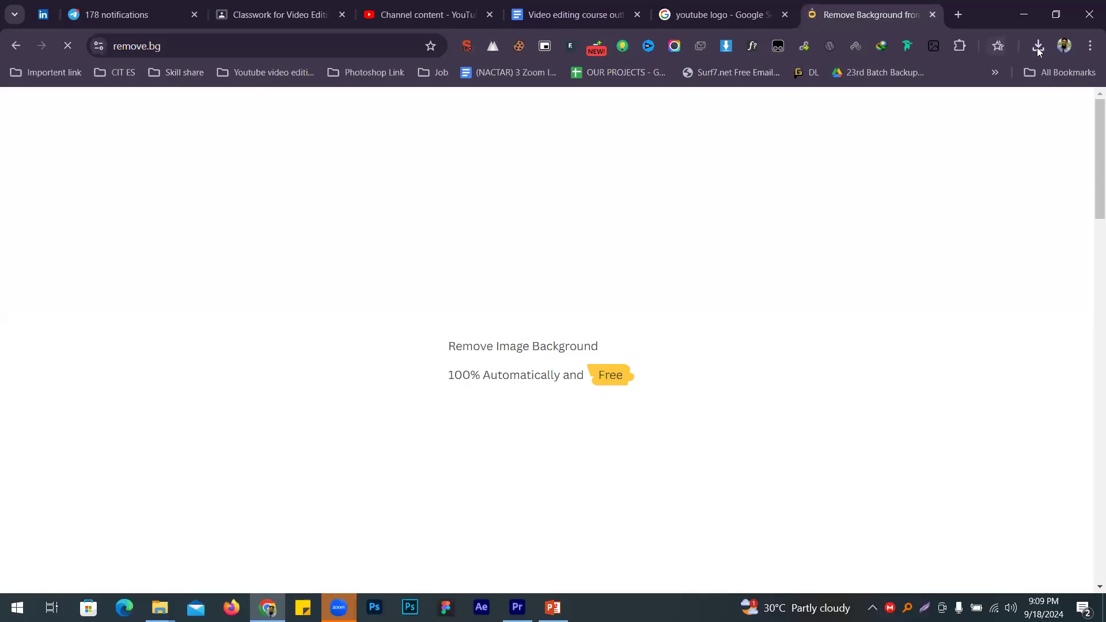
pyautogui.click(1037, 47)
pyautogui.moveTo(910, 110); pyautogui.dragTo(720, 144)
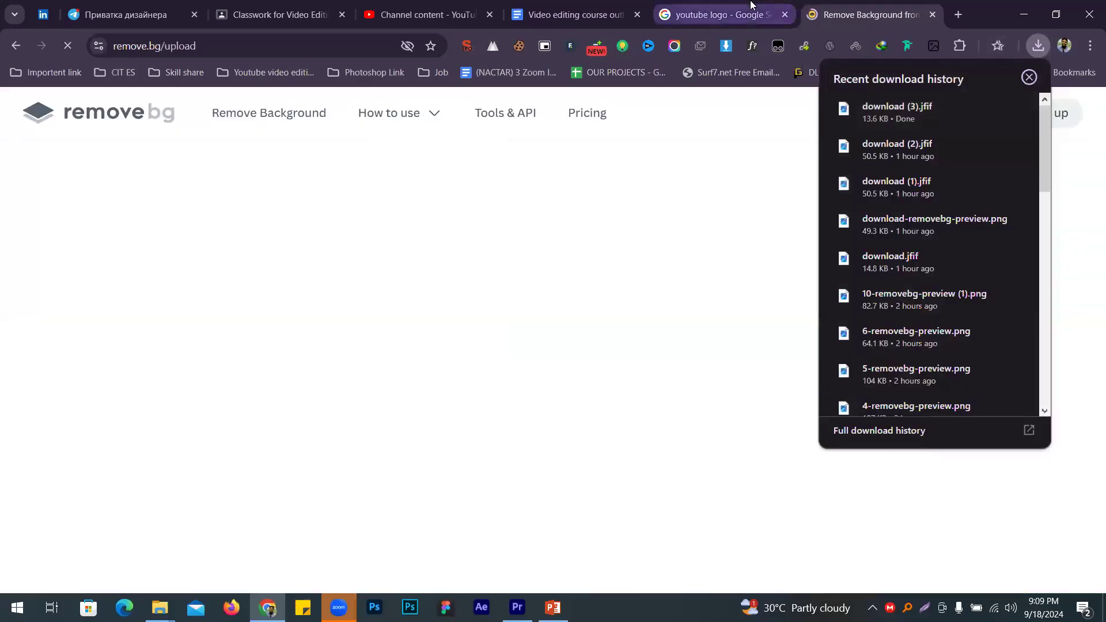
# Step: Search Google Images for 'robi logo' and preview The Daily Star result
pyautogui.click(750, 6)
pyautogui.tripleClick(232, 122)
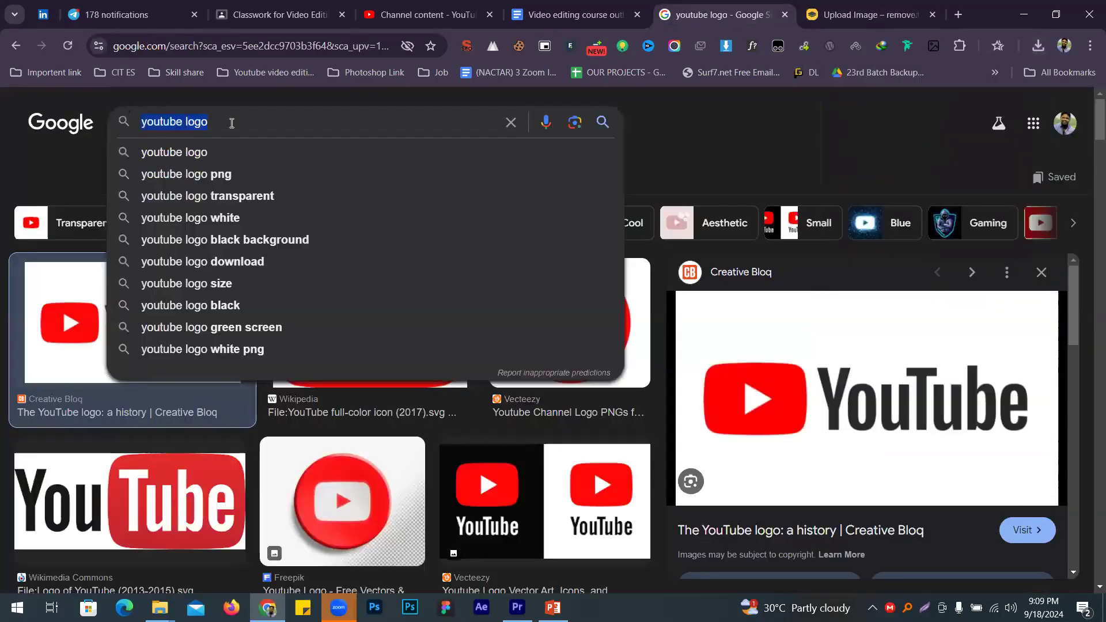
pyautogui.write('robi logo')
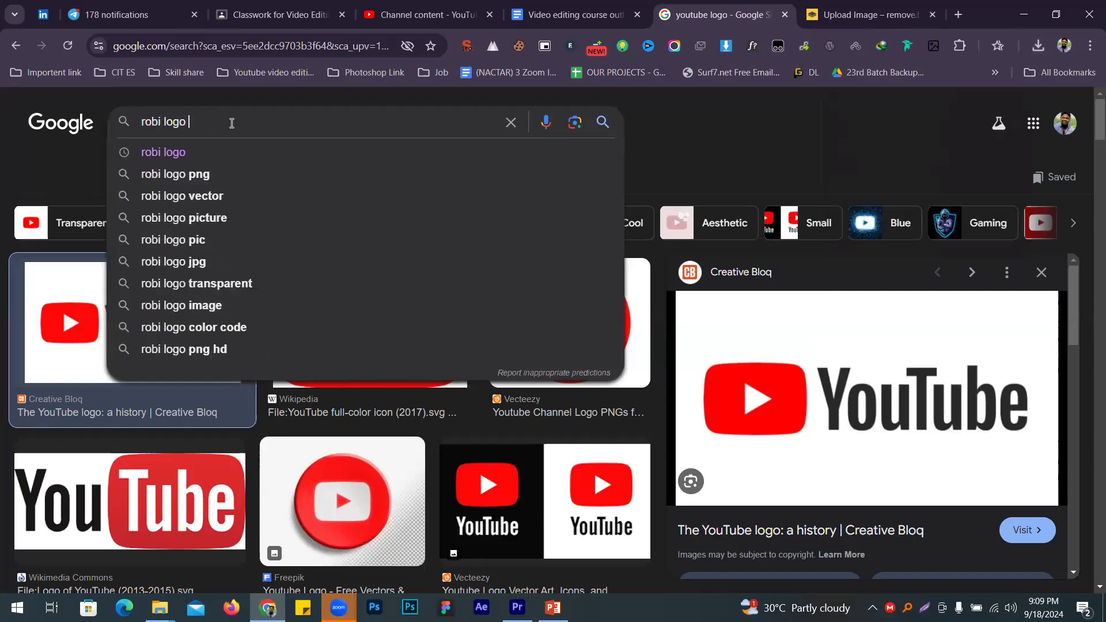
pyautogui.press('Return')
pyautogui.scroll(-2, 240, 324)
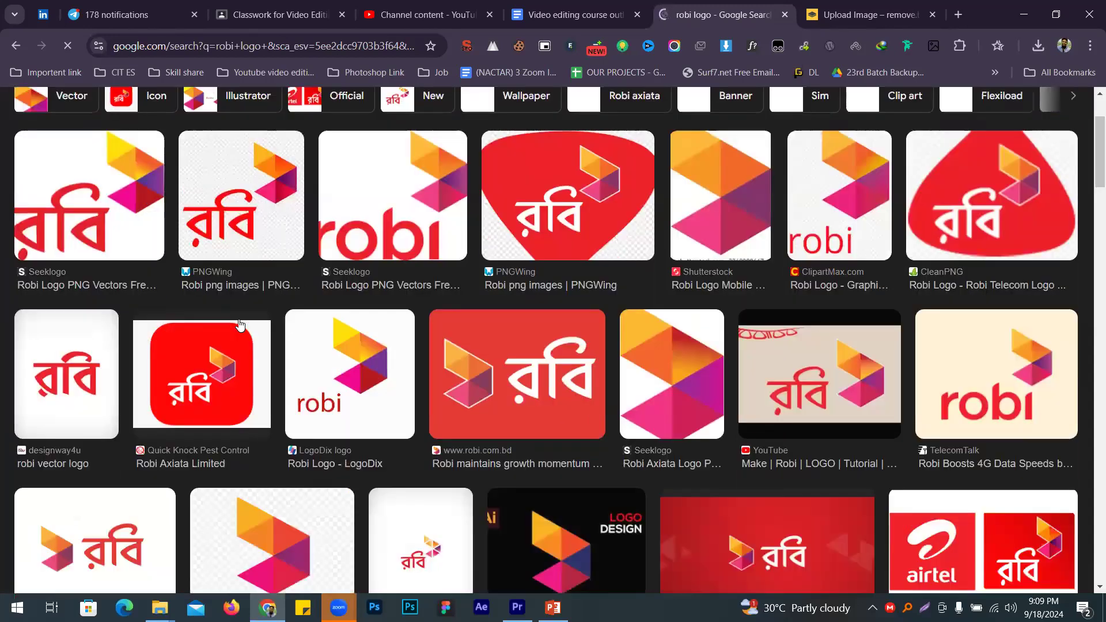
pyautogui.scroll(-5, 240, 323)
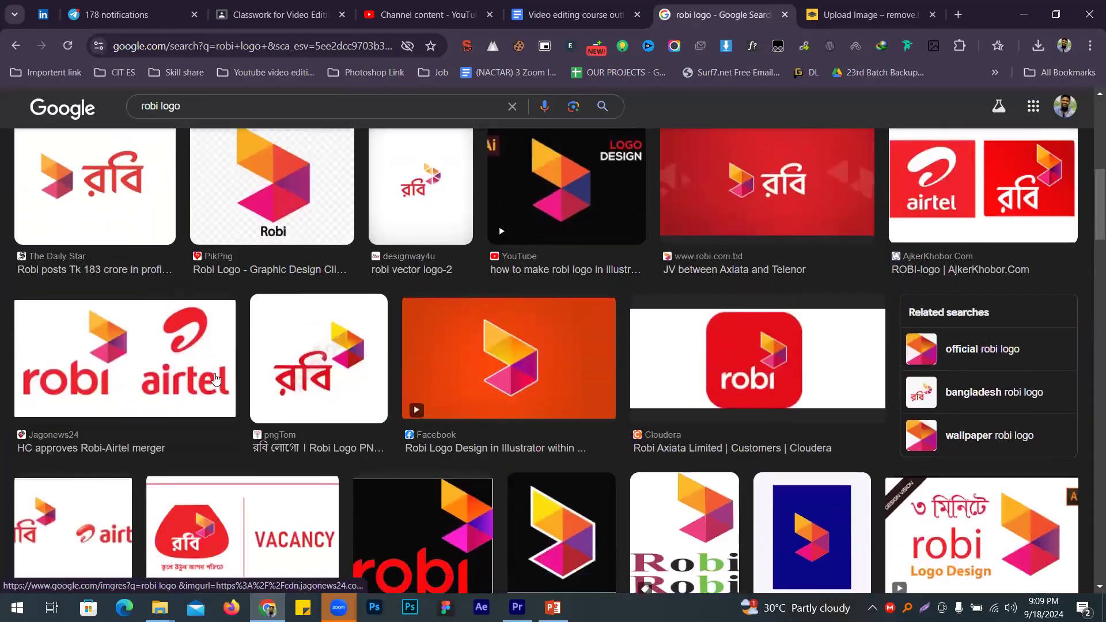
pyautogui.scroll(2, 215, 379)
pyautogui.click(73, 325)
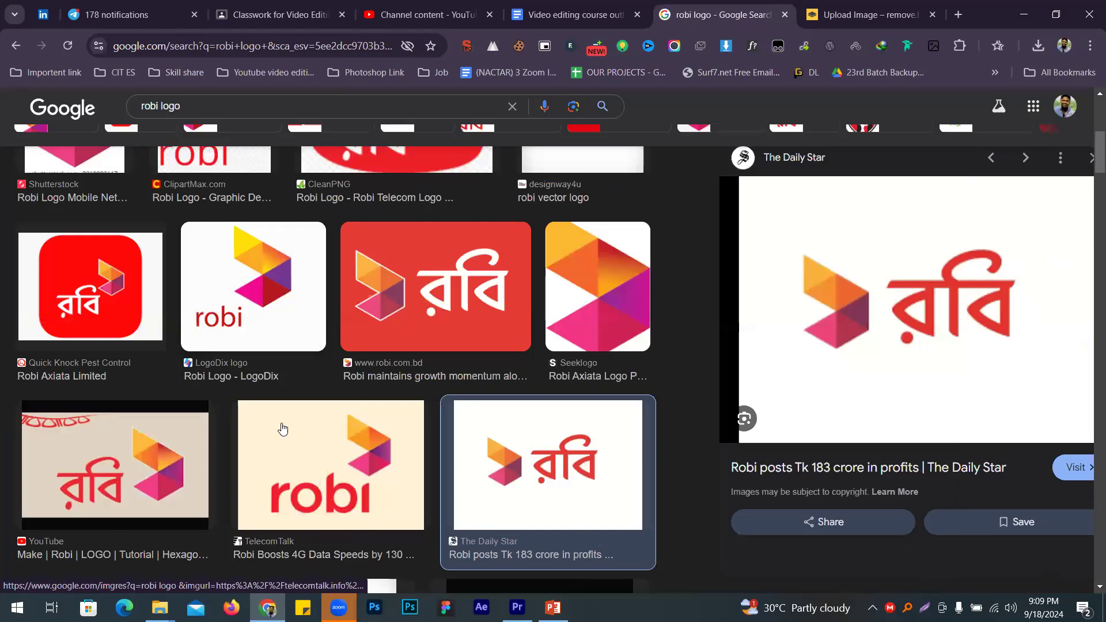
# Step: Save the Robi logo as download (4).jfif and drop it onto remove.bg
pyautogui.rightClick(740, 466)
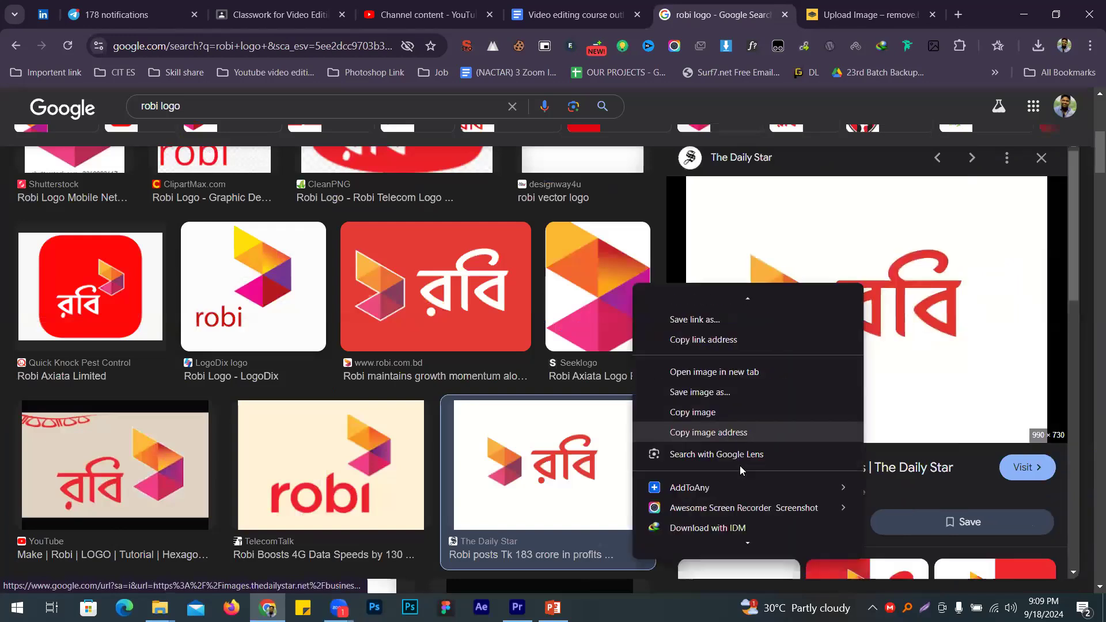
pyautogui.moveTo(749, 512)
pyautogui.click(911, 505)
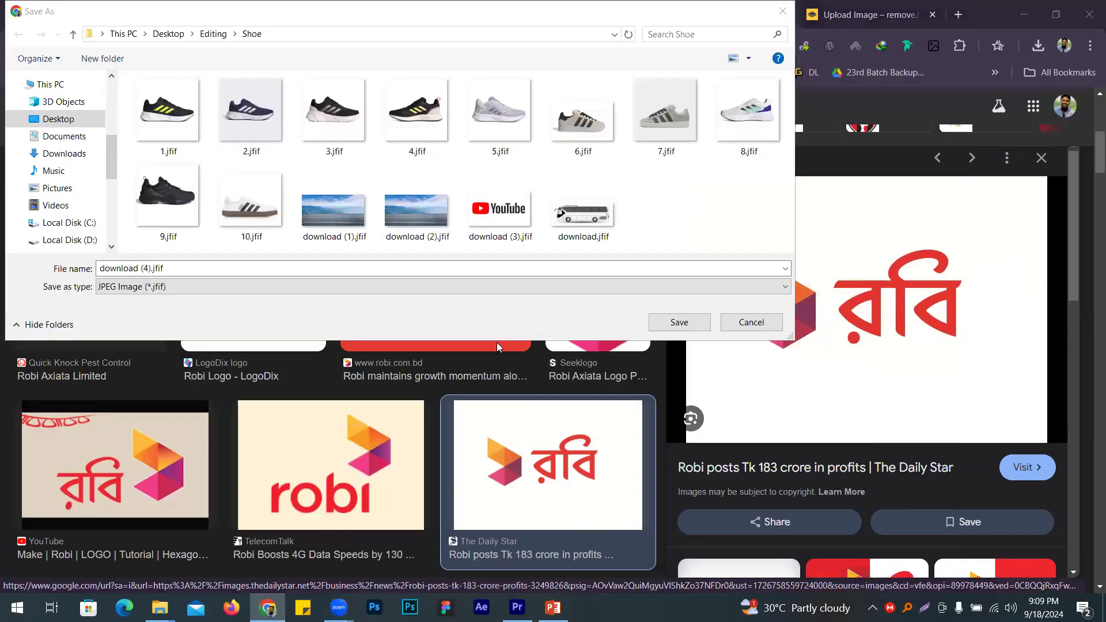
pyautogui.press('Return')
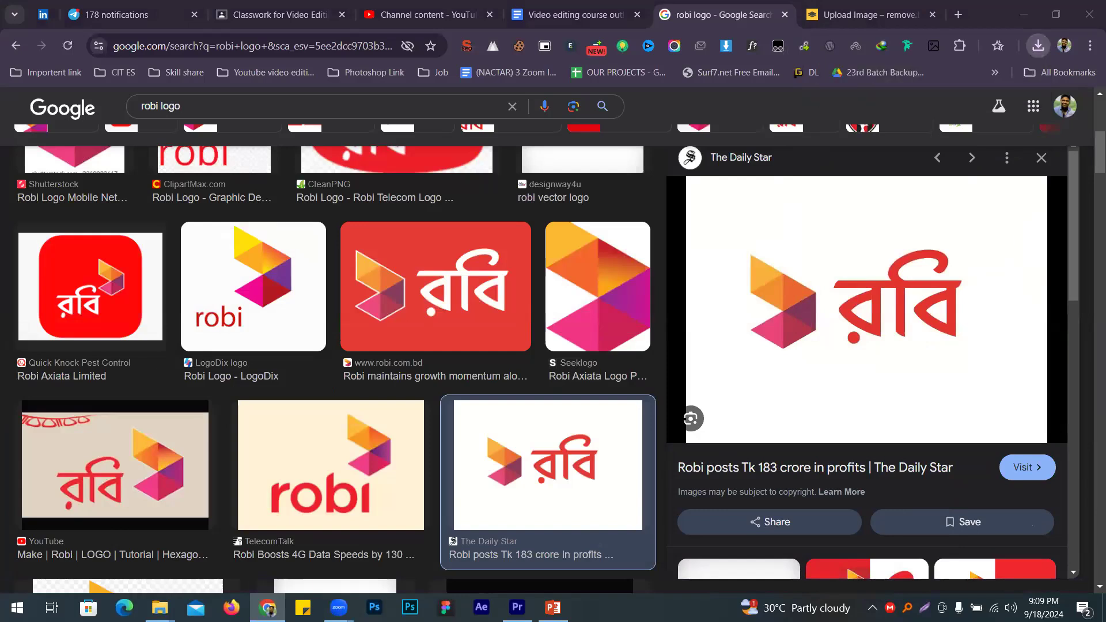
pyautogui.click(920, 16)
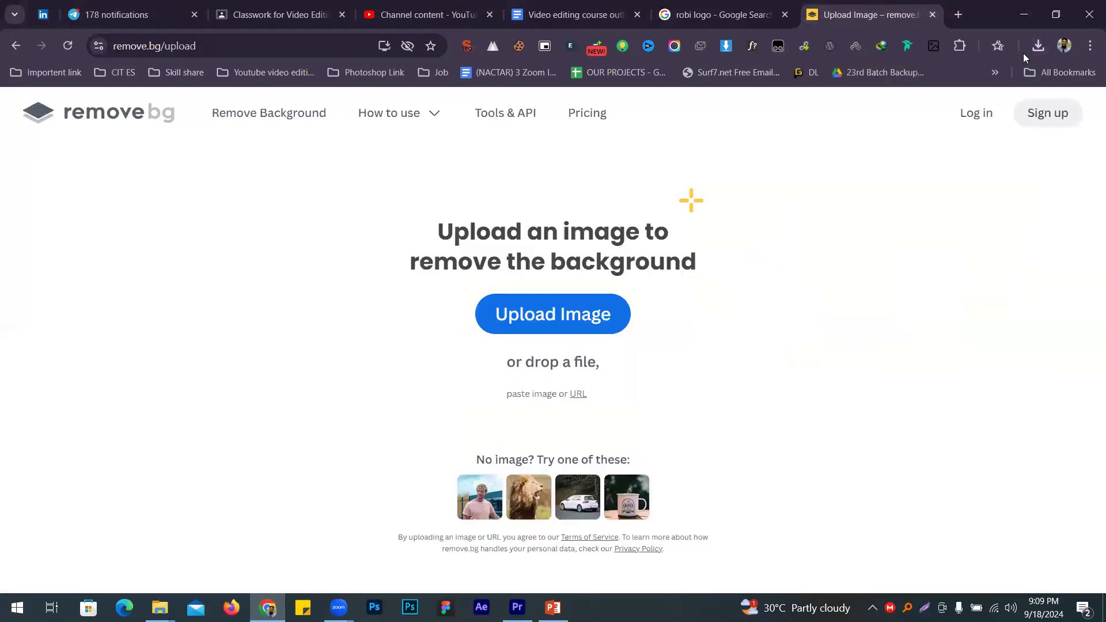
pyautogui.click(1039, 46)
pyautogui.moveTo(897, 109); pyautogui.dragTo(654, 278)
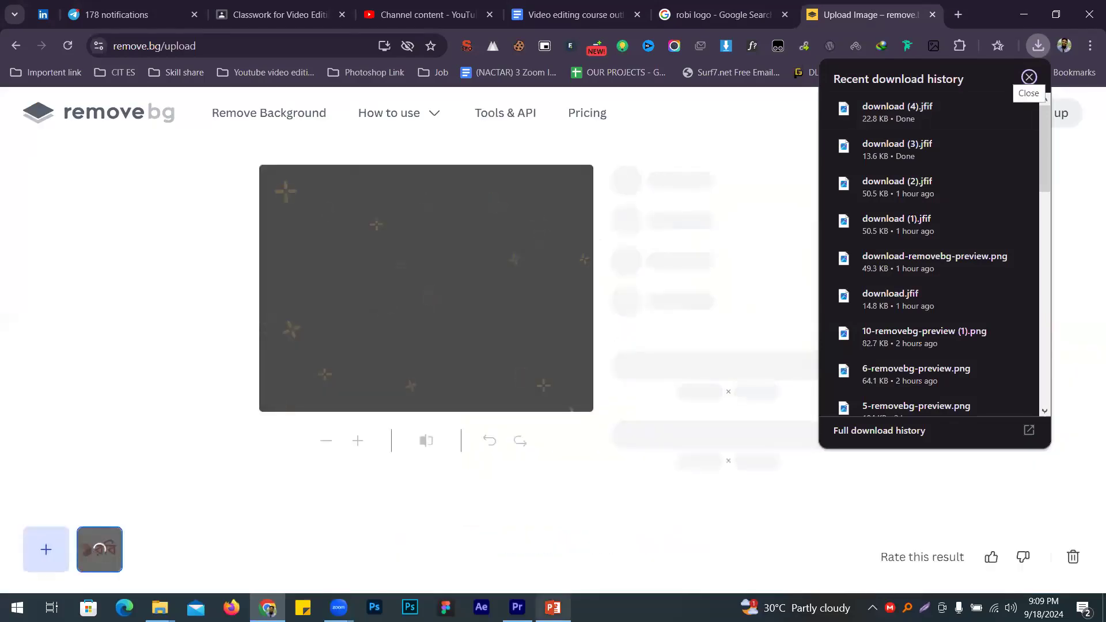
# Step: Return to Premiere Pro and move the Sequence 03 playhead to 00;00;06;09
pyautogui.moveTo(518, 607)
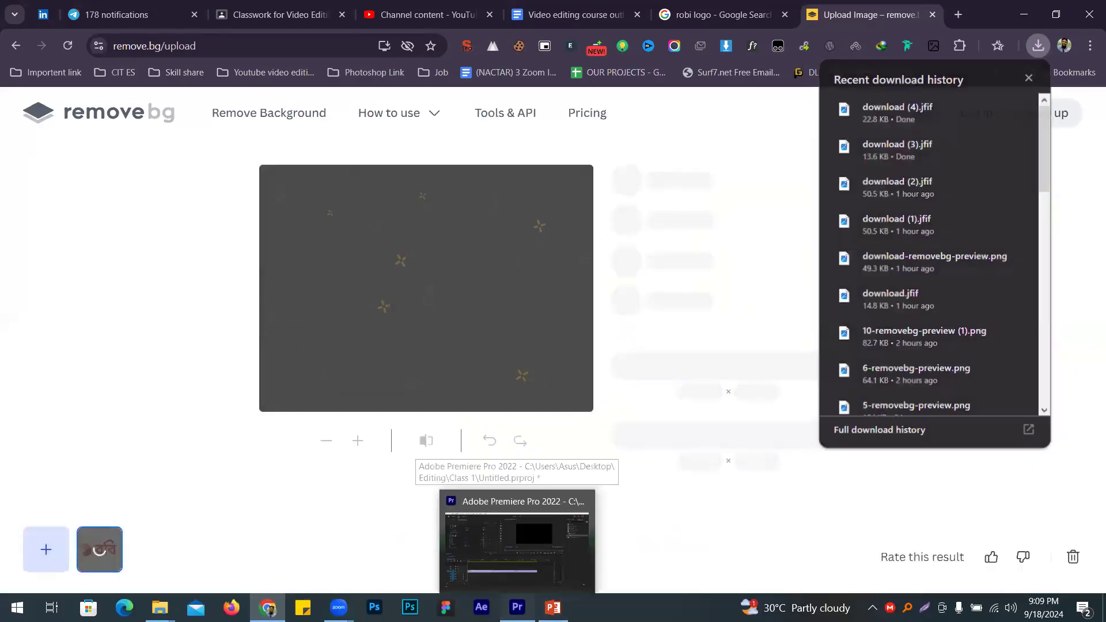
pyautogui.hotkey('alt', 'Tab')
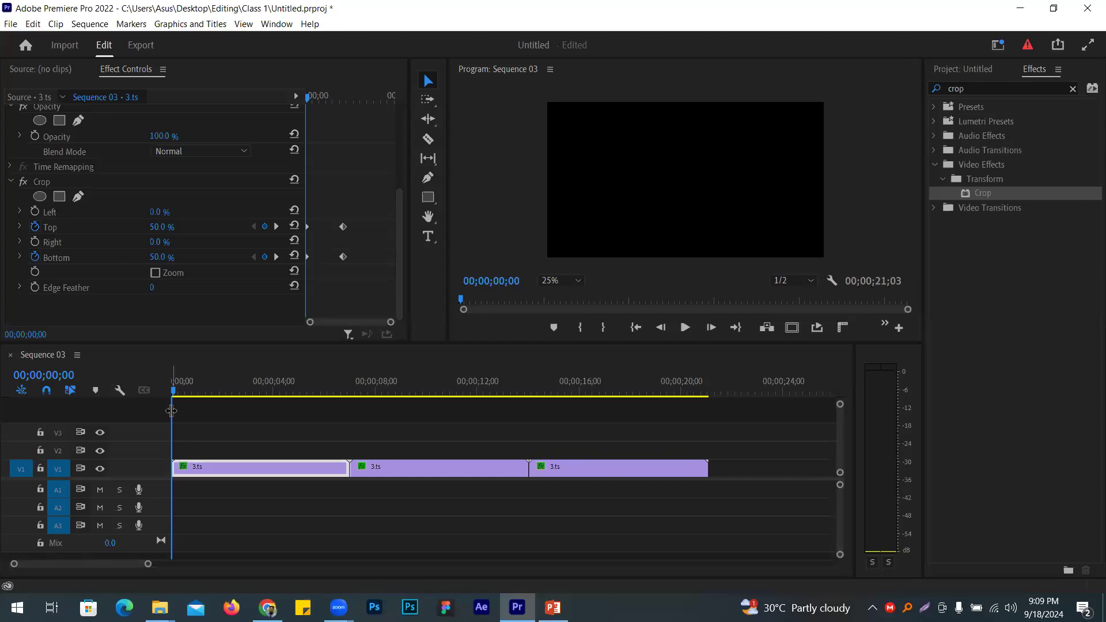
pyautogui.moveTo(171, 410); pyautogui.dragTo(333, 423)
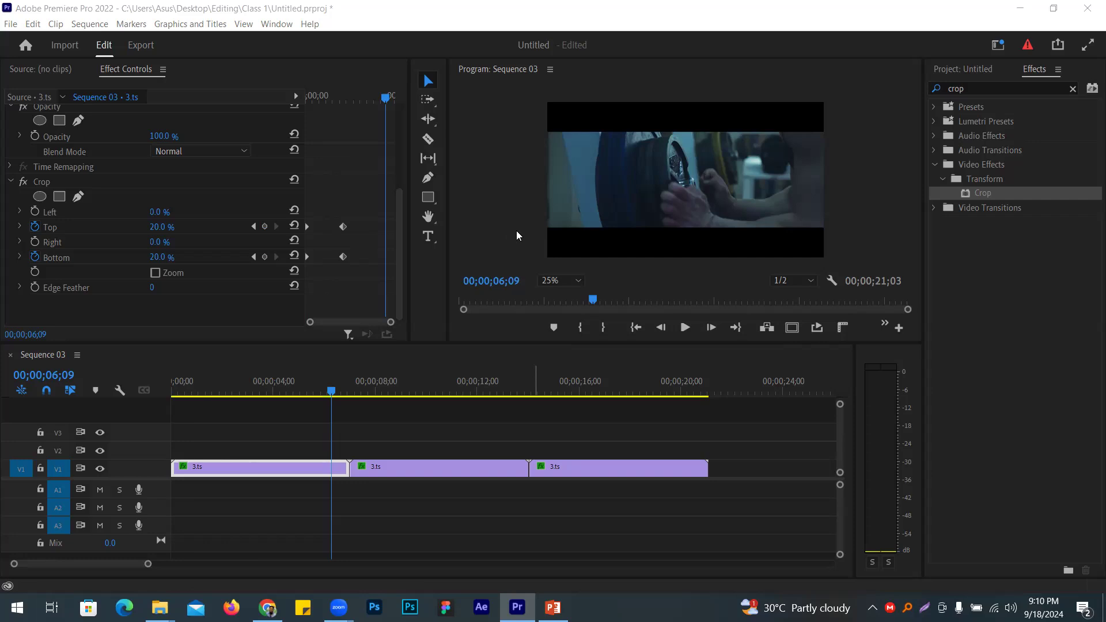
pyautogui.click(433, 179)
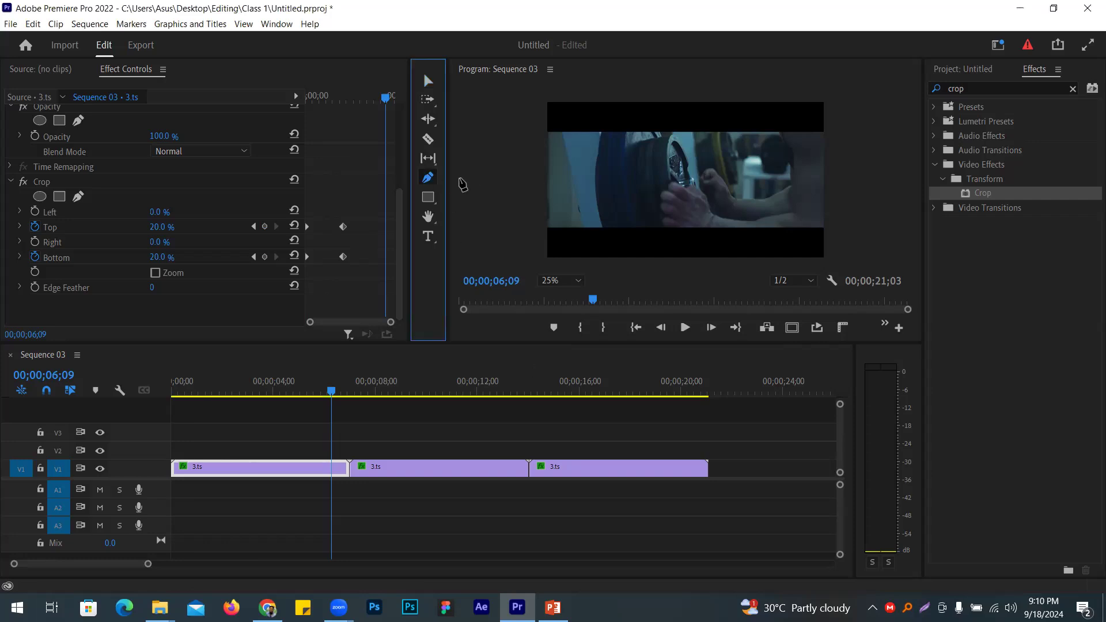
# Step: Draw a straight line across the frame, keeping stroke on and fill off
pyautogui.click(512, 183)
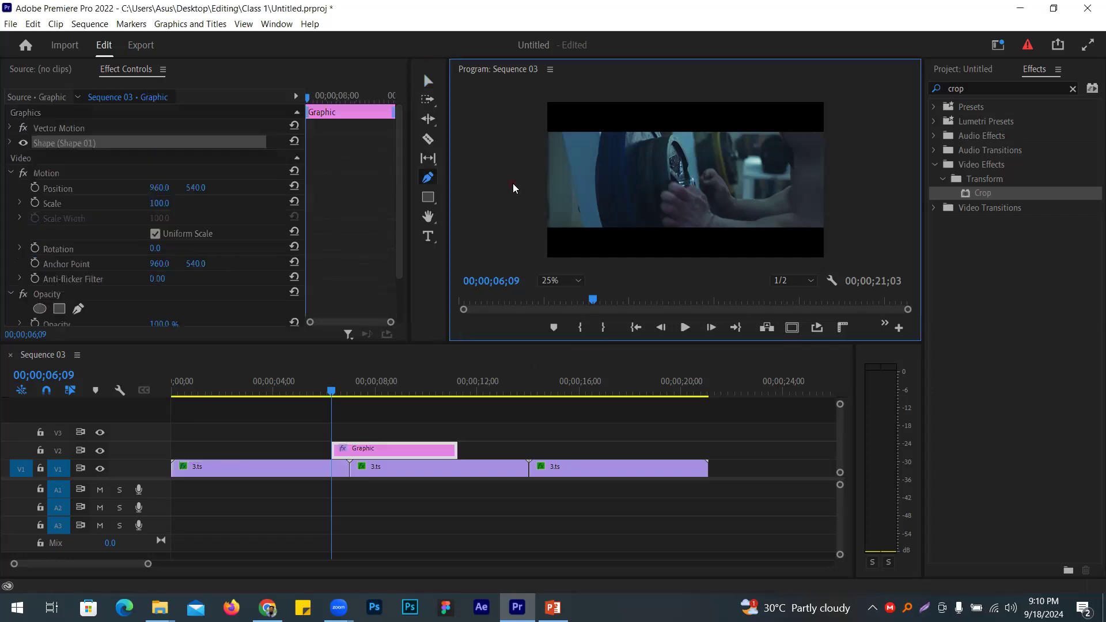
pyautogui.click(860, 172)
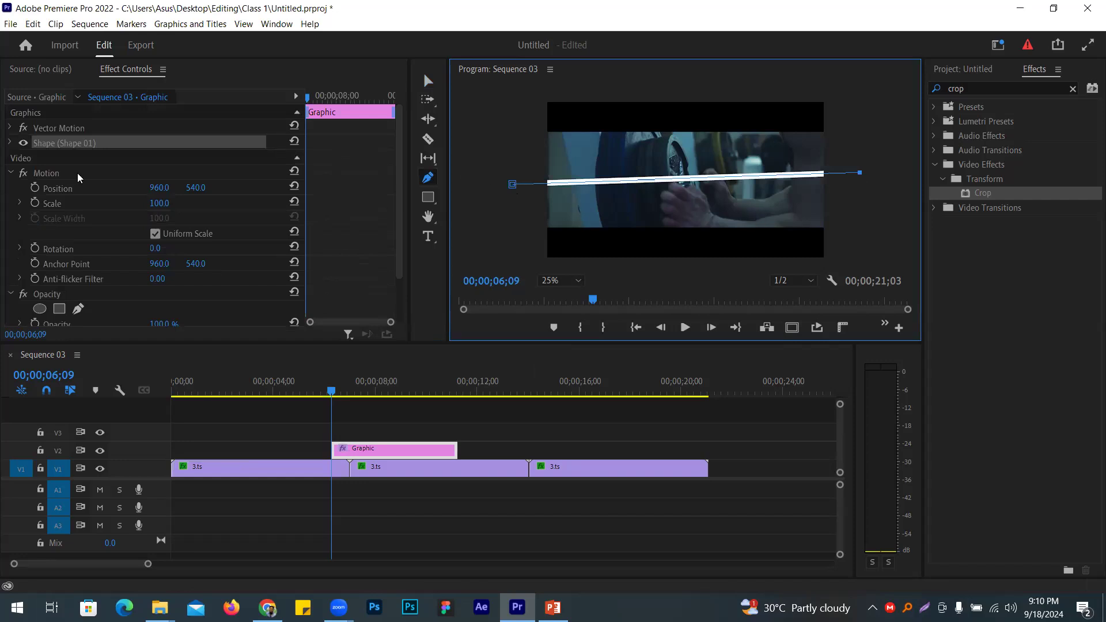
pyautogui.click(8, 142)
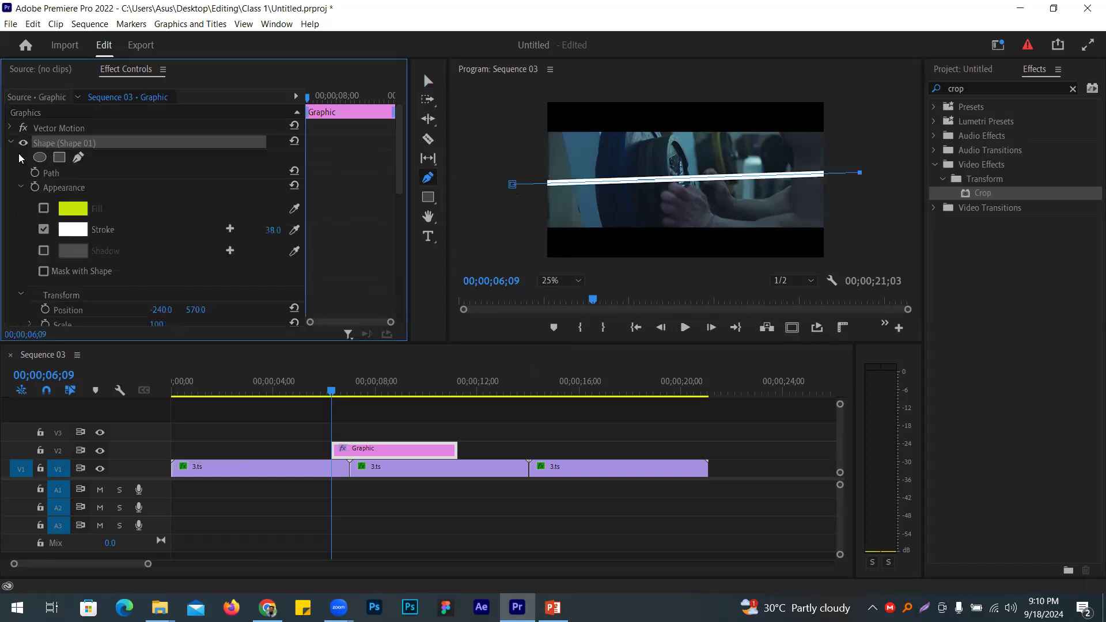
pyautogui.click(45, 230)
pyautogui.click(44, 210)
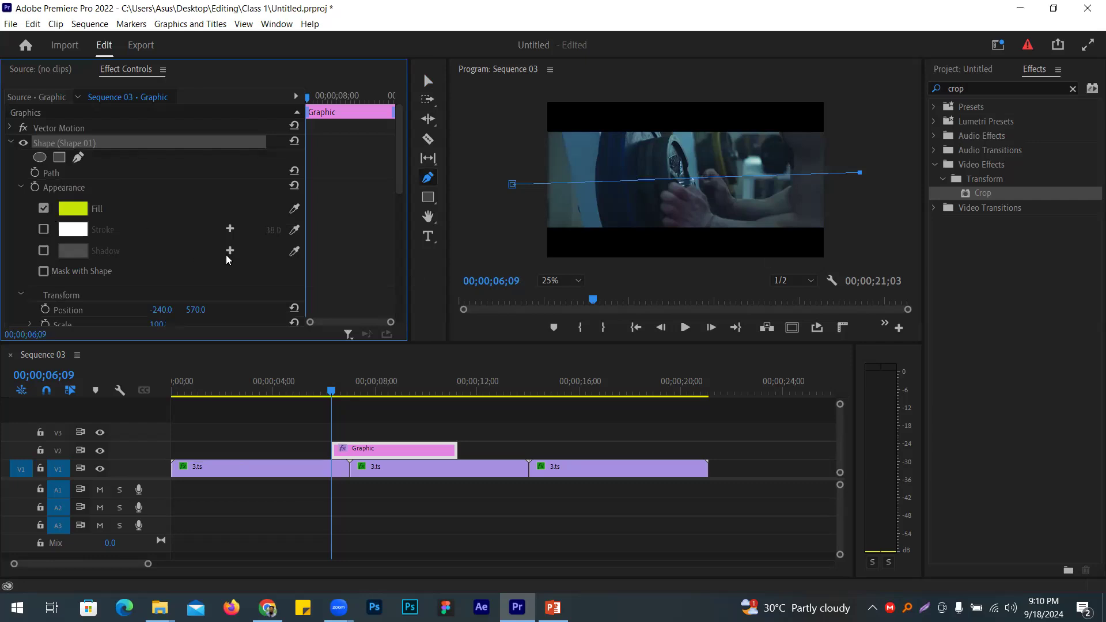
pyautogui.click(45, 211)
pyautogui.click(44, 229)
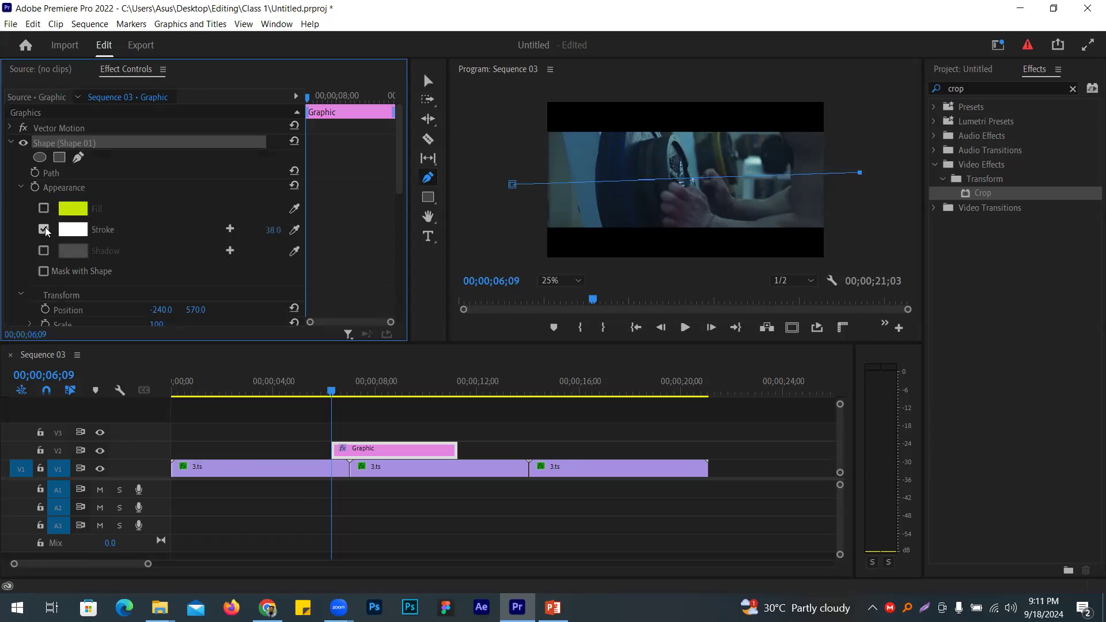
# Step: Colour the line's stroke red E44444 and thicken it to about 100
pyautogui.click(83, 233)
pyautogui.click(231, 366)
pyautogui.moveTo(227, 381); pyautogui.dragTo(210, 450)
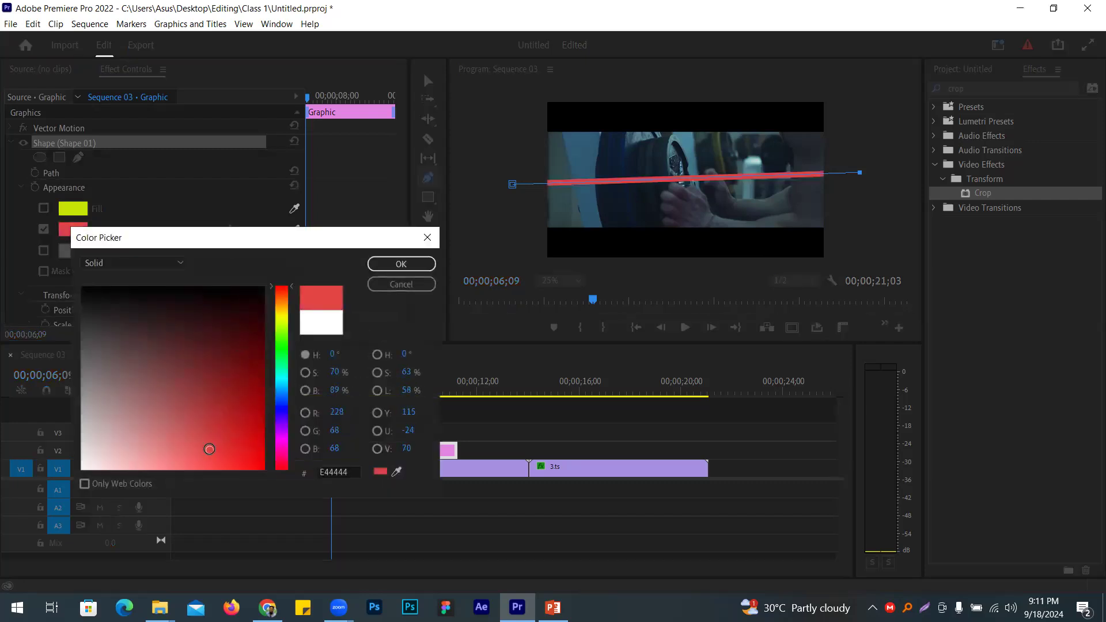
pyautogui.click(377, 267)
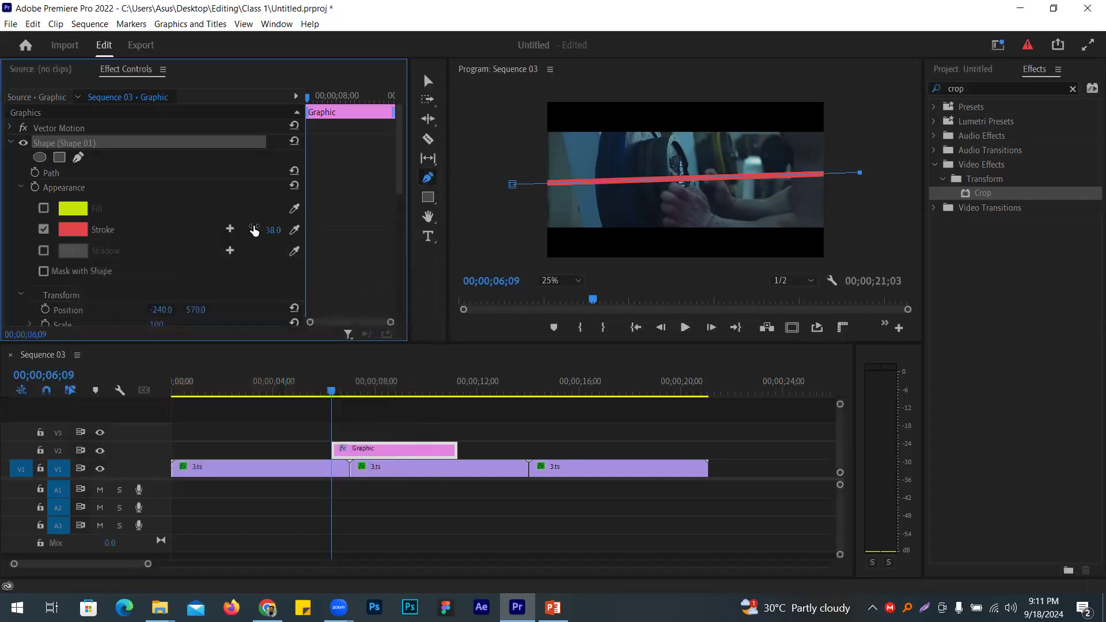
pyautogui.moveTo(272, 230); pyautogui.dragTo(260, 230)
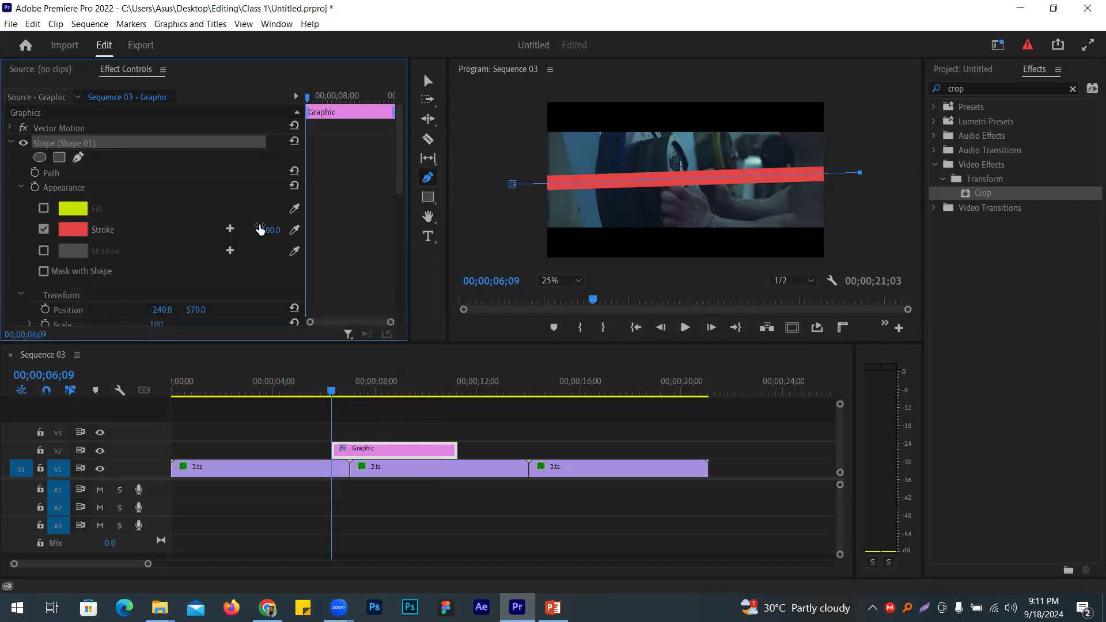